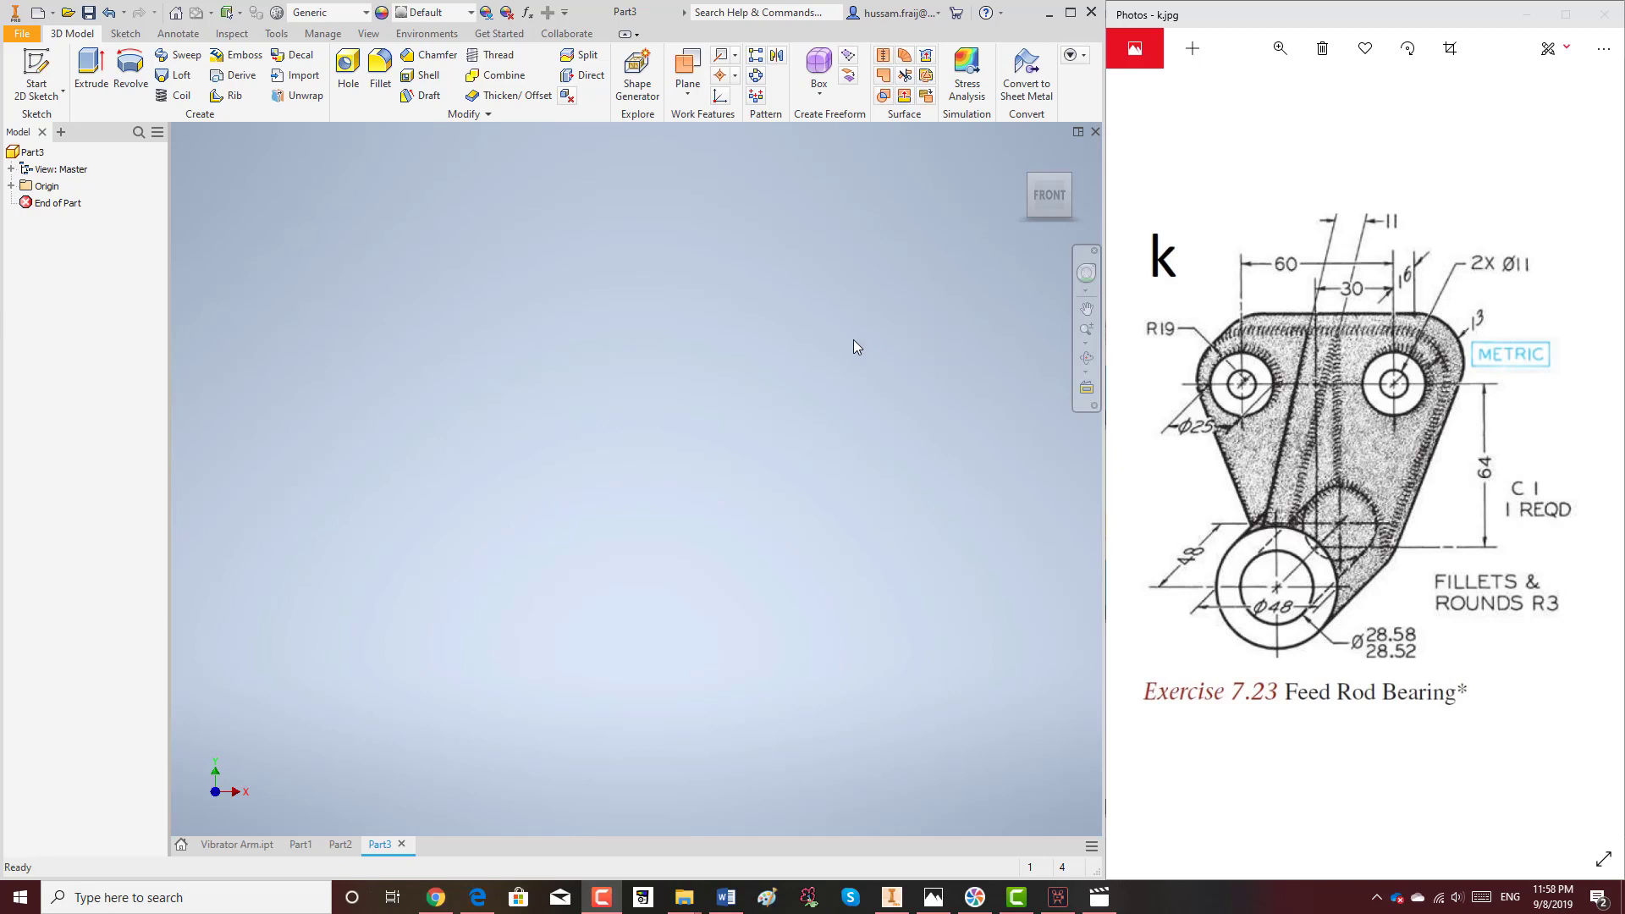
# Create new part Part4 from the metric Standard (mm).ipt template, shown in isometric home view.
pyautogui.click(1018, 160)
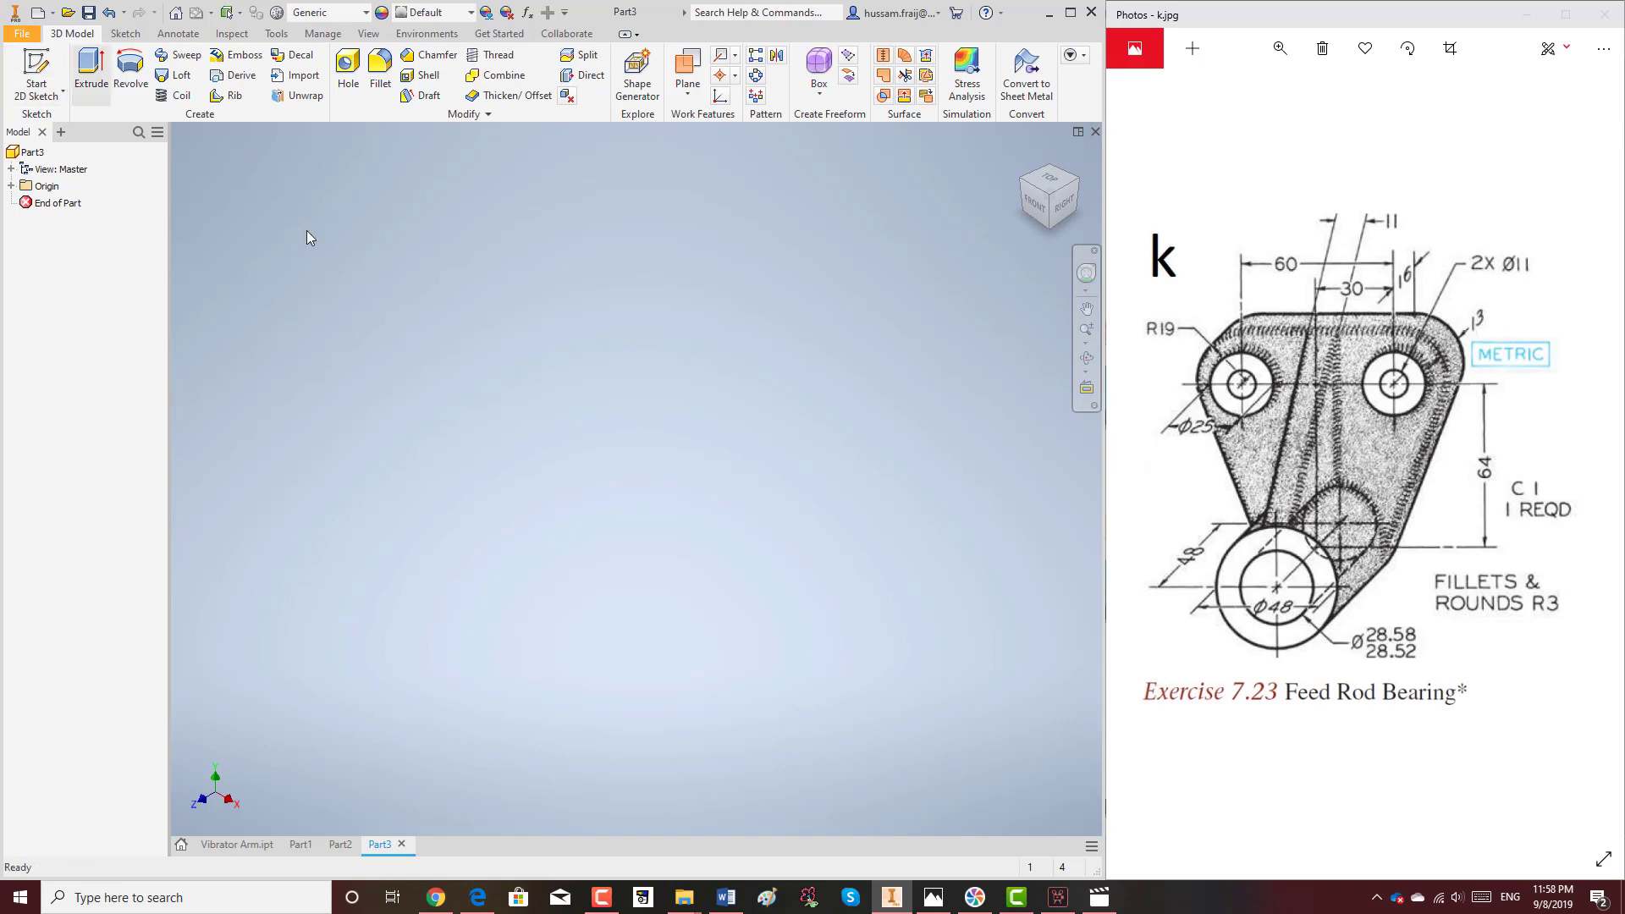
pyautogui.click(22, 38)
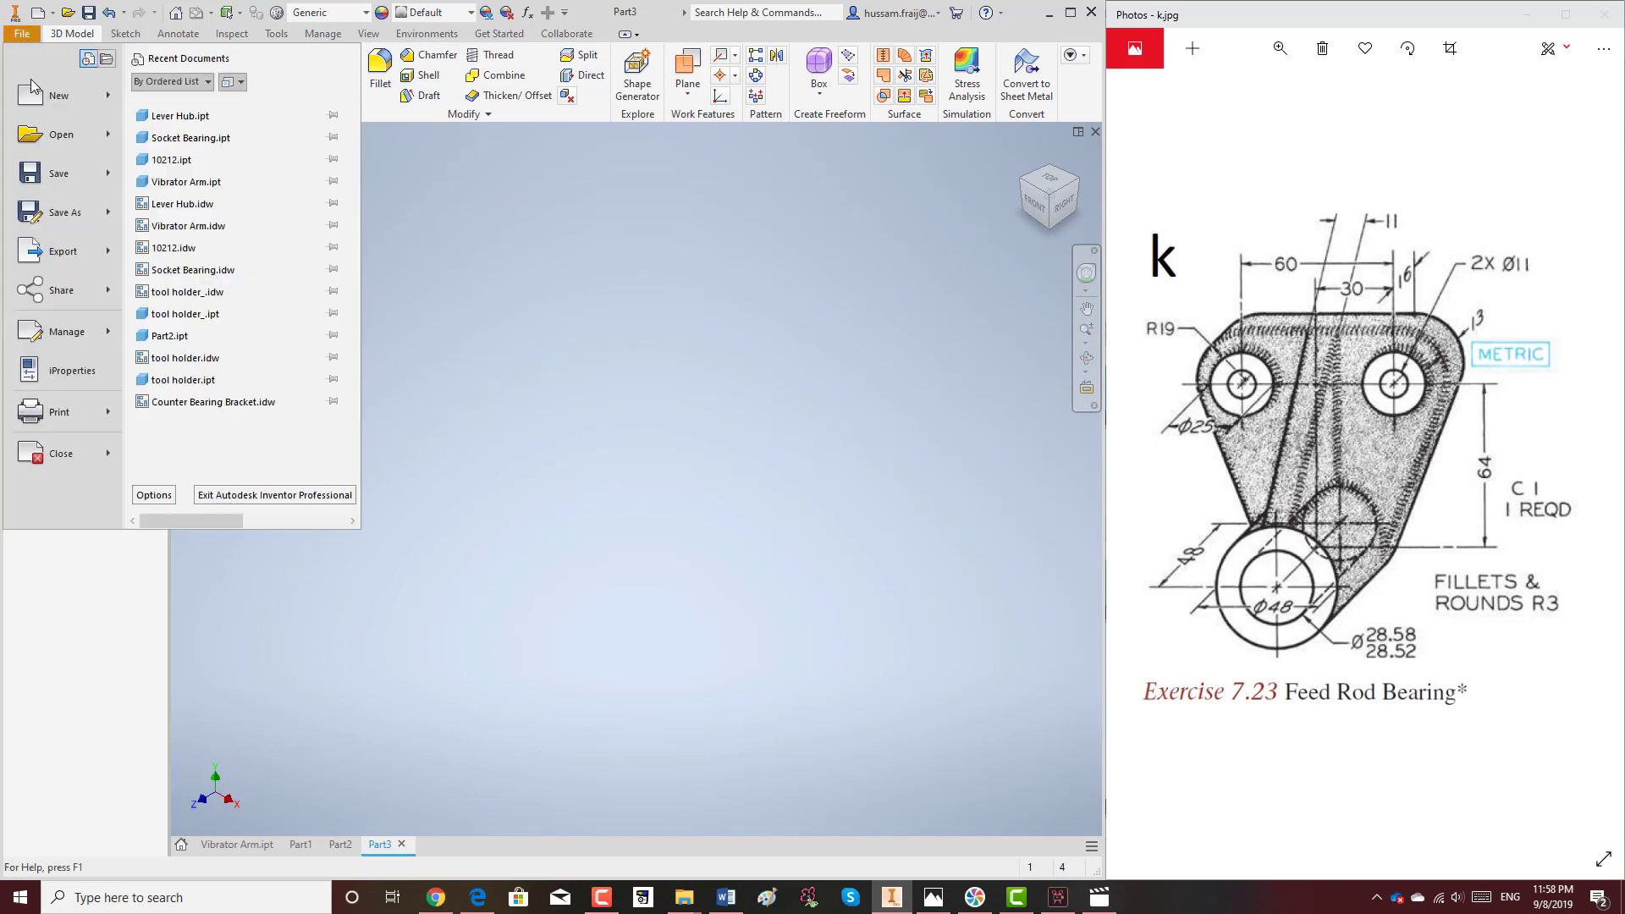
pyautogui.click(29, 89)
pyautogui.click(474, 302)
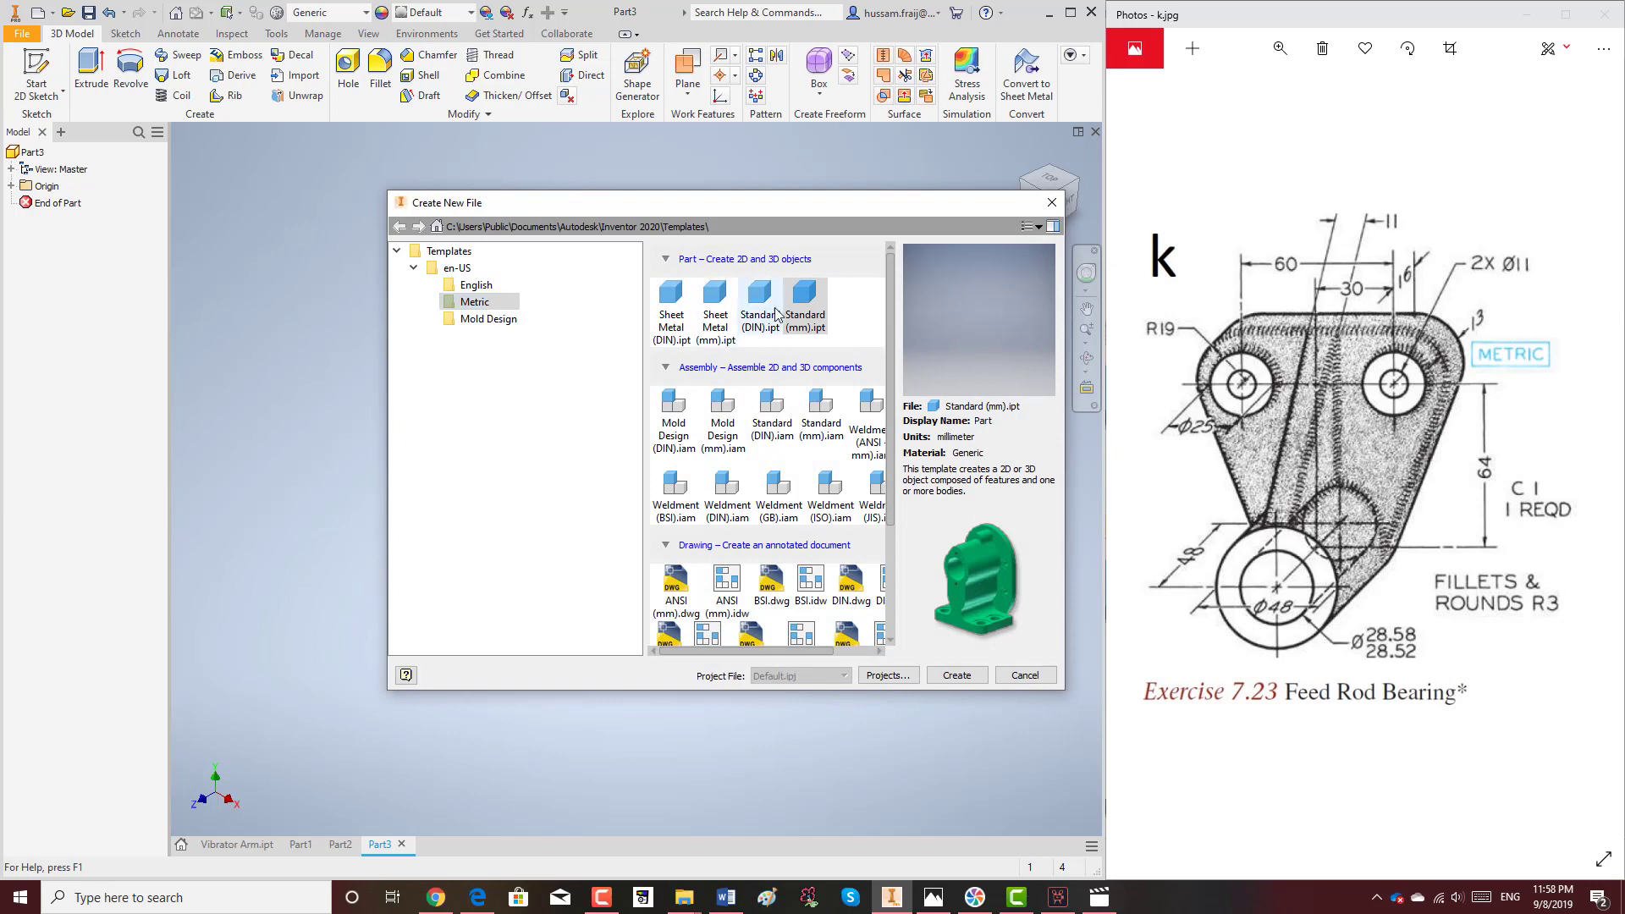
pyautogui.click(804, 303)
pyautogui.click(956, 674)
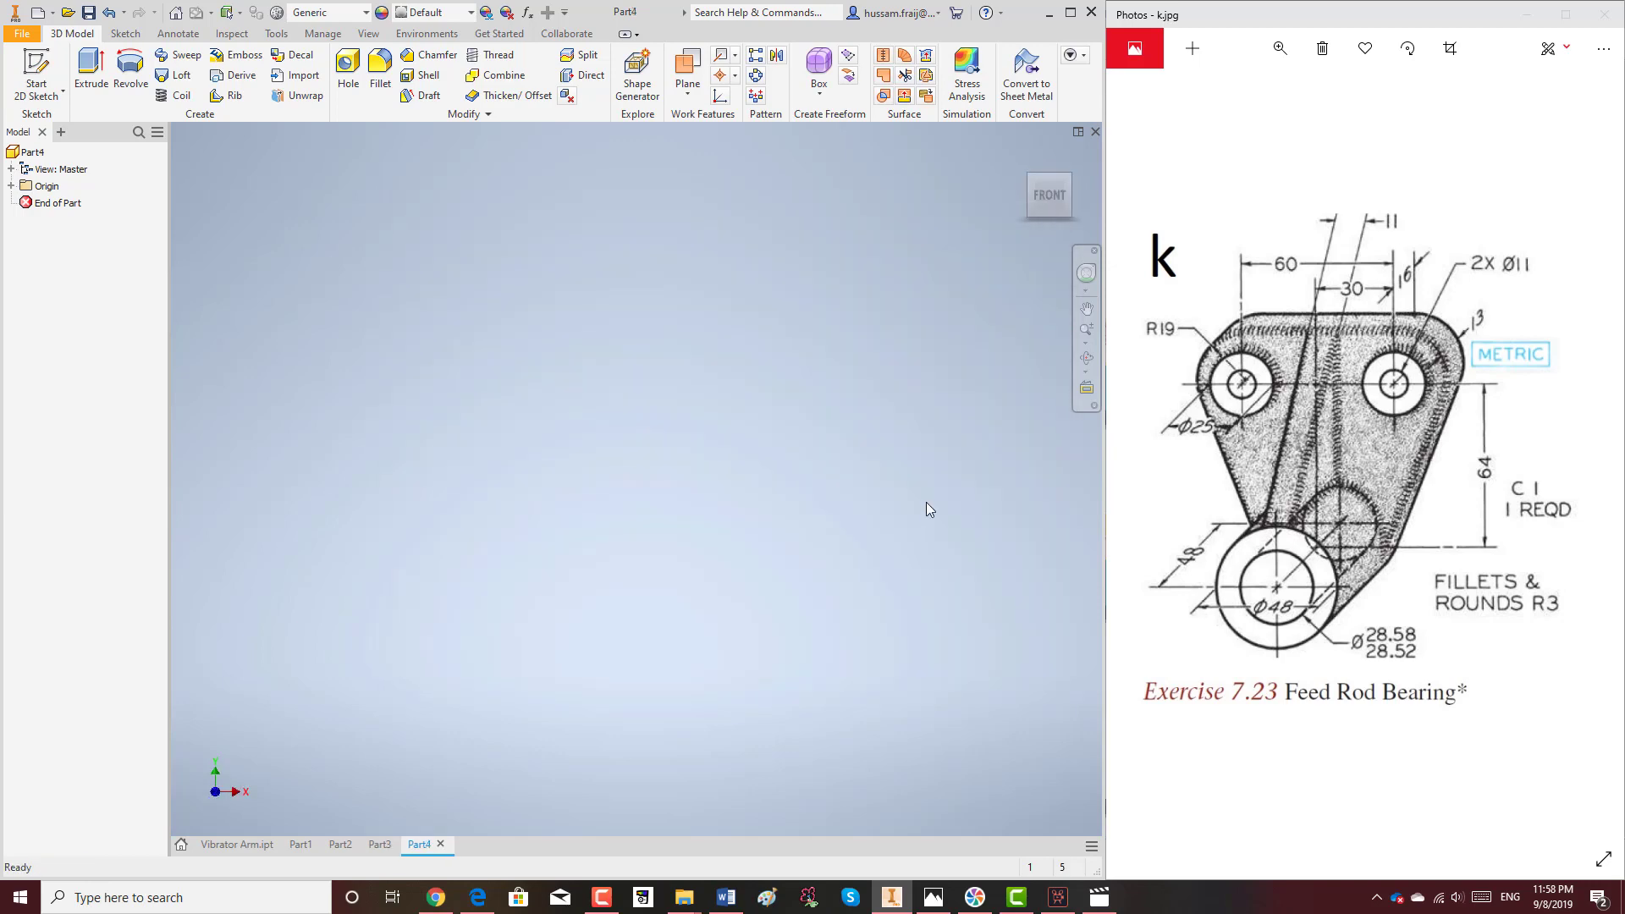
pyautogui.click(1023, 158)
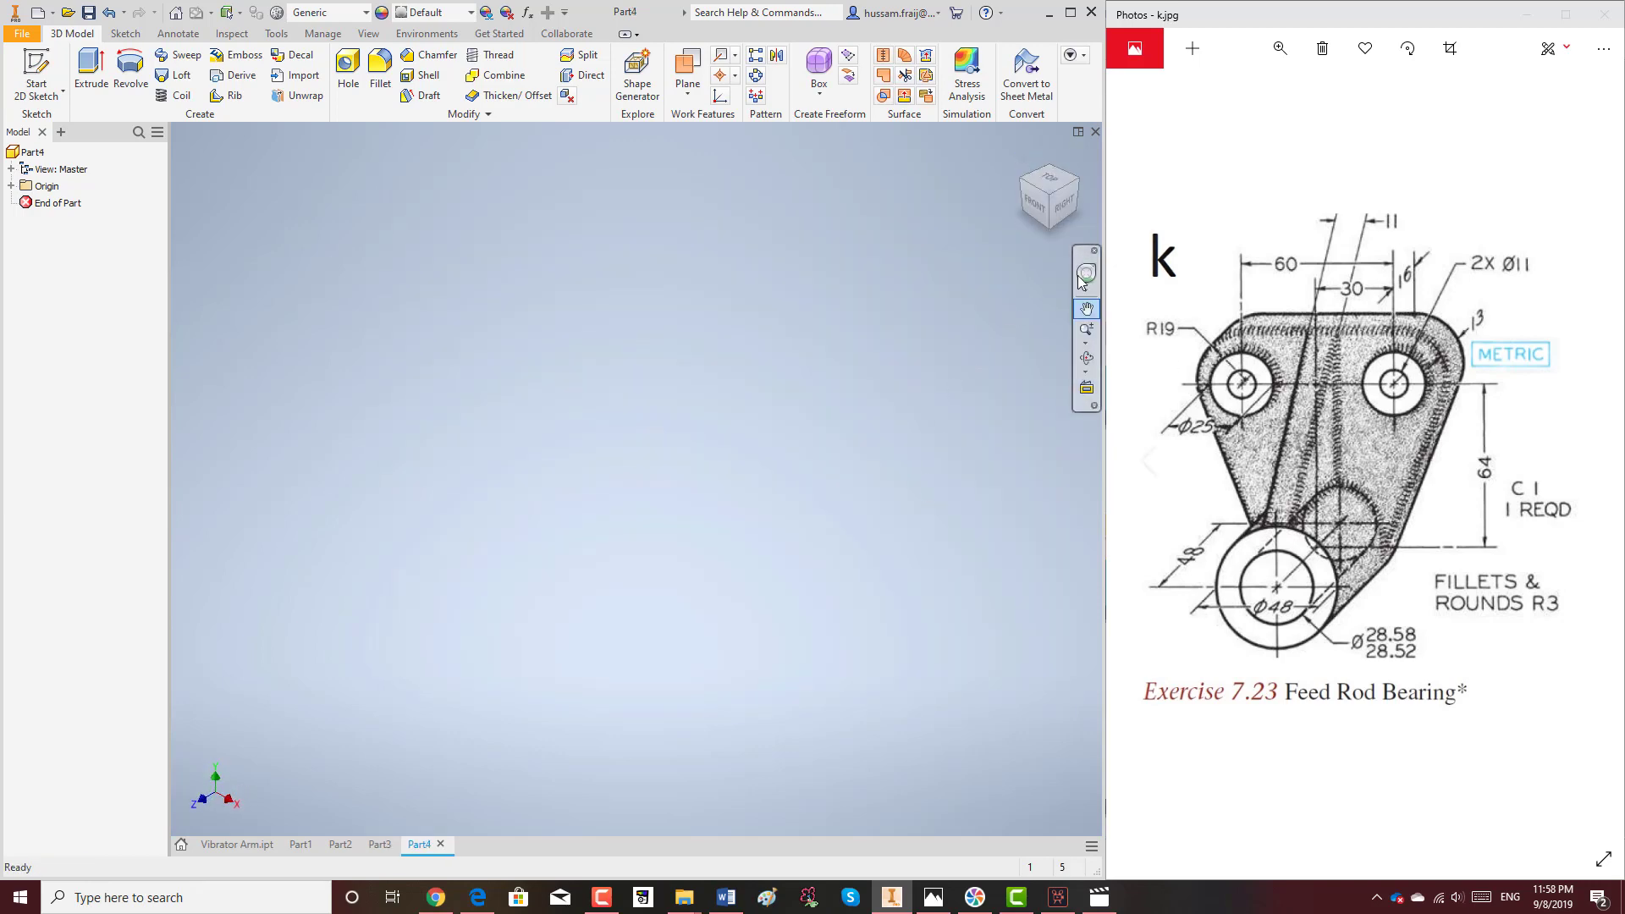
# Start 2D sketch Sketch1 on Part4's XY Plane from the Origin folder.
pyautogui.click(12, 186)
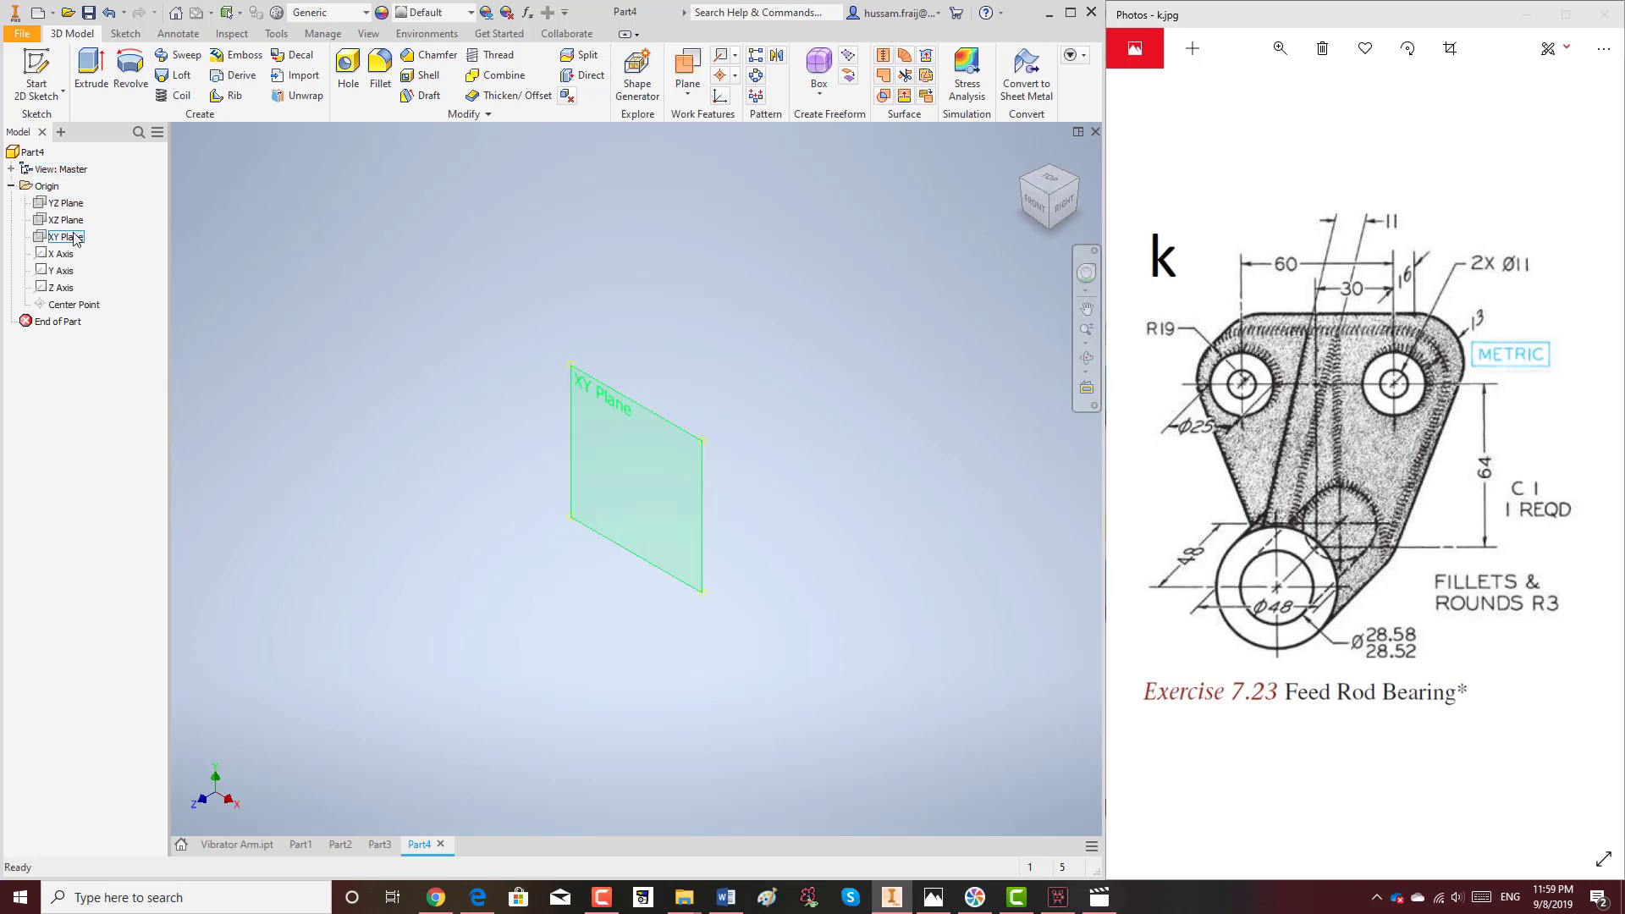
pyautogui.click(68, 237)
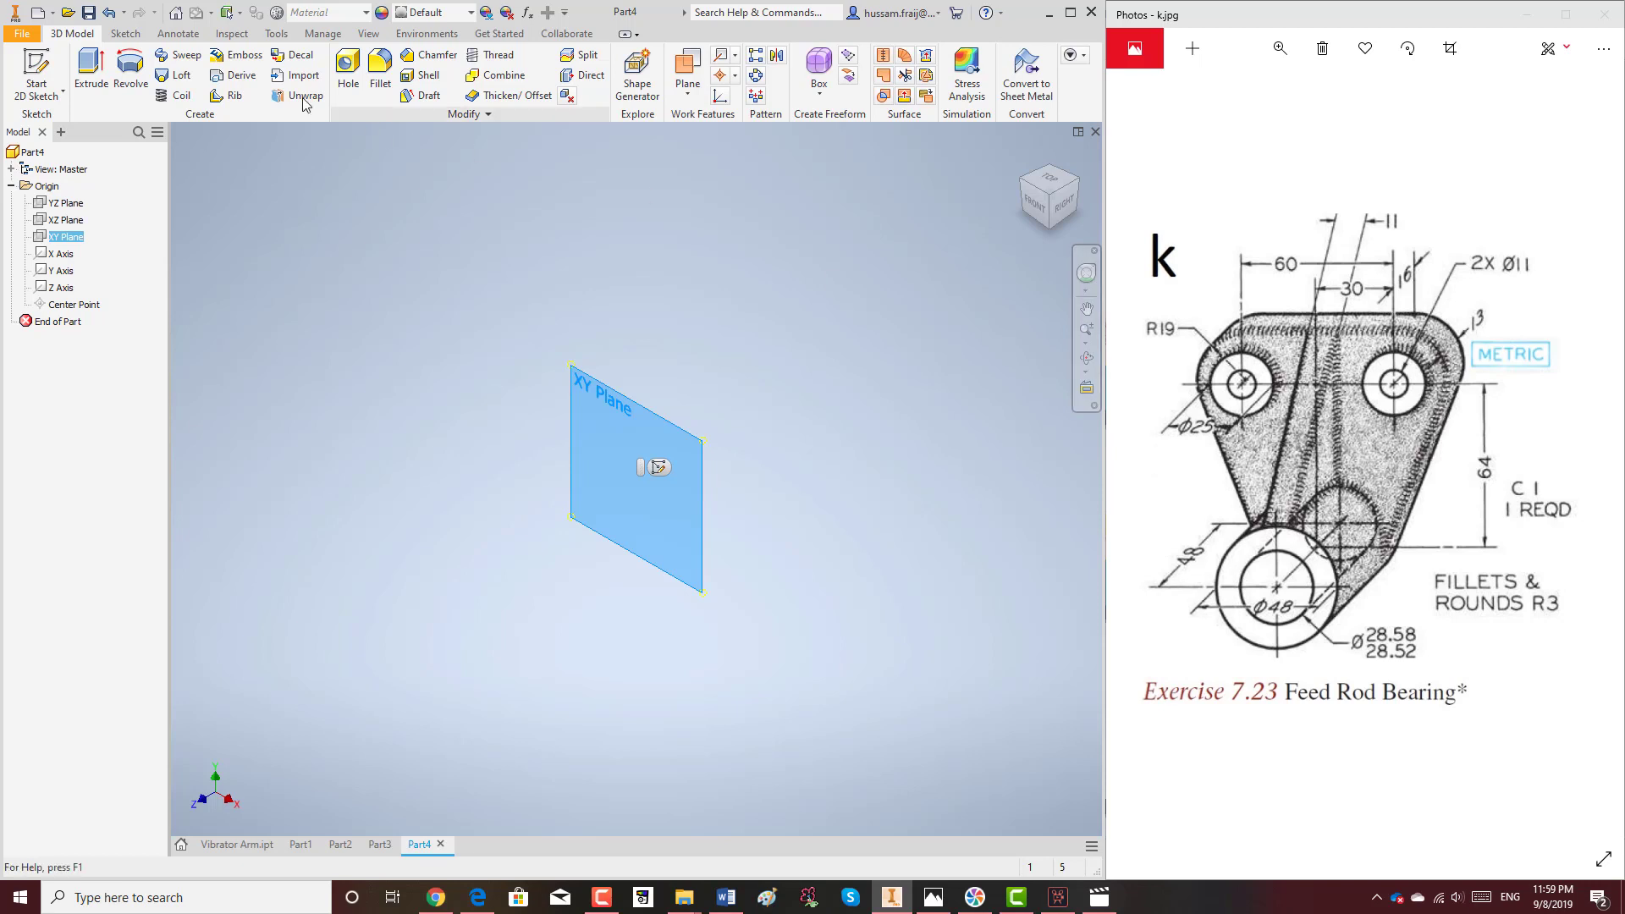
pyautogui.click(35, 94)
pyautogui.click(29, 126)
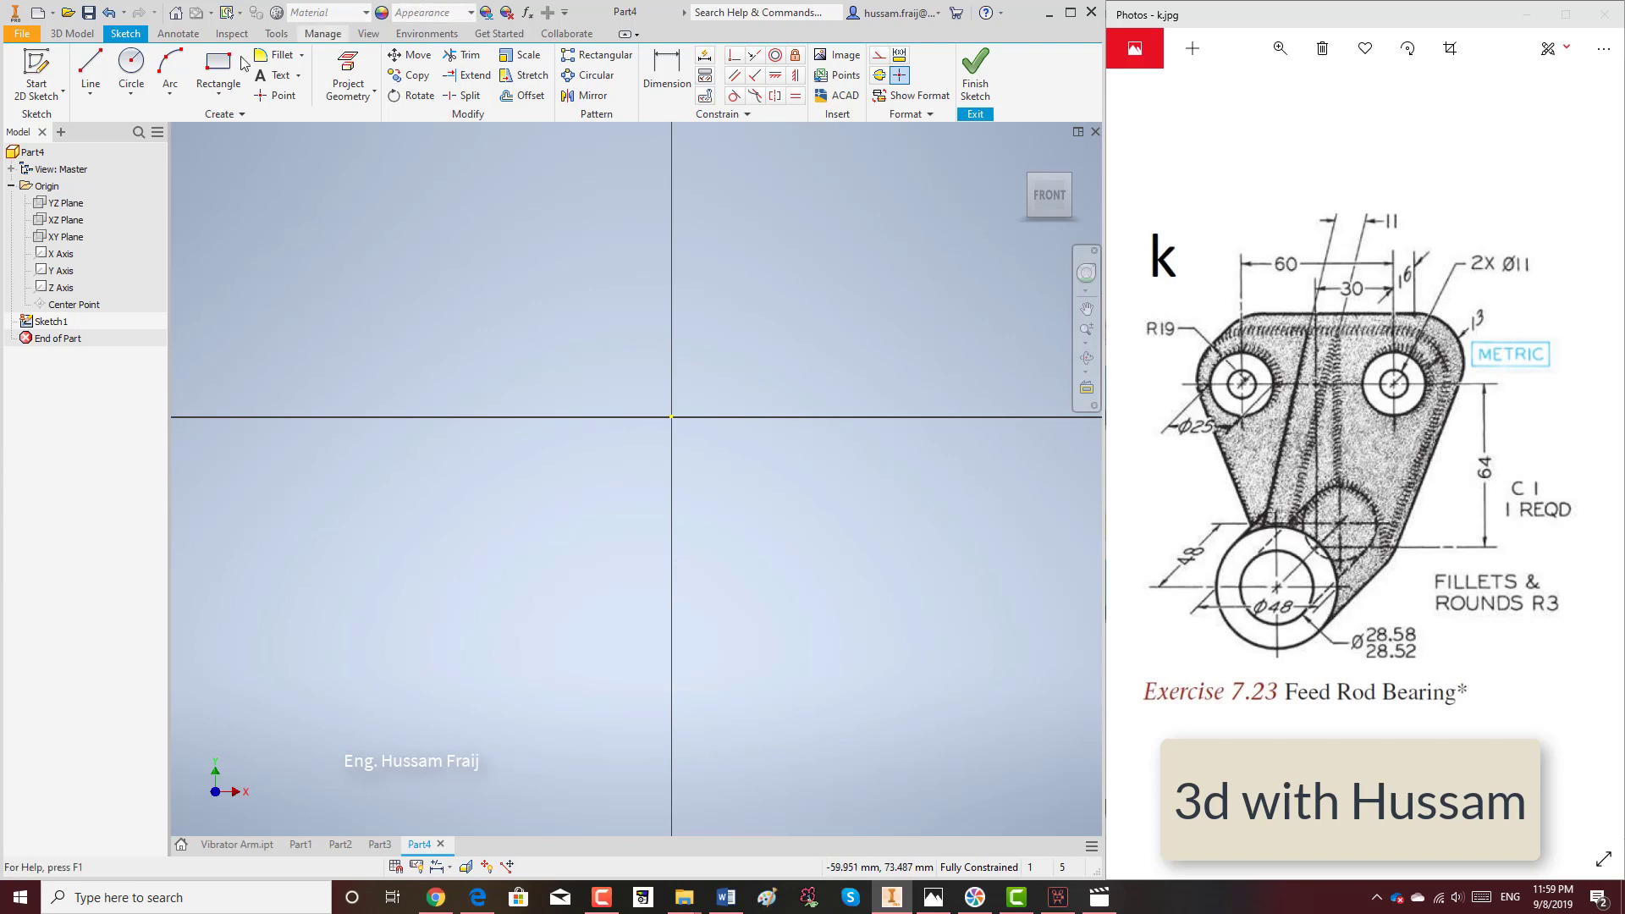
# Draw a 48 mm diameter circle centred at the sketch origin.
pyautogui.click(131, 68)
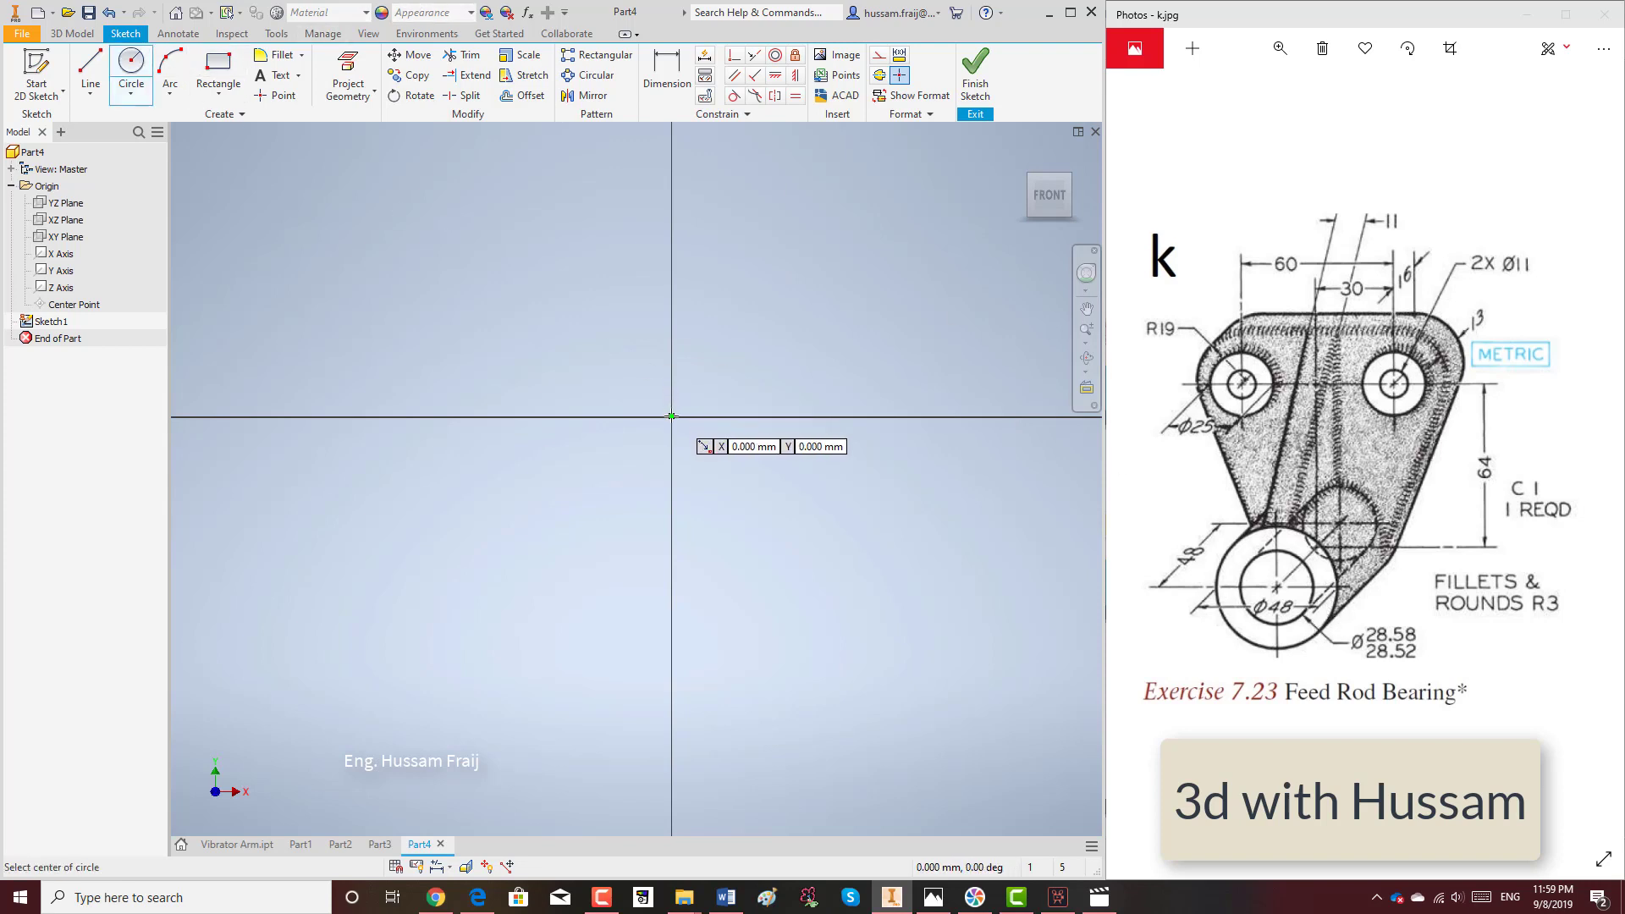
pyautogui.click(671, 416)
pyautogui.write('4')
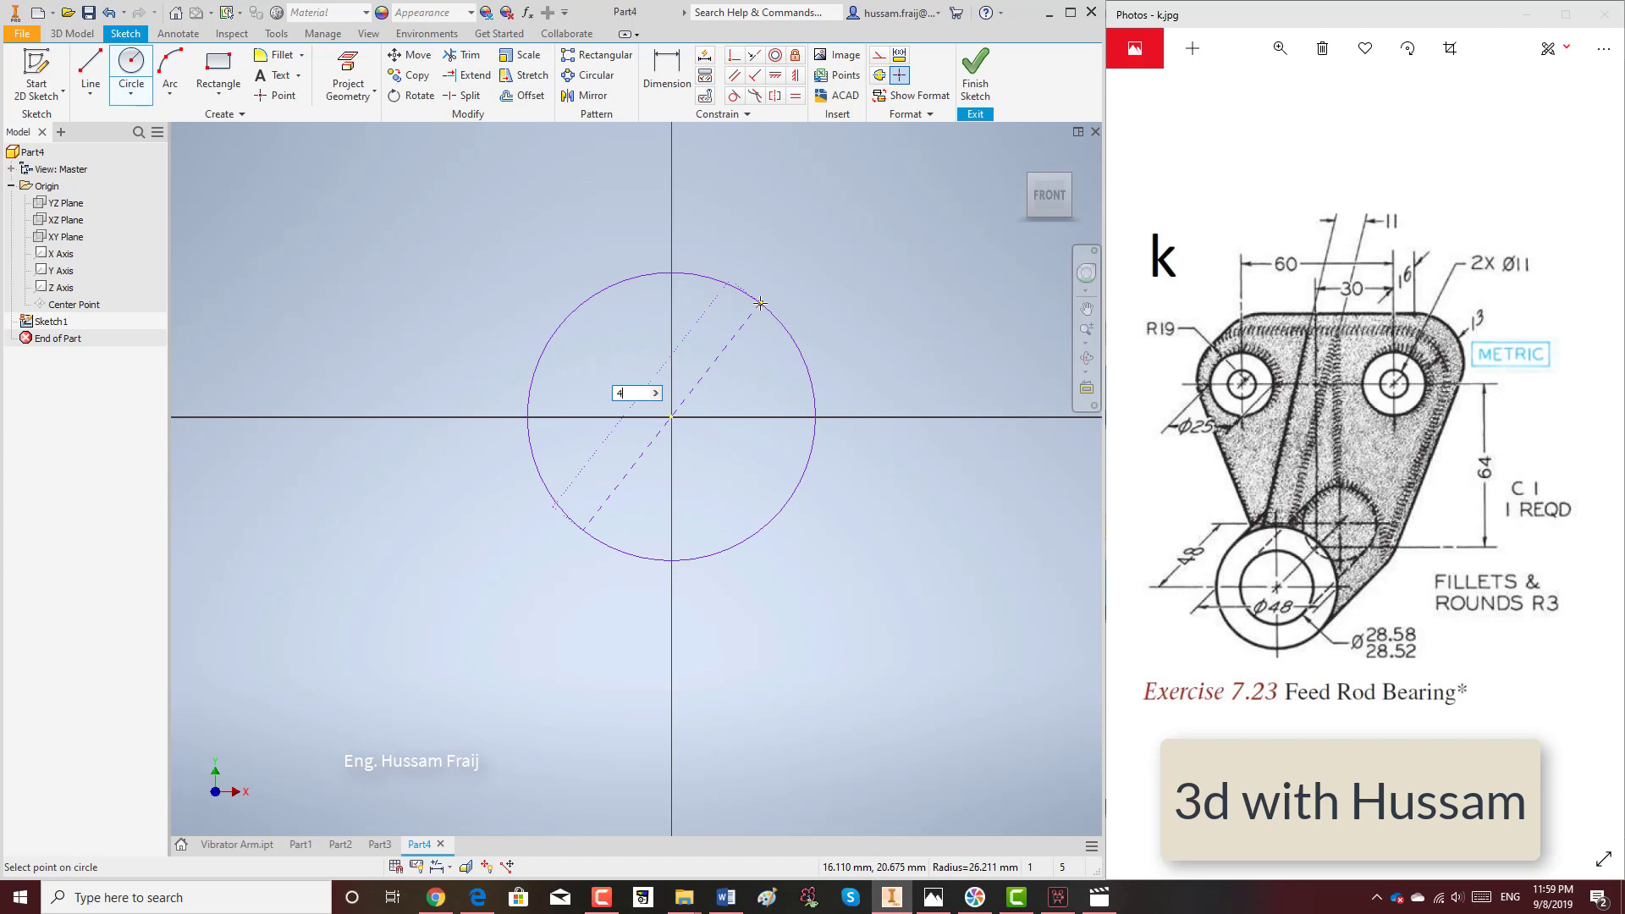
pyautogui.write('8')
pyautogui.press('Return')
pyautogui.moveTo(842, 313); pyautogui.dragTo(833, 452, button='middle')
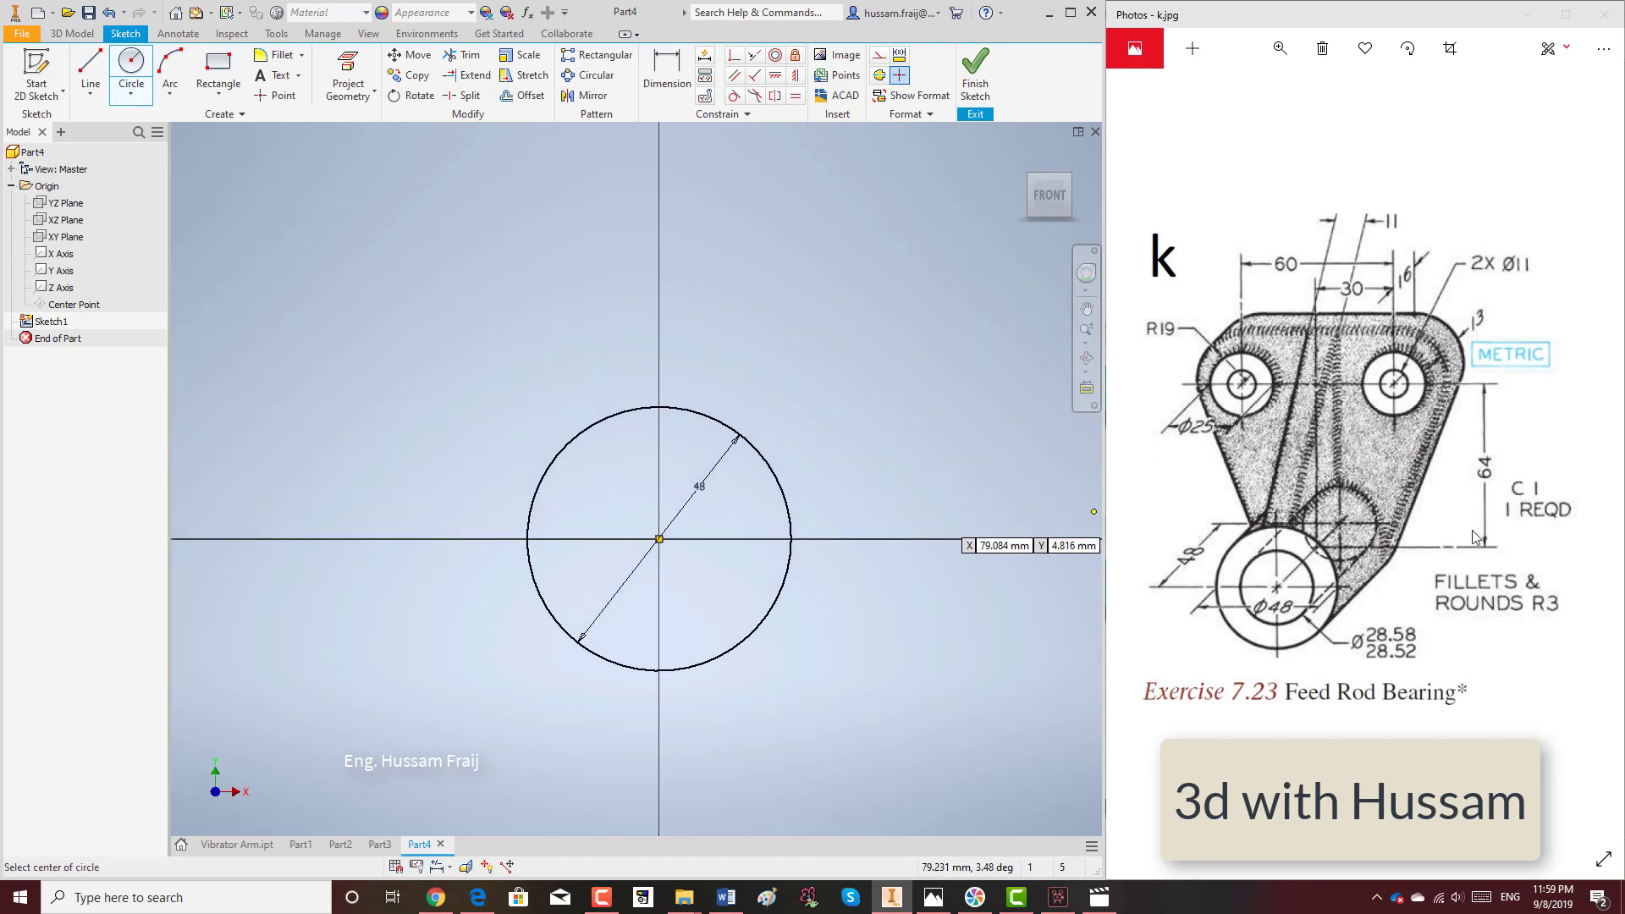
# Draw a horizontal line well above the circle.
pyautogui.click(90, 68)
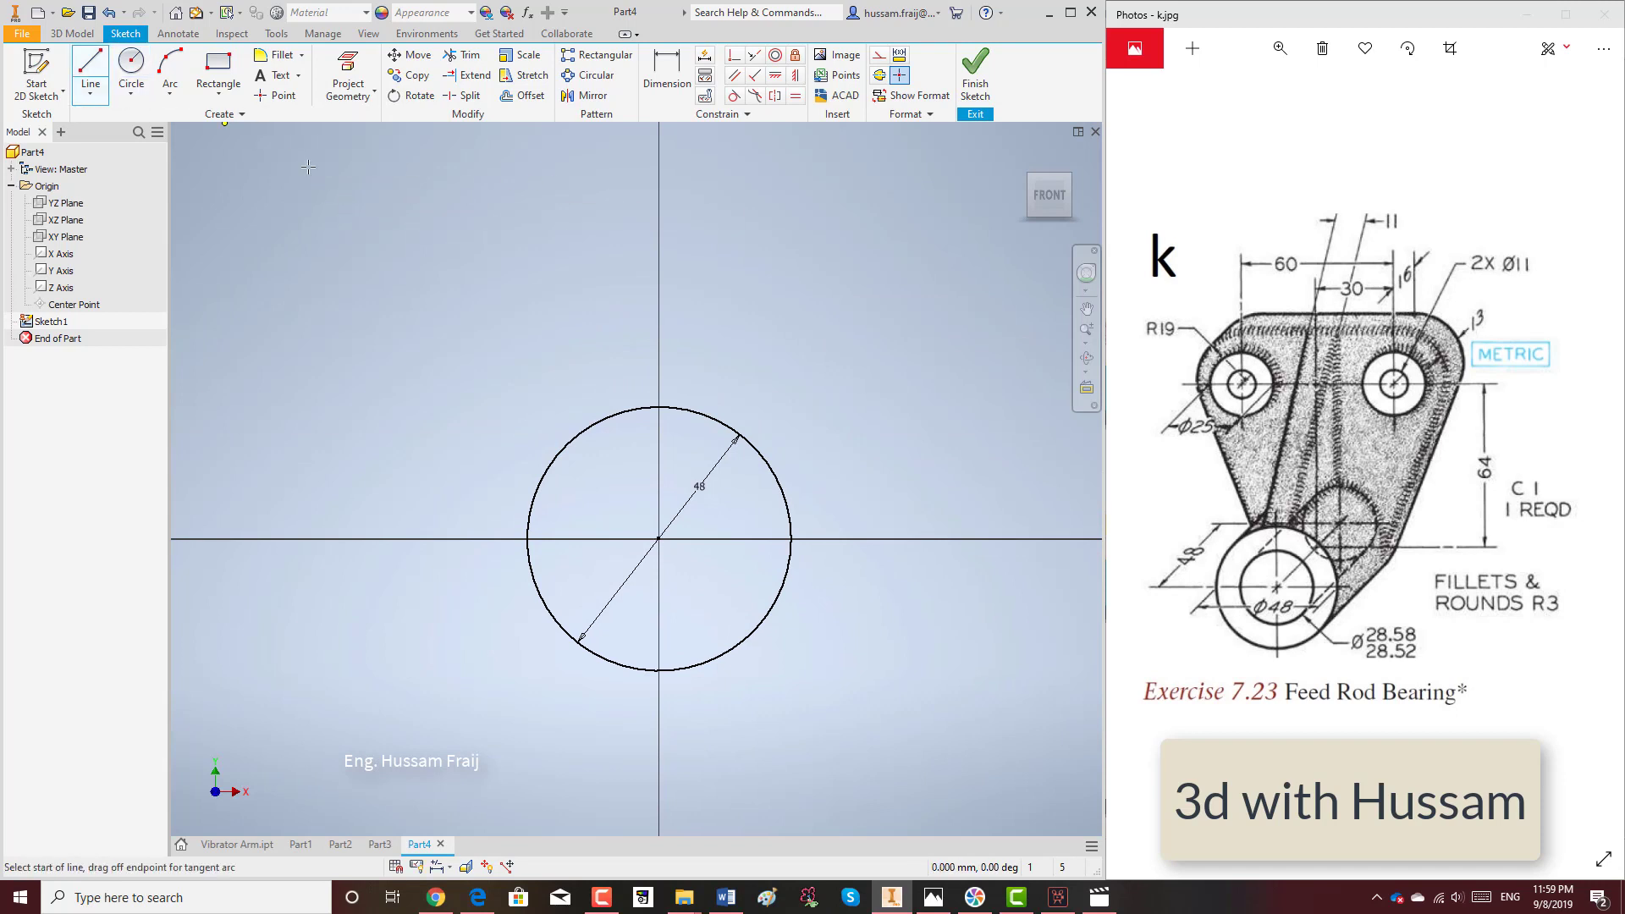
pyautogui.scroll(-2, 404, 309)
pyautogui.moveTo(407, 315); pyautogui.dragTo(430, 406, button='middle')
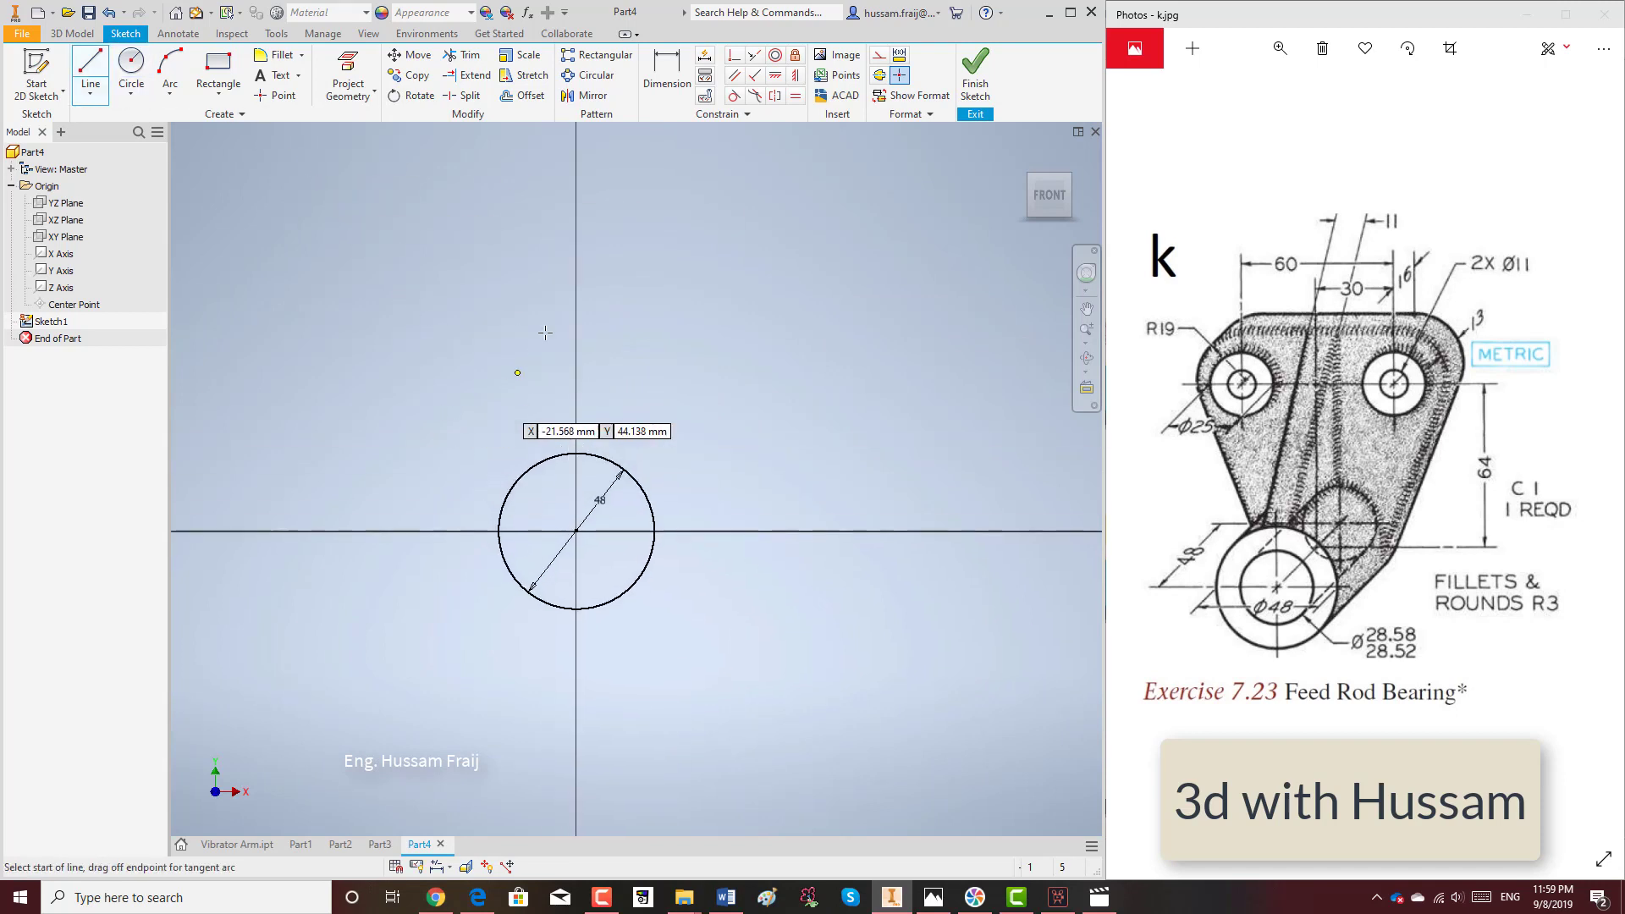
pyautogui.click(392, 275)
pyautogui.click(754, 276)
pyautogui.rightClick(787, 263)
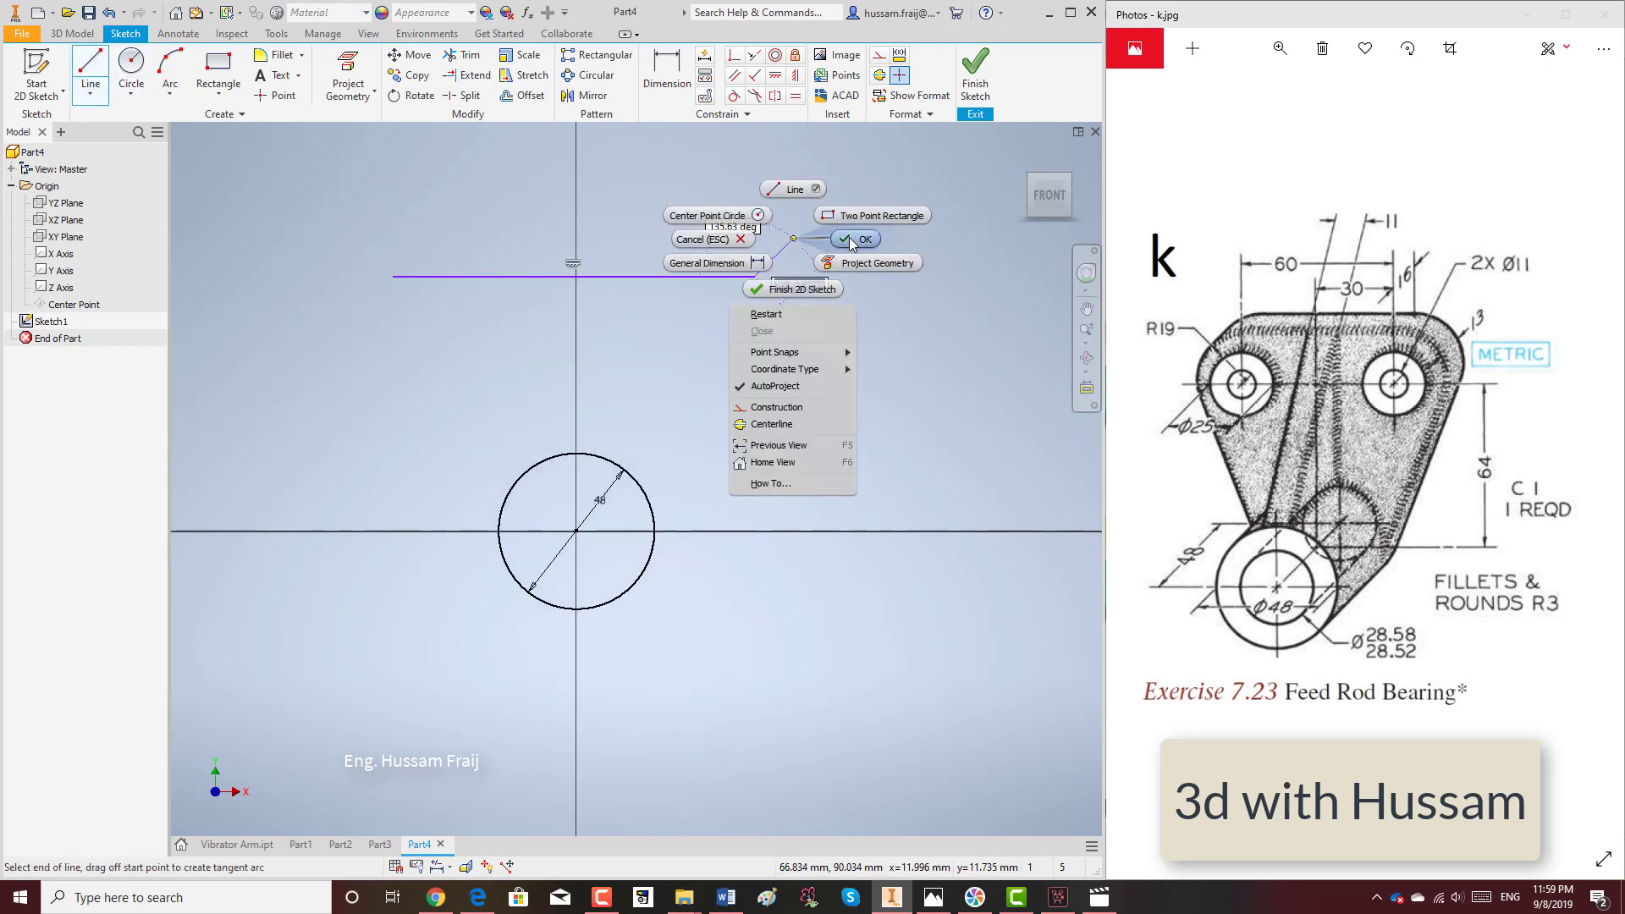
pyautogui.click(787, 222)
# Dimension the horizontal line 64 above the circle's centre.
pyautogui.click(682, 72)
pyautogui.click(631, 476)
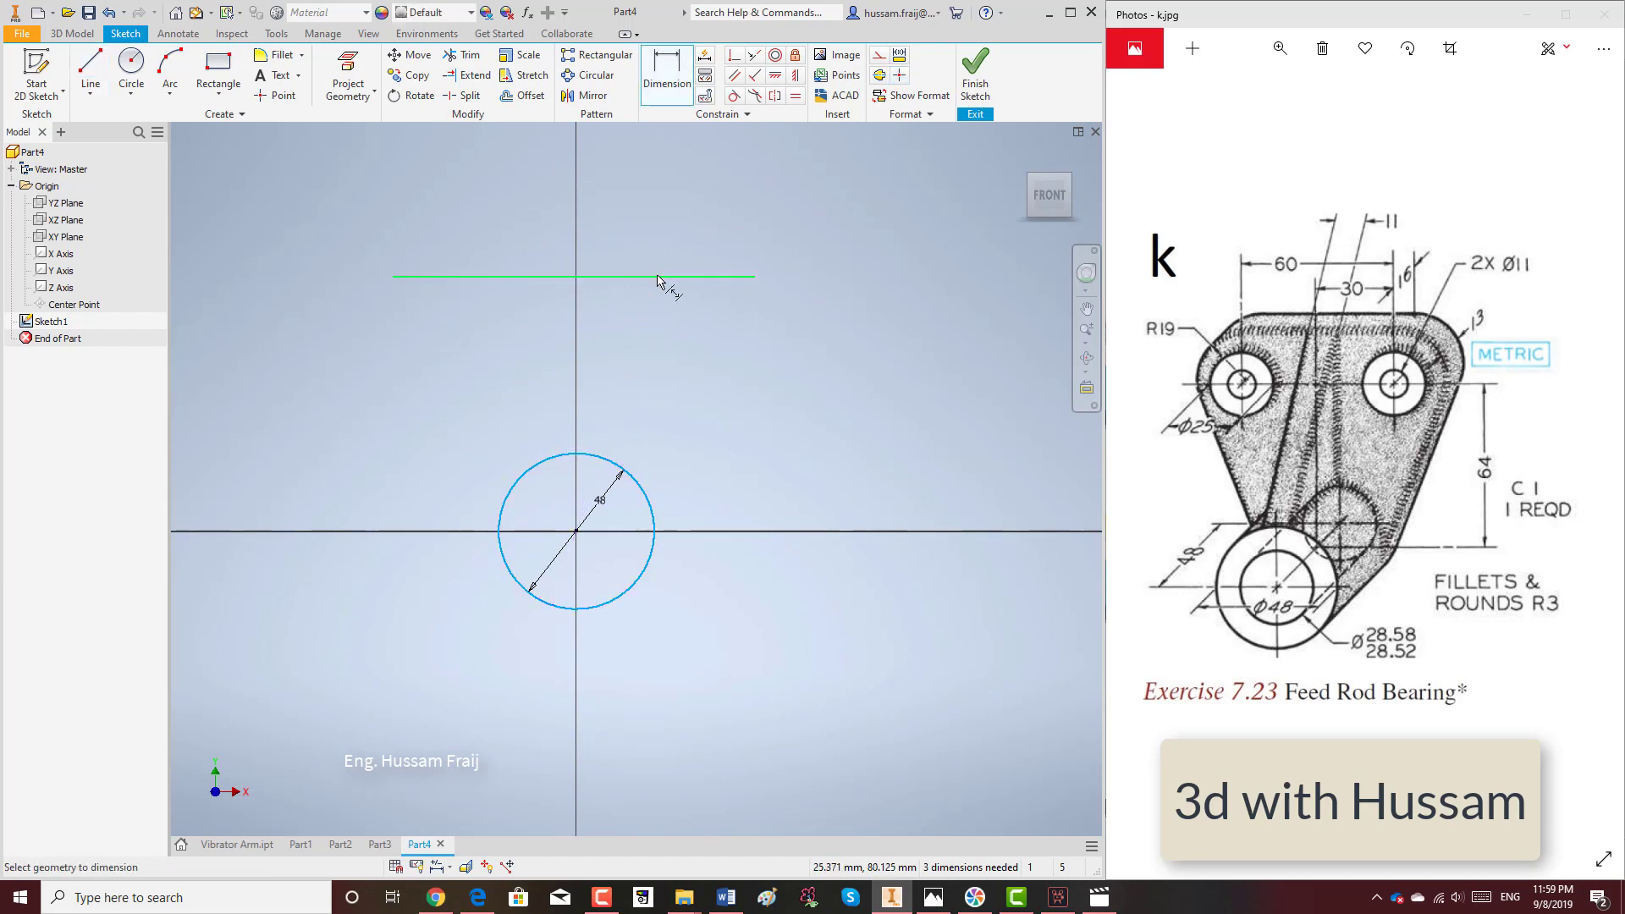
pyautogui.click(669, 276)
pyautogui.click(693, 365)
pyautogui.write('64')
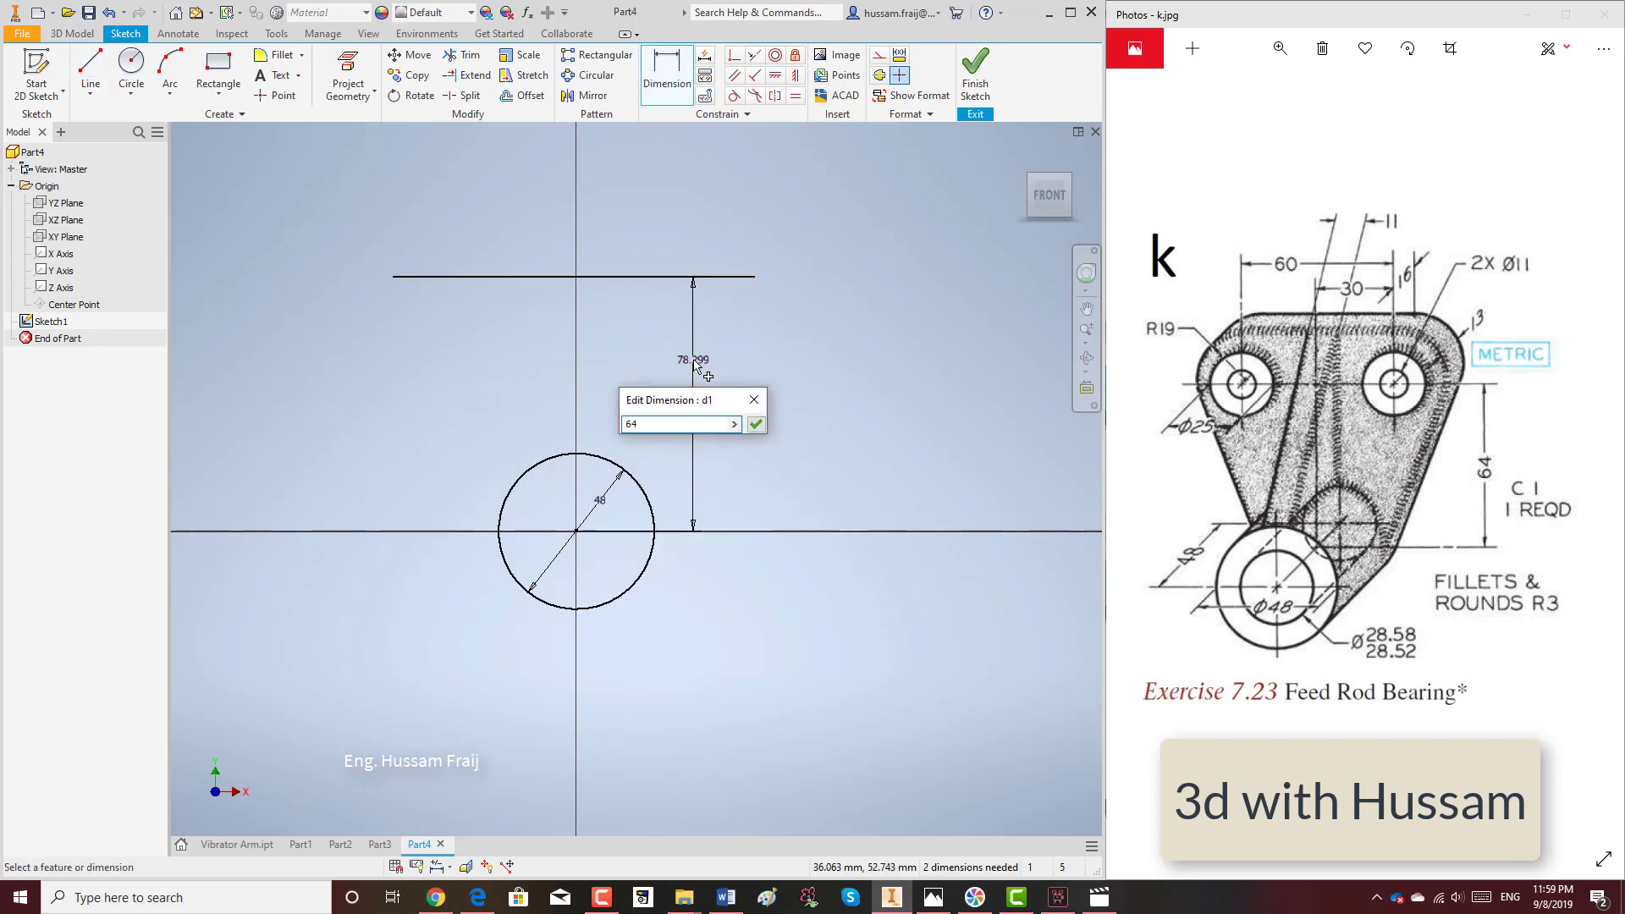
pyautogui.press('Return')
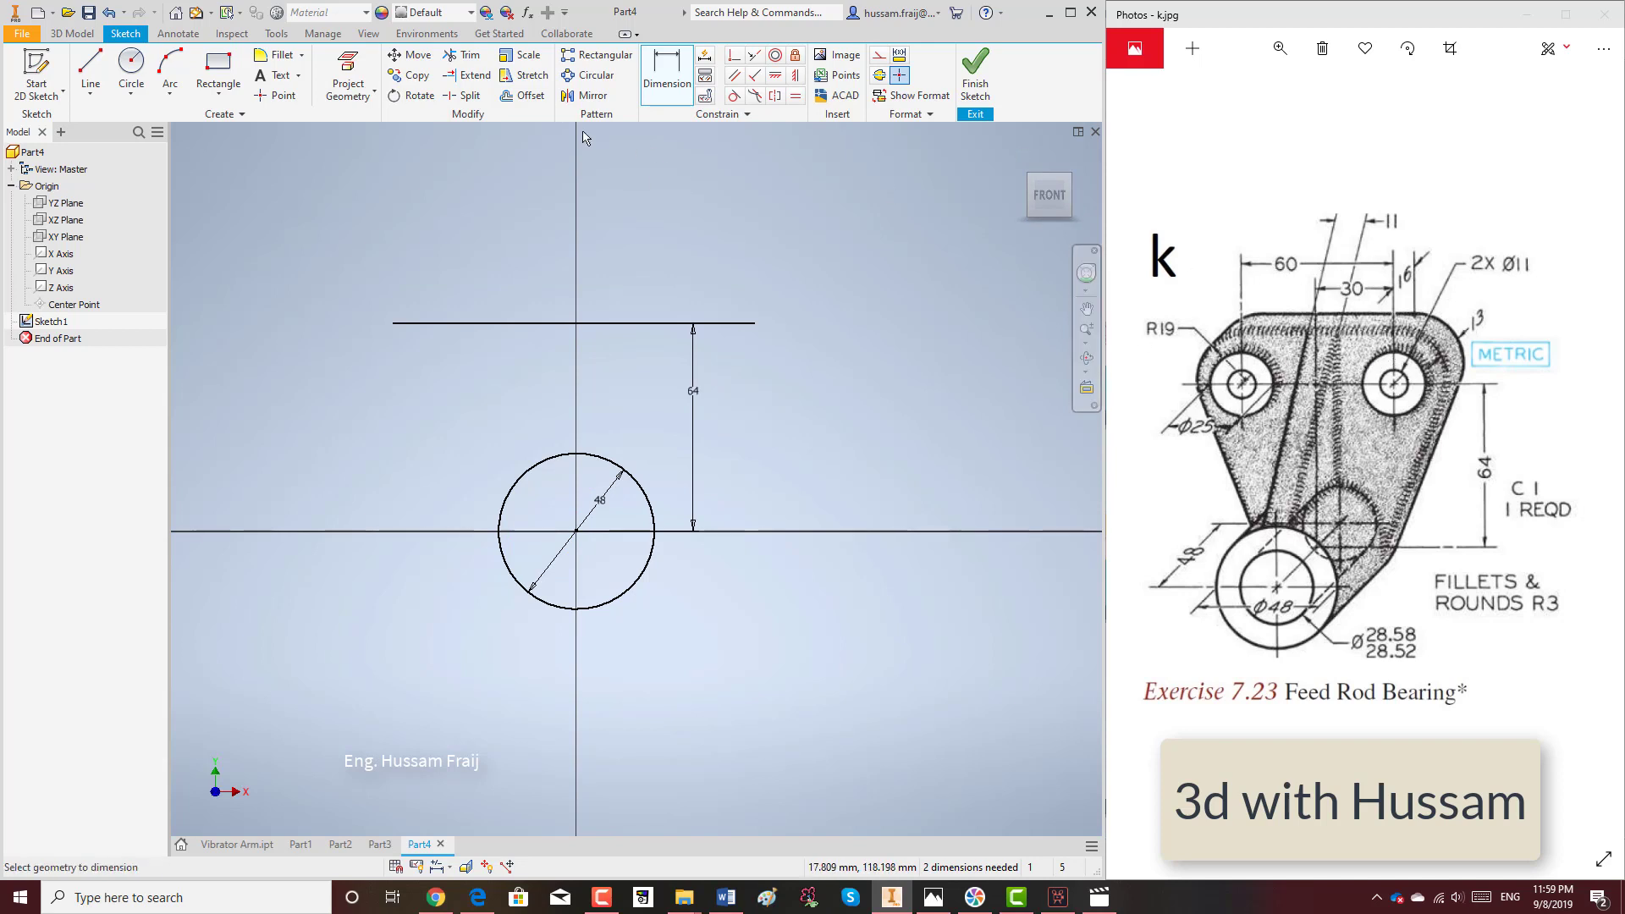
# Draw a vertical line from the circle's centre past the top line and fix it in place.
pyautogui.click(90, 67)
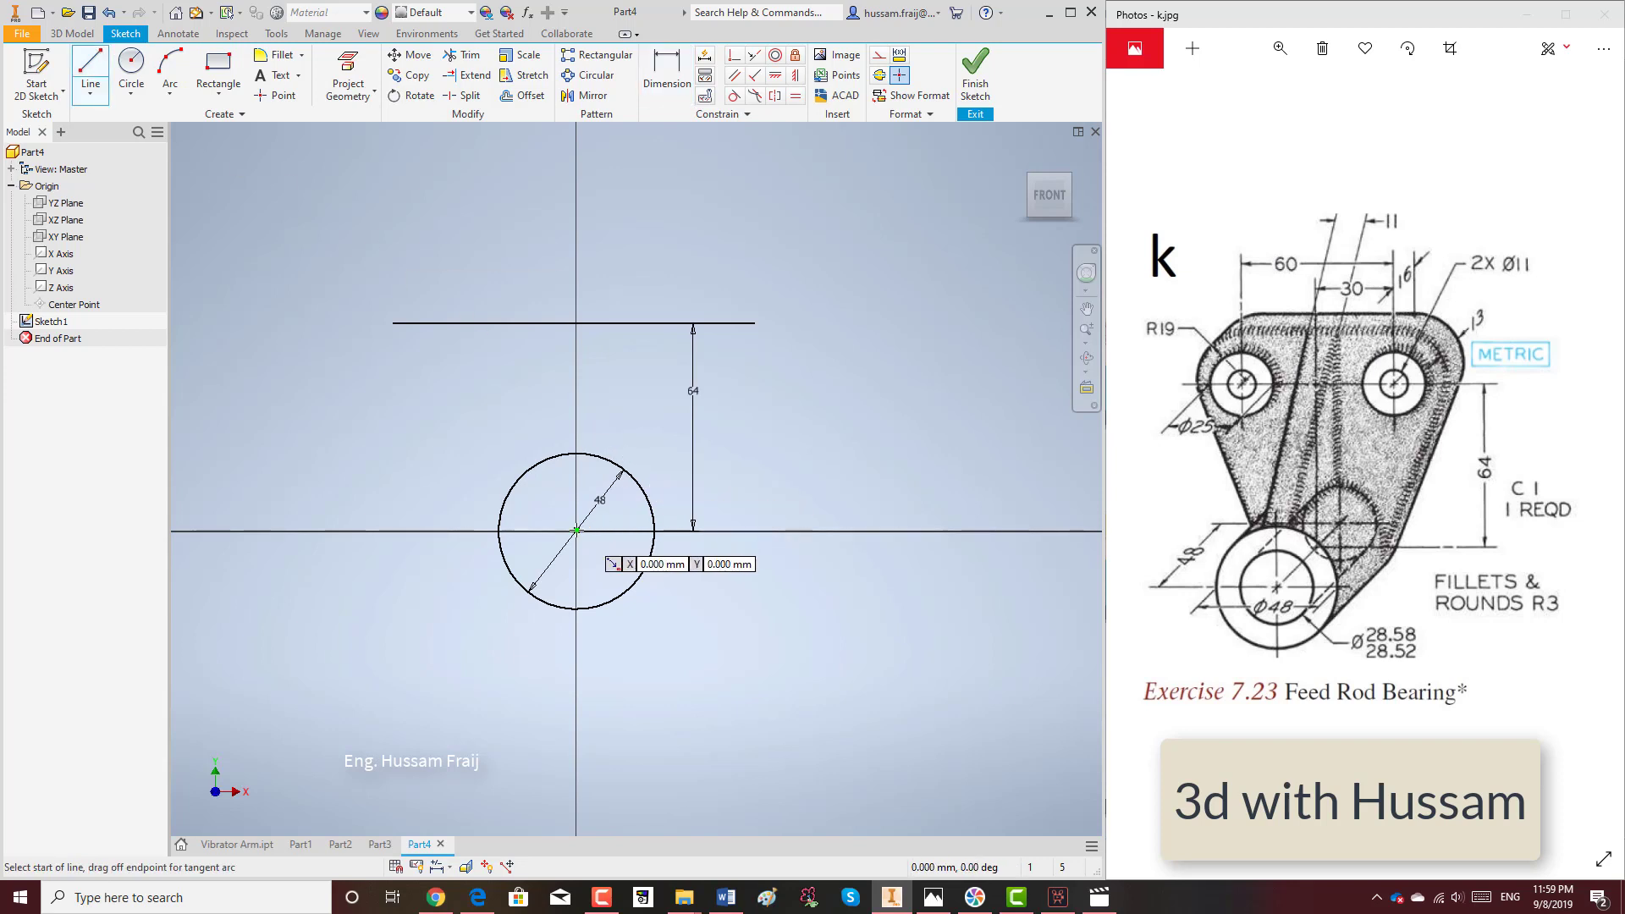
pyautogui.click(575, 530)
pyautogui.click(574, 228)
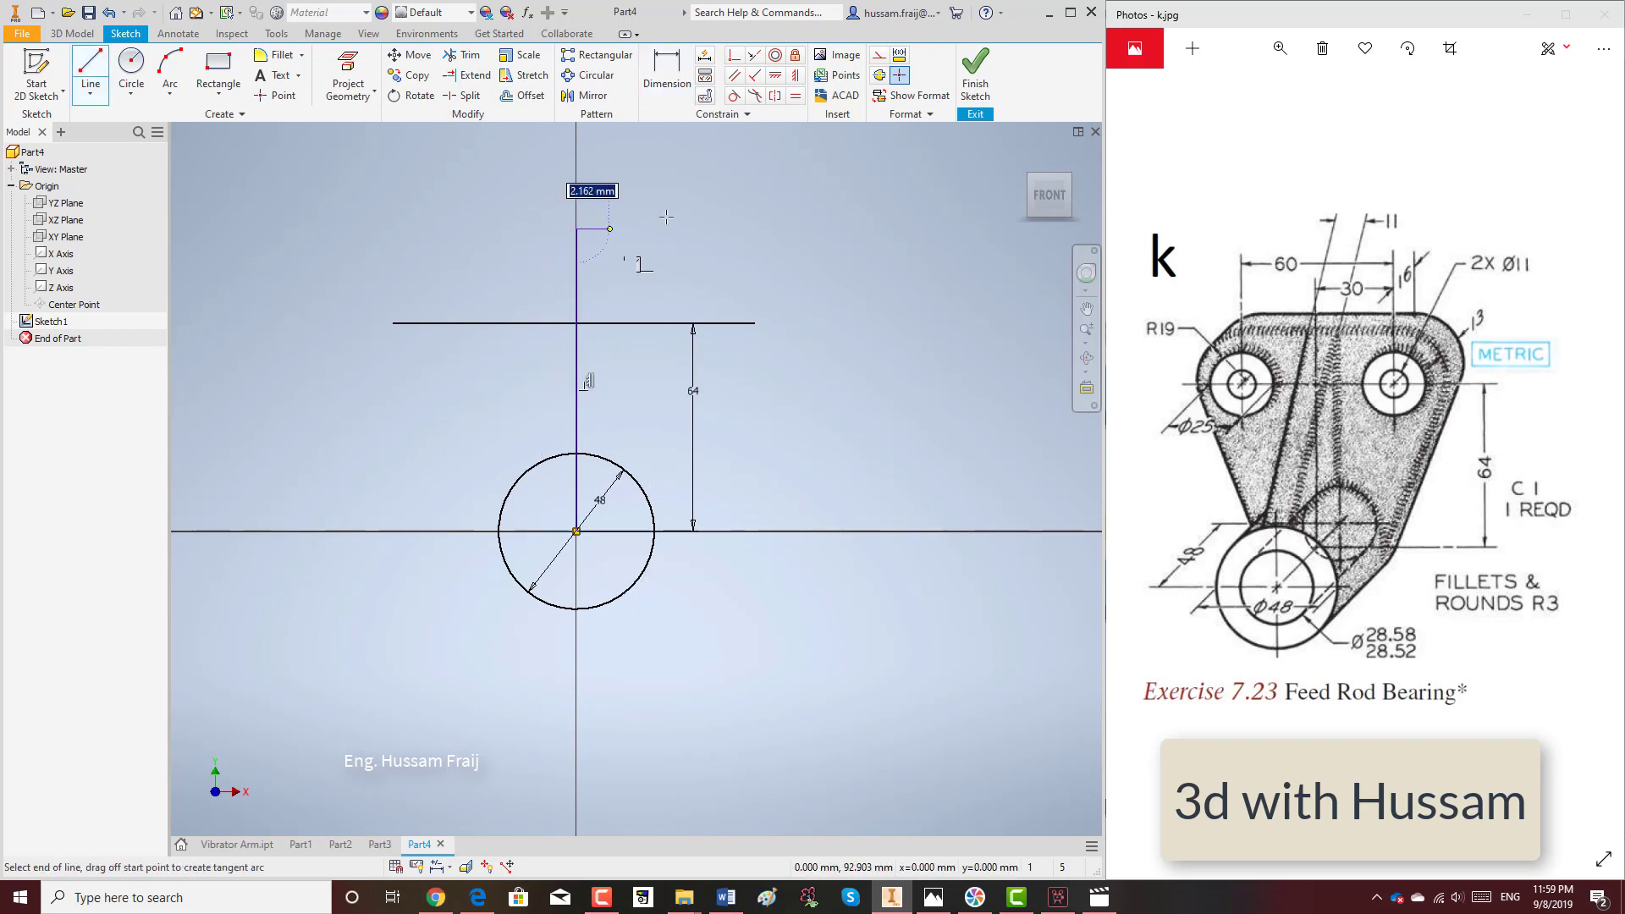
pyautogui.rightClick(669, 227)
pyautogui.click(669, 165)
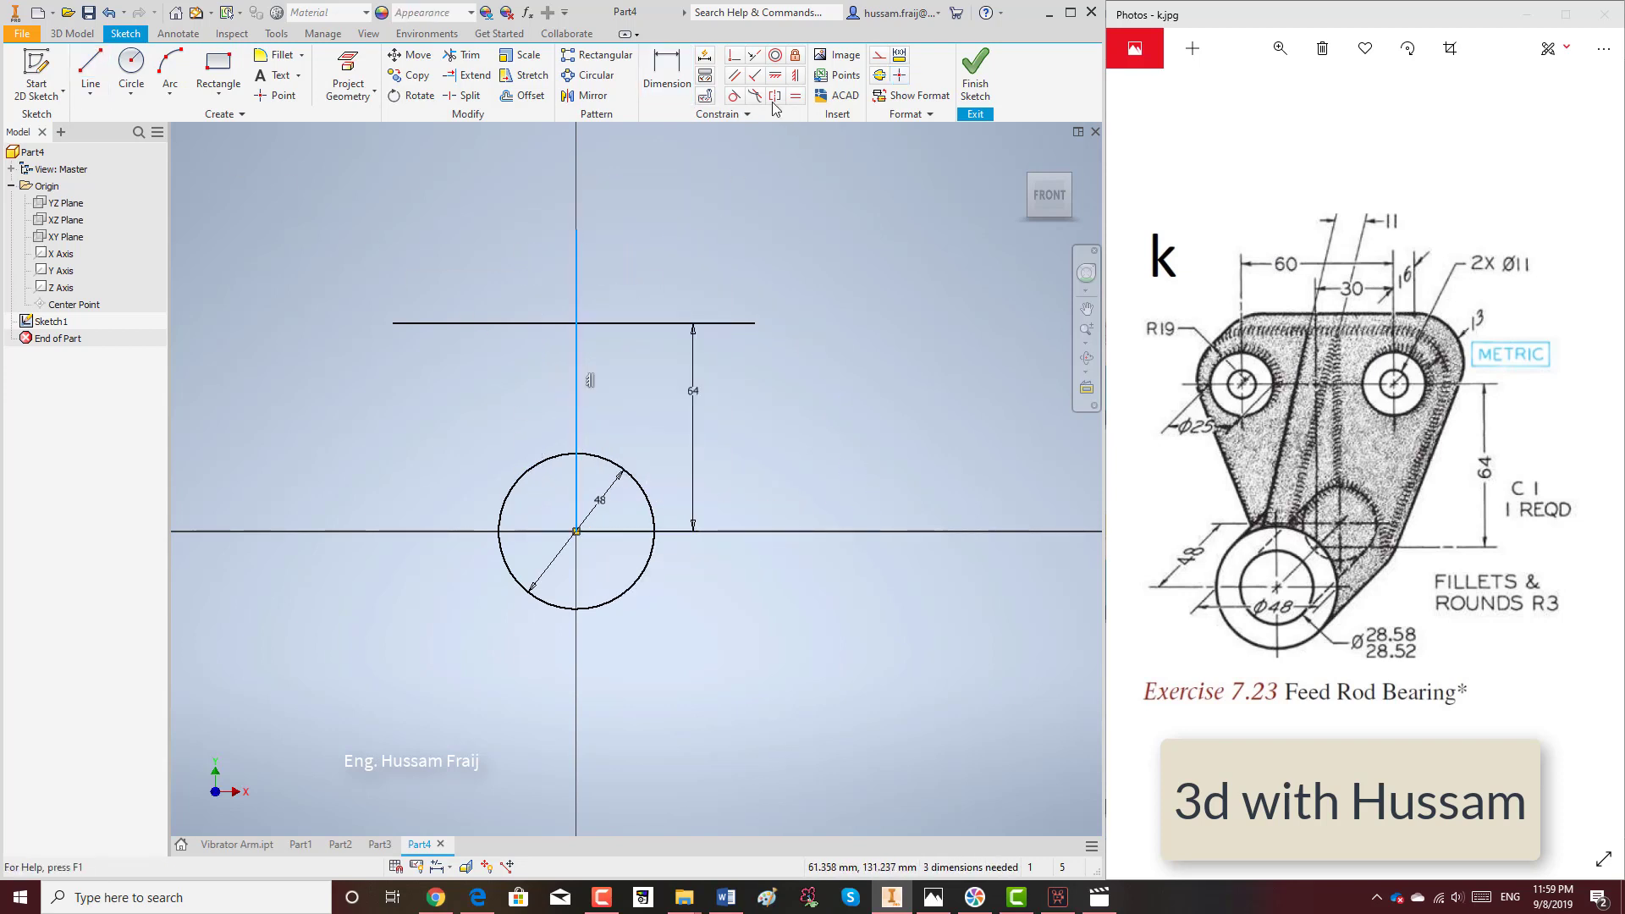
pyautogui.click(796, 57)
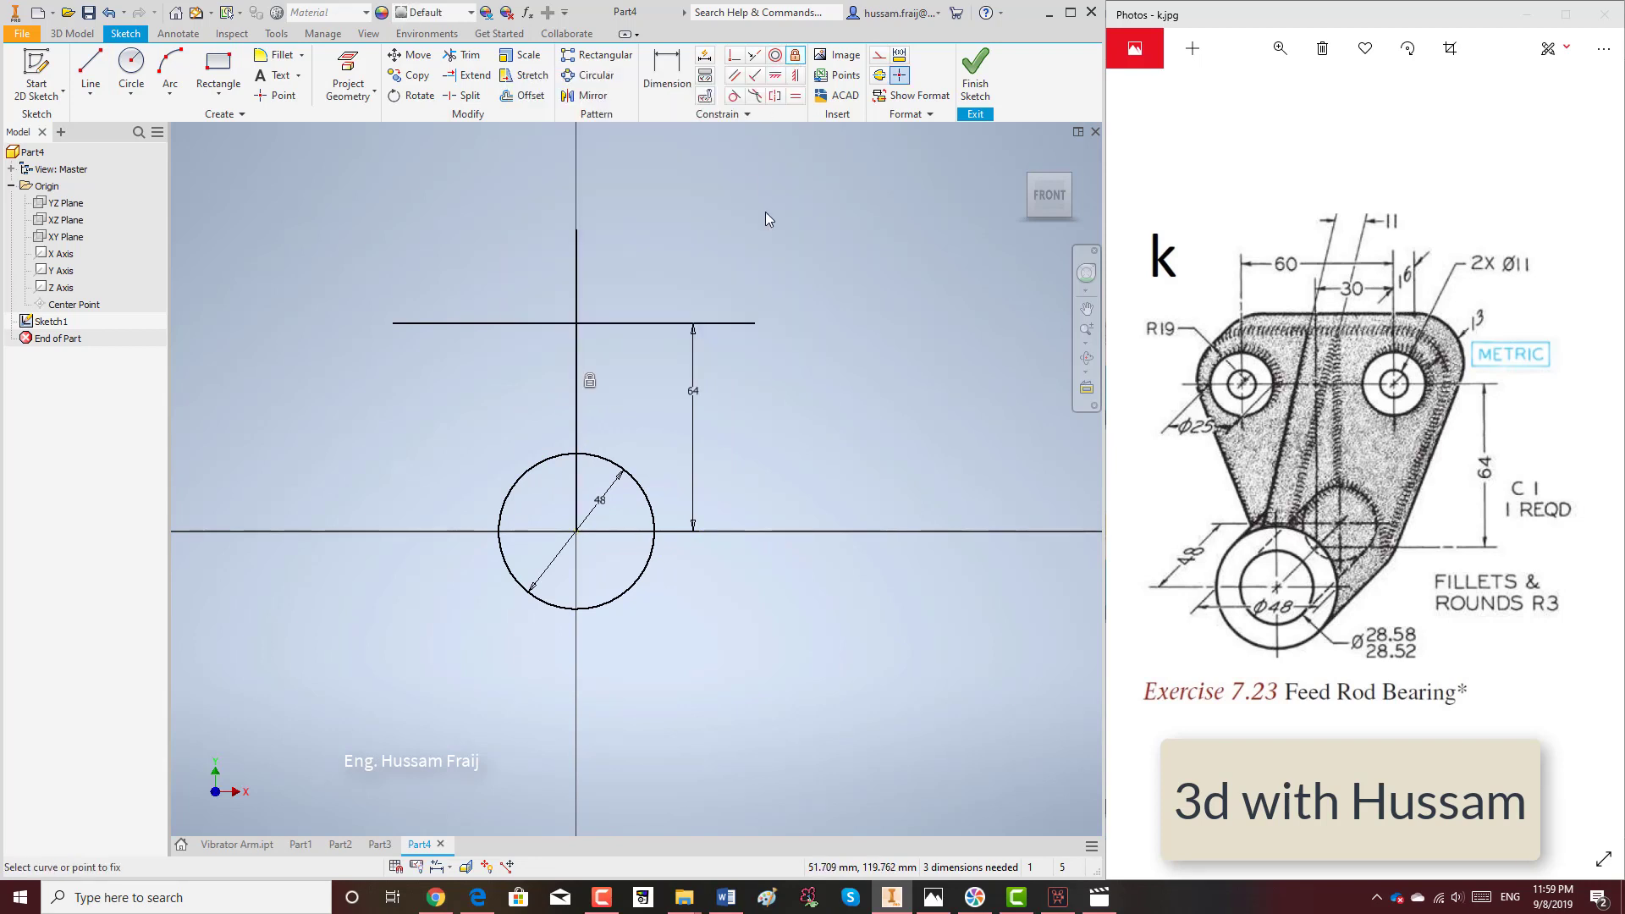
# Draw two small circles centred on the horizontal line, one right and one left.
pyautogui.click(131, 68)
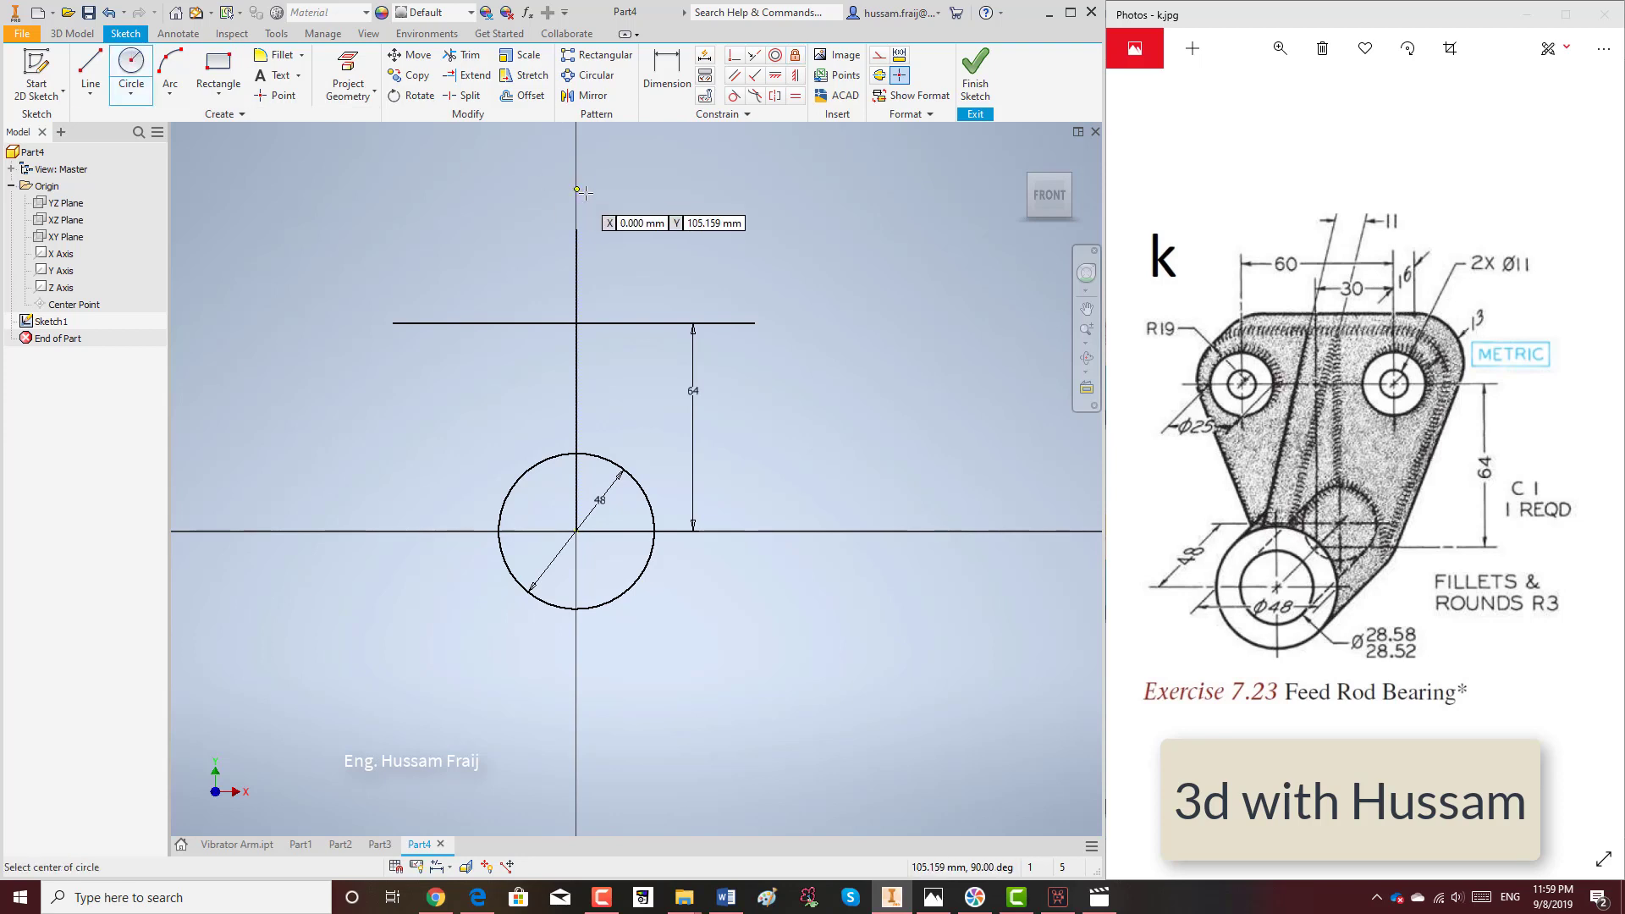
pyautogui.click(655, 323)
pyautogui.click(671, 296)
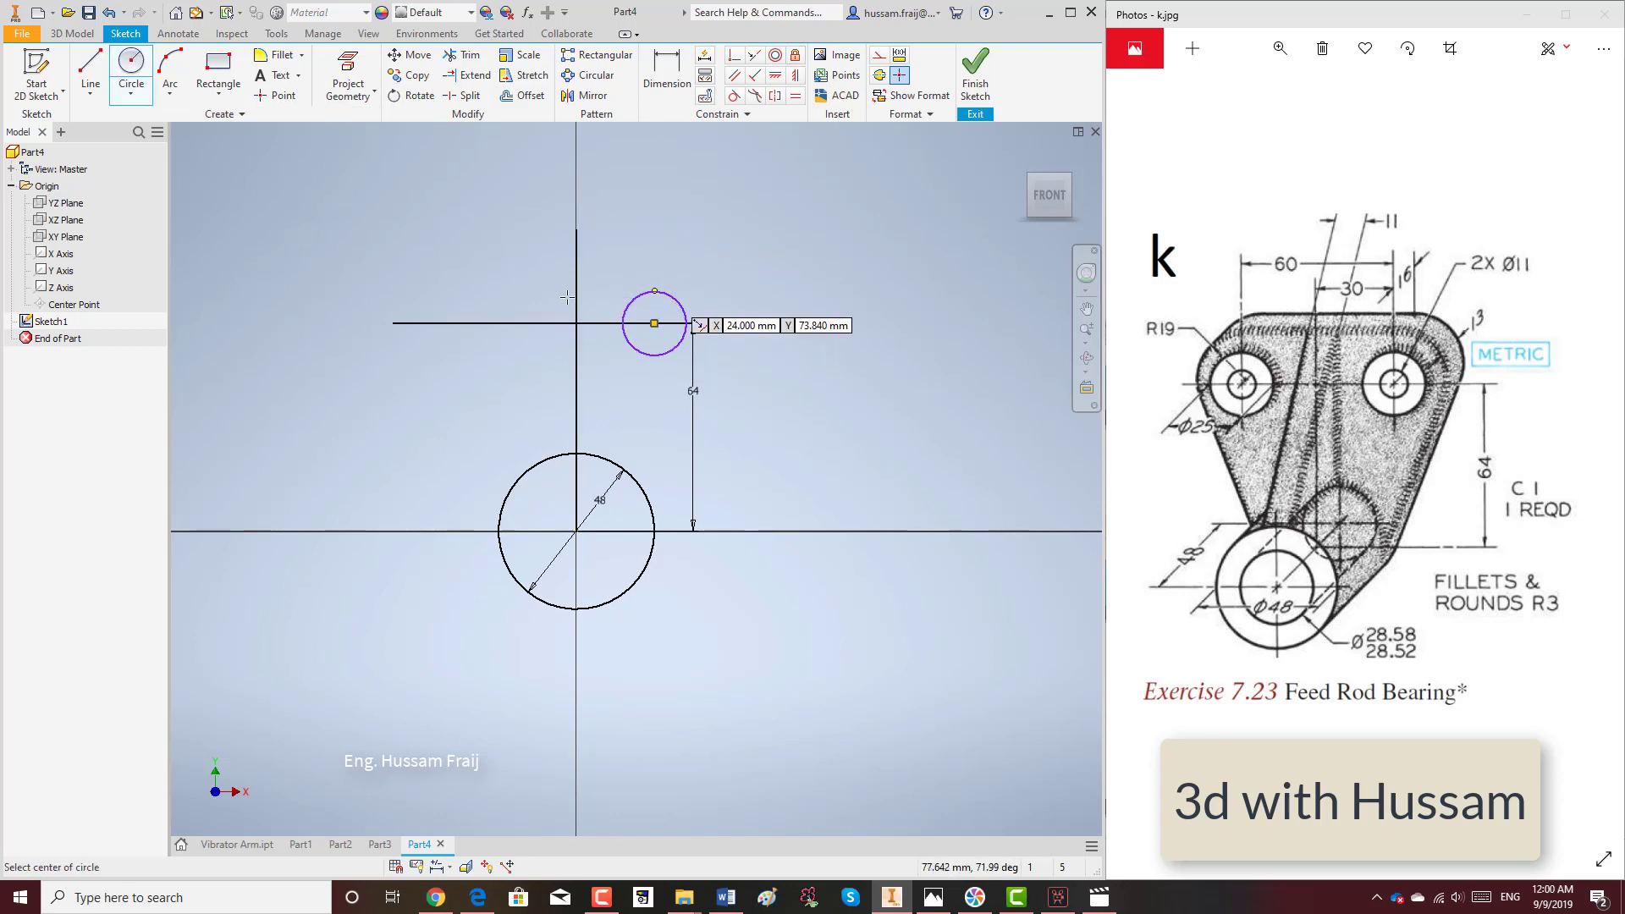
pyautogui.click(456, 323)
pyautogui.click(472, 291)
pyautogui.rightClick(694, 254)
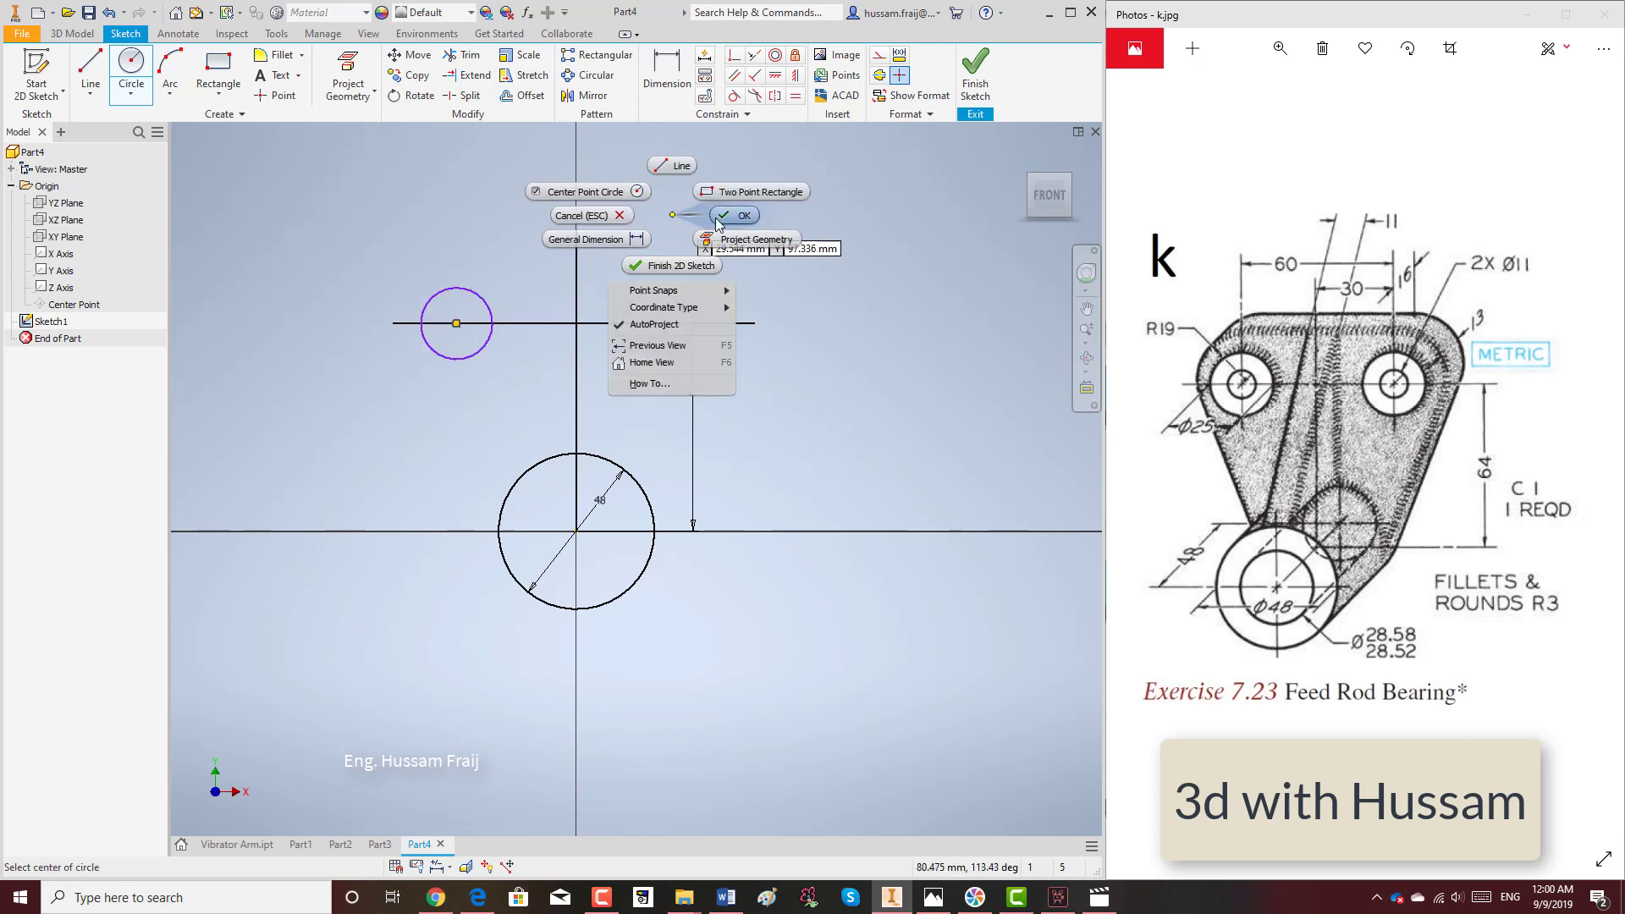
pyautogui.click(762, 225)
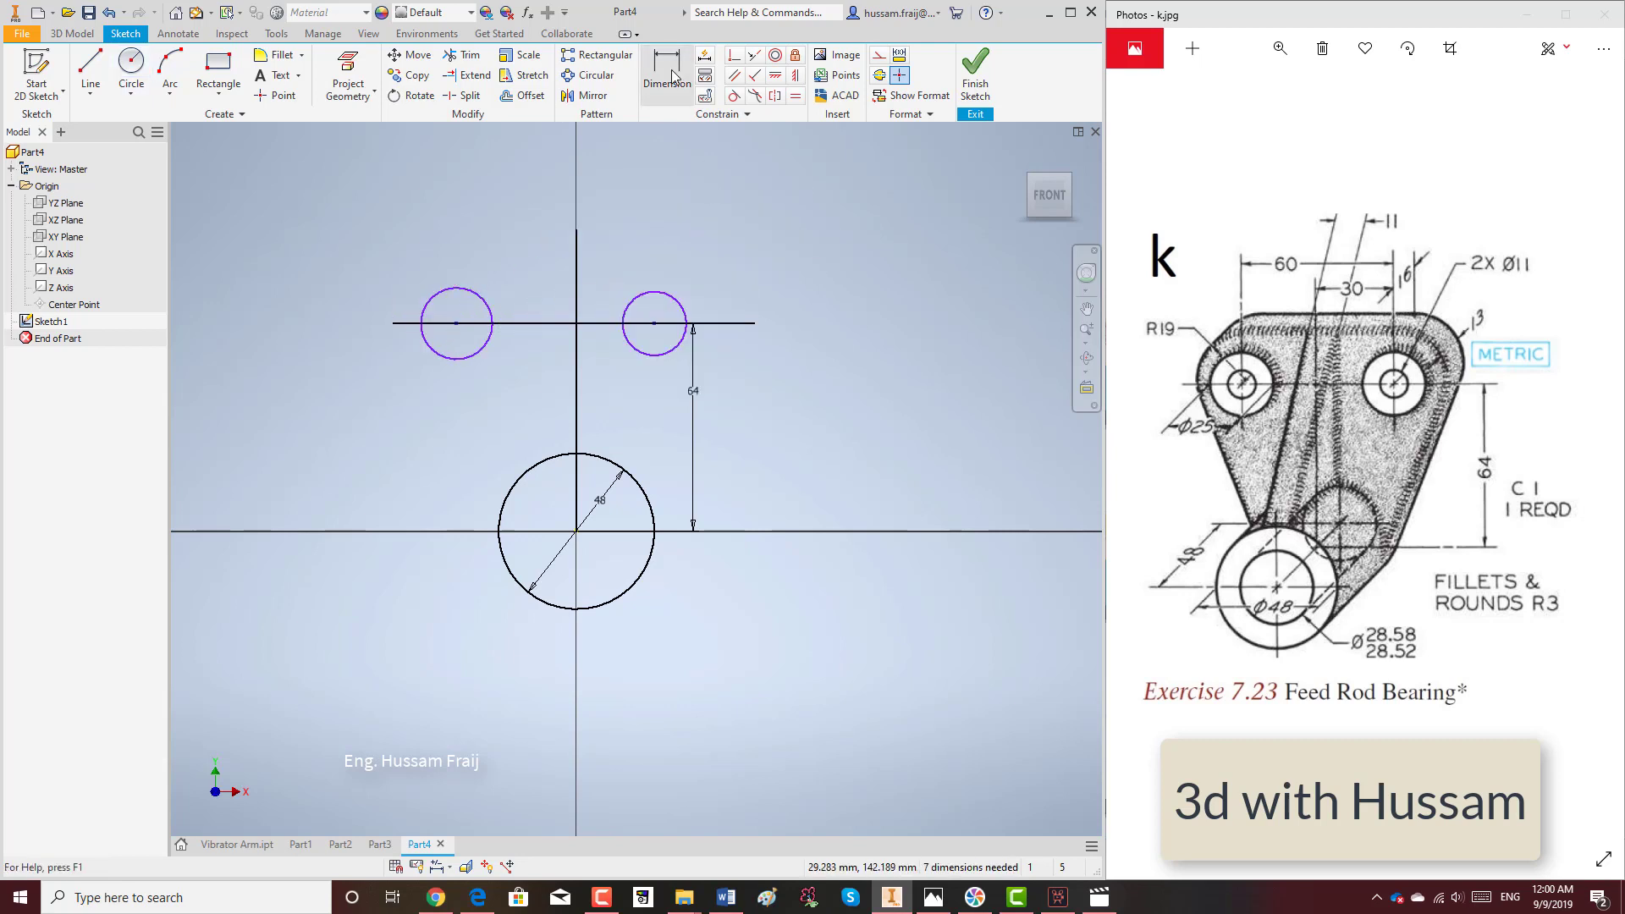
# Dimension the right circle 30 from the vertical line and the circles 60 apart.
pyautogui.click(672, 295)
pyautogui.click(594, 274)
pyautogui.click(639, 254)
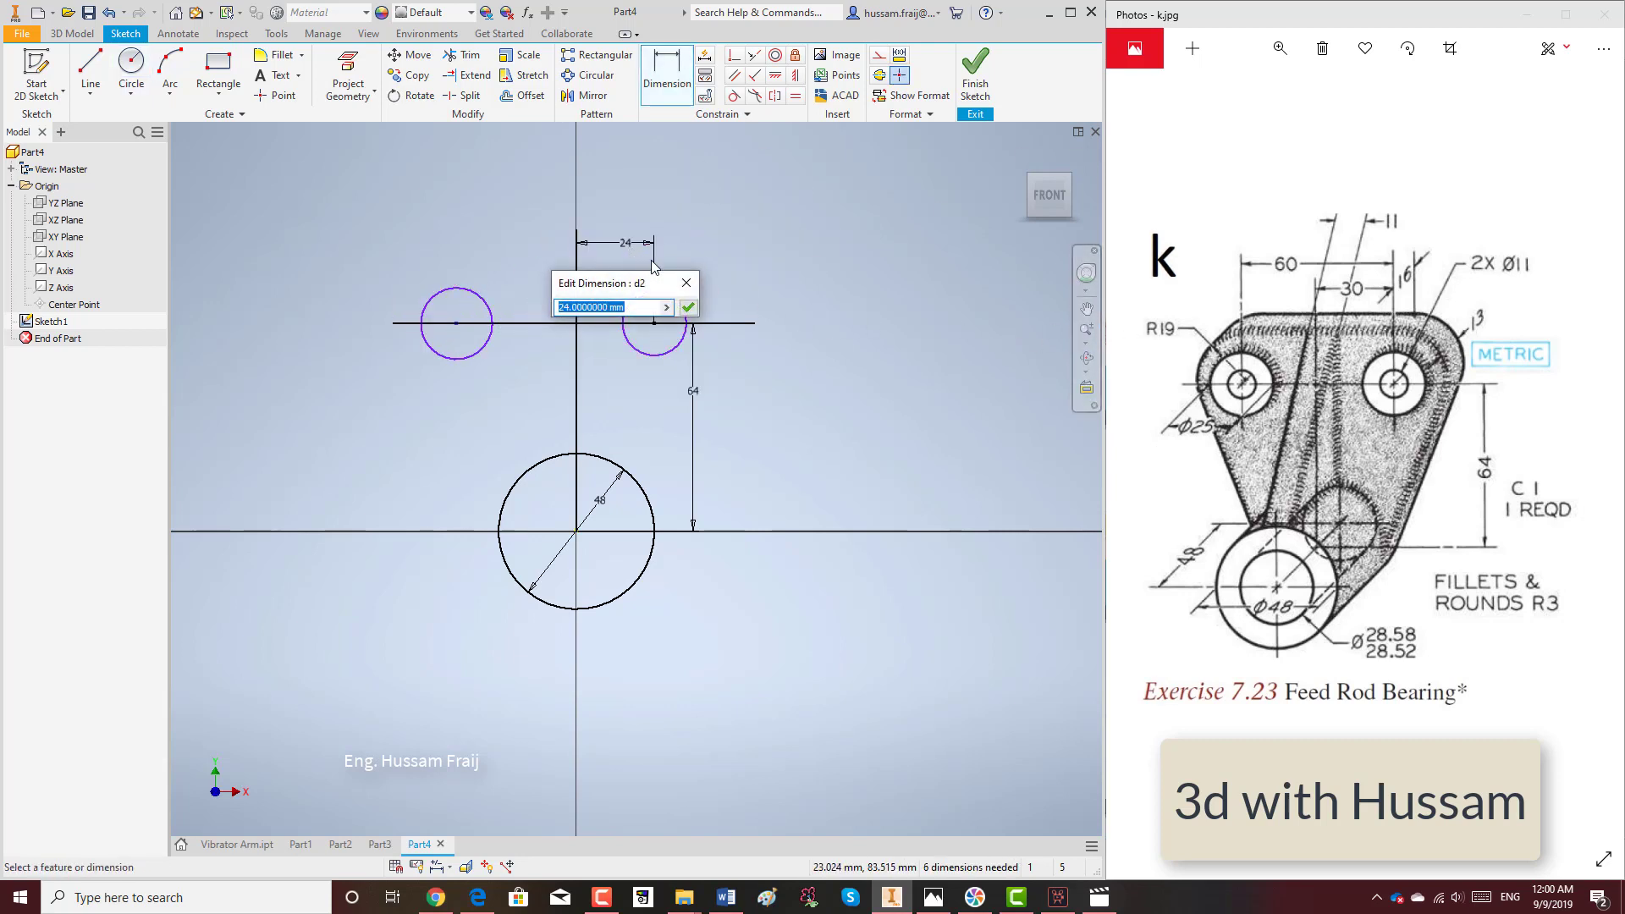
pyautogui.write('30')
pyautogui.press('Return')
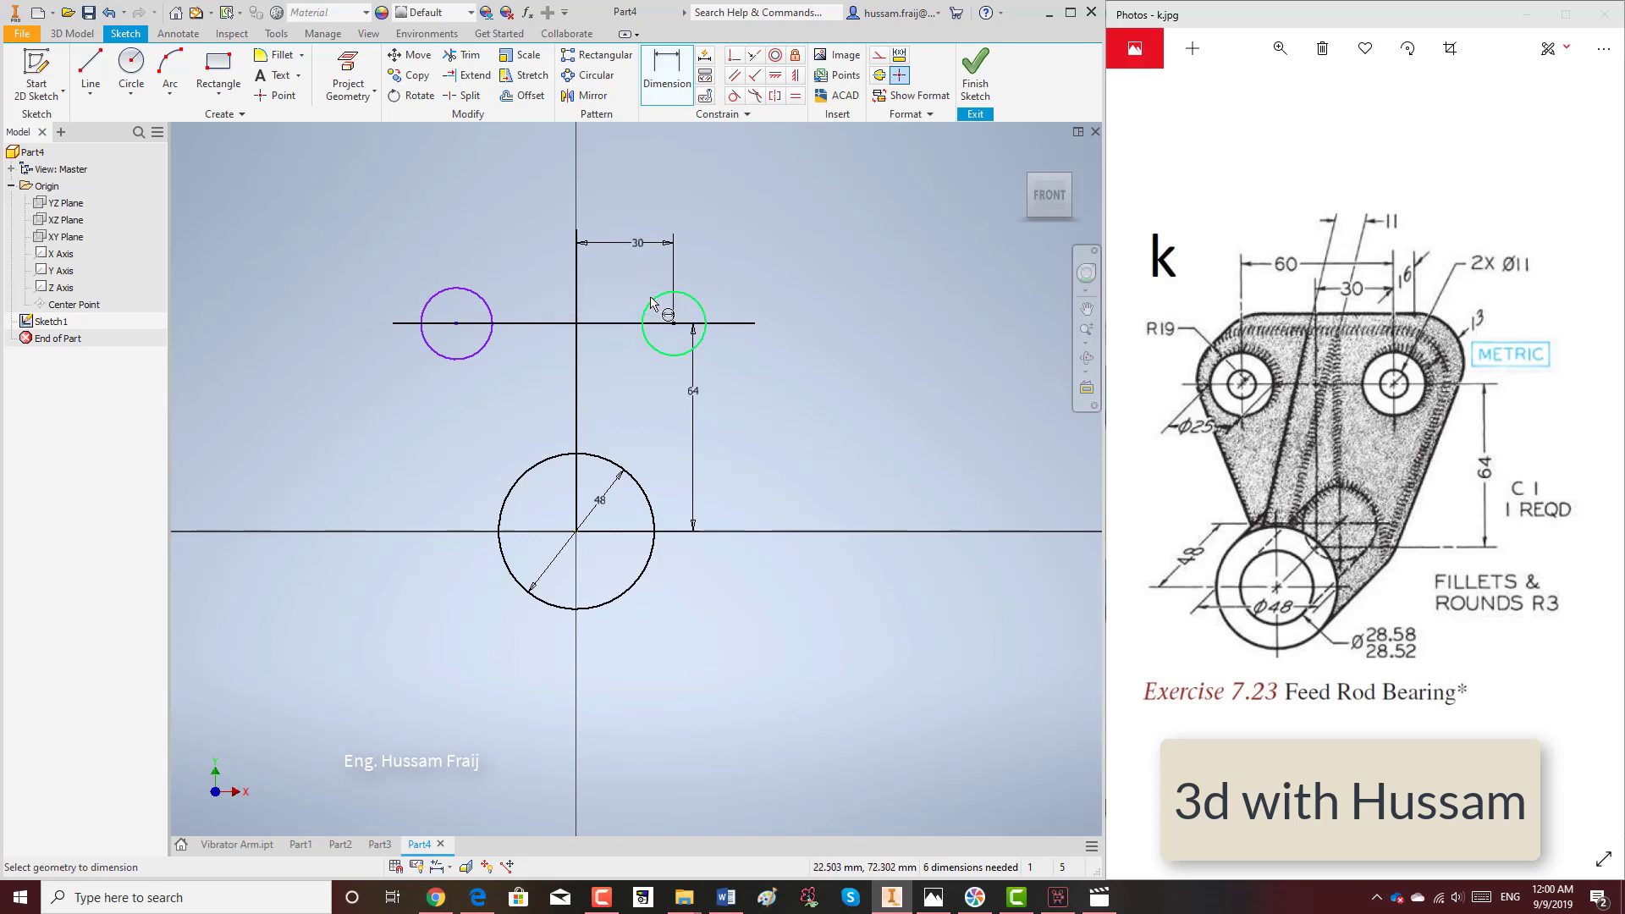
pyautogui.click(456, 322)
pyautogui.click(508, 227)
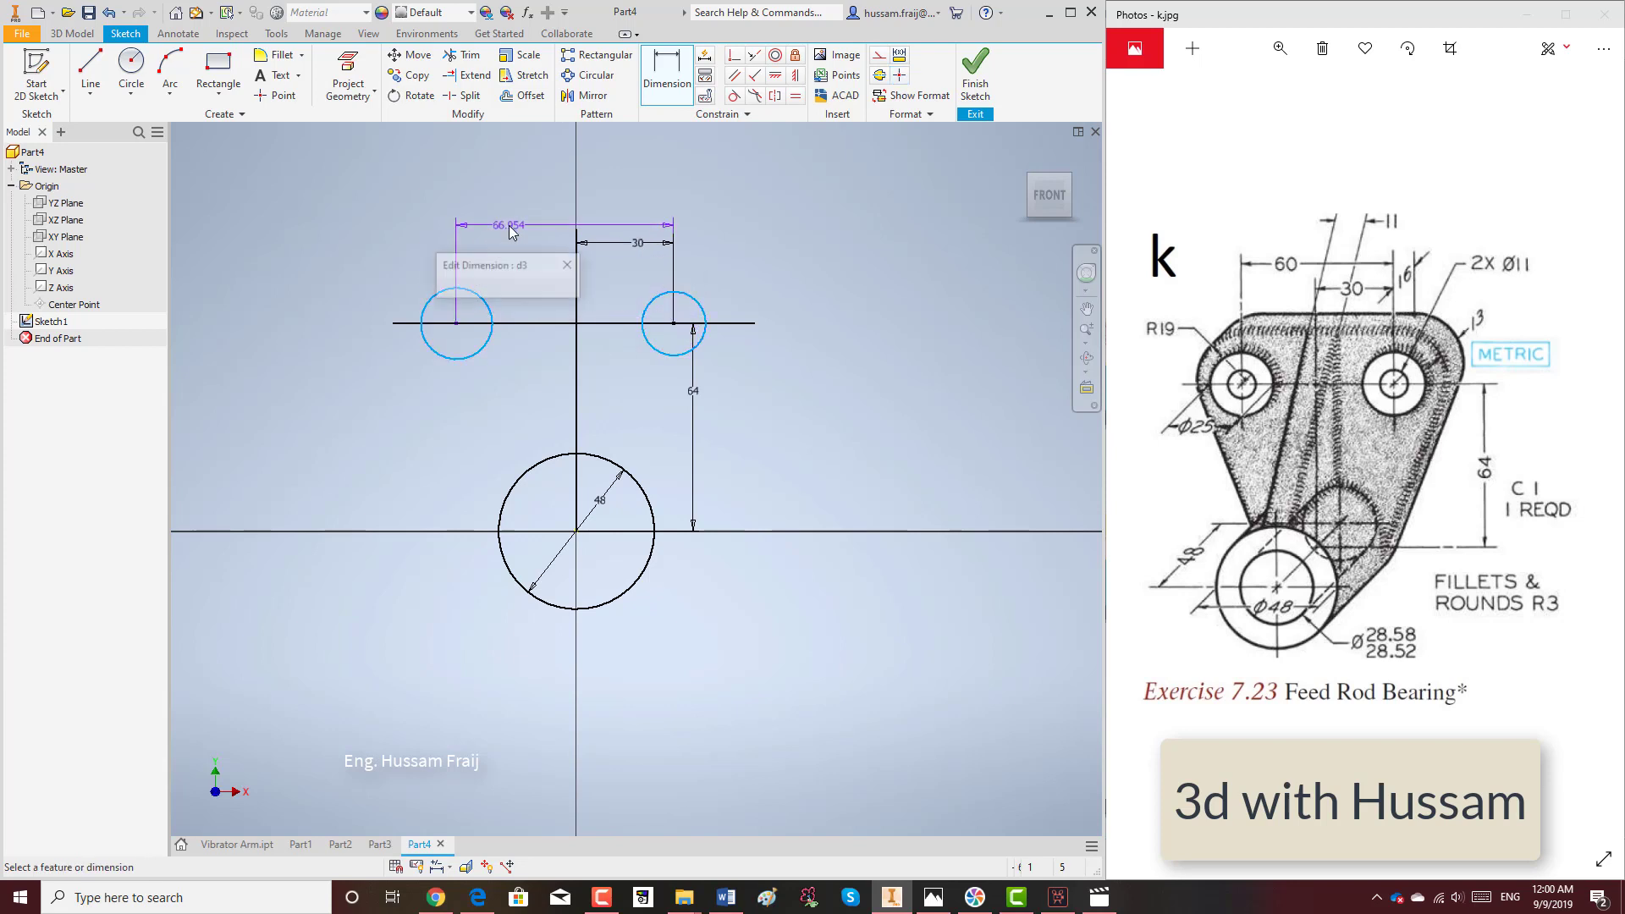
pyautogui.write('60')
pyautogui.press('Return')
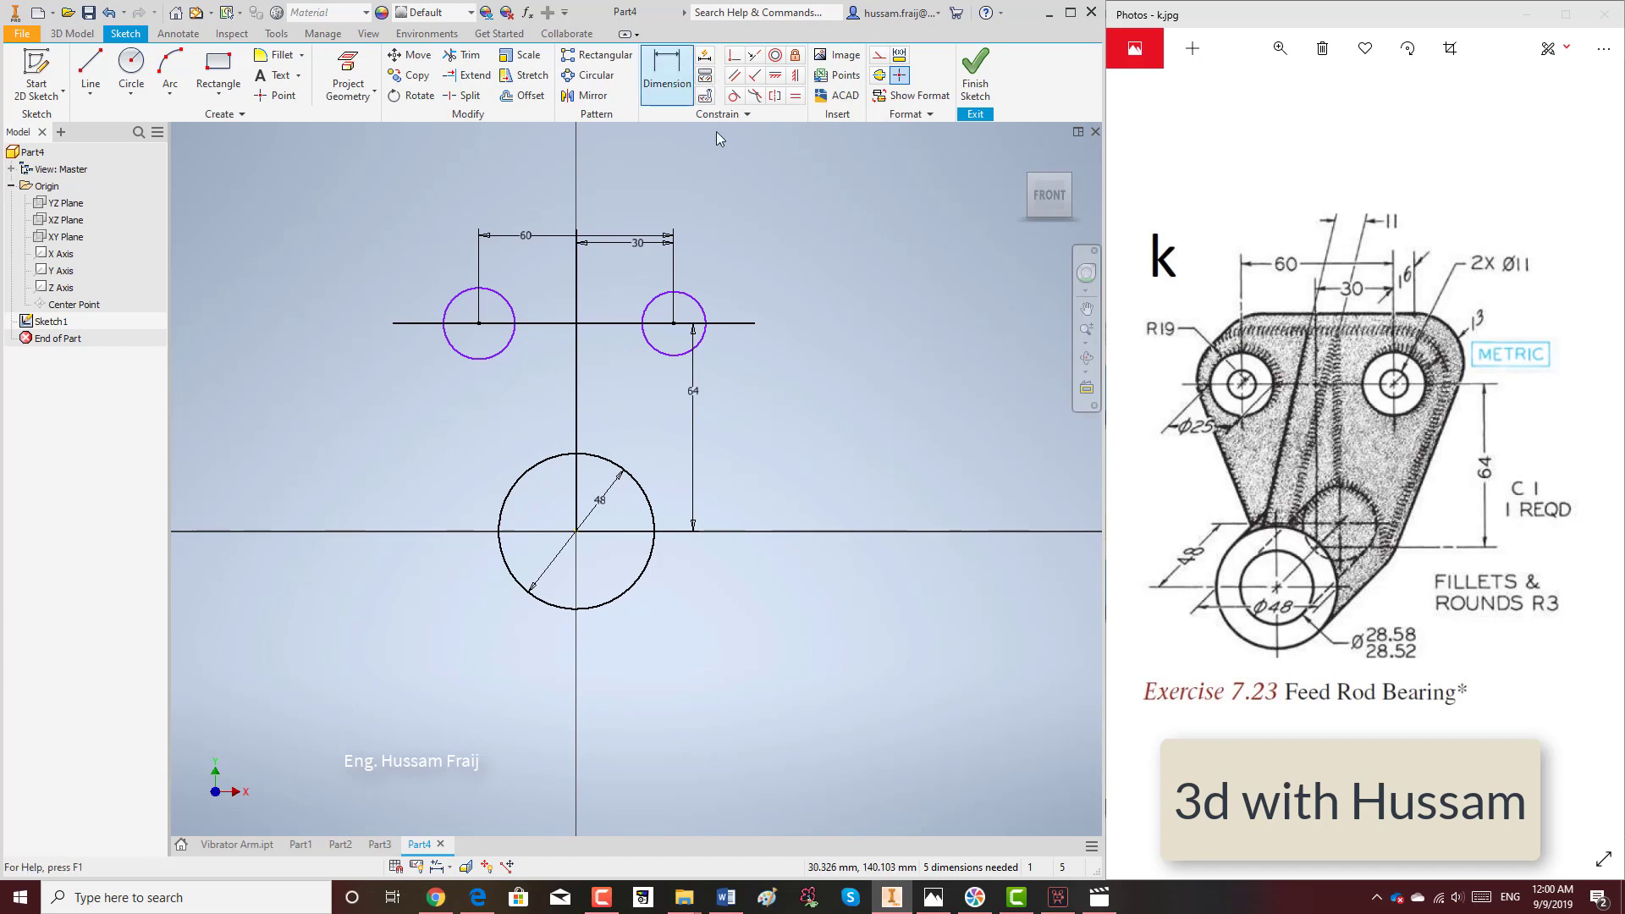
# Dimension the right circle Ø38 and link the left circle's diameter to it (fx:38).
pyautogui.click(705, 313)
pyautogui.click(748, 276)
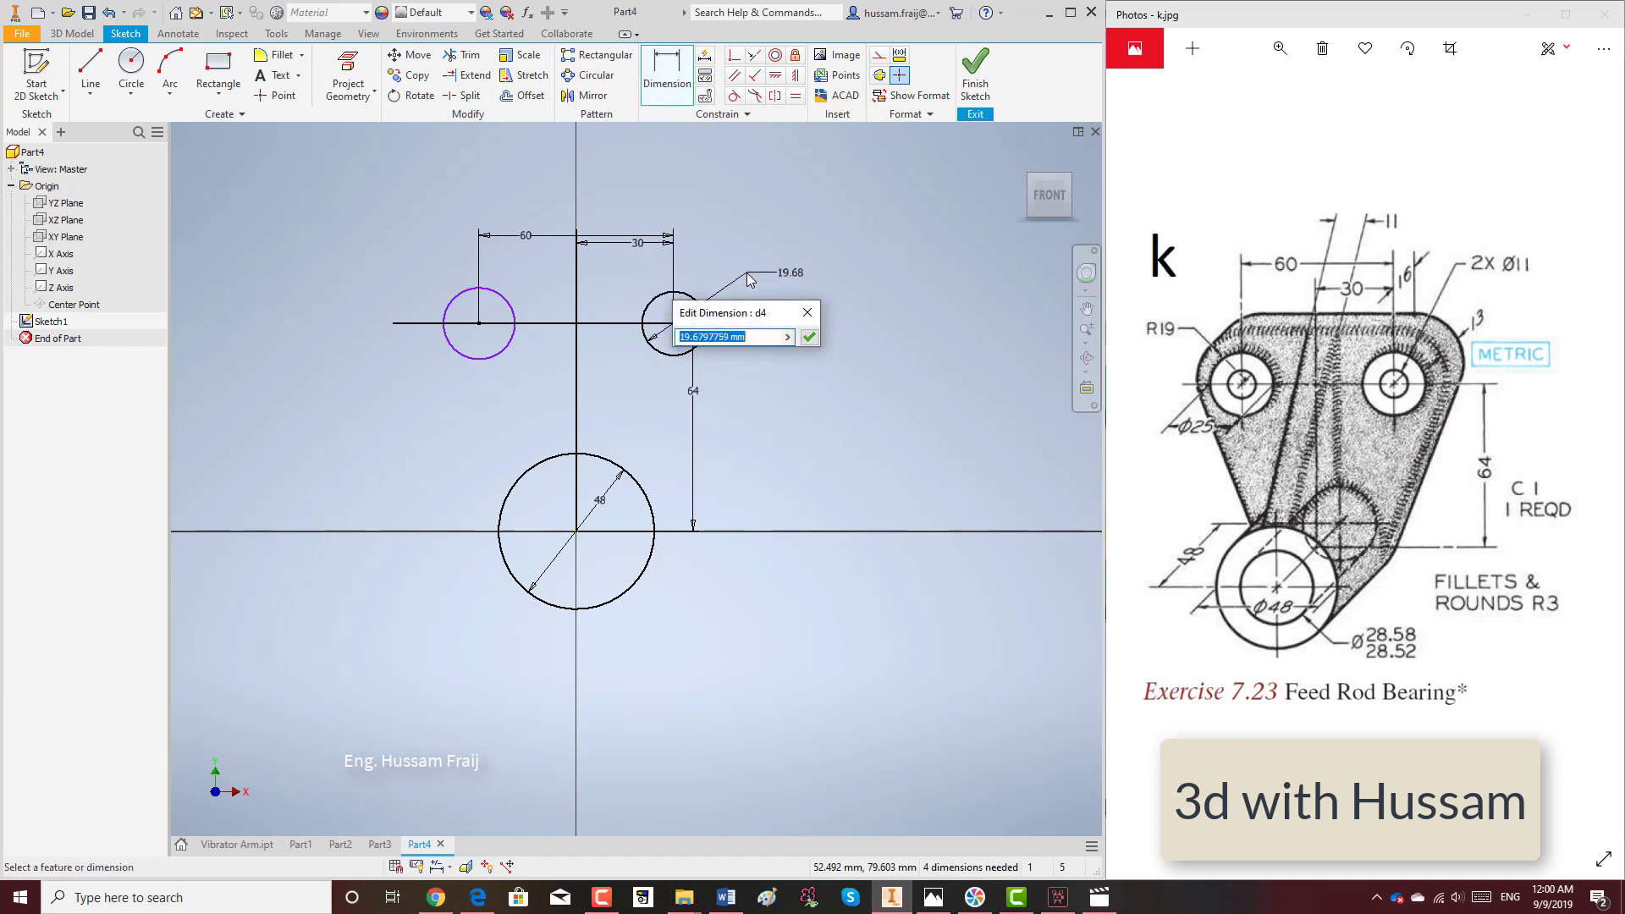
pyautogui.write('19*2')
pyautogui.press('Return')
pyautogui.click(514, 315)
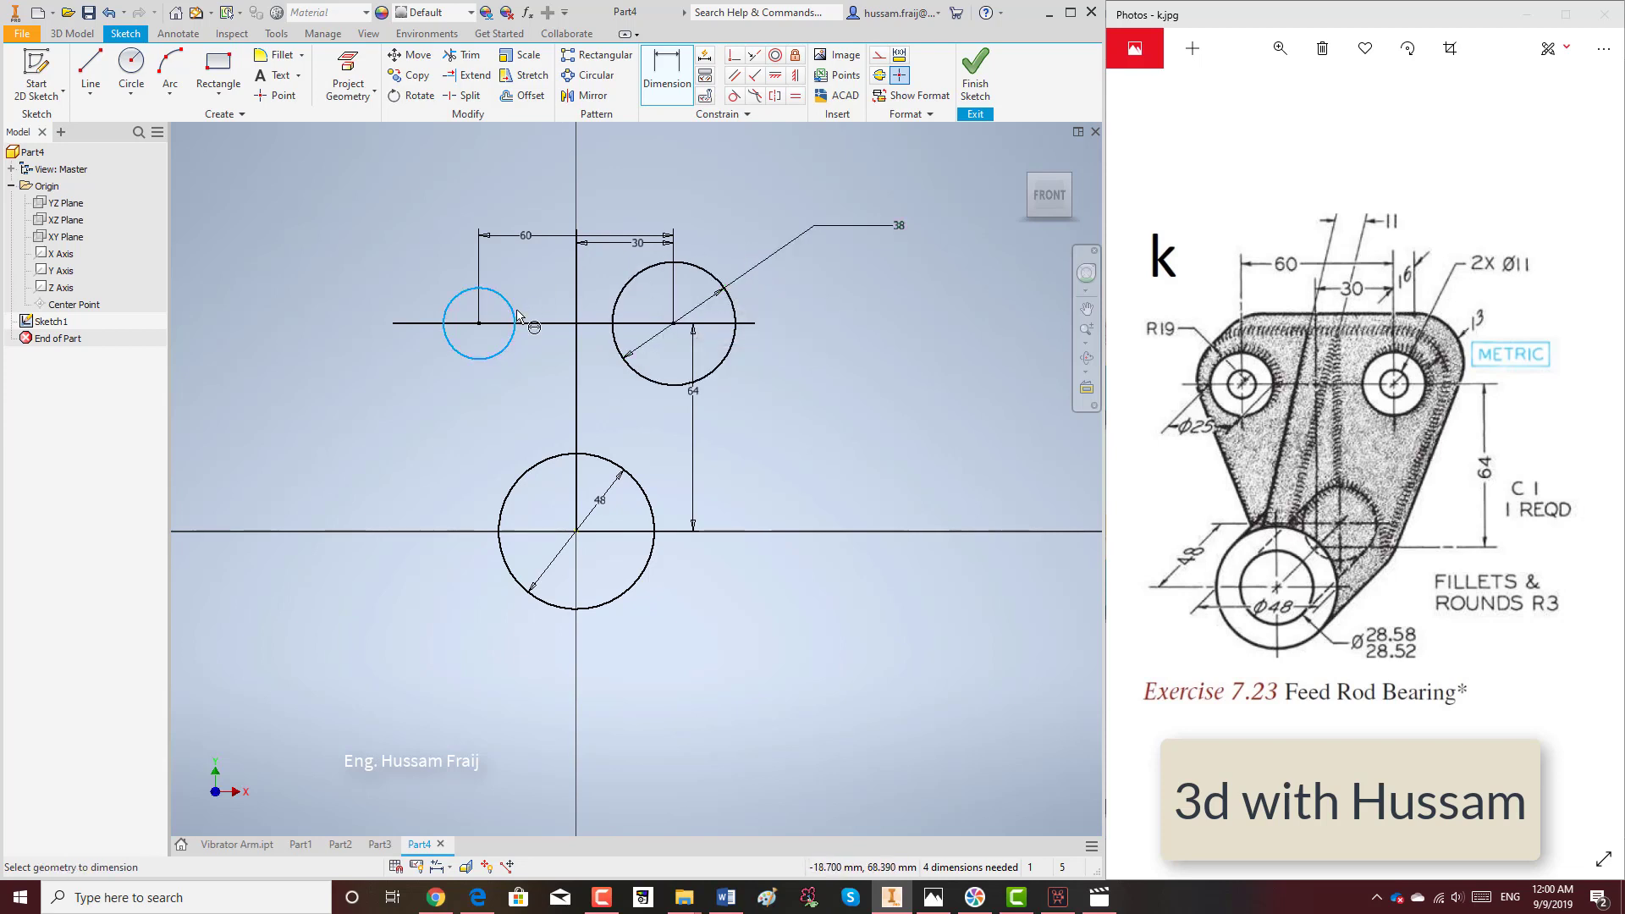
pyautogui.click(427, 254)
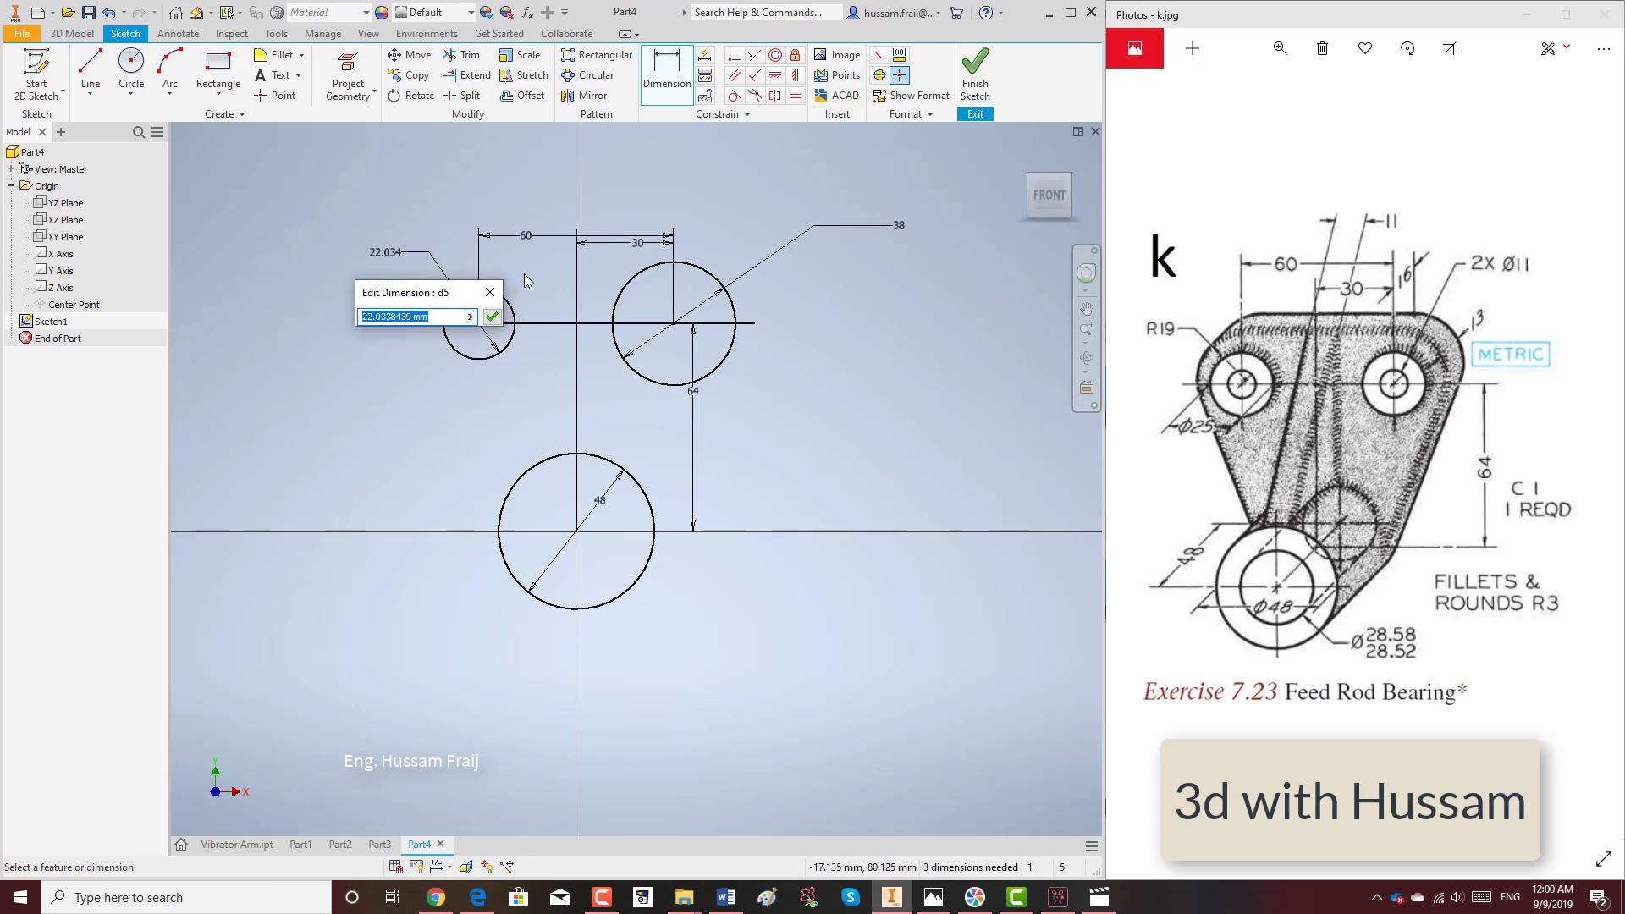
pyautogui.click(900, 229)
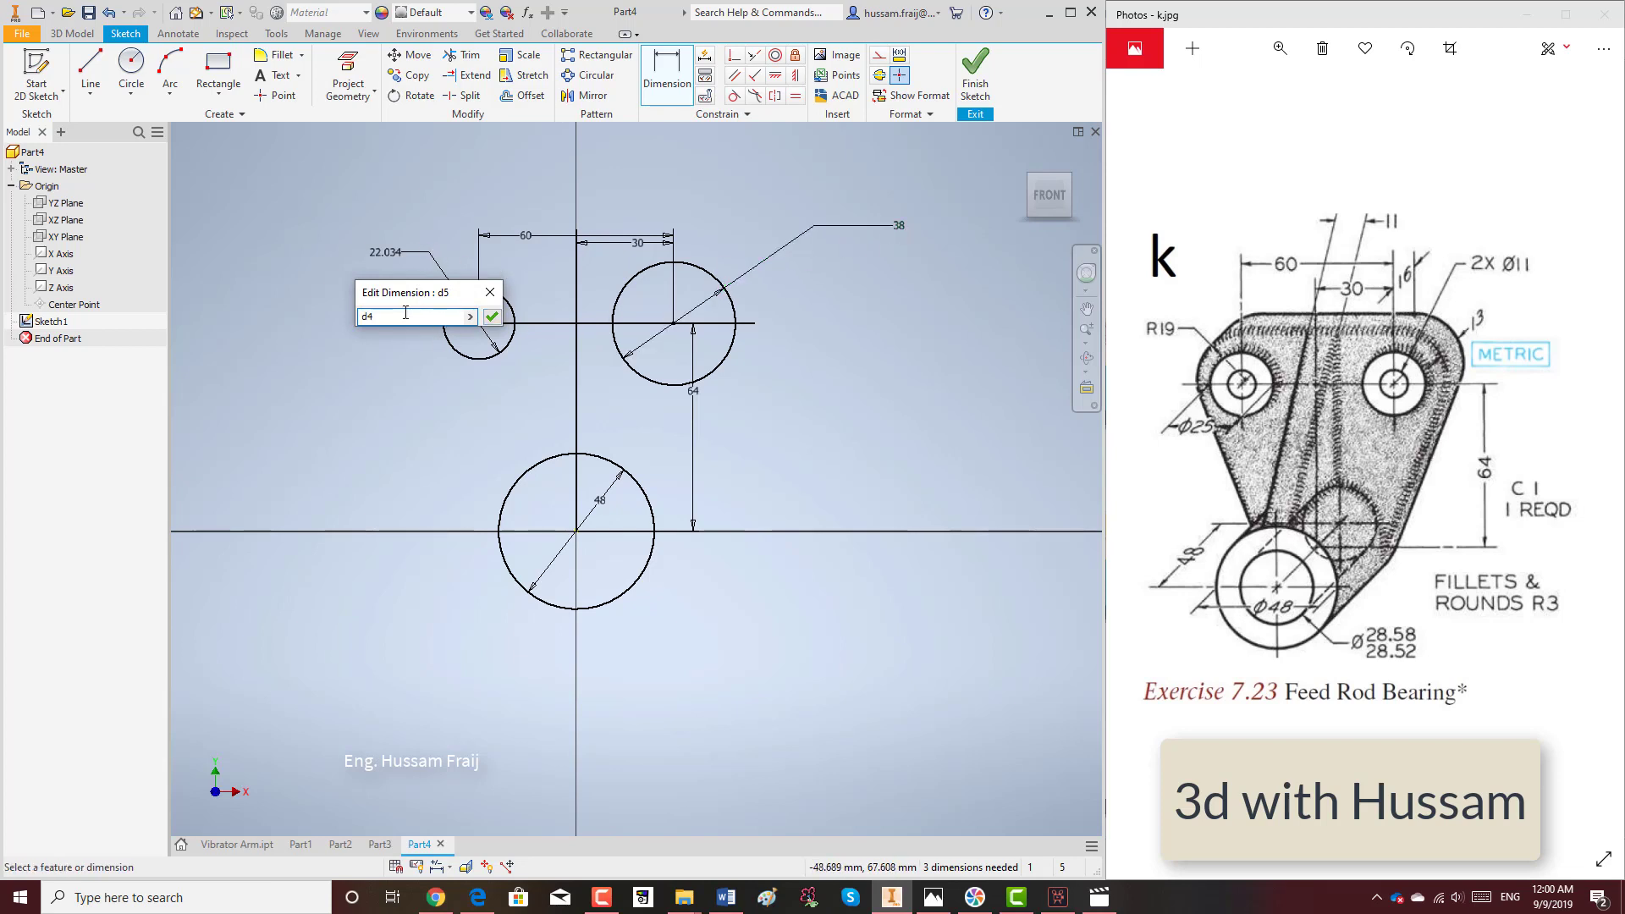
pyautogui.click(492, 317)
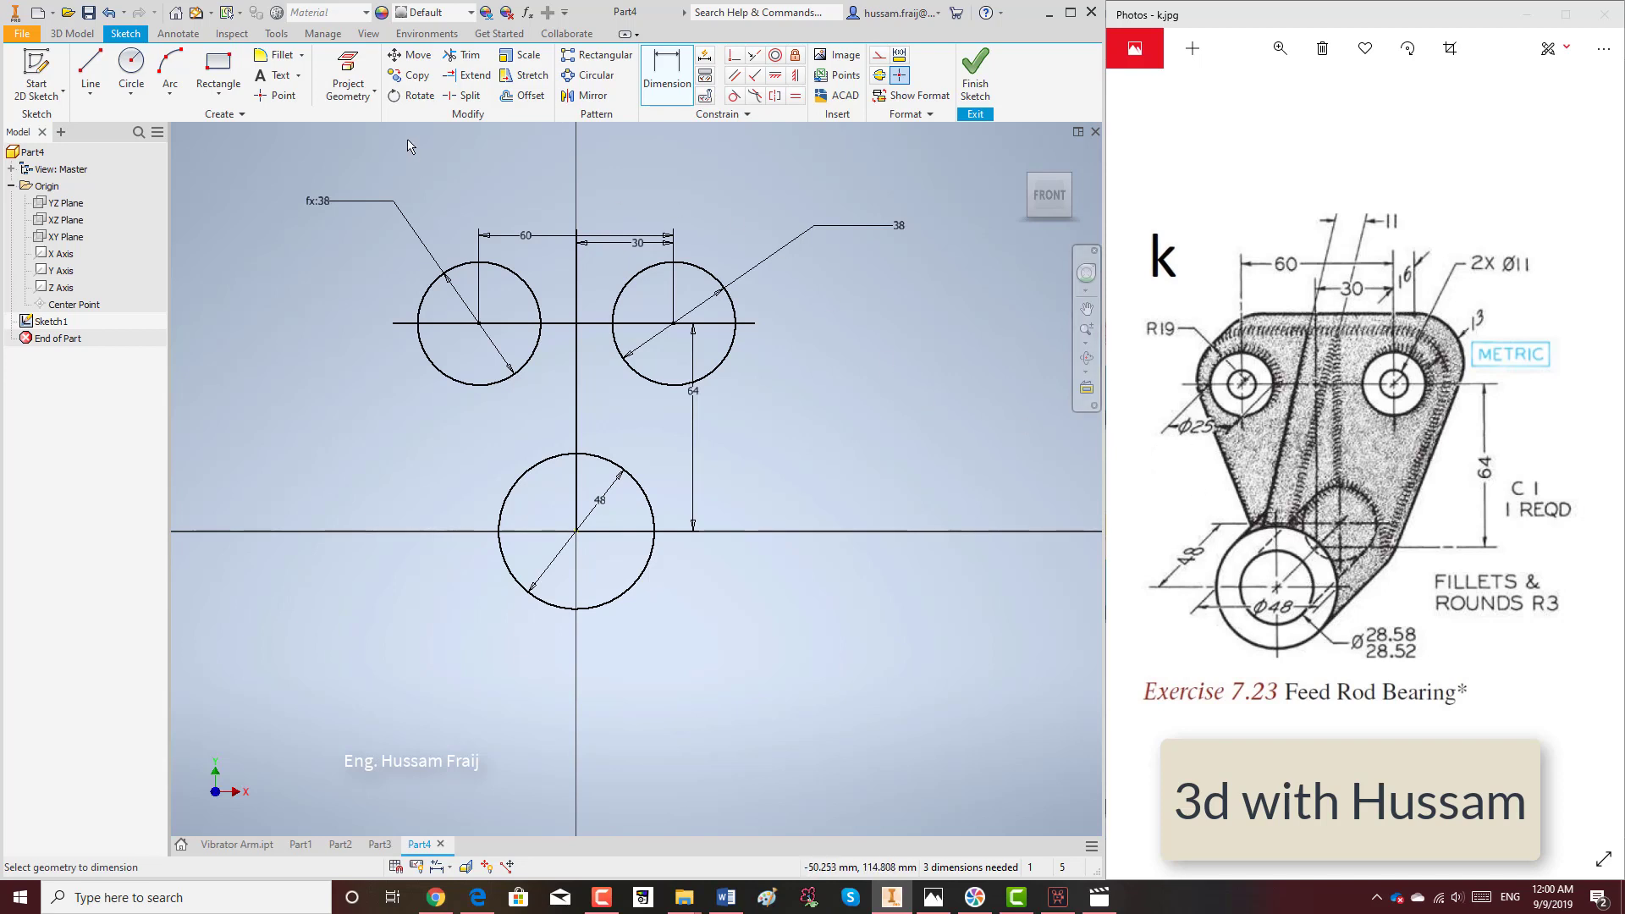
# Draw the right and left slanted edges running down beside the circles.
pyautogui.click(91, 68)
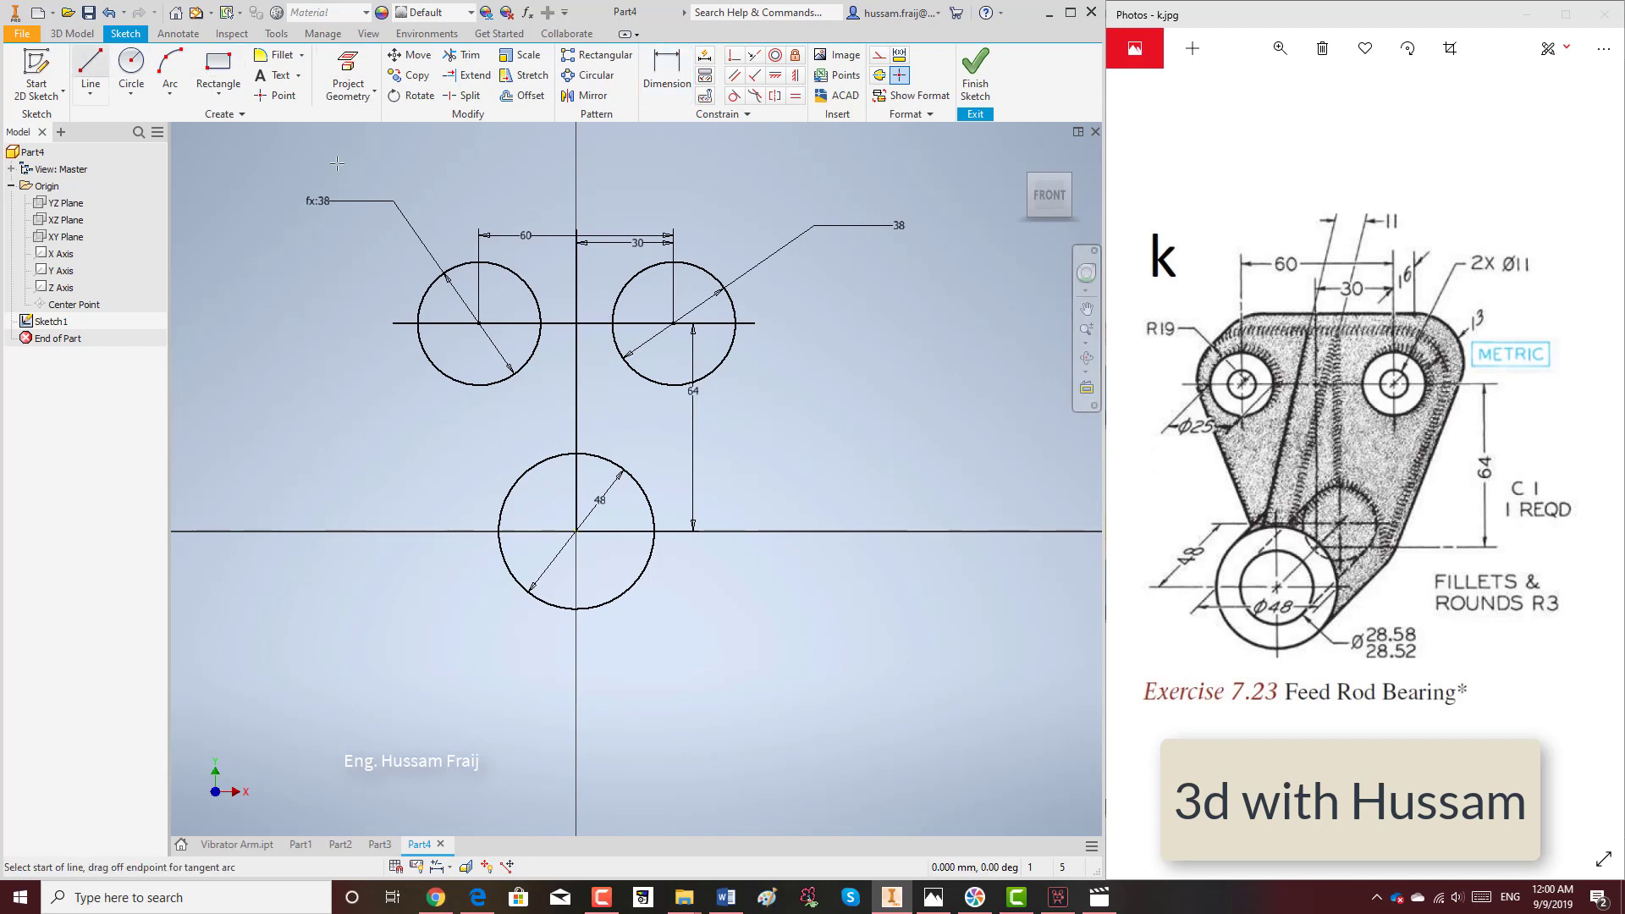
pyautogui.click(754, 349)
pyautogui.click(655, 628)
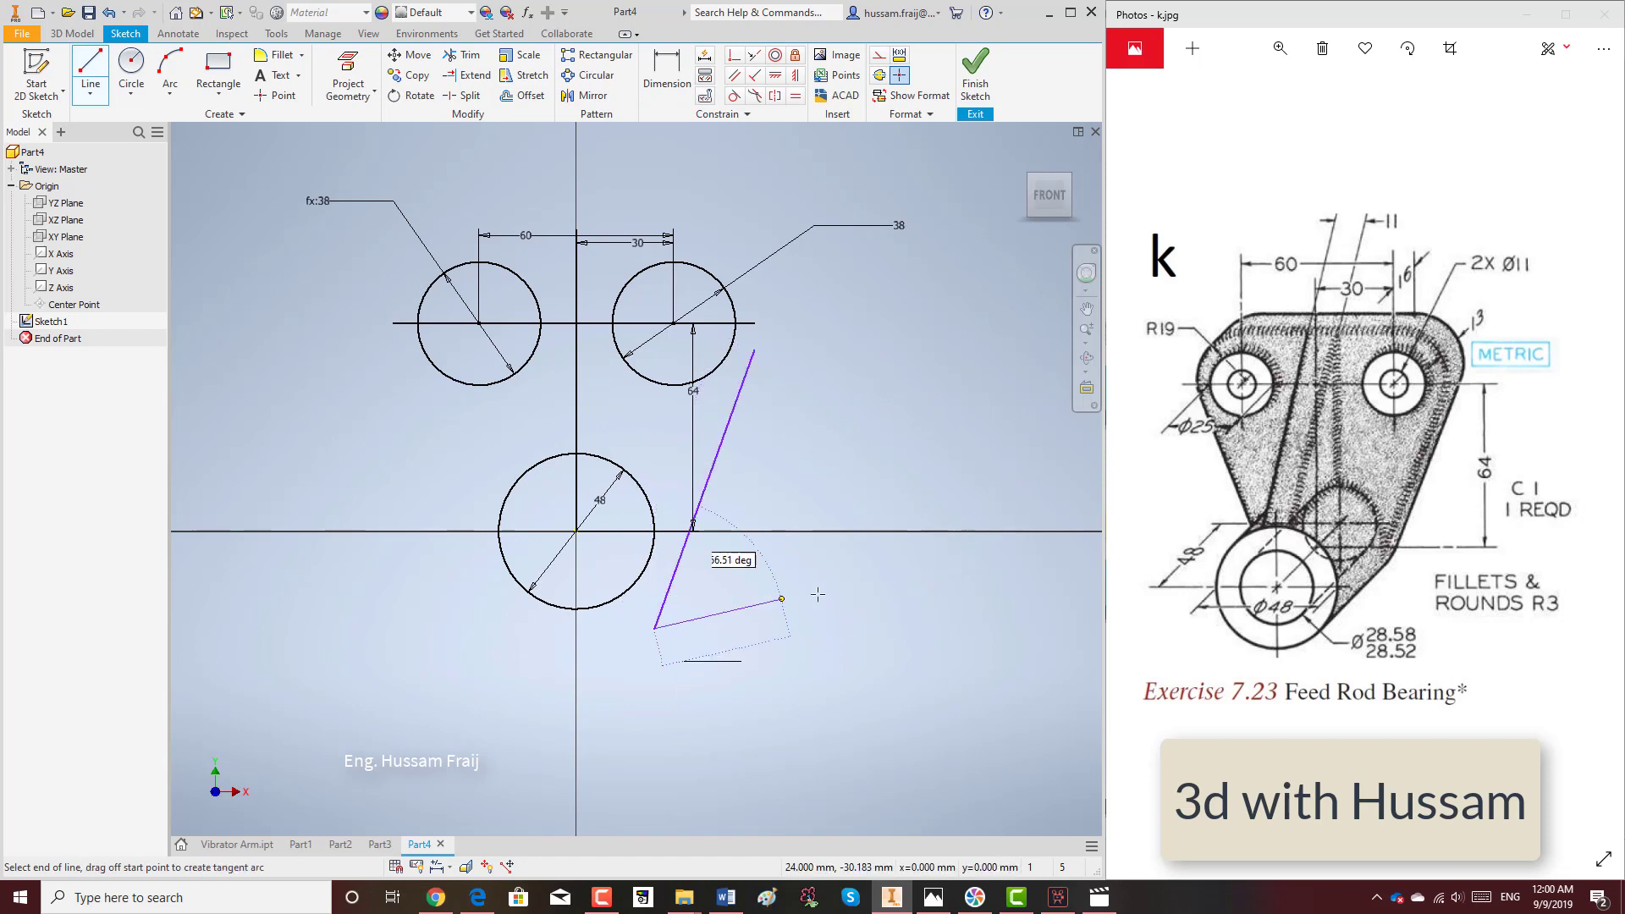
pyautogui.rightClick(817, 550)
pyautogui.click(846, 466)
pyautogui.press('p')
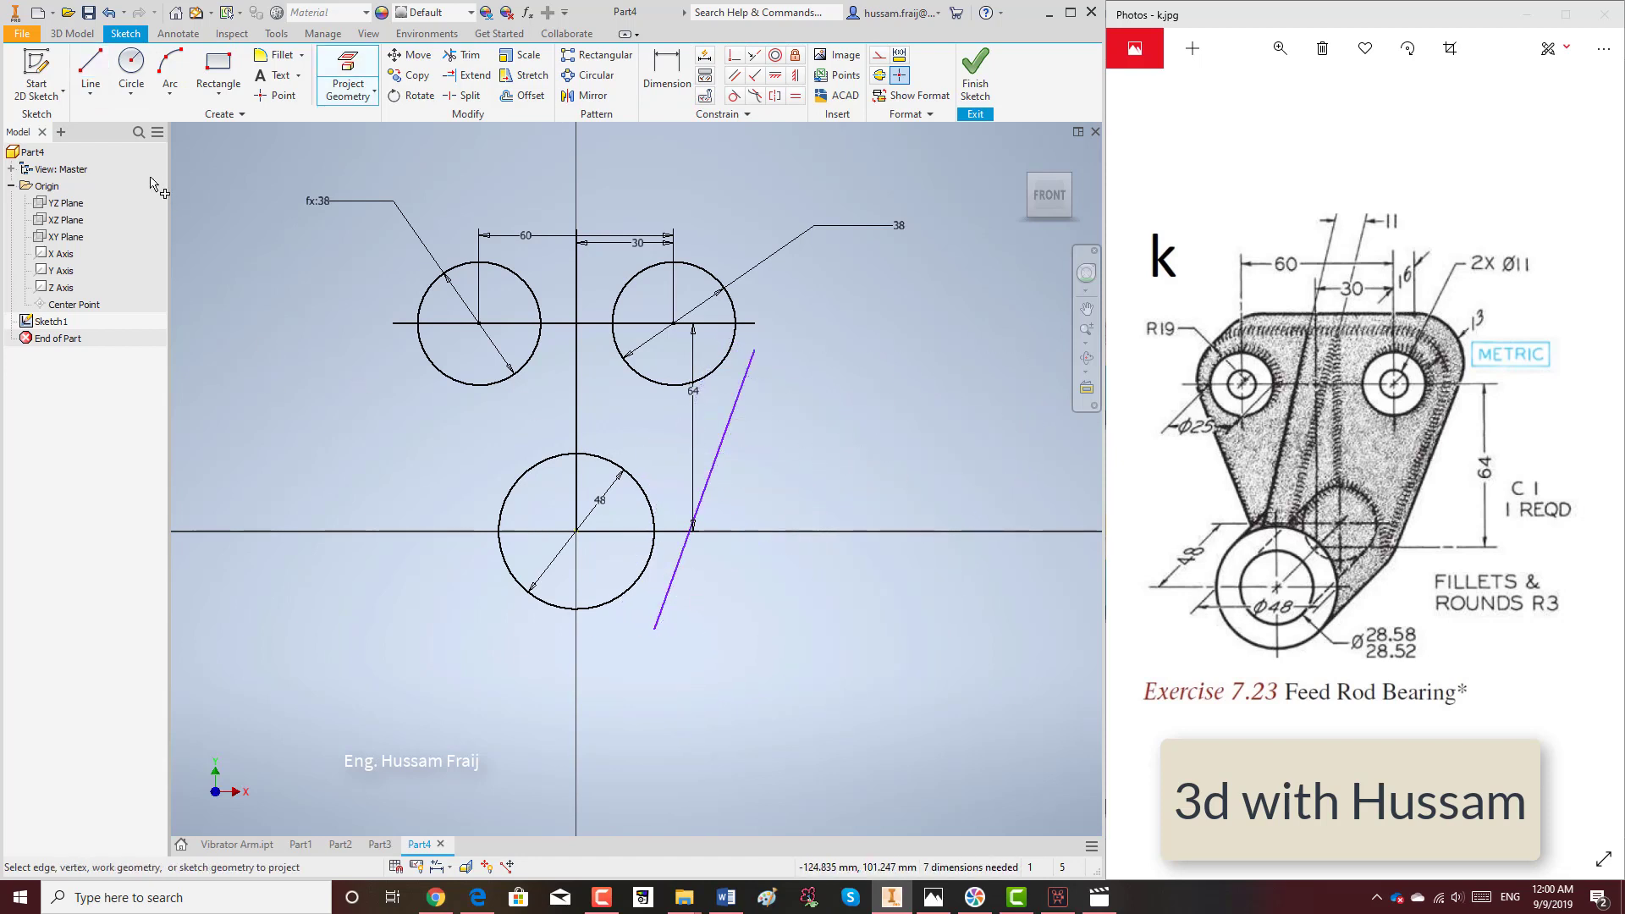
pyautogui.click(91, 67)
pyautogui.click(357, 282)
pyautogui.click(503, 641)
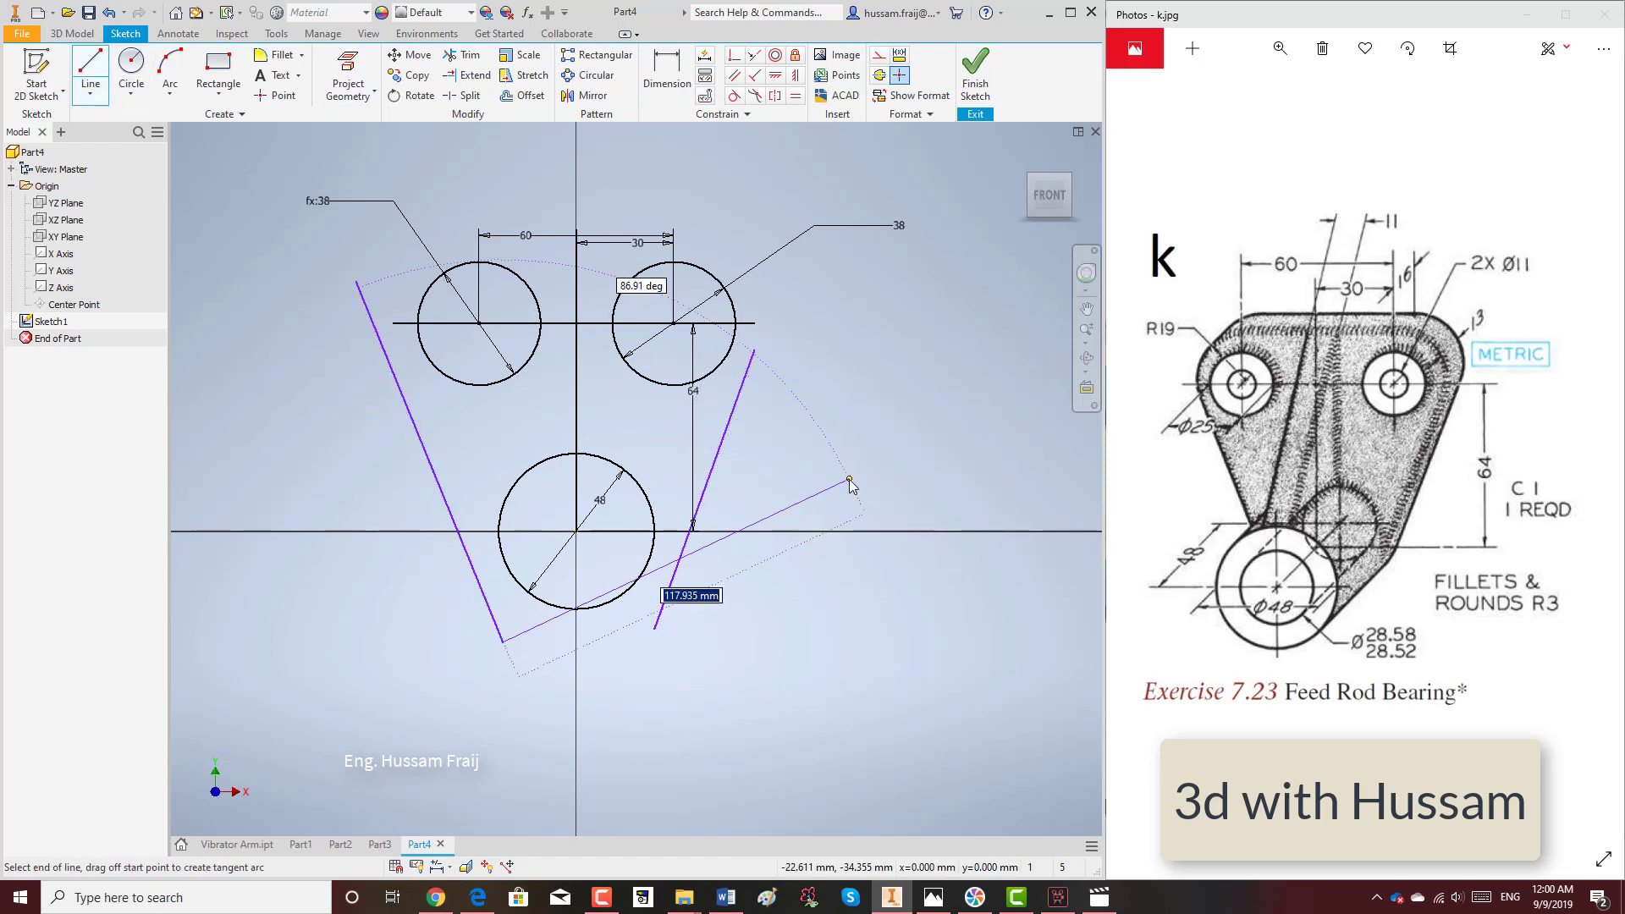
pyautogui.rightClick(850, 484)
pyautogui.click(918, 478)
# Draw the top horizontal edge above the two upper circles.
pyautogui.click(91, 67)
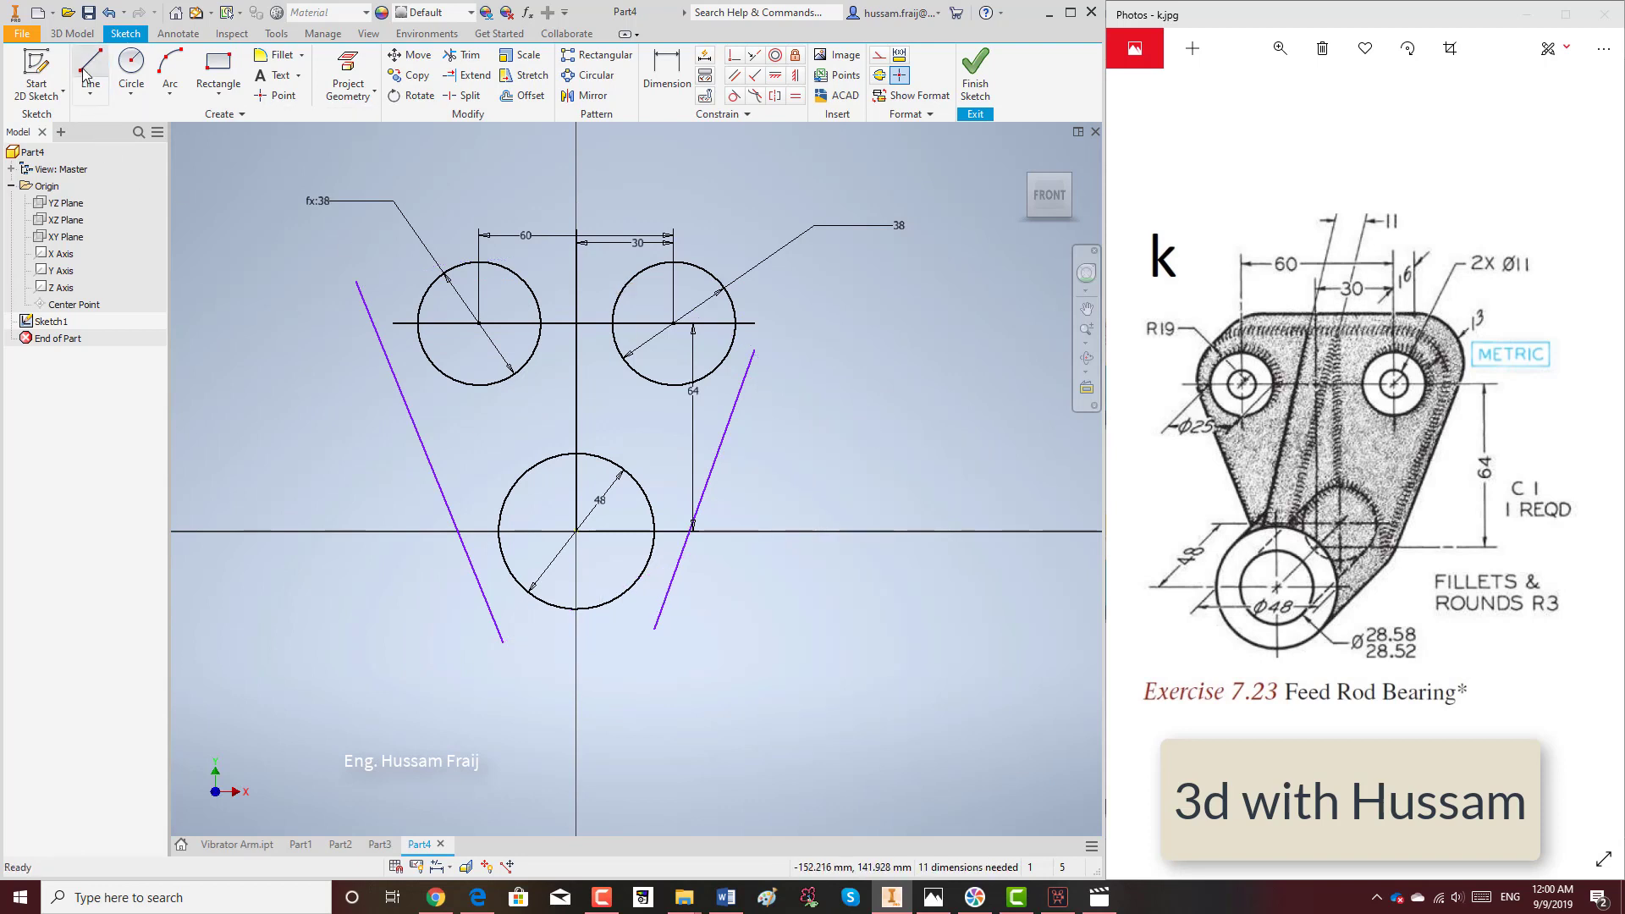
pyautogui.click(350, 241)
pyautogui.rightClick(771, 181)
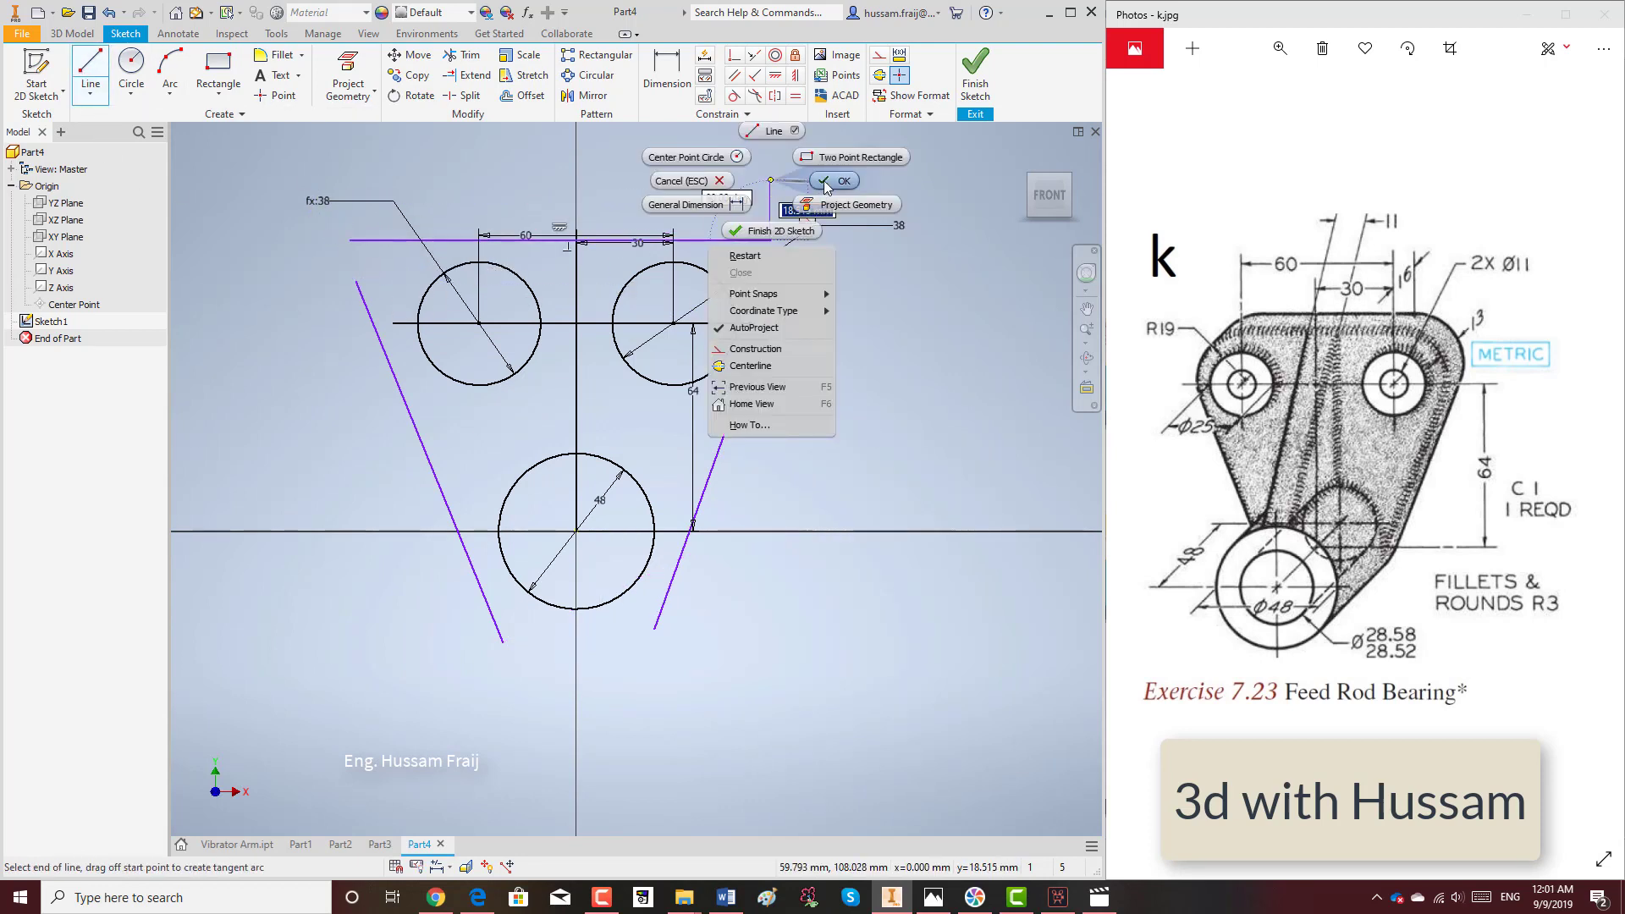
pyautogui.click(833, 181)
# Make the top and both slanted edges tangent to their adjacent circles.
pyautogui.click(733, 94)
pyautogui.click(719, 240)
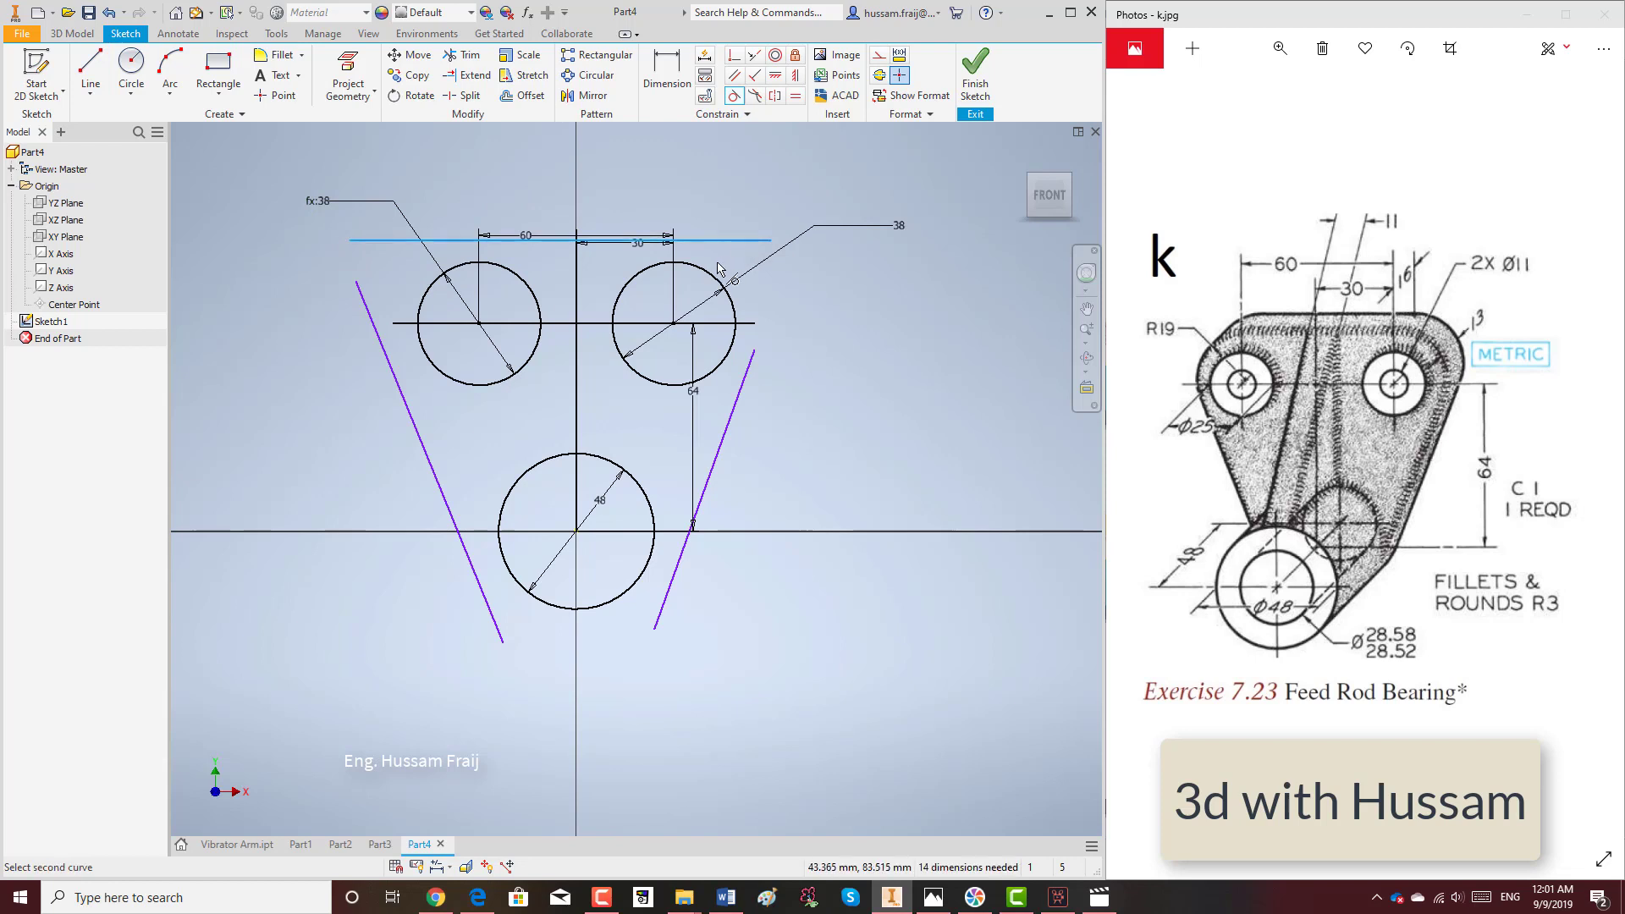
pyautogui.click(718, 269)
pyautogui.click(748, 359)
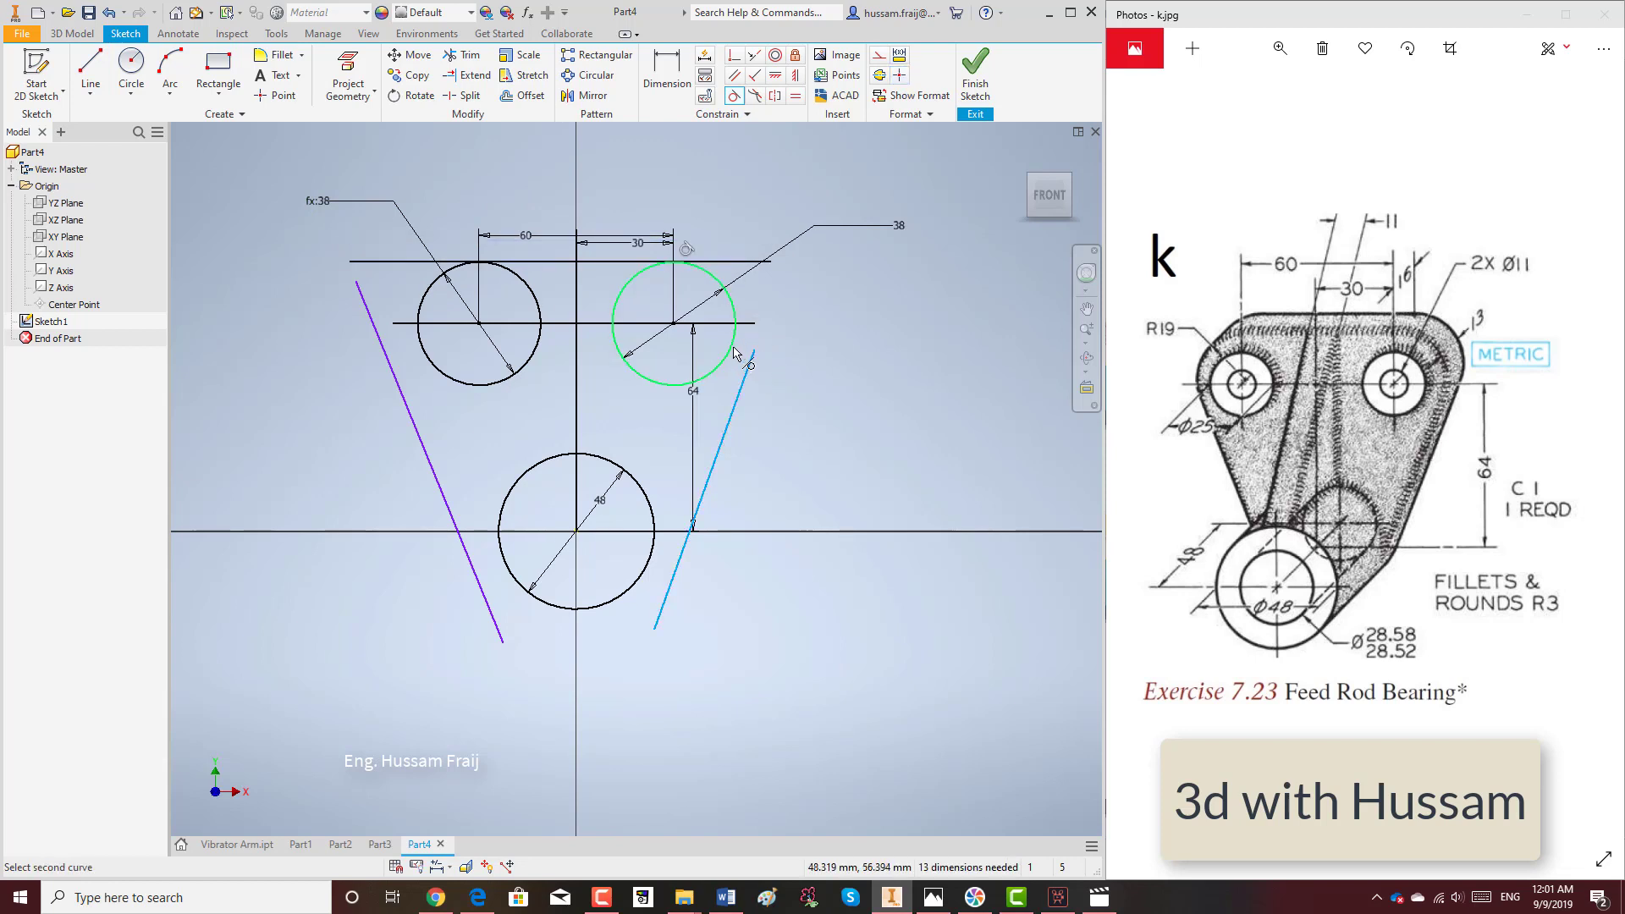
pyautogui.click(734, 354)
pyautogui.click(678, 500)
pyautogui.click(652, 508)
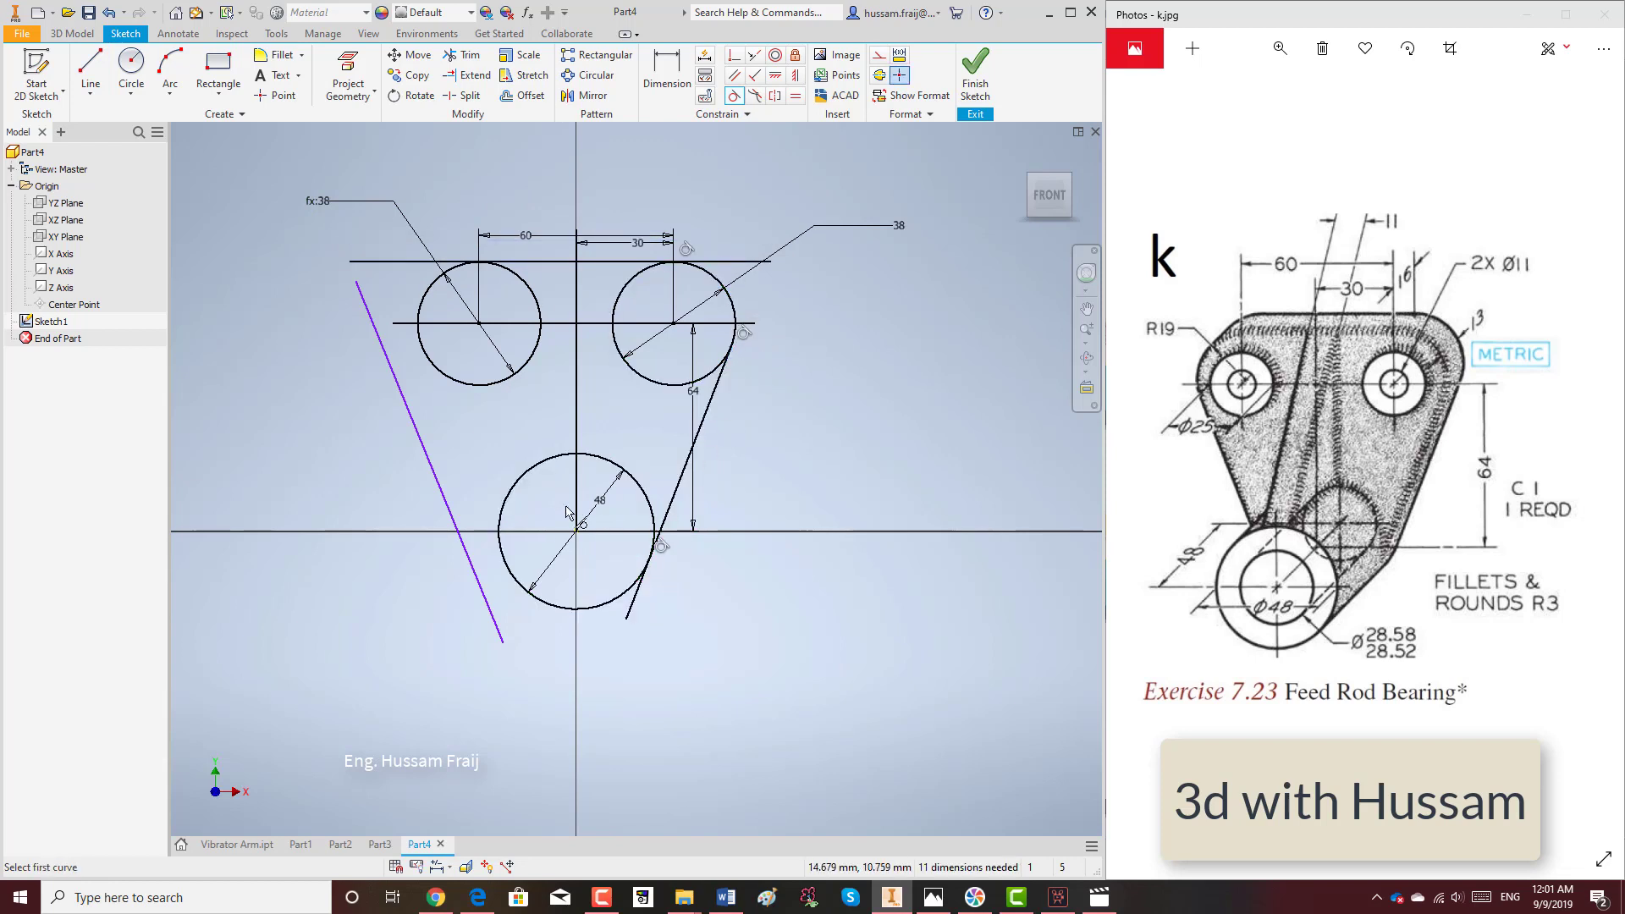
pyautogui.click(500, 546)
pyautogui.click(448, 508)
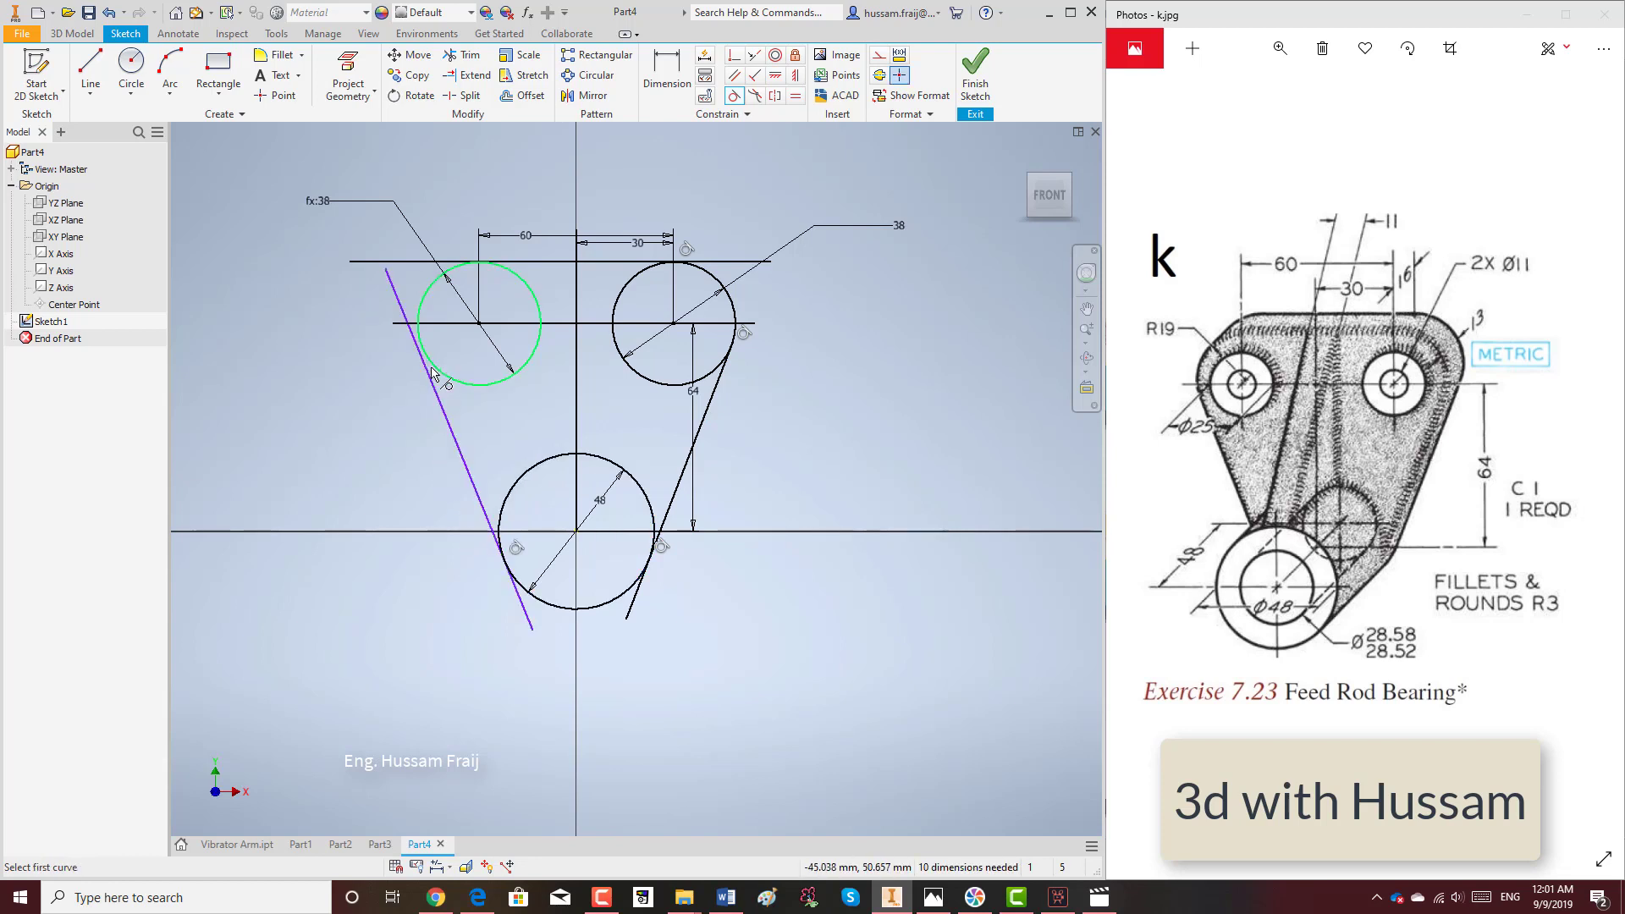
pyautogui.click(433, 371)
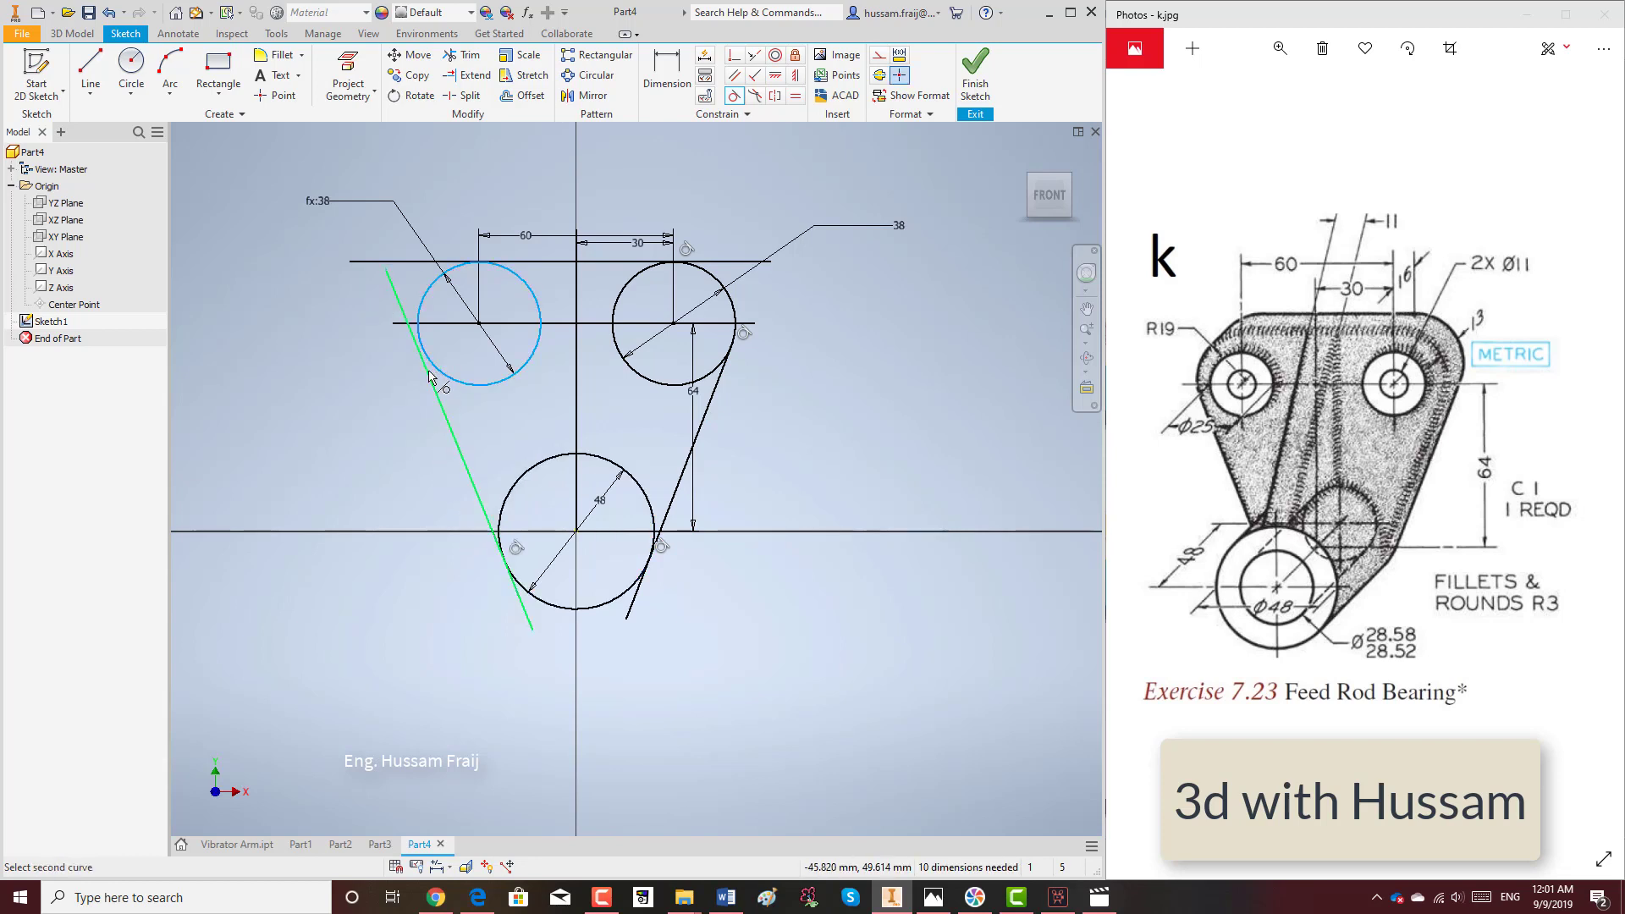
# Trim the line overhangs, centre-line stub and bottom circle's inner arc.
pyautogui.click(465, 56)
pyautogui.click(423, 262)
pyautogui.click(403, 297)
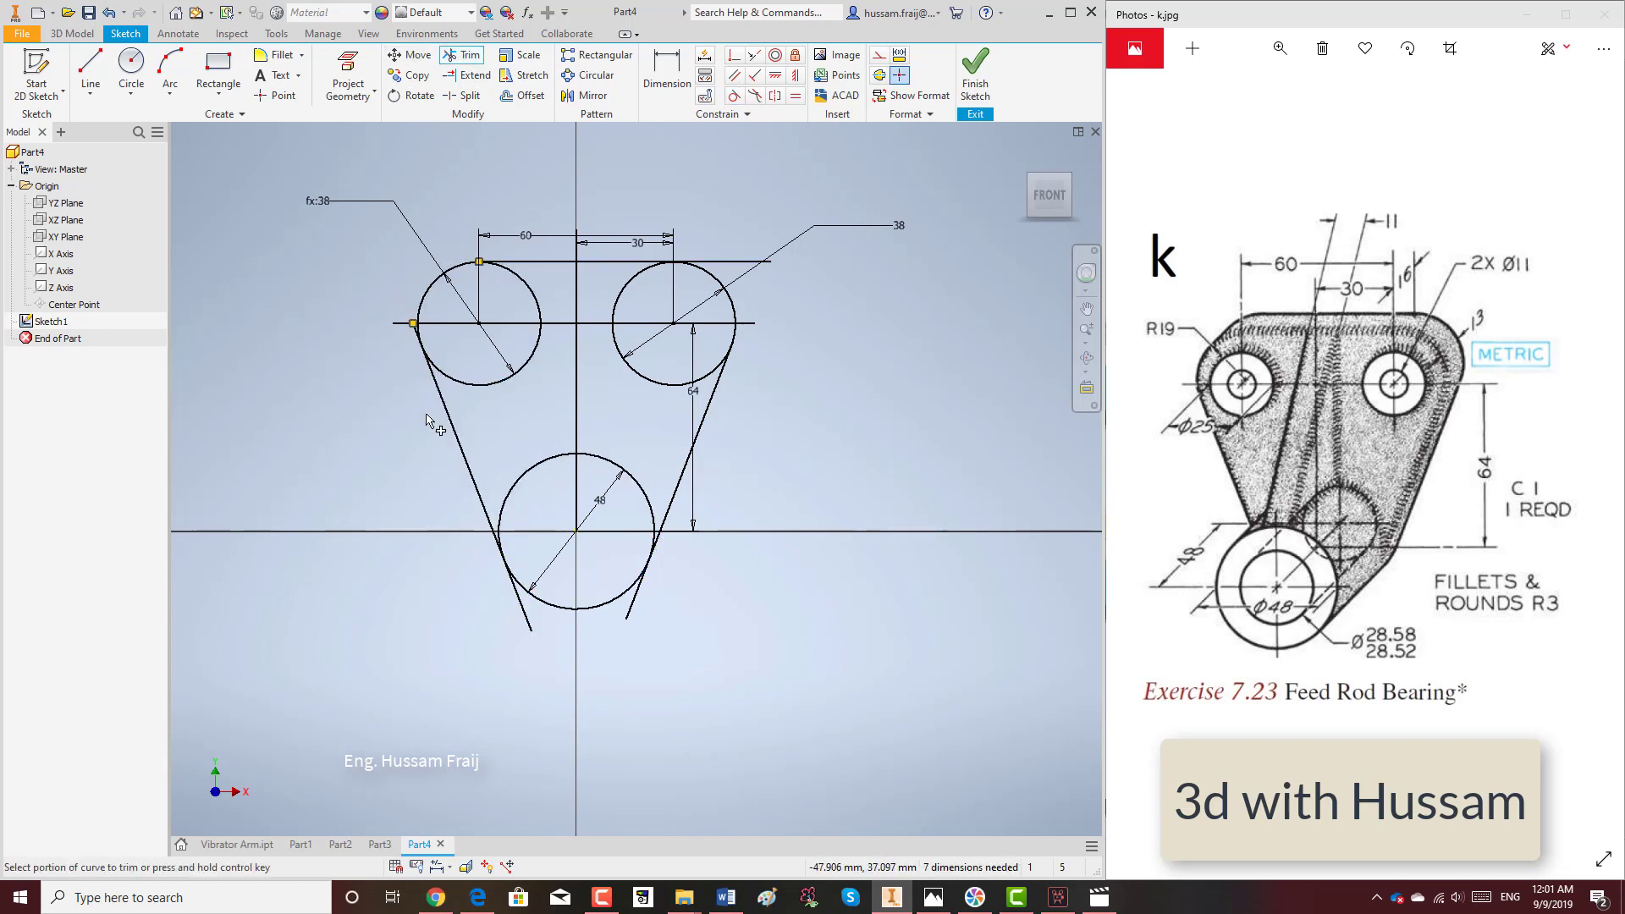
pyautogui.click(403, 322)
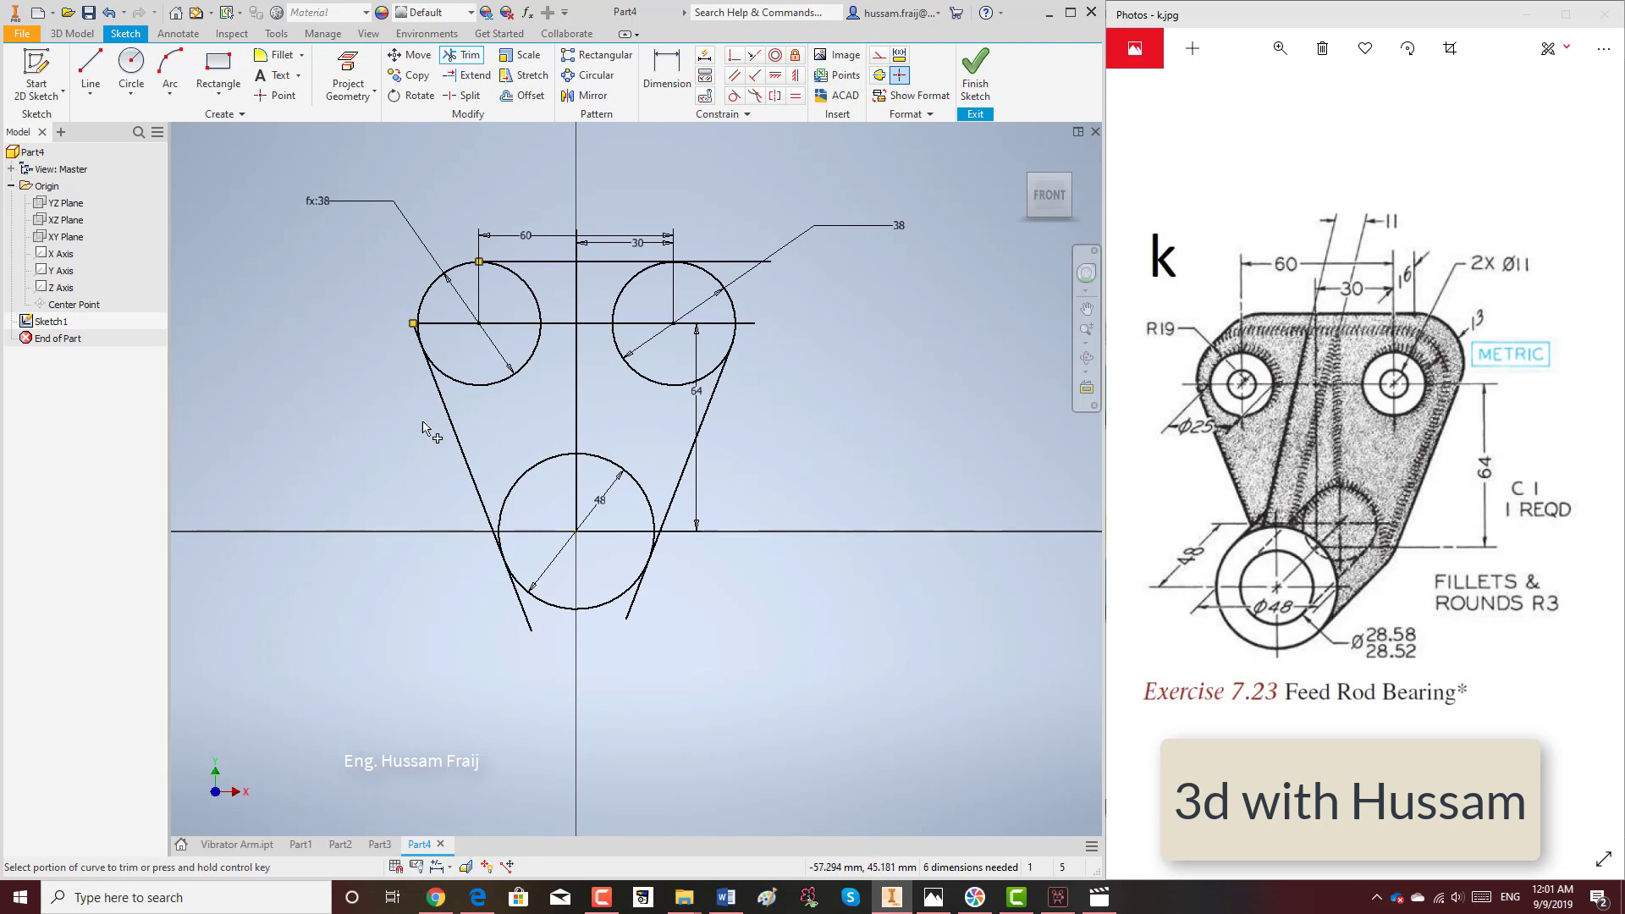
pyautogui.click(525, 614)
pyautogui.click(636, 603)
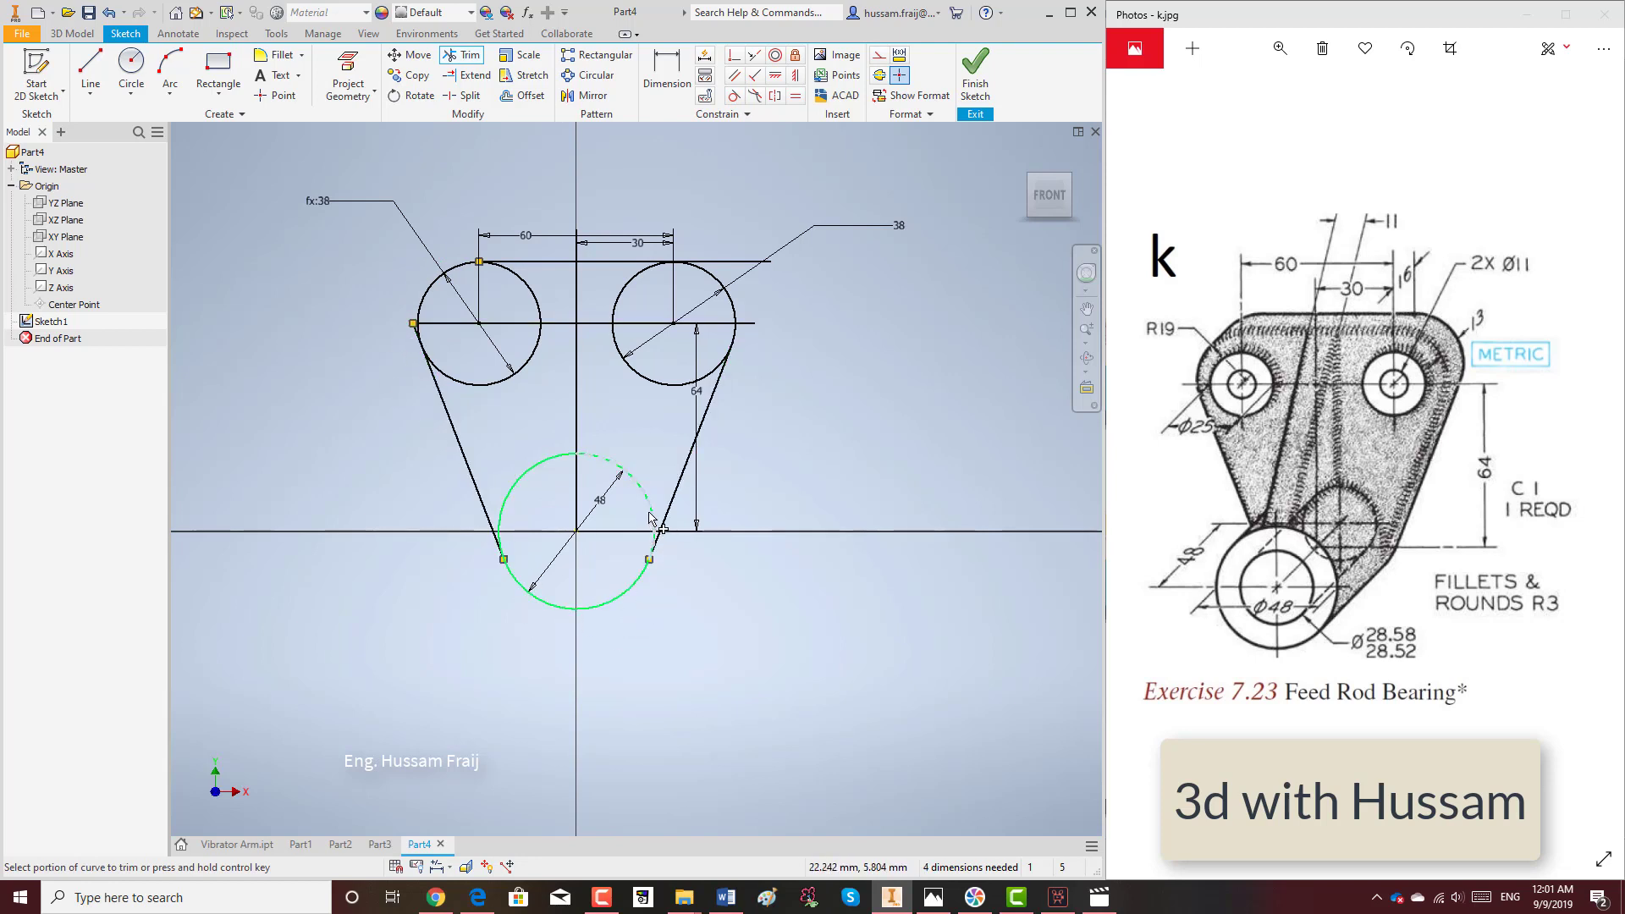
pyautogui.click(537, 465)
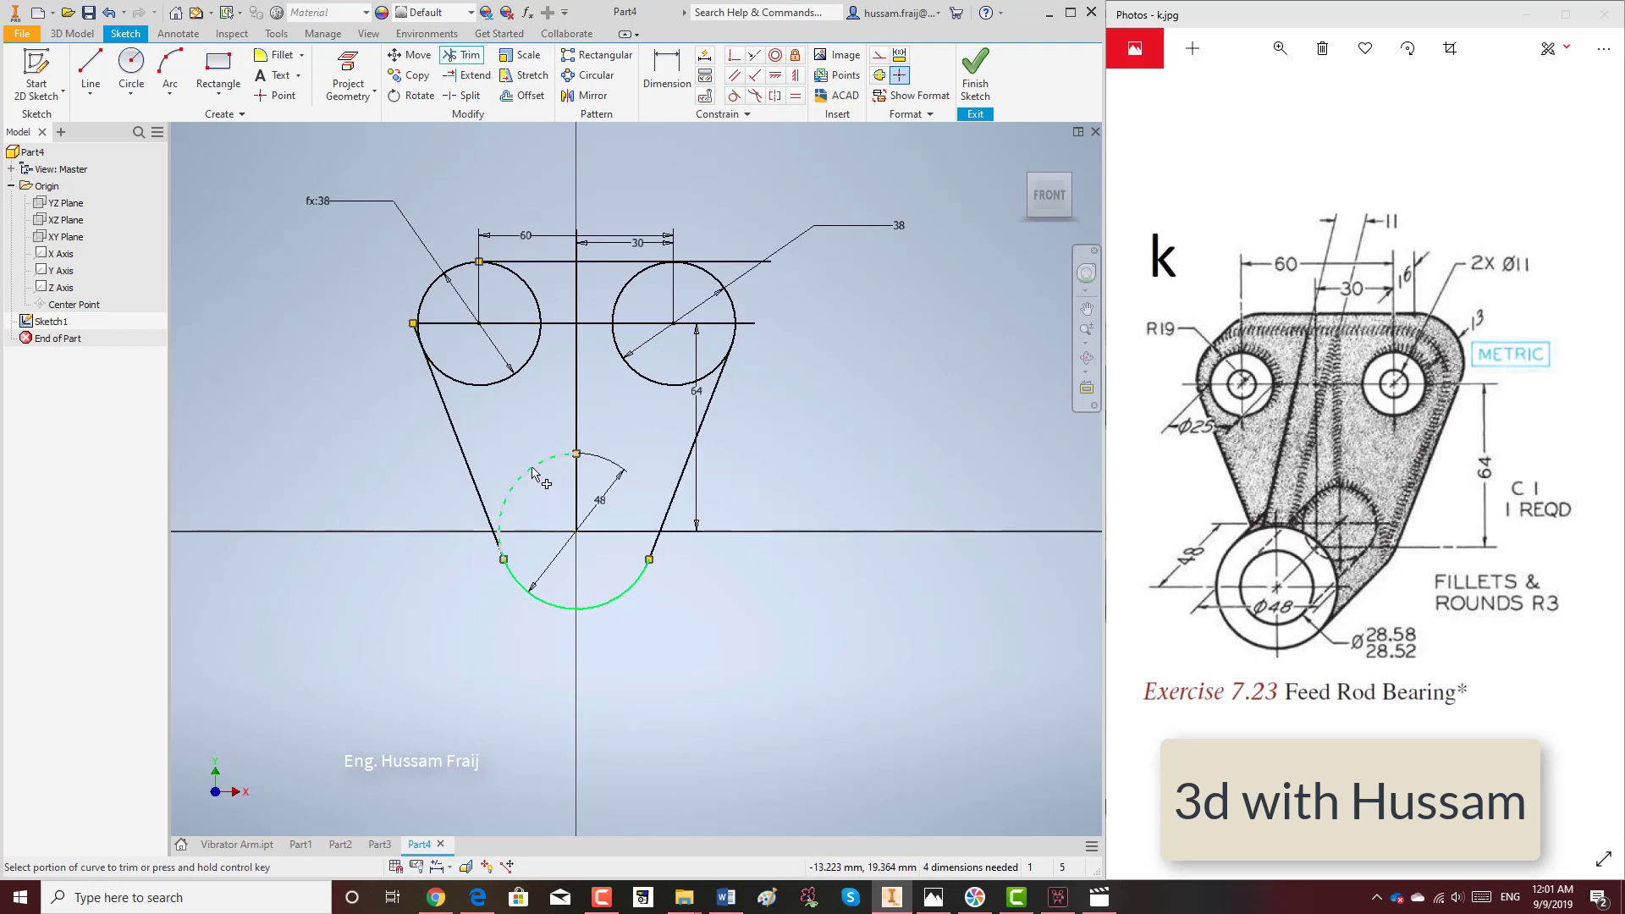
# Trim the upper circles' inner arcs and the top edge's right overhang to close the outline.
pyautogui.click(630, 294)
pyautogui.click(533, 292)
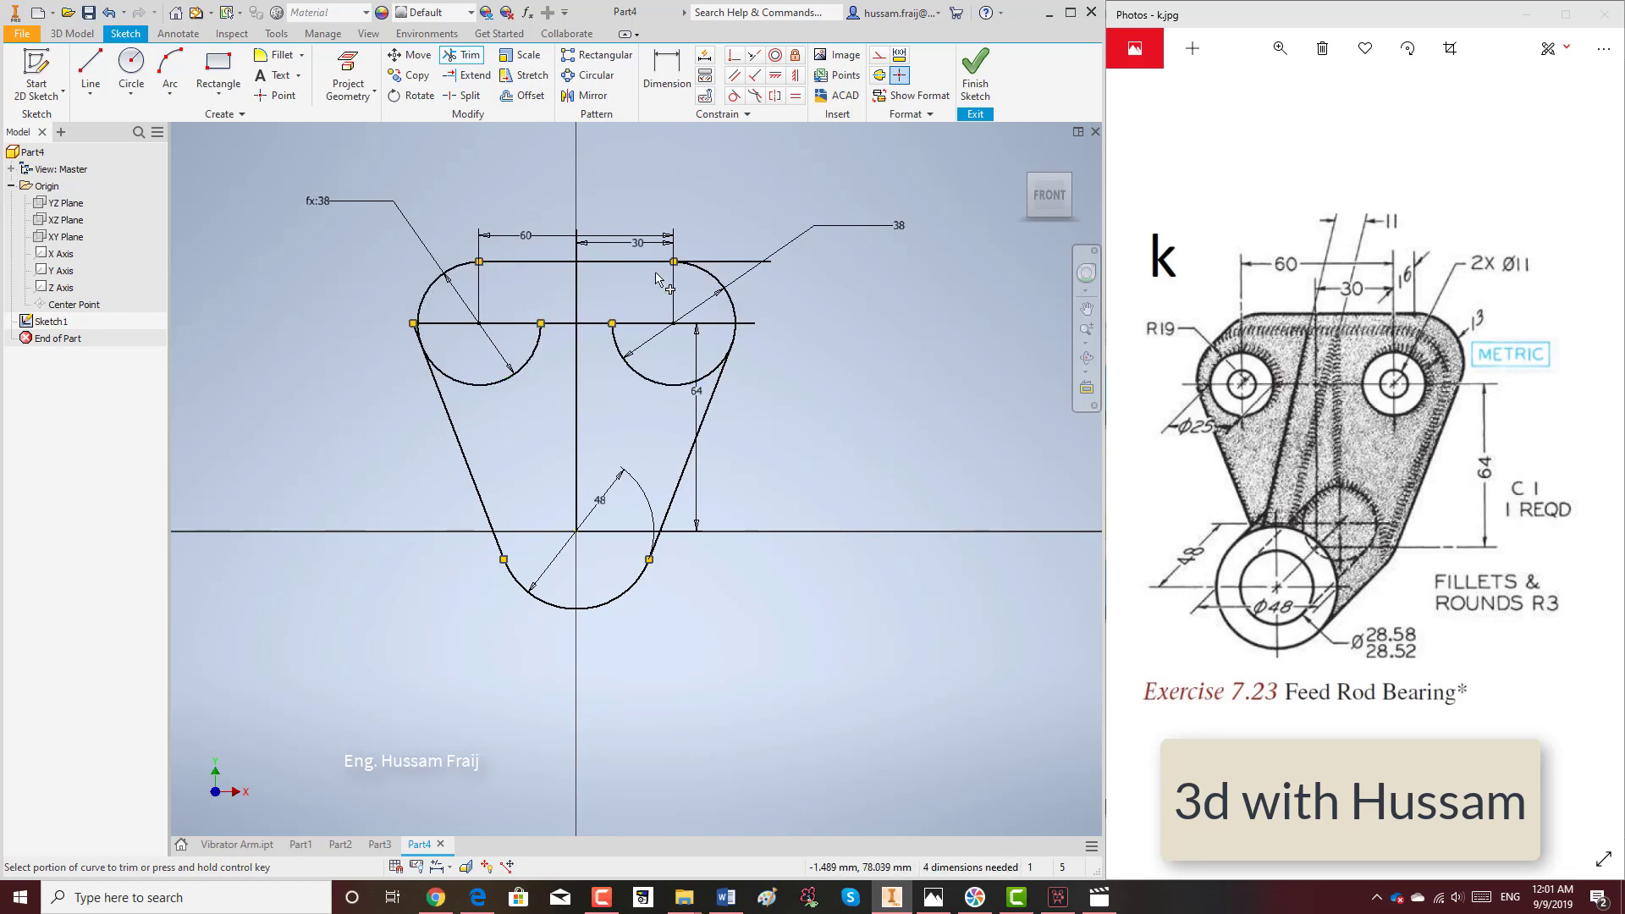
pyautogui.click(720, 263)
pyautogui.click(709, 374)
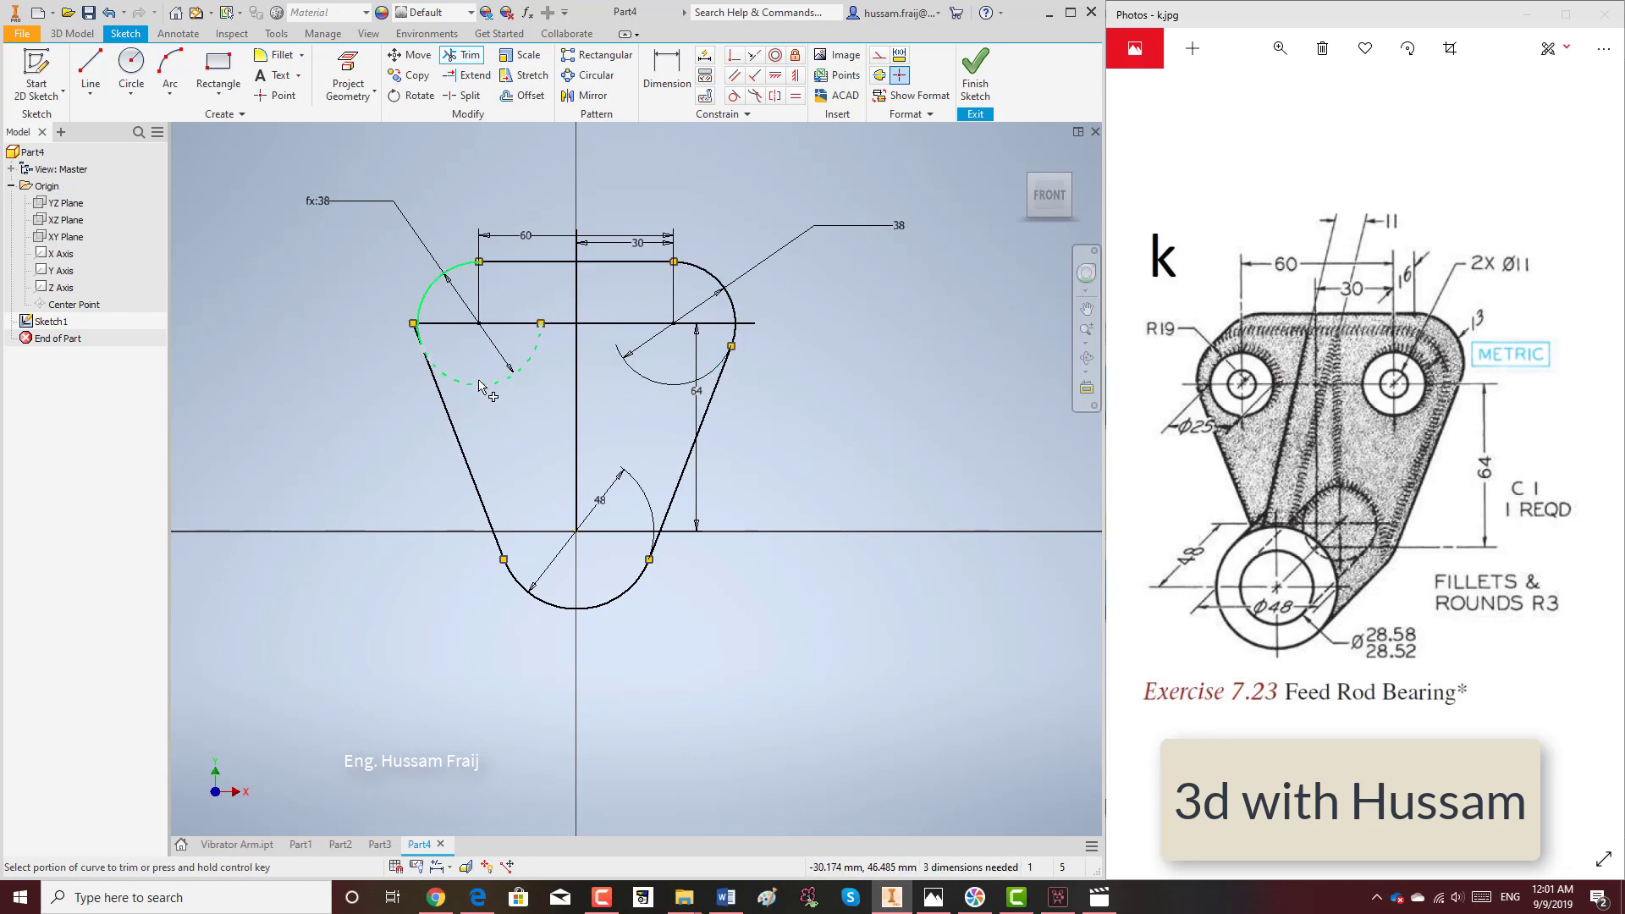
pyautogui.scroll(-8, 419, 315)
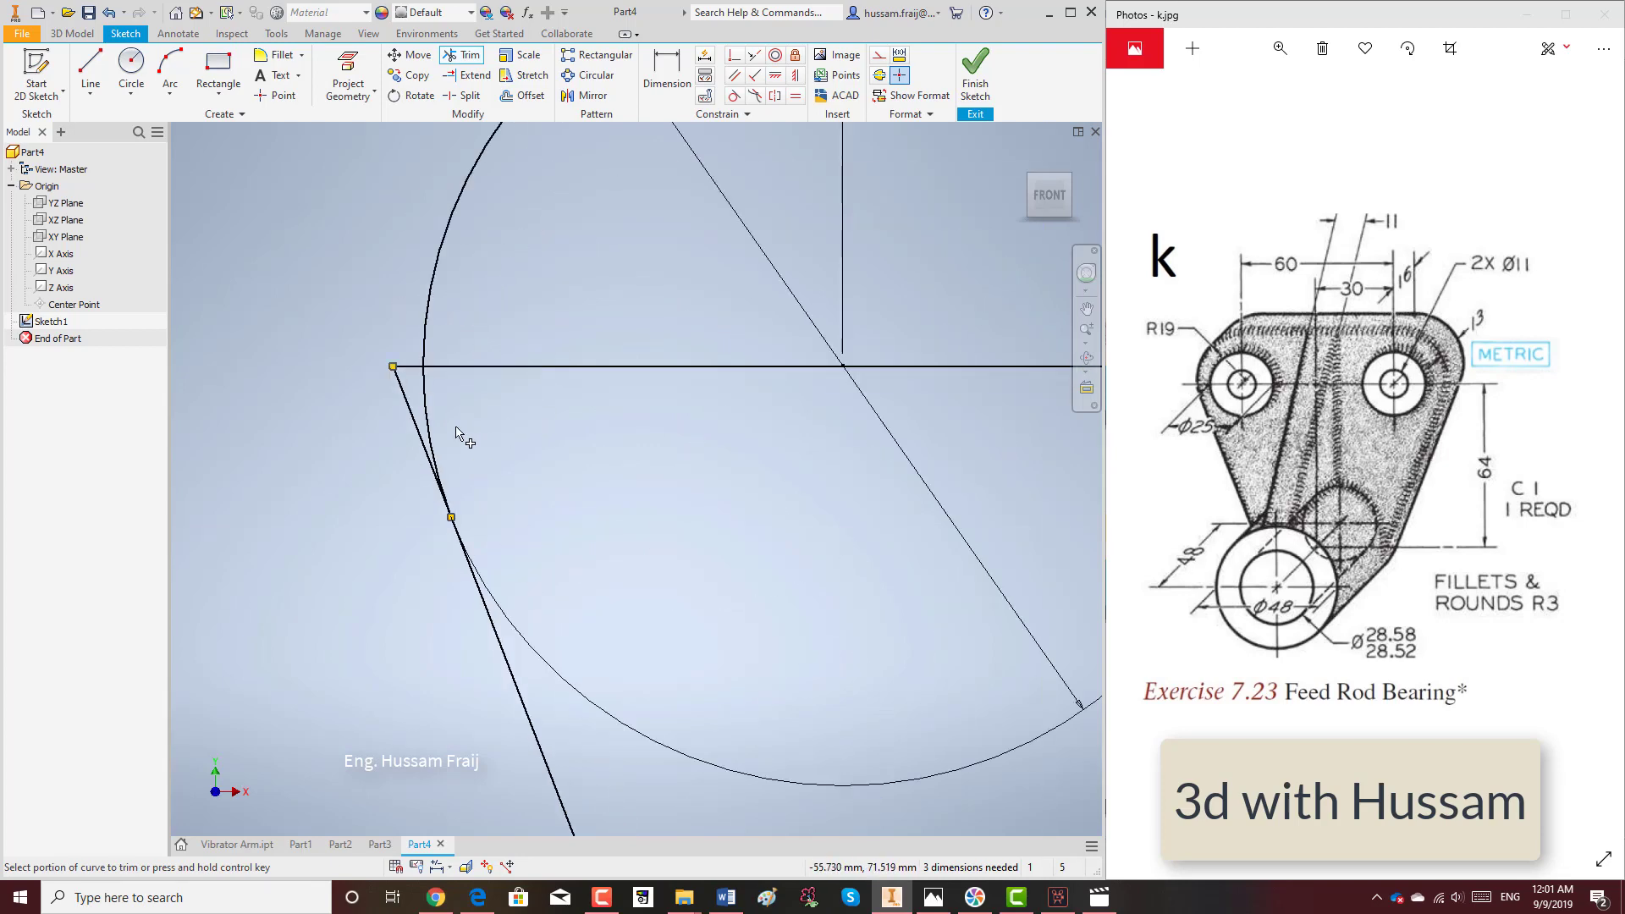
pyautogui.scroll(5, 423, 423)
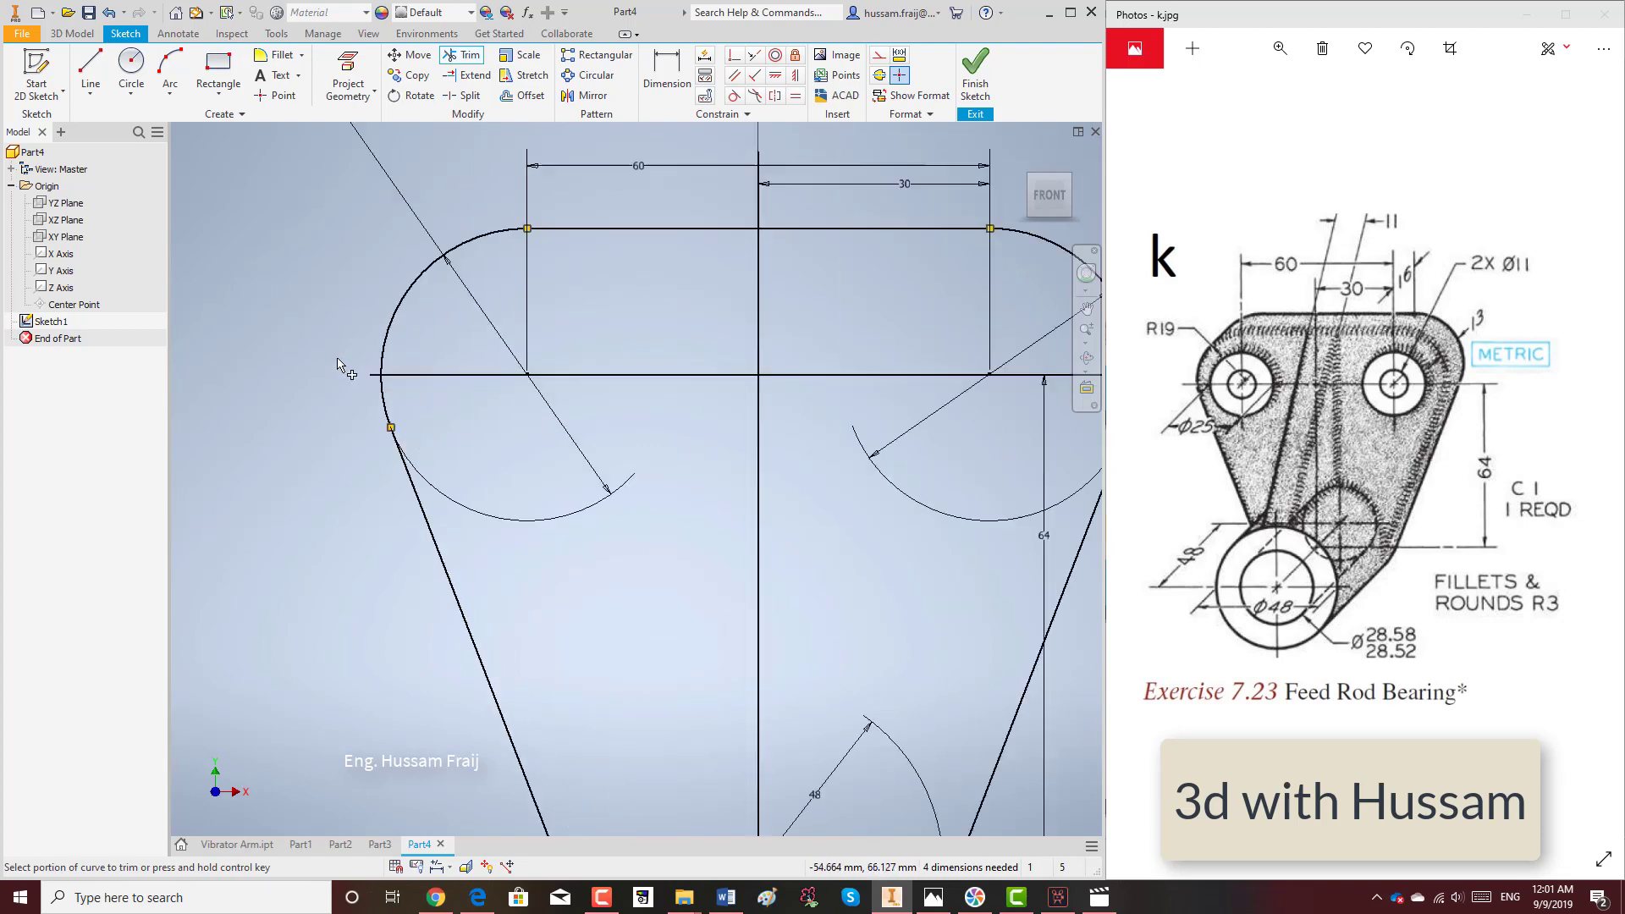
pyautogui.scroll(3, 339, 366)
pyautogui.rightClick(897, 381)
pyautogui.click(847, 366)
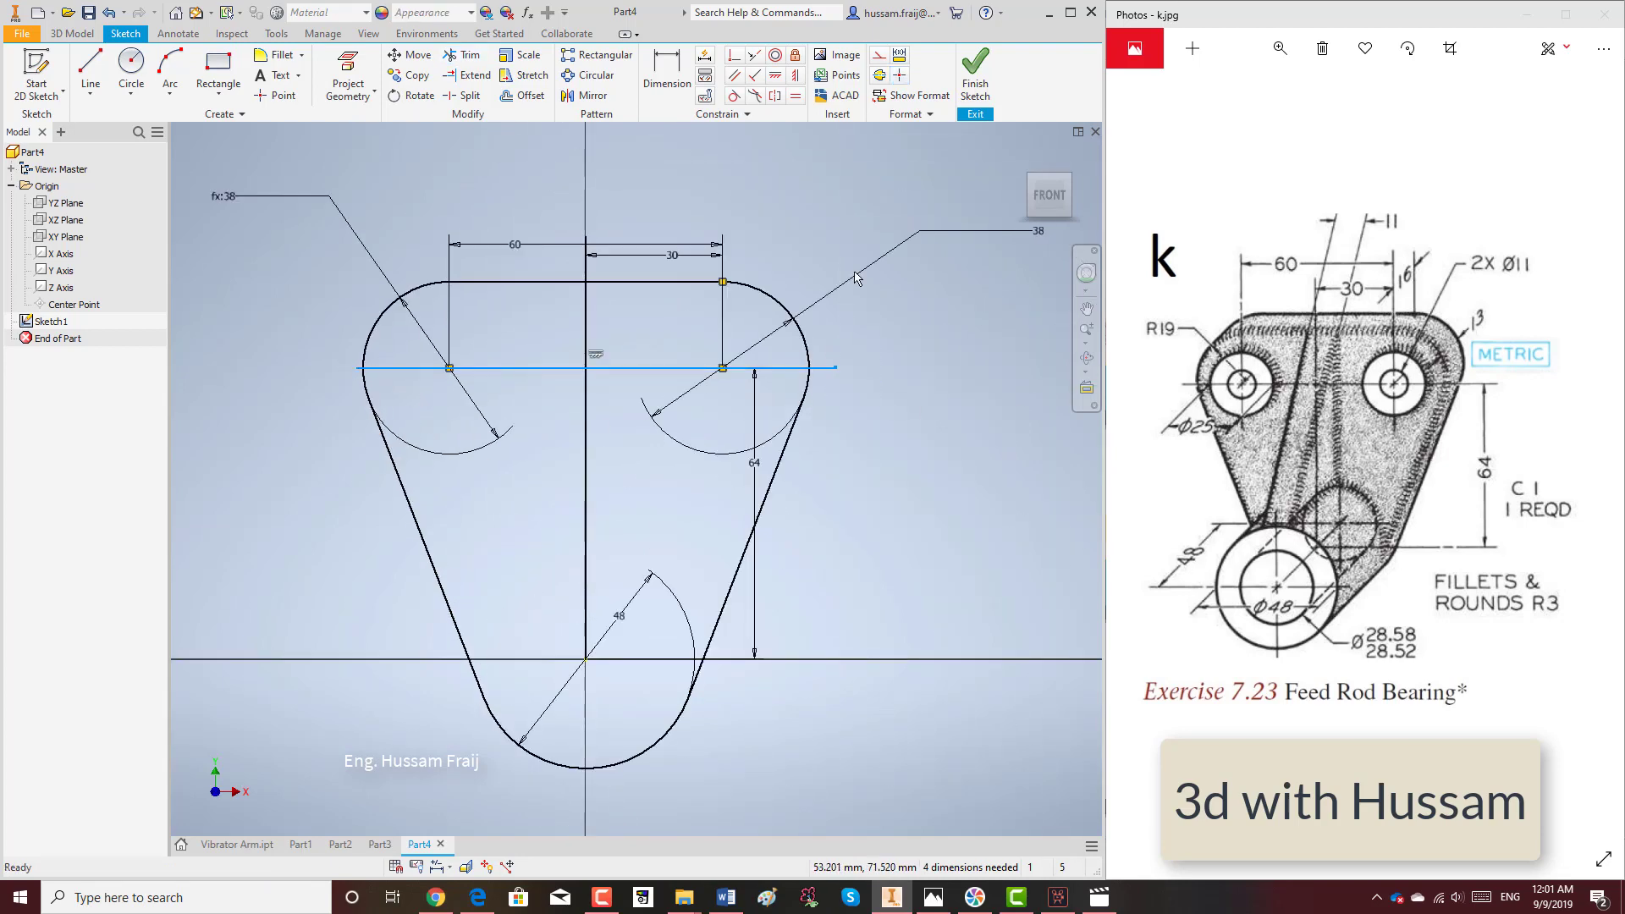
# Make the horizontal line construction and the vertical line a centerline, then finish Sketch1.
pyautogui.click(880, 54)
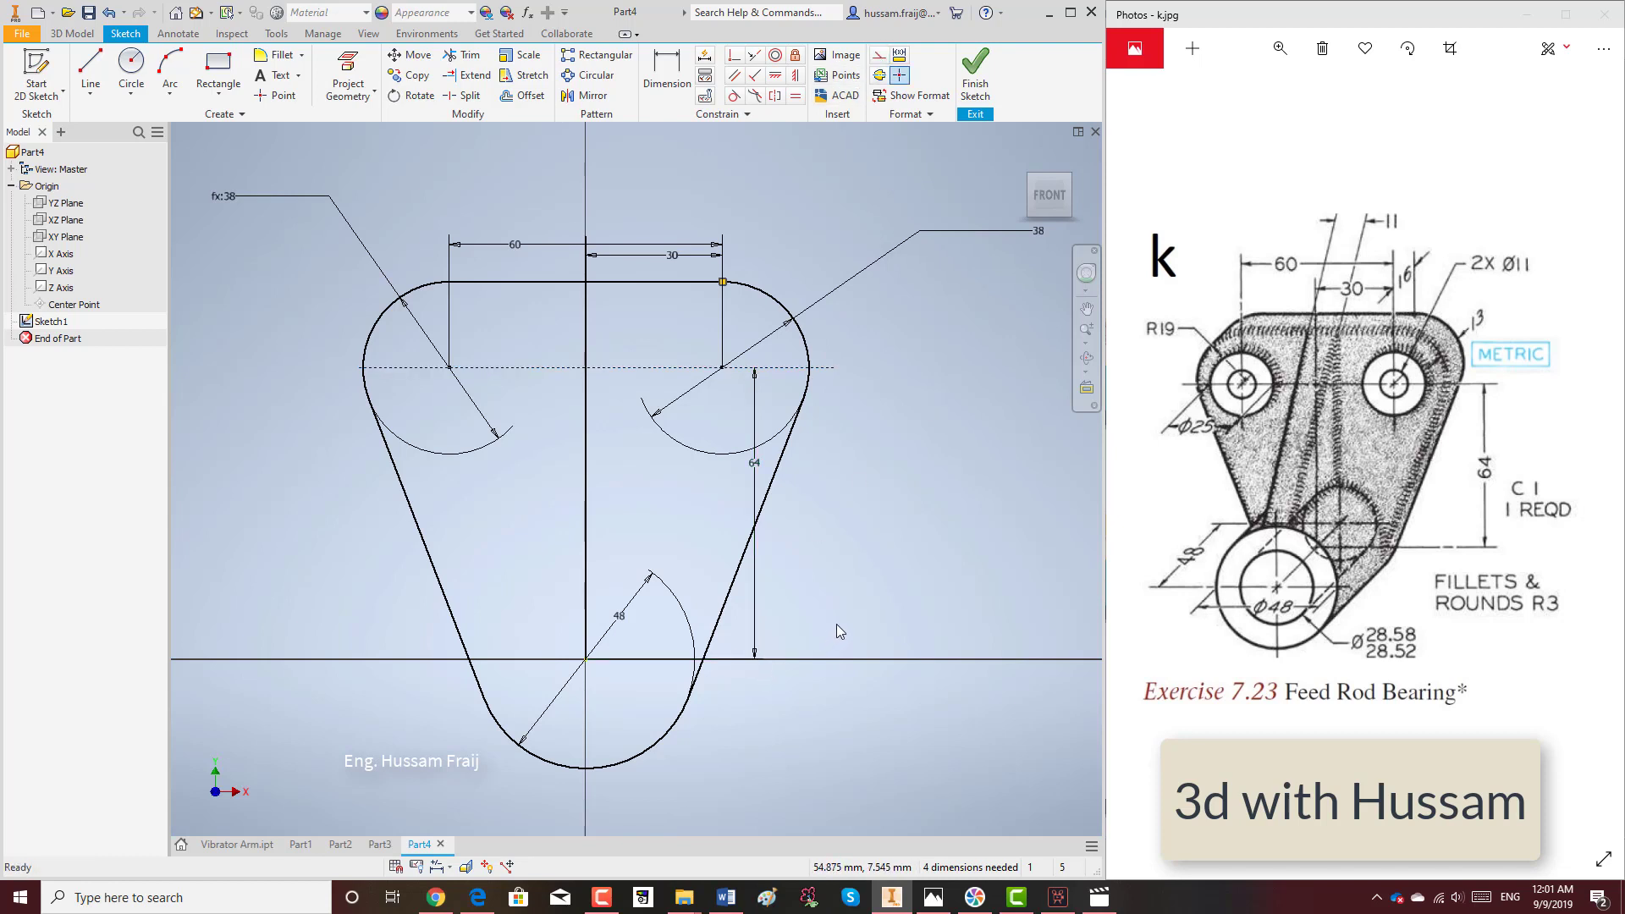
pyautogui.moveTo(838, 624)
pyautogui.mouseDown()
pyautogui.moveTo(284, 346)
pyautogui.moveTo(440, 359)
pyautogui.mouseUp()
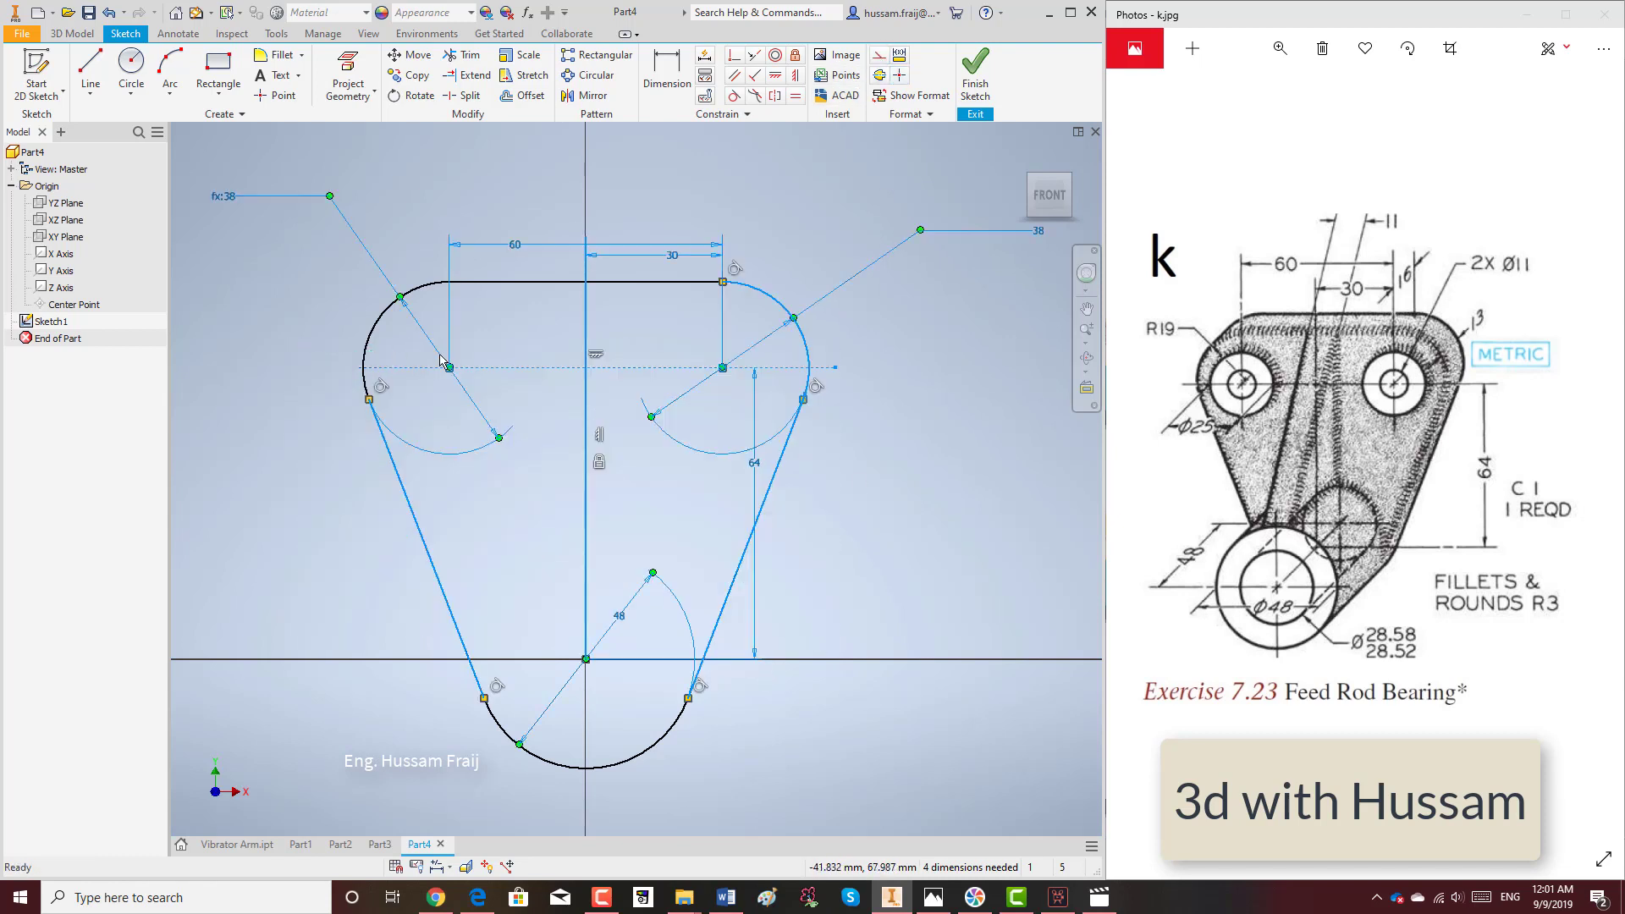
pyautogui.click(825, 460)
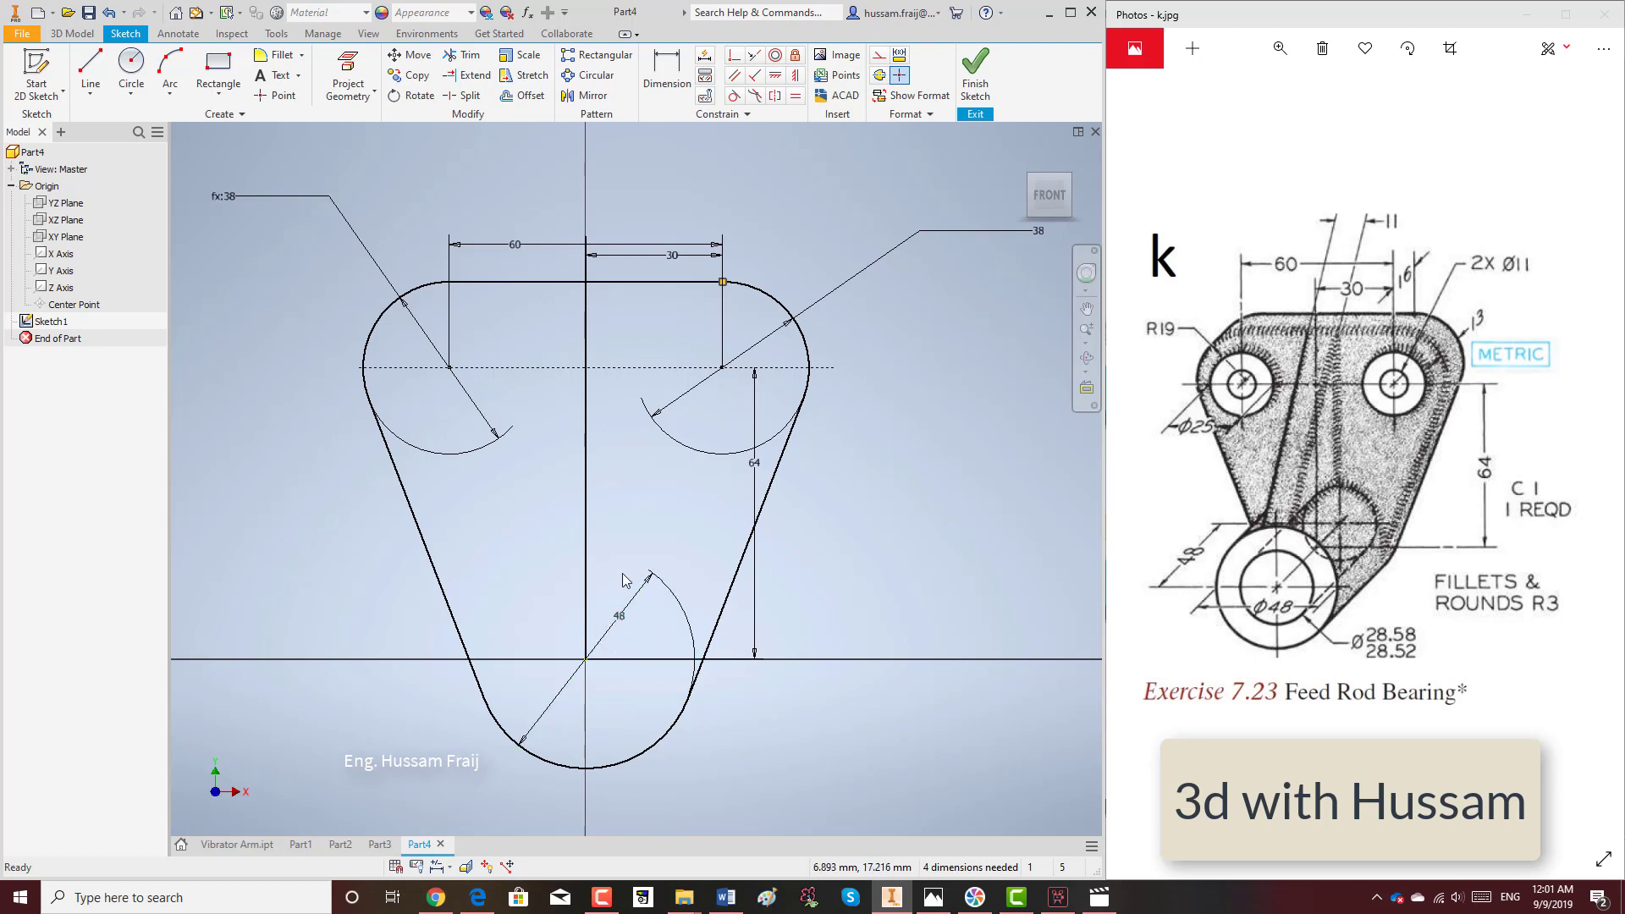
pyautogui.click(585, 559)
pyautogui.click(879, 74)
pyautogui.click(838, 449)
pyautogui.scroll(-3, 813, 436)
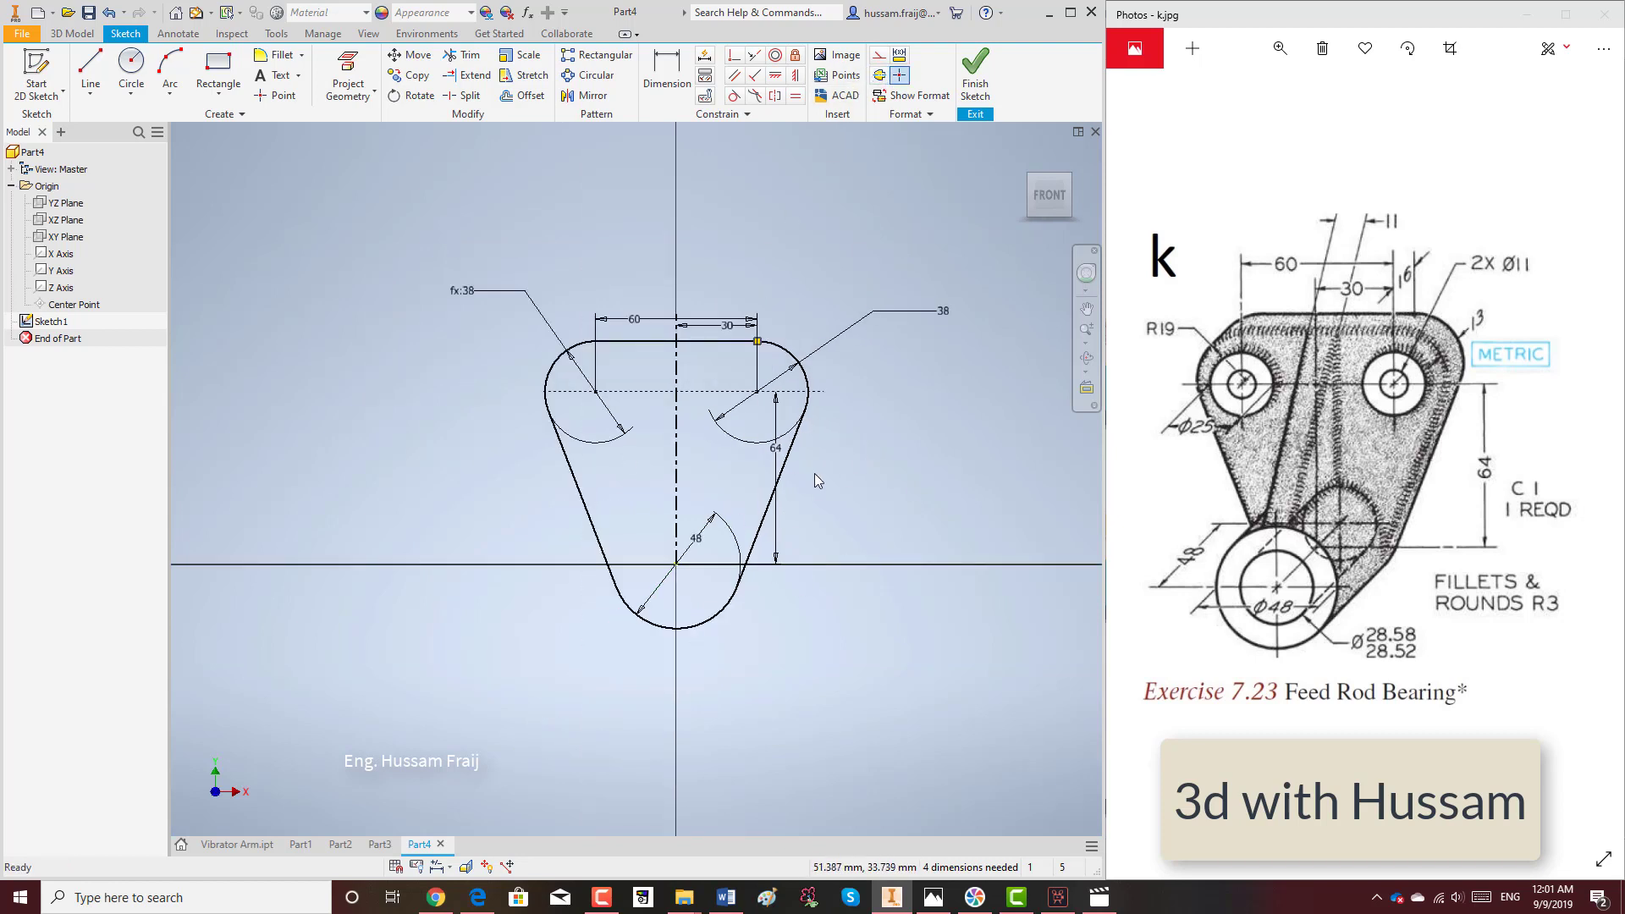
pyautogui.click(975, 72)
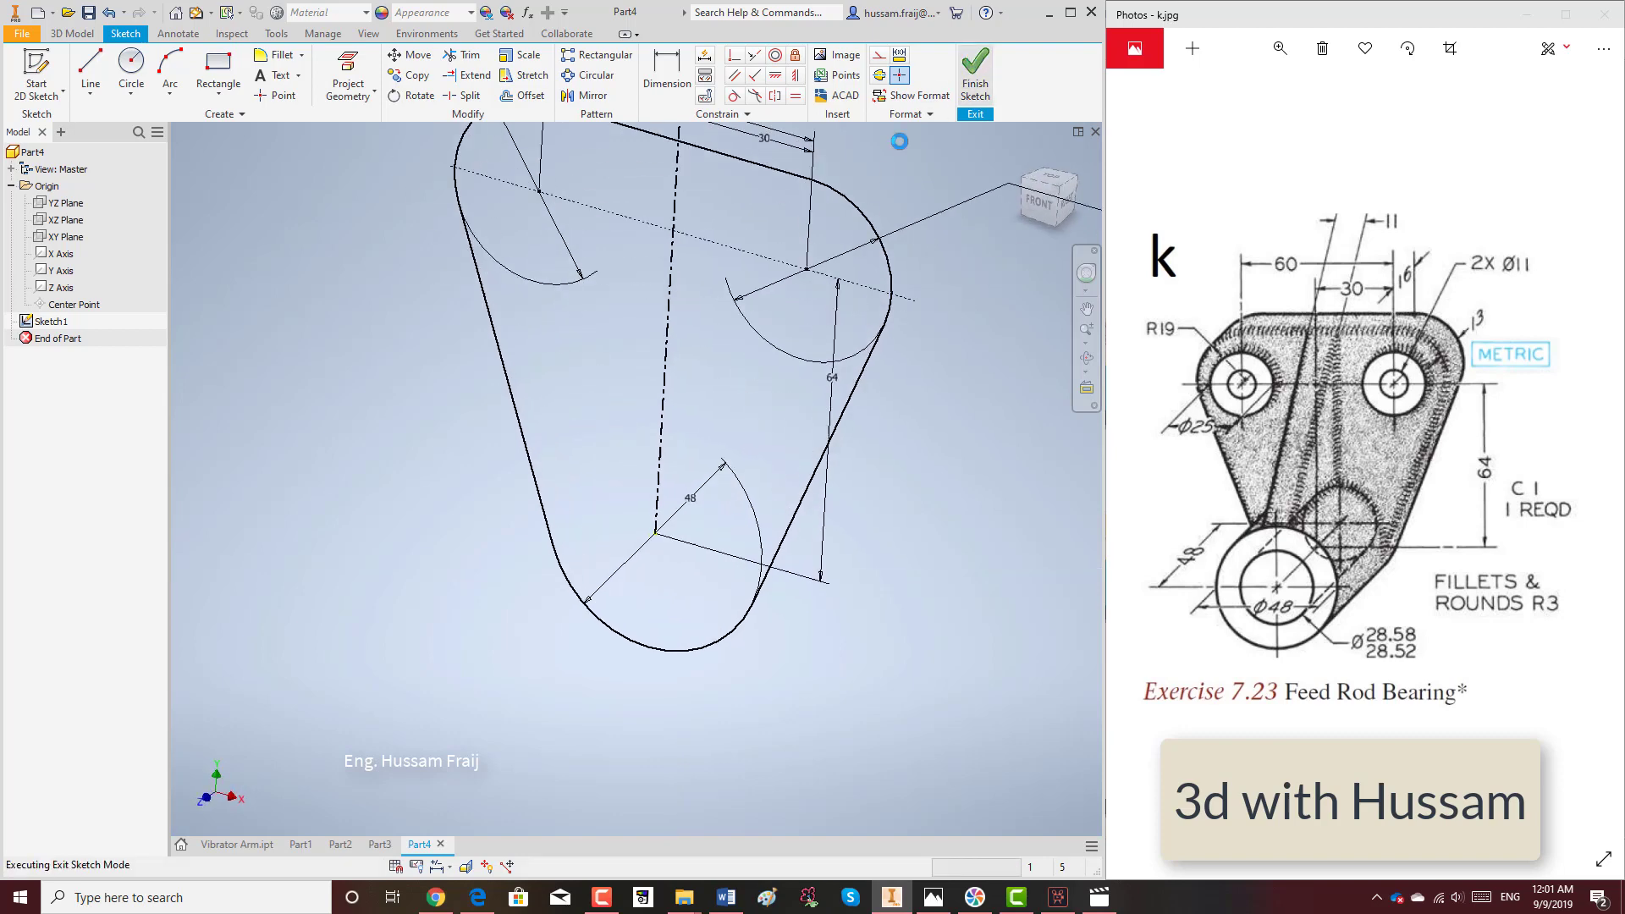
# Extrude the rounded triangular sketch 13 mm to create Extrusion1.
pyautogui.click(90, 72)
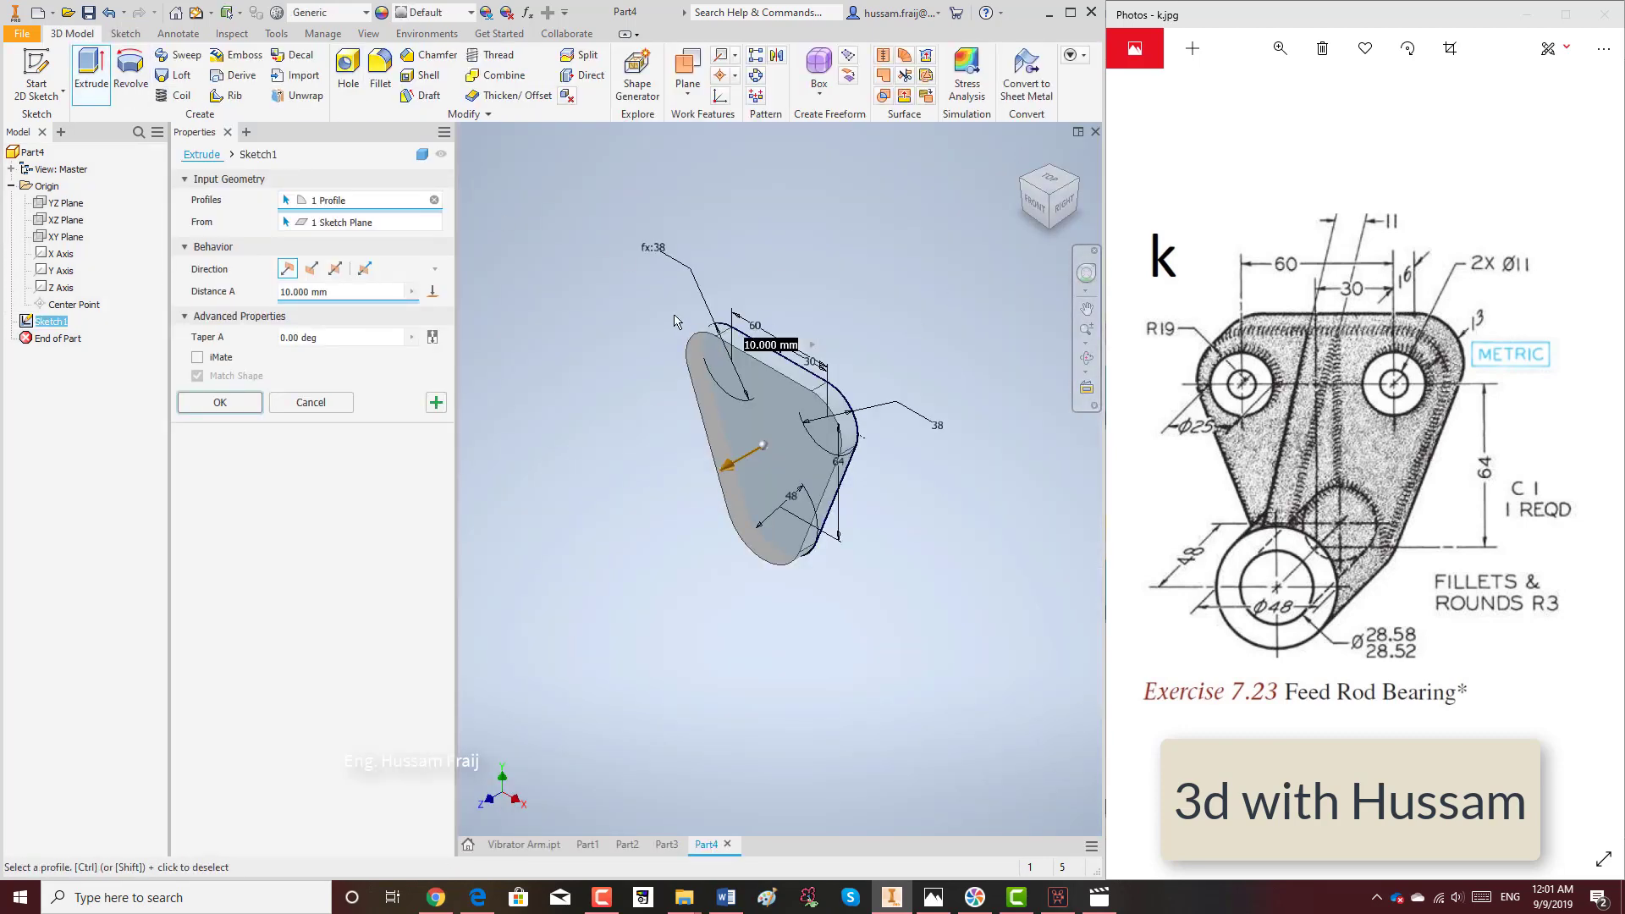
pyautogui.write('13')
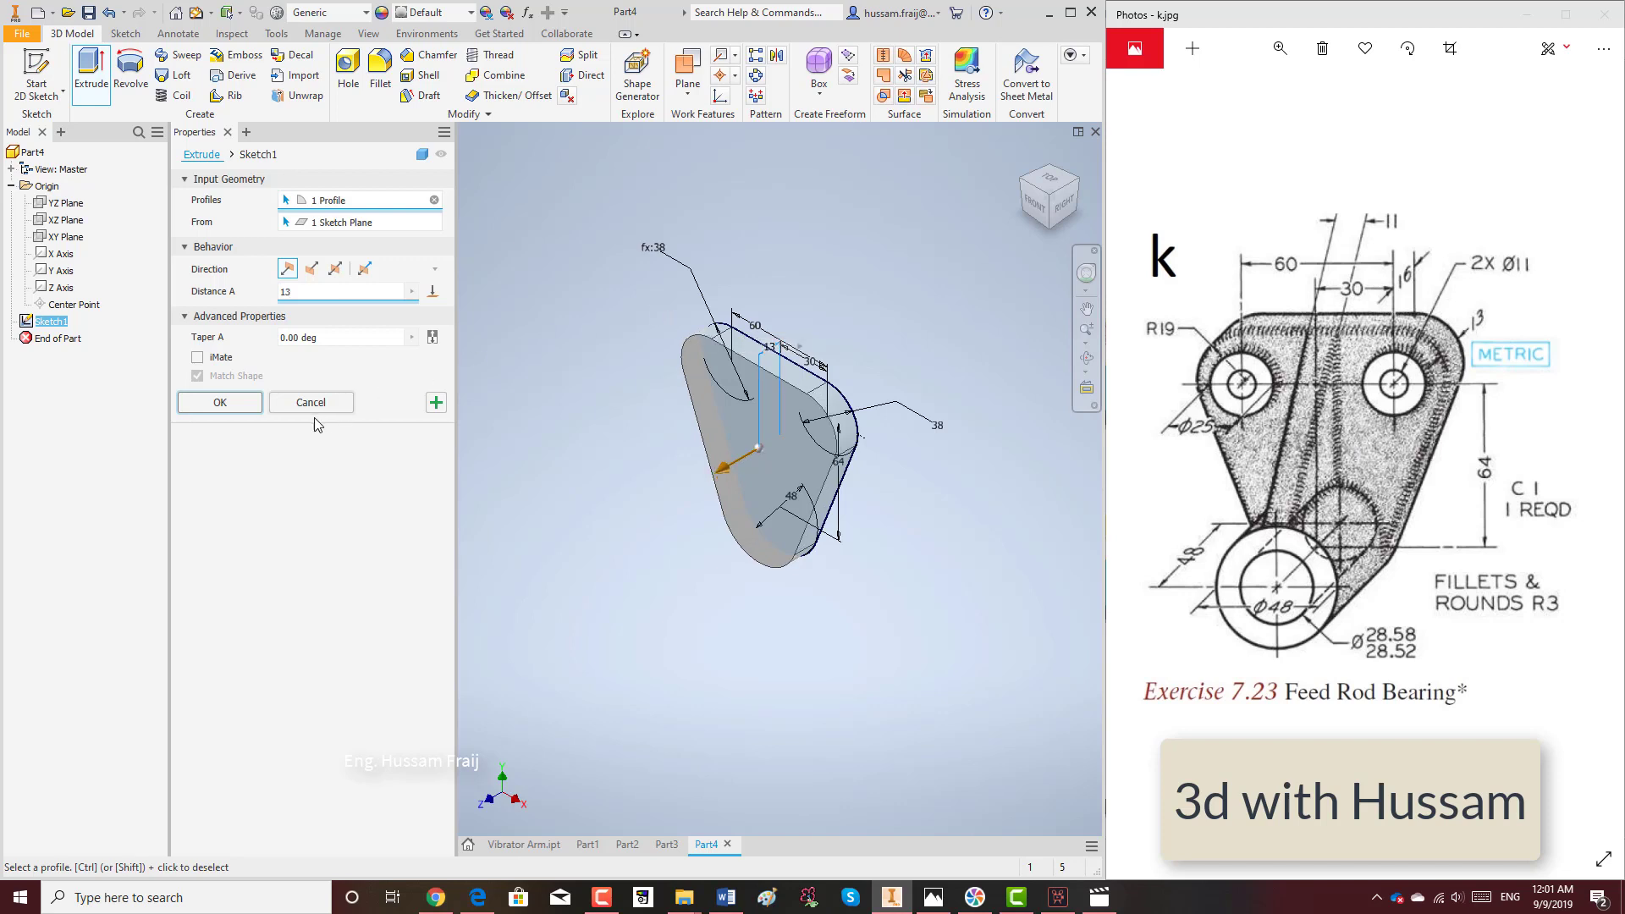
pyautogui.click(232, 406)
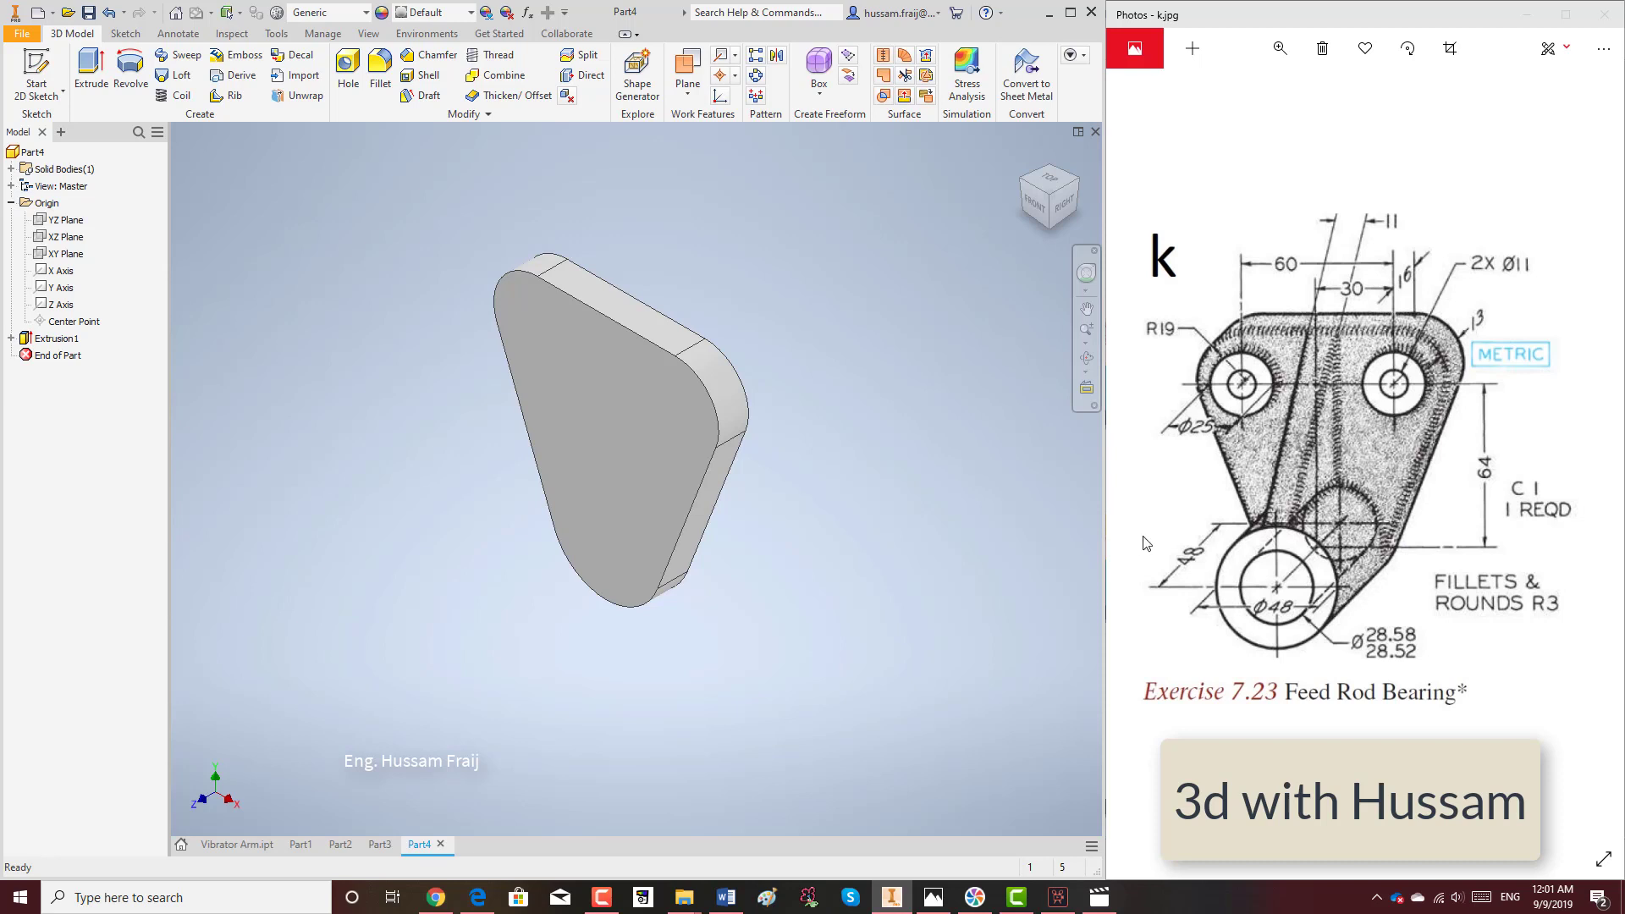
# Sketch a Ø48 circle at the origin on the plate's face as Sketch2.
pyautogui.click(38, 81)
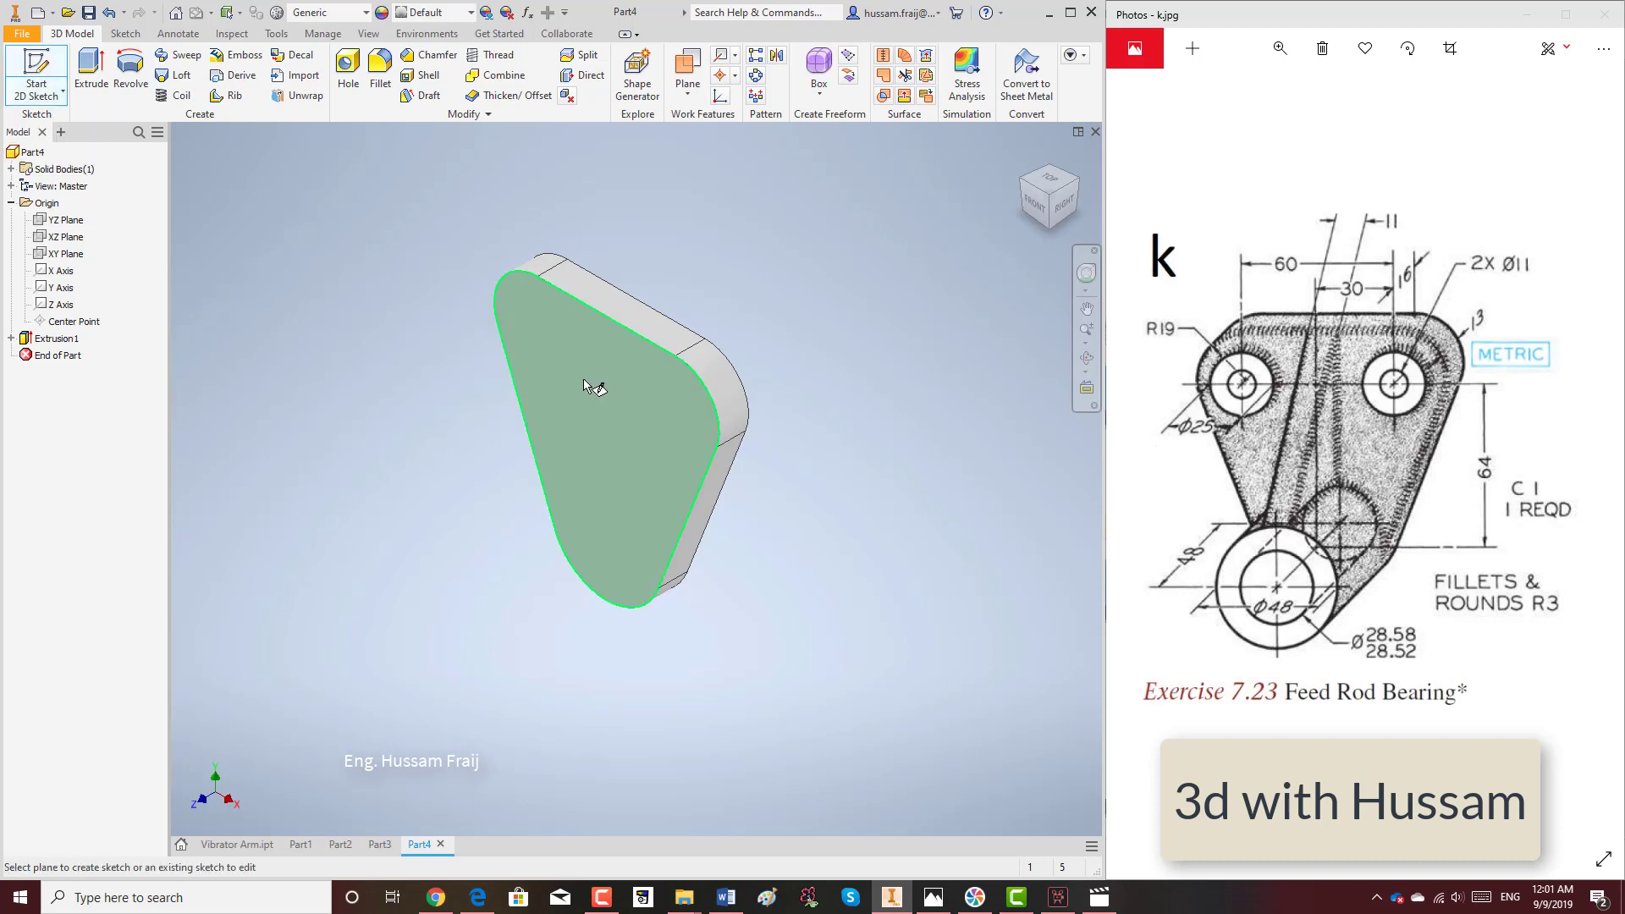
pyautogui.click(608, 379)
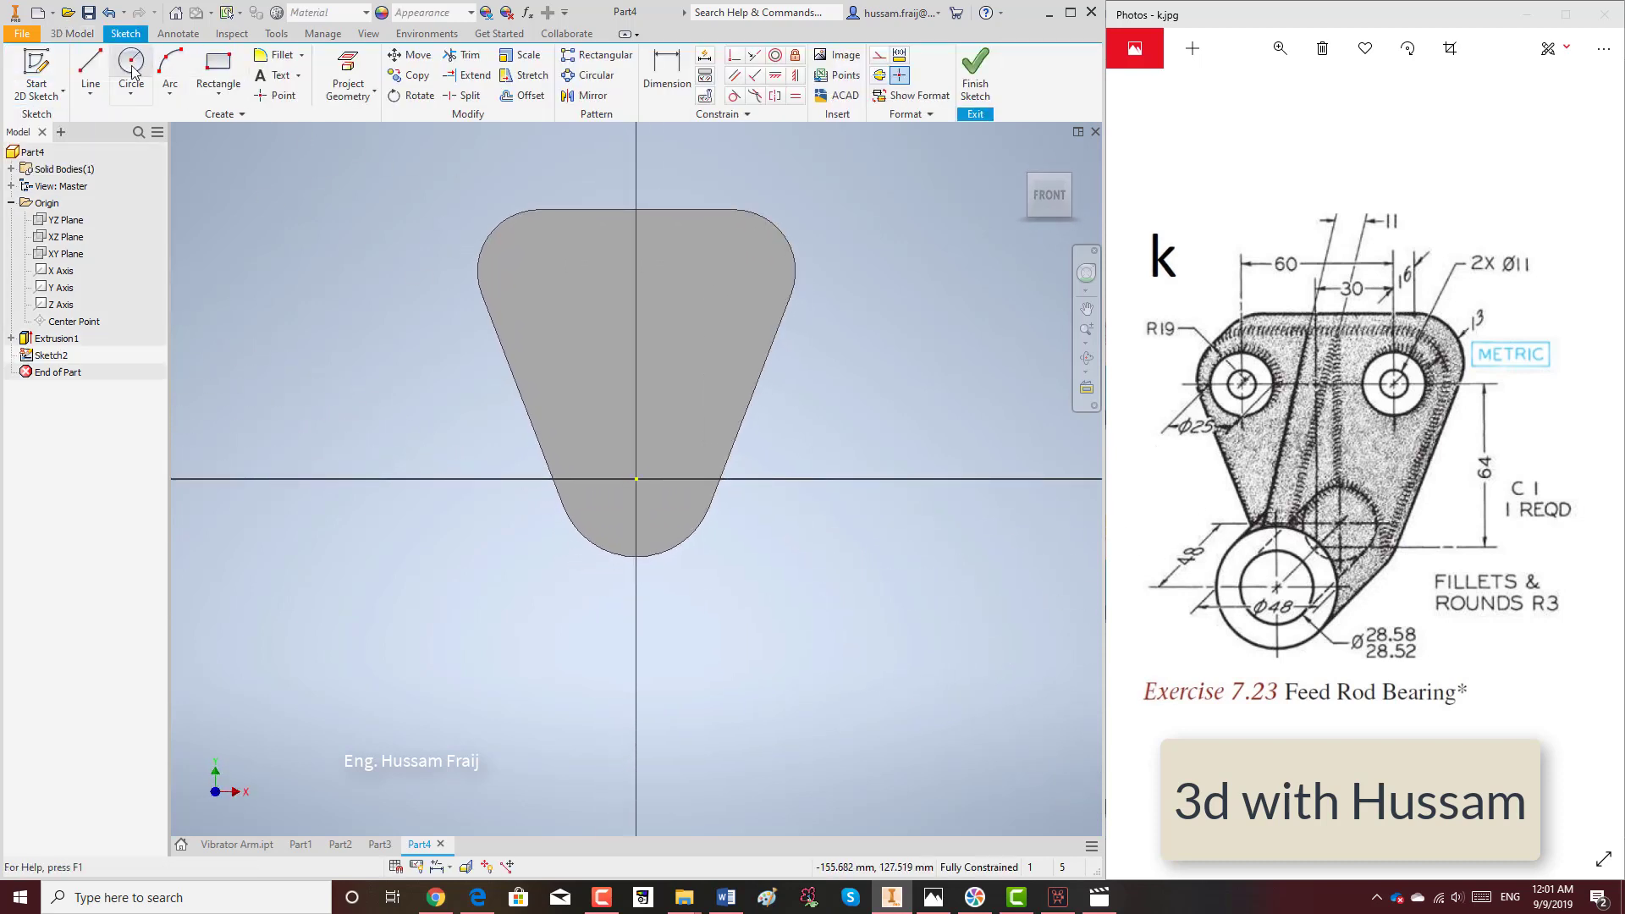
pyautogui.click(131, 68)
pyautogui.click(636, 479)
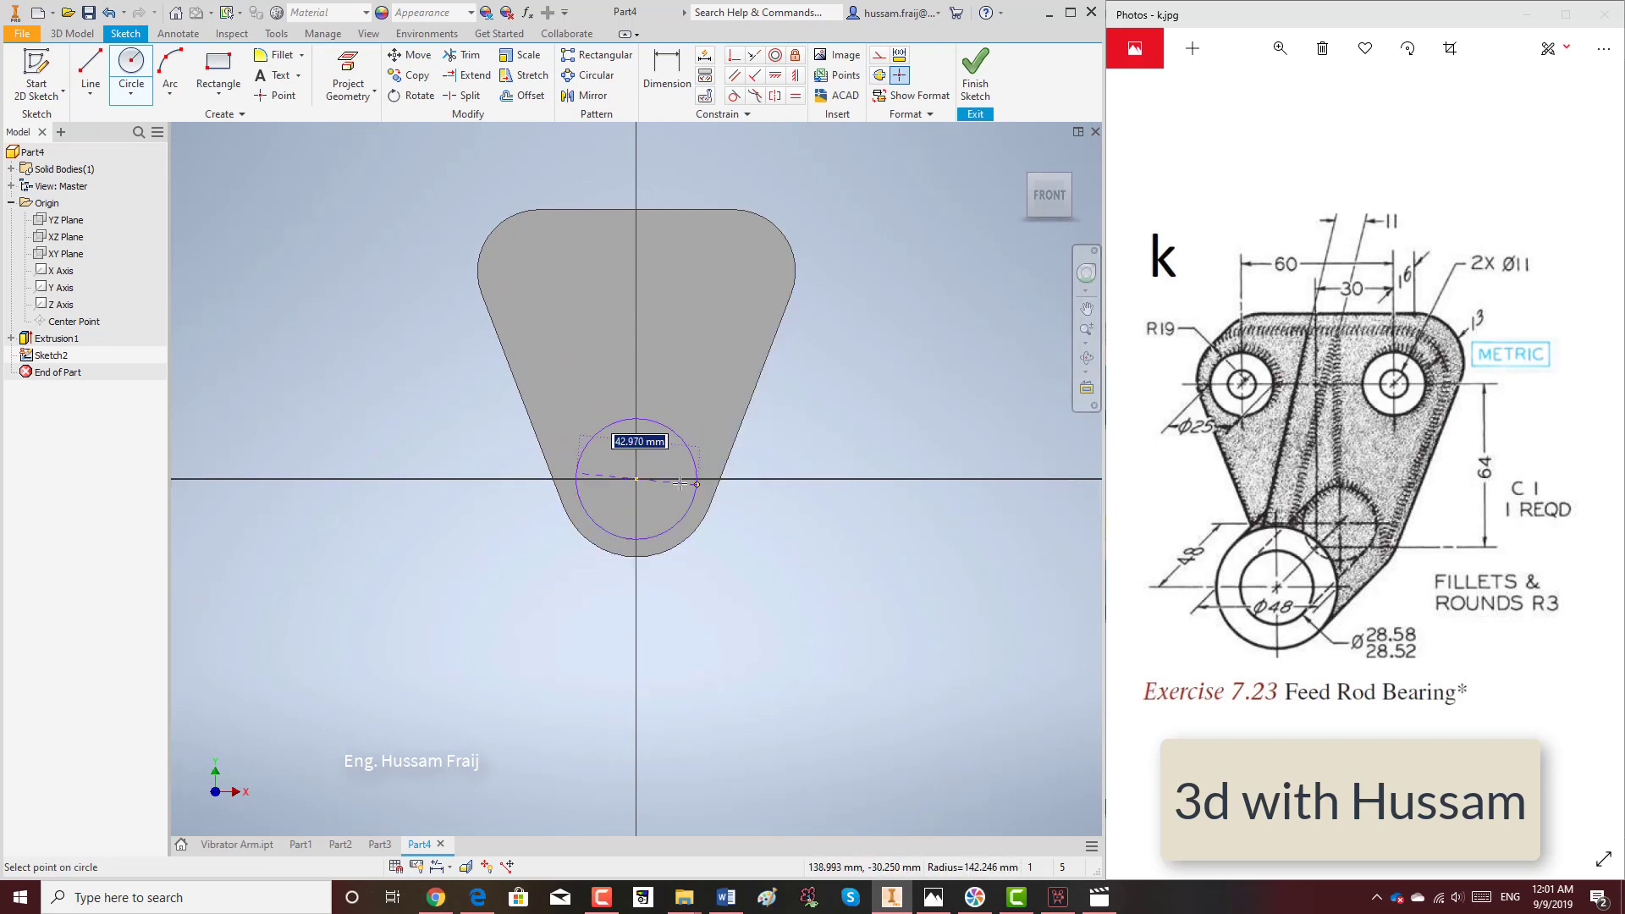
pyautogui.write('48')
pyautogui.press('Return')
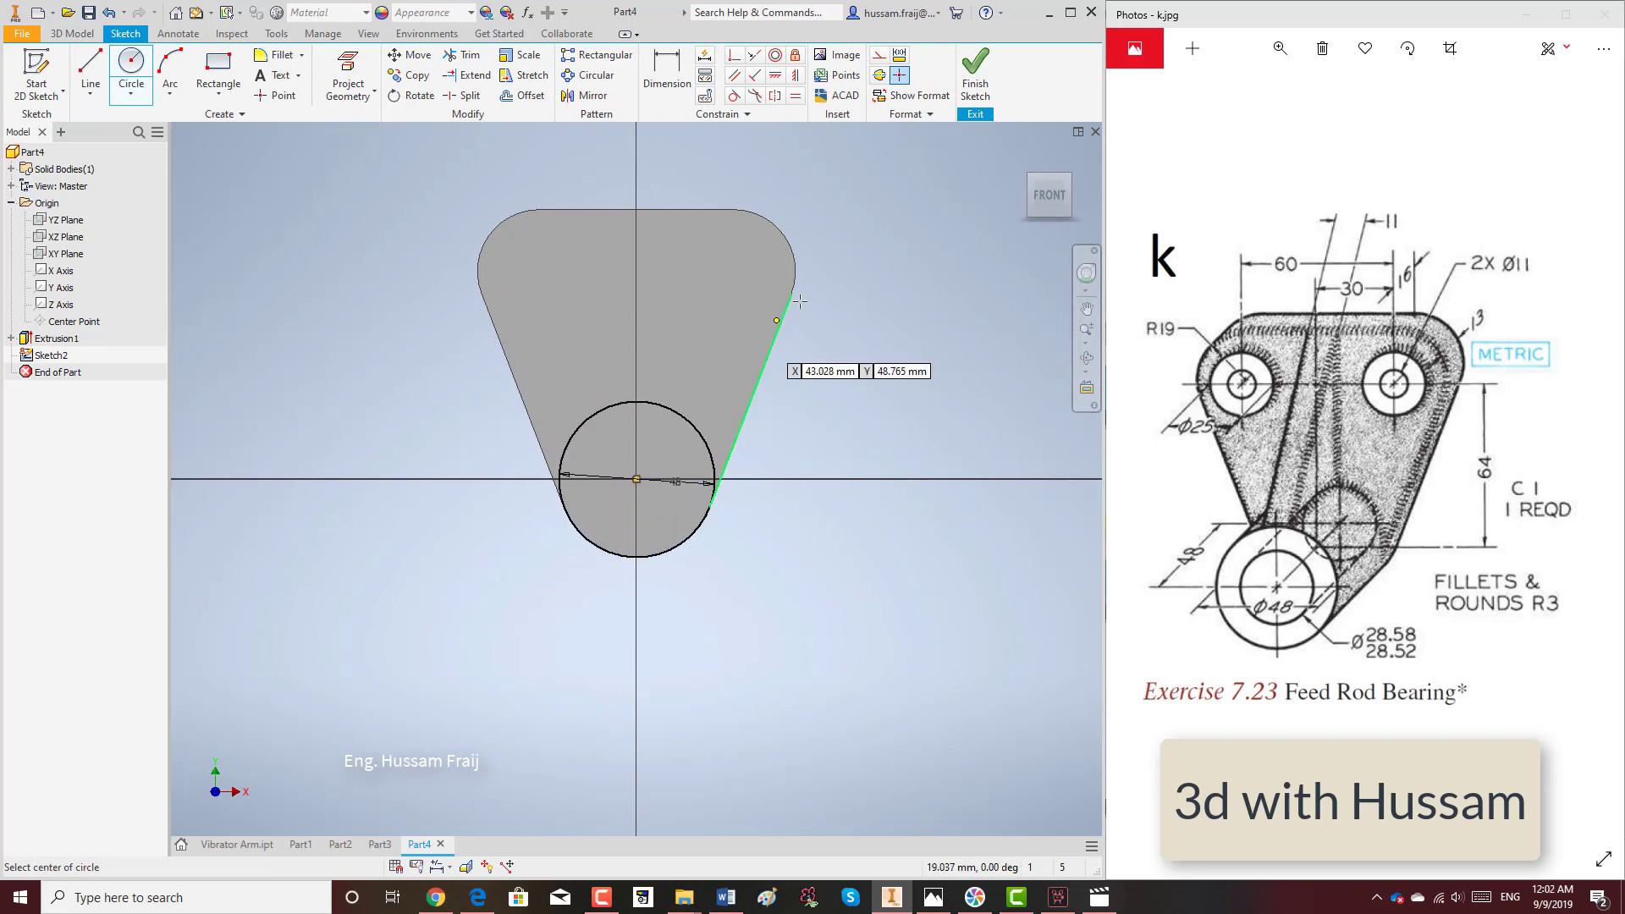
pyautogui.click(976, 72)
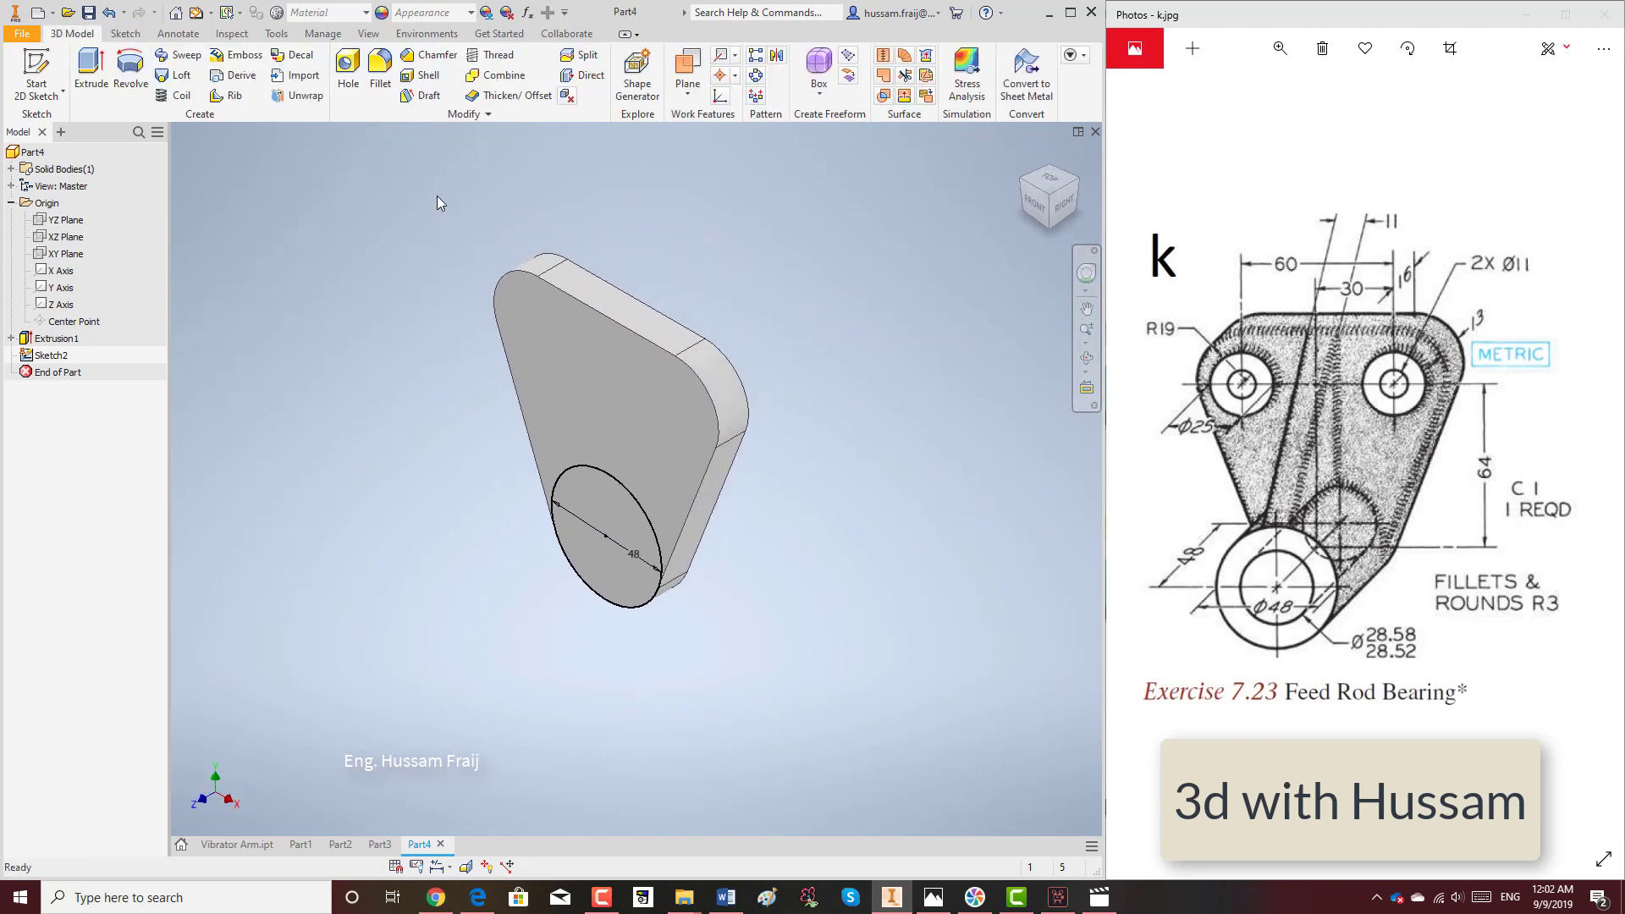
pyautogui.press('e')
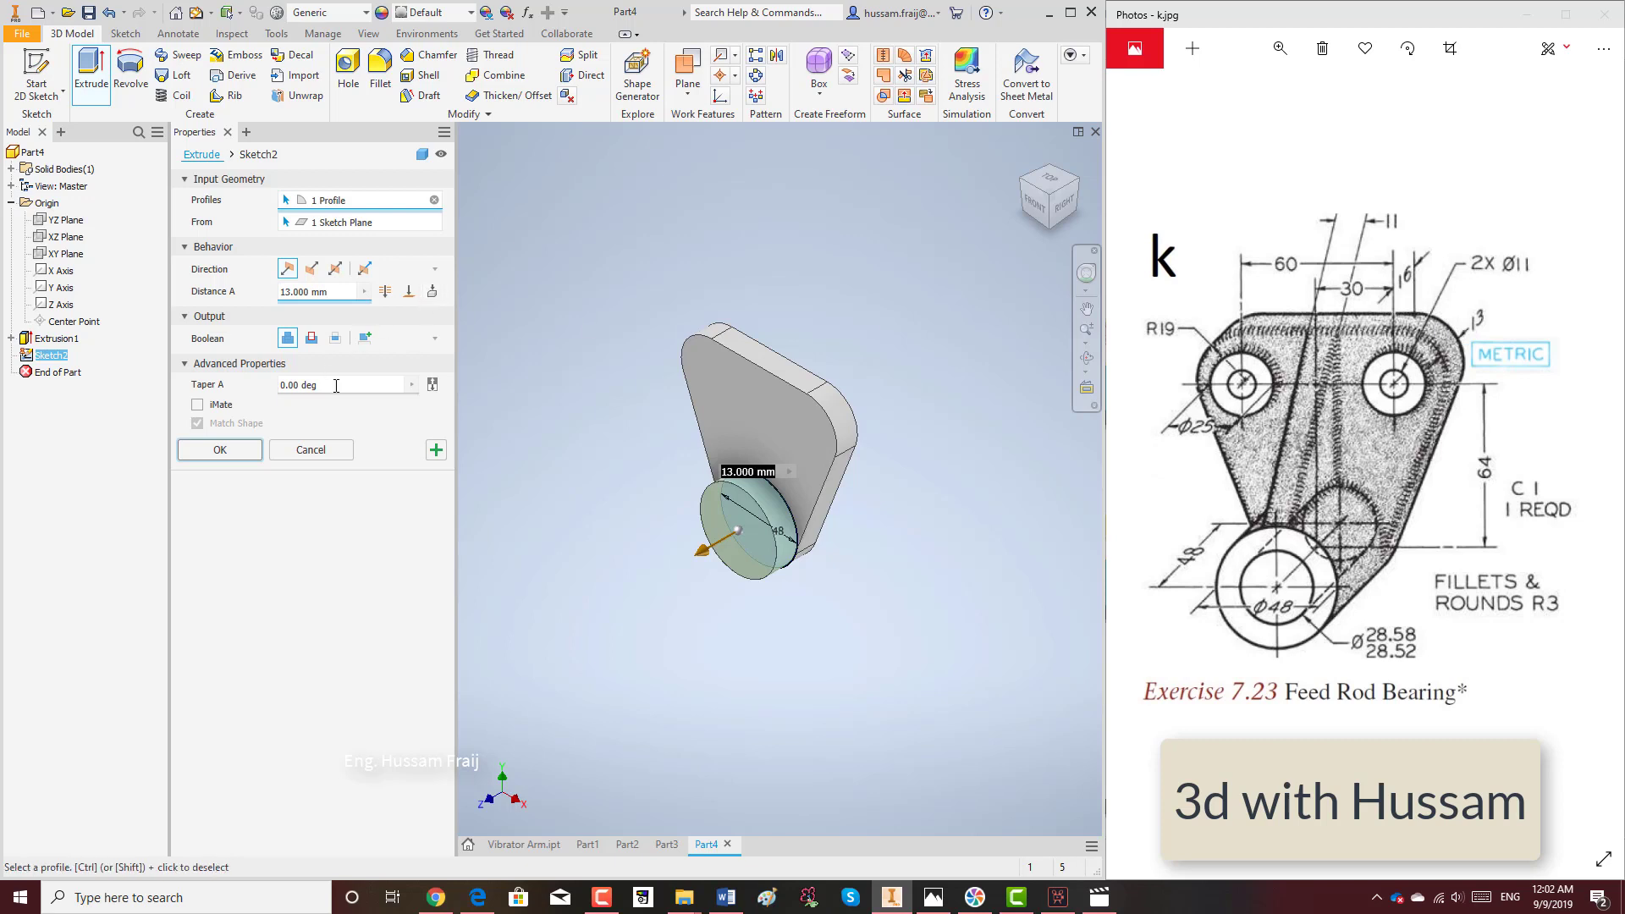
# Extrude the Ø48 circle 48-13 mm as a cylindrical boss joined to the plate.
pyautogui.click(330, 292)
pyautogui.write('48-')
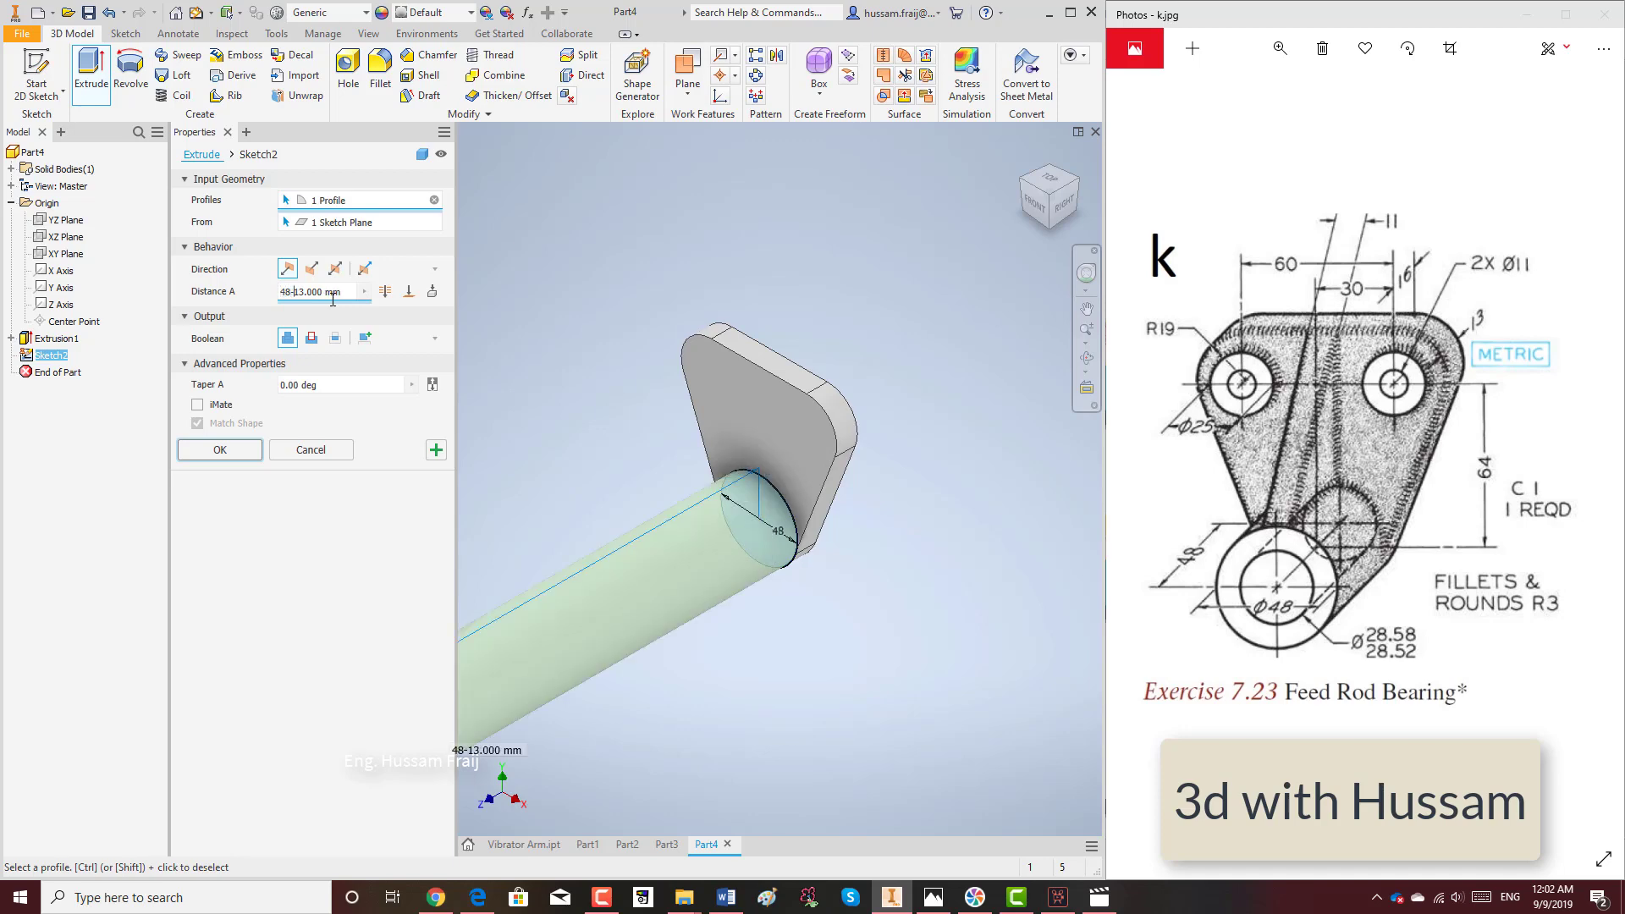
pyautogui.click(219, 449)
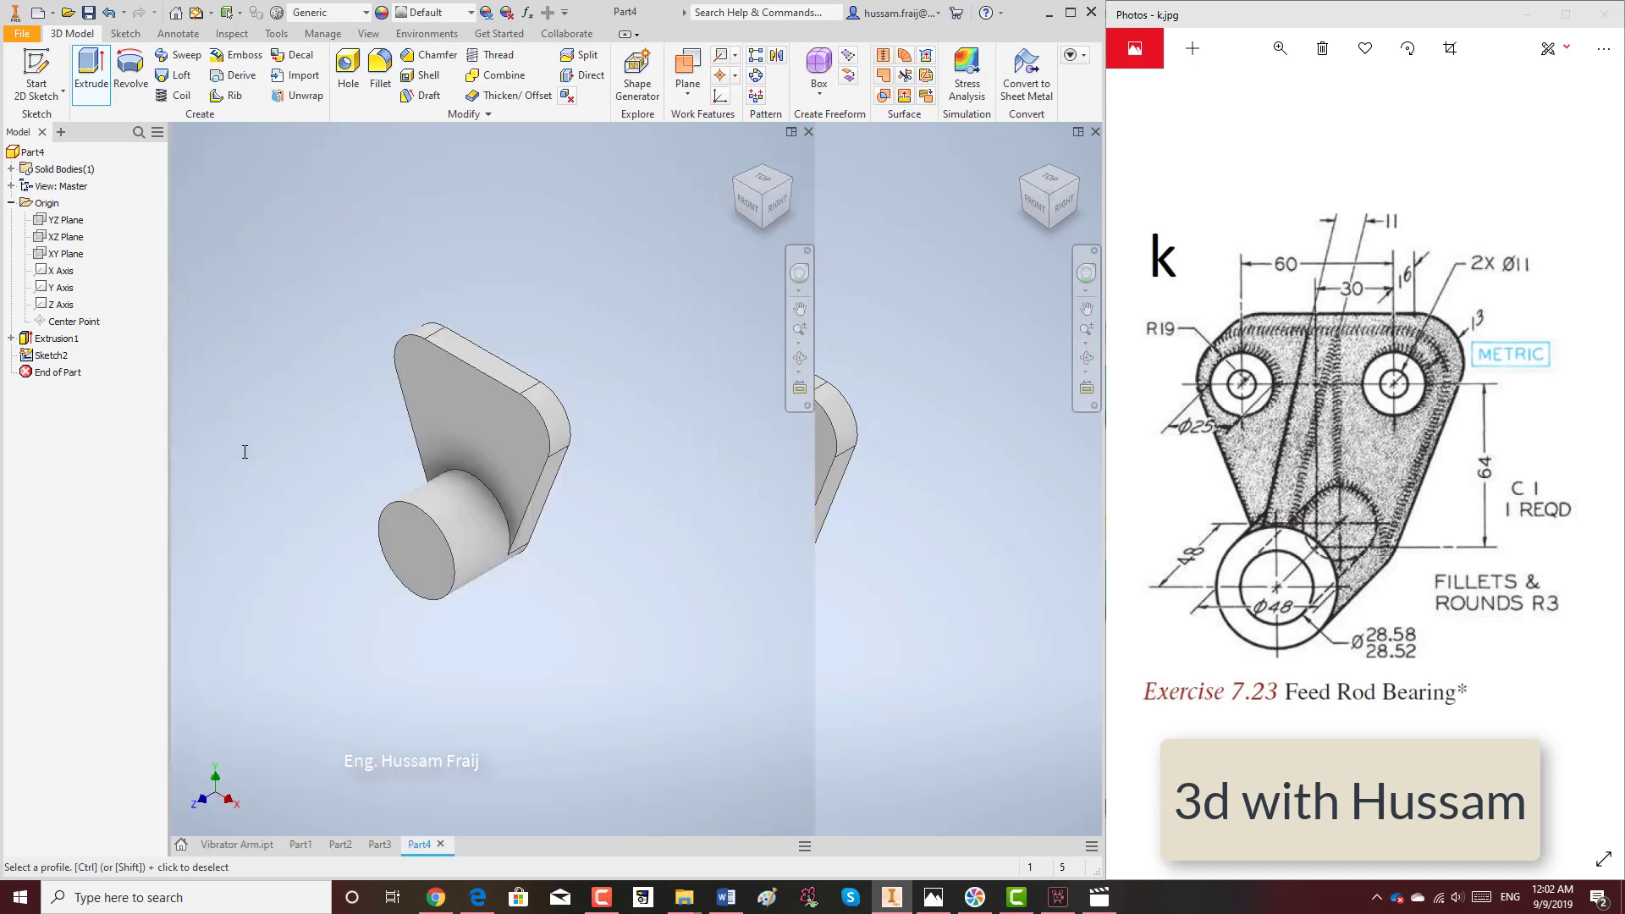
pyautogui.press('F2')
pyautogui.moveTo(696, 591); pyautogui.dragTo(759, 596)
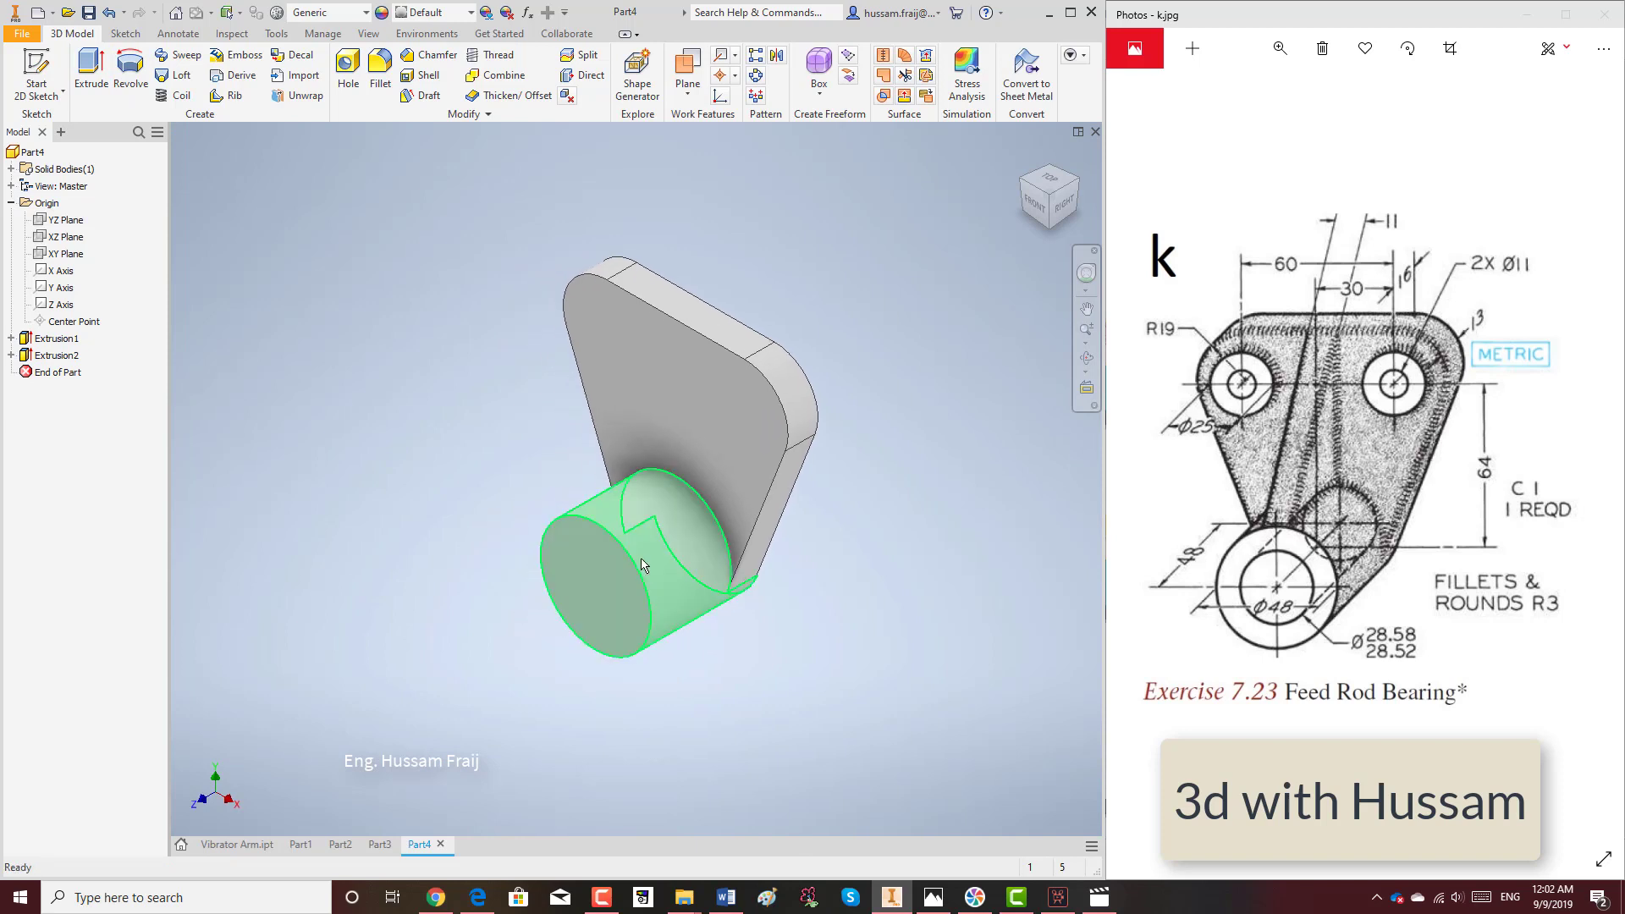
pyautogui.moveTo(637, 496); pyautogui.dragTo(651, 505, button='middle')
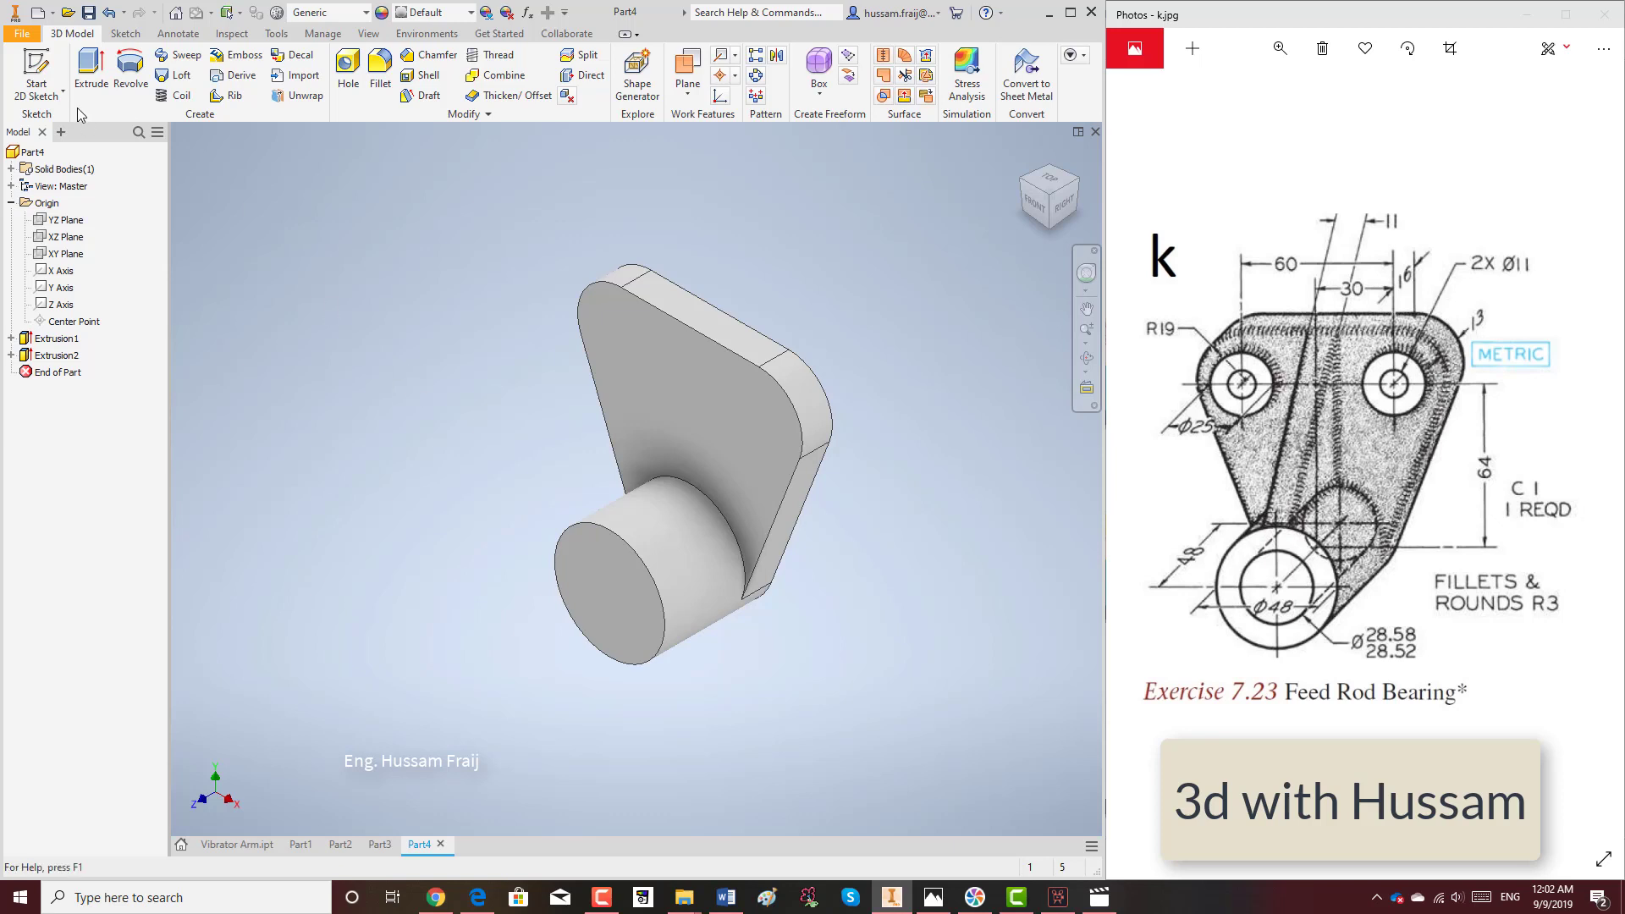
pyautogui.click(60, 91)
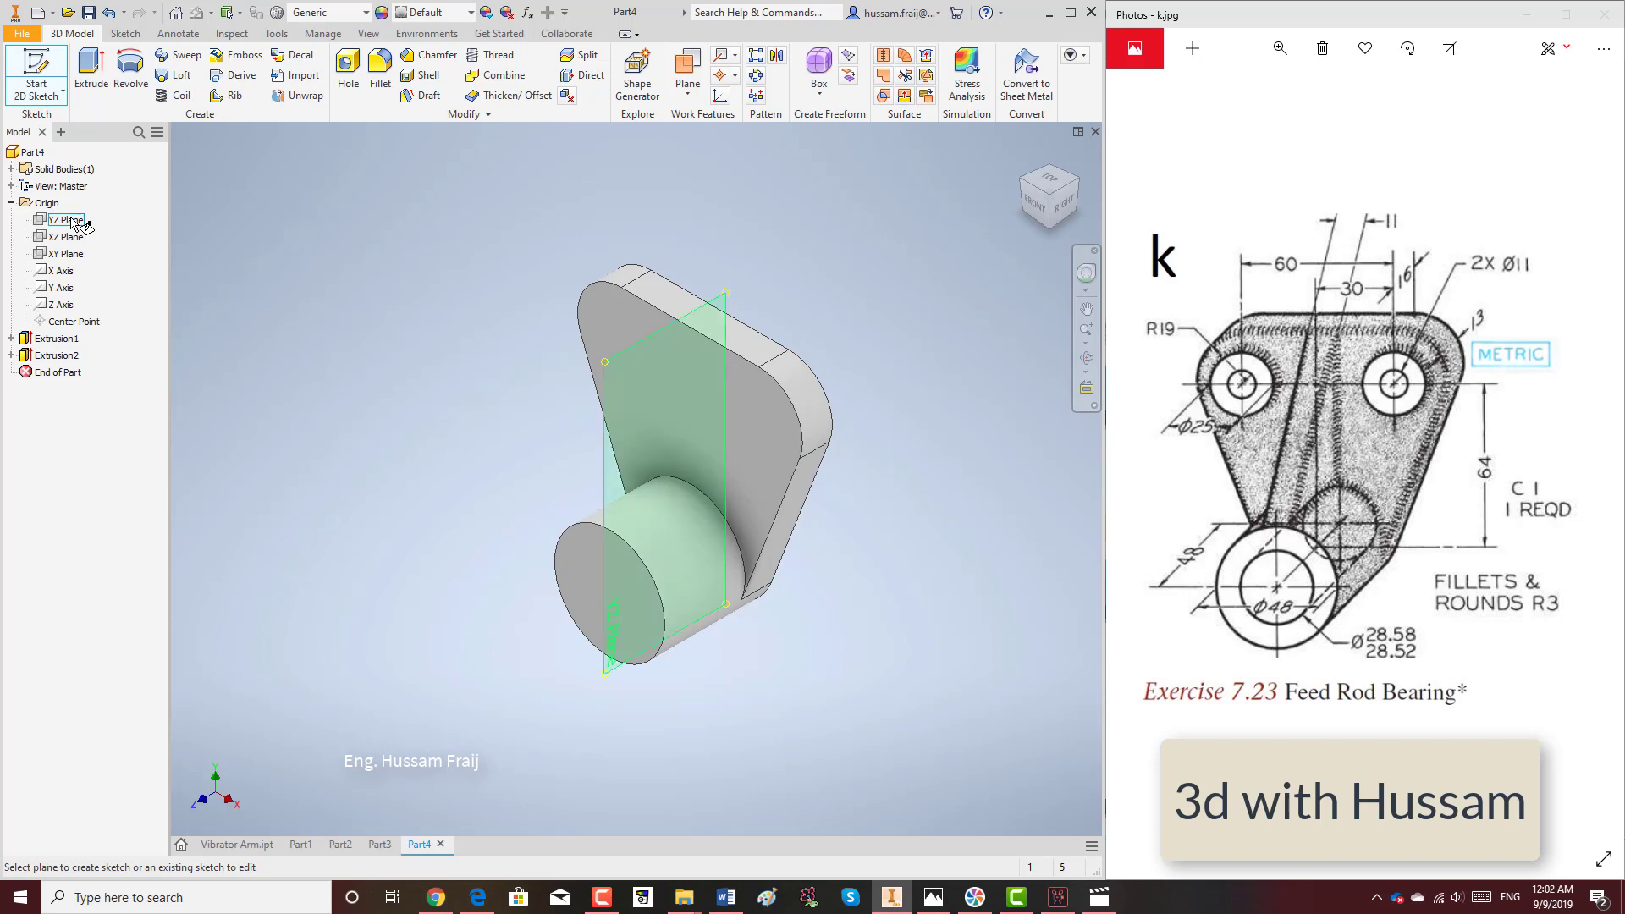
pyautogui.rightClick(789, 239)
pyautogui.press('Escape')
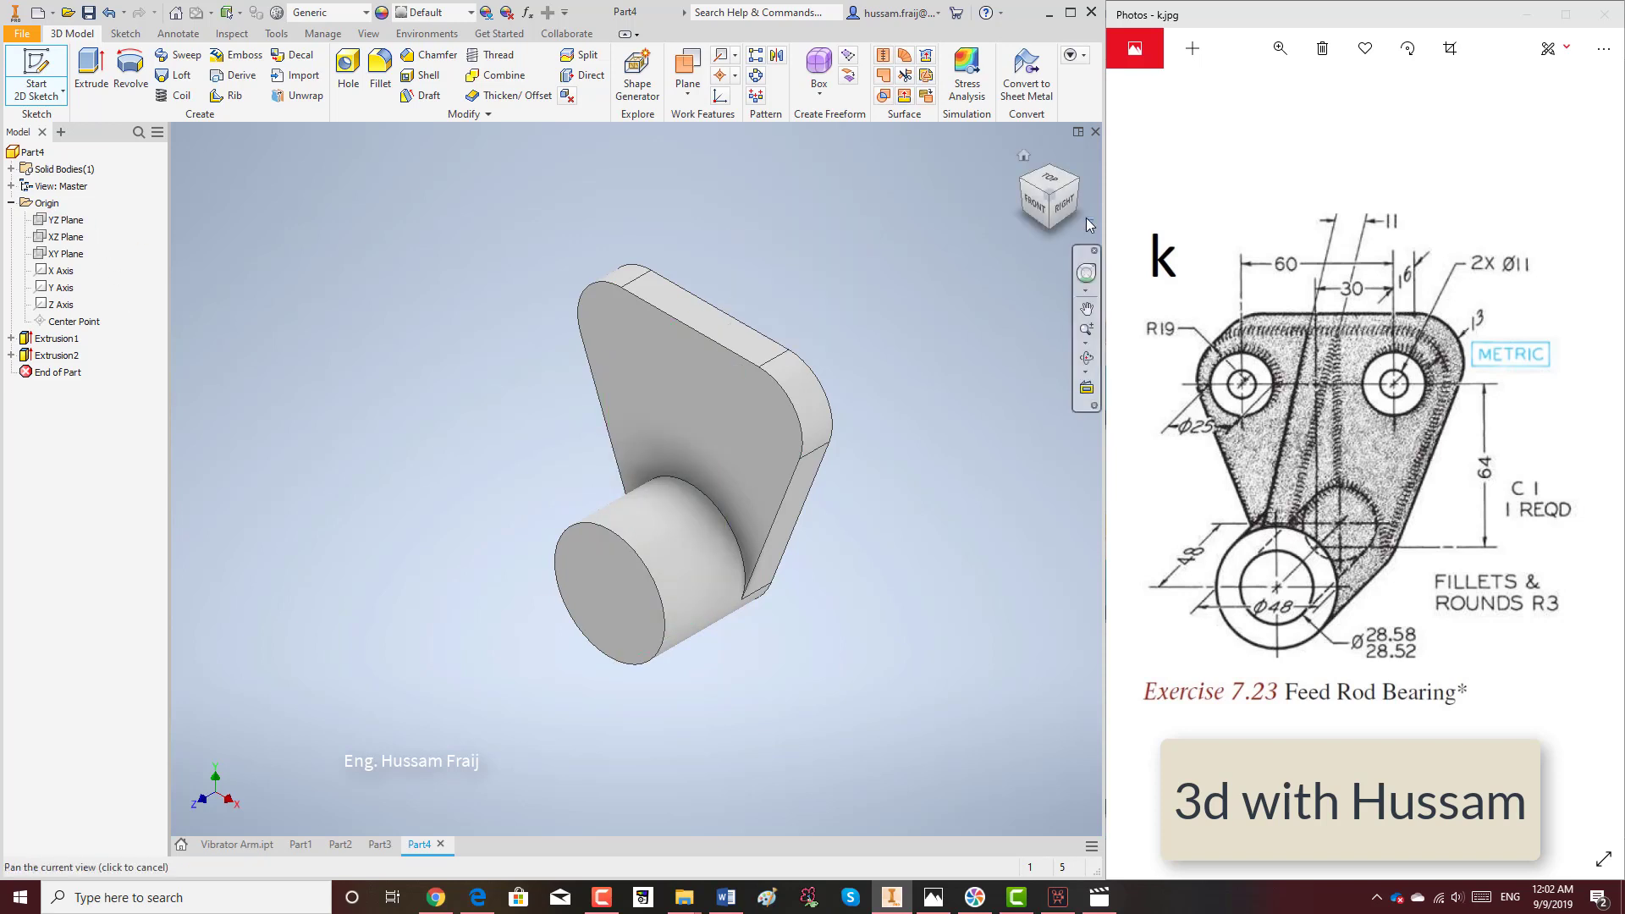
pyautogui.click(1065, 208)
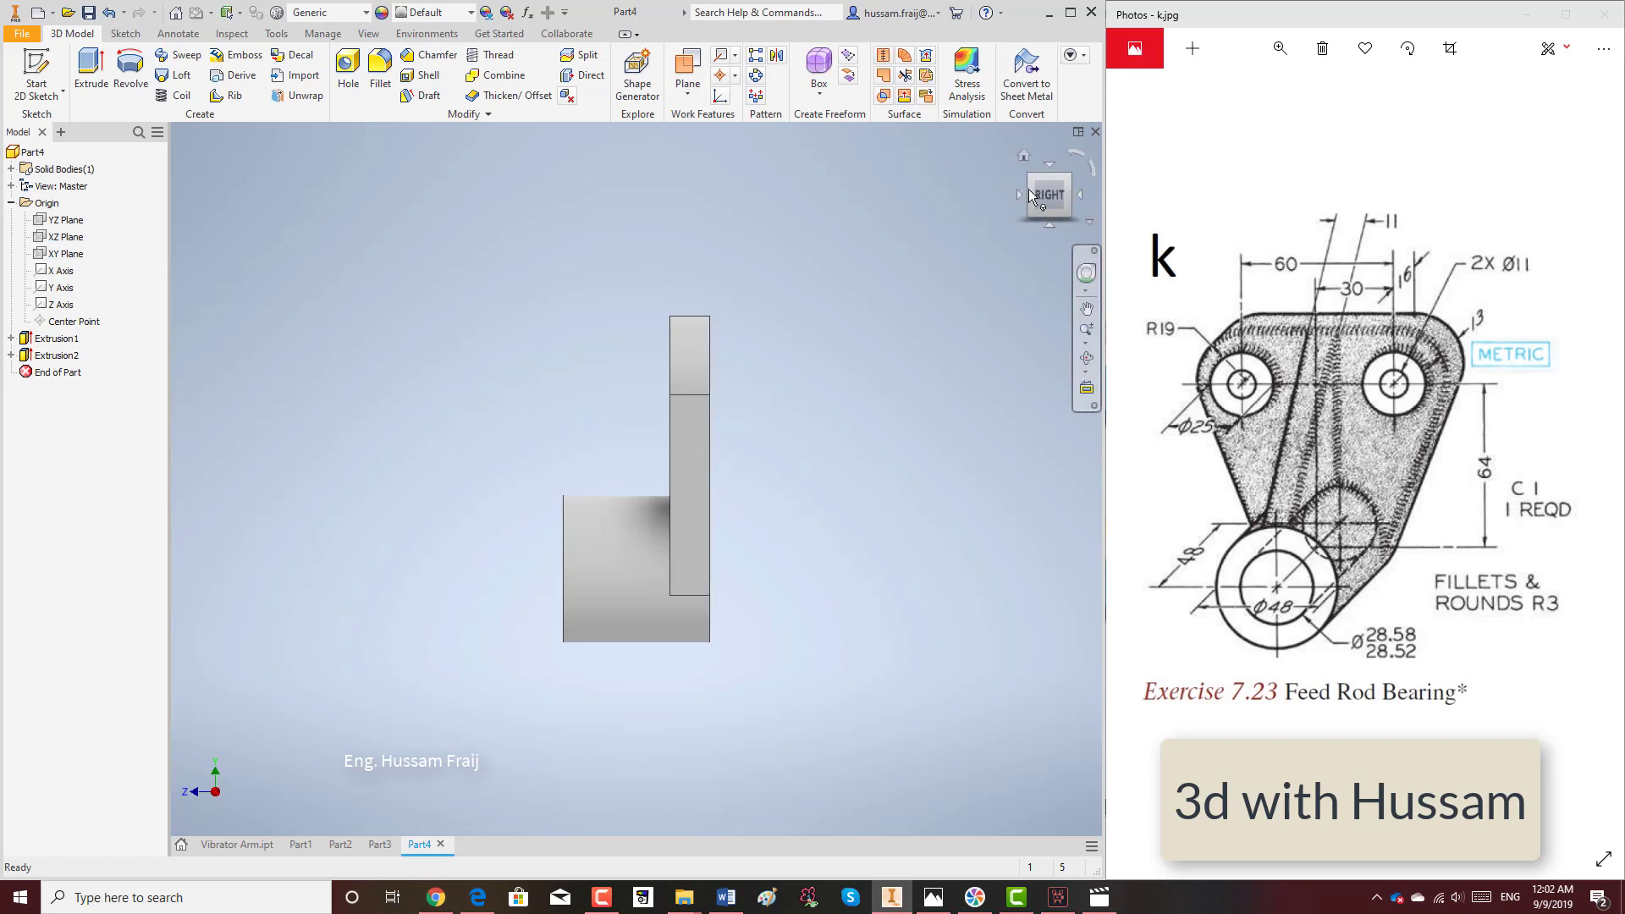
pyautogui.click(1086, 357)
pyautogui.moveTo(736, 367); pyautogui.dragTo(787, 509)
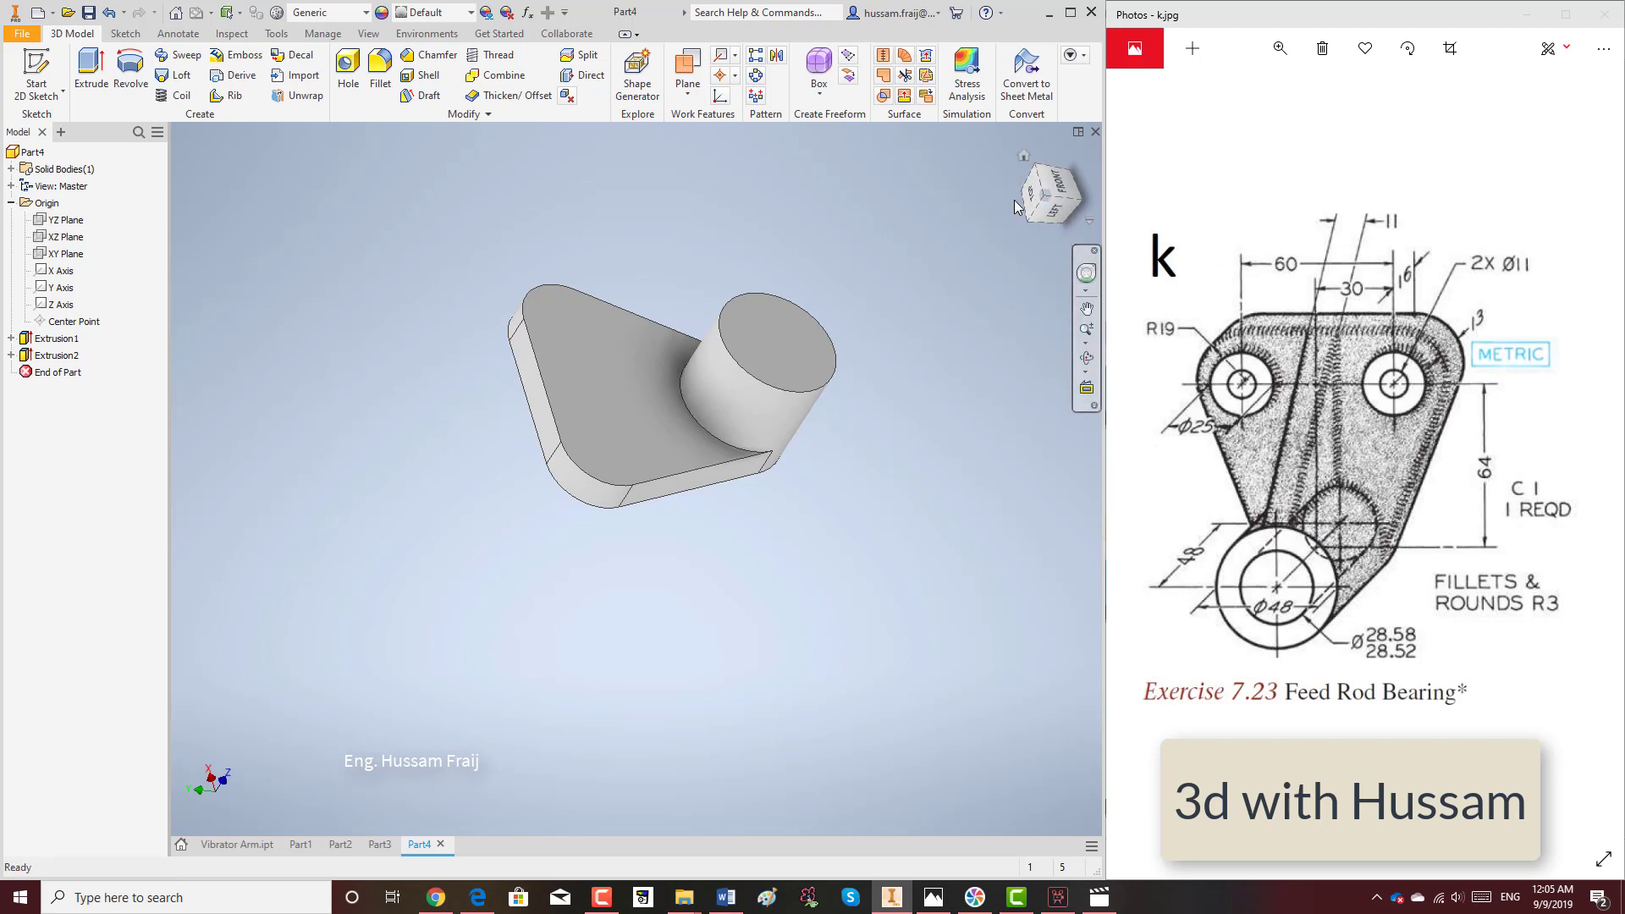
pyautogui.press('F2')
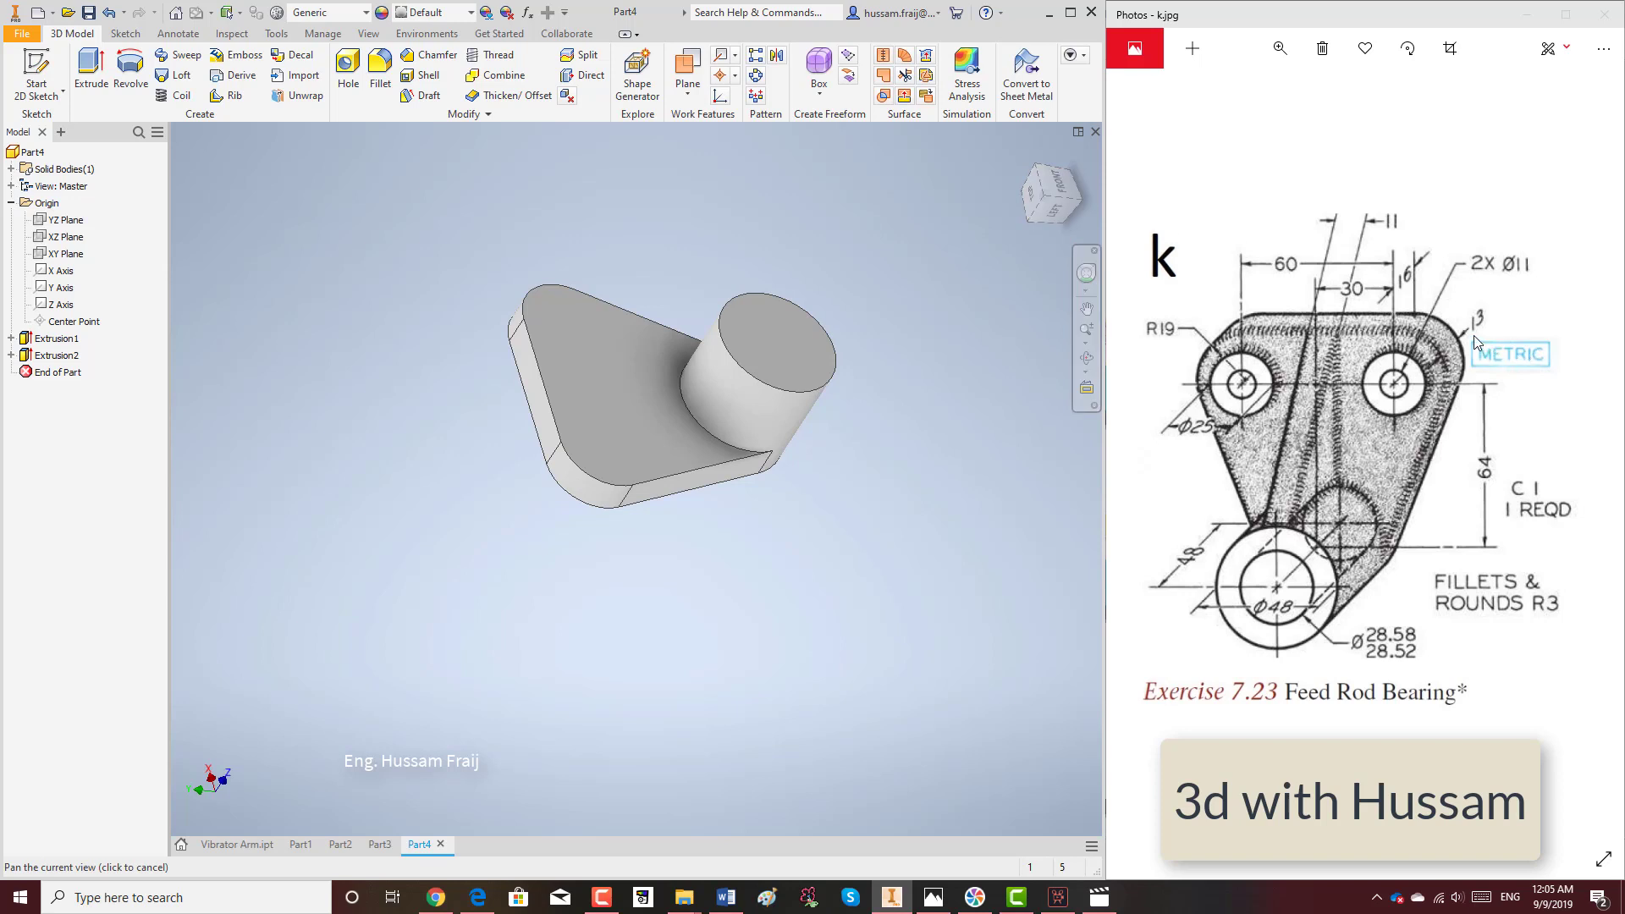
pyautogui.press('Escape')
# Start a sketch on the YZ Plane and draw the sloped rib line plus a vertical edge.
pyautogui.click(74, 222)
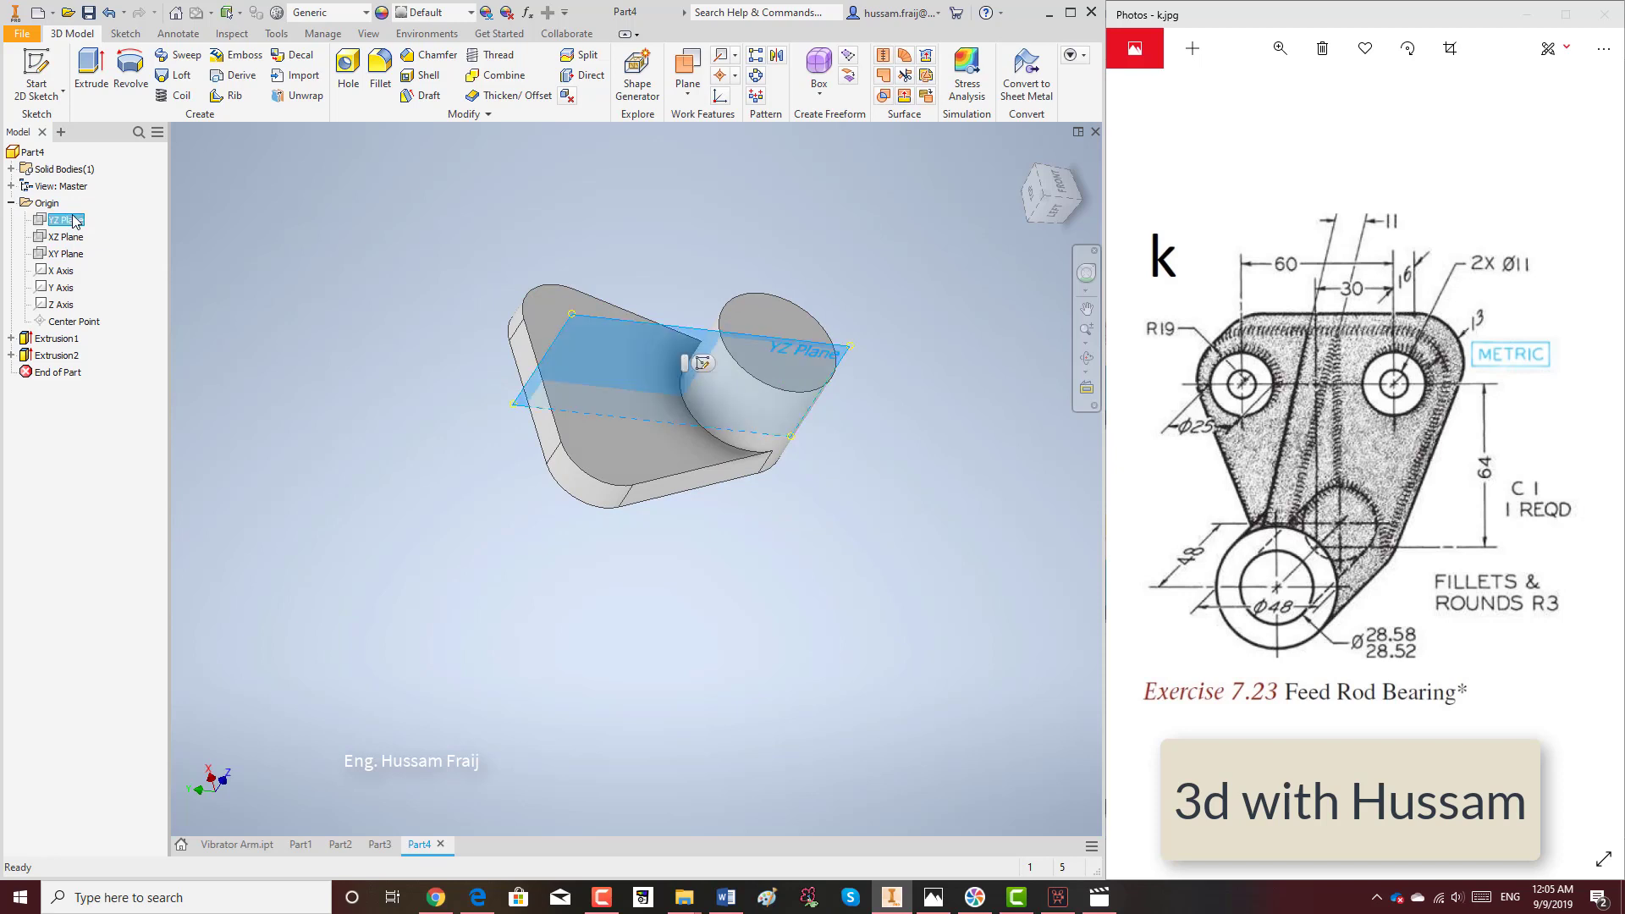
pyautogui.click(38, 85)
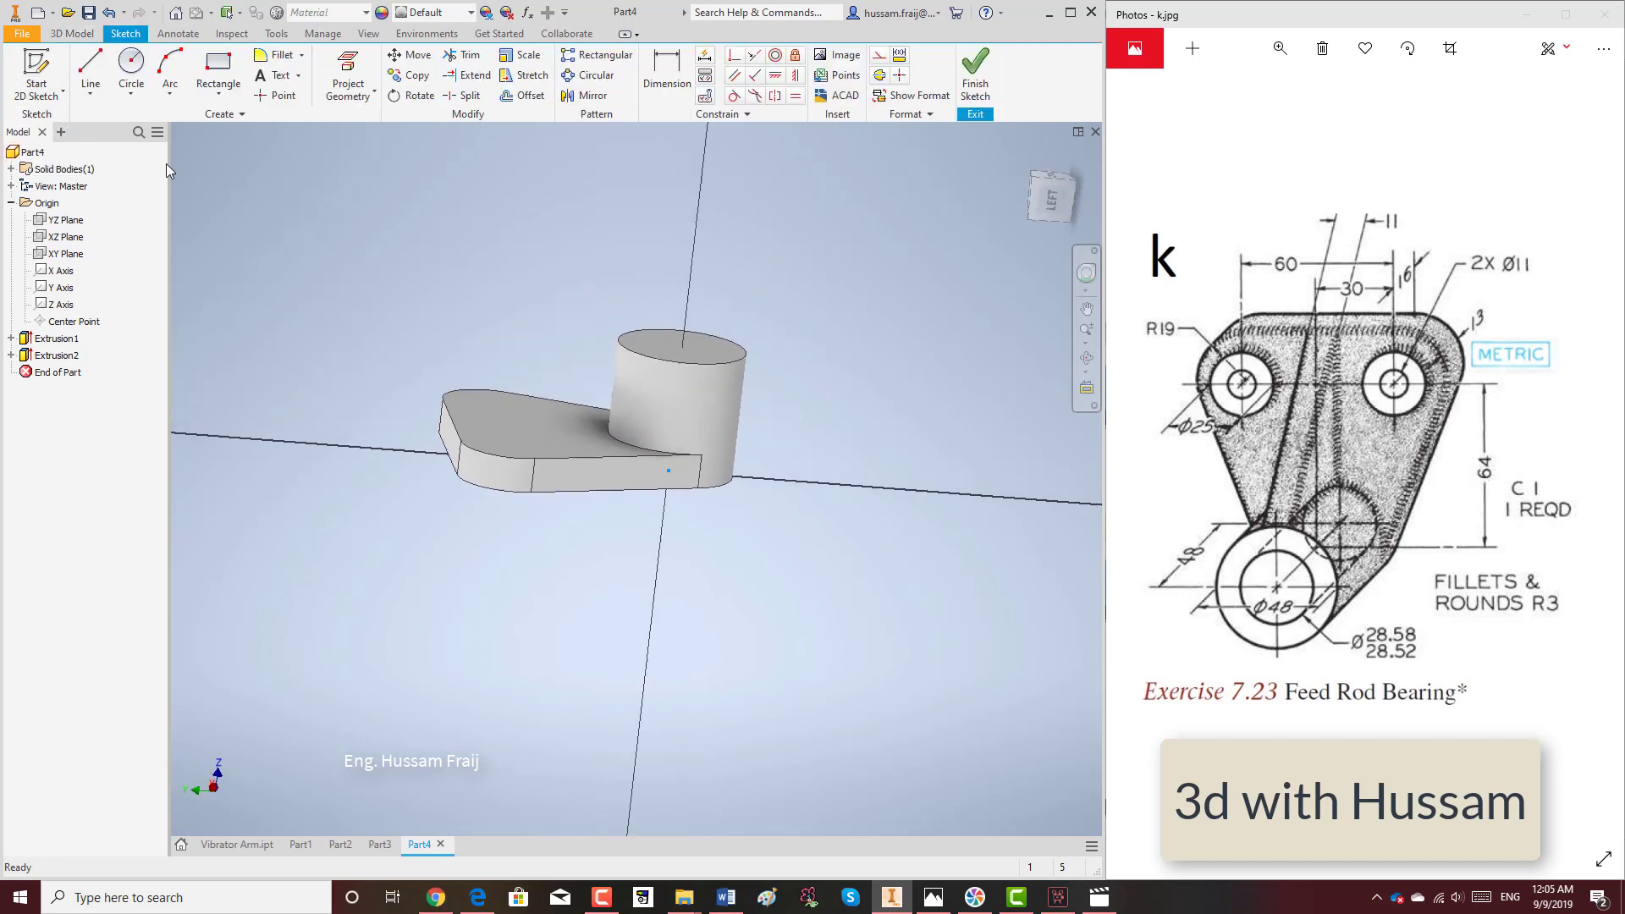
pyautogui.press('l')
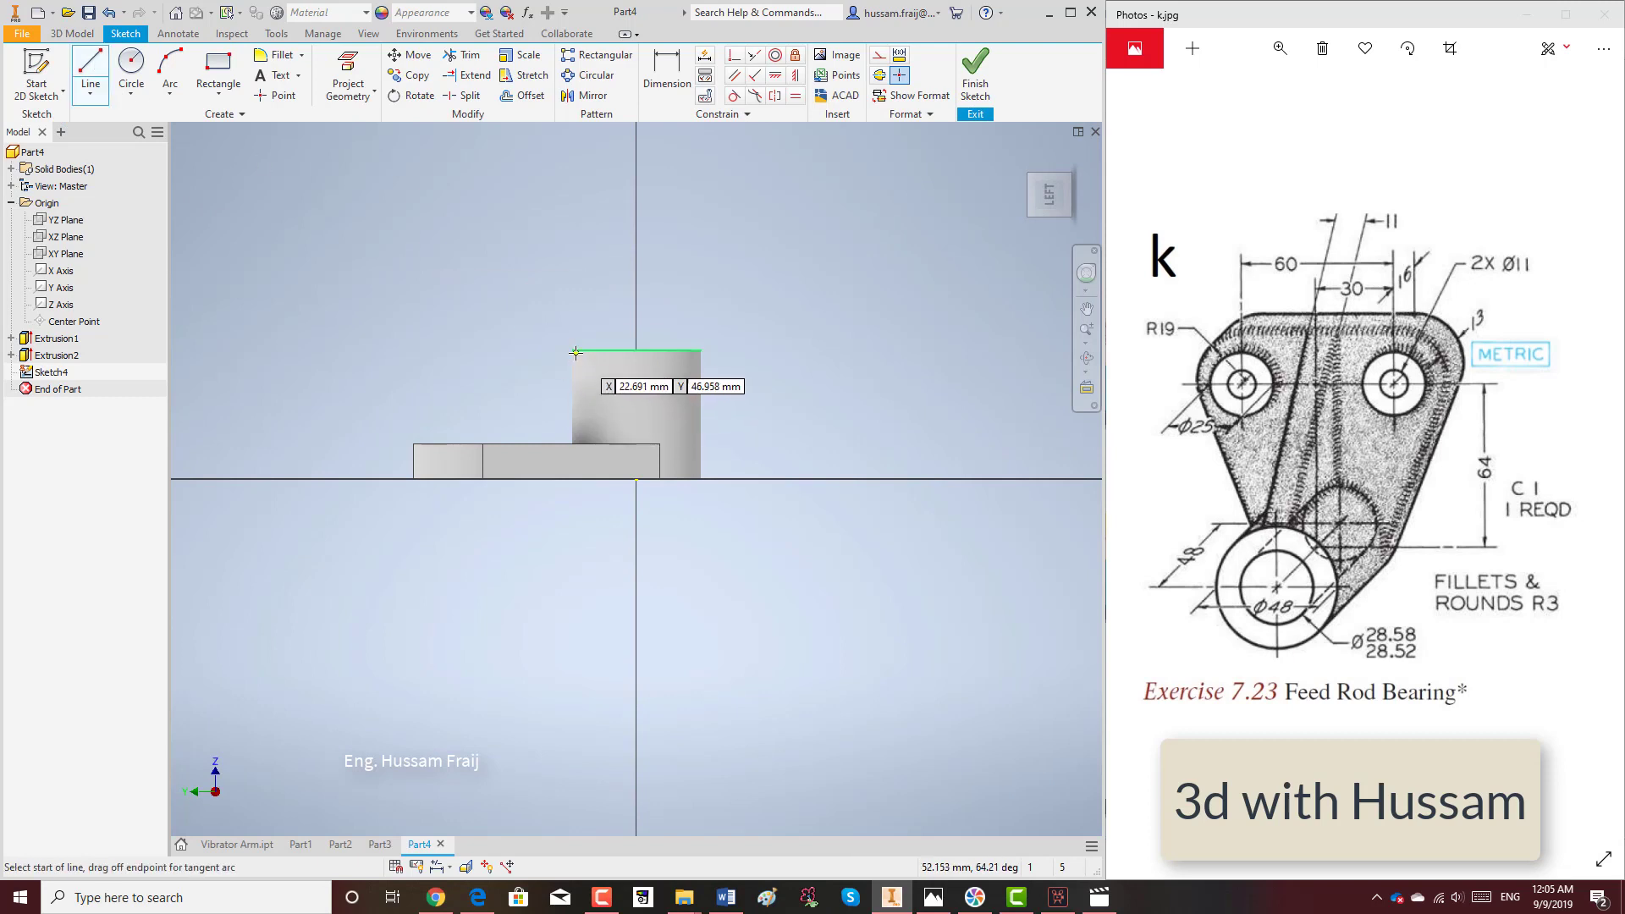
pyautogui.click(572, 350)
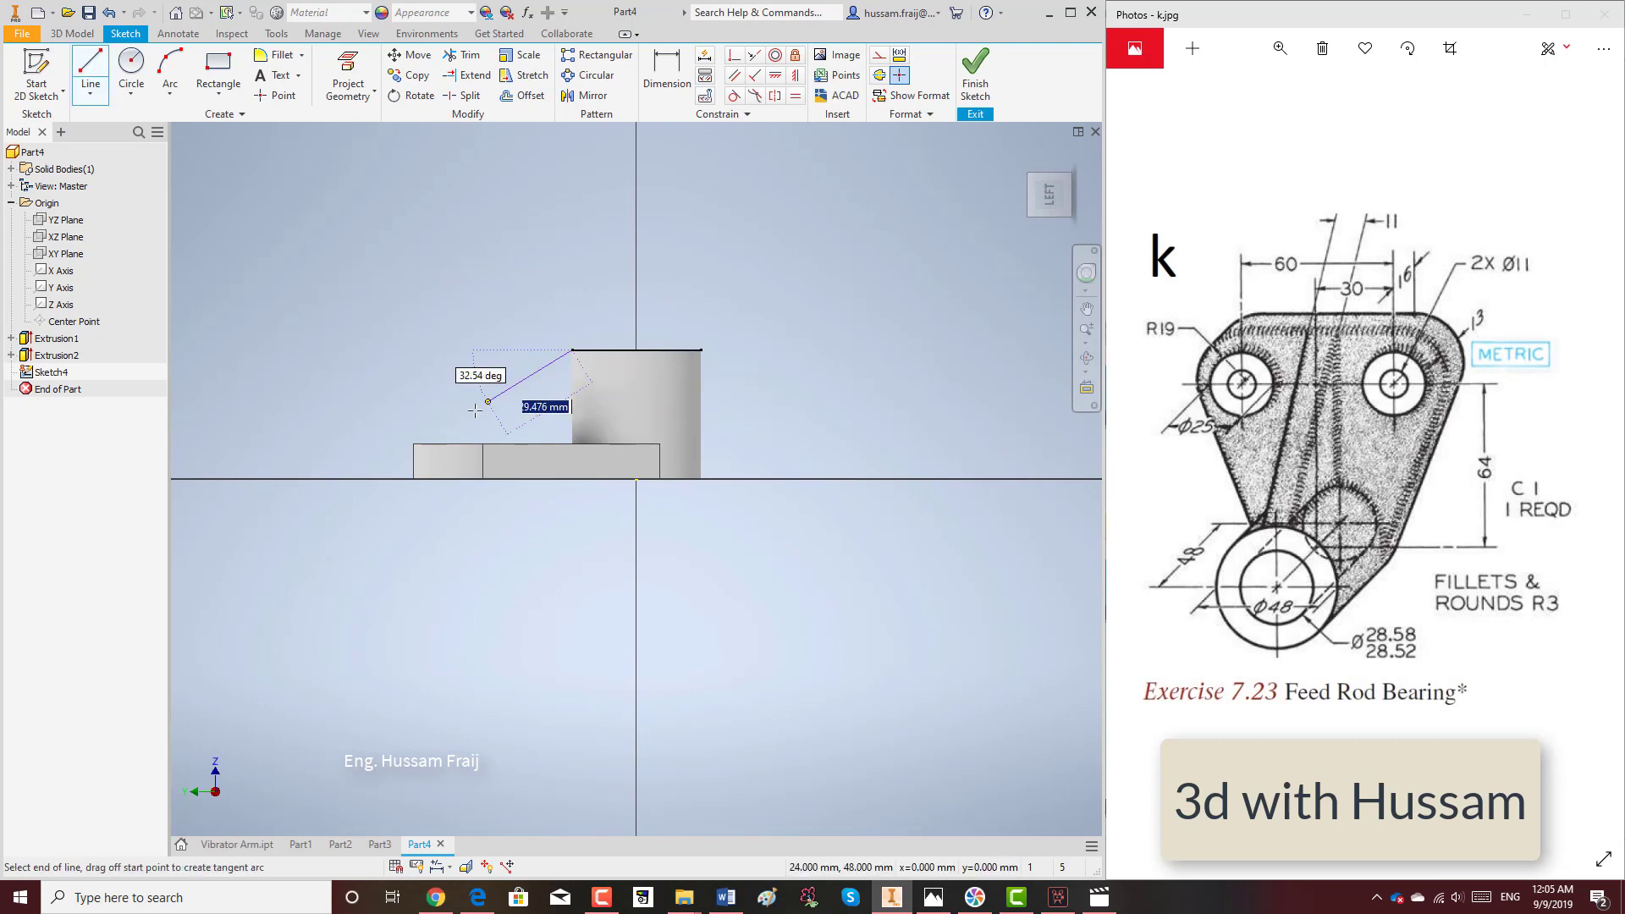
pyautogui.click(413, 442)
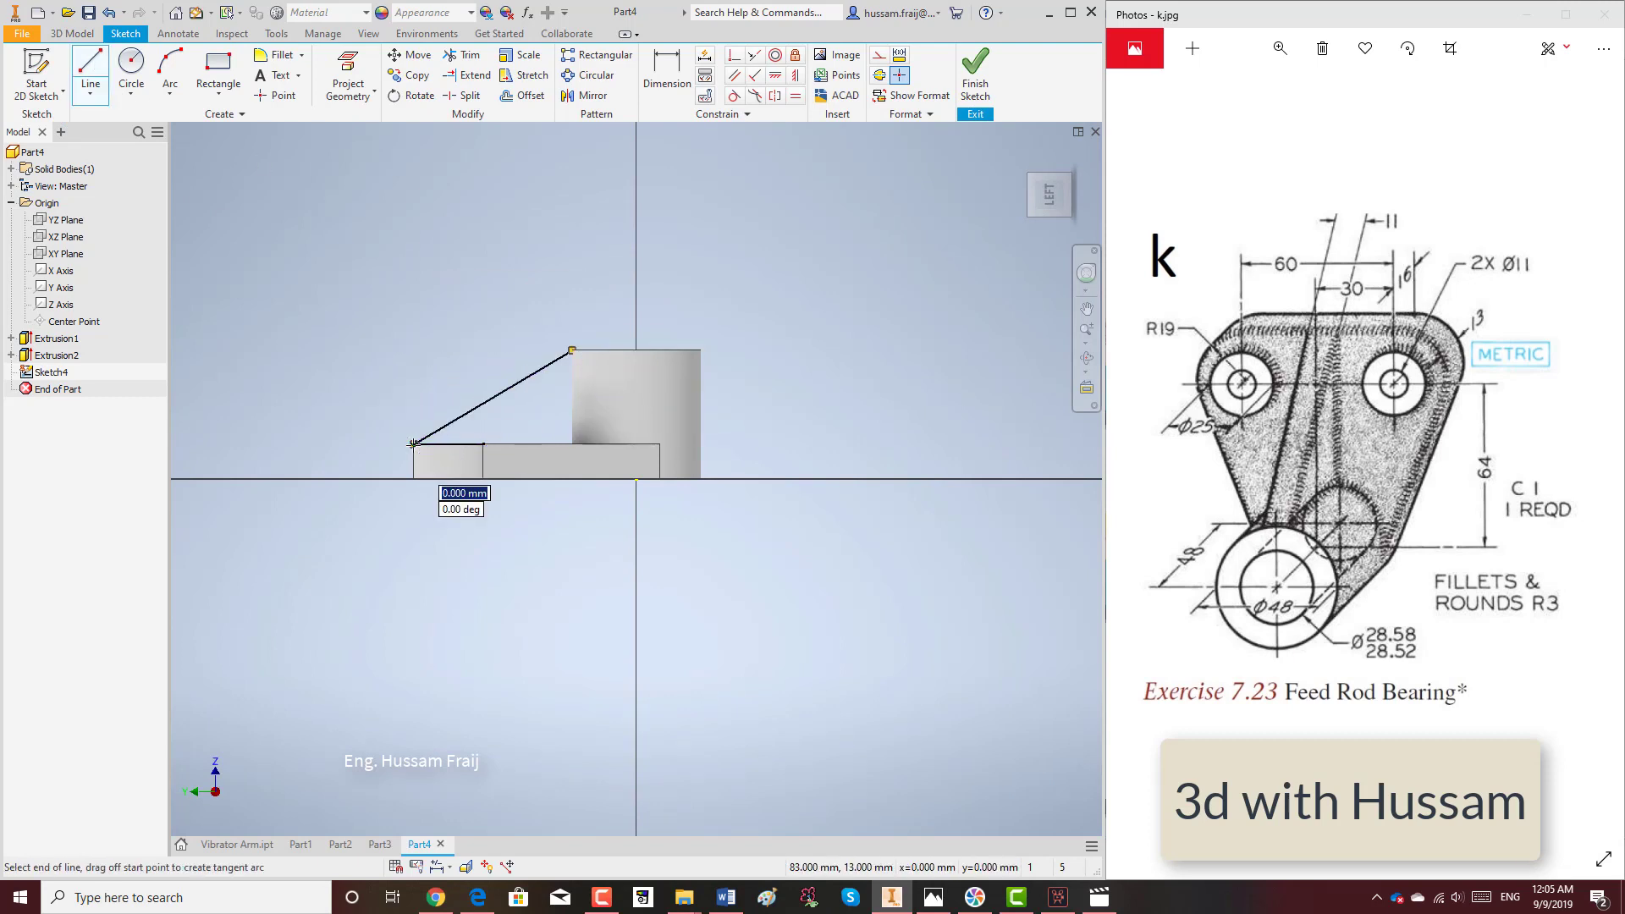
pyautogui.press('Escape')
pyautogui.click(572, 443)
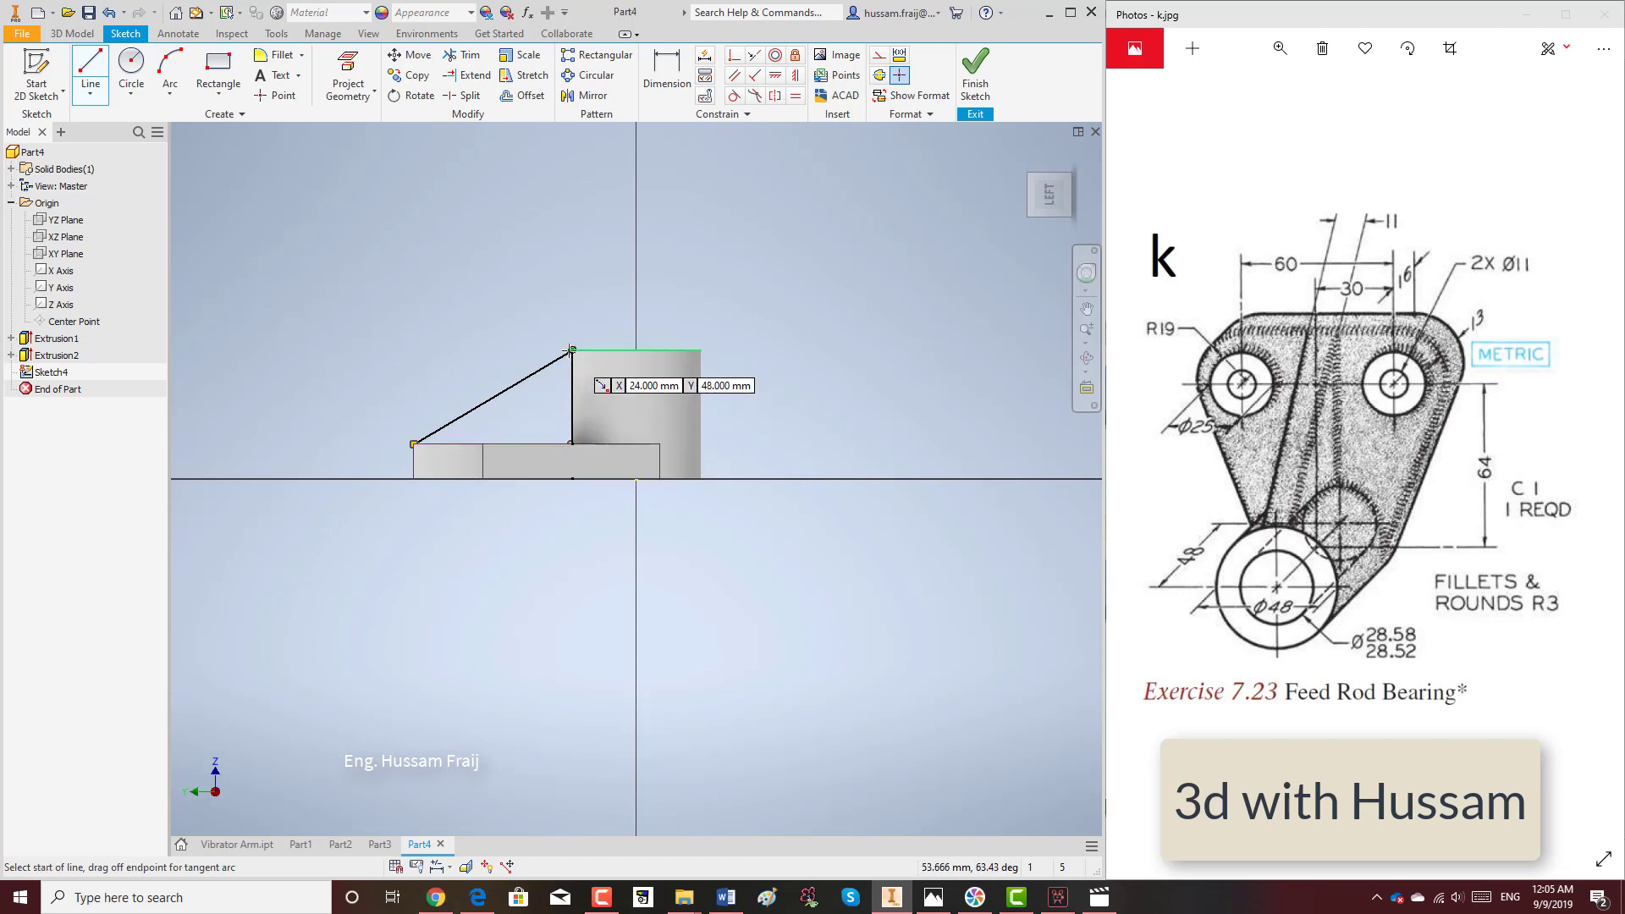
pyautogui.click(572, 349)
pyautogui.rightClick(727, 290)
pyautogui.click(813, 290)
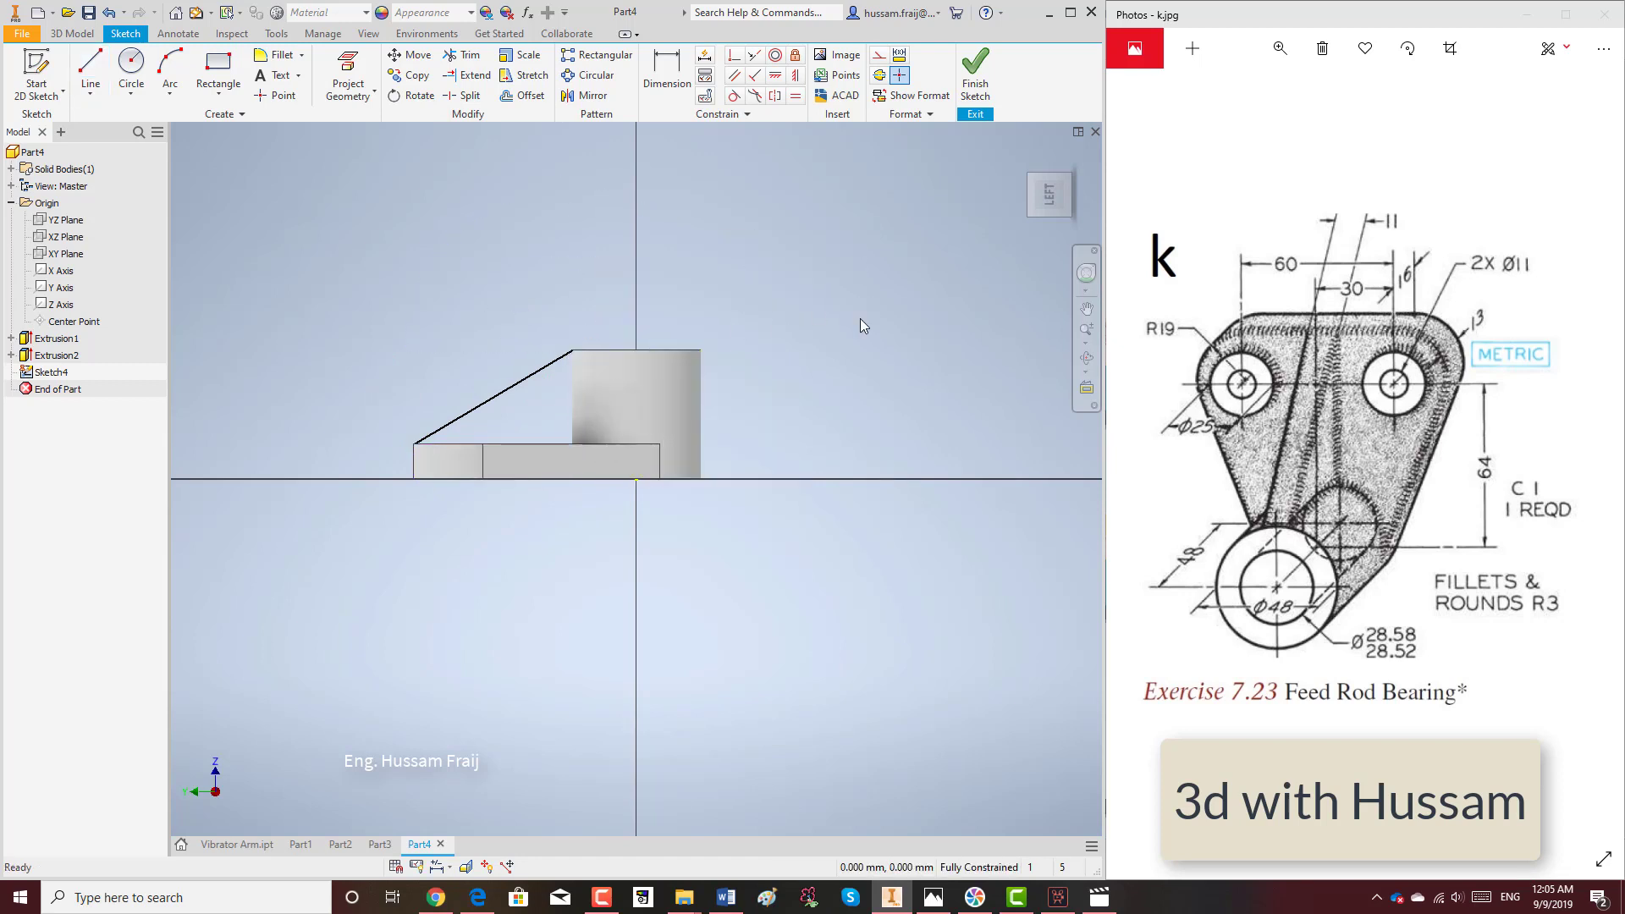
# Switch the visual style to Wireframe and view the part from the Left.
pyautogui.click(1087, 357)
pyautogui.moveTo(668, 456); pyautogui.dragTo(773, 388)
pyautogui.rightClick(773, 398)
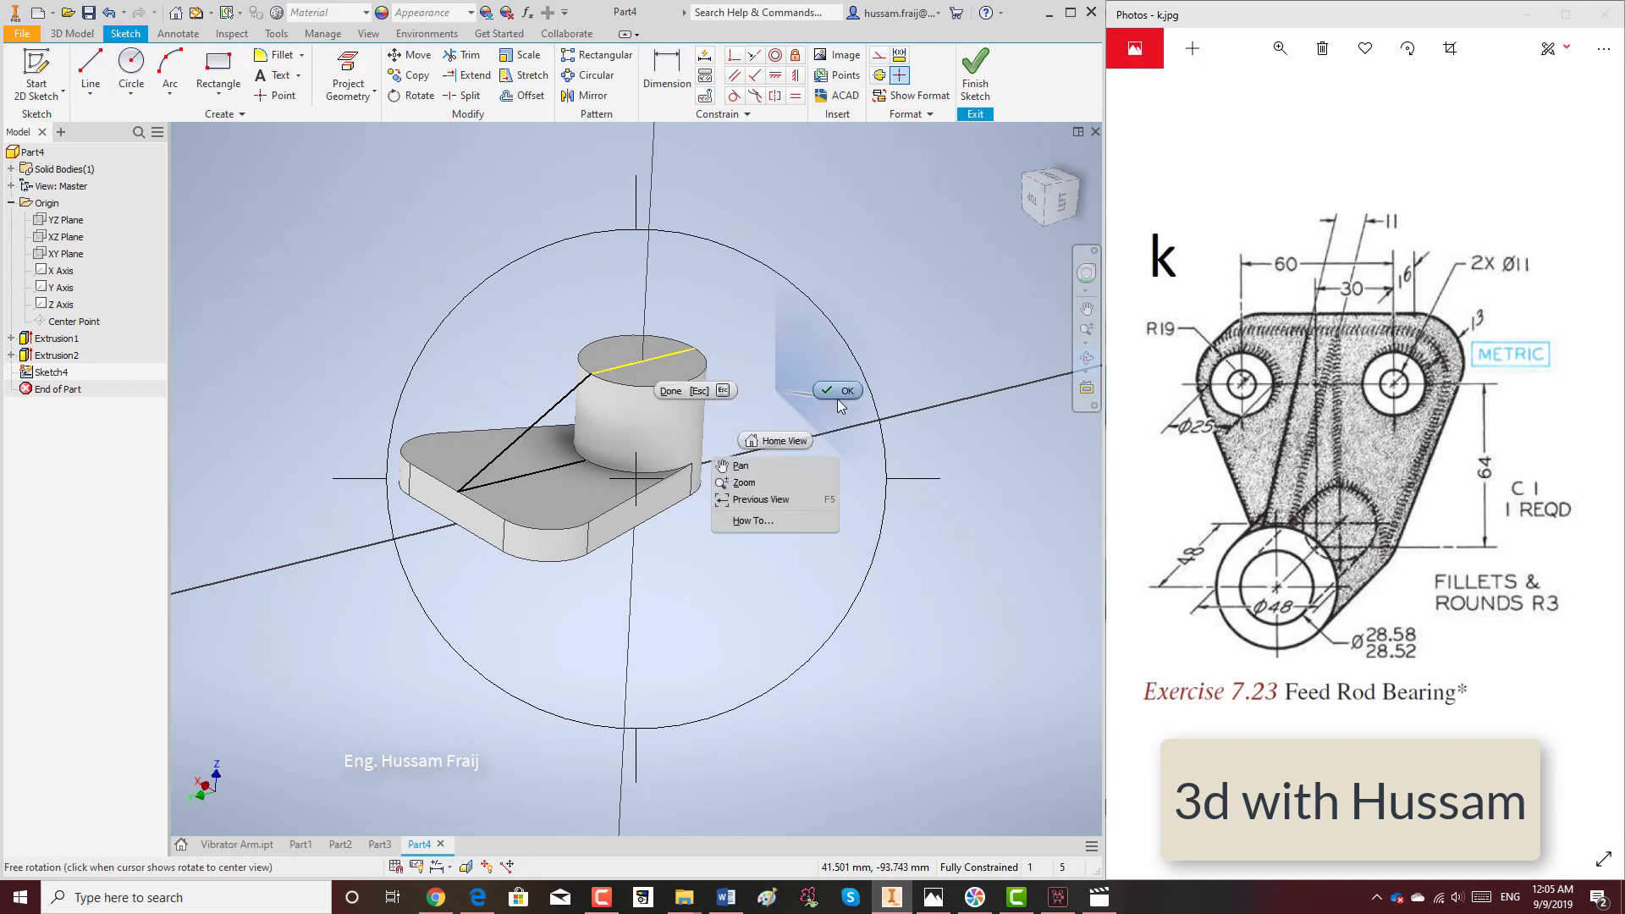
pyautogui.press('Escape')
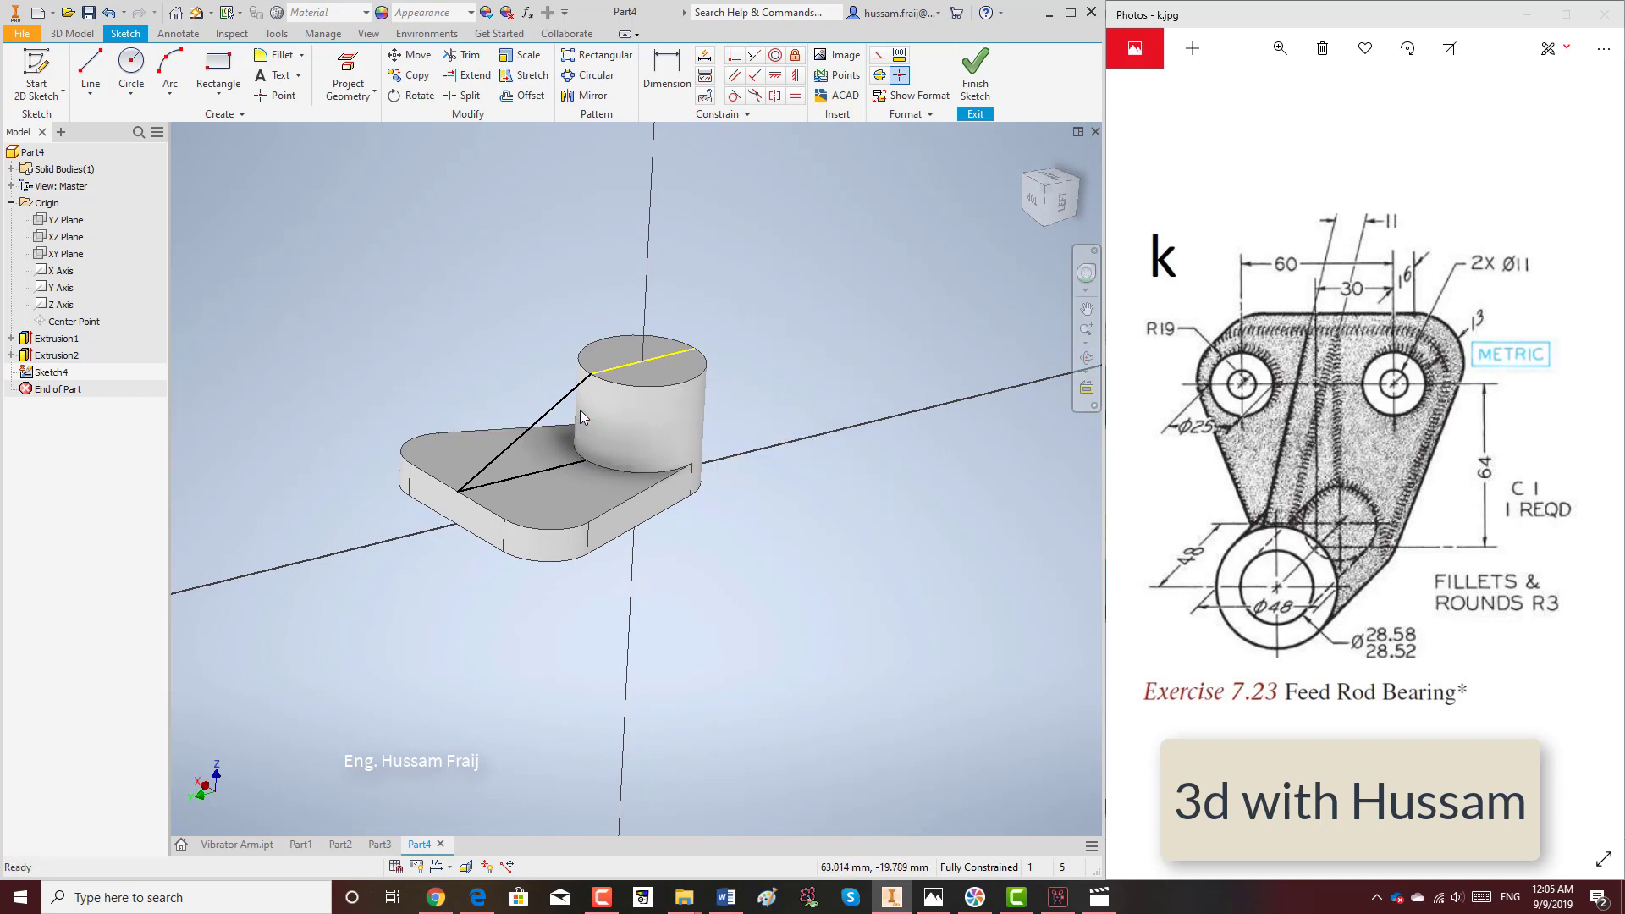
pyautogui.scroll(3, 572, 395)
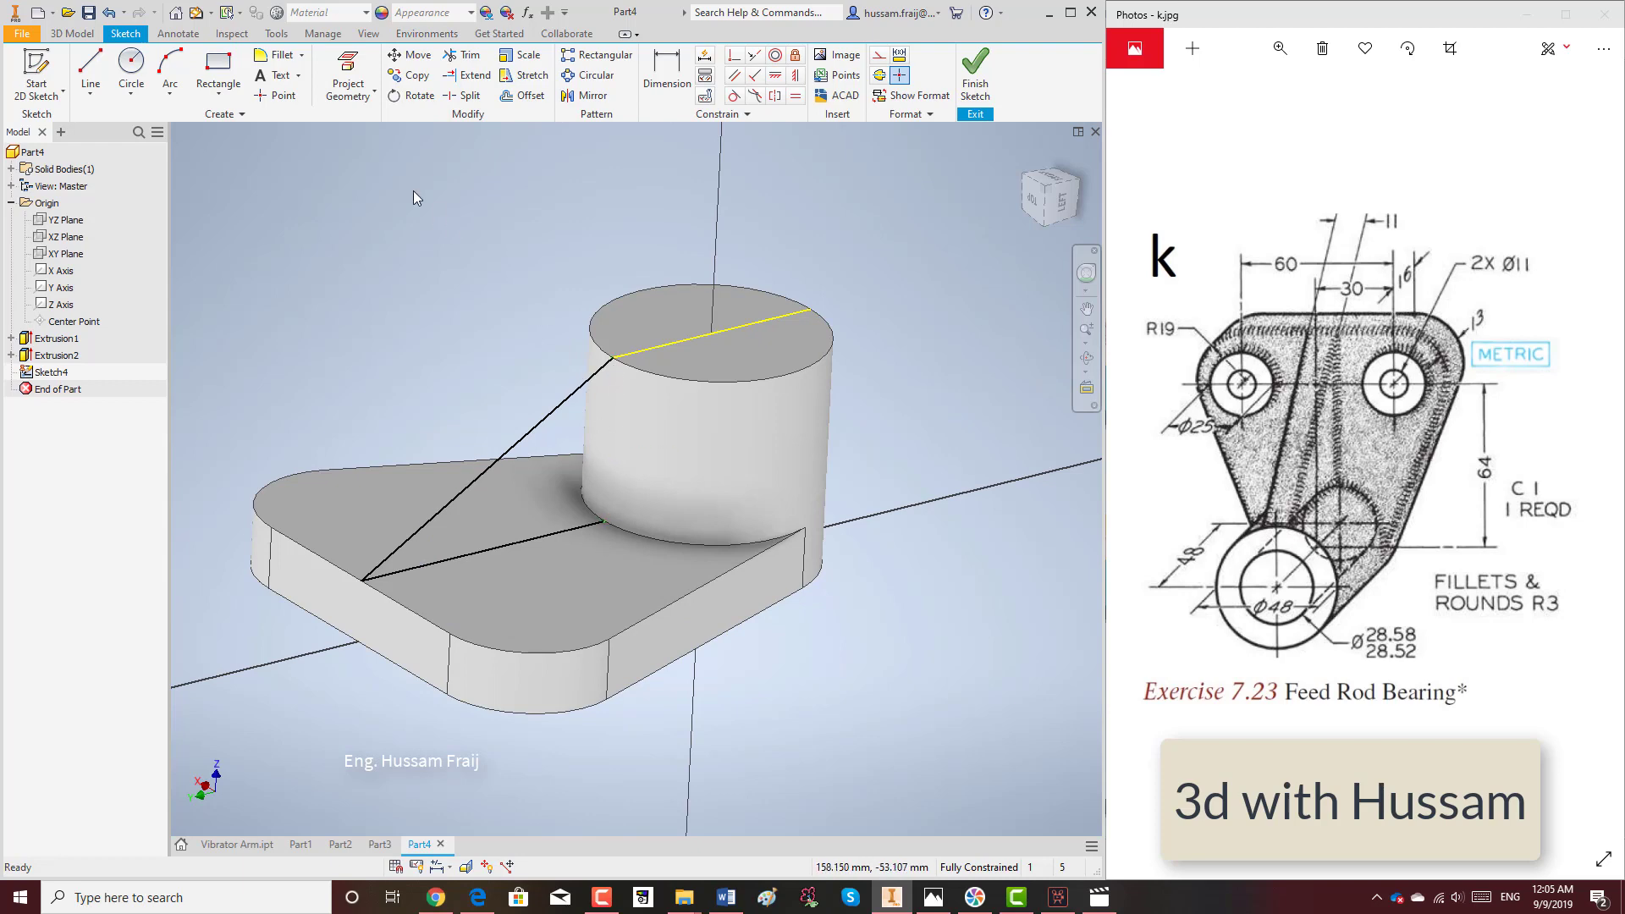
pyautogui.click(369, 34)
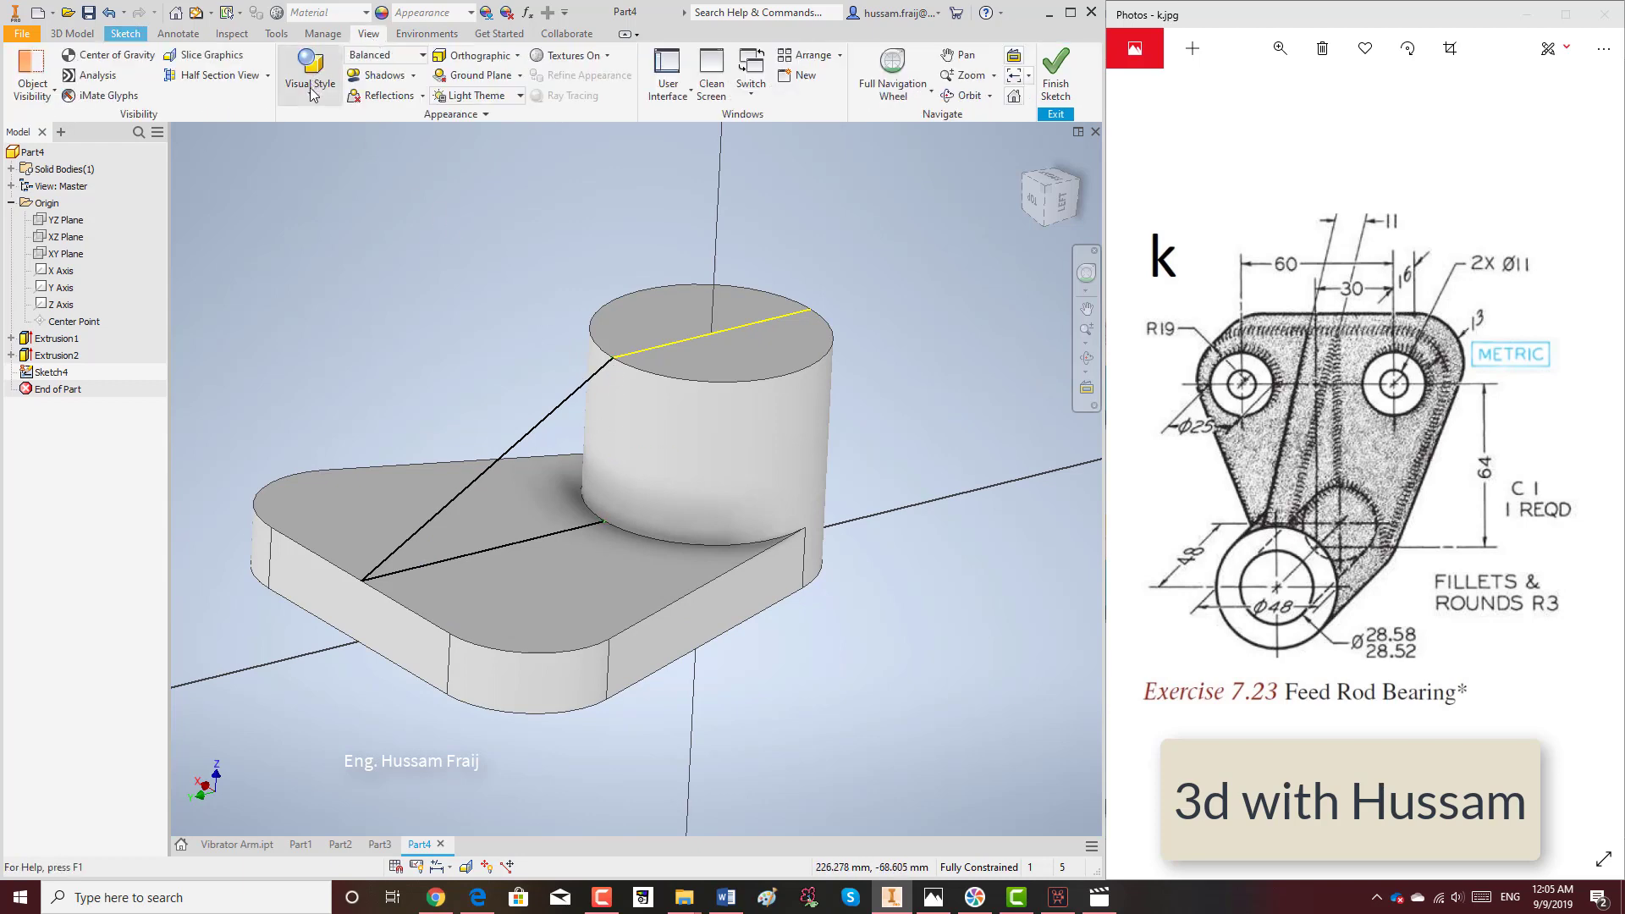
pyautogui.click(310, 72)
pyautogui.click(211, 259)
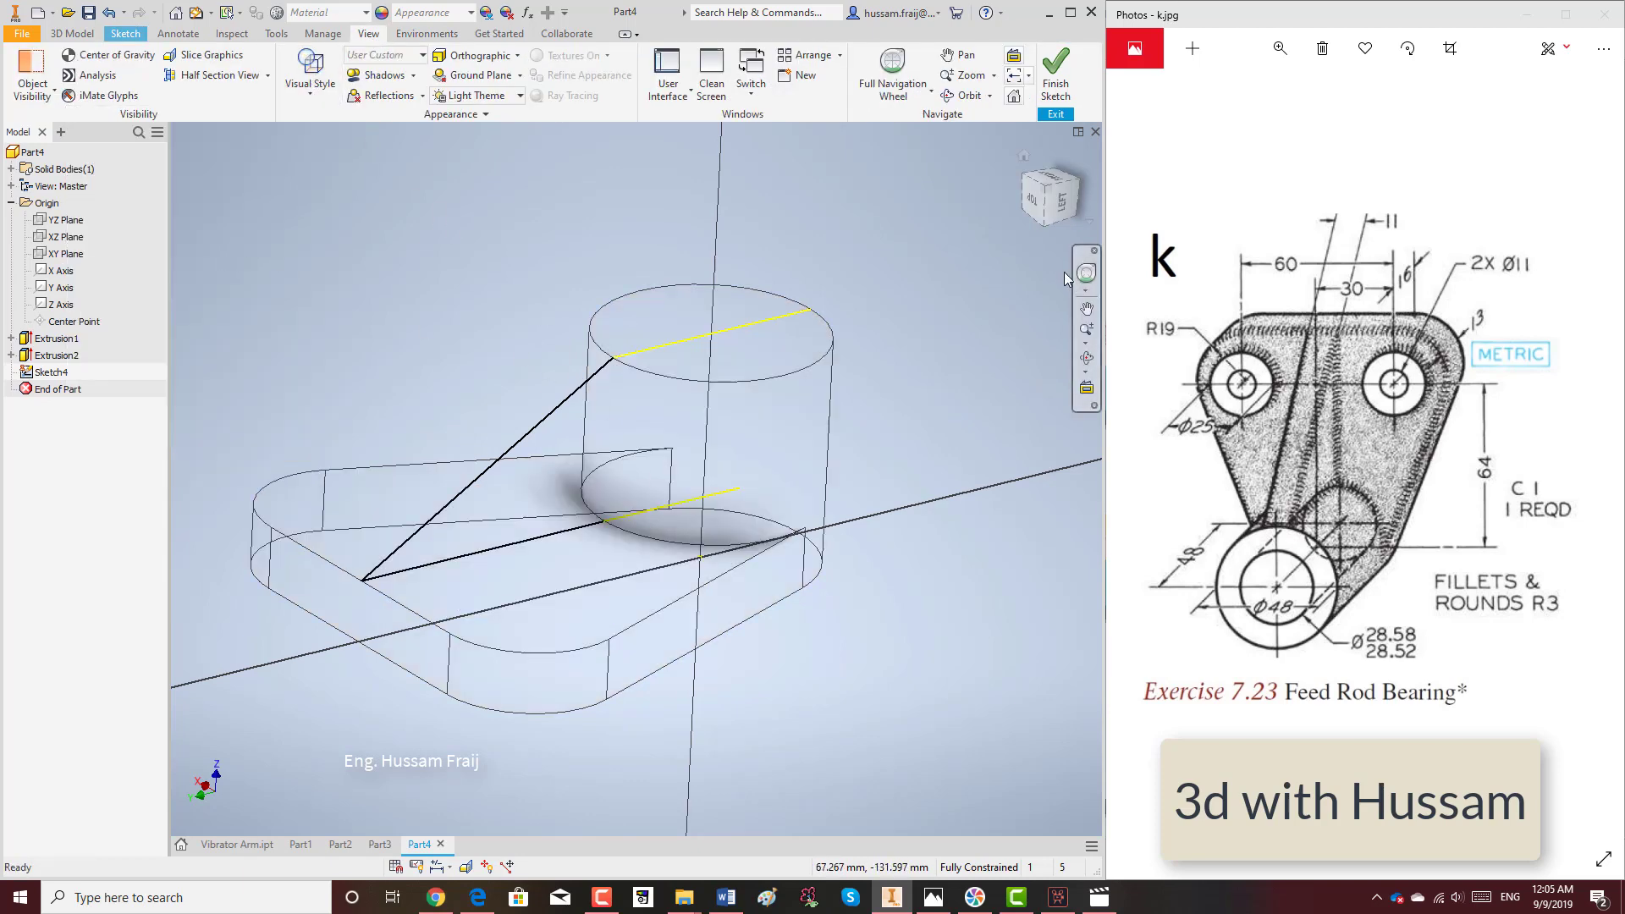
pyautogui.click(1062, 203)
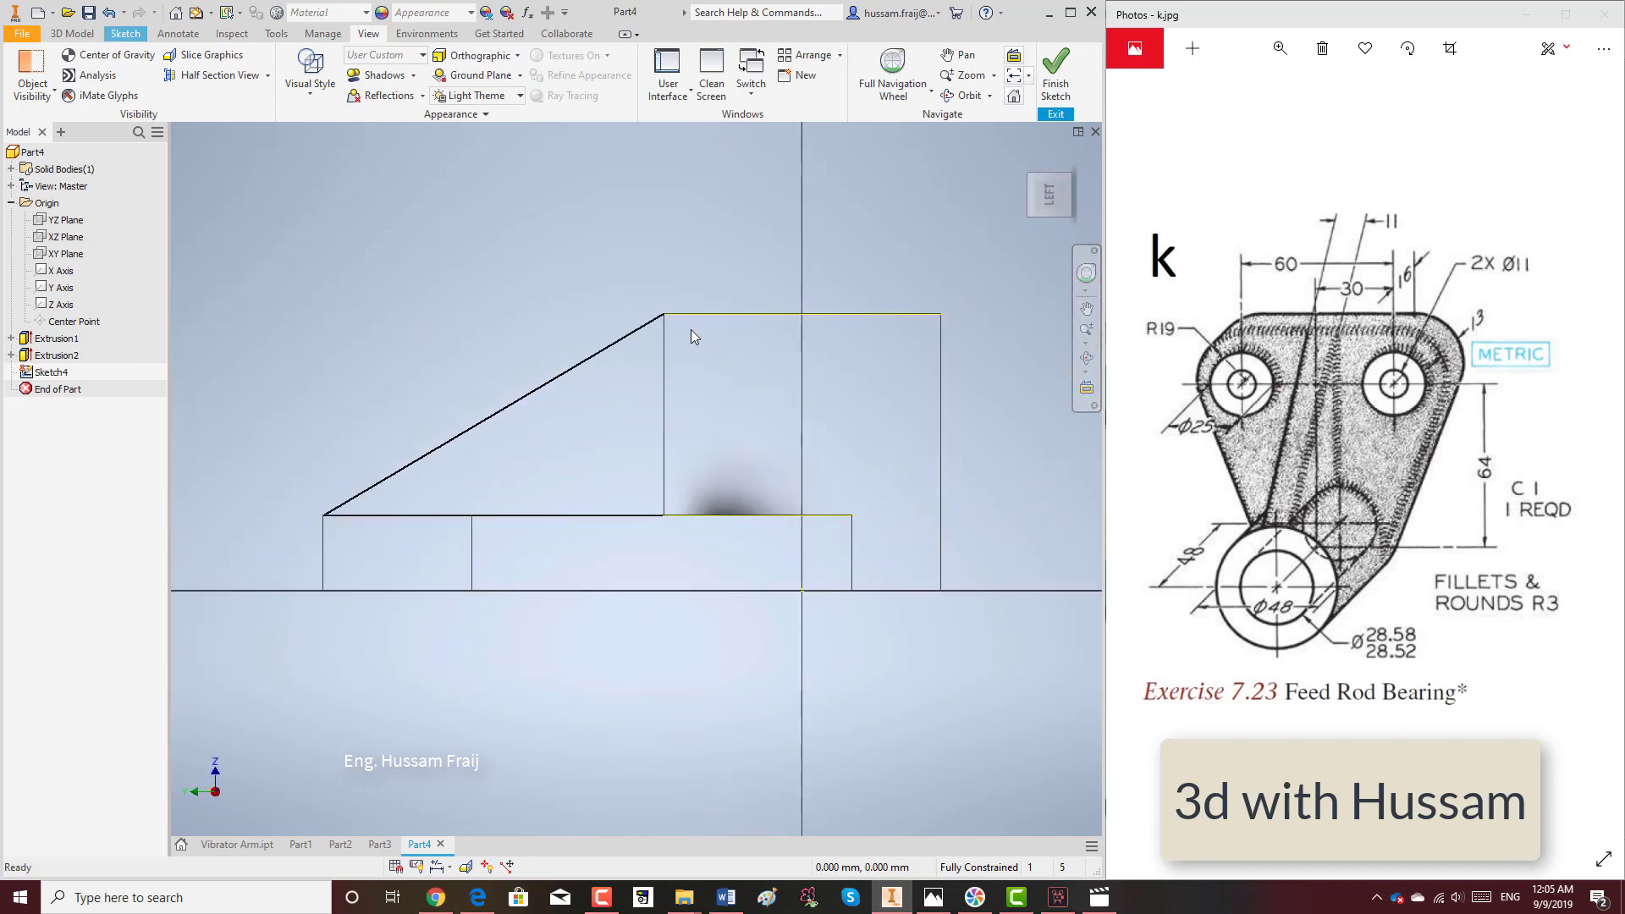
# Draw a vertical line through the triangle and extend its top edge across to it.
pyautogui.click(127, 34)
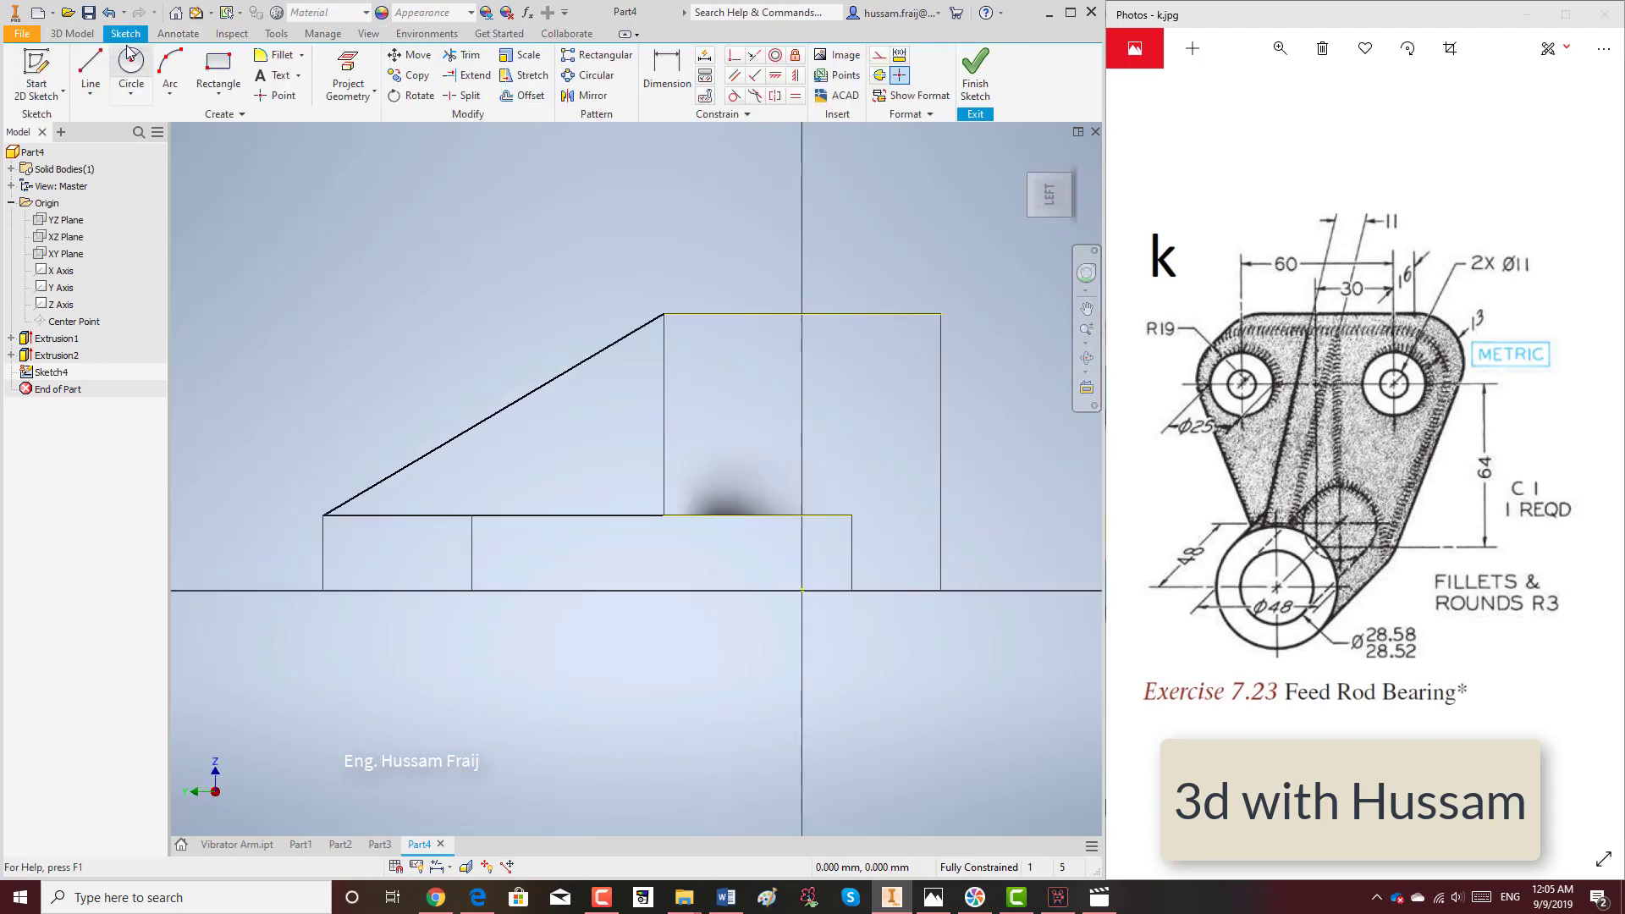
pyautogui.click(91, 67)
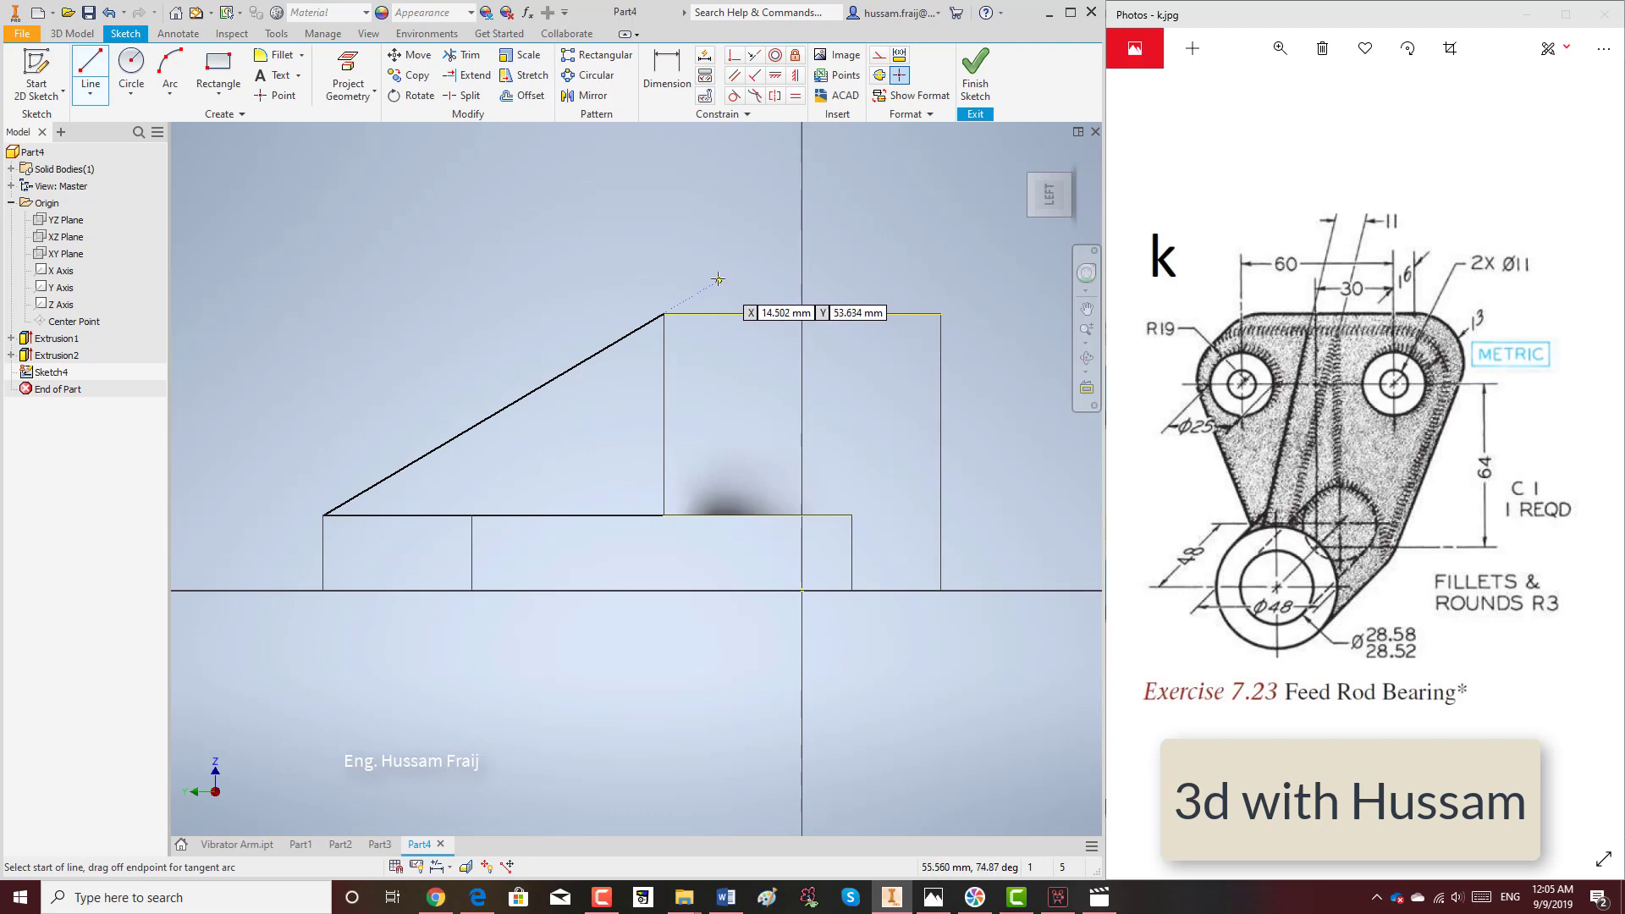
pyautogui.click(720, 280)
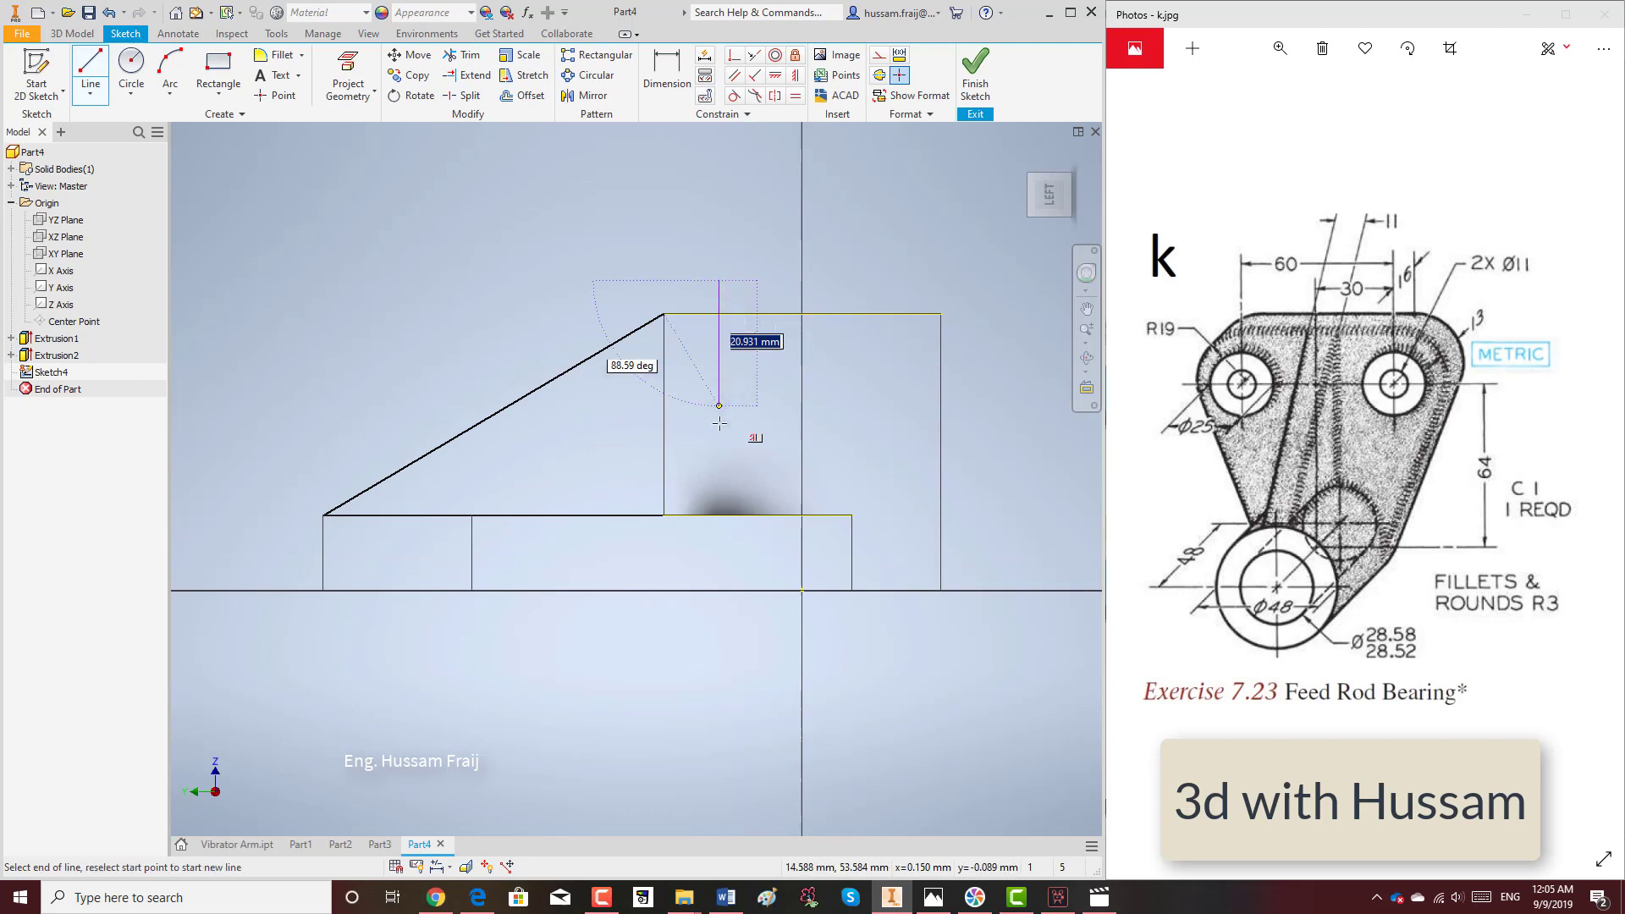
pyautogui.click(717, 549)
pyautogui.rightClick(740, 275)
pyautogui.click(736, 219)
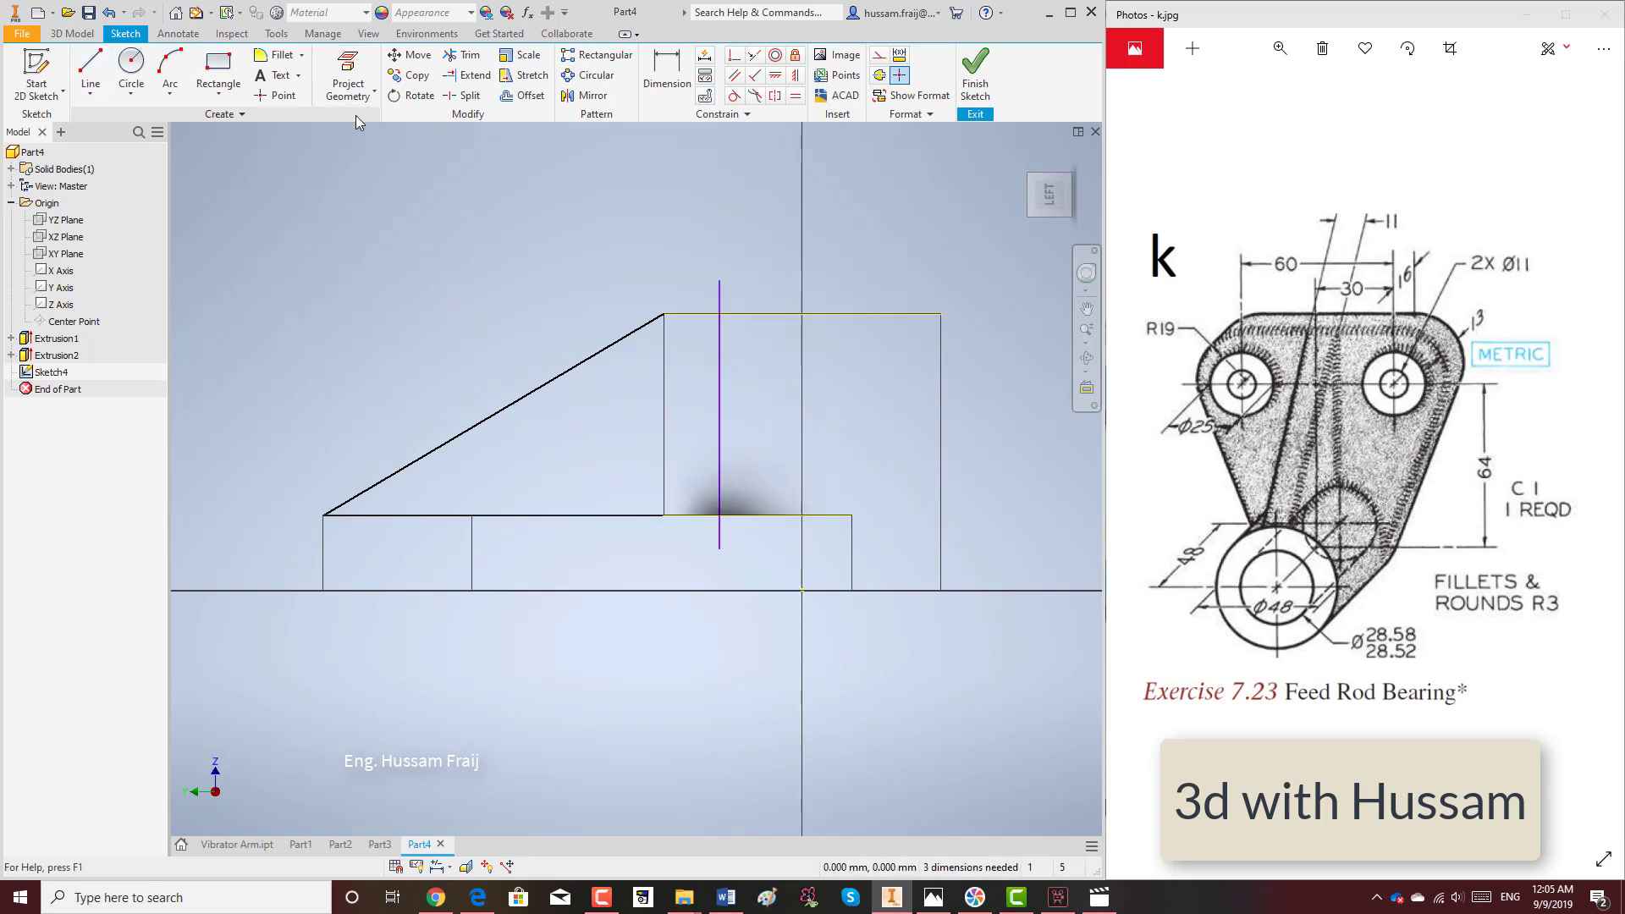
pyautogui.click(88, 68)
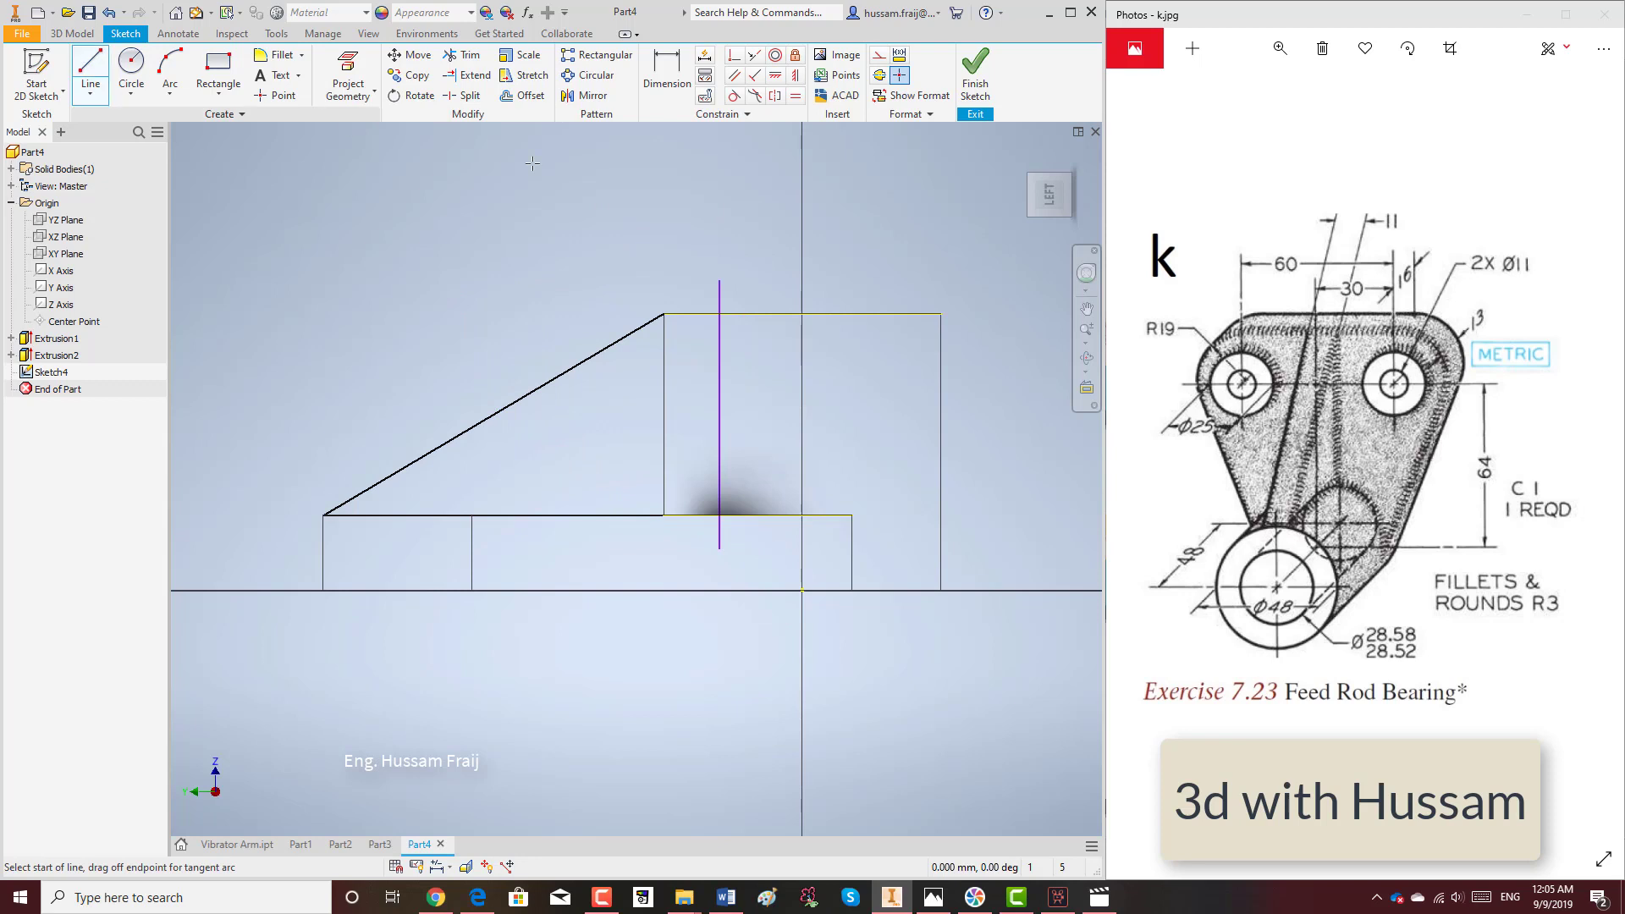
pyautogui.click(664, 314)
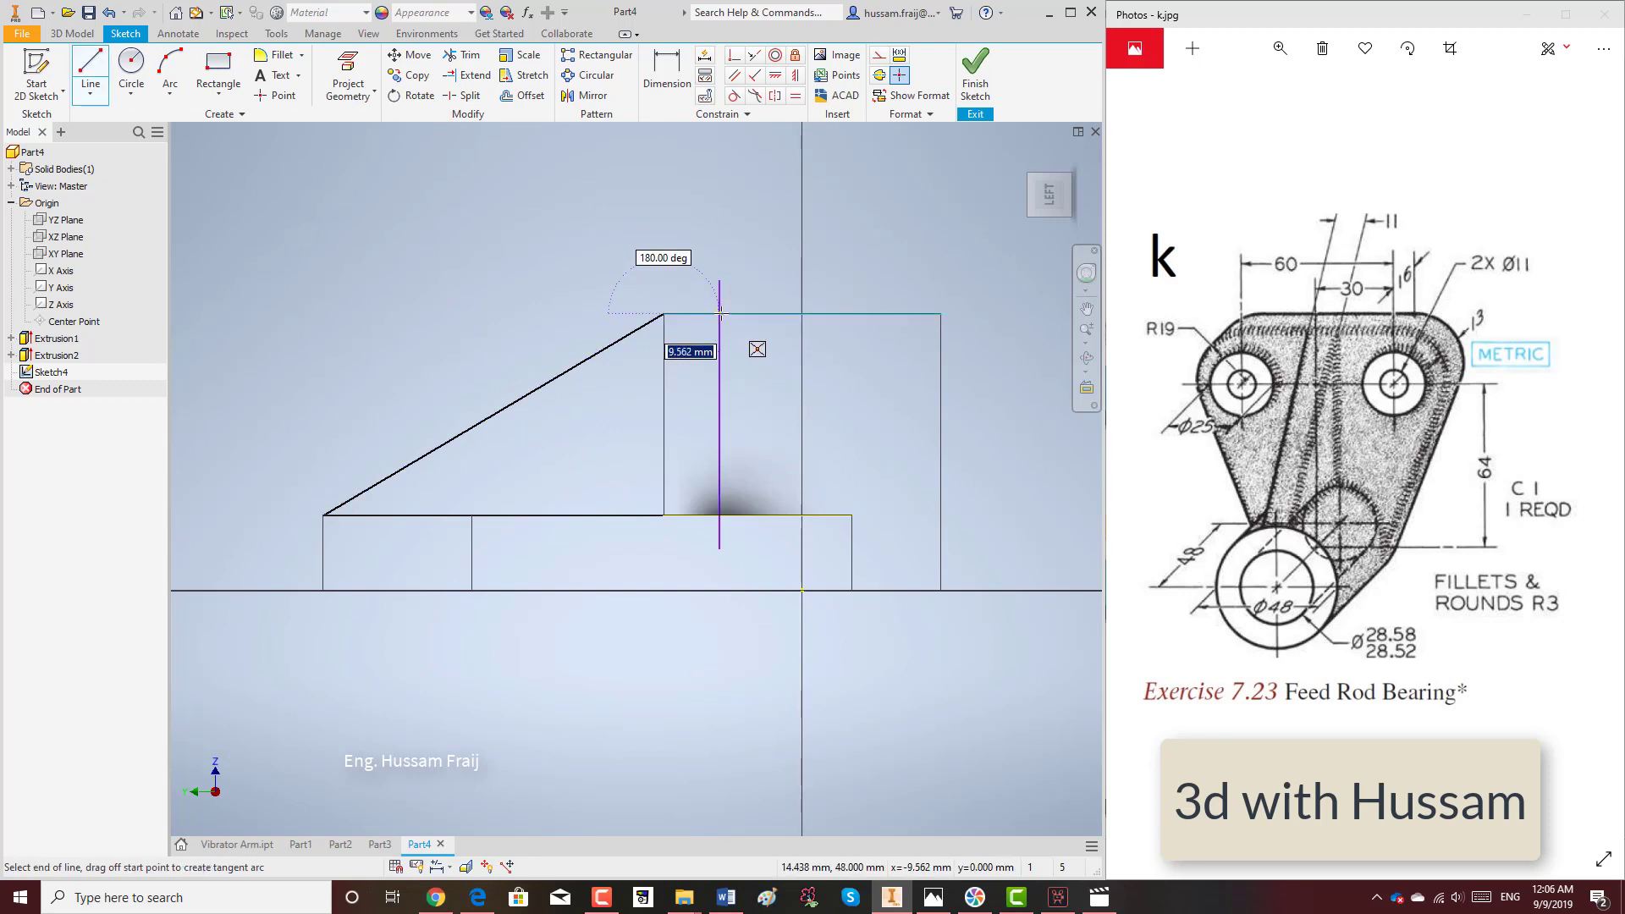
pyautogui.click(720, 314)
pyautogui.rightClick(758, 275)
pyautogui.click(756, 260)
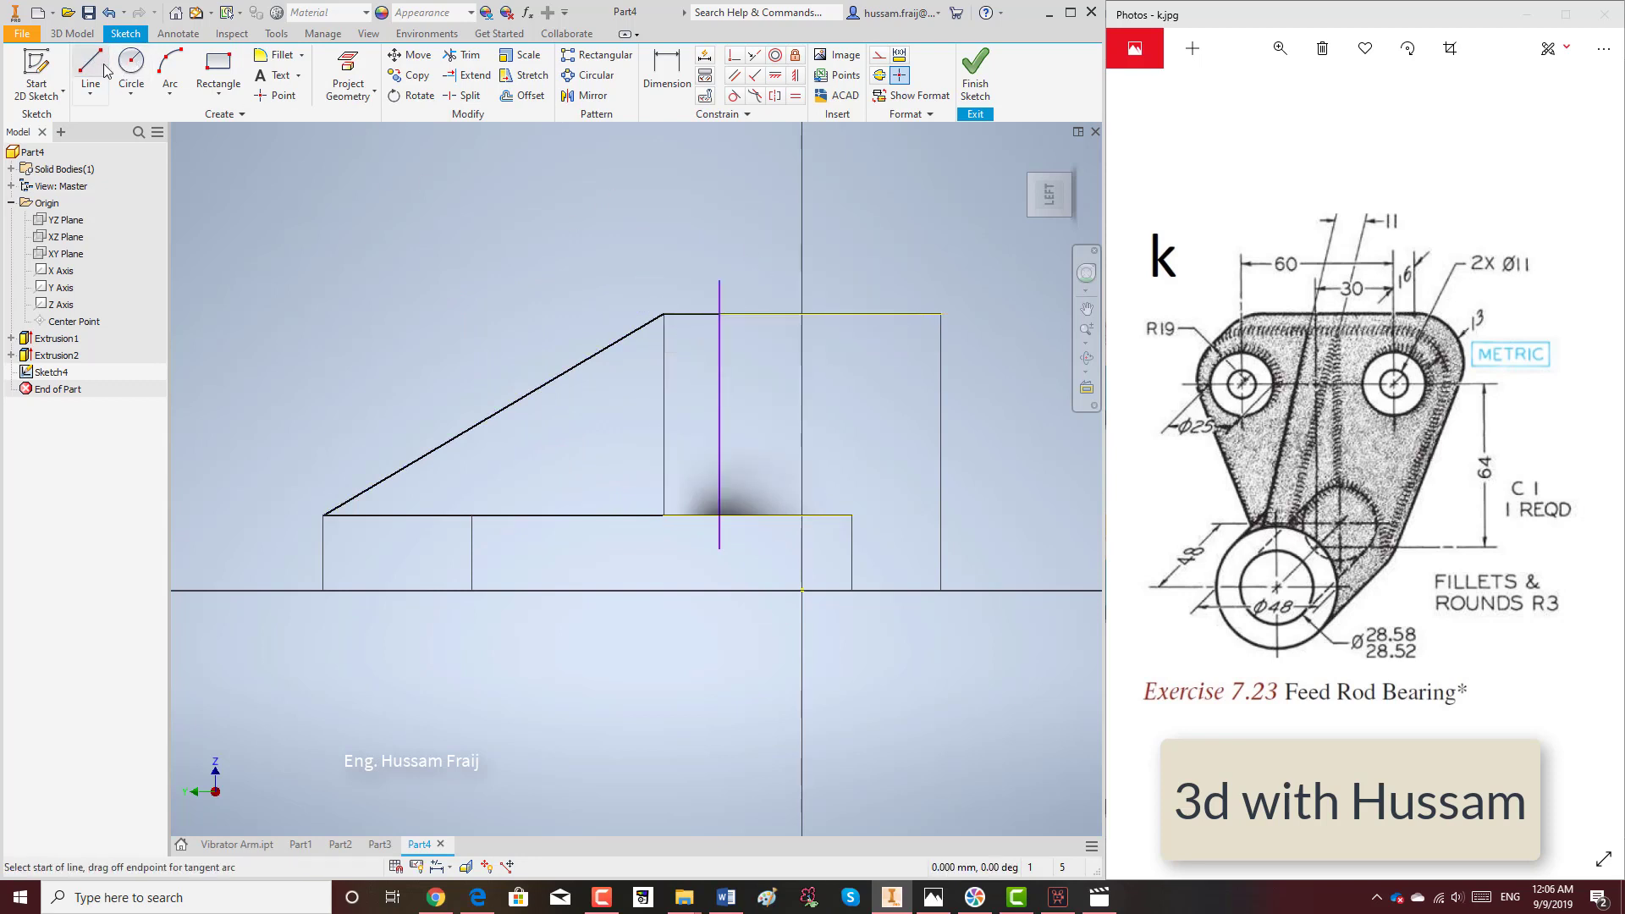
pyautogui.click(663, 514)
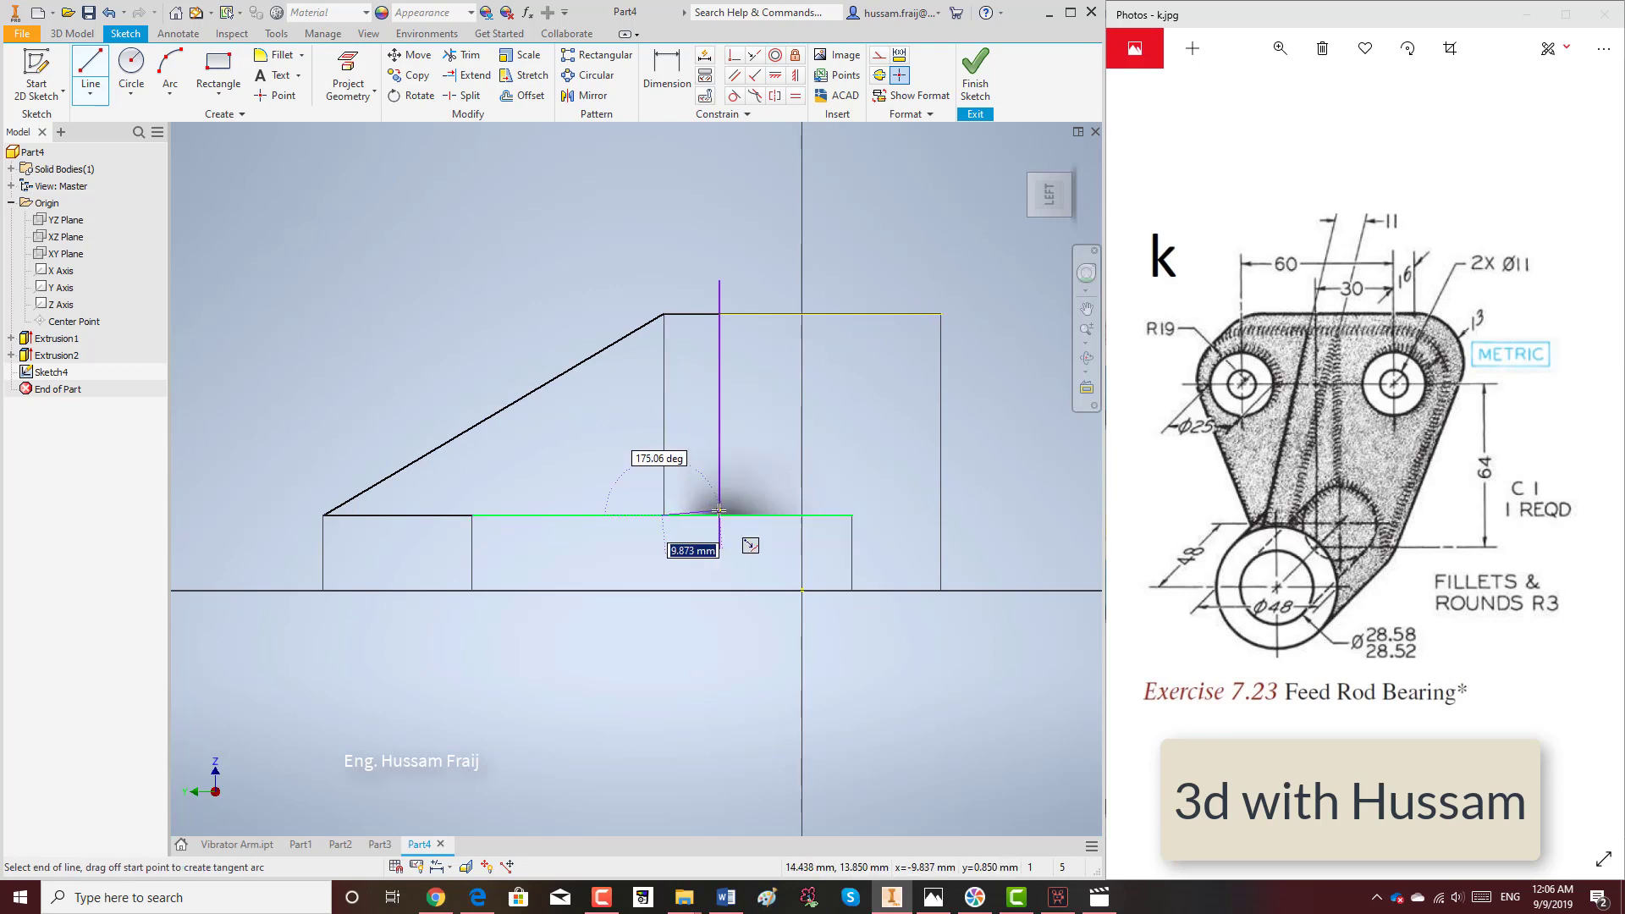
pyautogui.press('Escape')
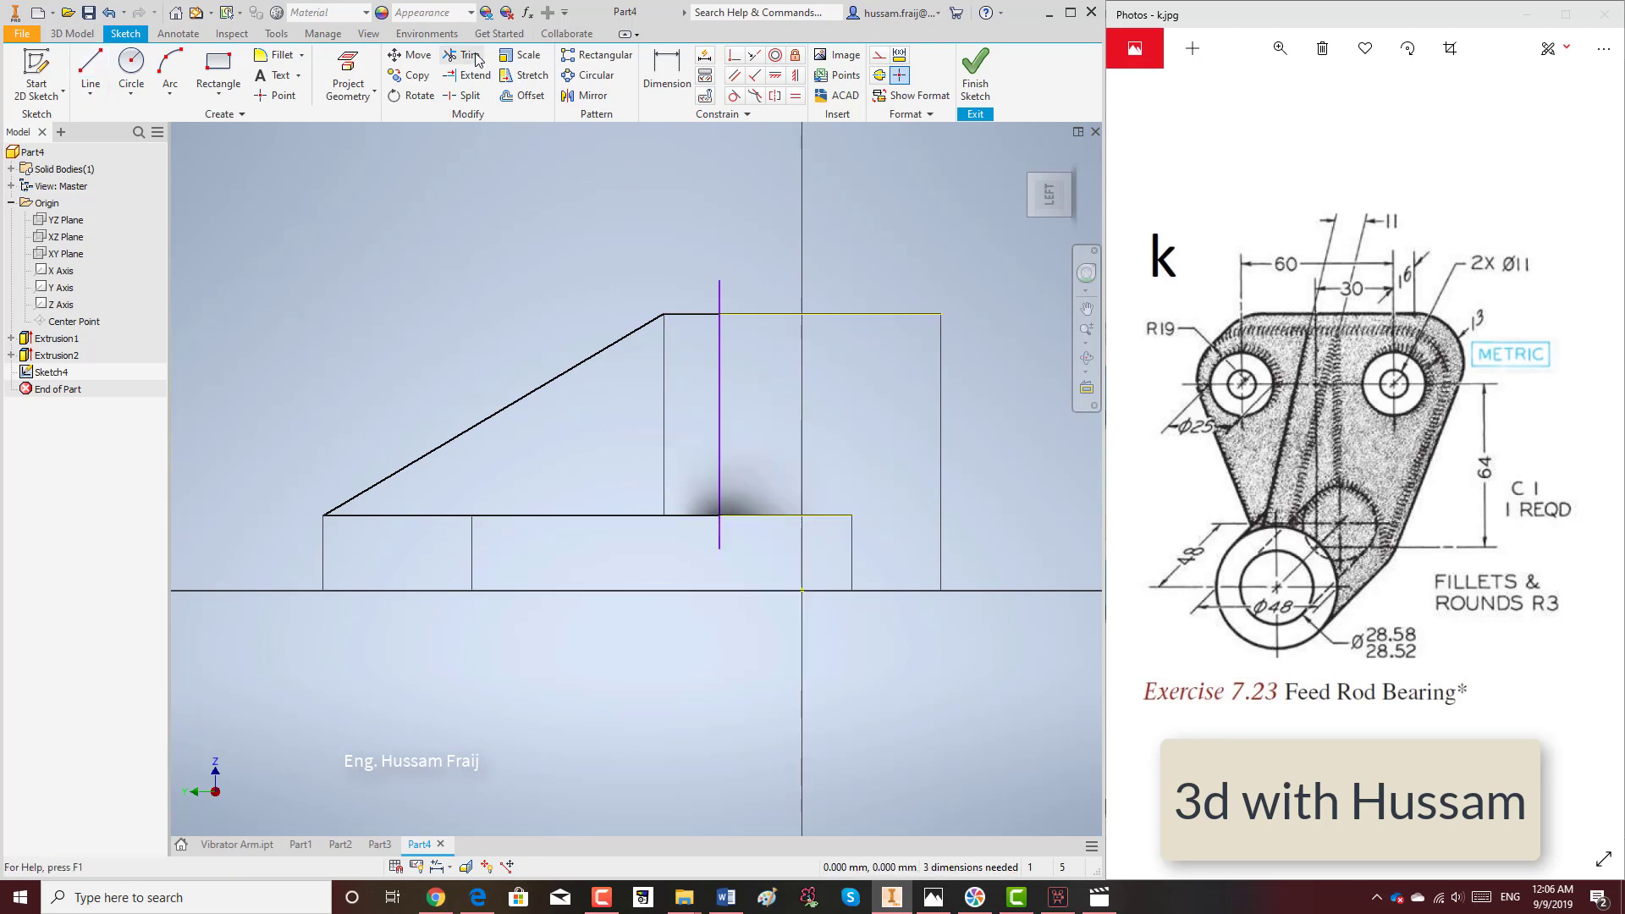
# Trim the vertical line's stubs above the top edge and below the base.
pyautogui.click(466, 55)
pyautogui.click(720, 296)
pyautogui.click(720, 532)
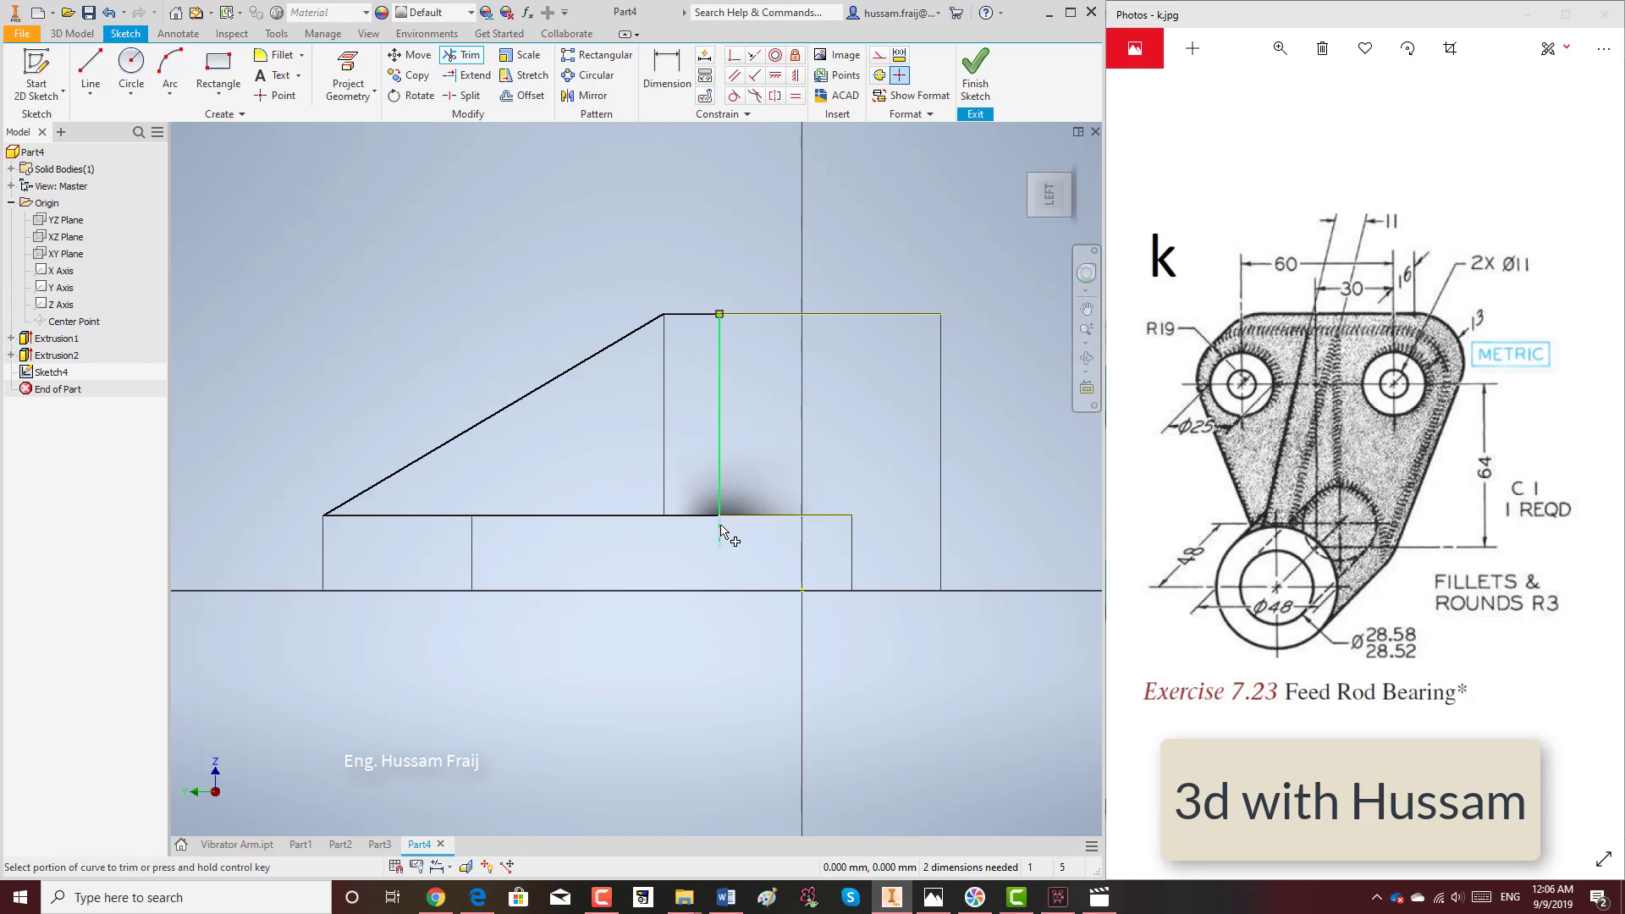
pyautogui.click(1087, 357)
# Orbit and zoom to check the triangular rib outline, then finish Sketch4.
pyautogui.moveTo(737, 410)
pyautogui.mouseDown()
pyautogui.moveTo(798, 481)
pyautogui.moveTo(719, 398)
pyautogui.mouseUp()
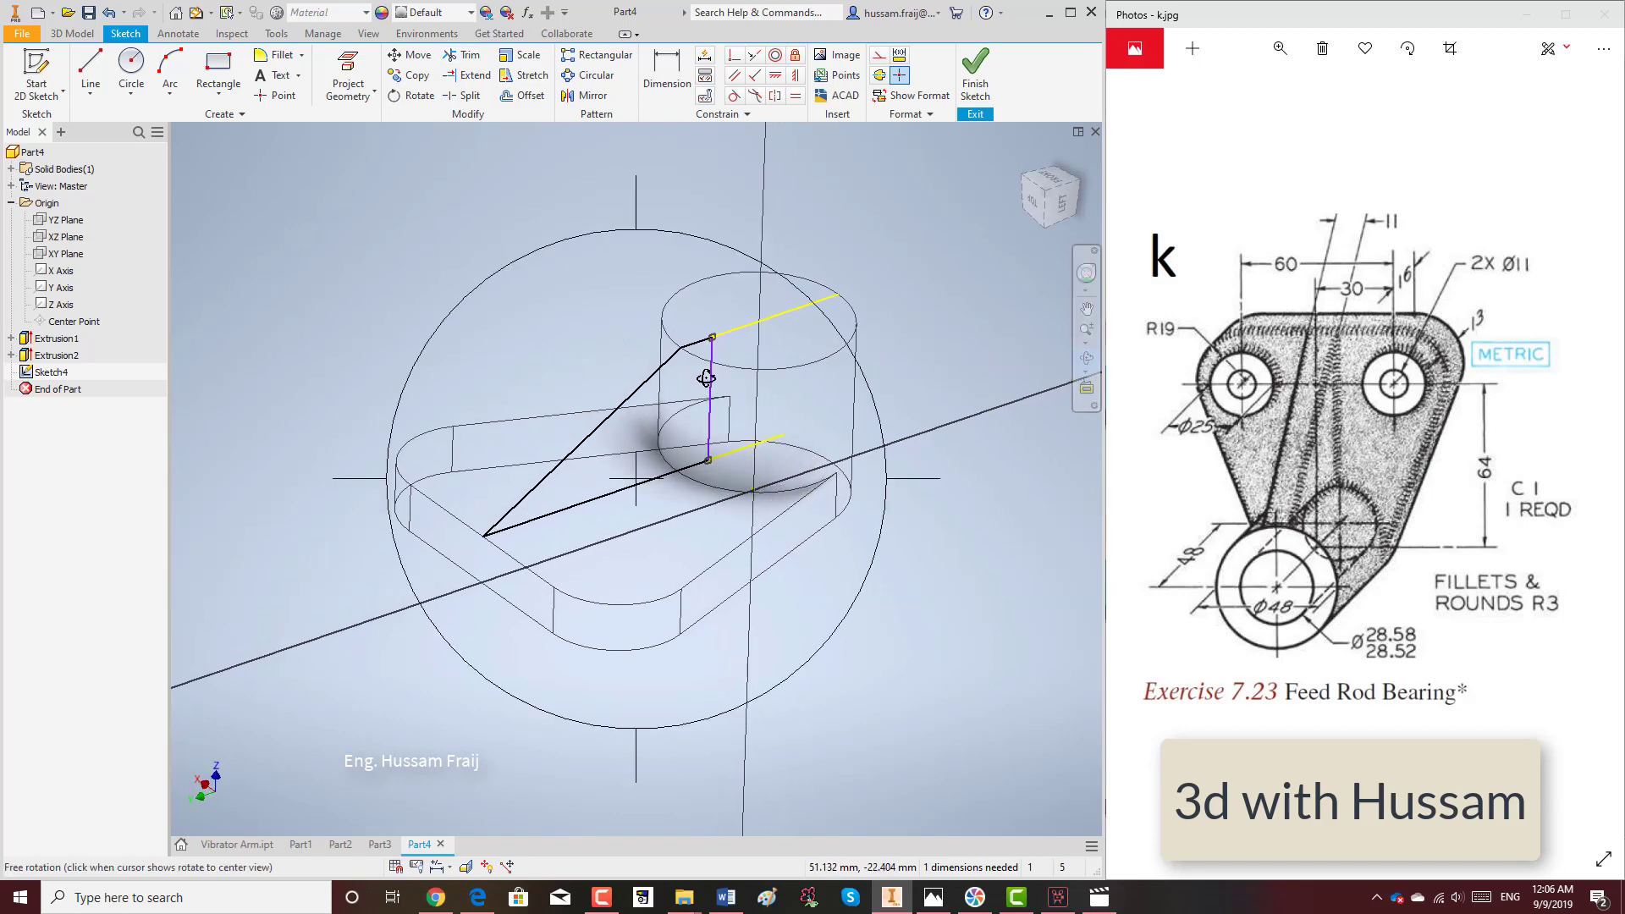
pyautogui.scroll(-3, 694, 373)
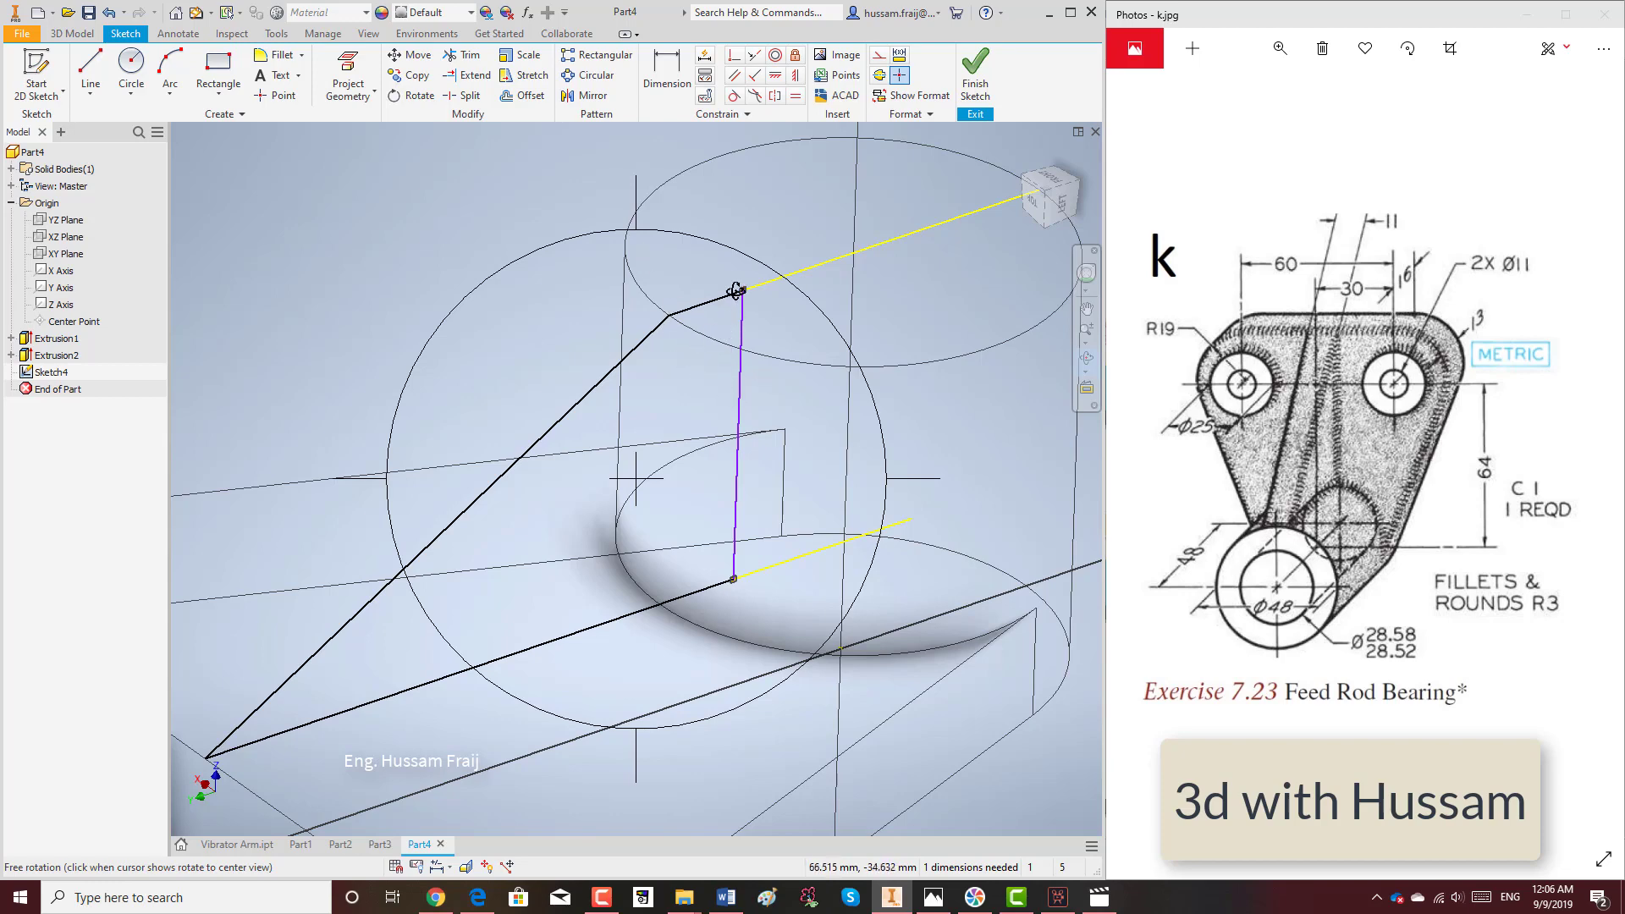
pyautogui.moveTo(744, 364); pyautogui.dragTo(746, 367)
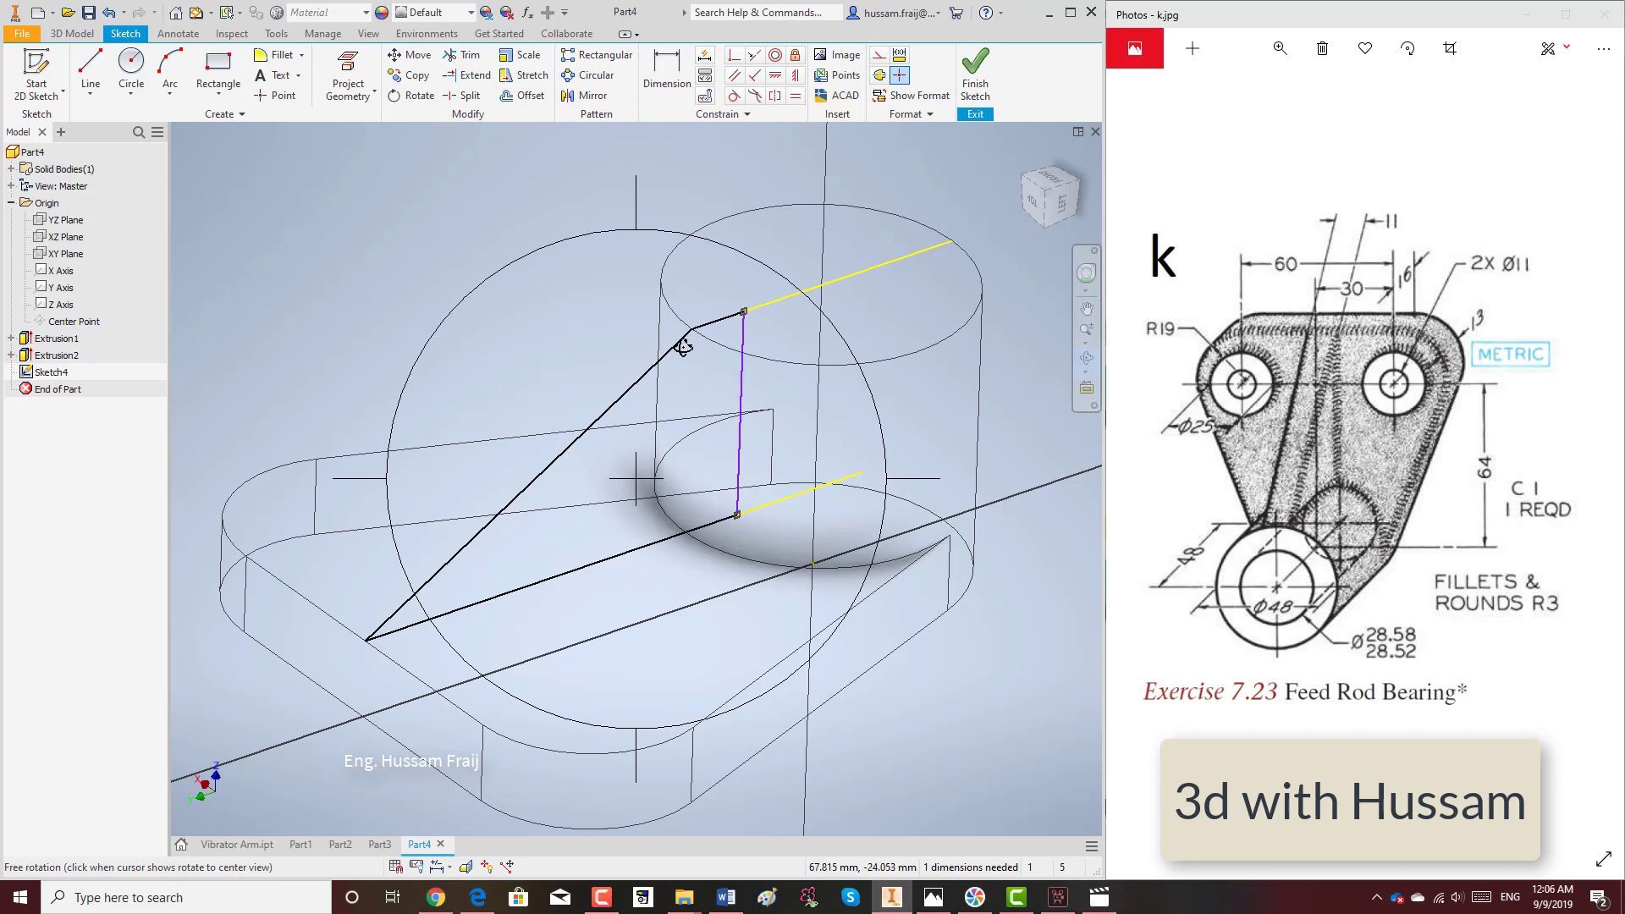
pyautogui.click(975, 72)
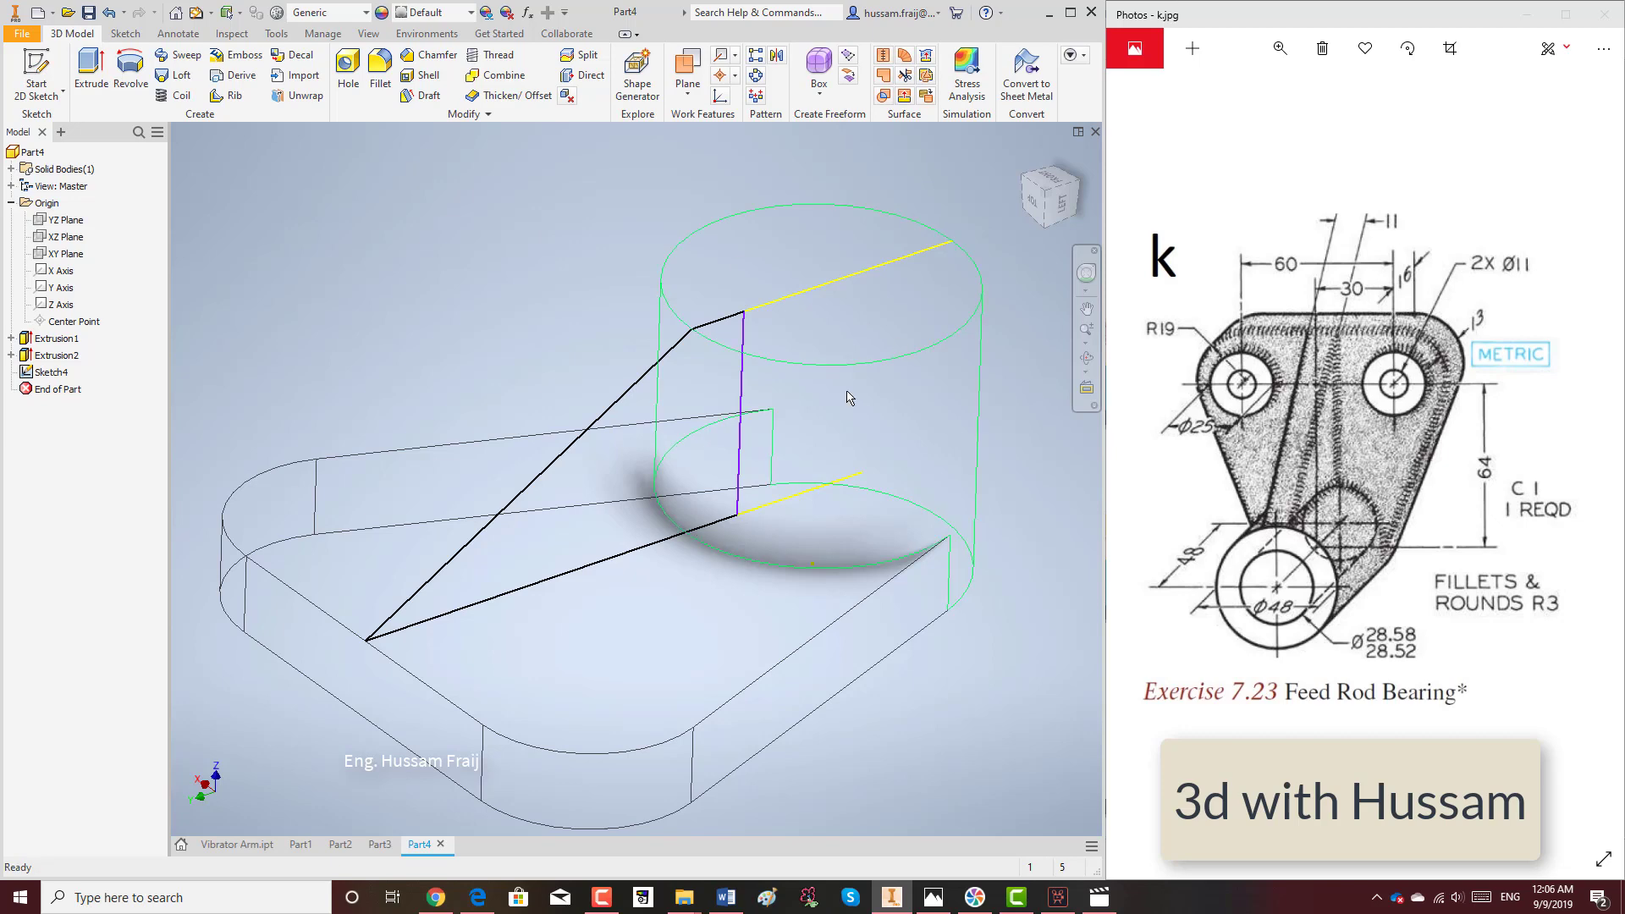
# Extrude the triangle profile symmetrically with an 11 mm distance to form the rib.
pyautogui.click(94, 74)
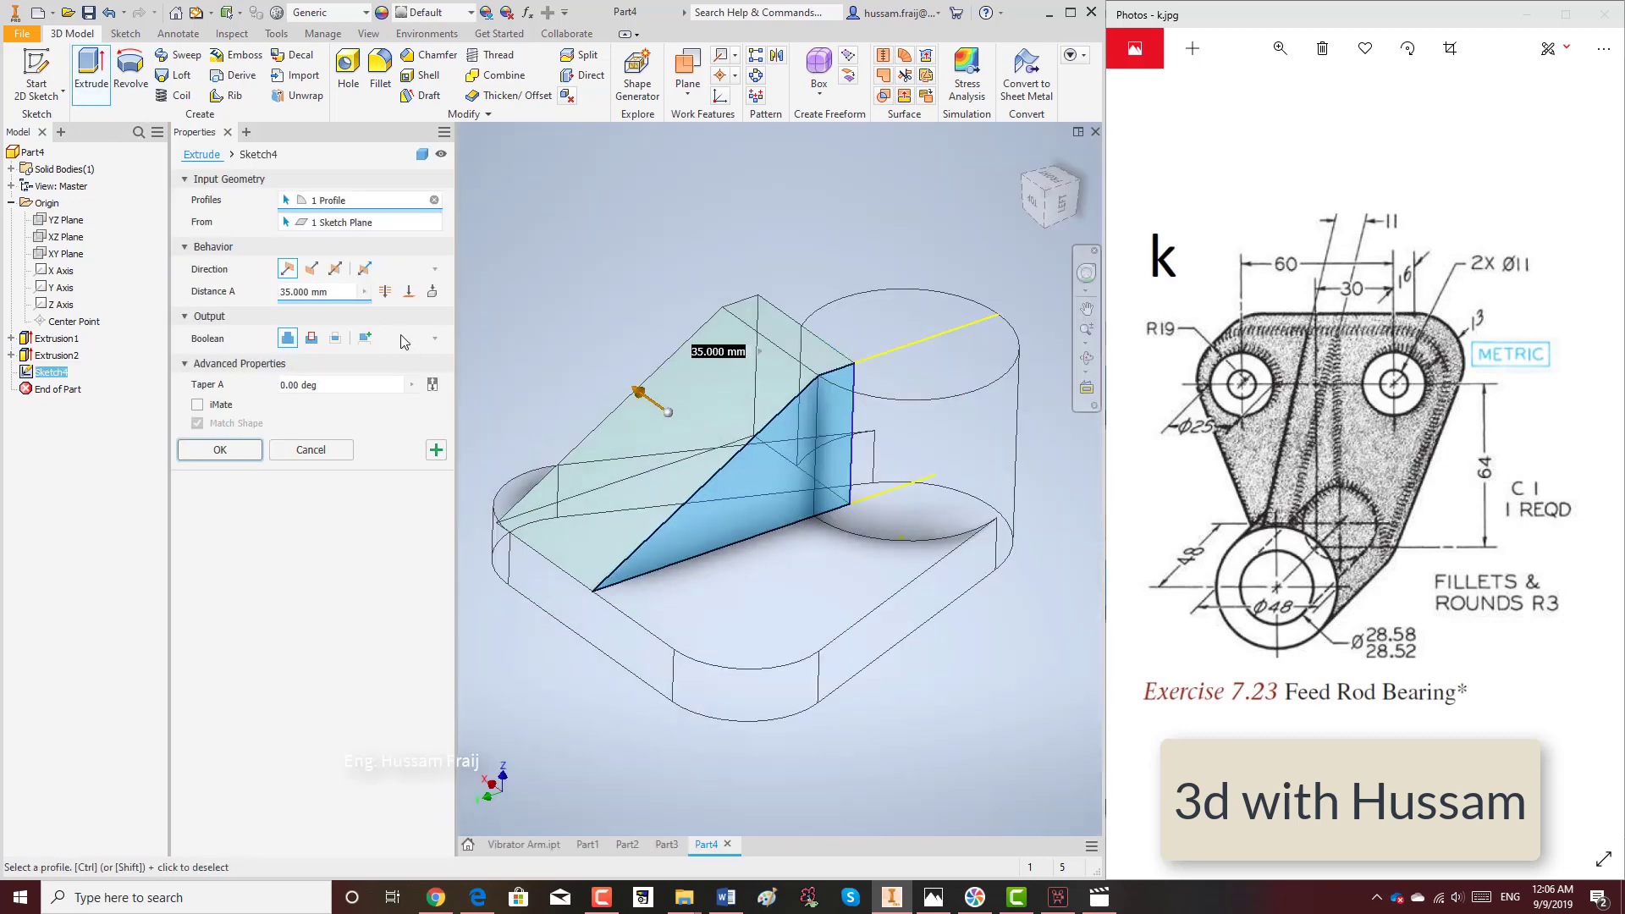
pyautogui.click(336, 269)
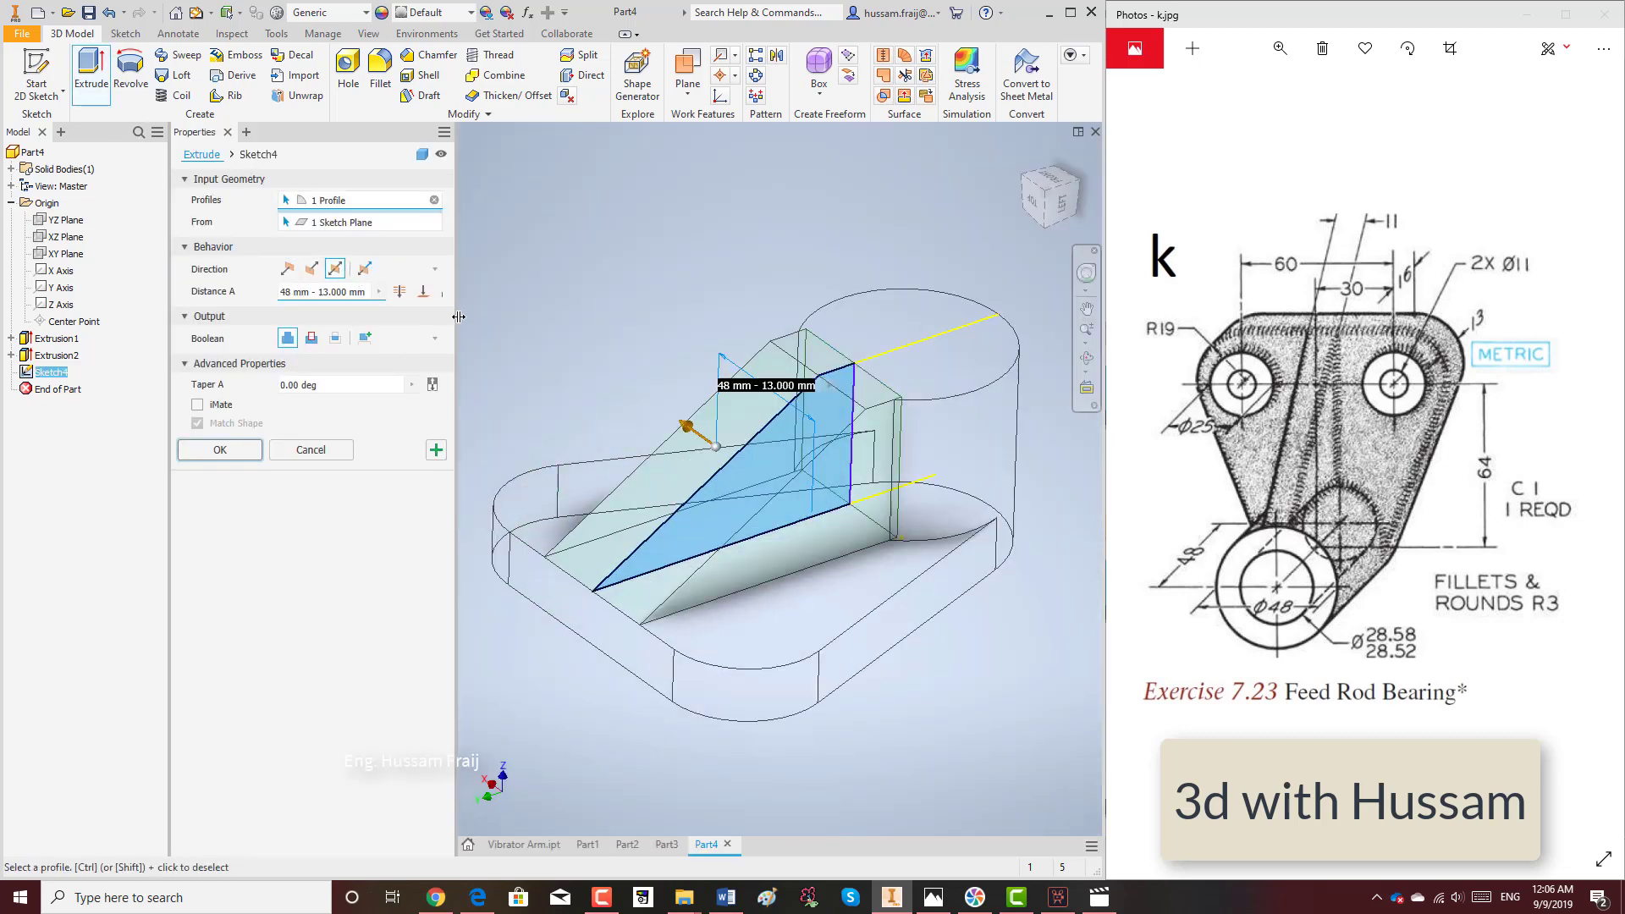
pyautogui.click(300, 291)
pyautogui.write('11')
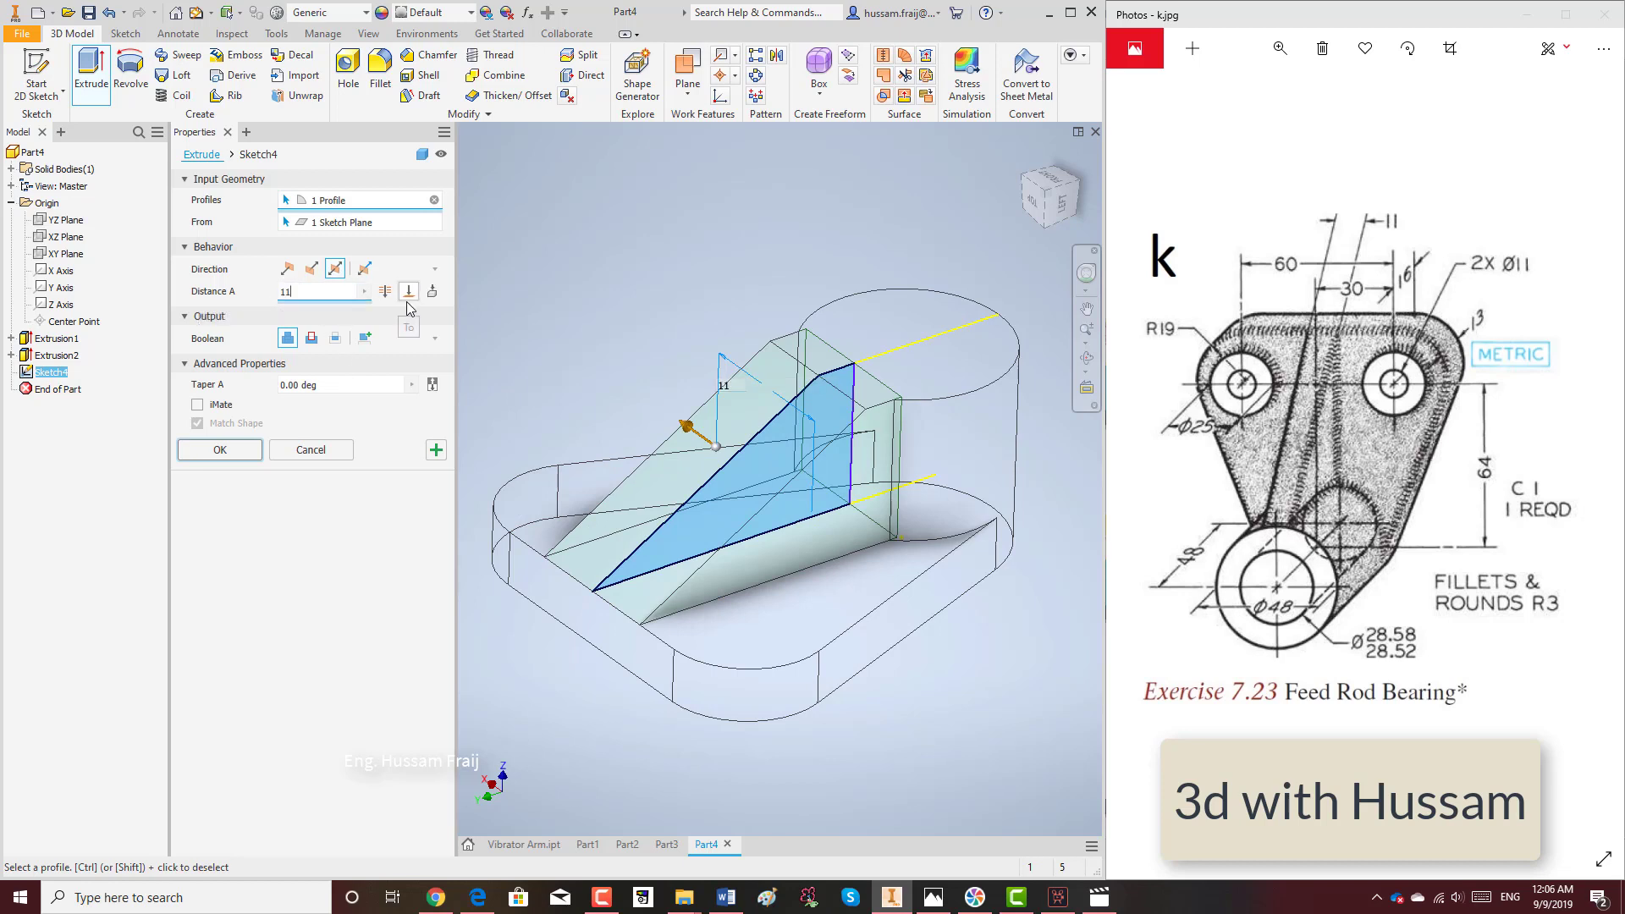
pyautogui.click(249, 454)
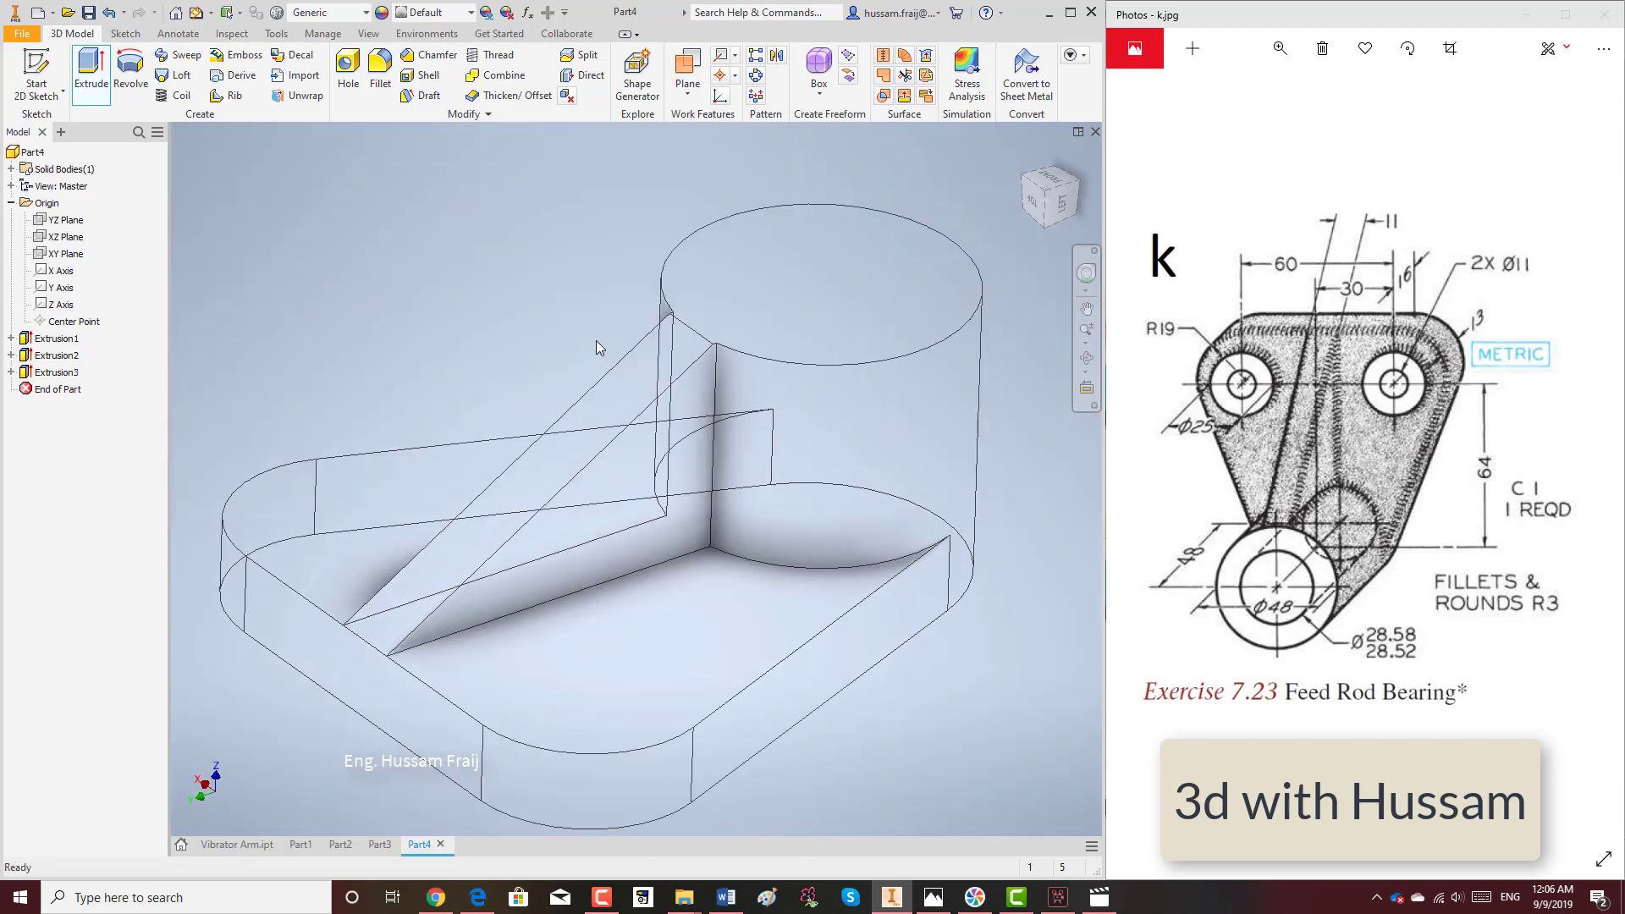
pyautogui.click(369, 33)
# Set the visual style to Shaded with Edges and orbit to inspect the rib.
pyautogui.click(310, 85)
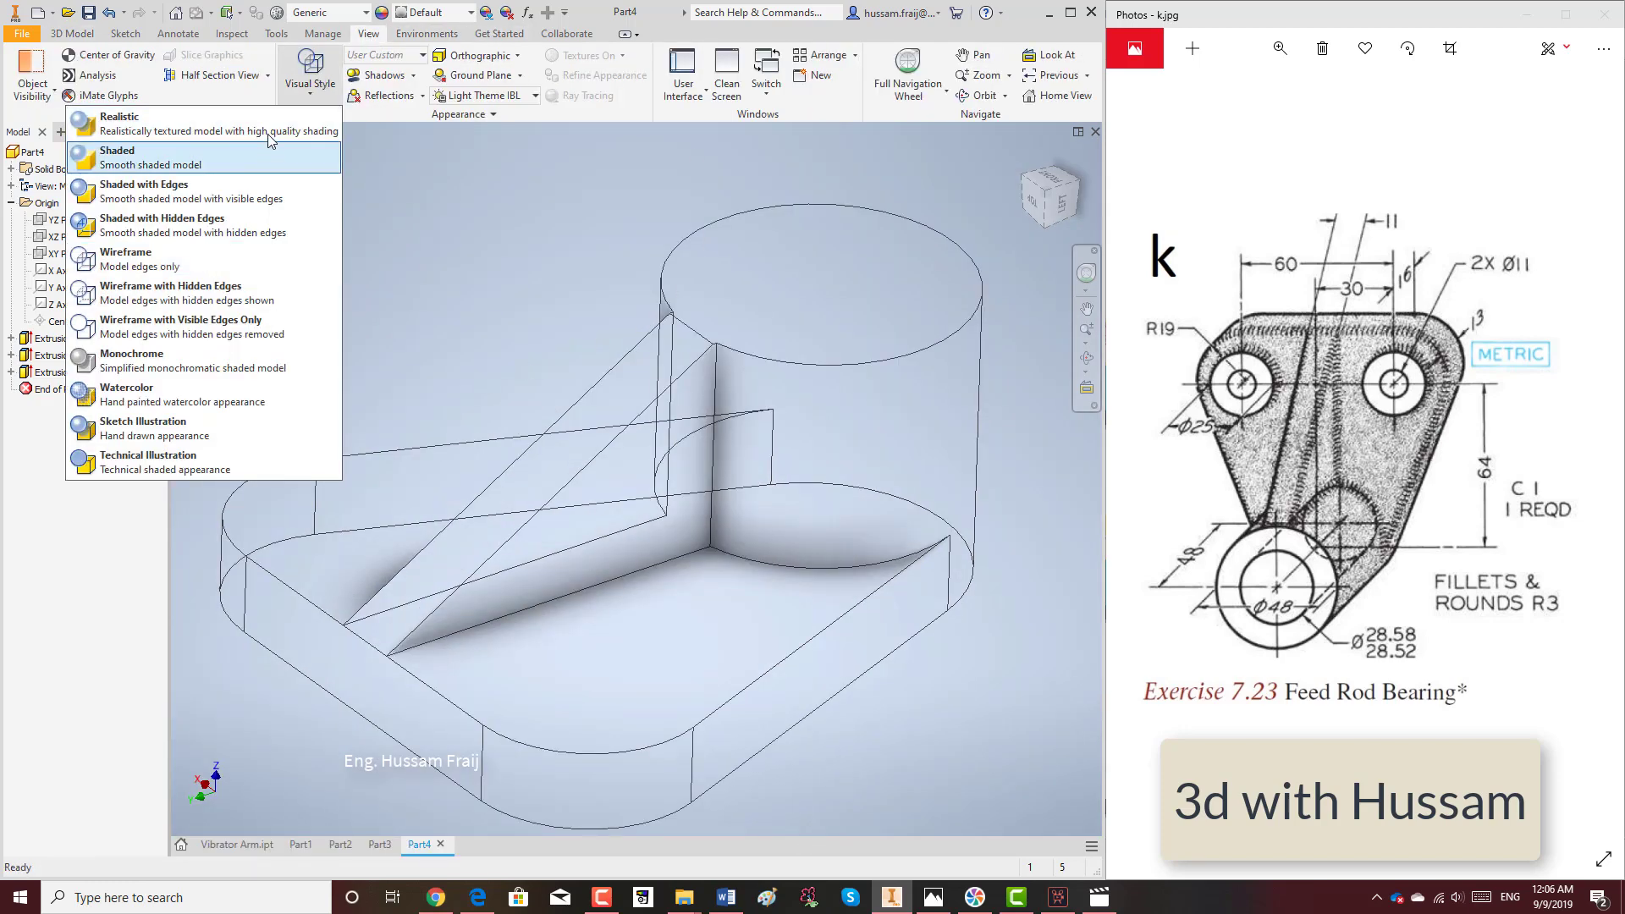
pyautogui.click(267, 186)
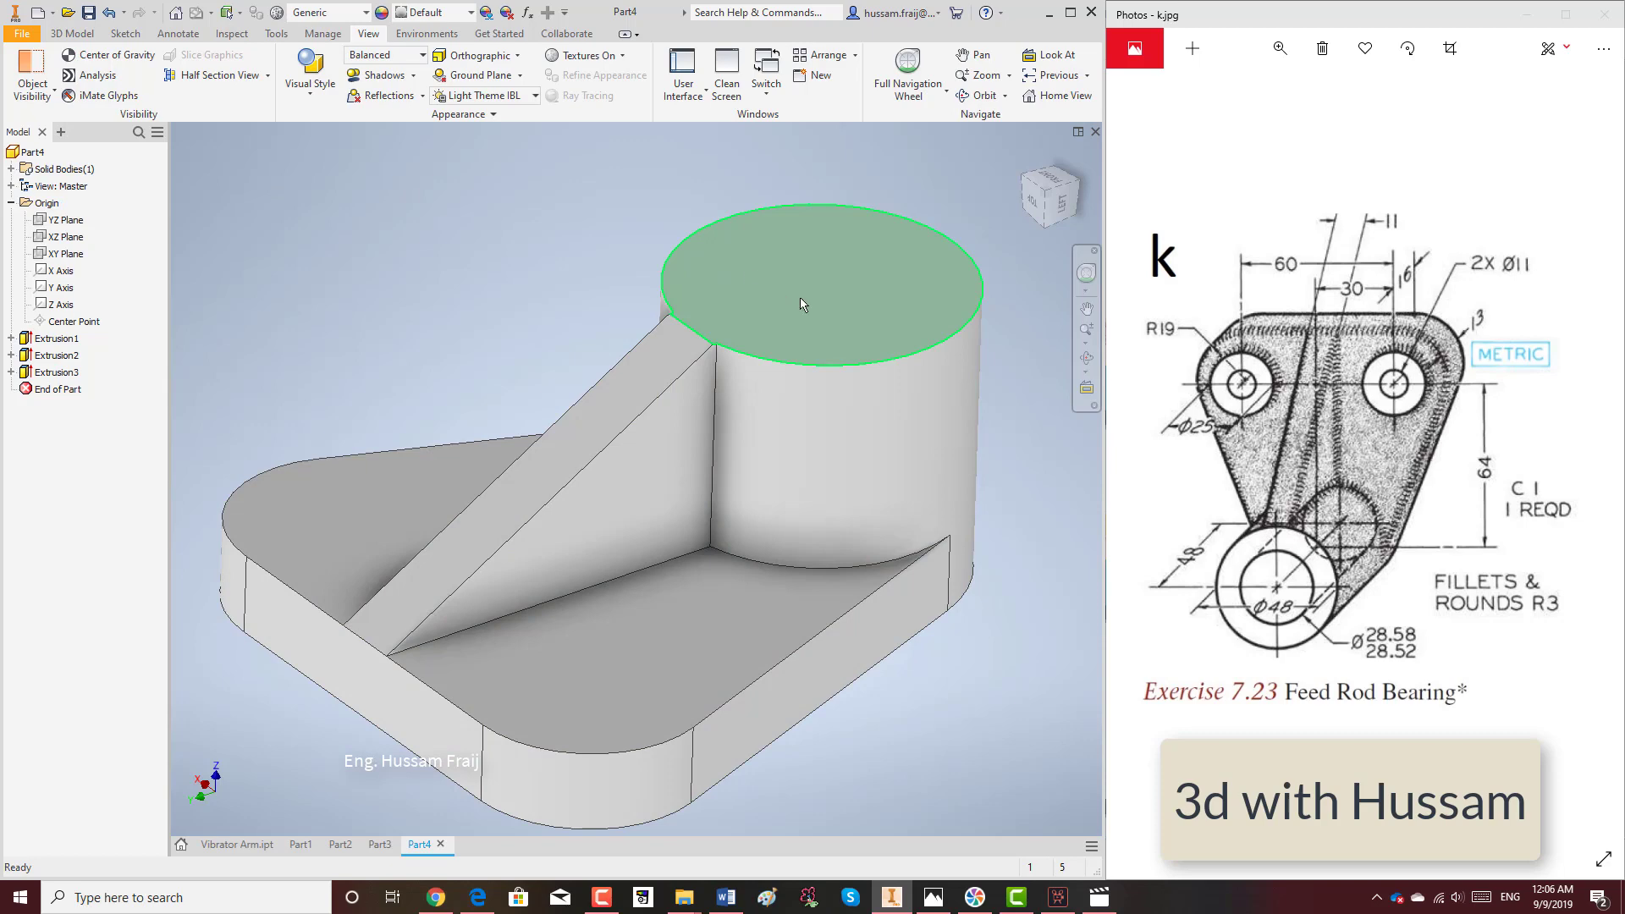
pyautogui.click(1087, 357)
pyautogui.moveTo(923, 373); pyautogui.dragTo(907, 464)
pyautogui.scroll(5, 776, 363)
pyautogui.rightClick(470, 257)
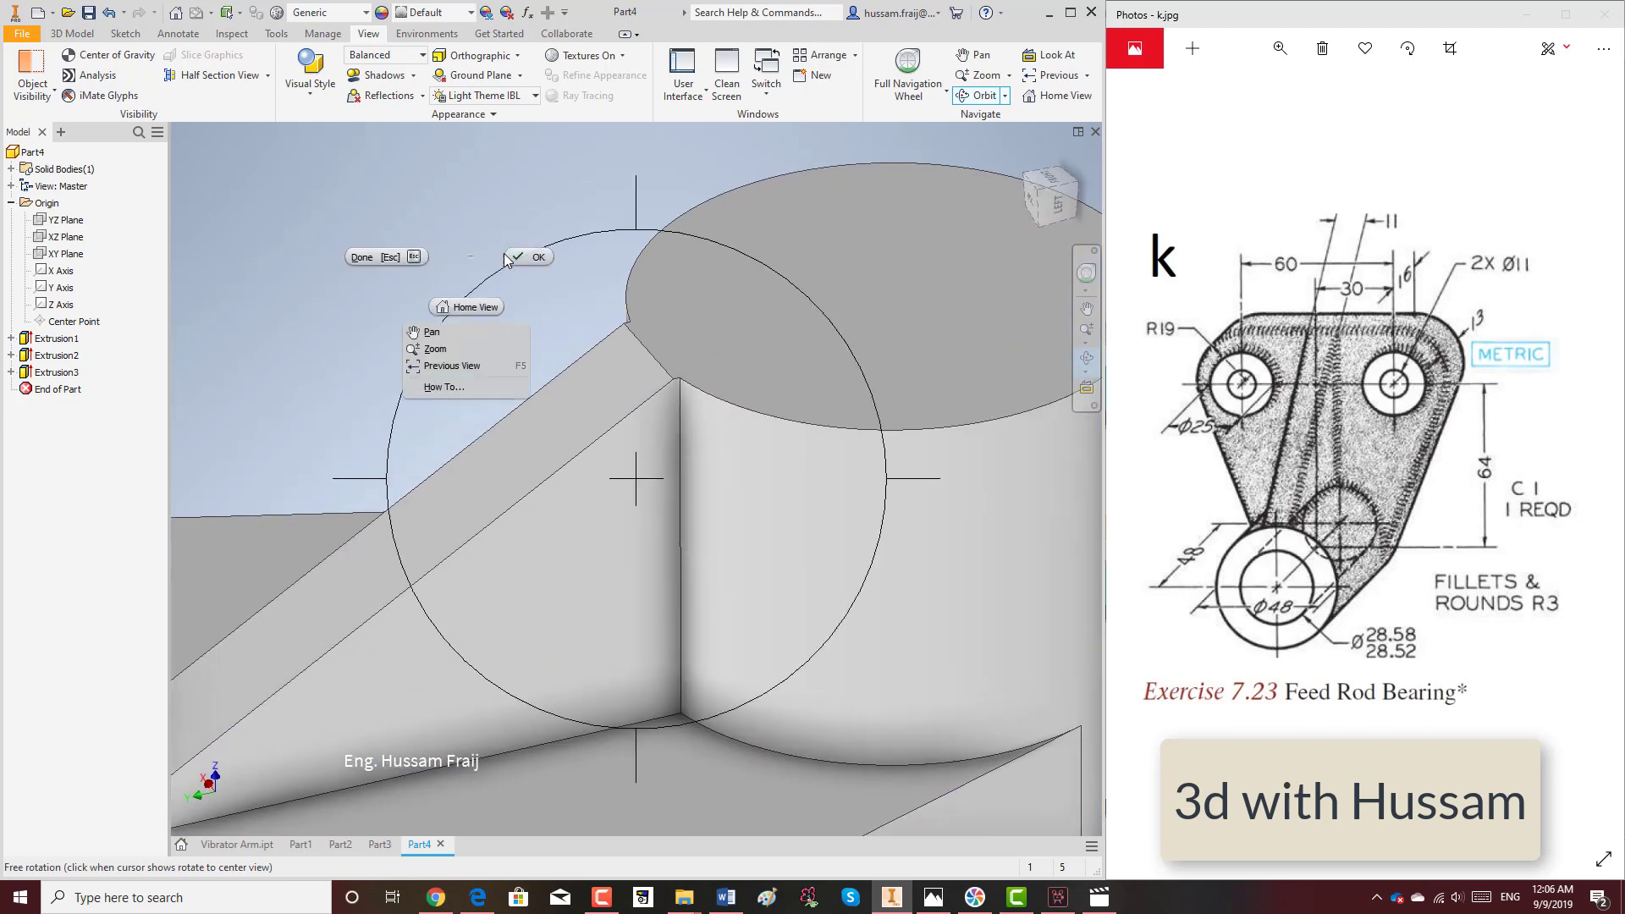
pyautogui.click(531, 258)
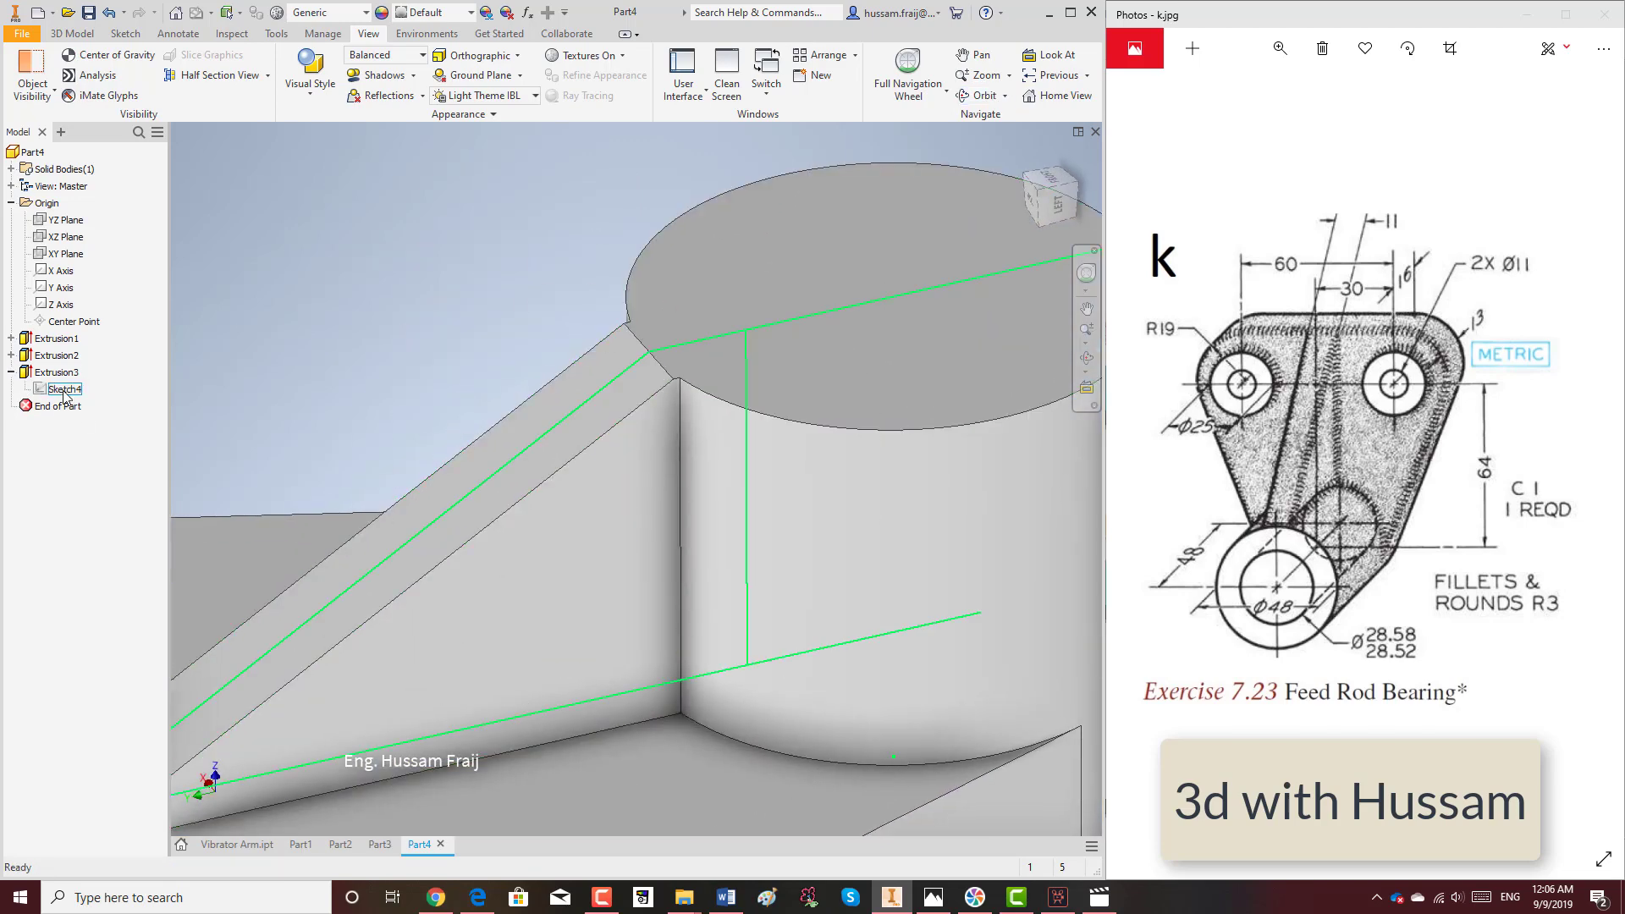
# Reopen Sketch4 for editing and finish it again.
pyautogui.rightClick(66, 394)
pyautogui.click(110, 423)
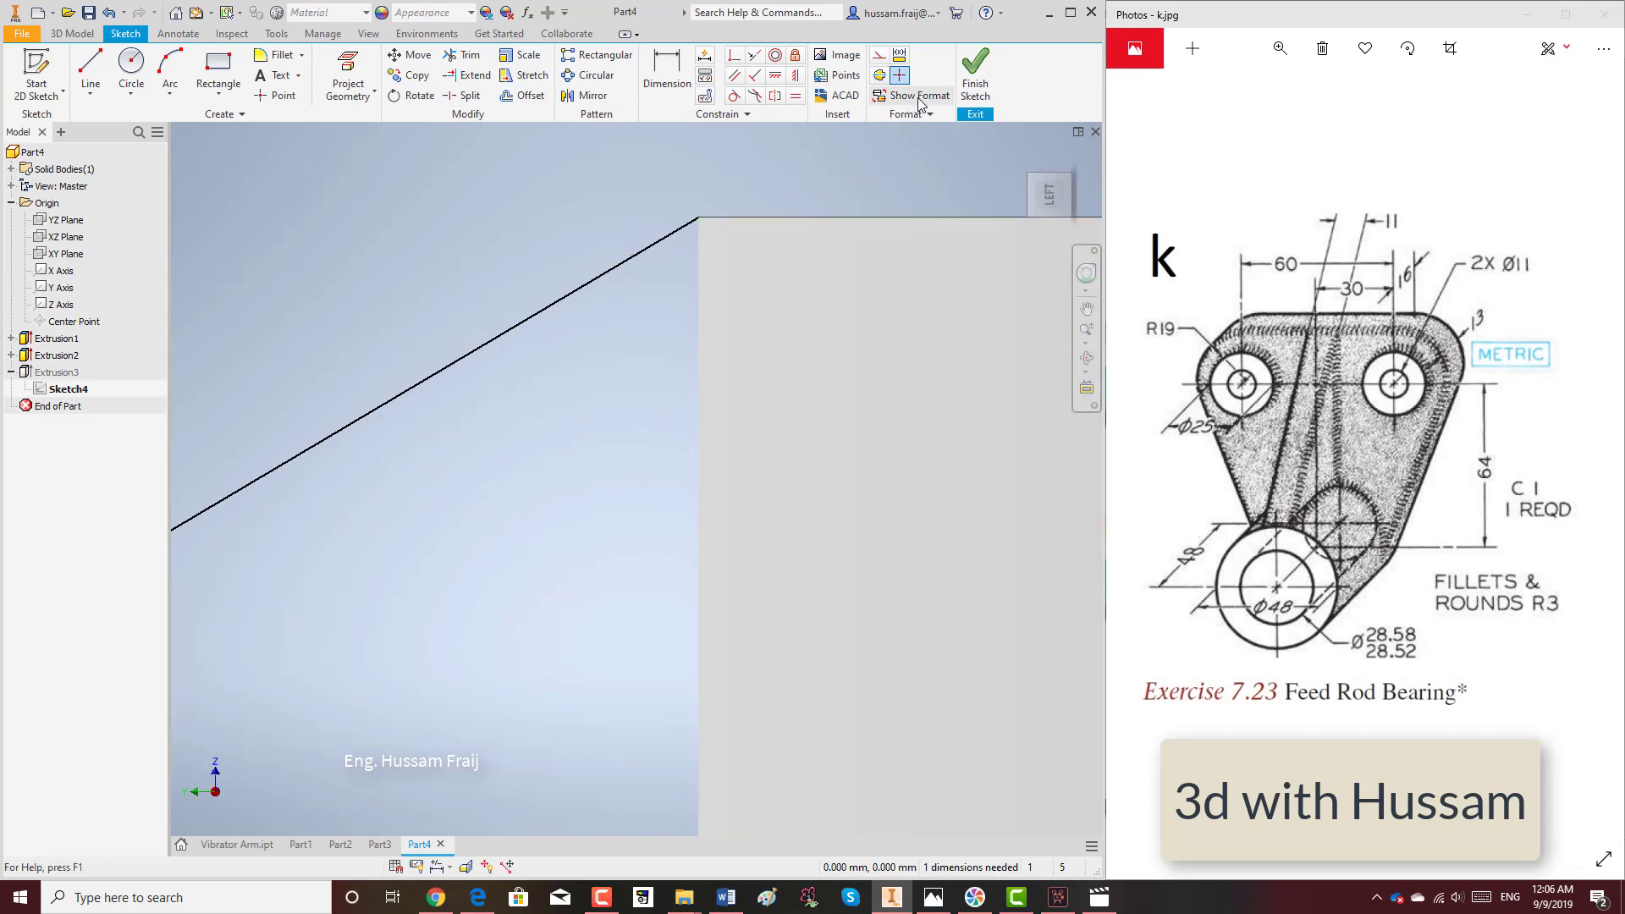
pyautogui.click(975, 74)
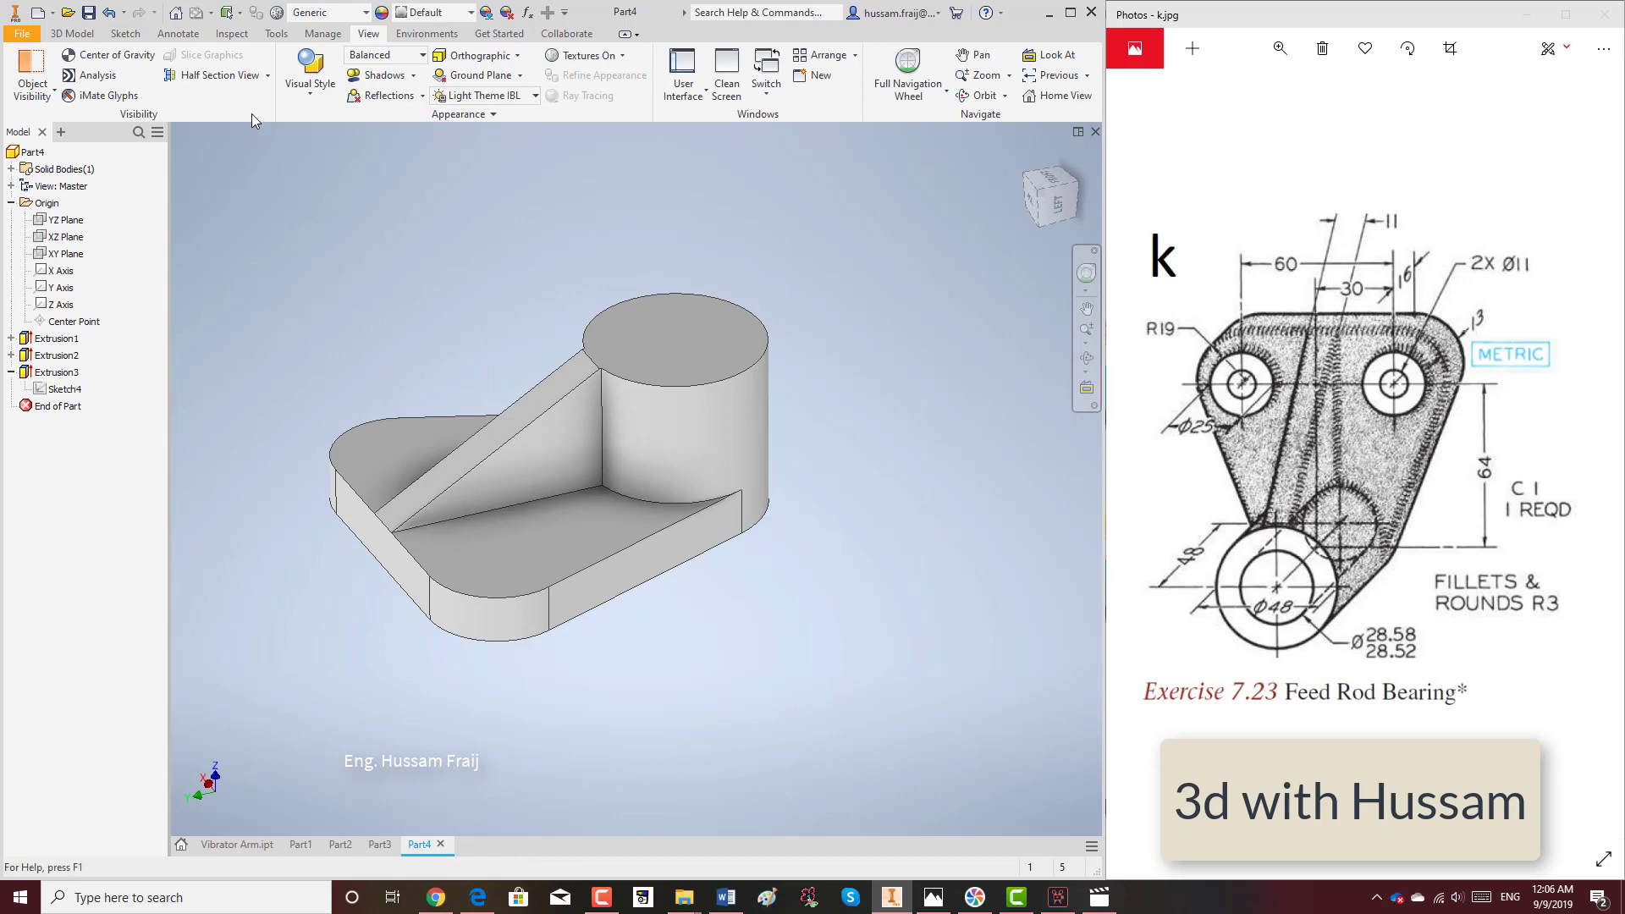
pyautogui.click(81, 36)
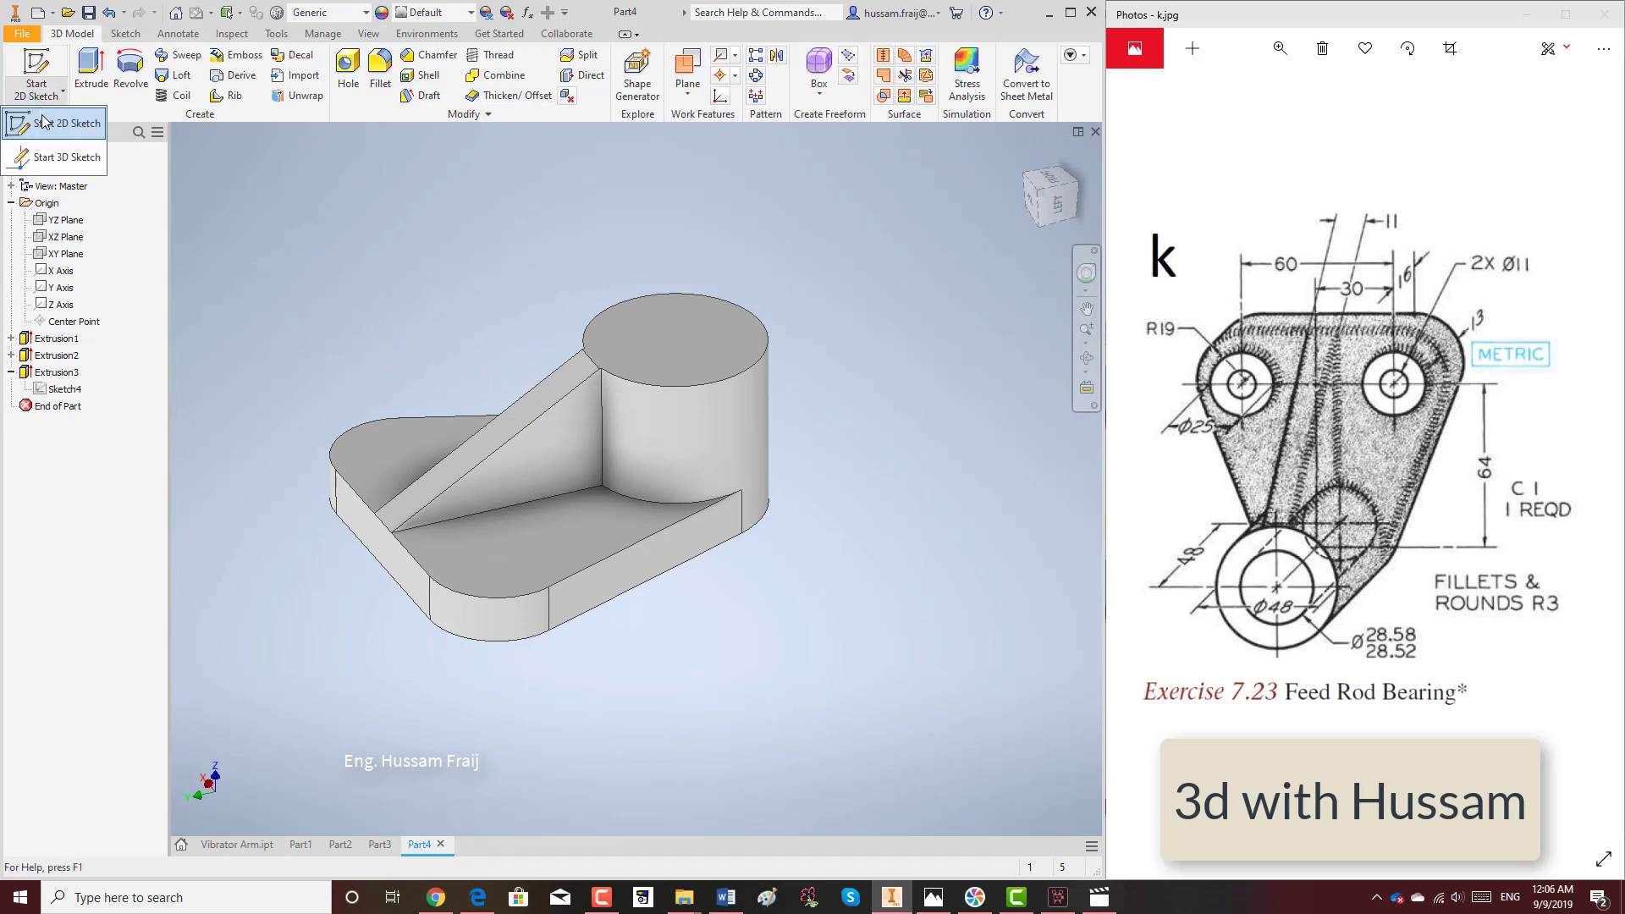
# Start a sketch on the plate's flat face, viewed head-on; discard a trial 11 mm circle.
pyautogui.click(37, 75)
pyautogui.click(369, 428)
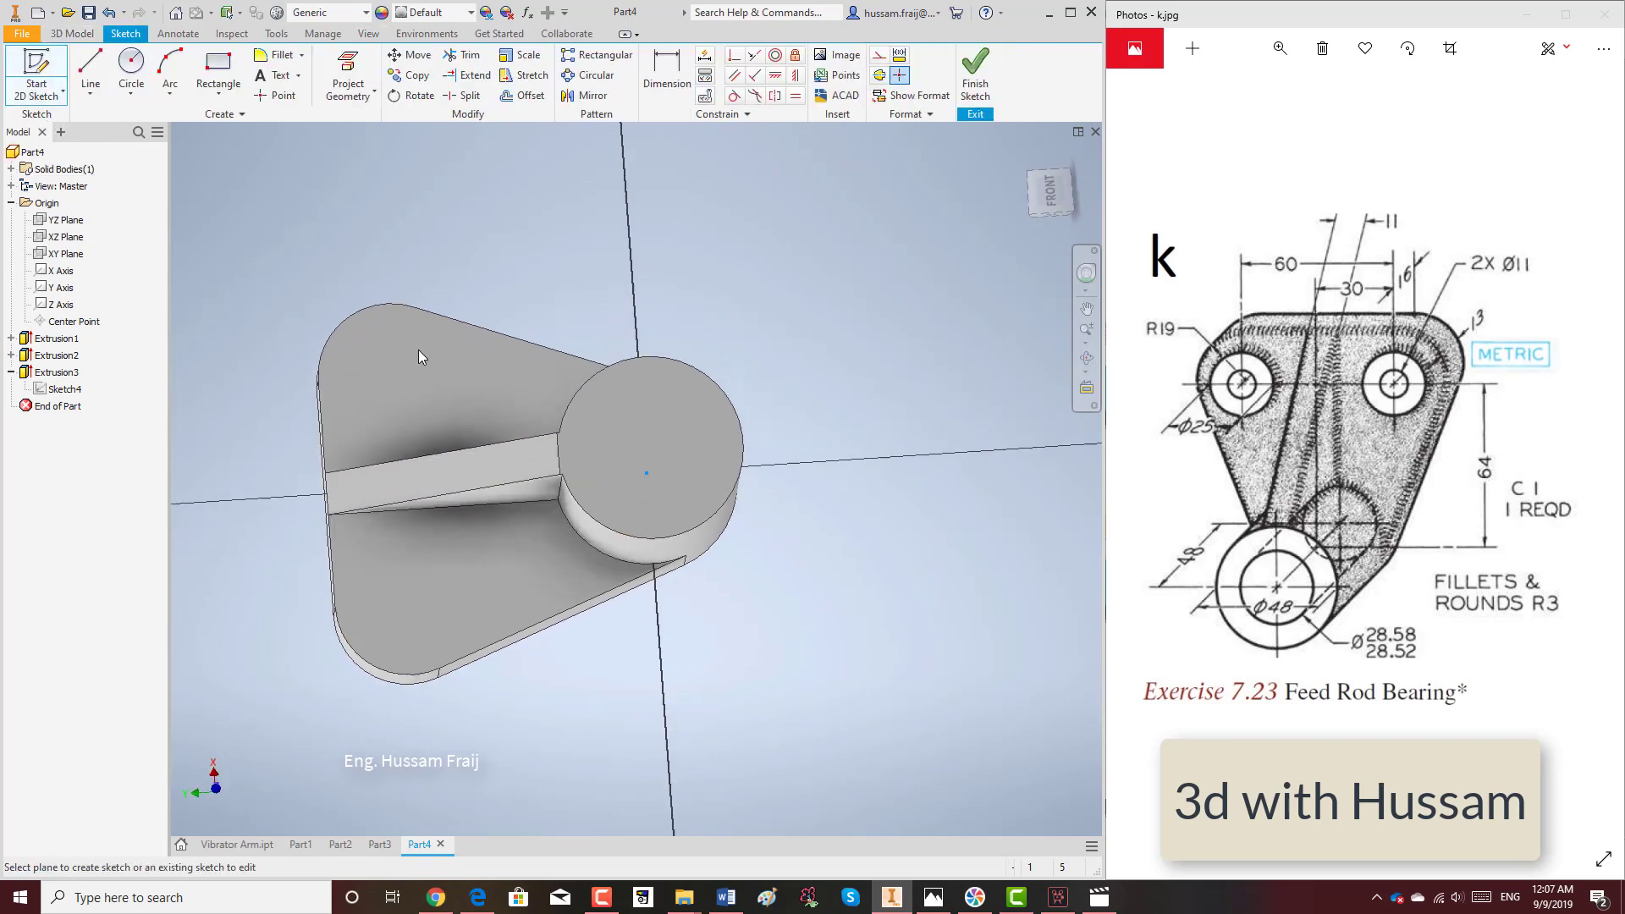
pyautogui.click(1094, 176)
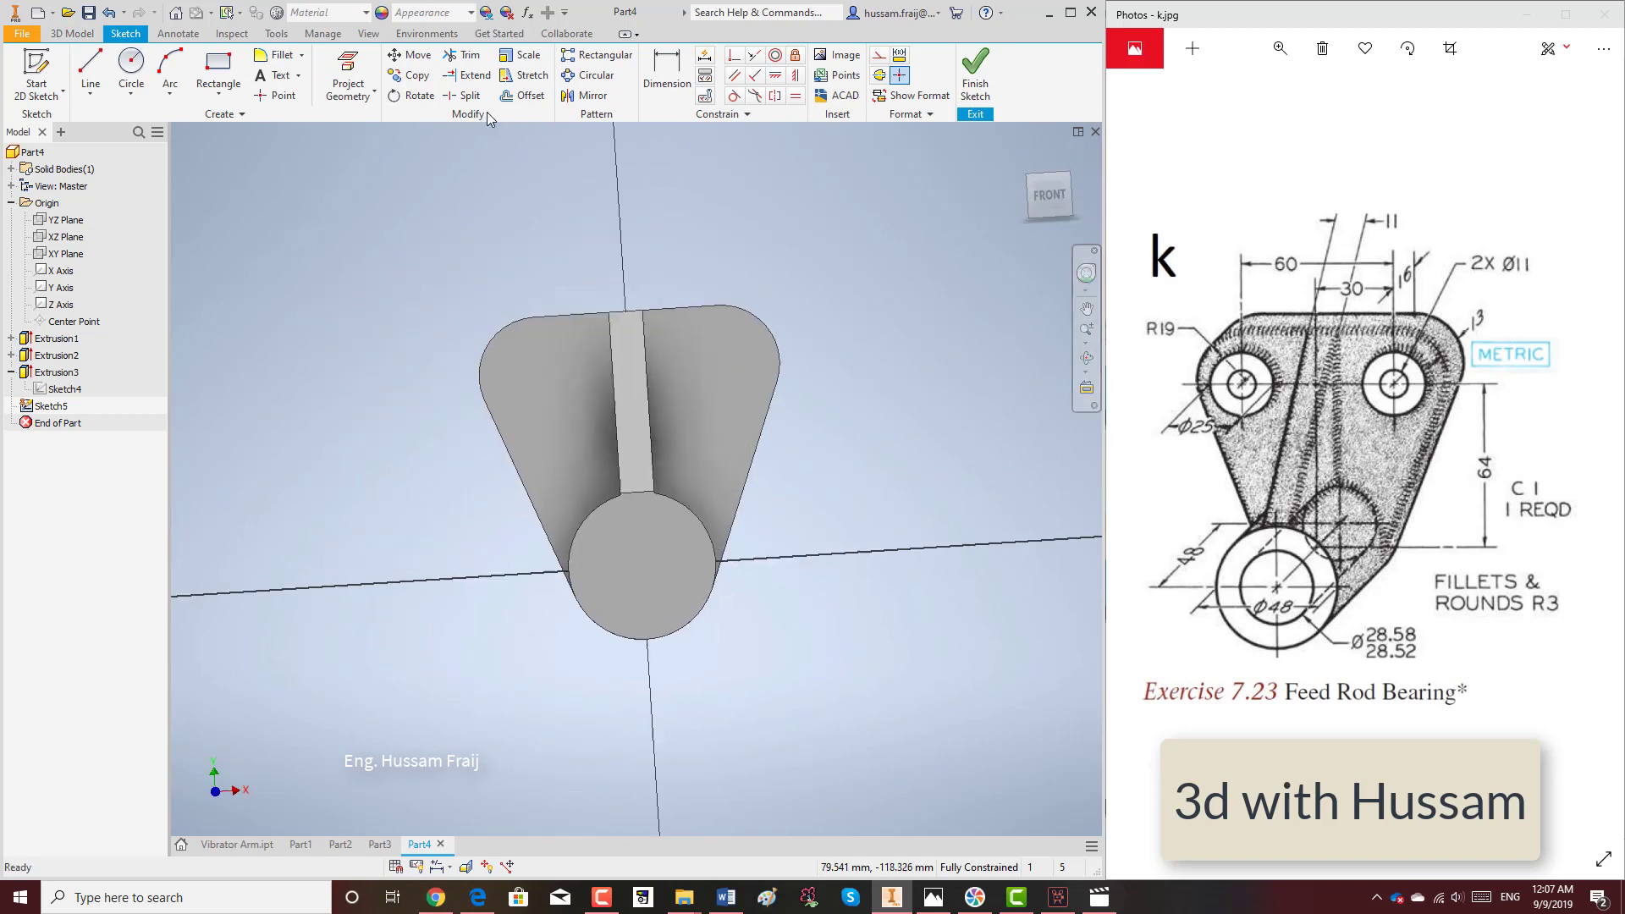
pyautogui.click(136, 72)
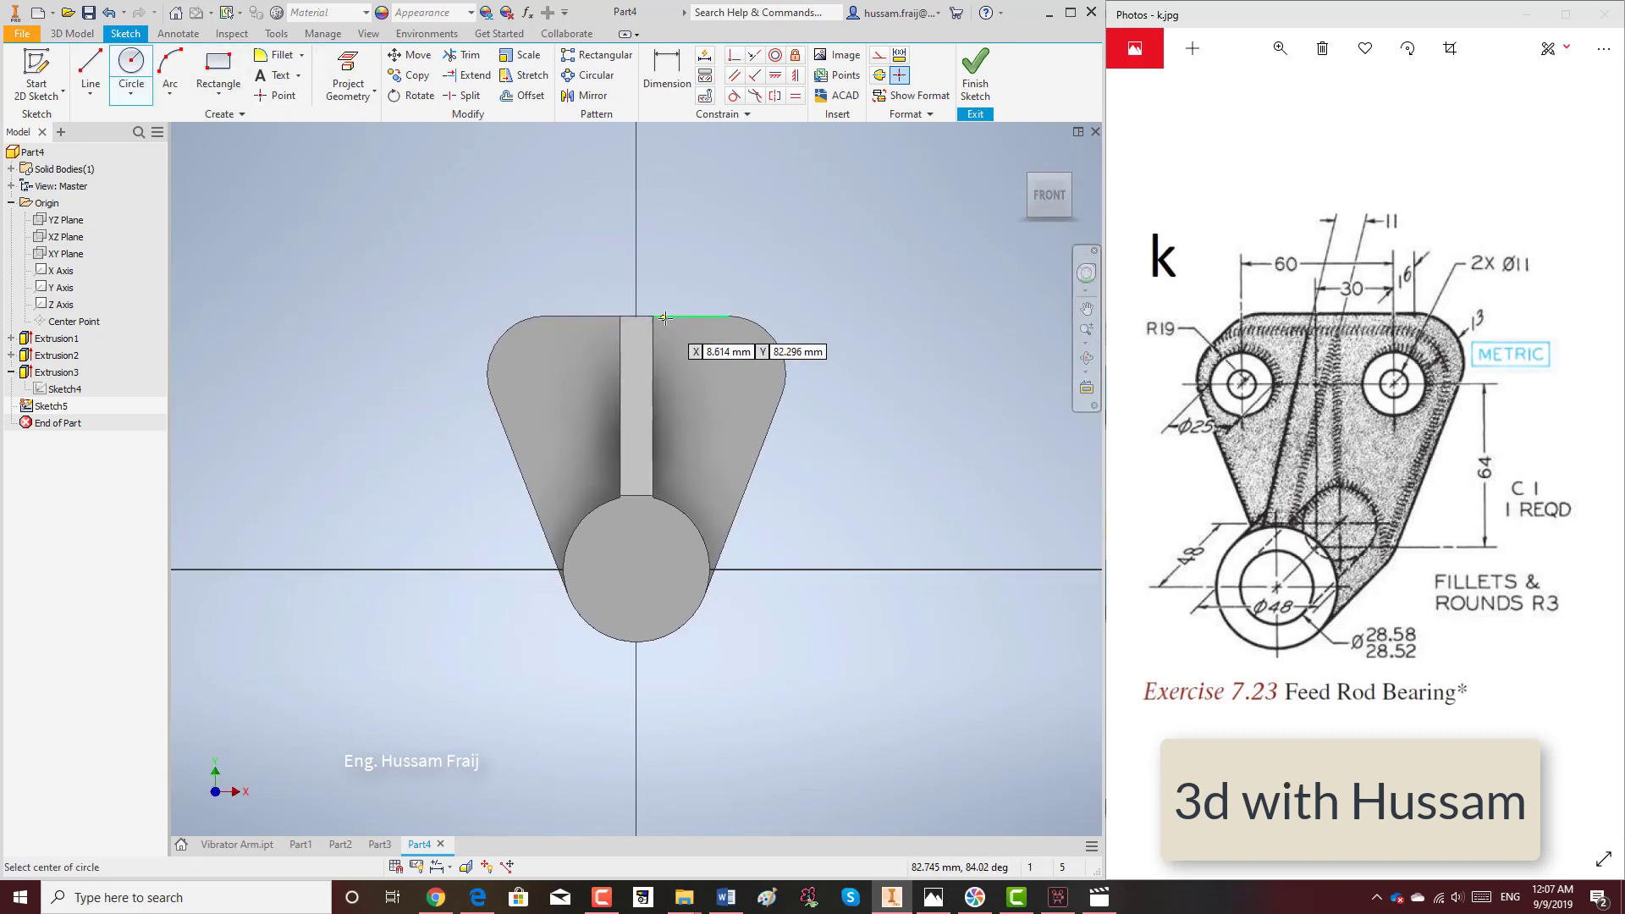
pyautogui.click(729, 373)
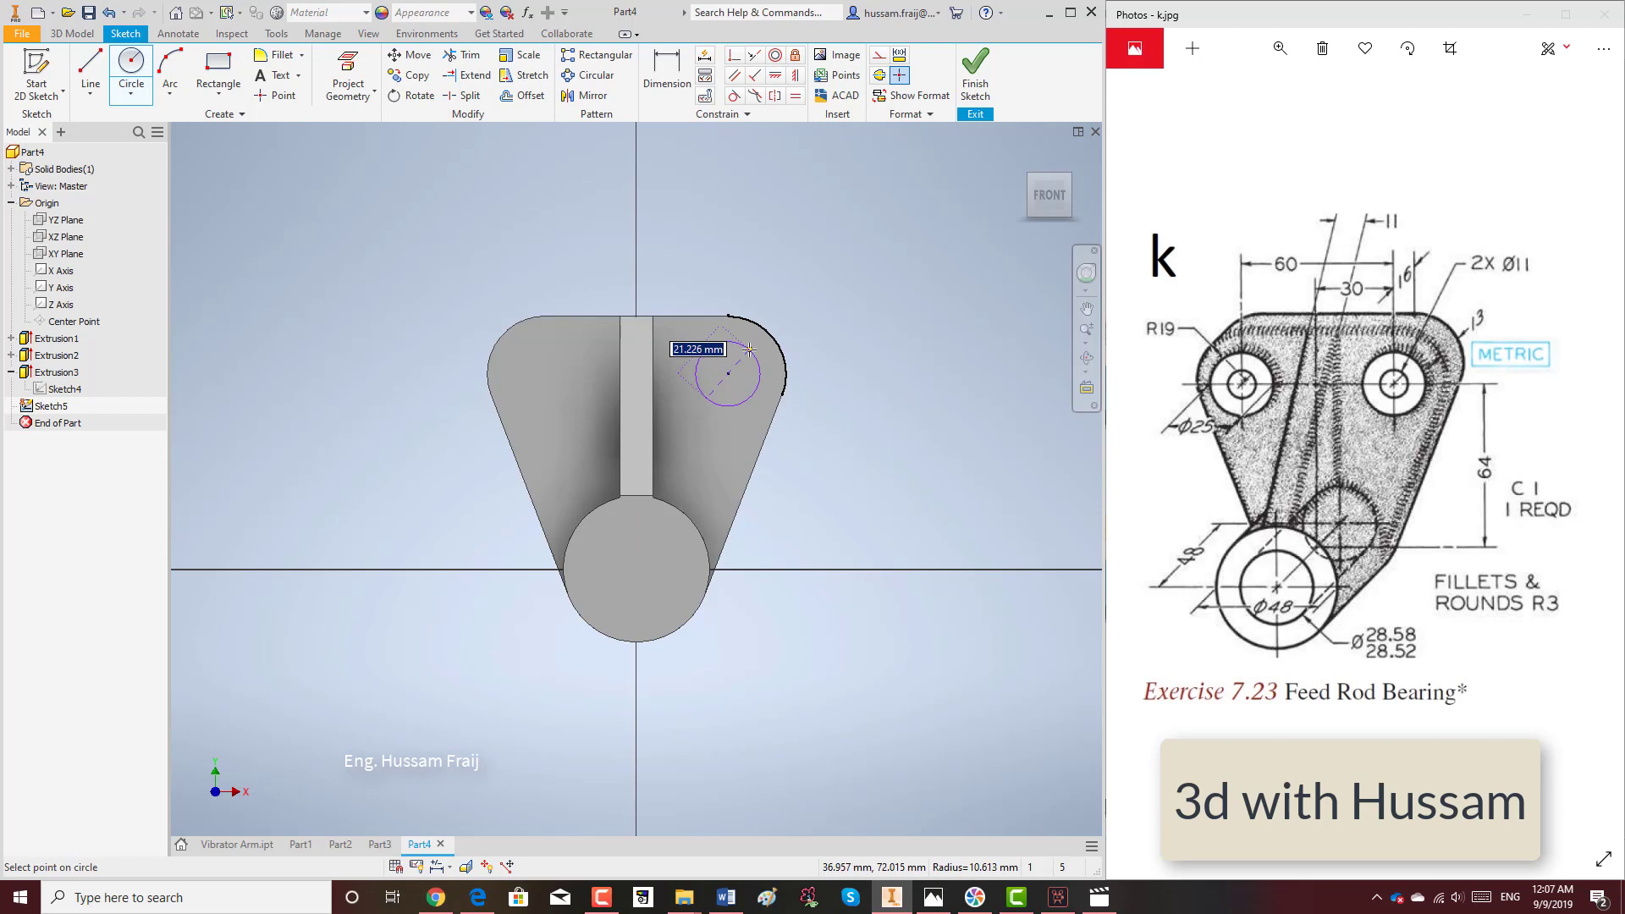
pyautogui.write('11')
pyautogui.press('Return')
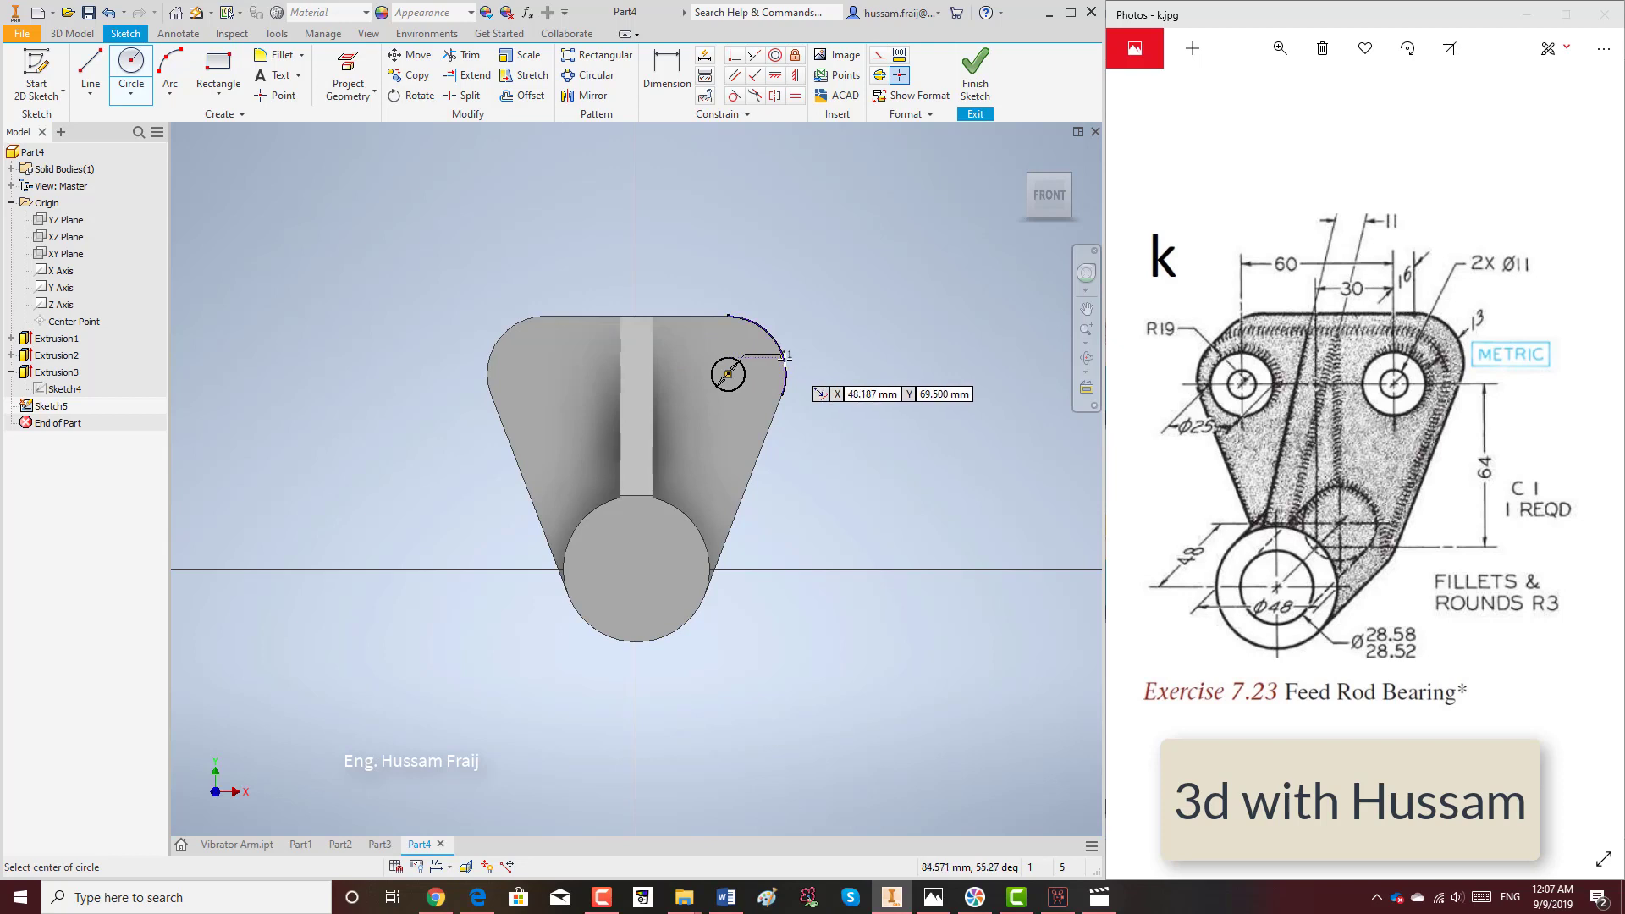
pyautogui.press('Escape')
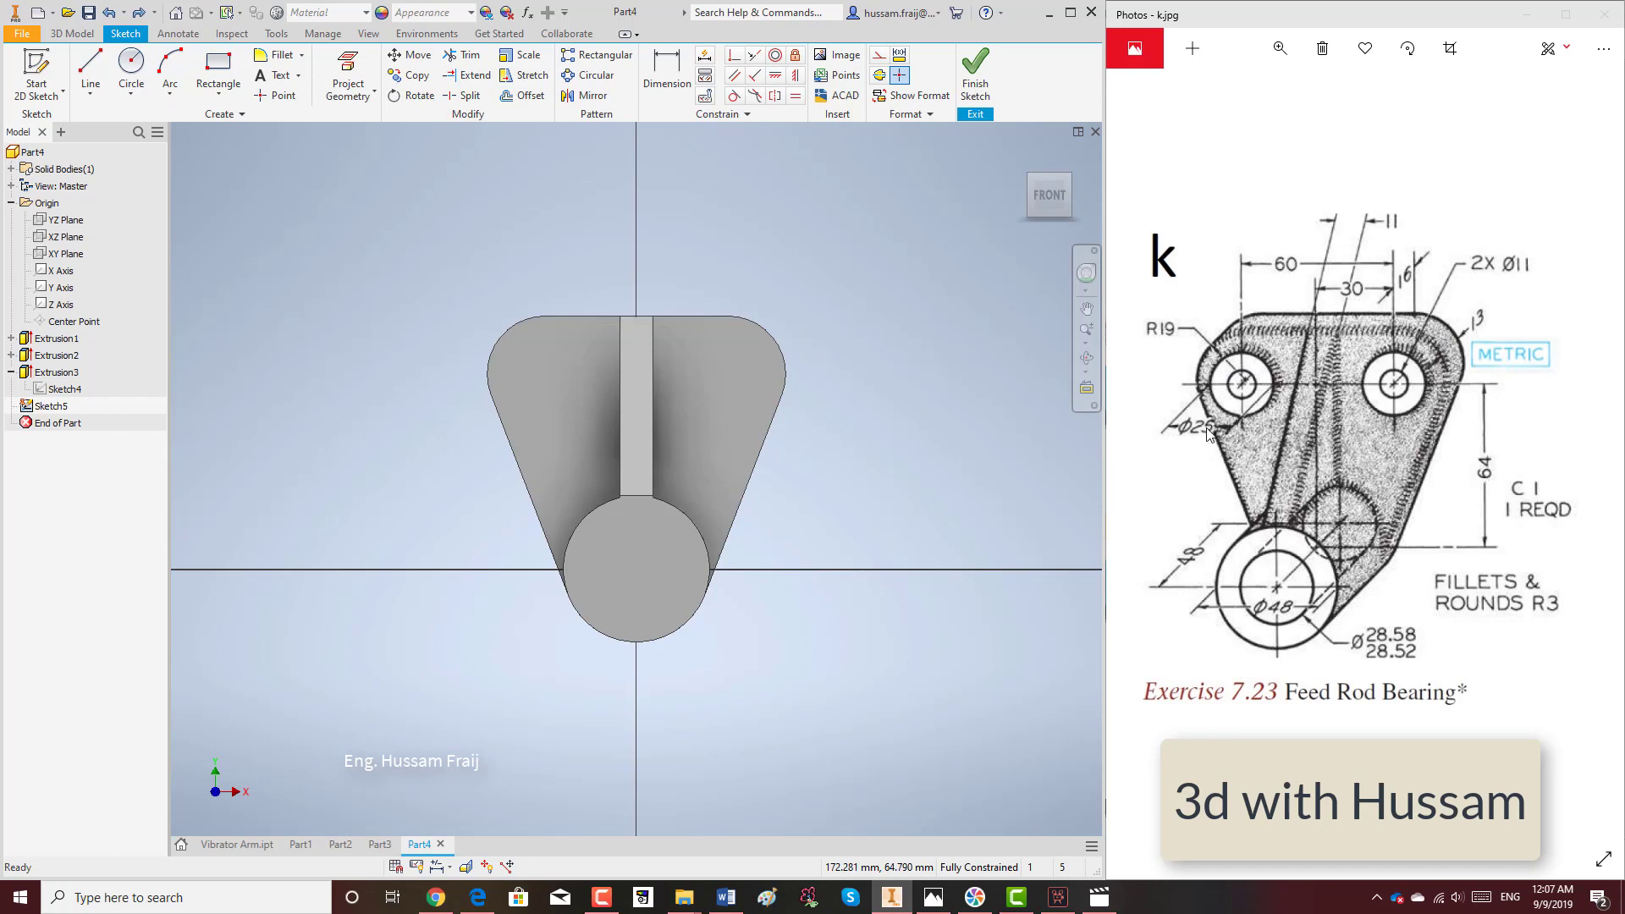
# Draw two Ø25 circles centred on the right and left corner arcs.
pyautogui.click(131, 68)
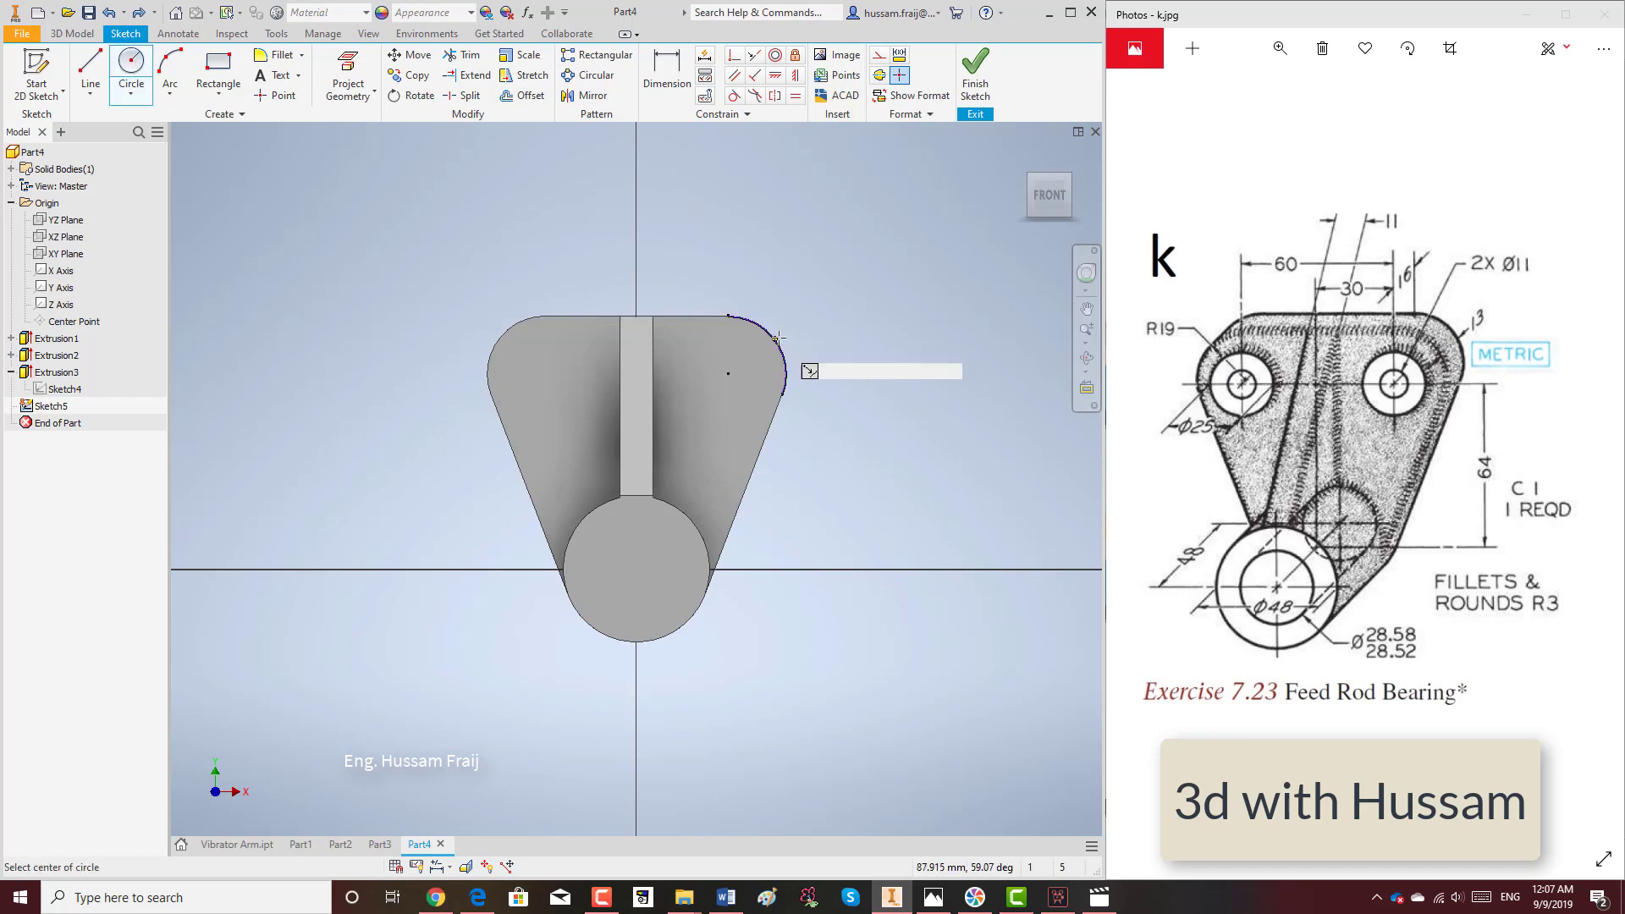
pyautogui.click(728, 374)
pyautogui.write('2')
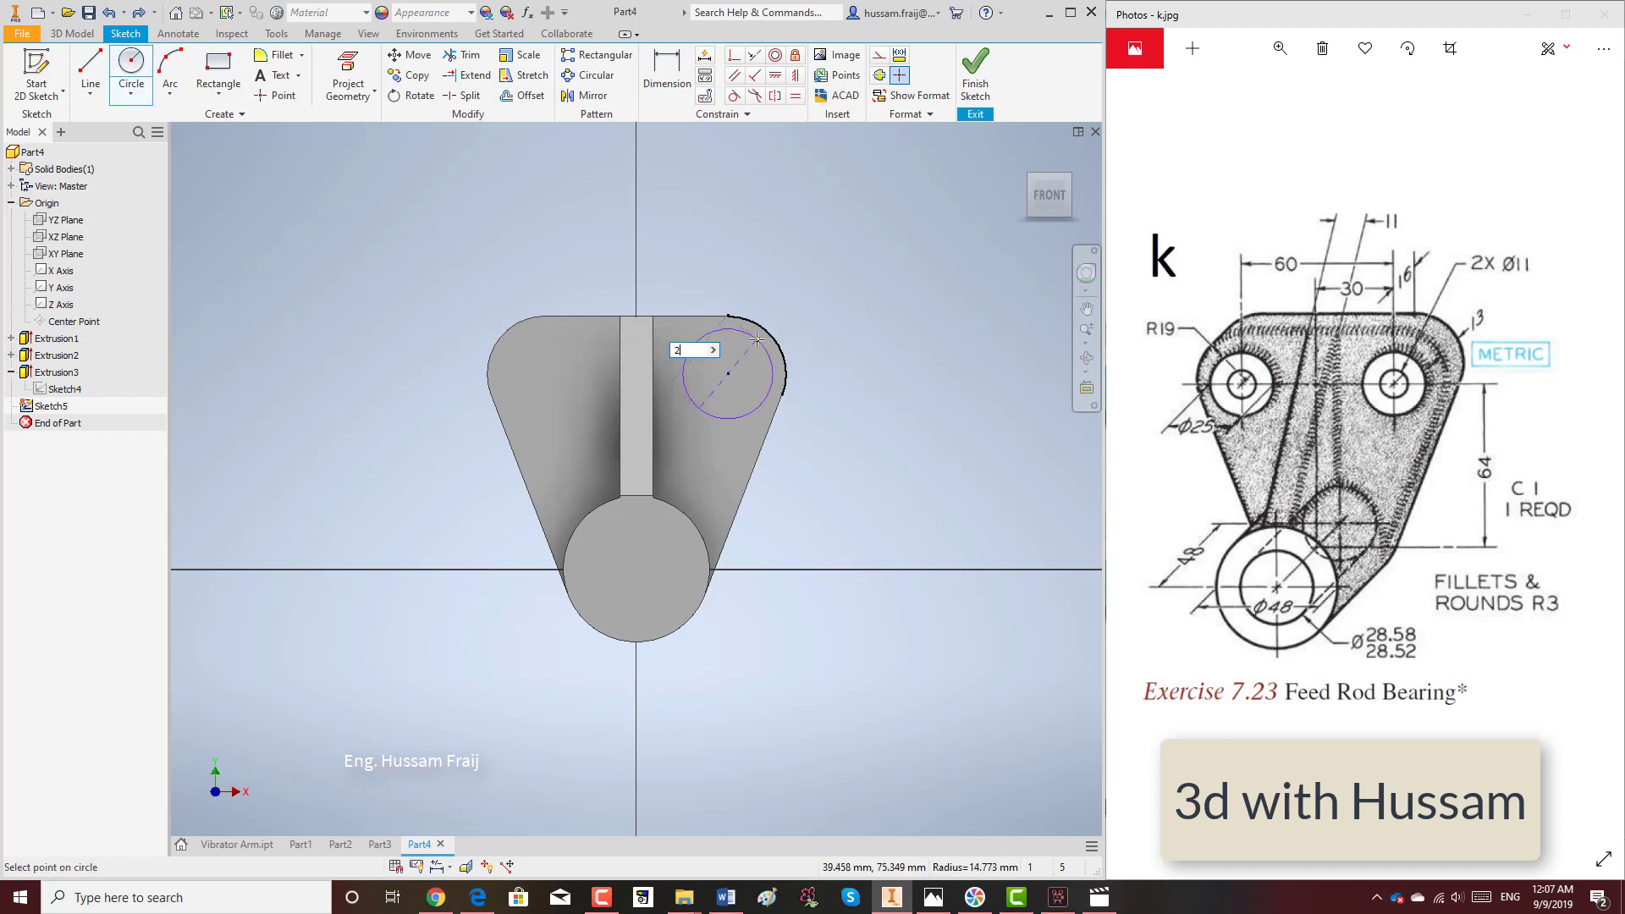
pyautogui.write('5')
pyautogui.press('Return')
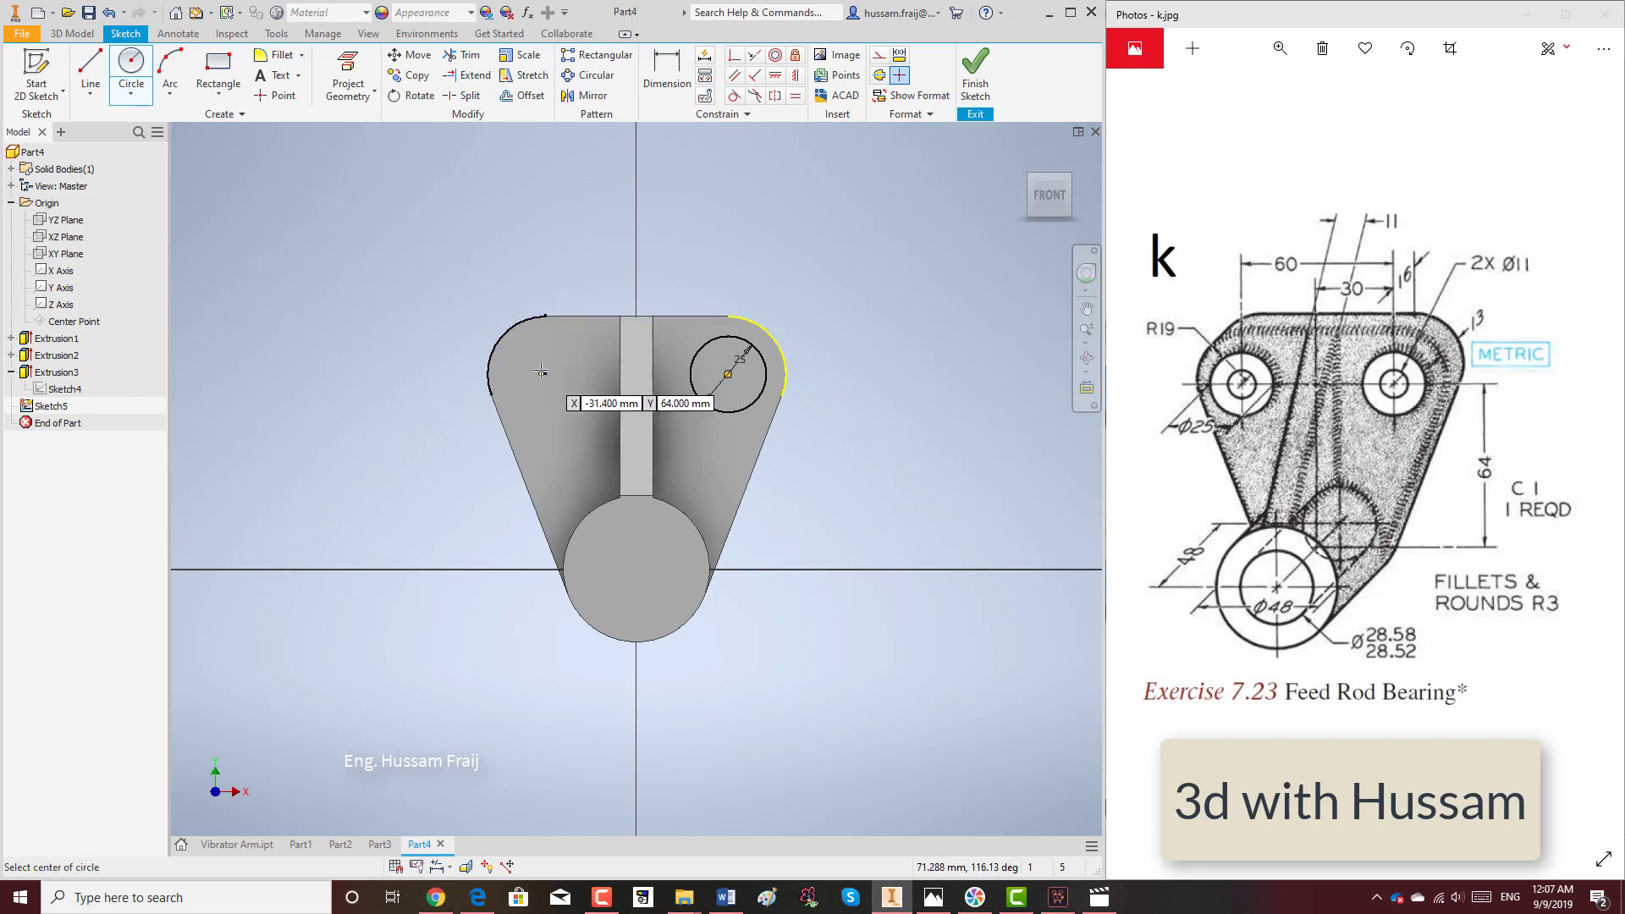
pyautogui.click(545, 373)
pyautogui.write('25')
pyautogui.press('Return')
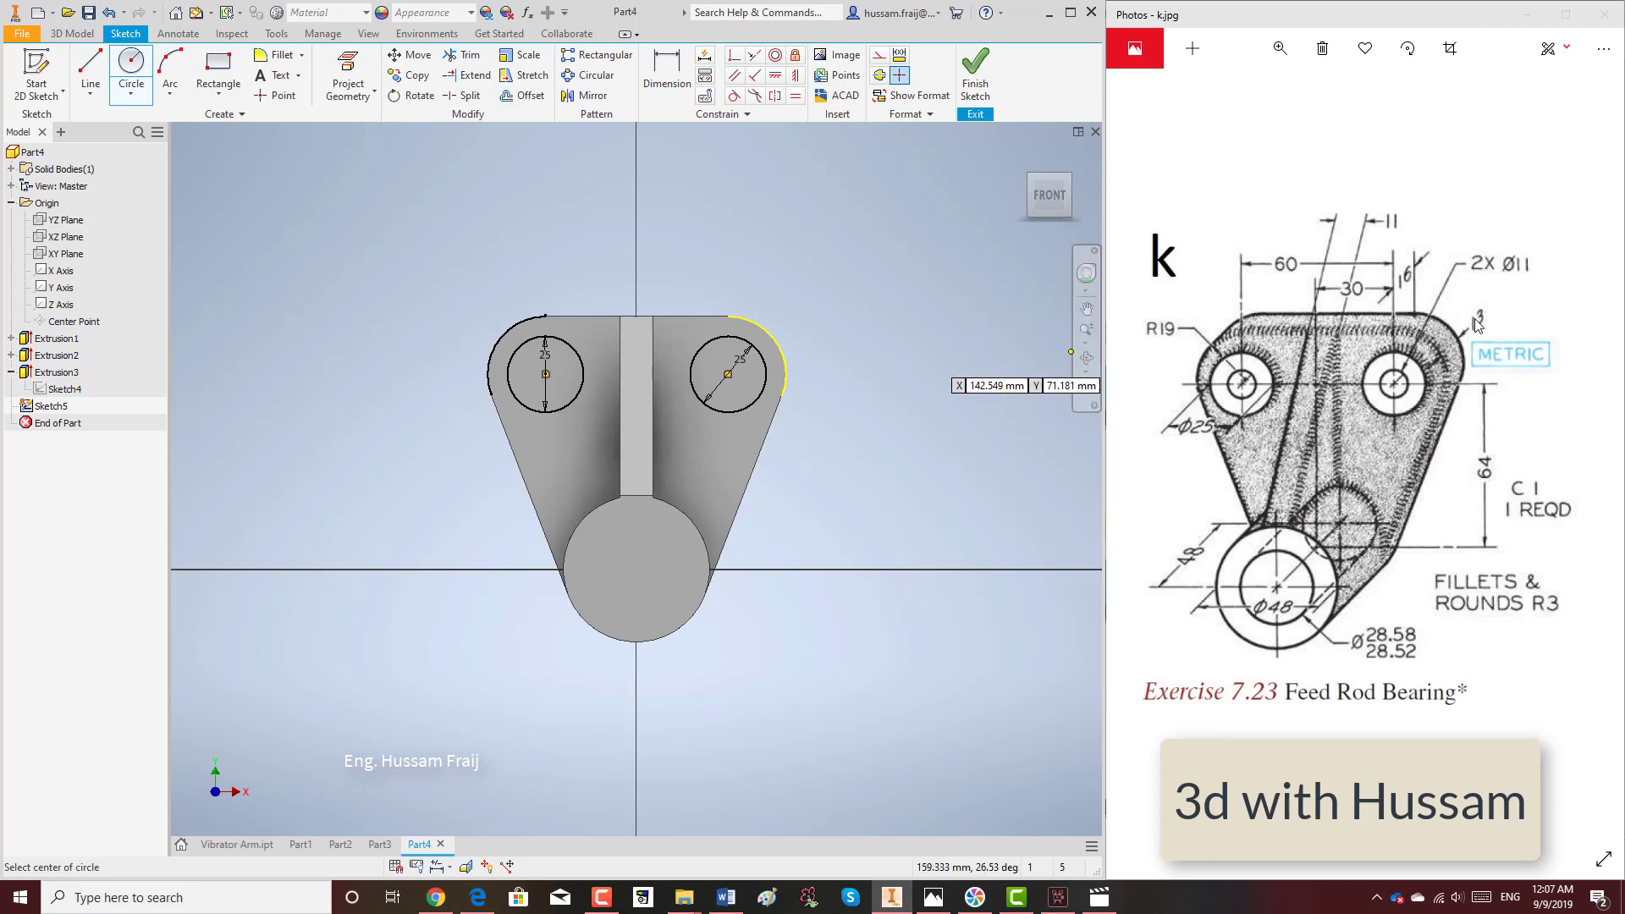
# Orbit to check the corner circles and finish Sketch5.
pyautogui.click(1087, 357)
pyautogui.moveTo(778, 420); pyautogui.dragTo(804, 377)
pyautogui.rightClick(804, 377)
pyautogui.click(914, 316)
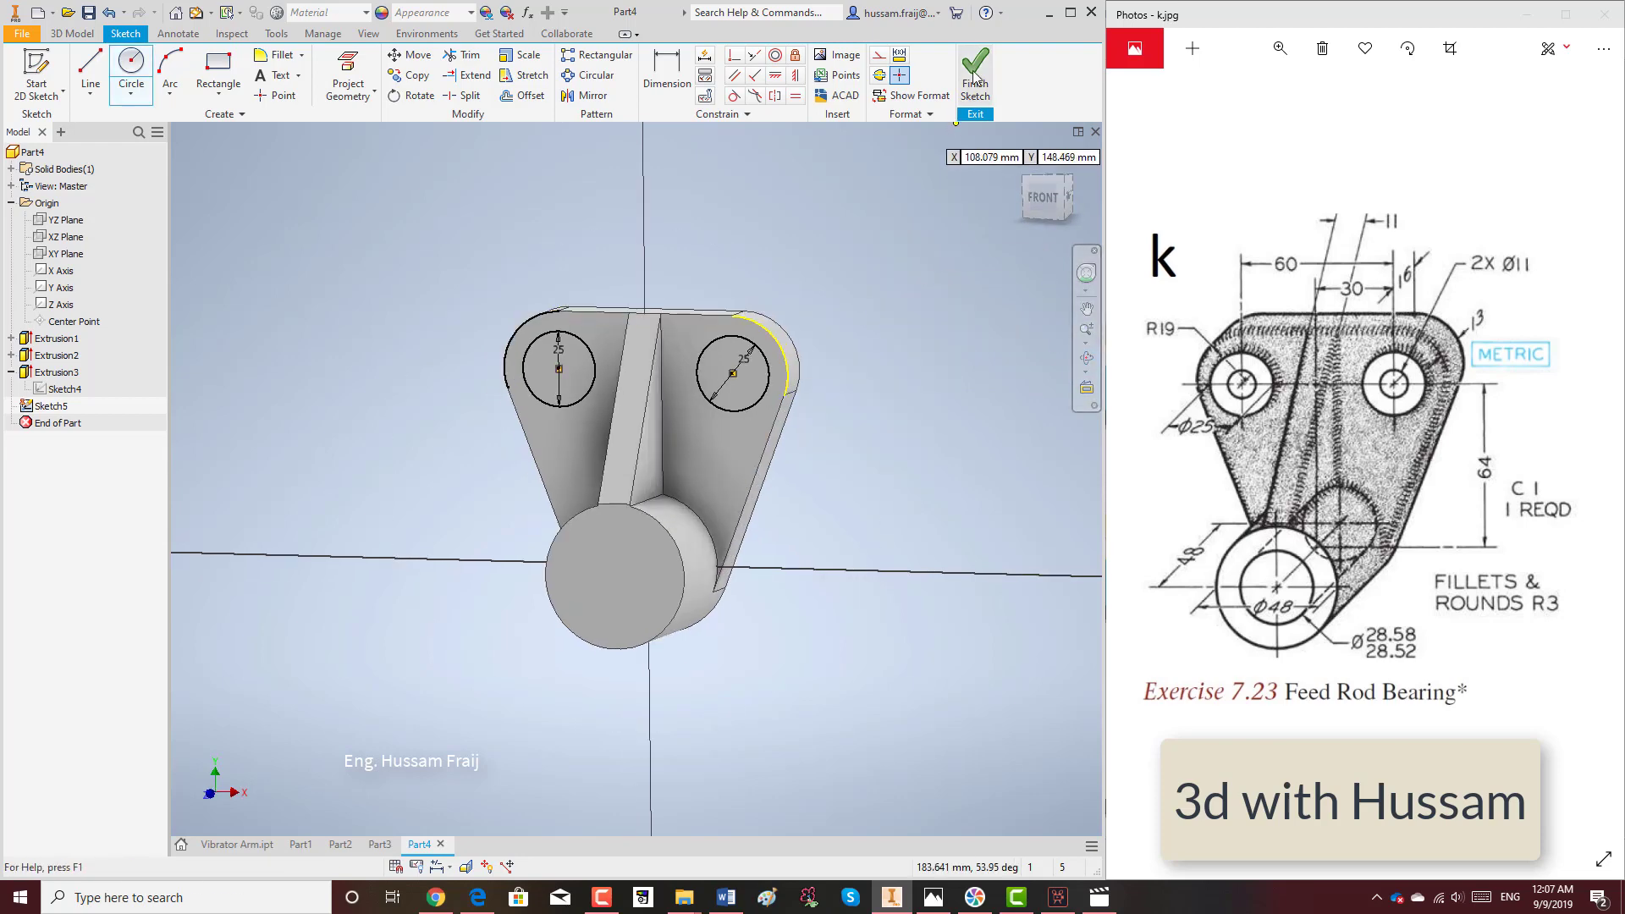
pyautogui.click(975, 76)
# Extrude both Ø25 corner circles 3 mm as raised pads.
pyautogui.click(92, 69)
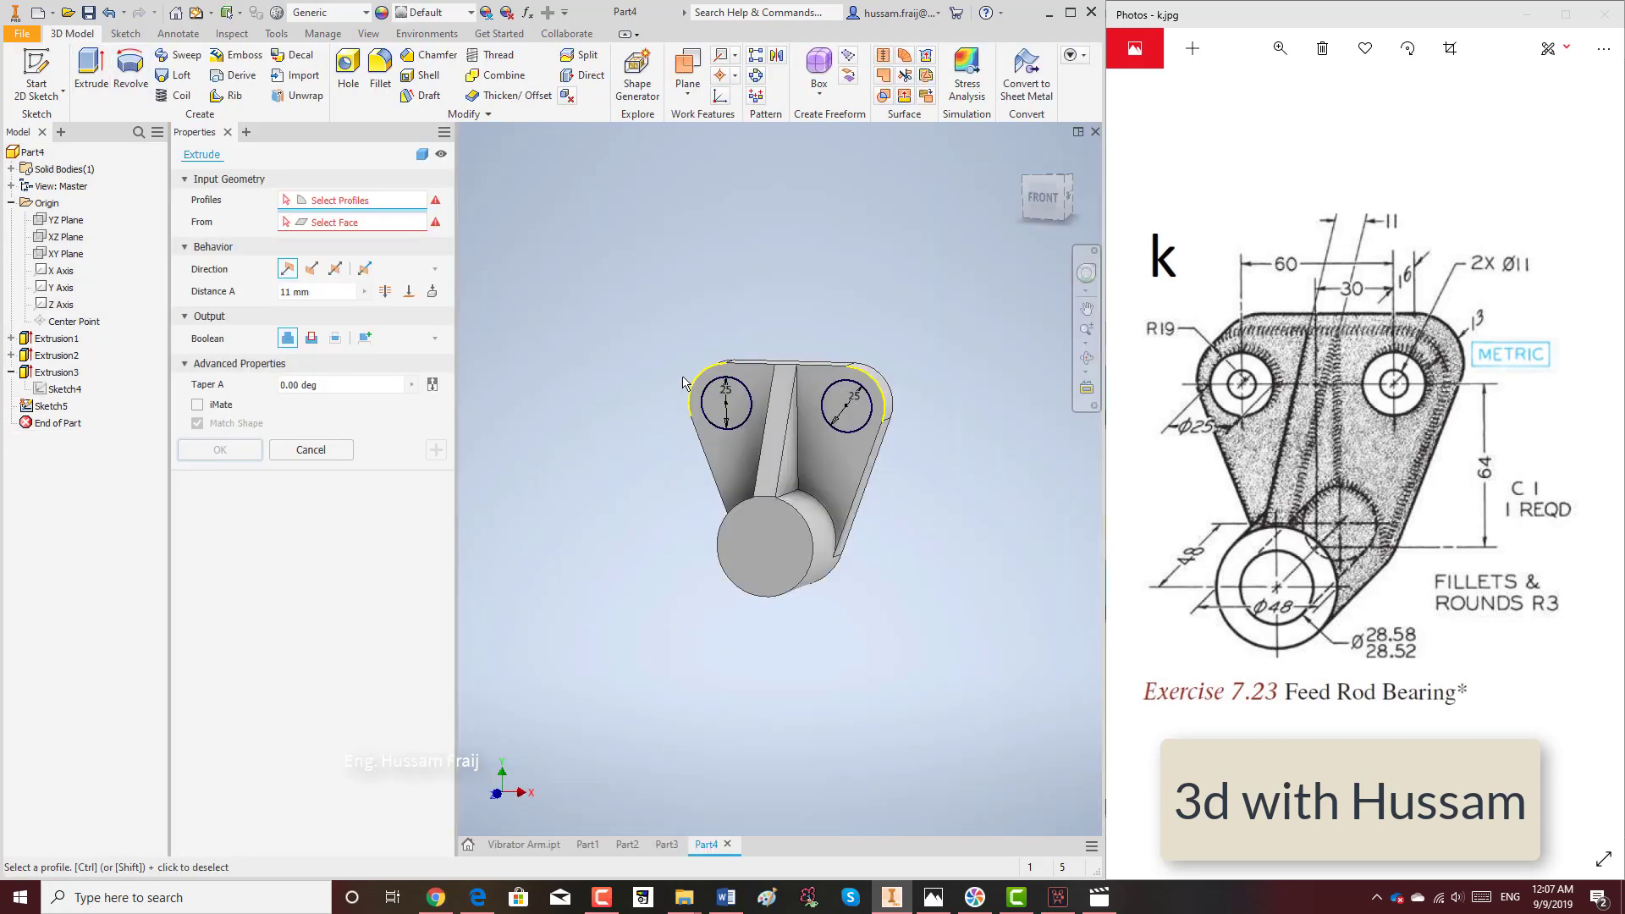
pyautogui.click(723, 403)
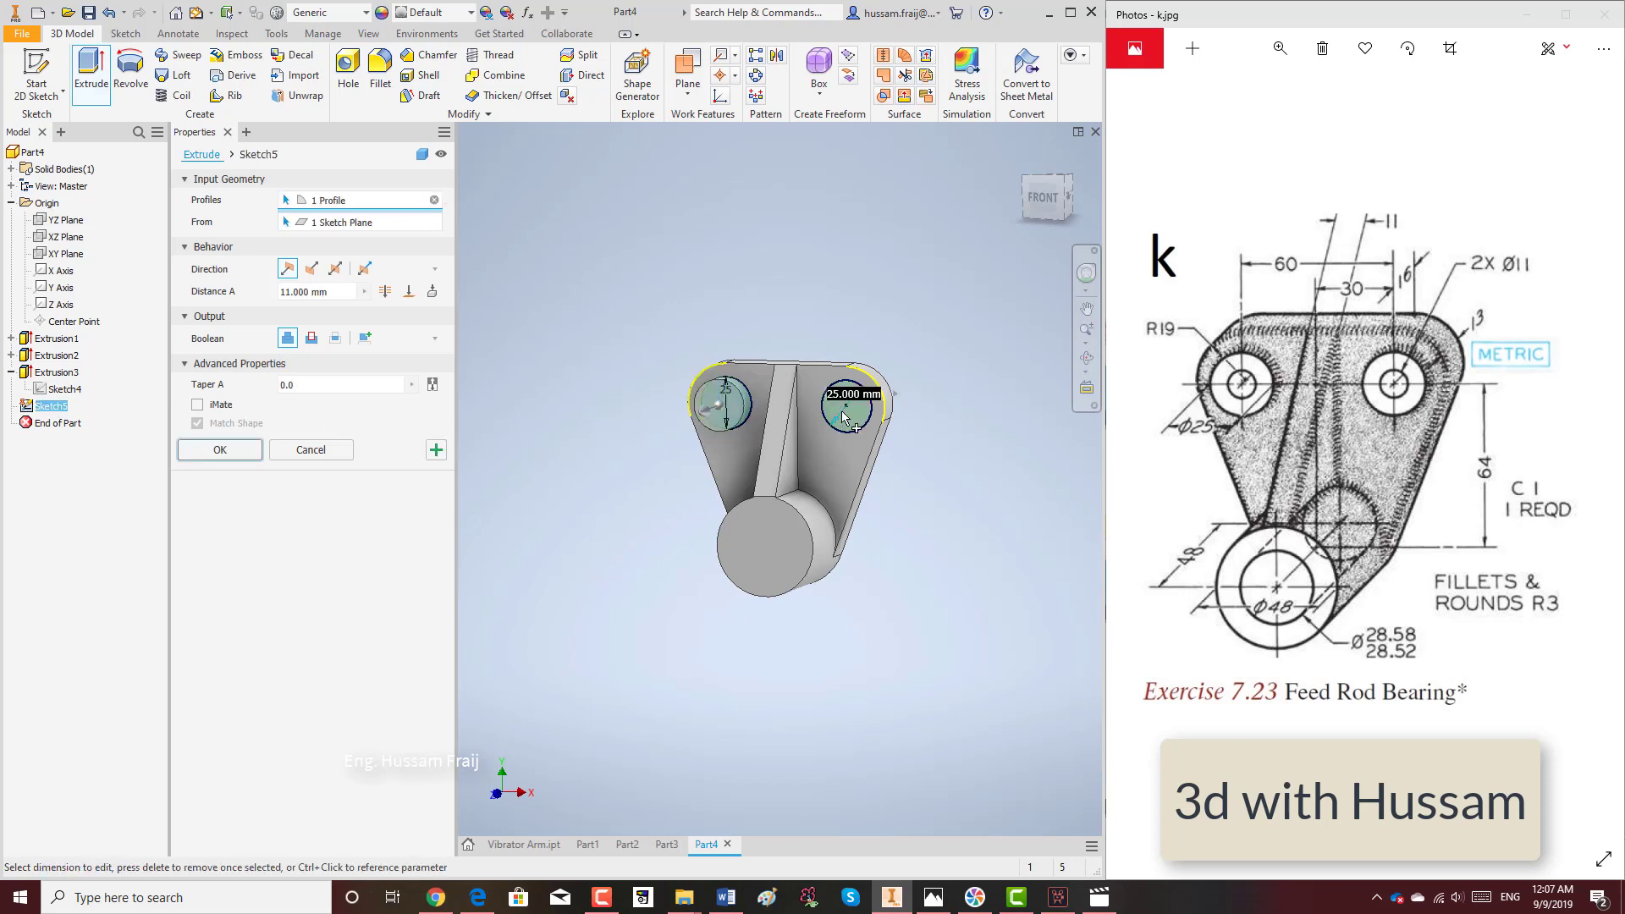
pyautogui.click(842, 417)
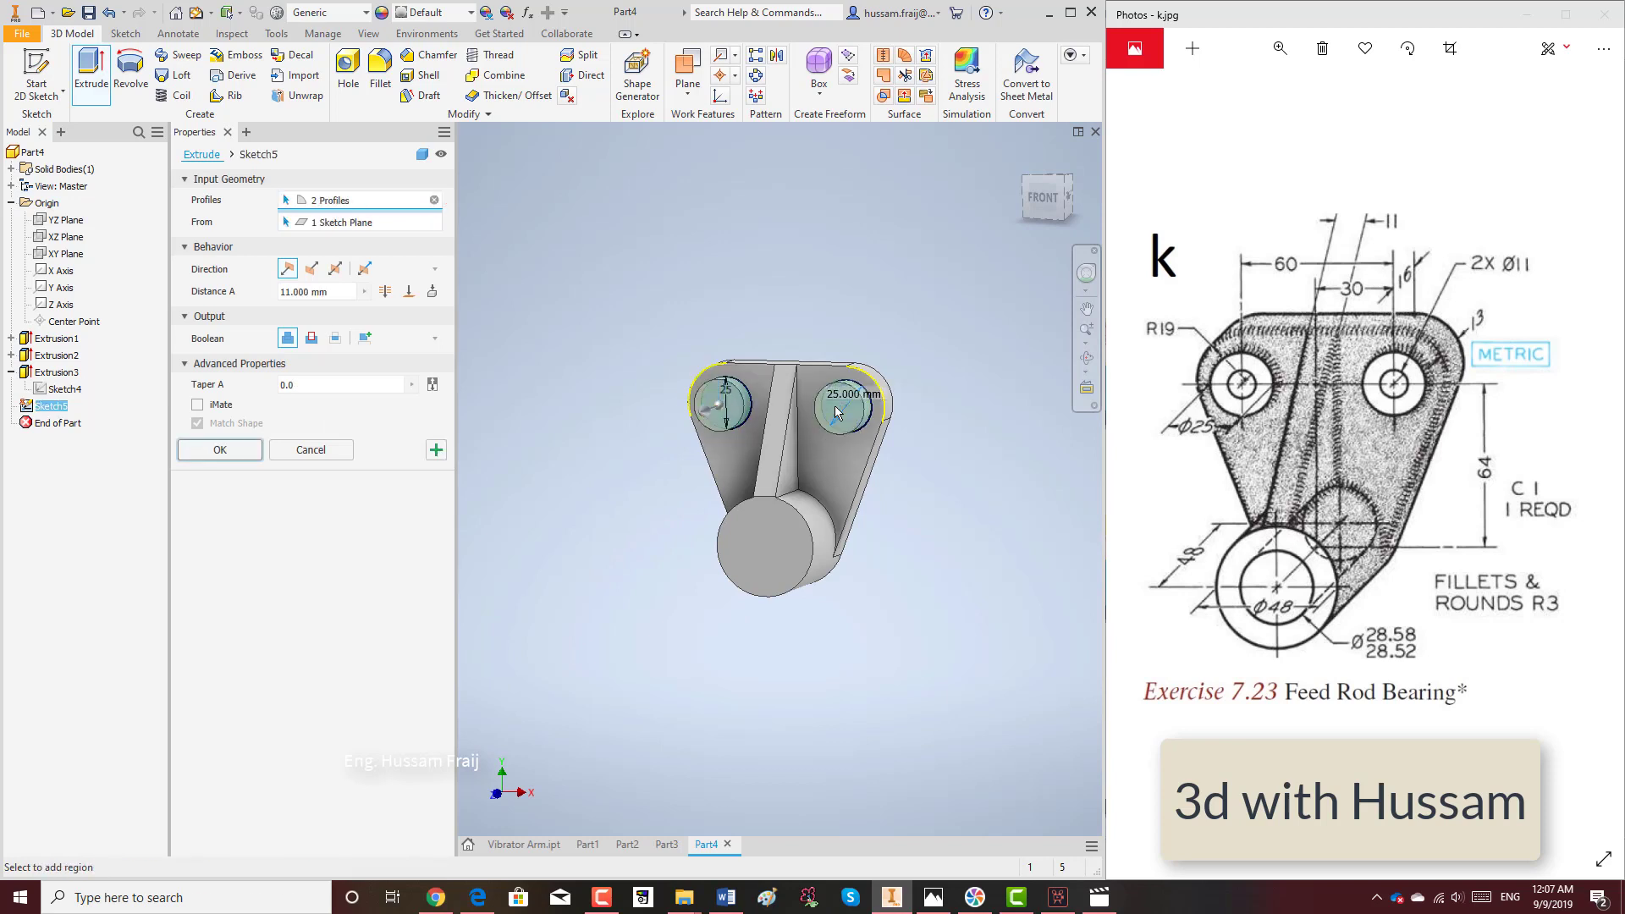
pyautogui.doubleClick(332, 292)
pyautogui.write('3')
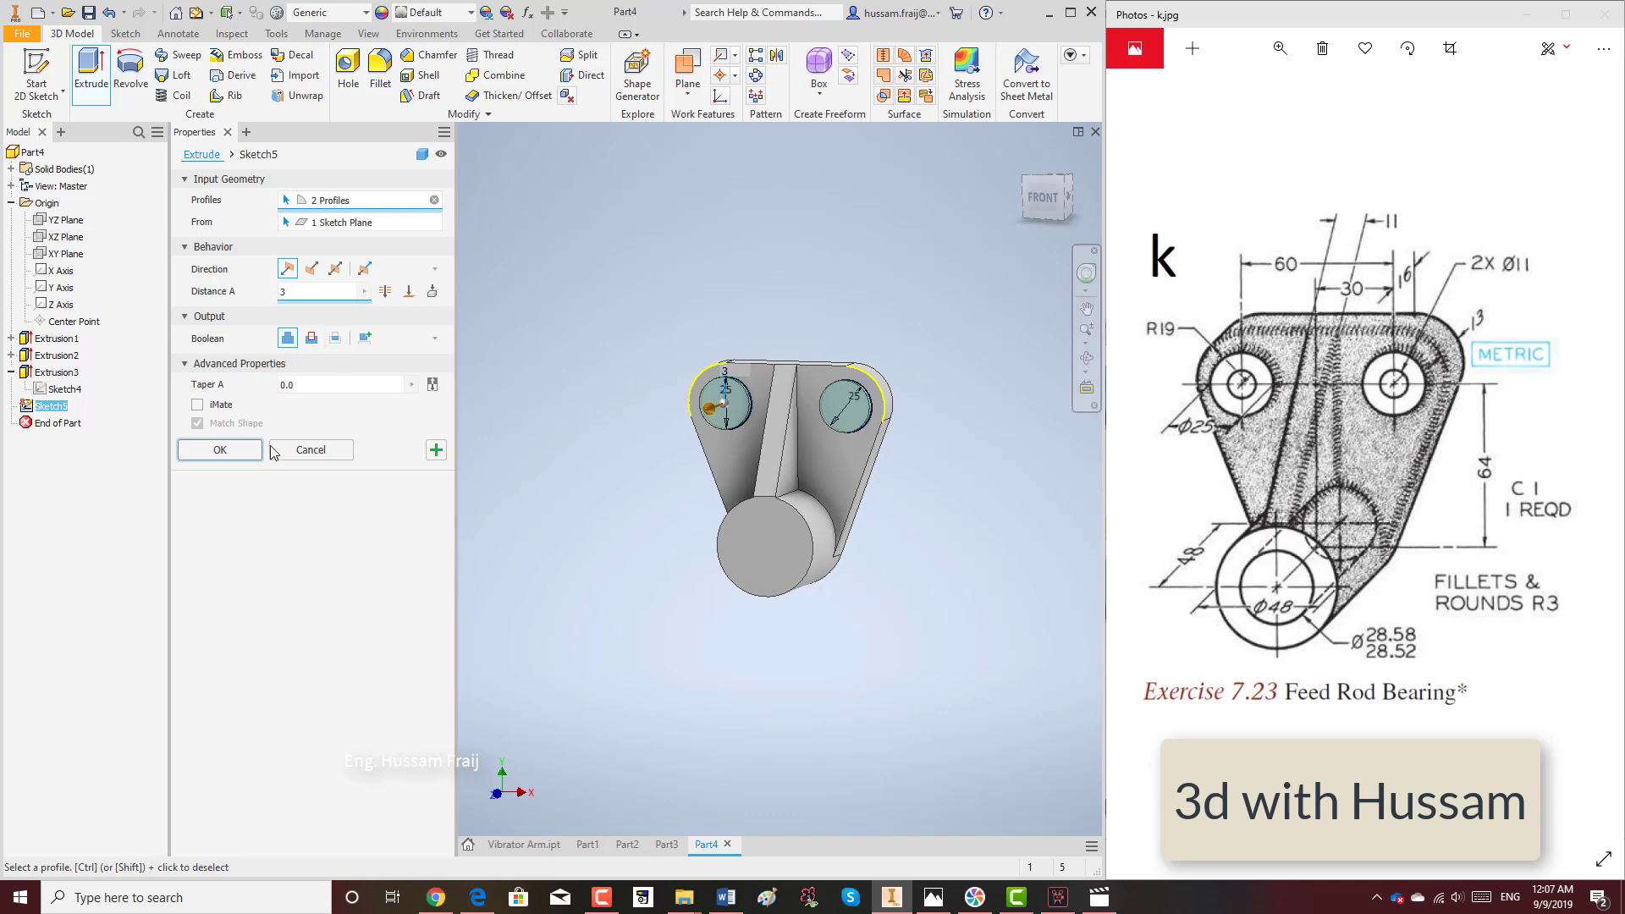
pyautogui.click(238, 453)
pyautogui.scroll(5, 698, 316)
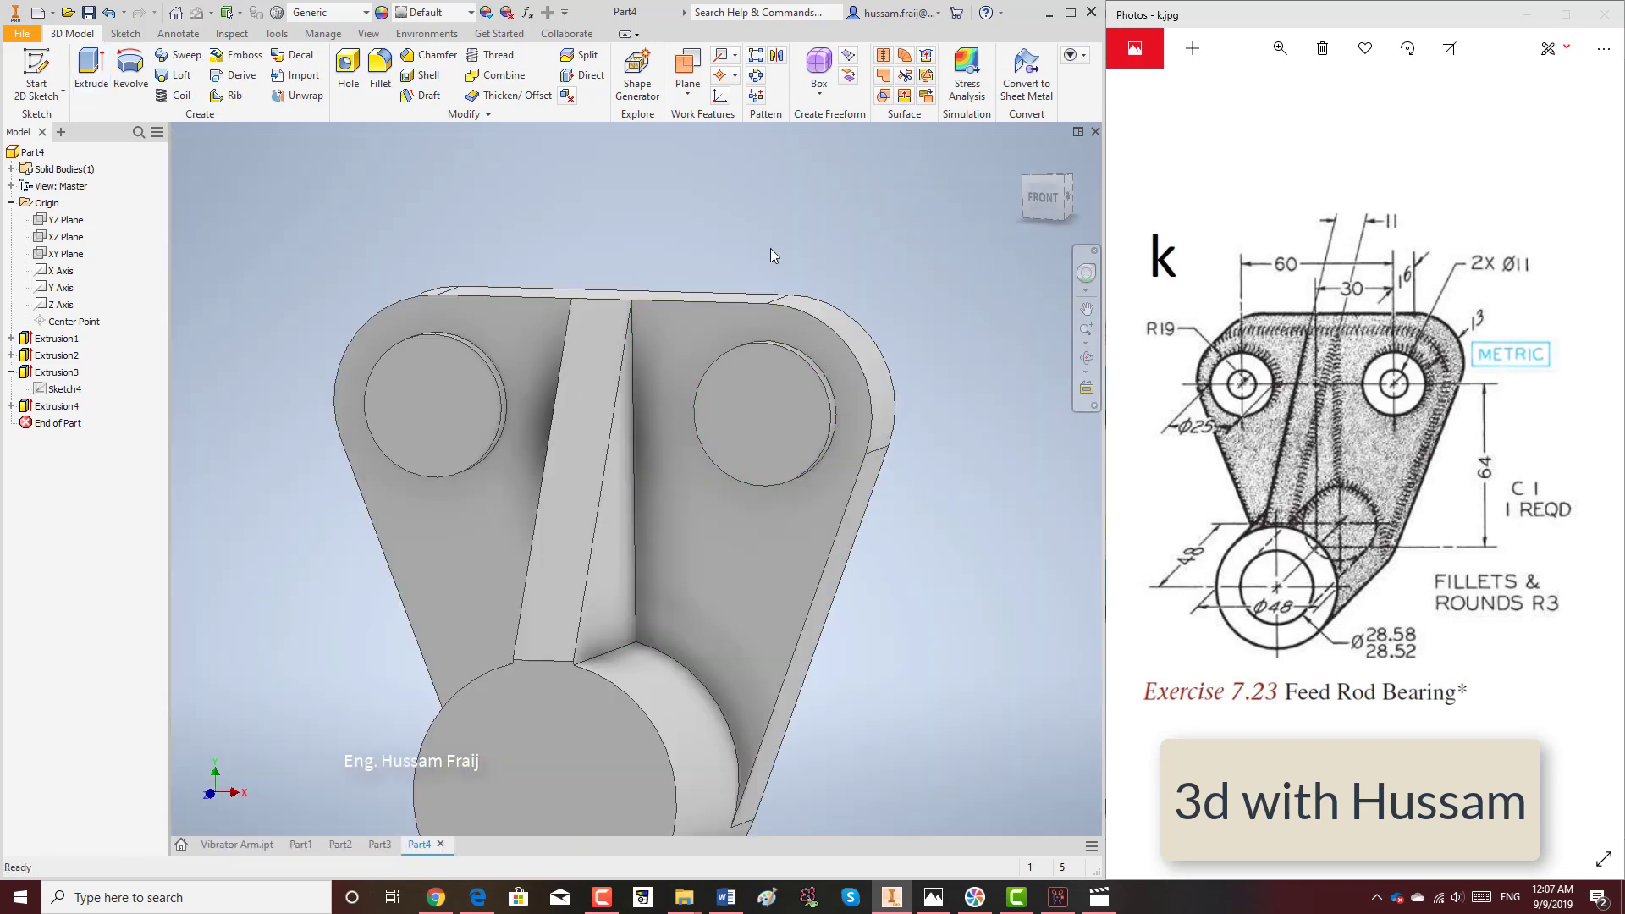
# Start a new 2D sketch on the top face of the right Ø25 pad.
pyautogui.scroll(-3, 785, 242)
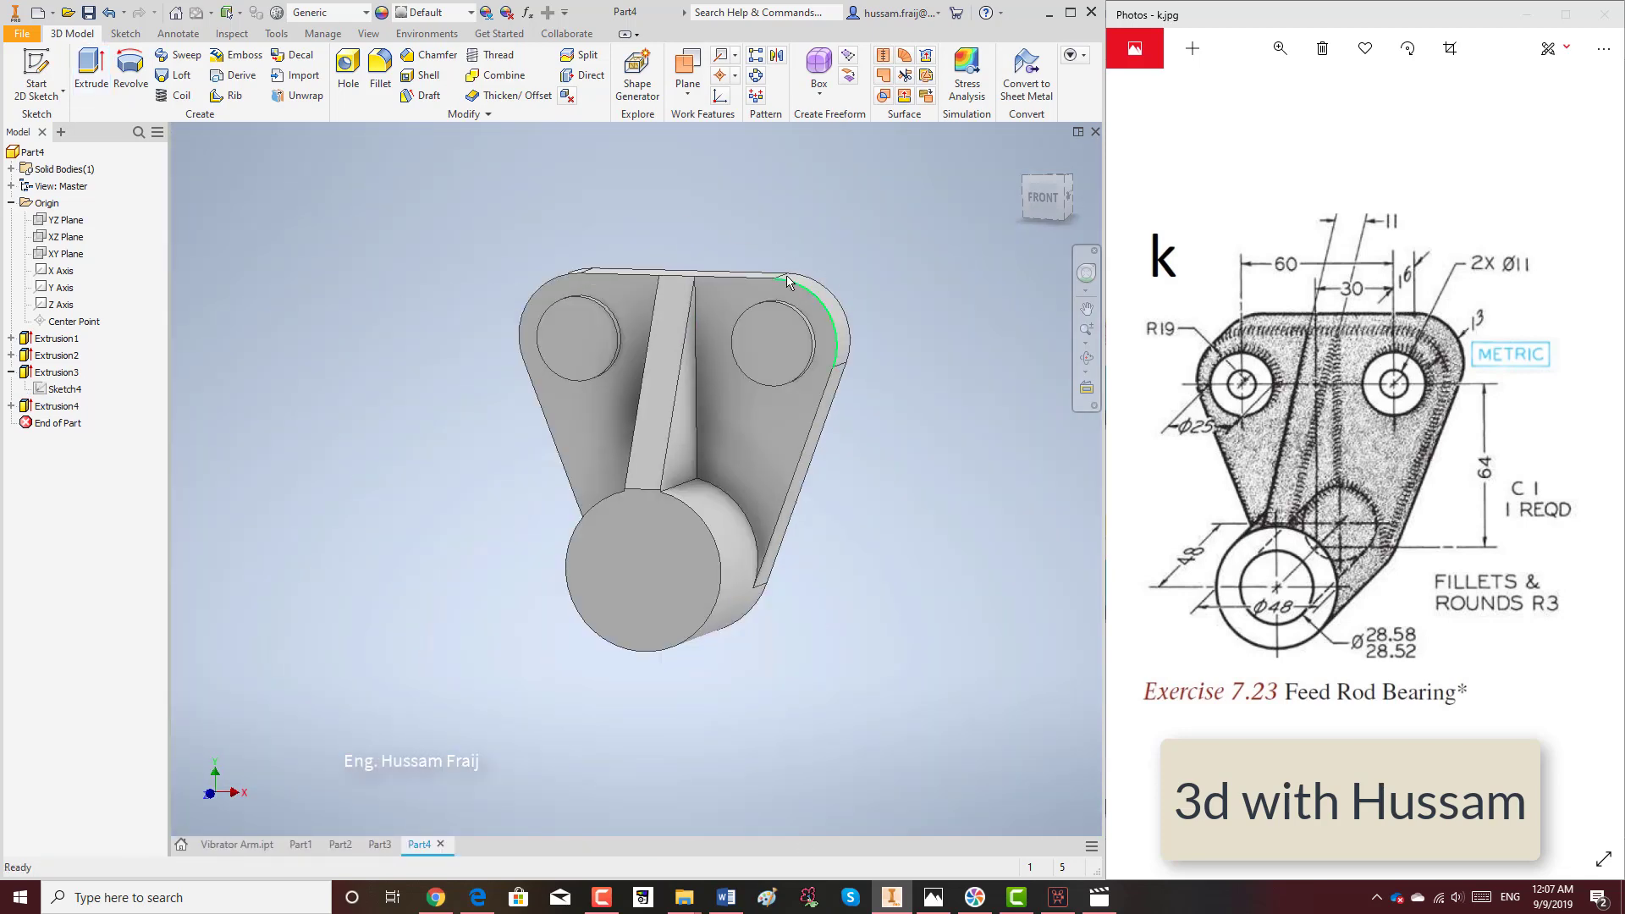
pyautogui.scroll(3, 787, 280)
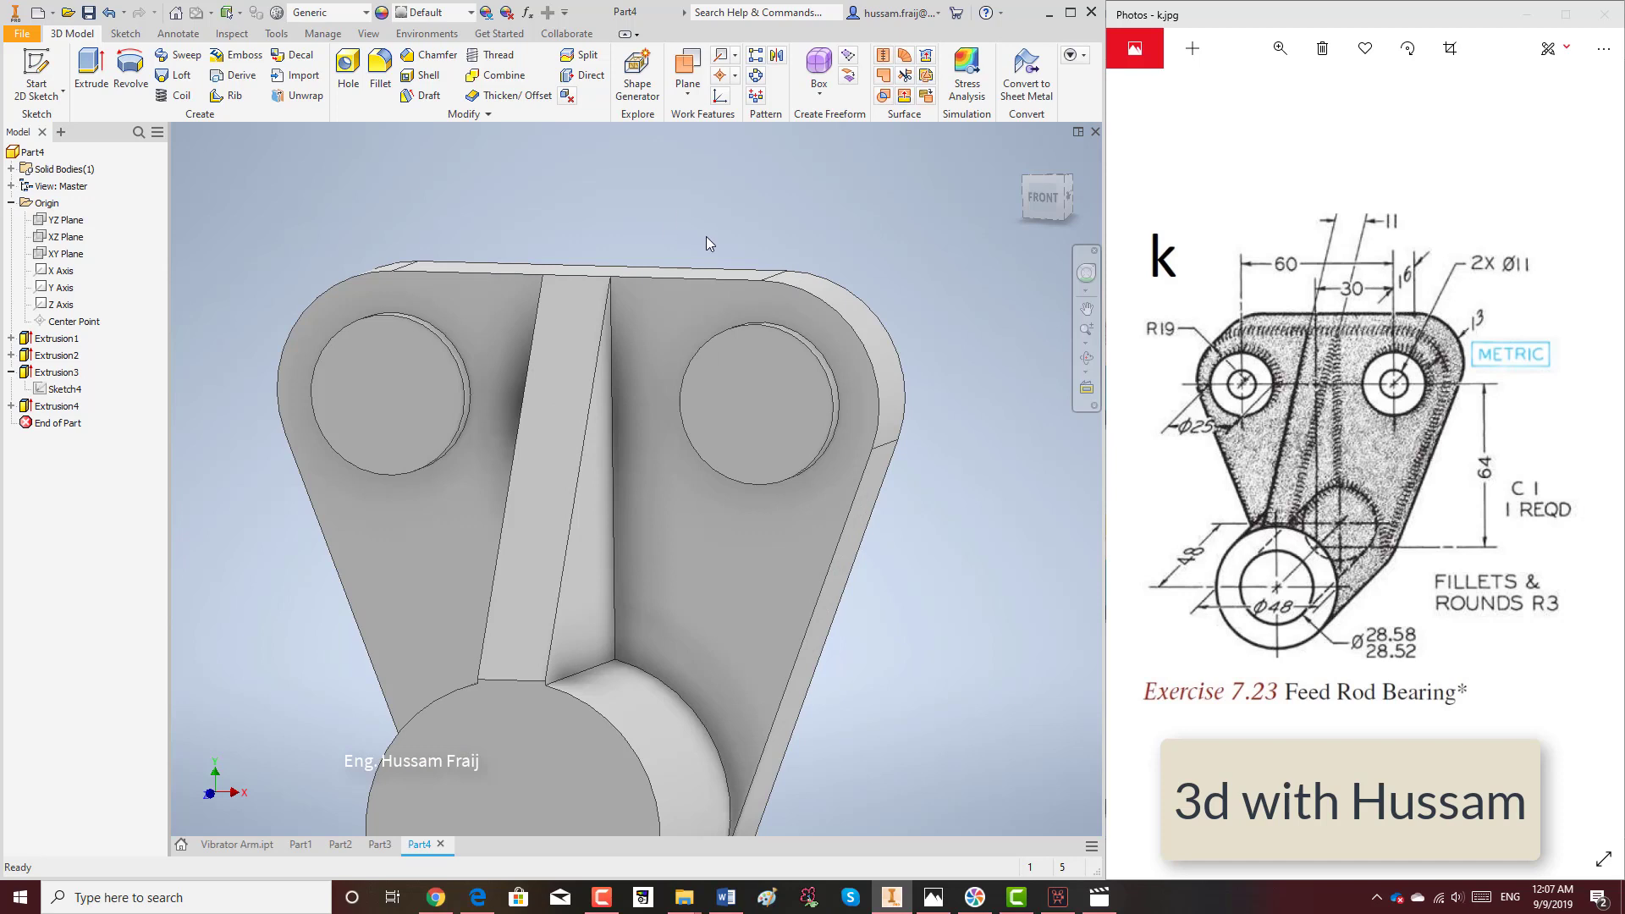
pyautogui.click(36, 72)
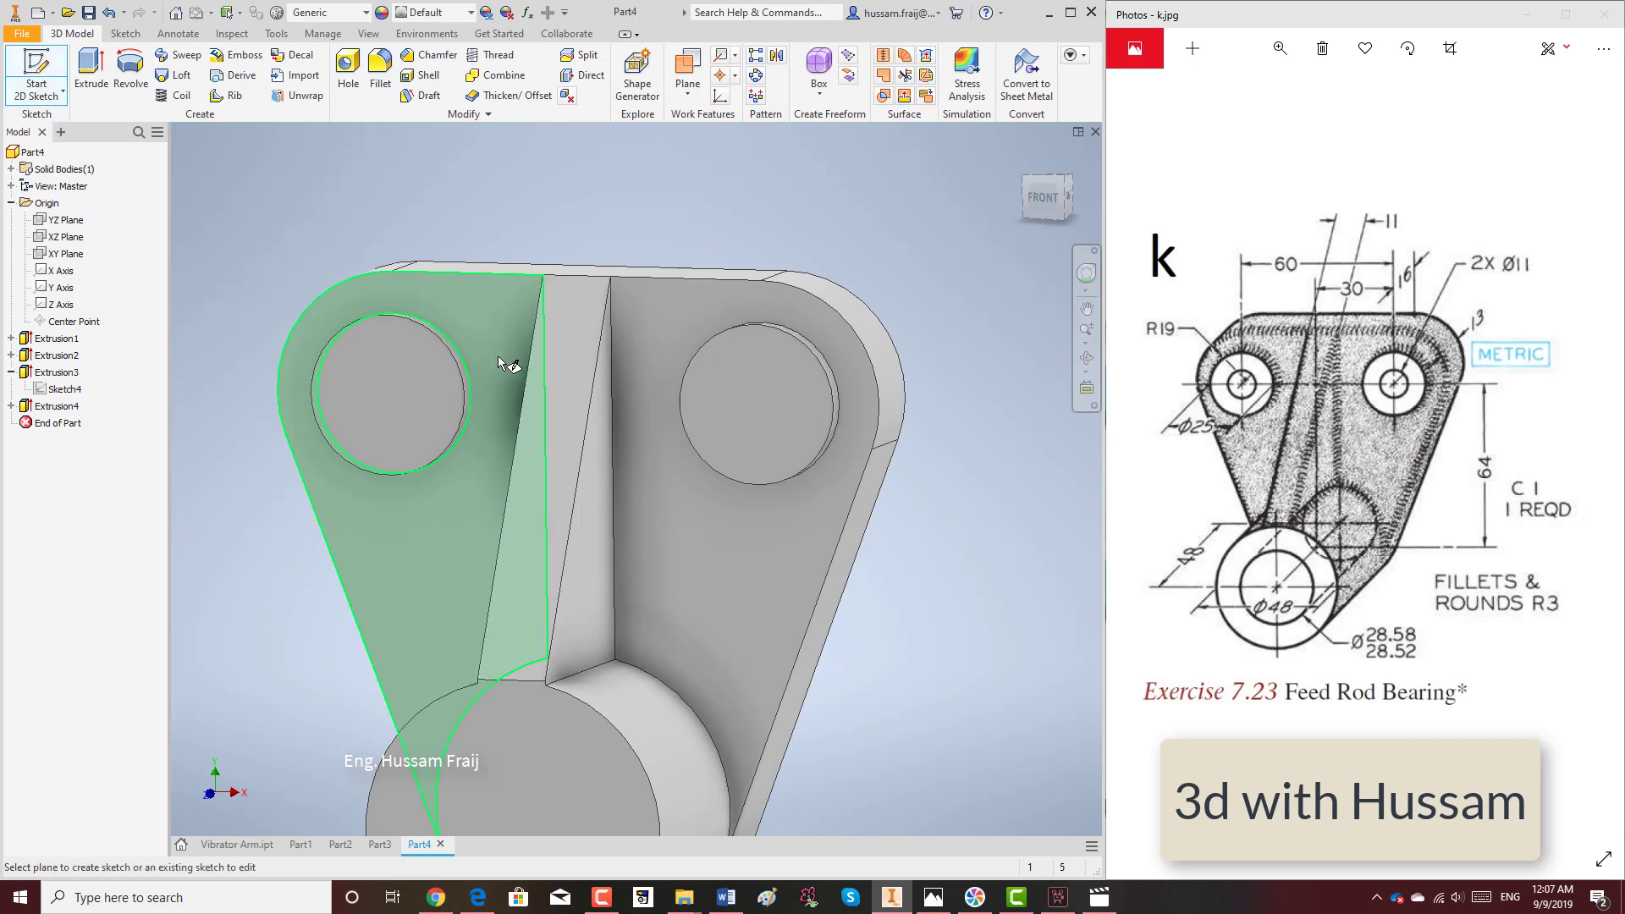
pyautogui.press('Escape')
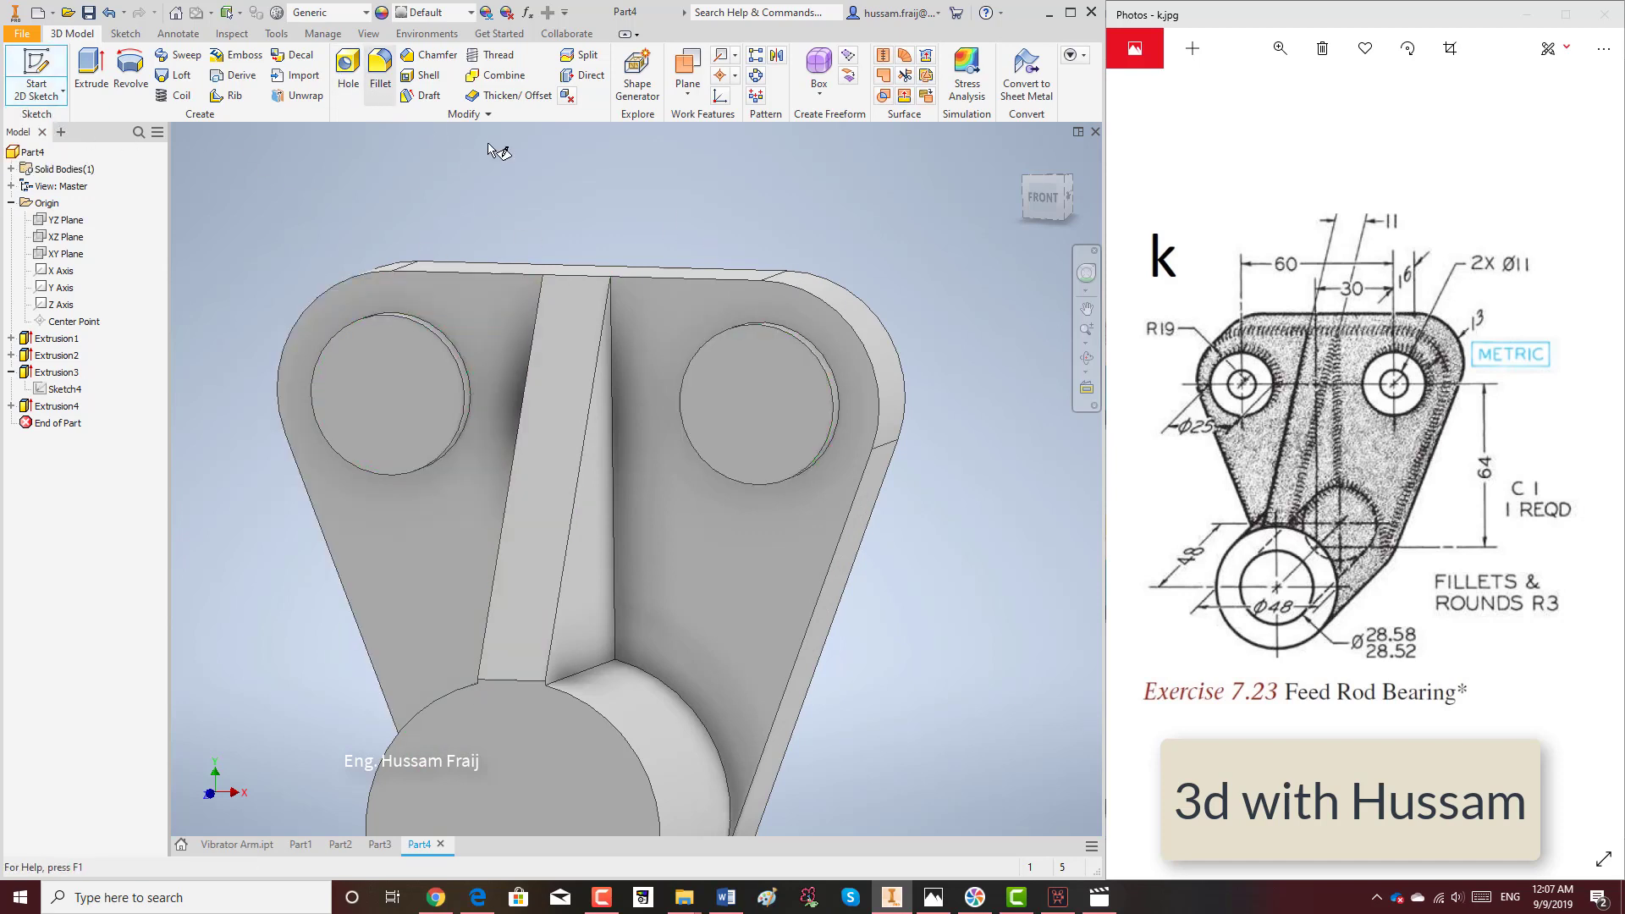
pyautogui.press('s')
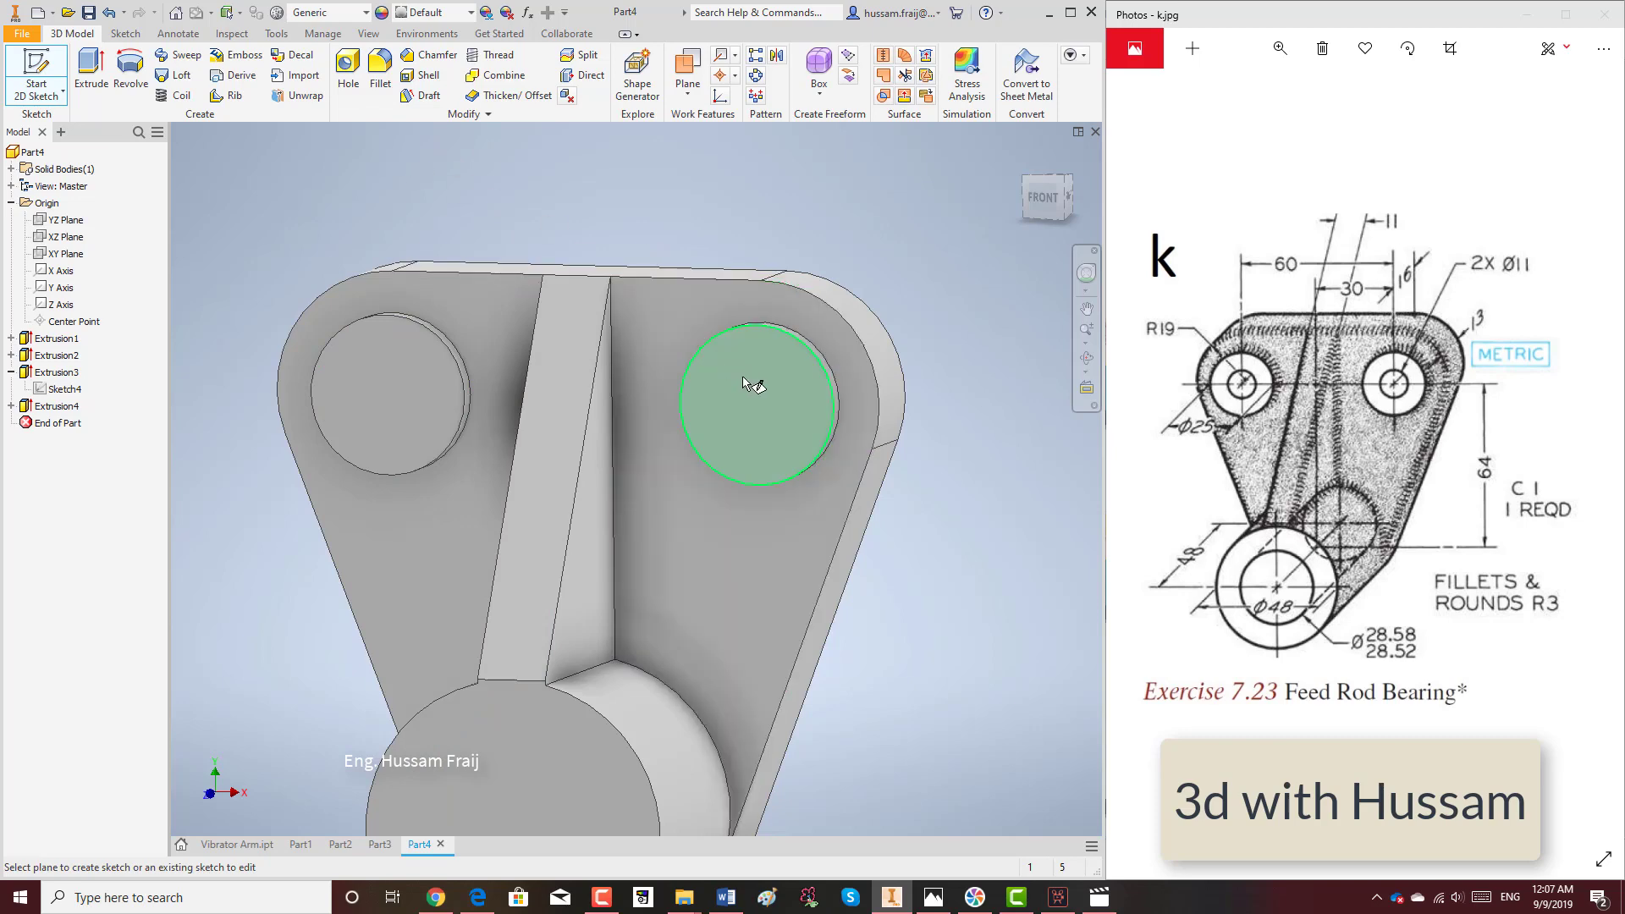
pyautogui.click(744, 376)
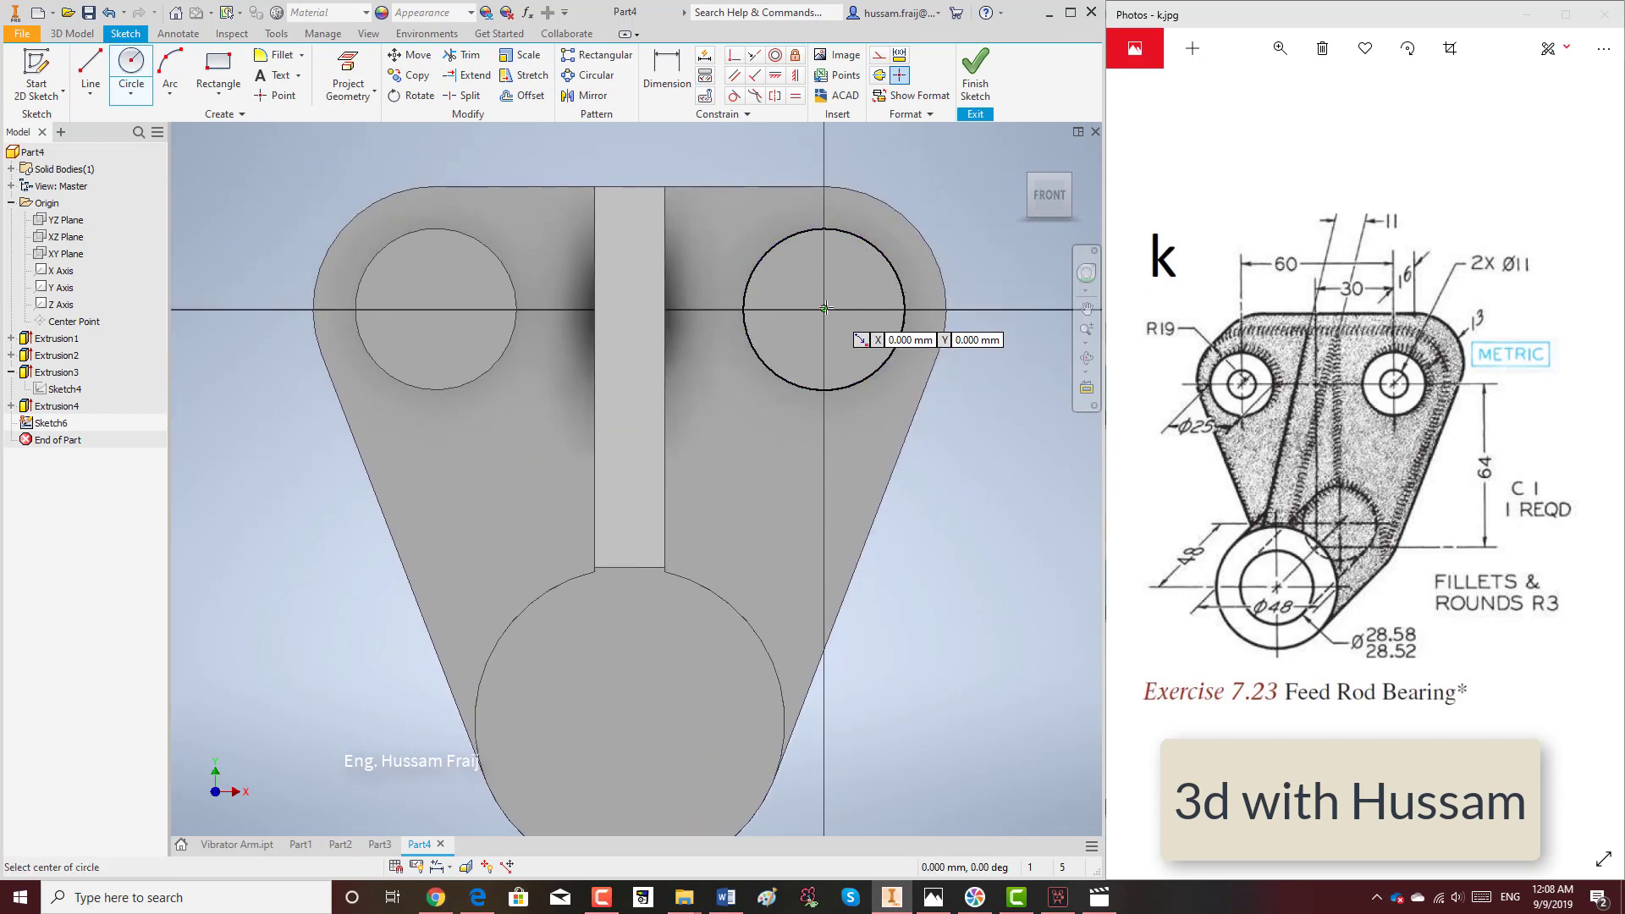
# Draw Ø11 circles centred on the right and left pads and finish Sketch6.
pyautogui.click(824, 309)
pyautogui.write('11')
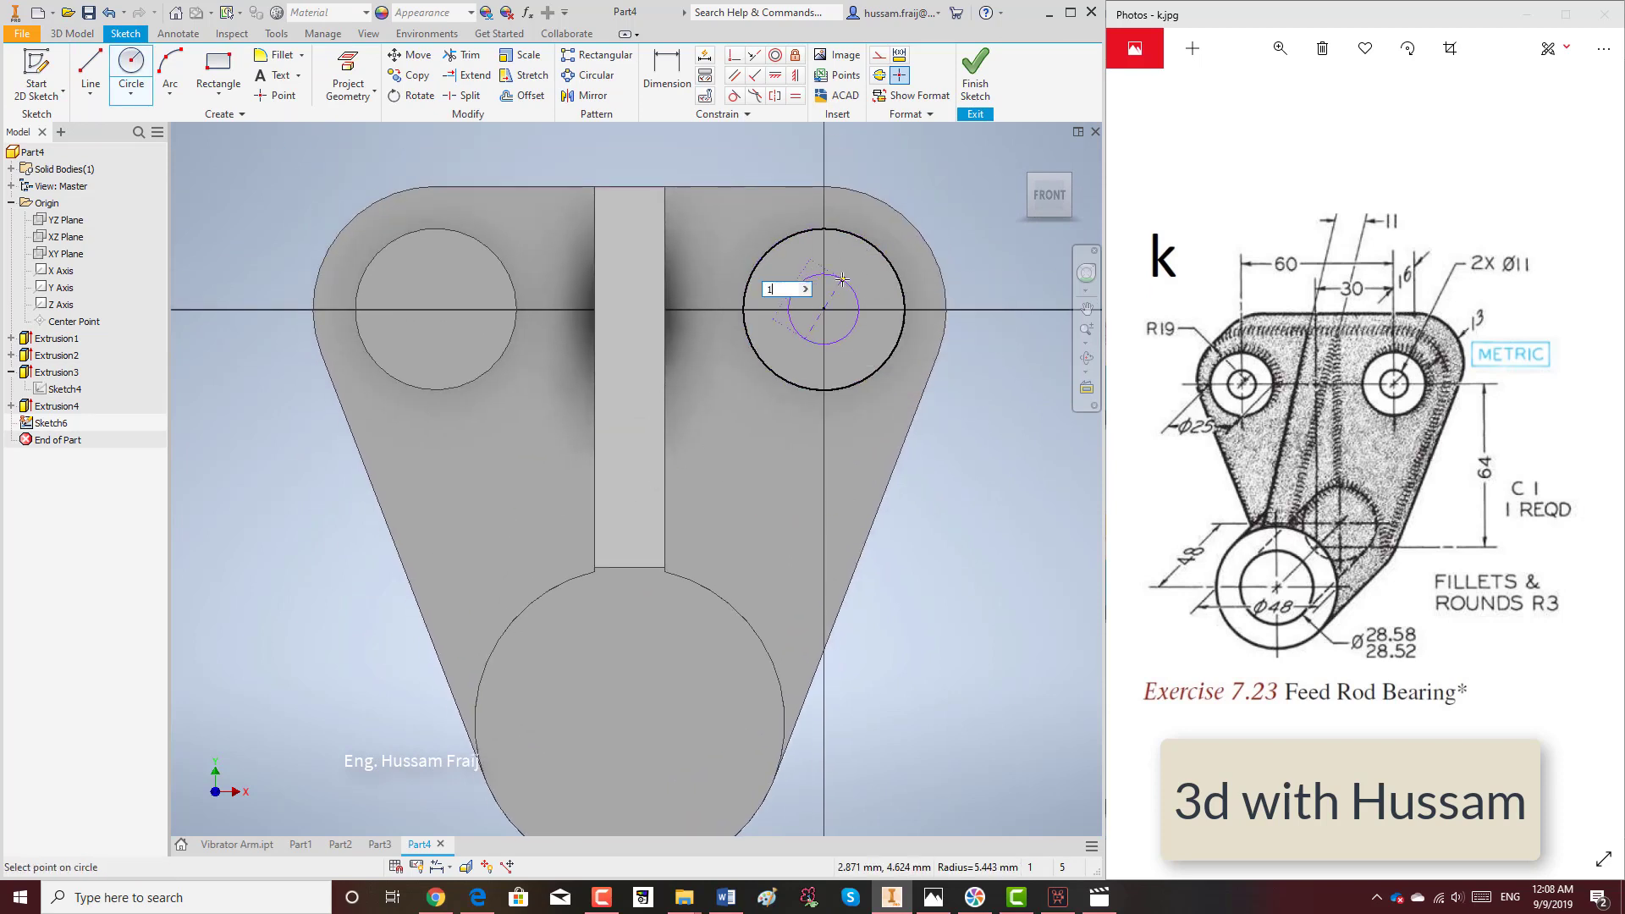
pyautogui.press('Return')
pyautogui.click(436, 309)
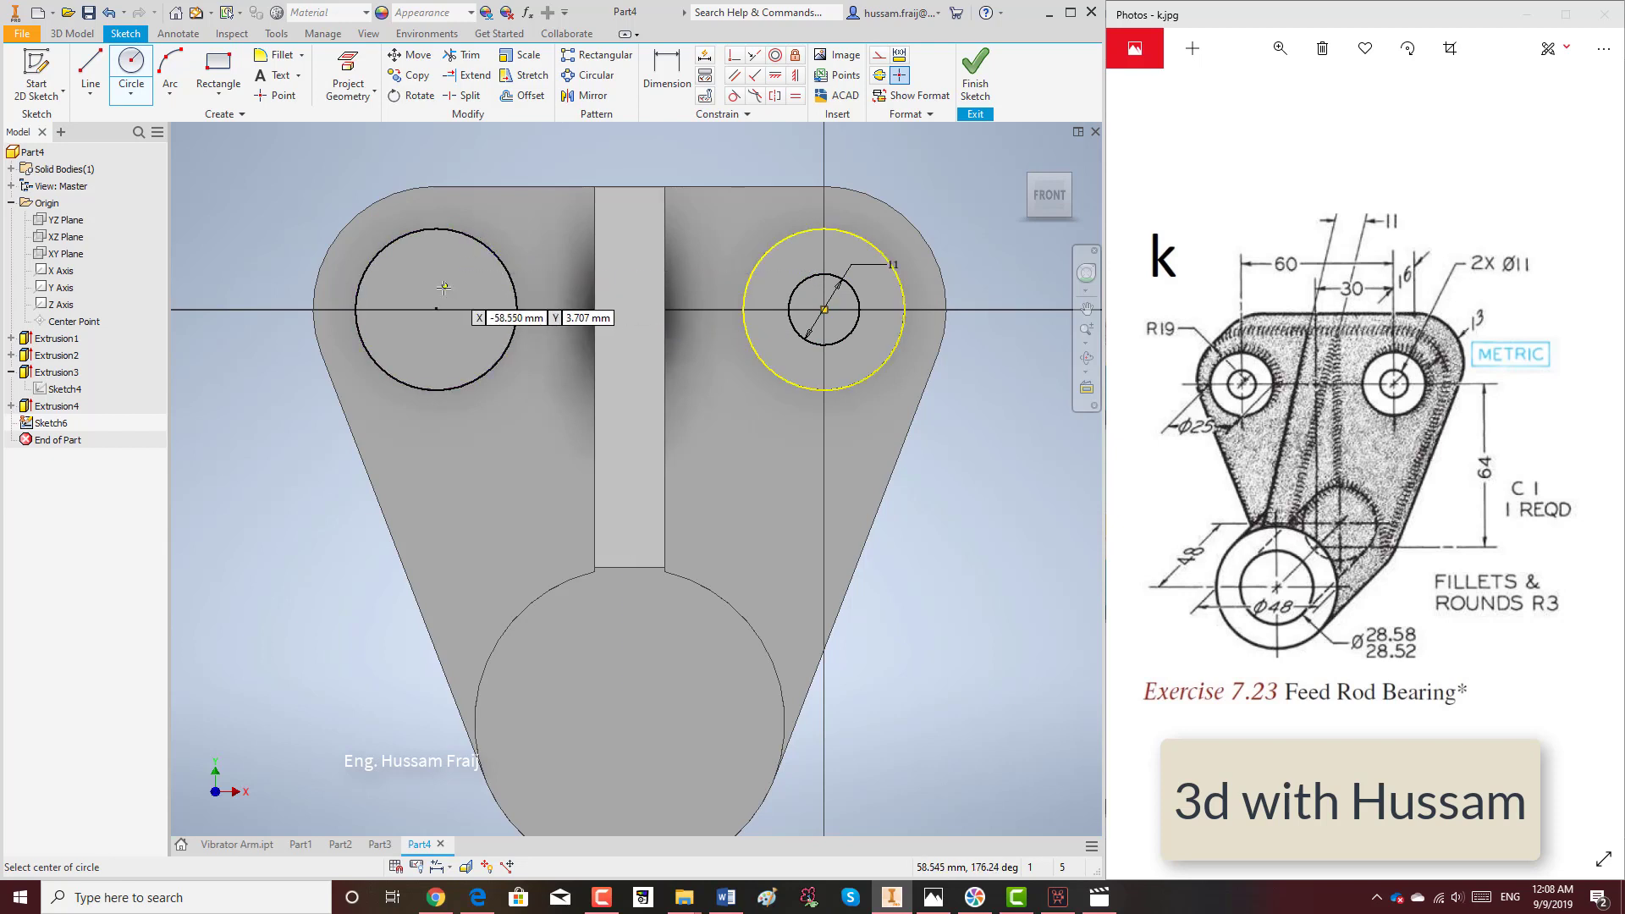
pyautogui.write('11')
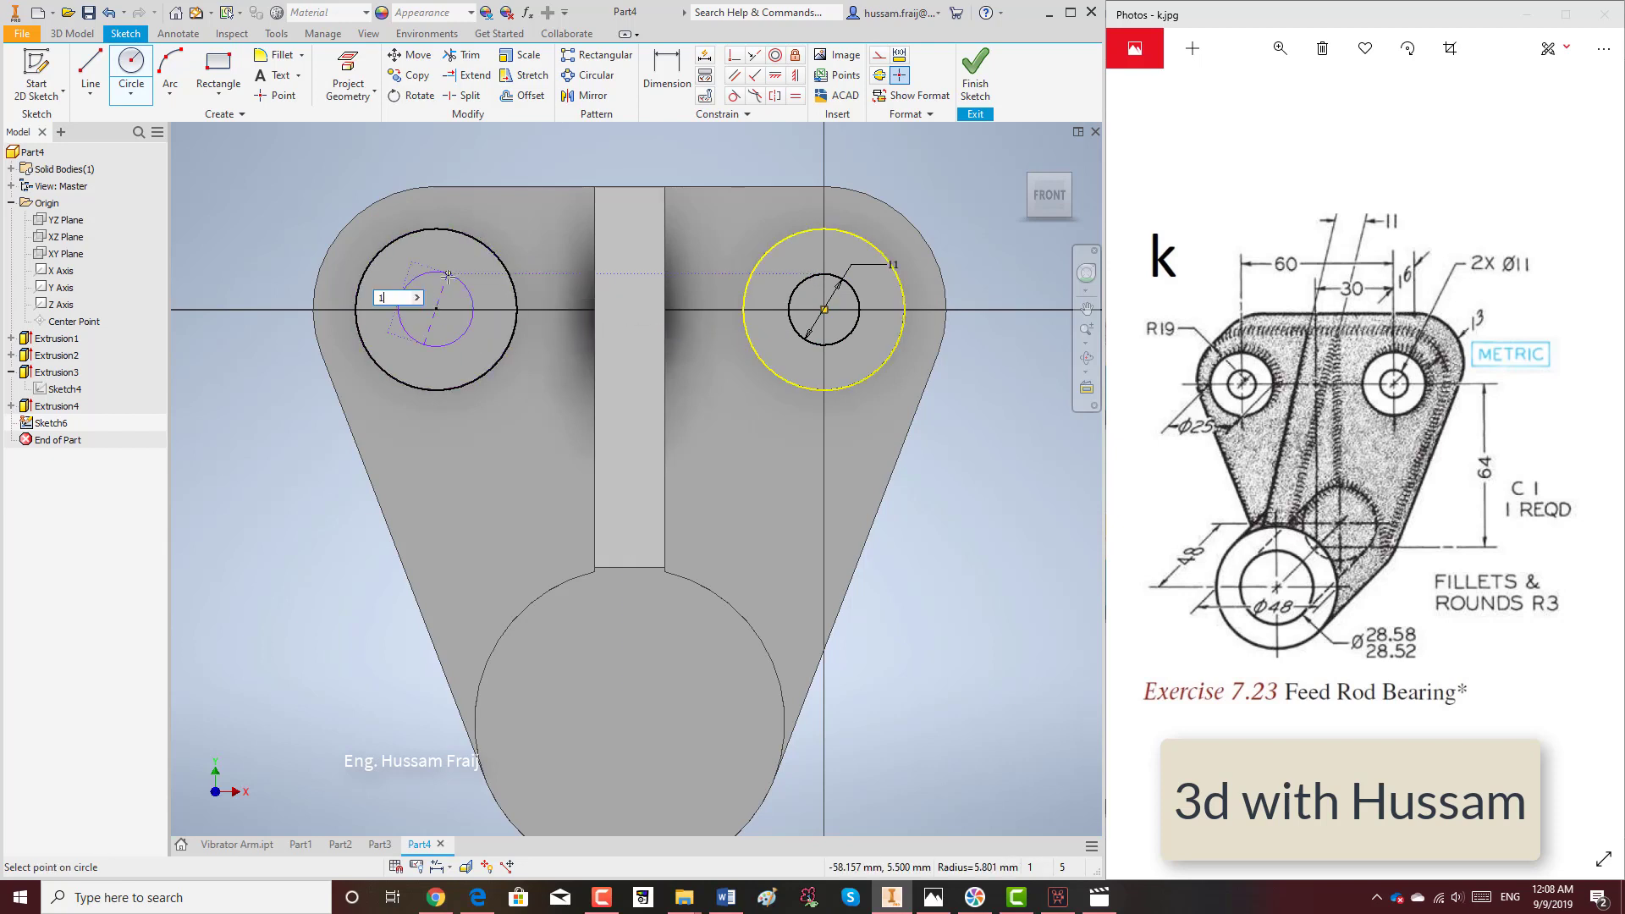
pyautogui.press('Return')
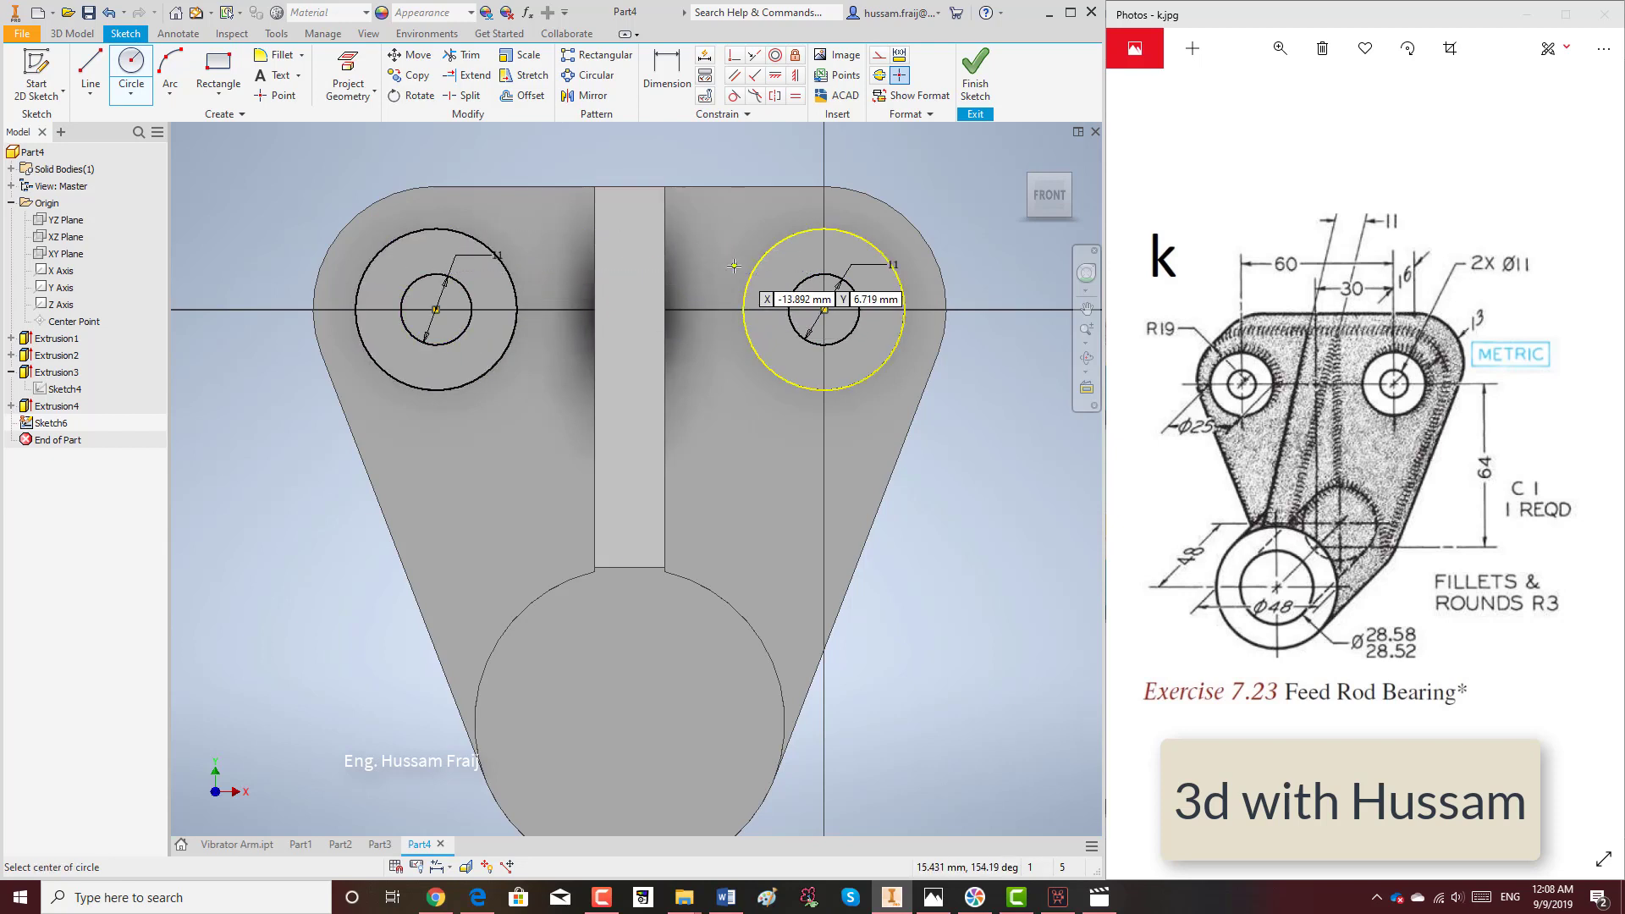
pyautogui.scroll(-3, 735, 268)
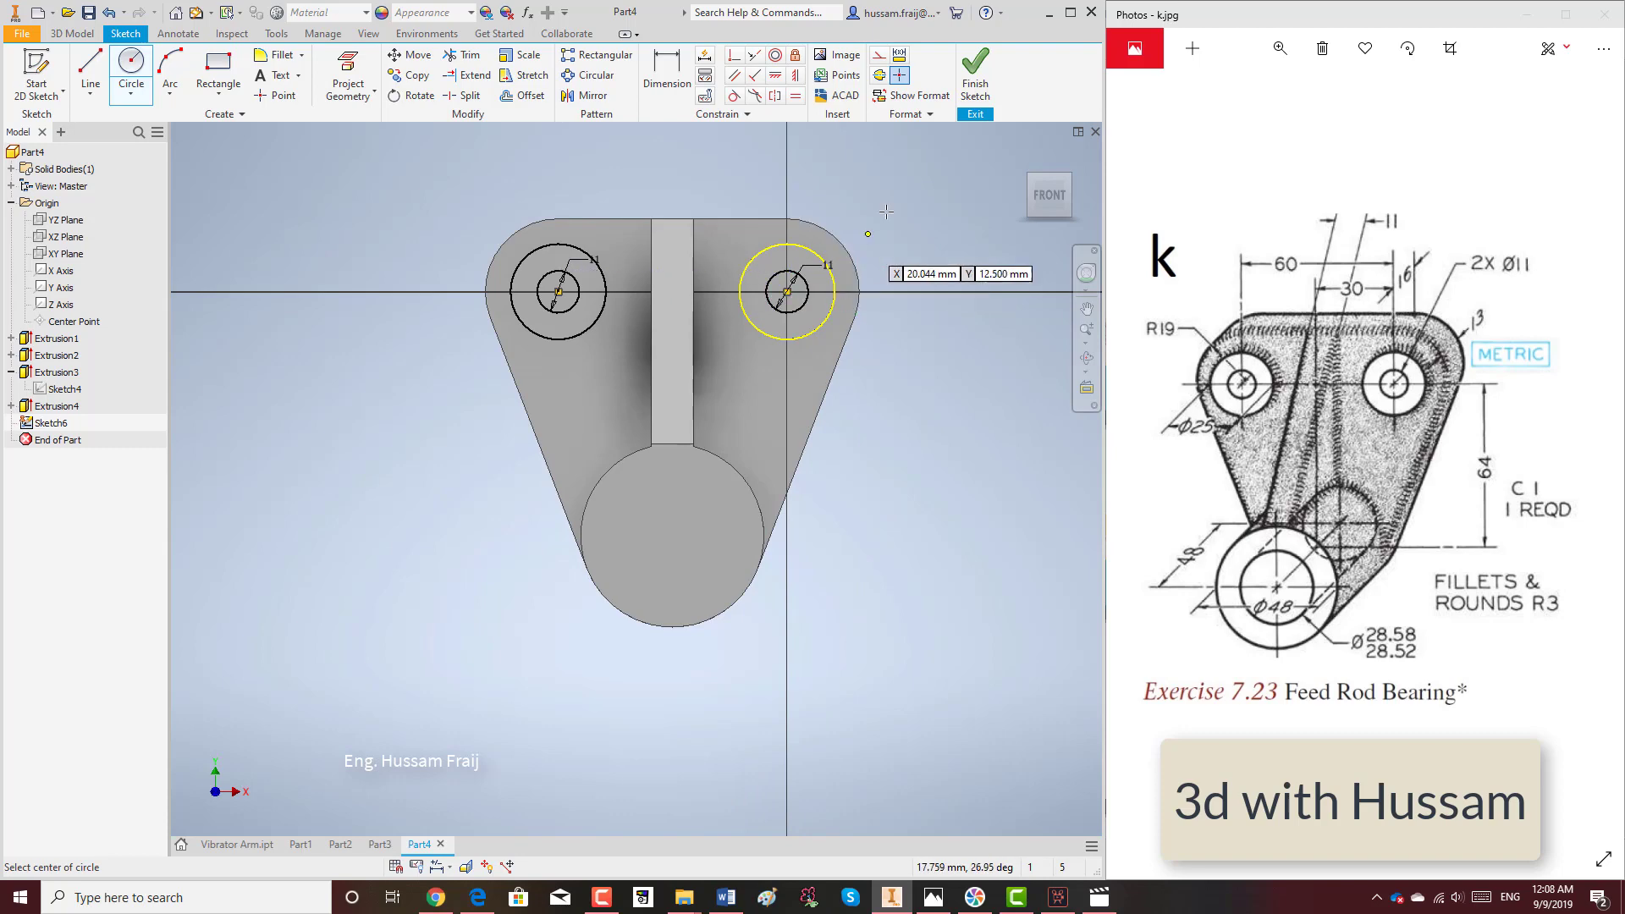
pyautogui.click(975, 76)
# Extrude both Ø11 circles as a Cut, Through All, to make the lug holes.
pyautogui.click(91, 72)
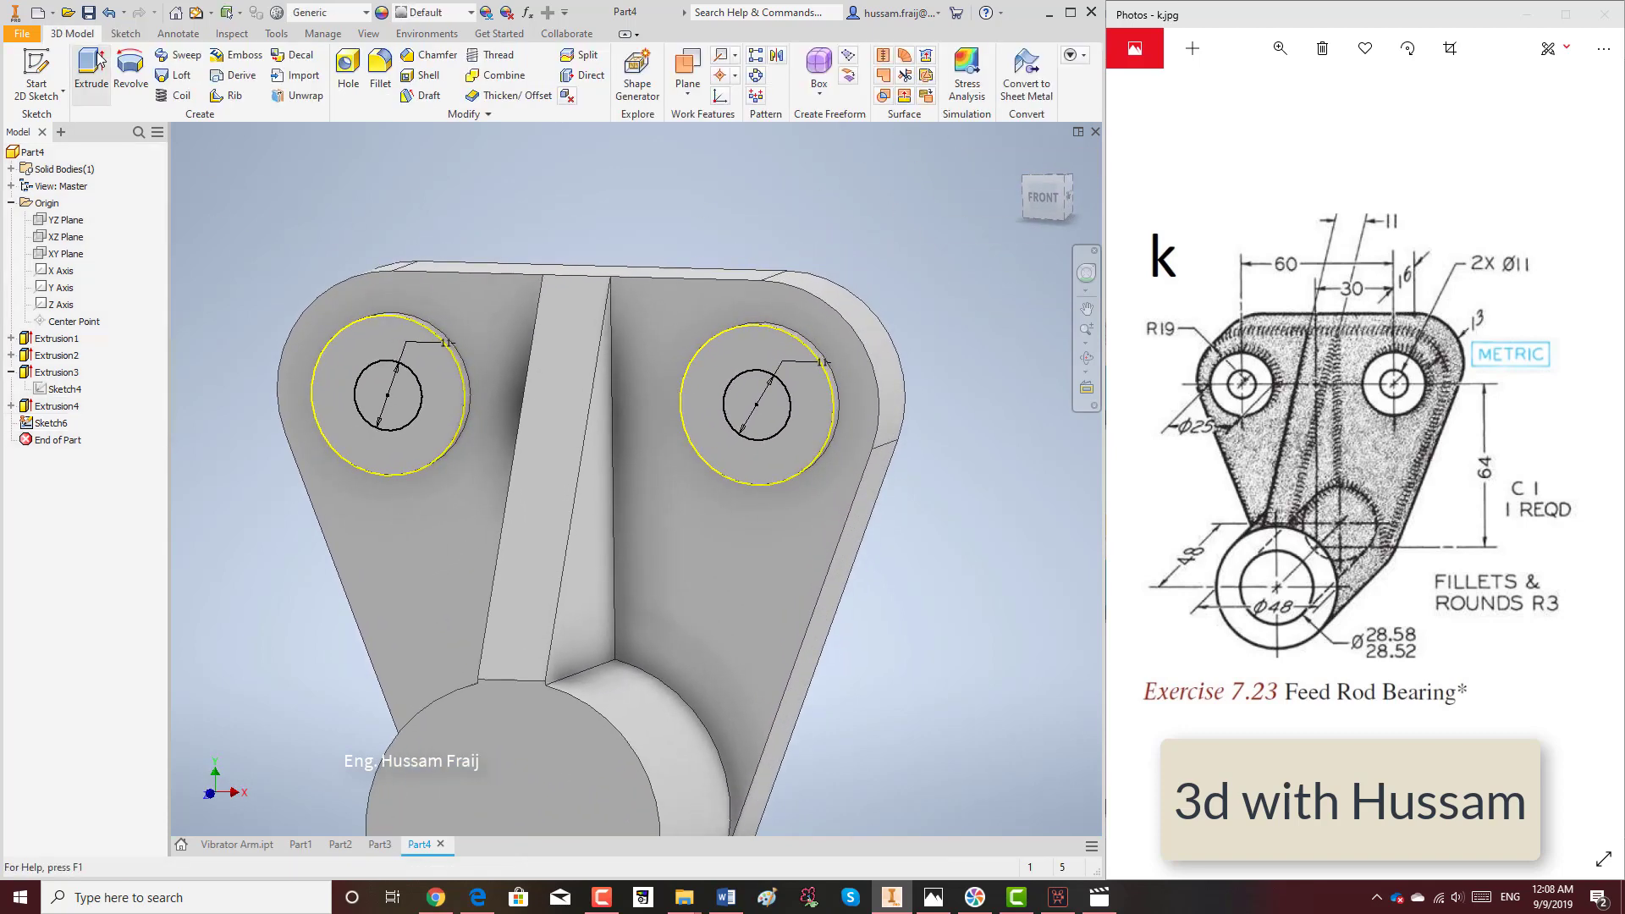
pyautogui.click(603, 420)
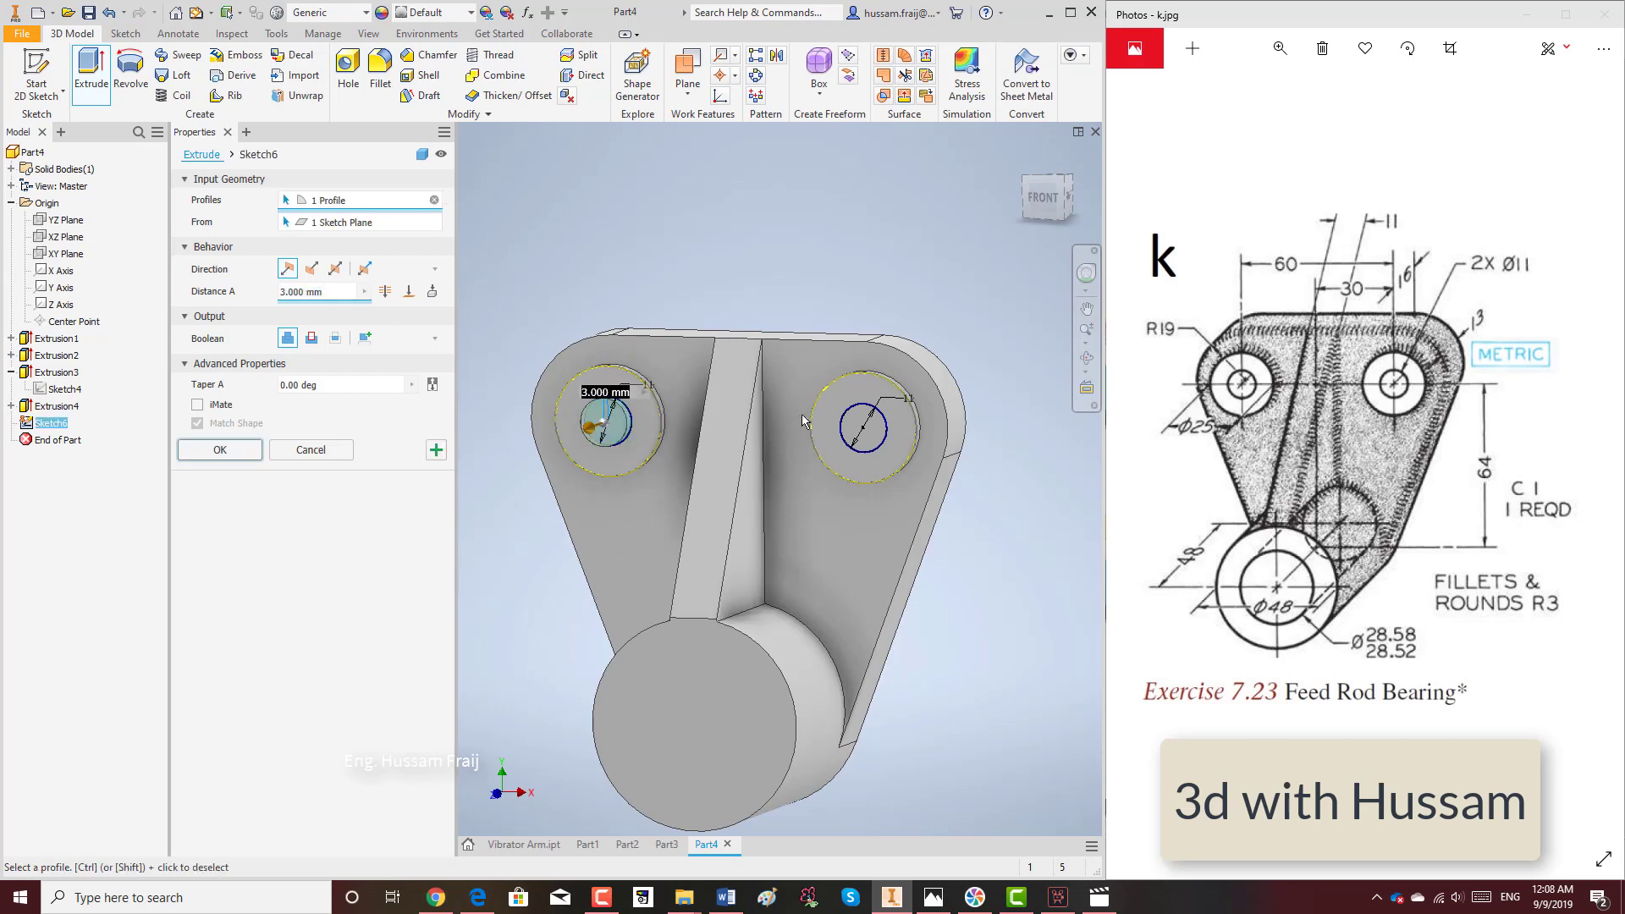
pyautogui.click(861, 428)
pyautogui.click(311, 338)
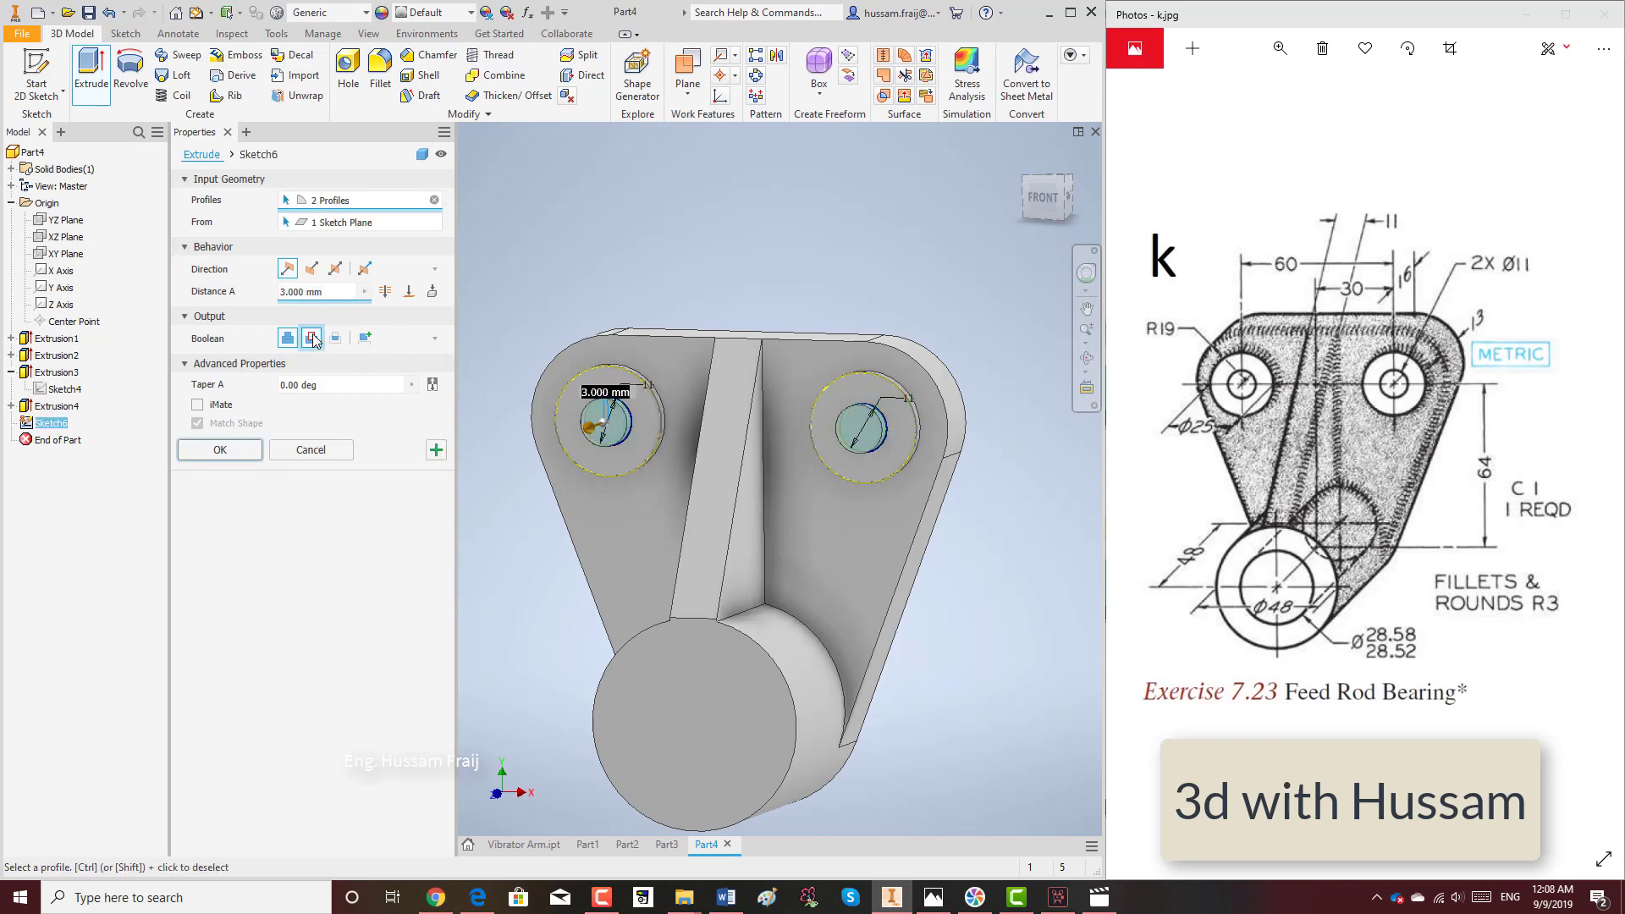
pyautogui.click(385, 291)
pyautogui.click(220, 449)
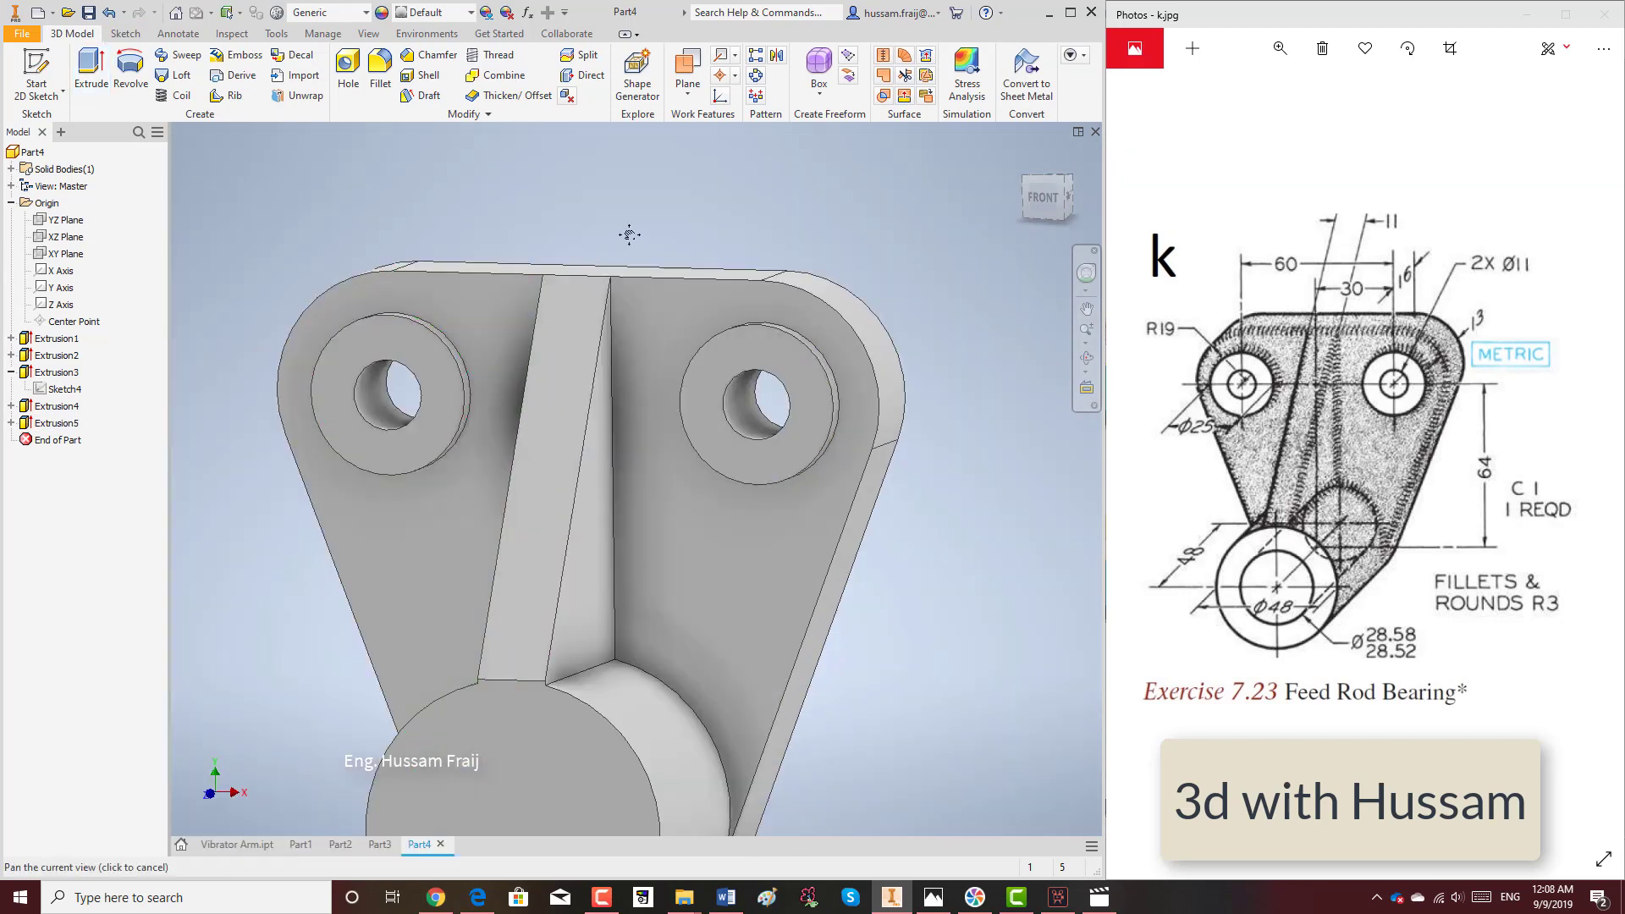
# Sketch a centred Ø28.54 circle on the boss's end face and finish the sketch.
pyautogui.click(50, 91)
pyautogui.click(53, 125)
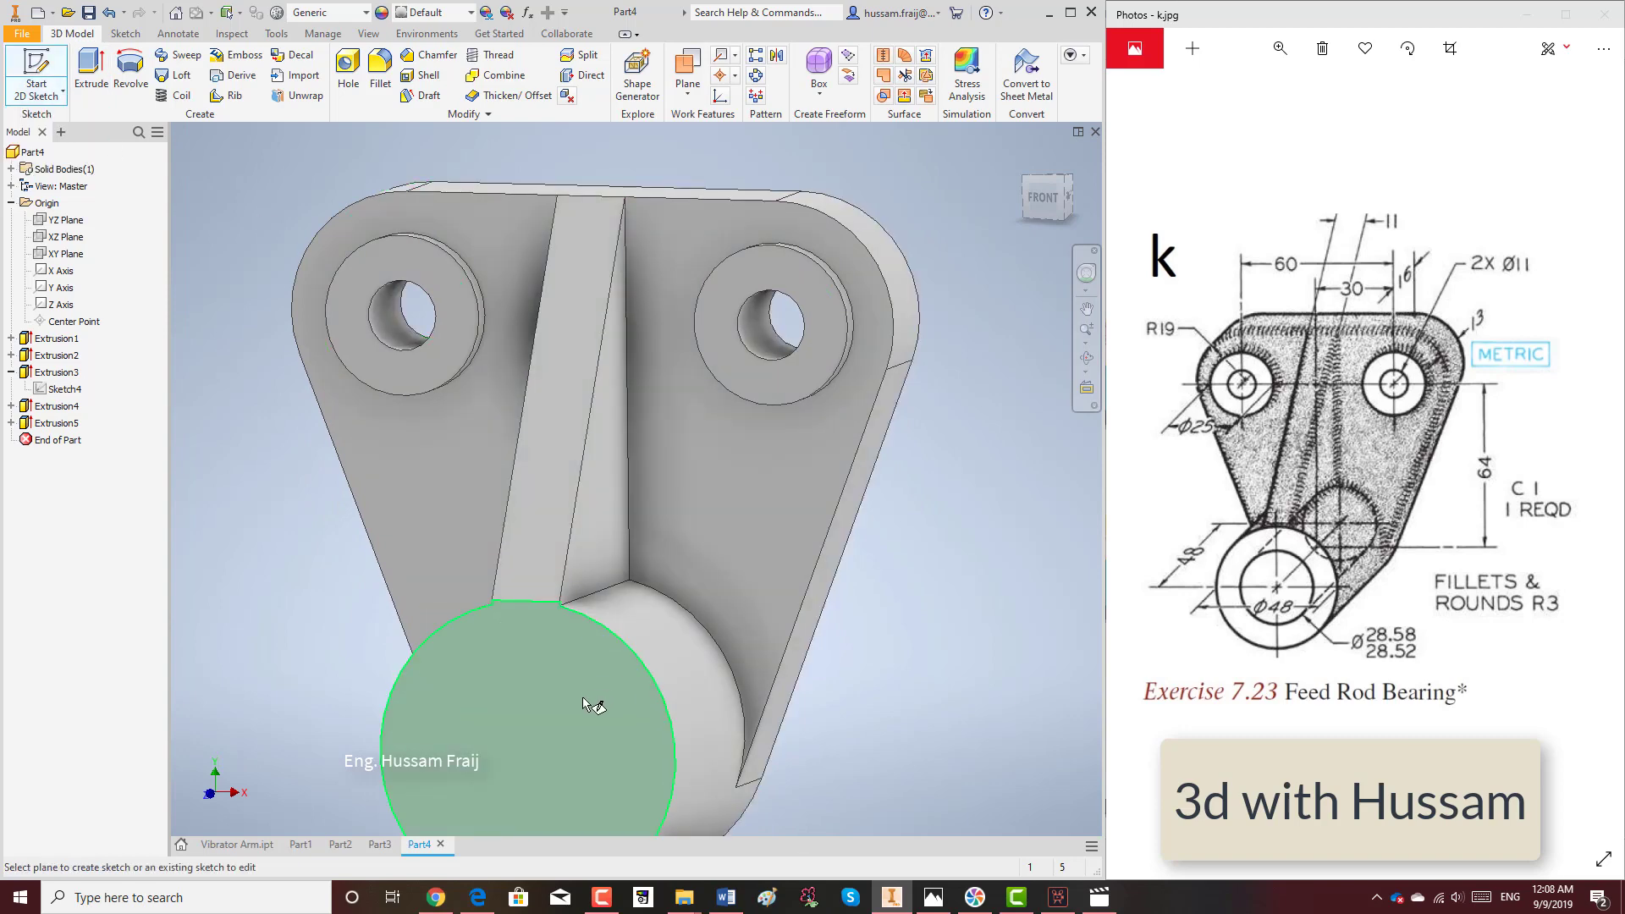
pyautogui.click(582, 697)
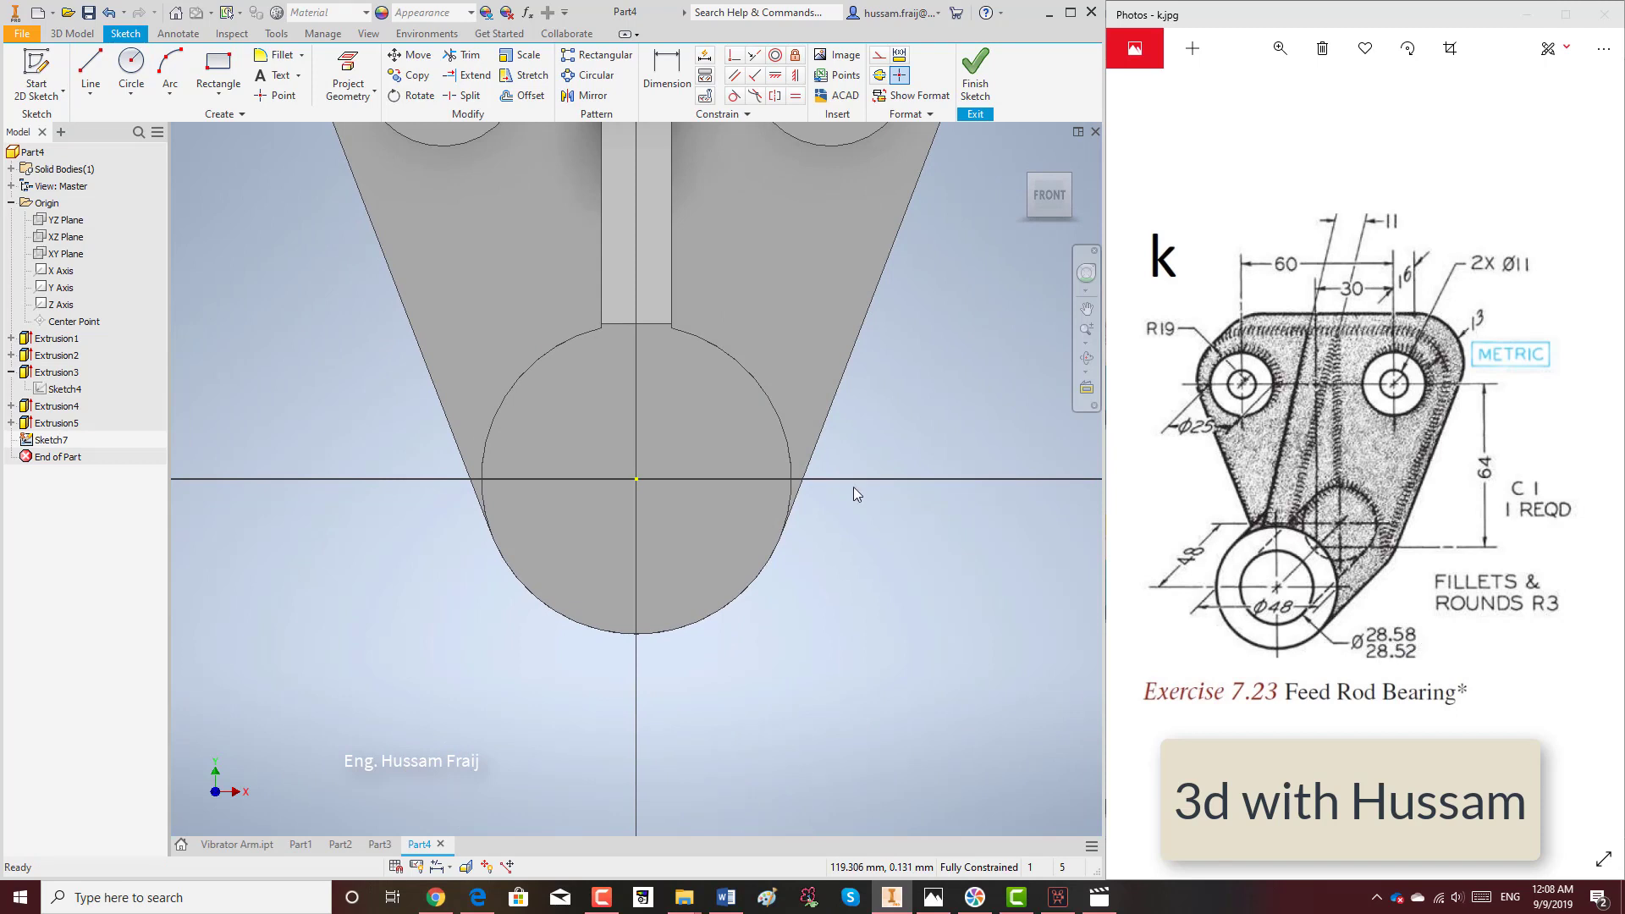
pyautogui.click(131, 68)
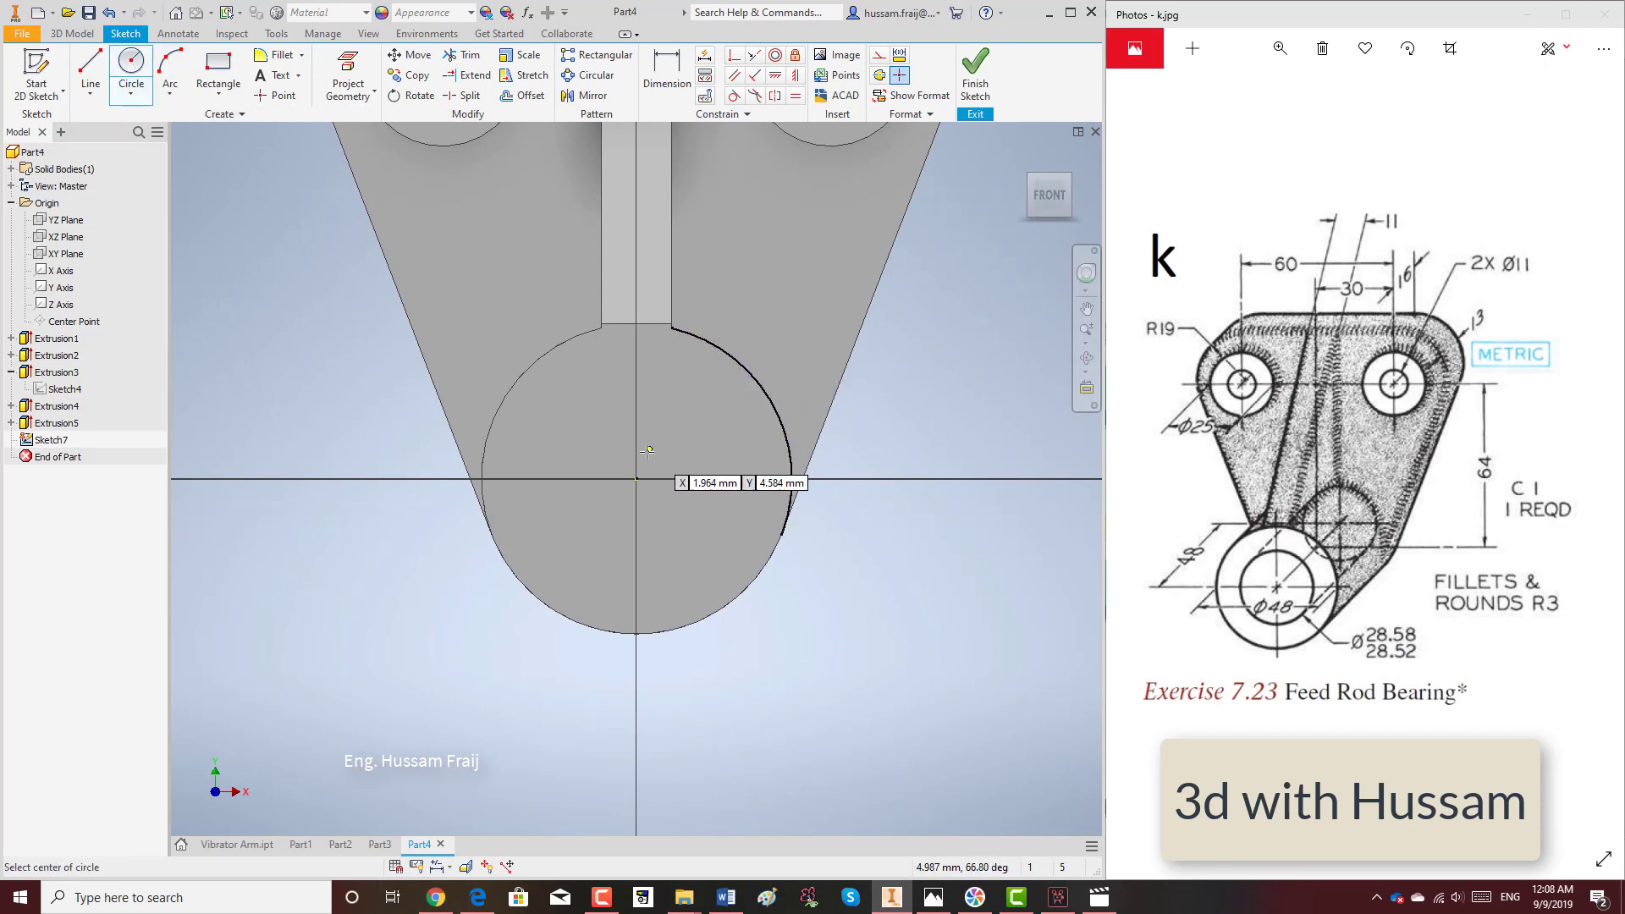
pyautogui.click(636, 479)
pyautogui.write('28')
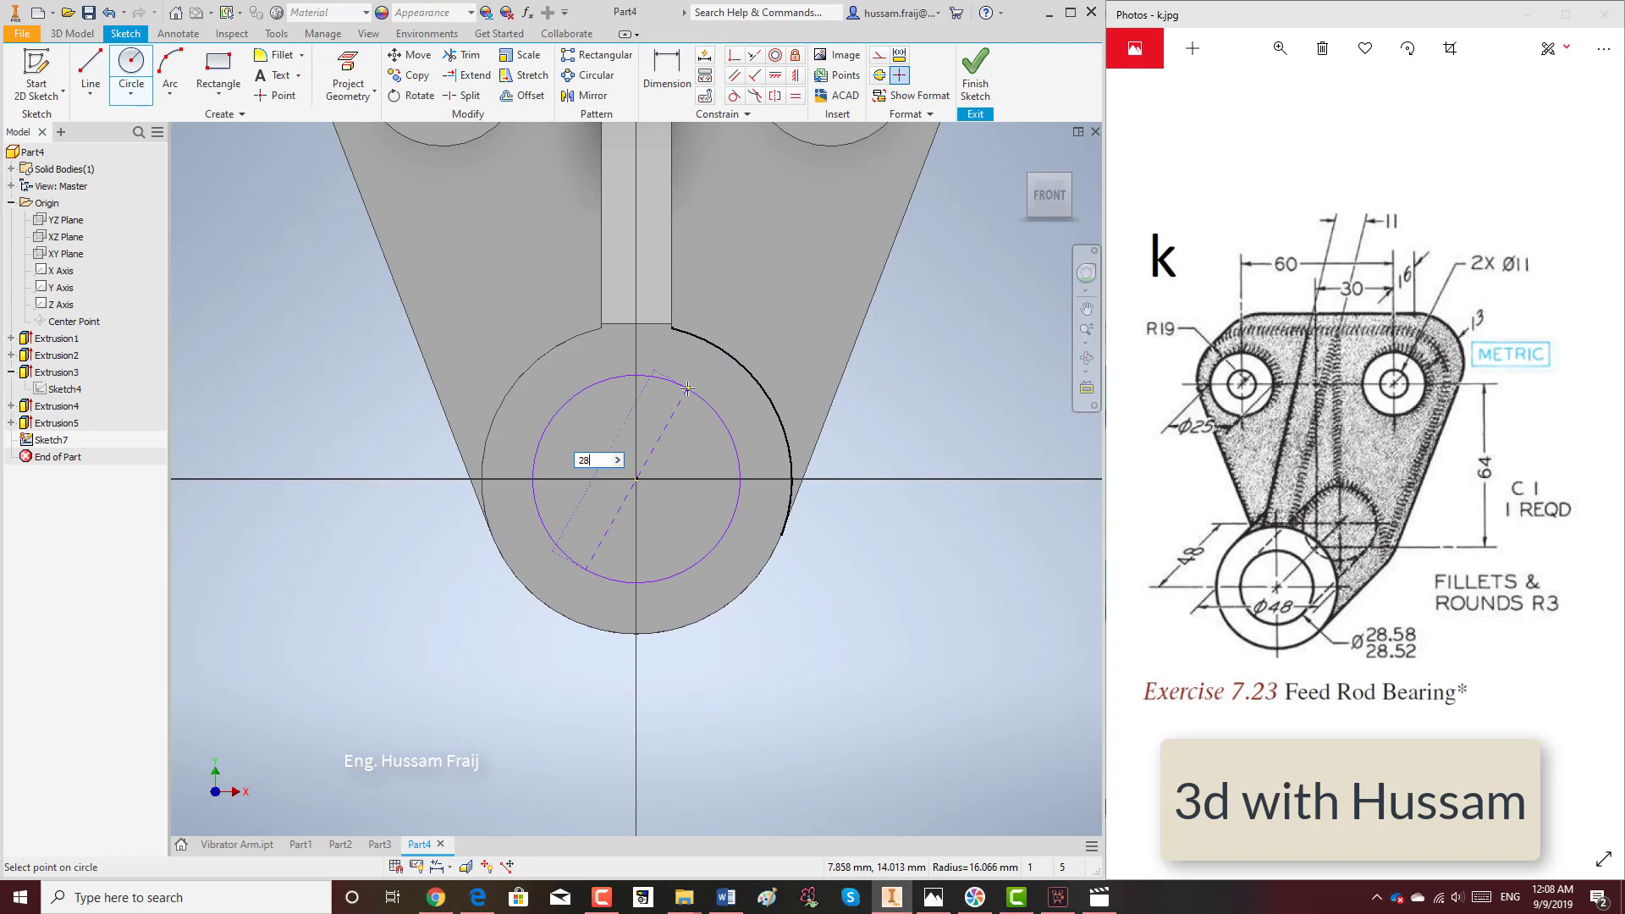
pyautogui.write('.54')
pyautogui.press('Return')
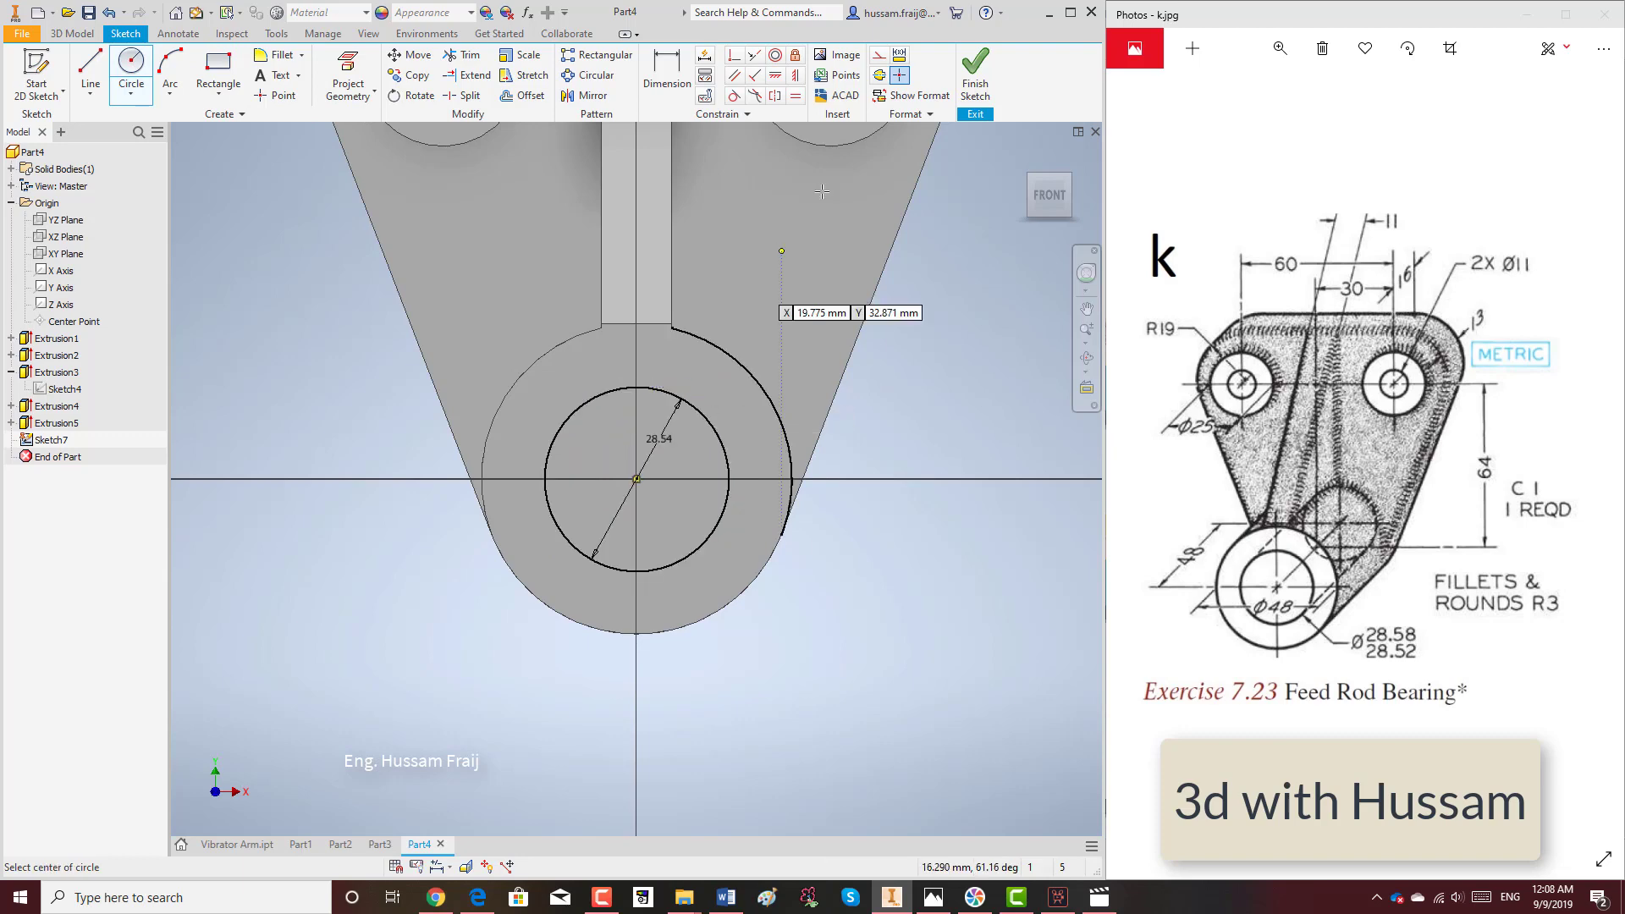
pyautogui.click(975, 74)
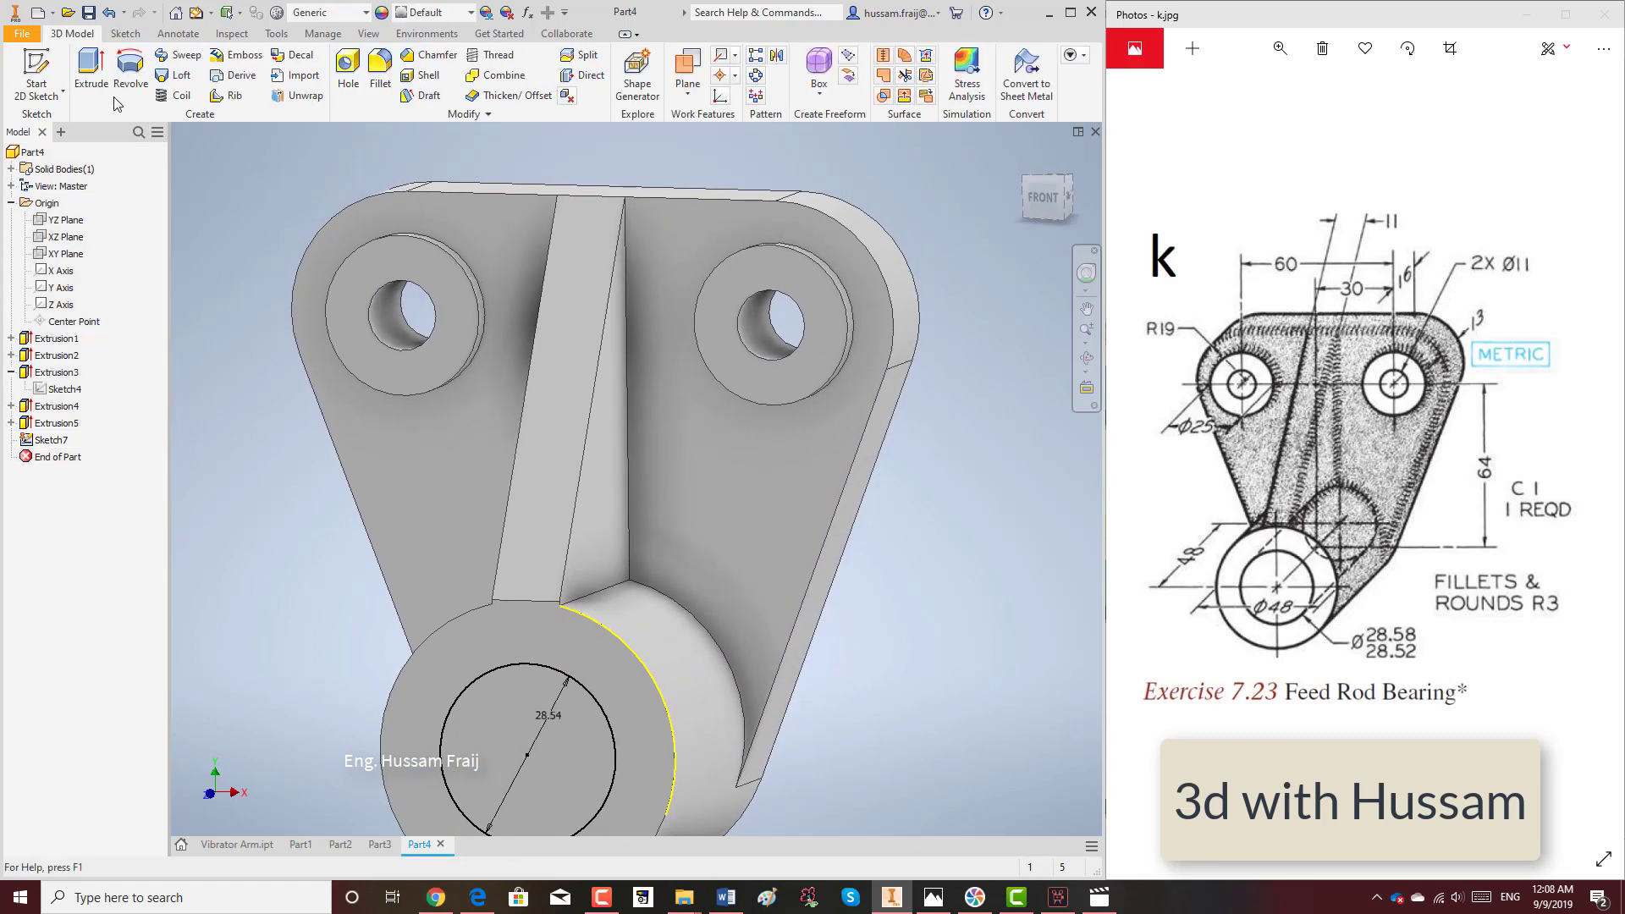
# Extrude the Ø28.54 circle as a Cut, Through All, to bore the boss.
pyautogui.press('e')
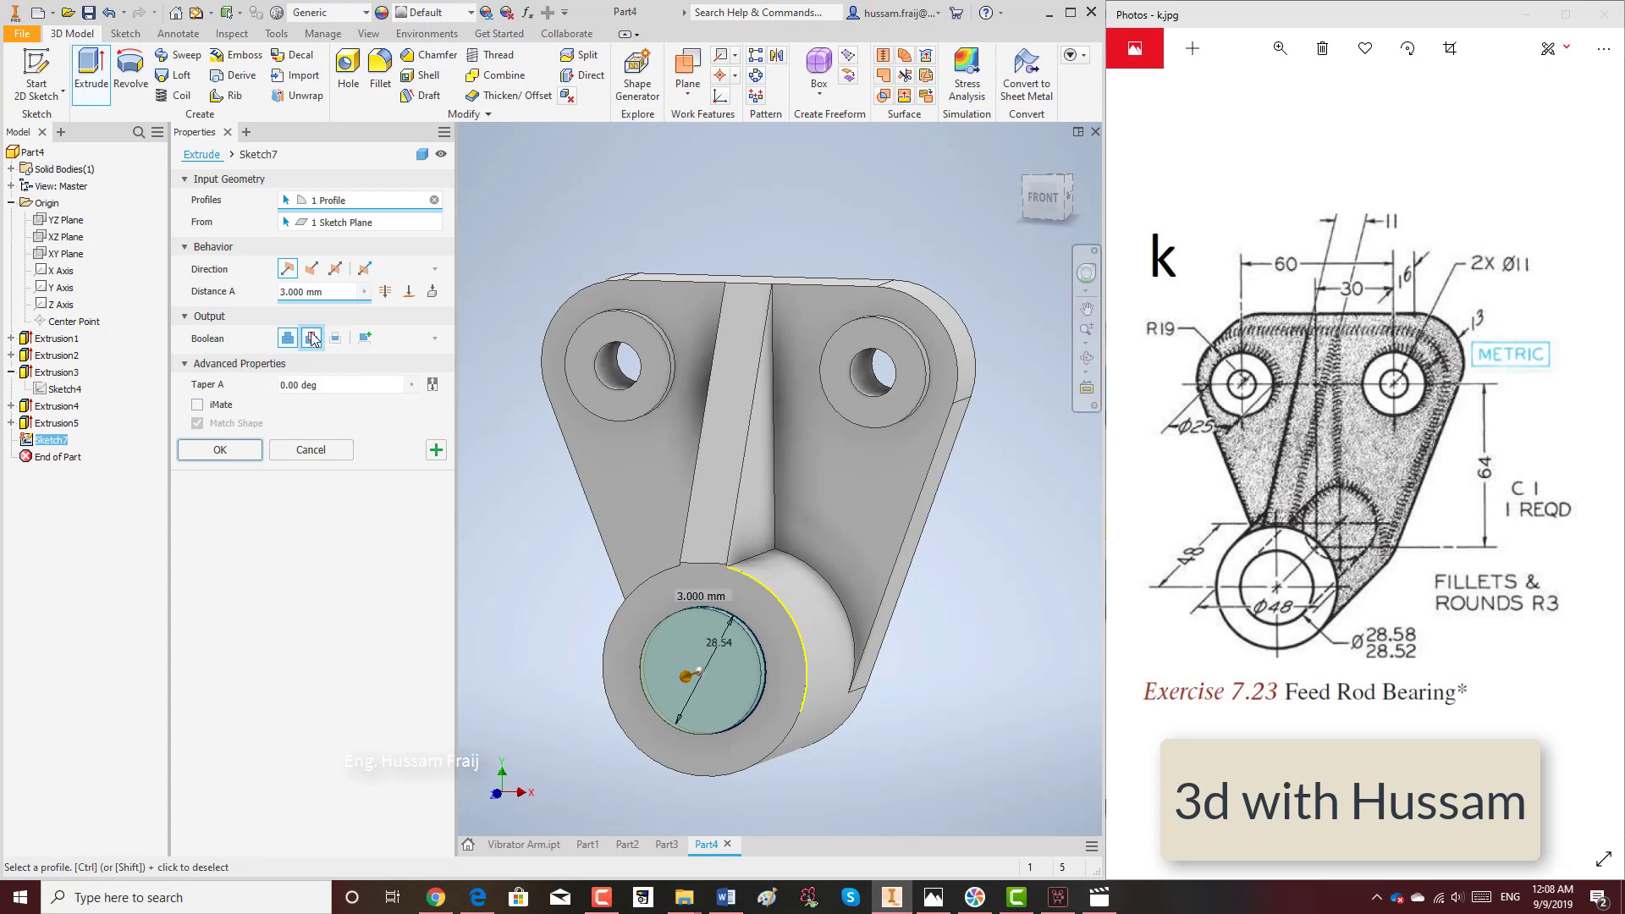
pyautogui.click(311, 338)
pyautogui.click(385, 290)
pyautogui.click(220, 450)
pyautogui.scroll(2, 761, 423)
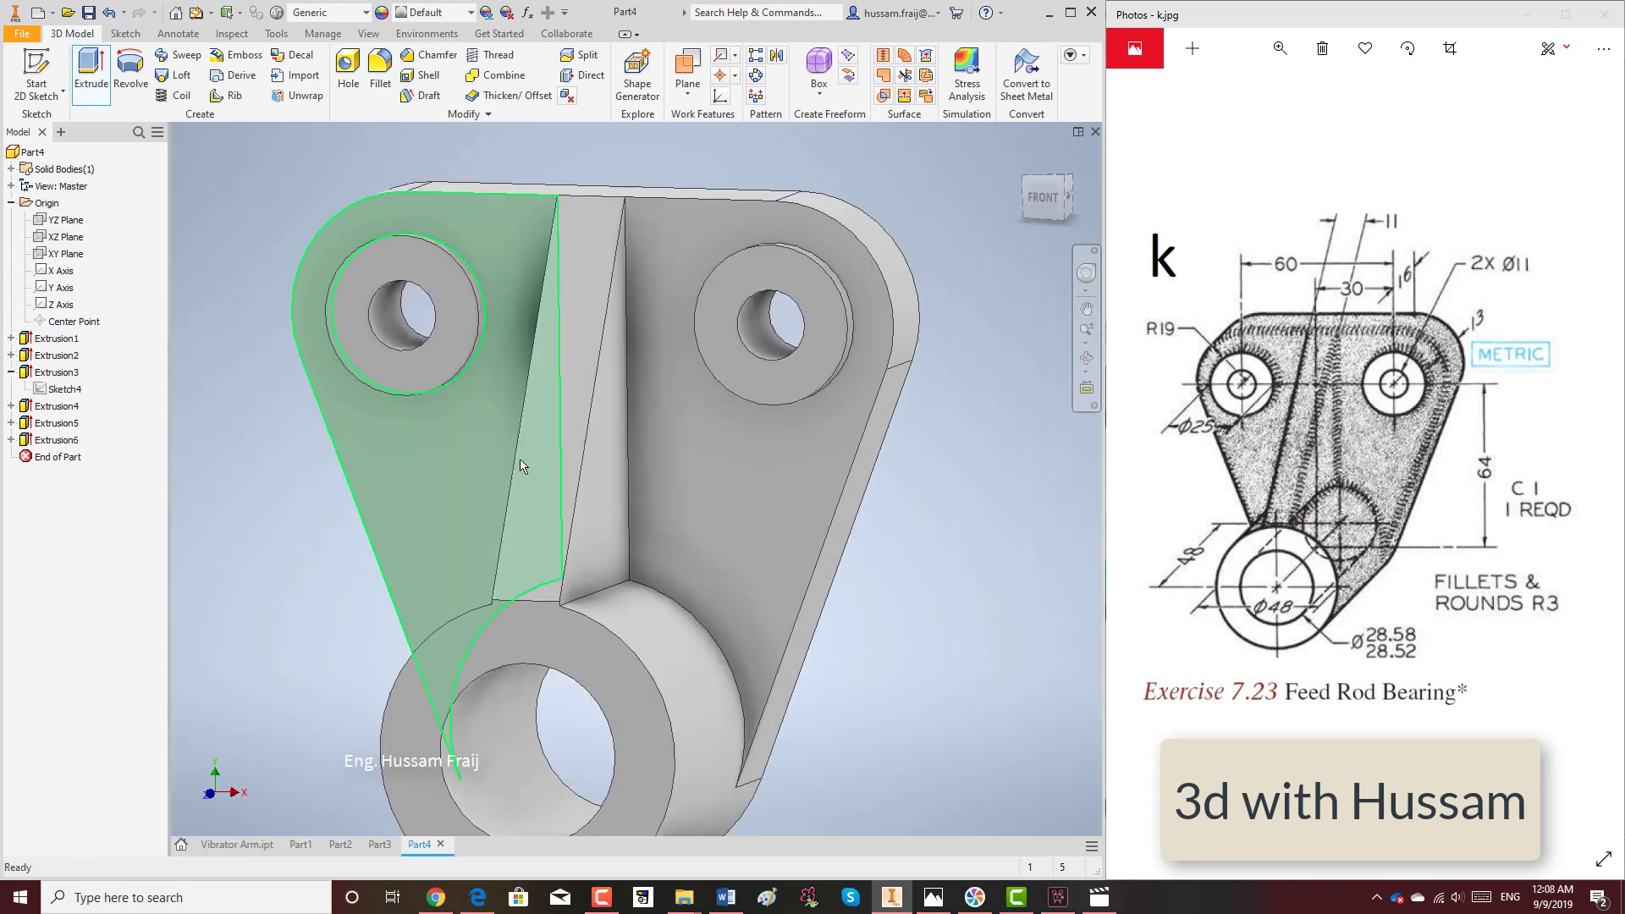
pyautogui.scroll(-3, 875, 493)
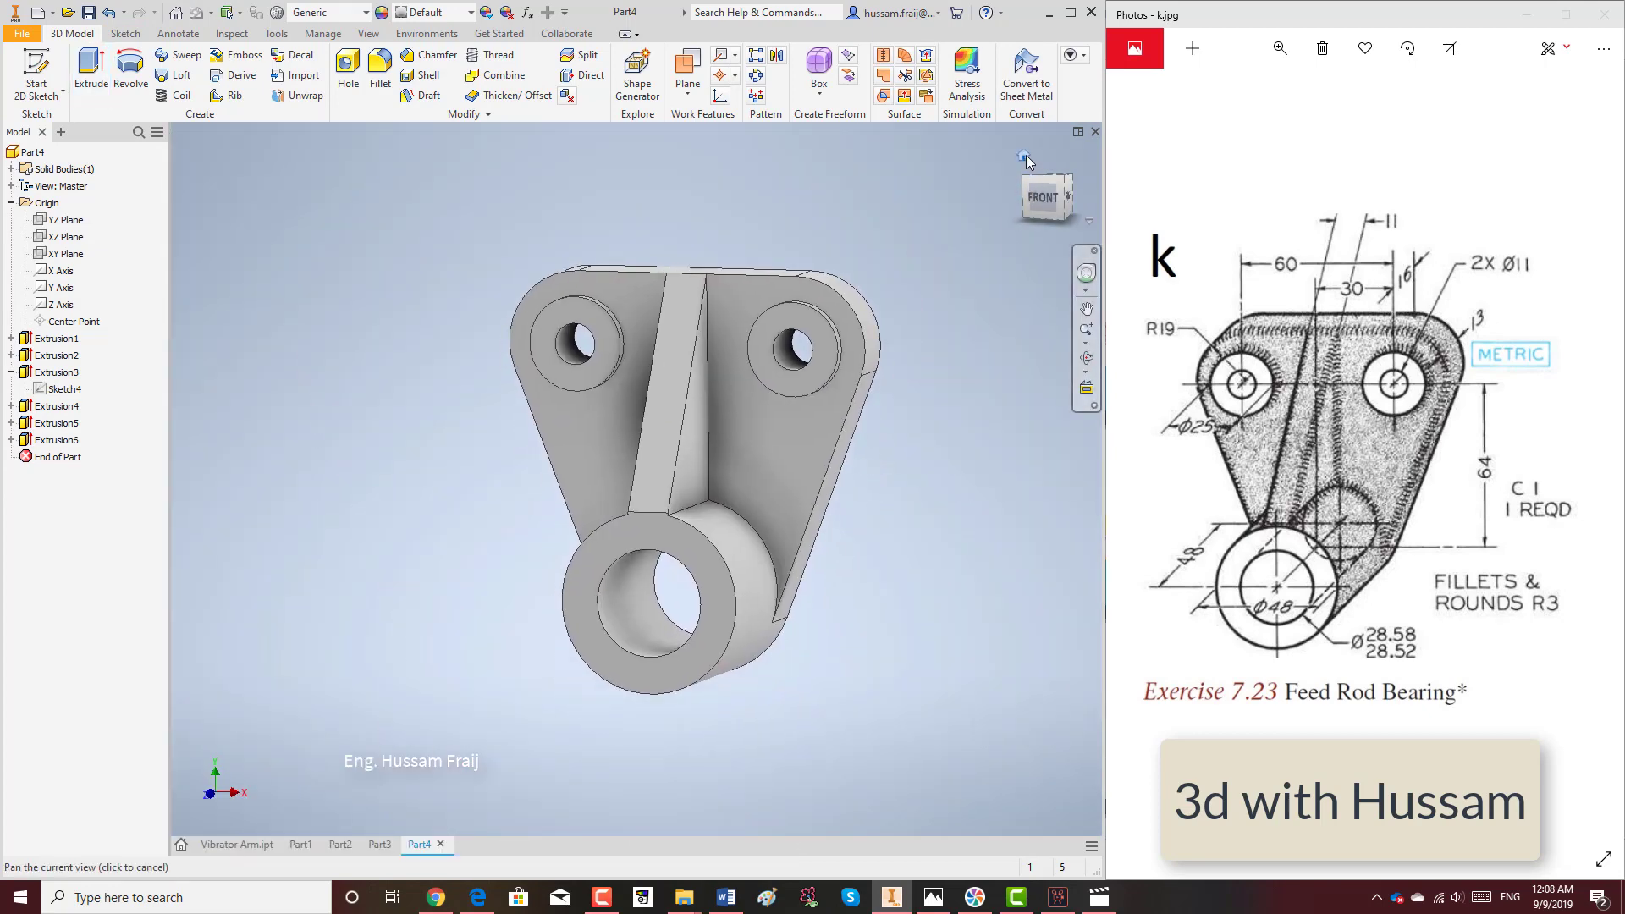
# Give the whole part a brownish-red appearance (RGB 147, 107, 107) saved as new.
pyautogui.click(1024, 153)
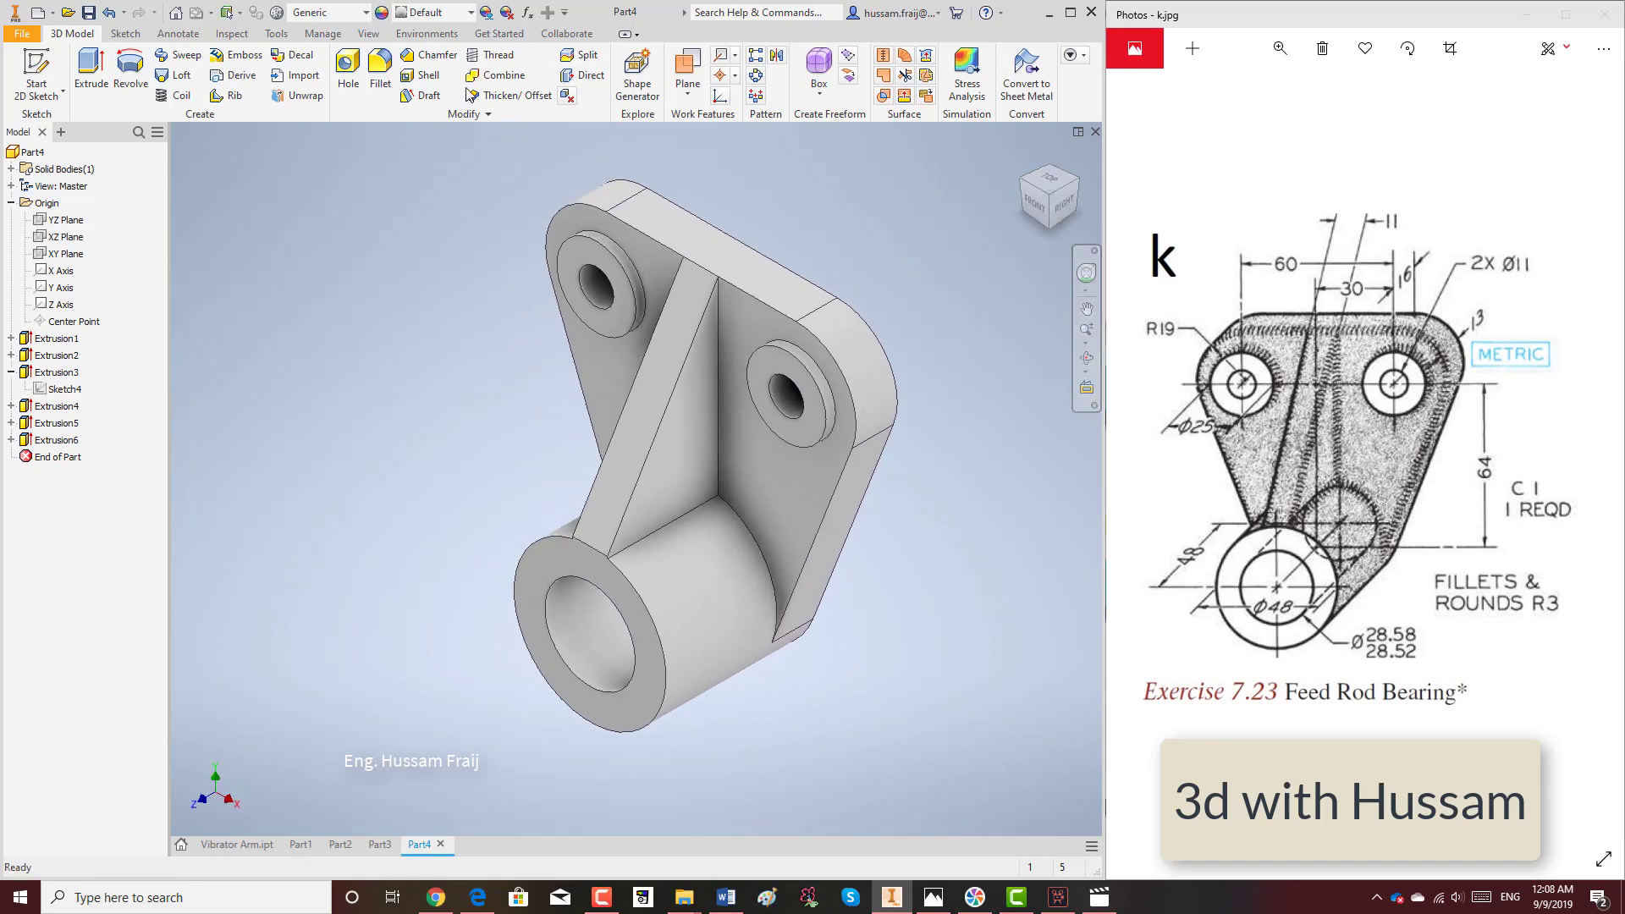
pyautogui.click(485, 12)
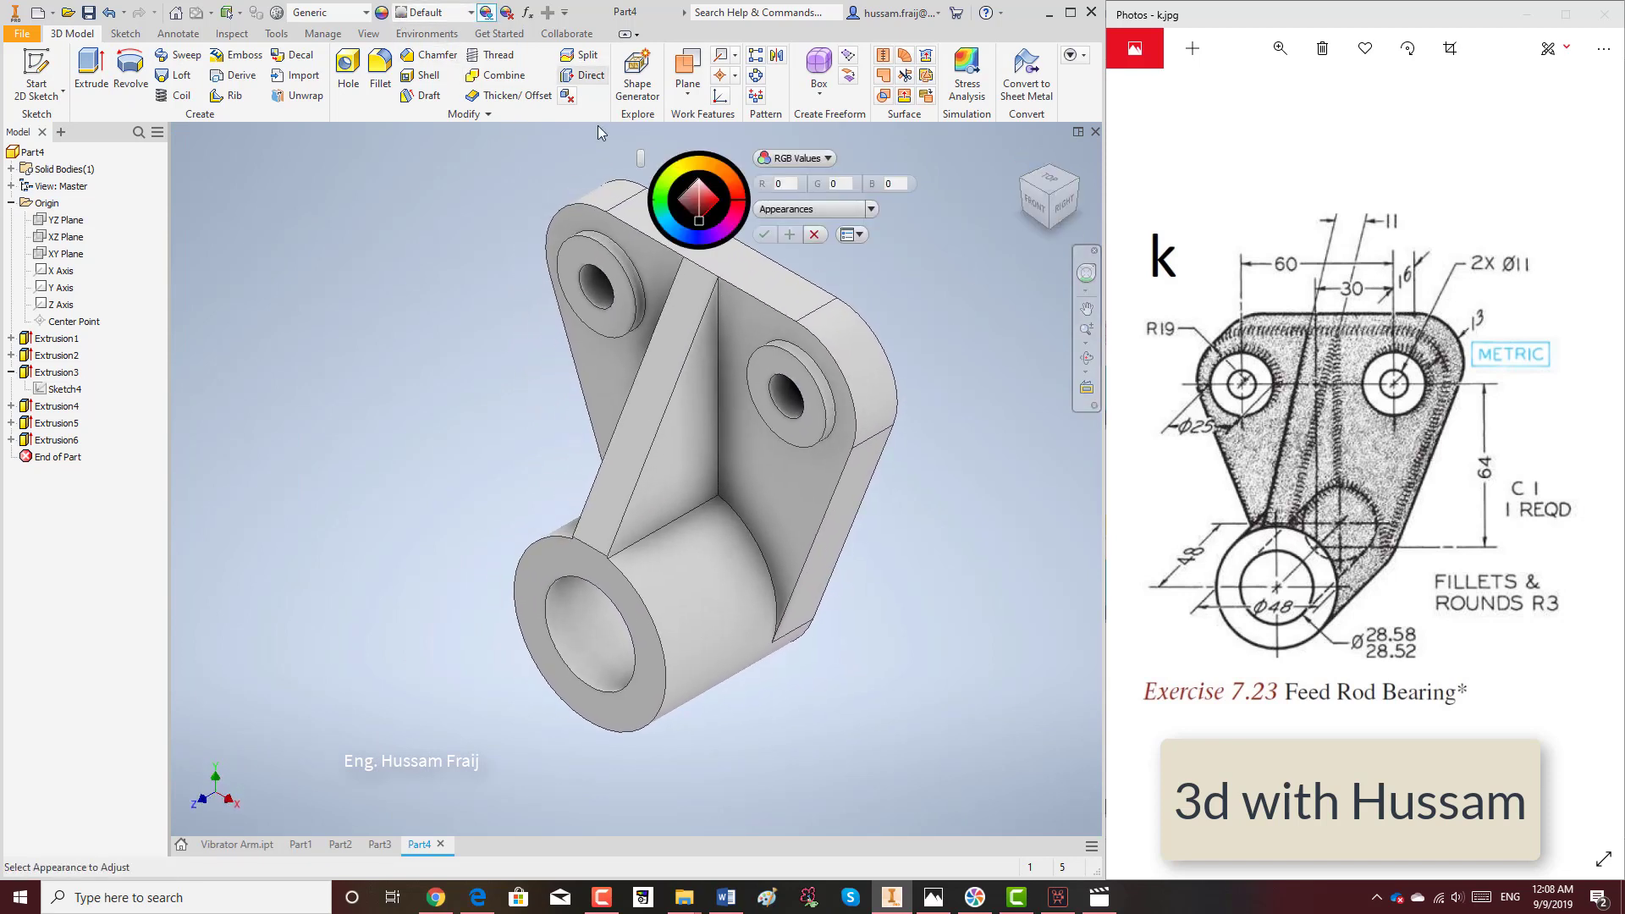
pyautogui.click(668, 225)
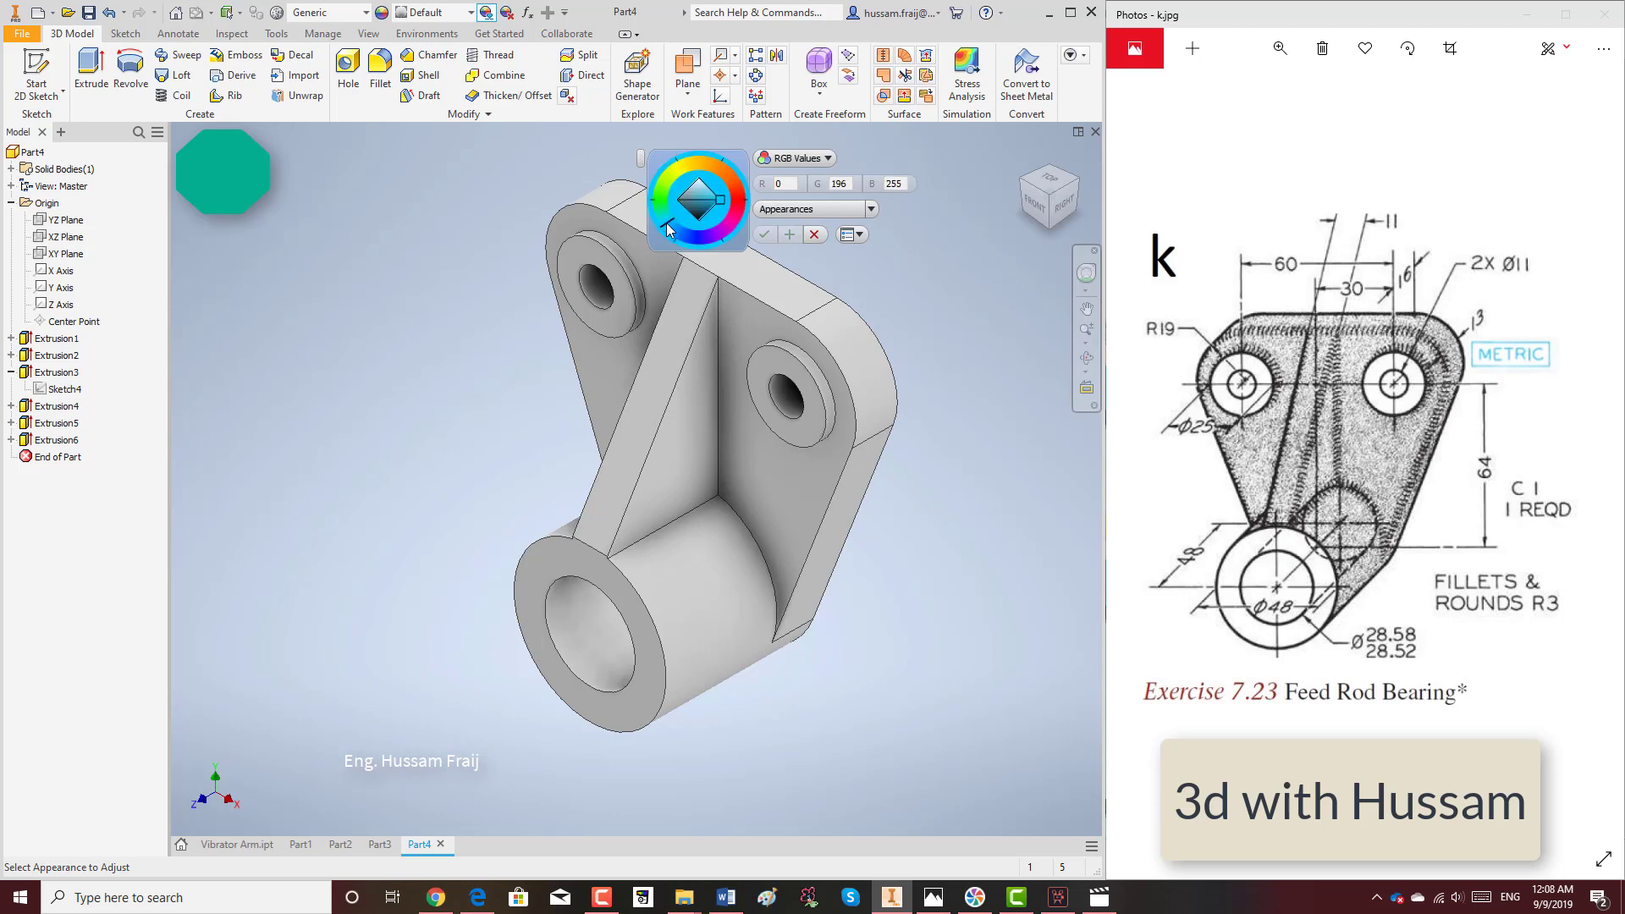
pyautogui.click(597, 254)
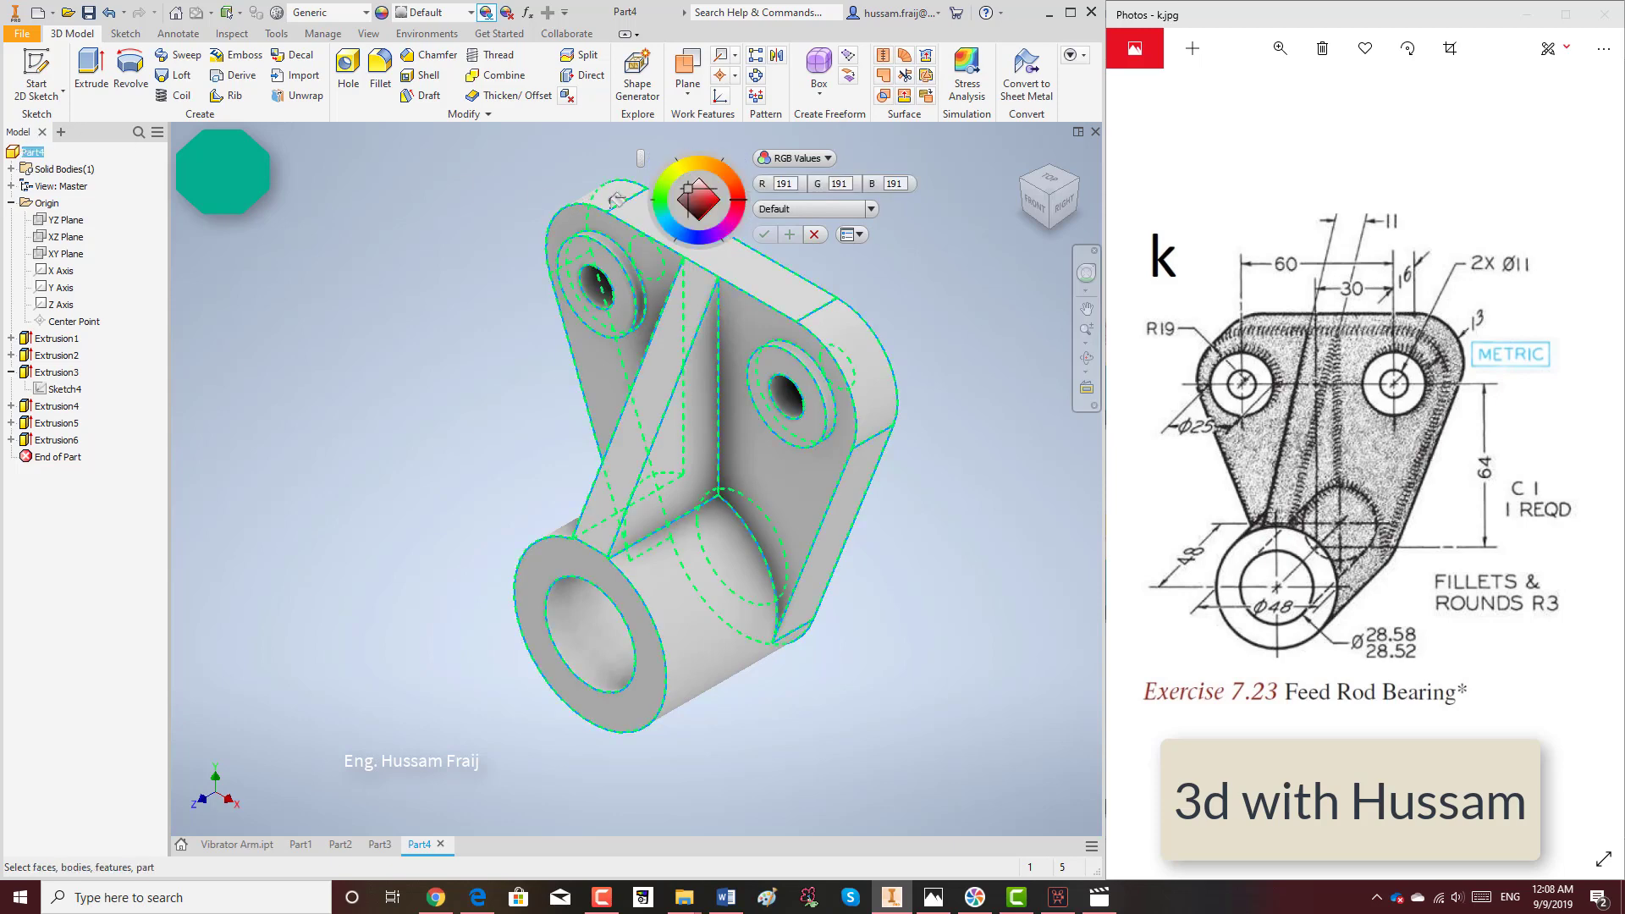
pyautogui.moveTo(692, 207)
pyautogui.mouseDown()
pyautogui.moveTo(710, 200)
pyautogui.moveTo(684, 199)
pyautogui.mouseUp()
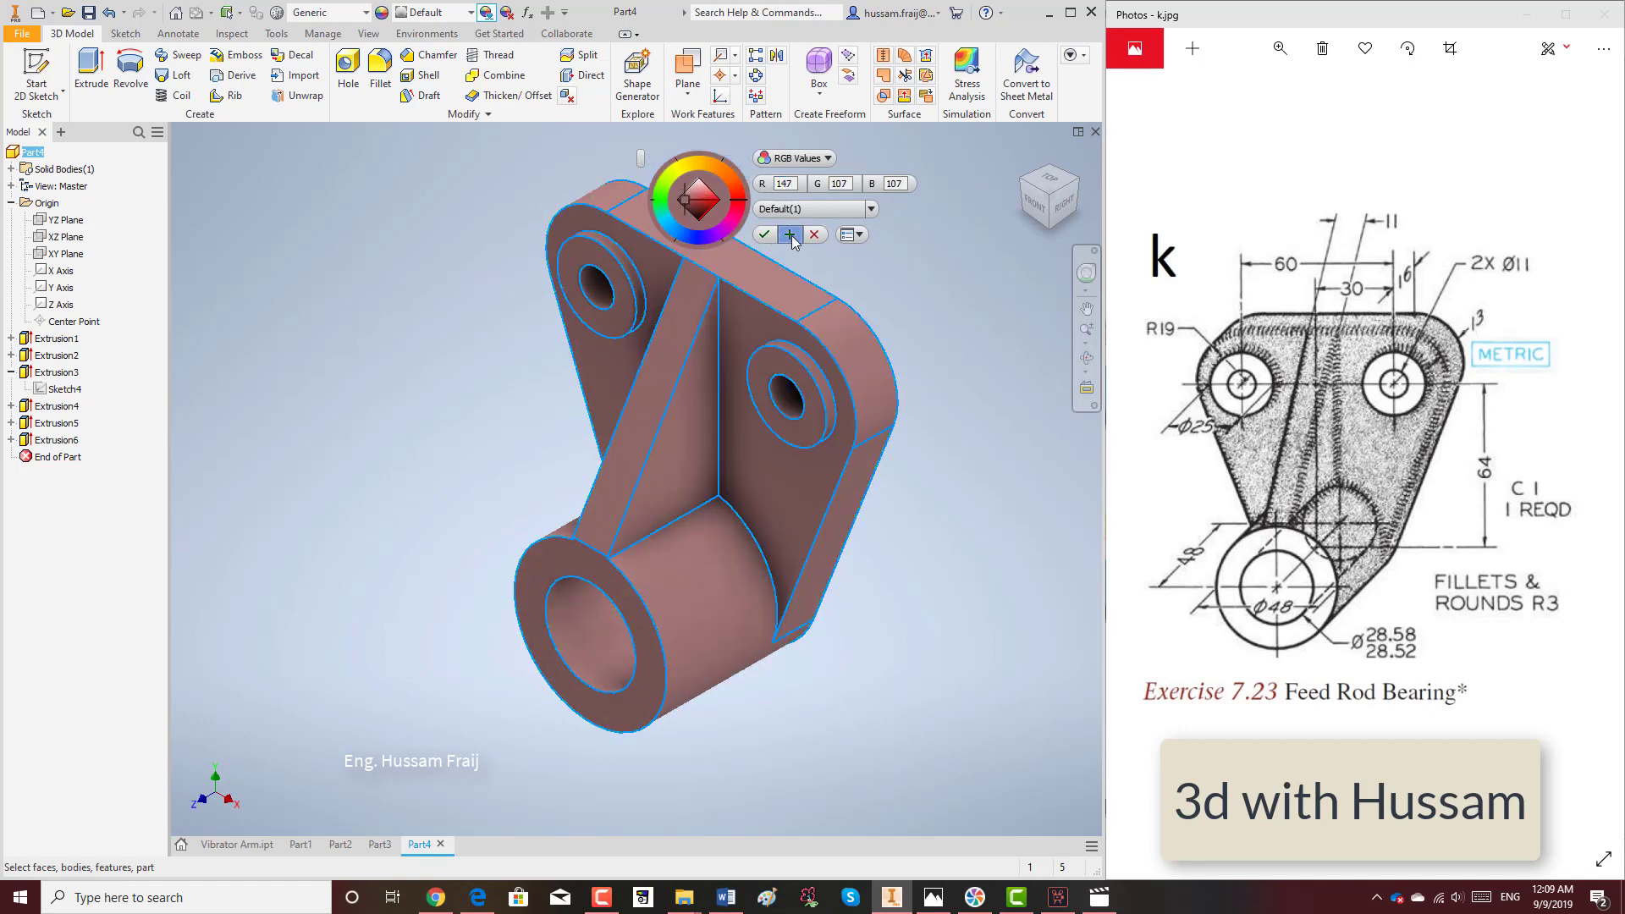
pyautogui.click(791, 235)
# Switch to the Realistic visual style and turn on the ground shadow.
pyautogui.click(369, 33)
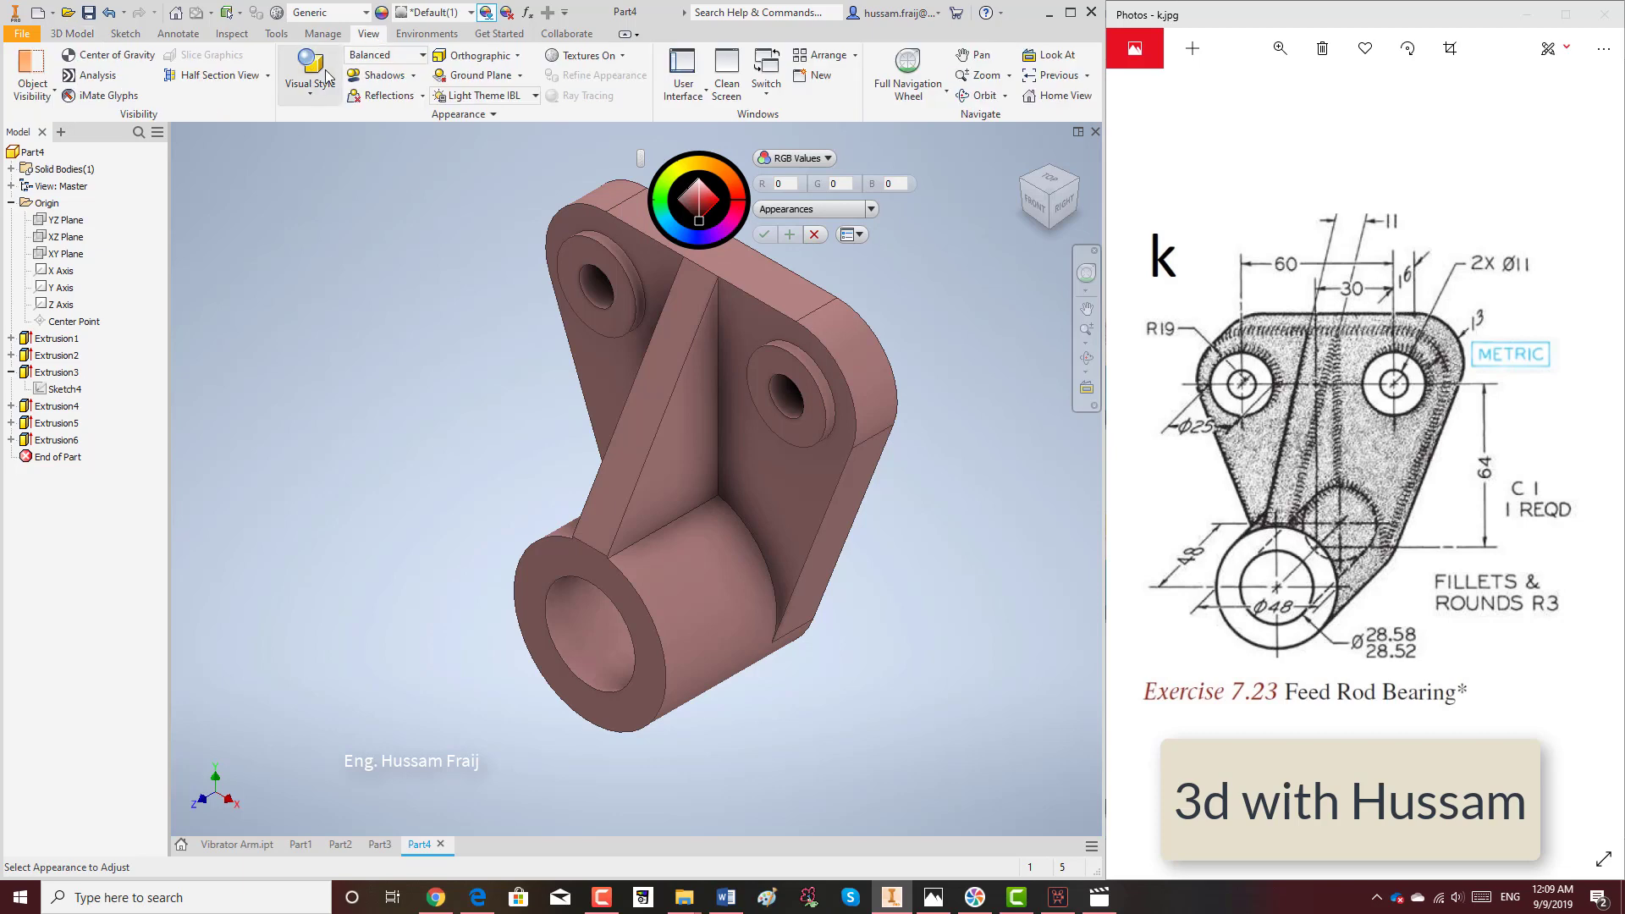
pyautogui.click(311, 76)
pyautogui.click(153, 122)
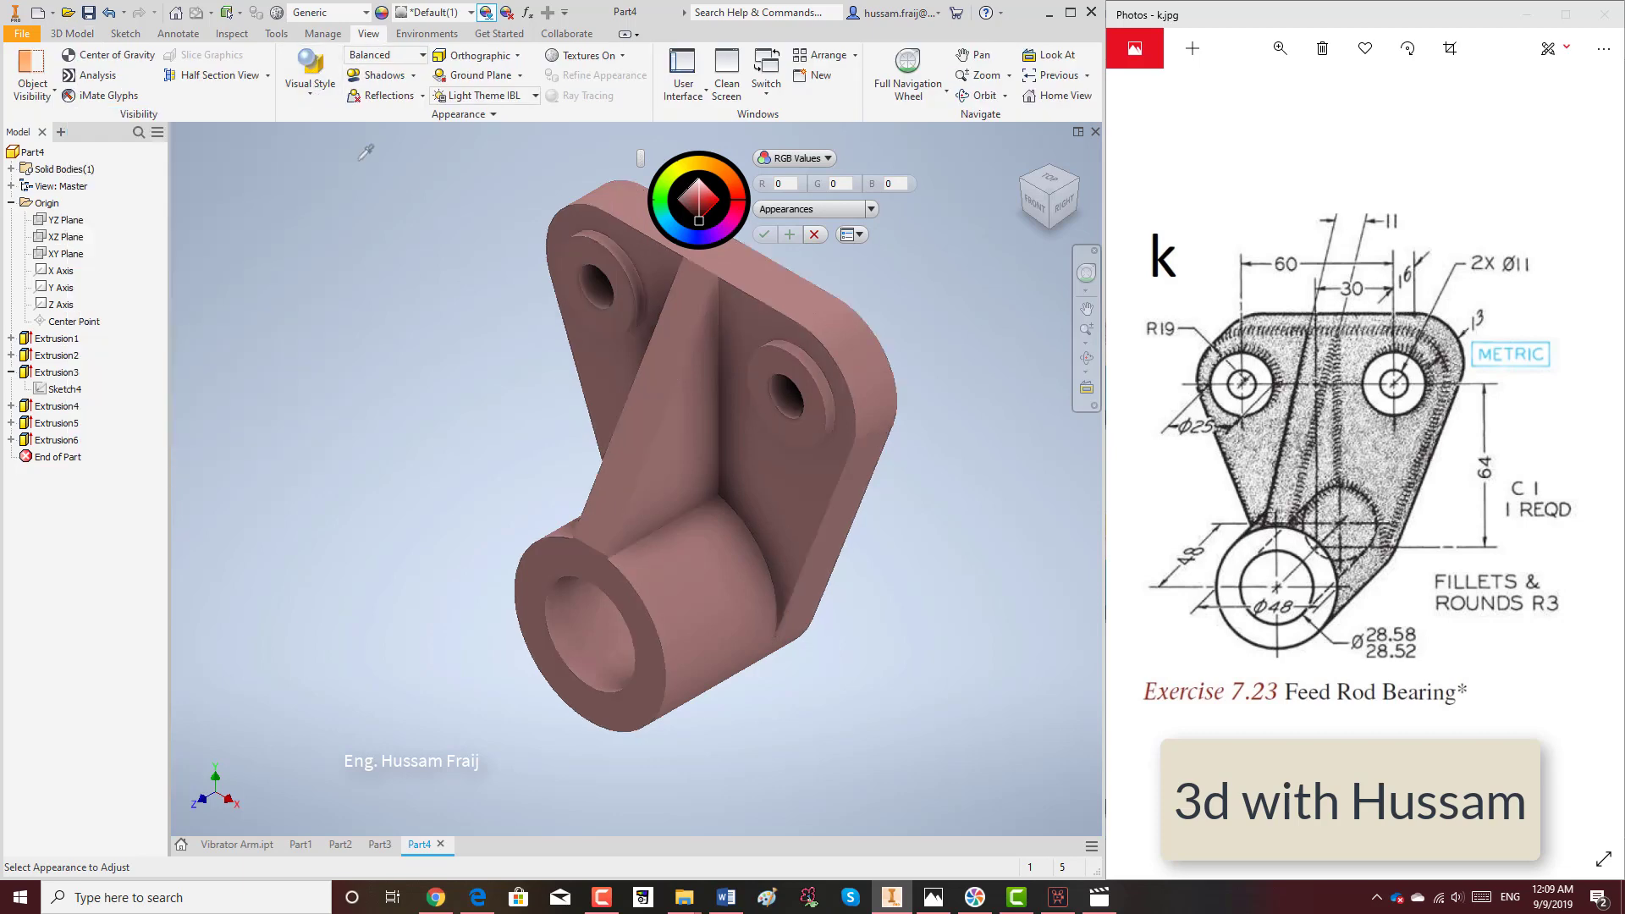
pyautogui.click(813, 235)
pyautogui.click(381, 76)
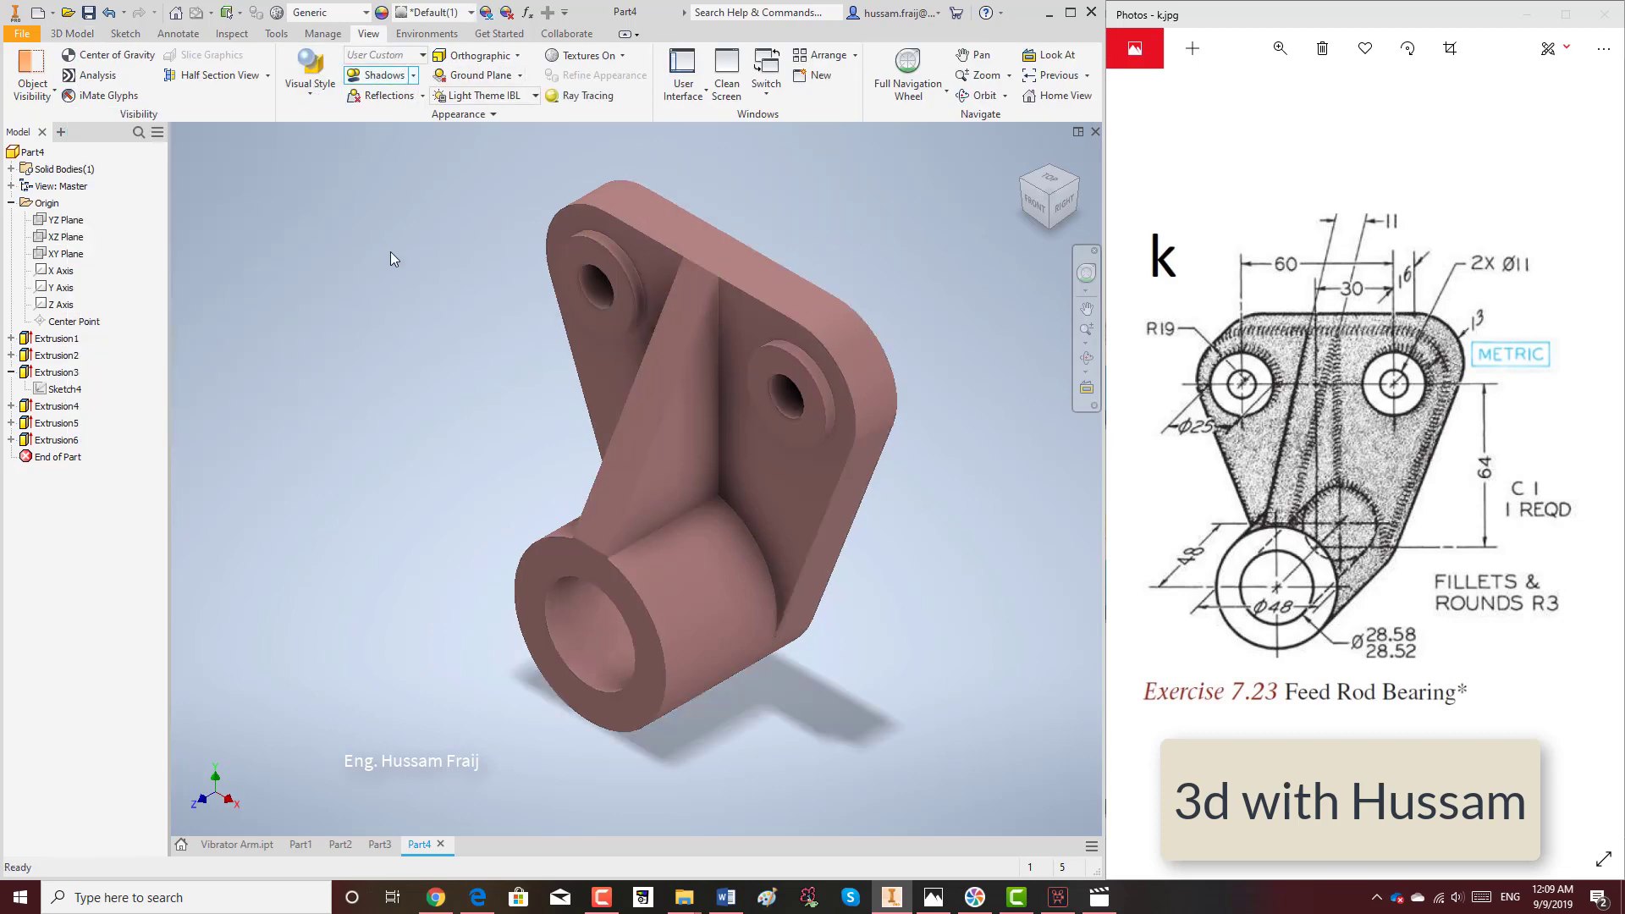
pyautogui.moveTo(410, 337); pyautogui.dragTo(440, 340, button='middle')
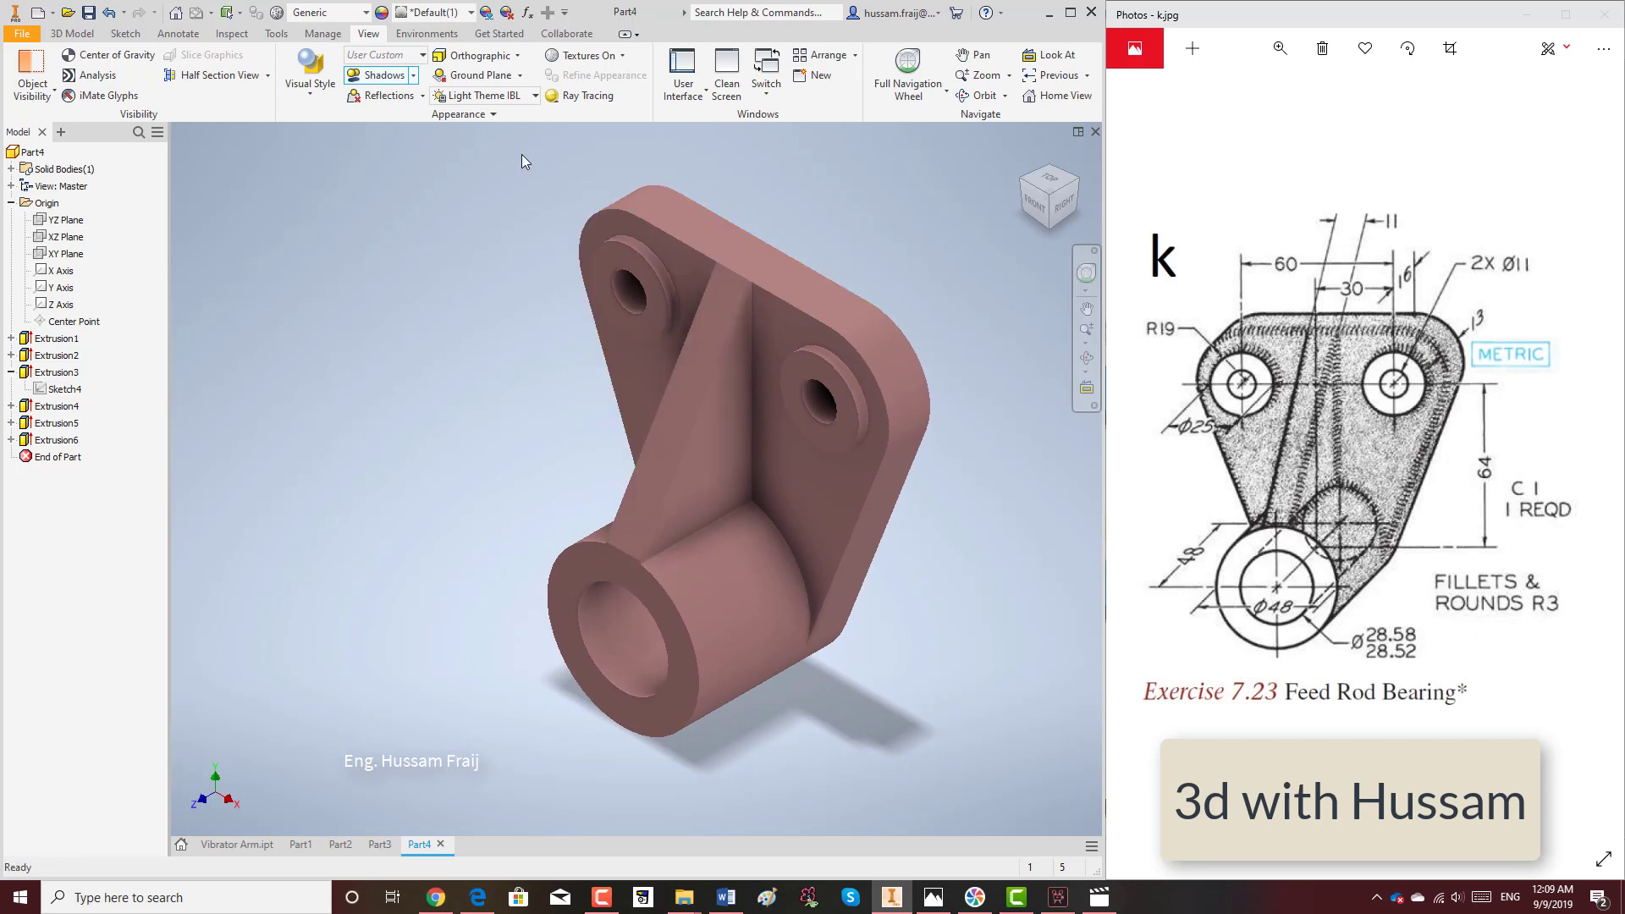
pyautogui.click(72, 33)
pyautogui.click(380, 72)
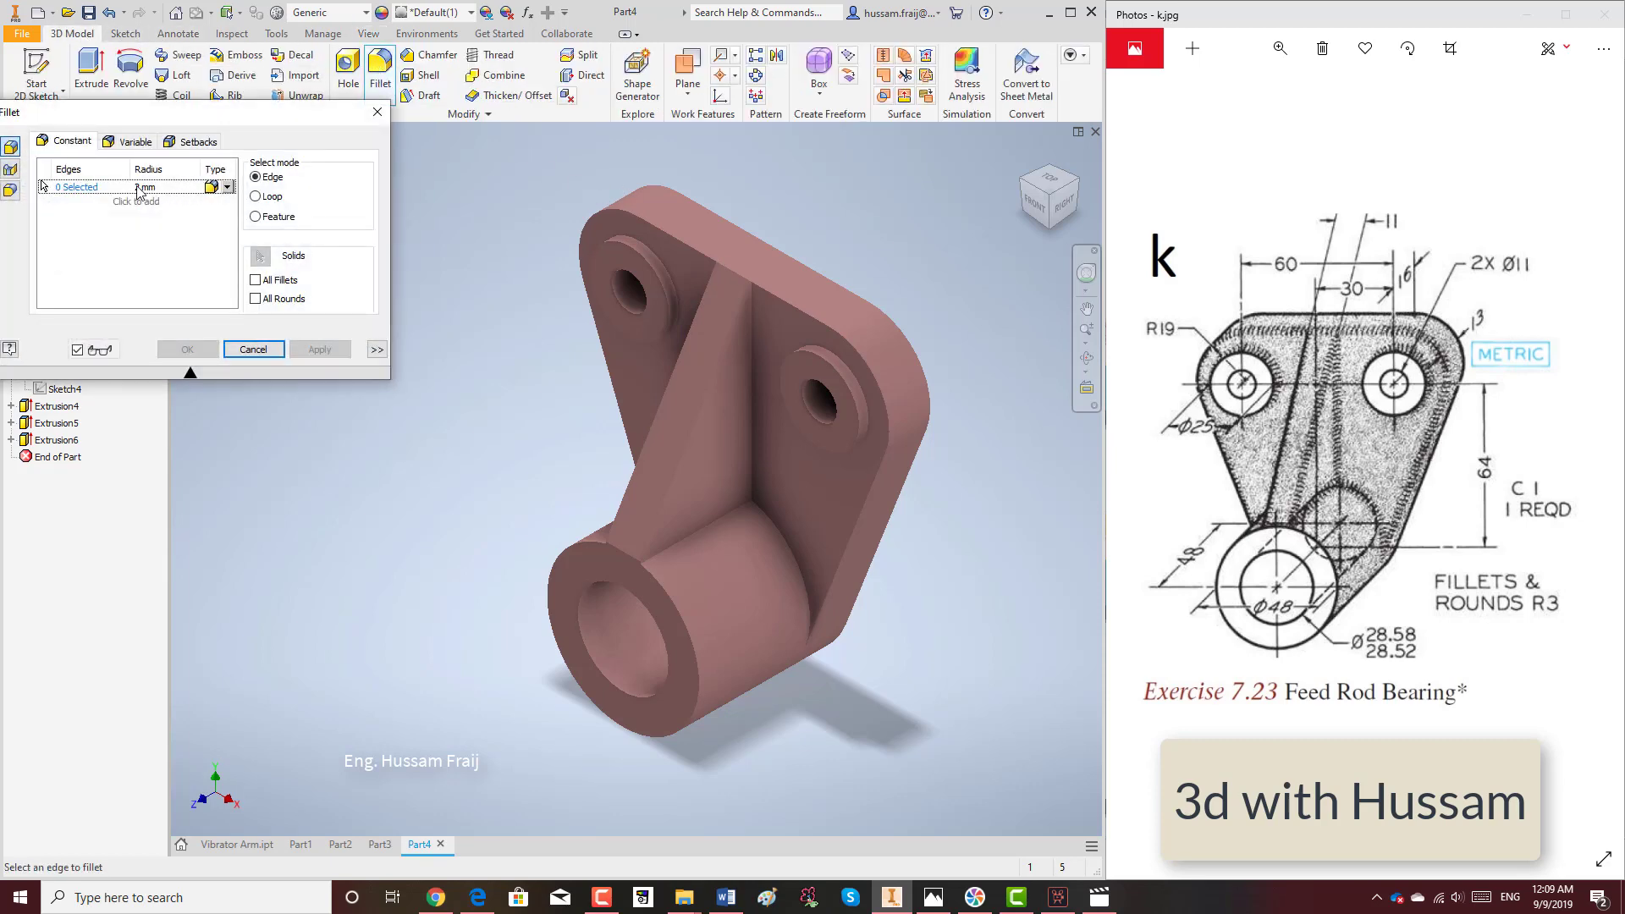
pyautogui.write('4')
pyautogui.click(694, 429)
pyautogui.click(665, 397)
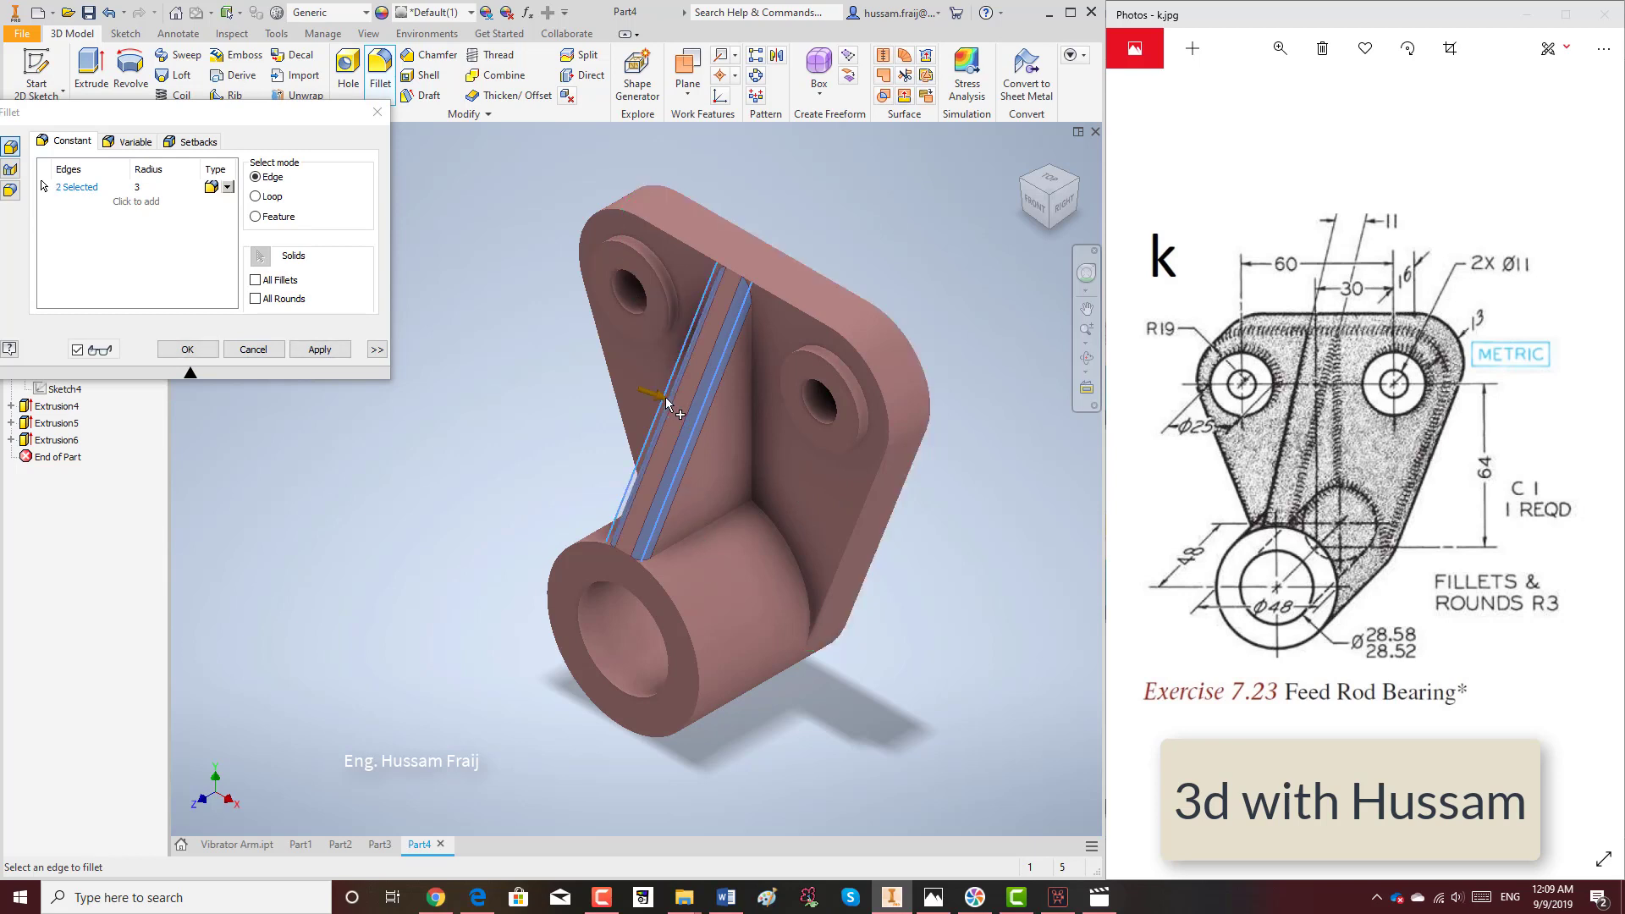
pyautogui.click(737, 339)
pyautogui.click(771, 291)
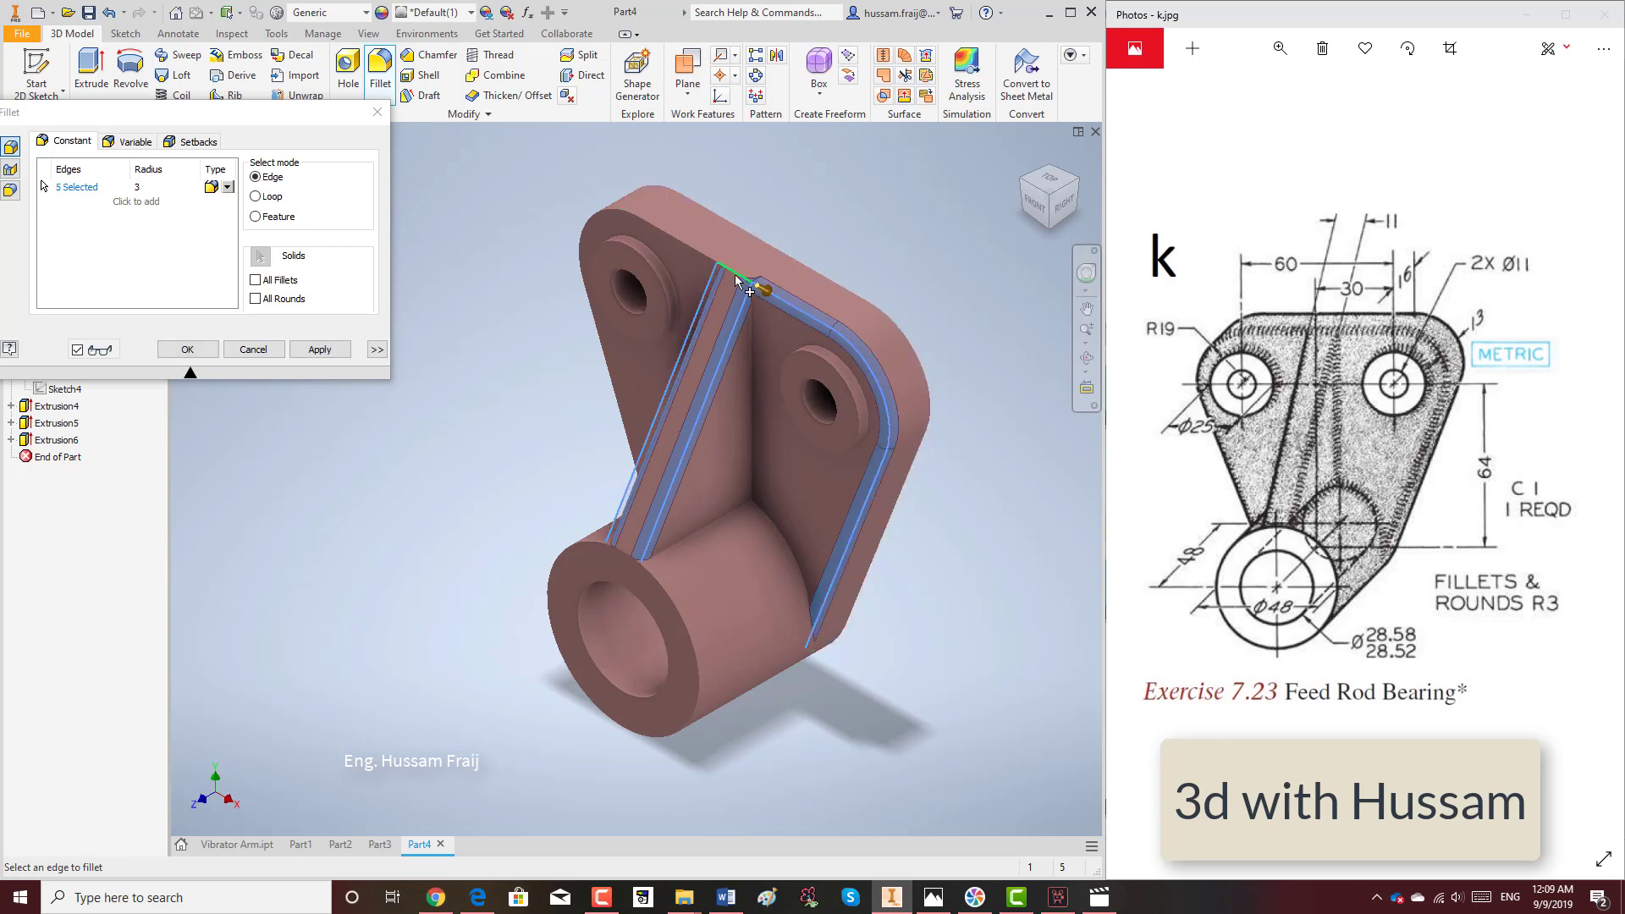
pyautogui.click(735, 274)
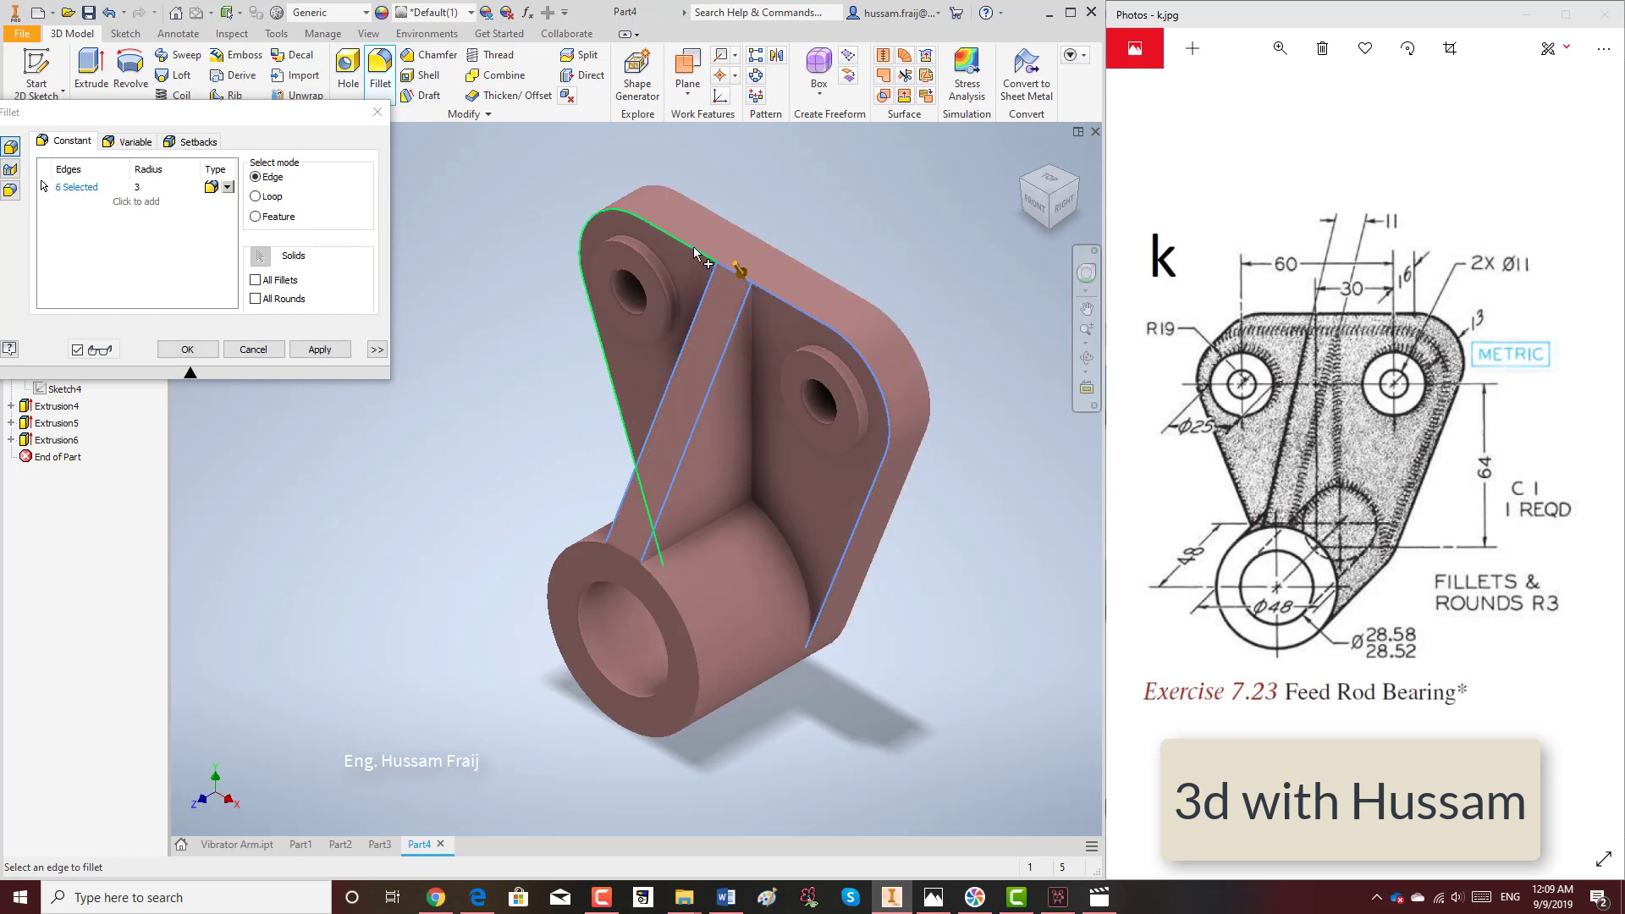
pyautogui.click(749, 316)
pyautogui.click(725, 299)
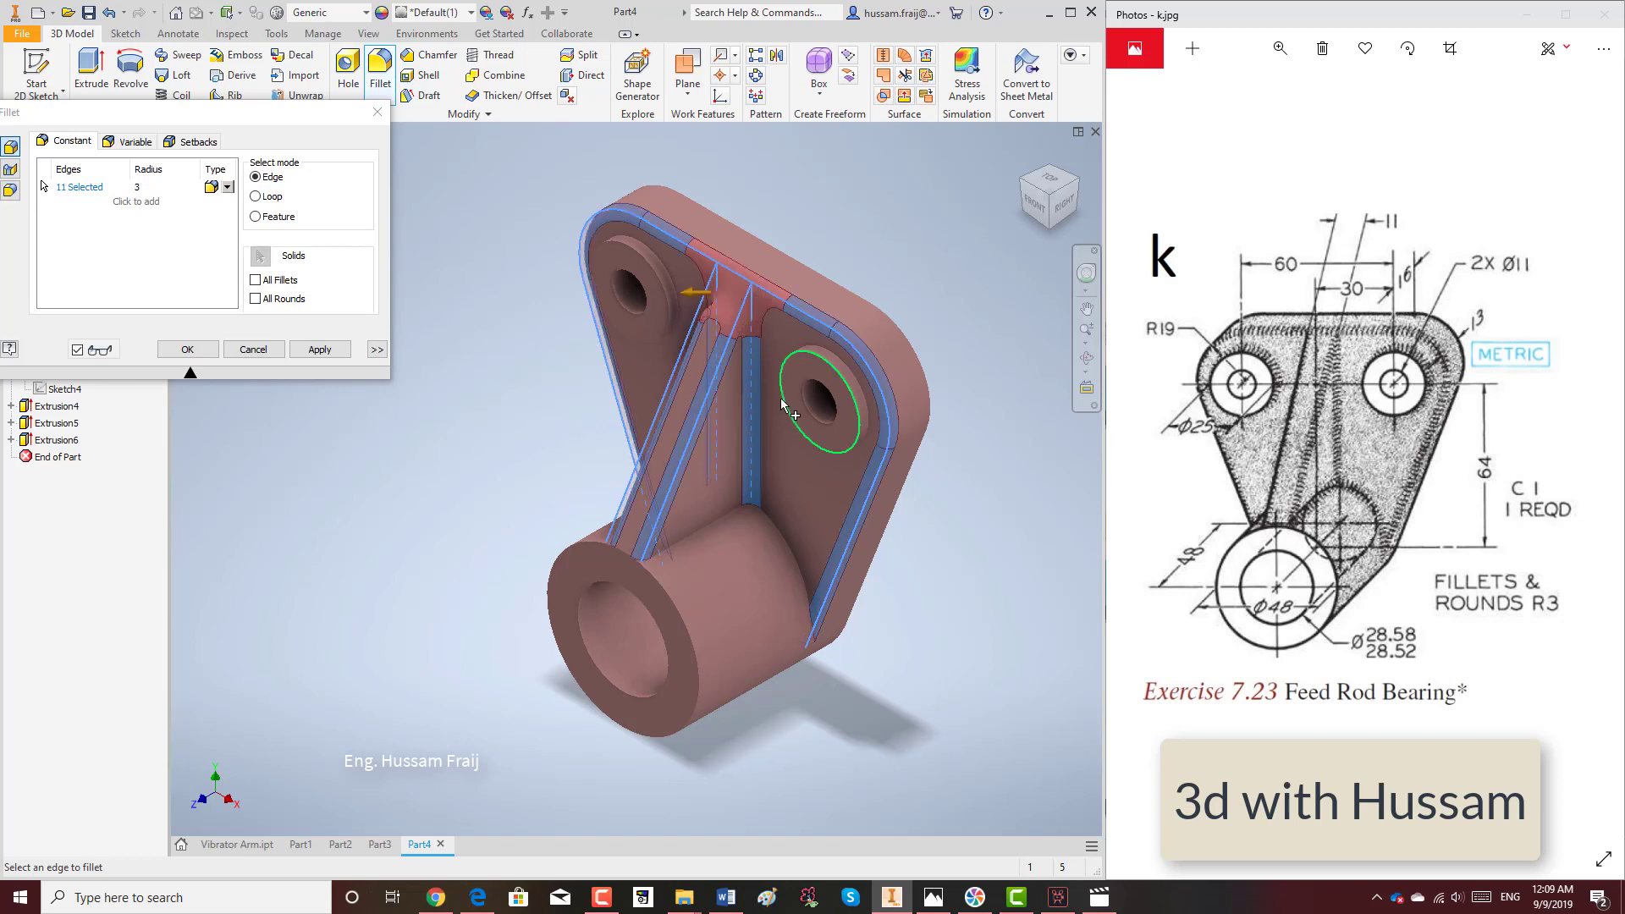
pyautogui.click(780, 536)
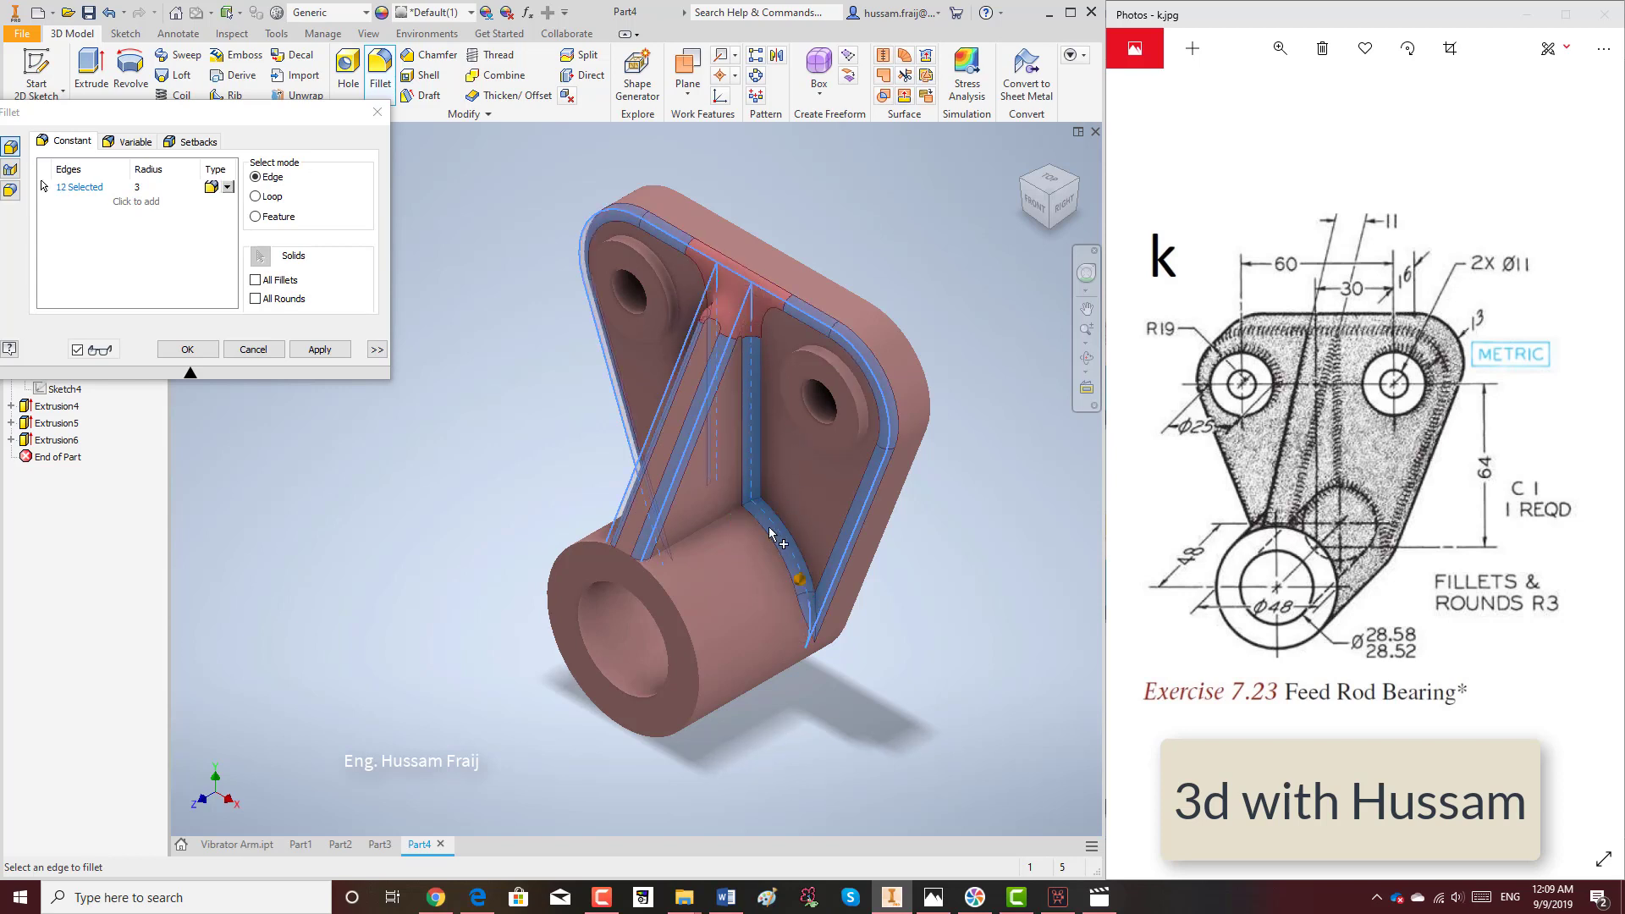
pyautogui.click(696, 488)
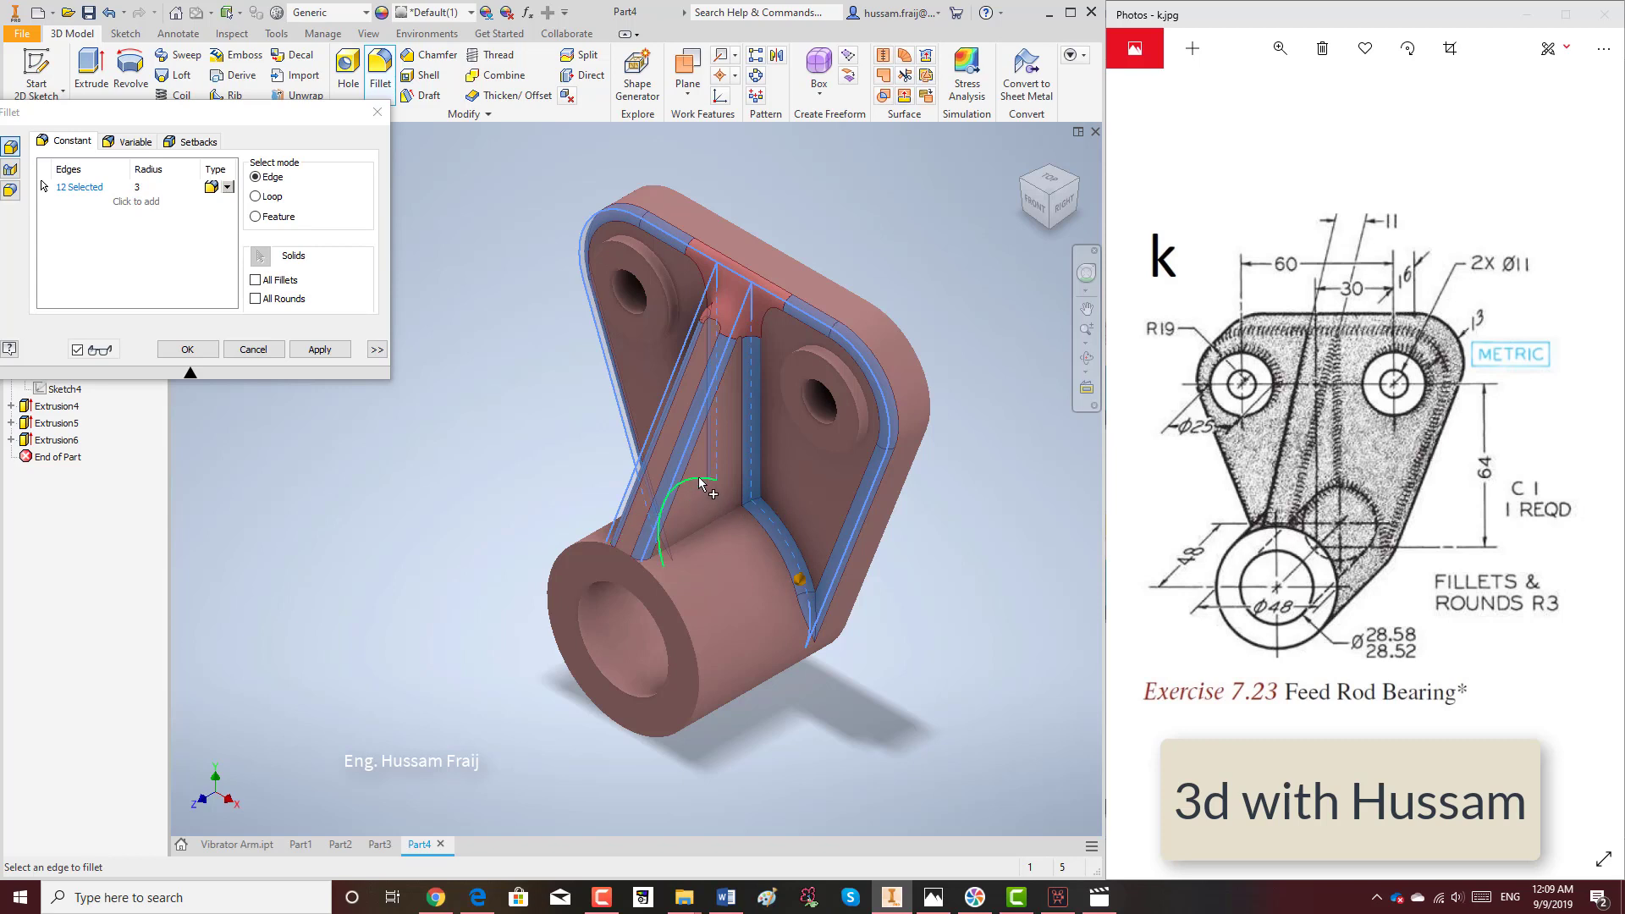
pyautogui.click(716, 520)
pyautogui.click(685, 503)
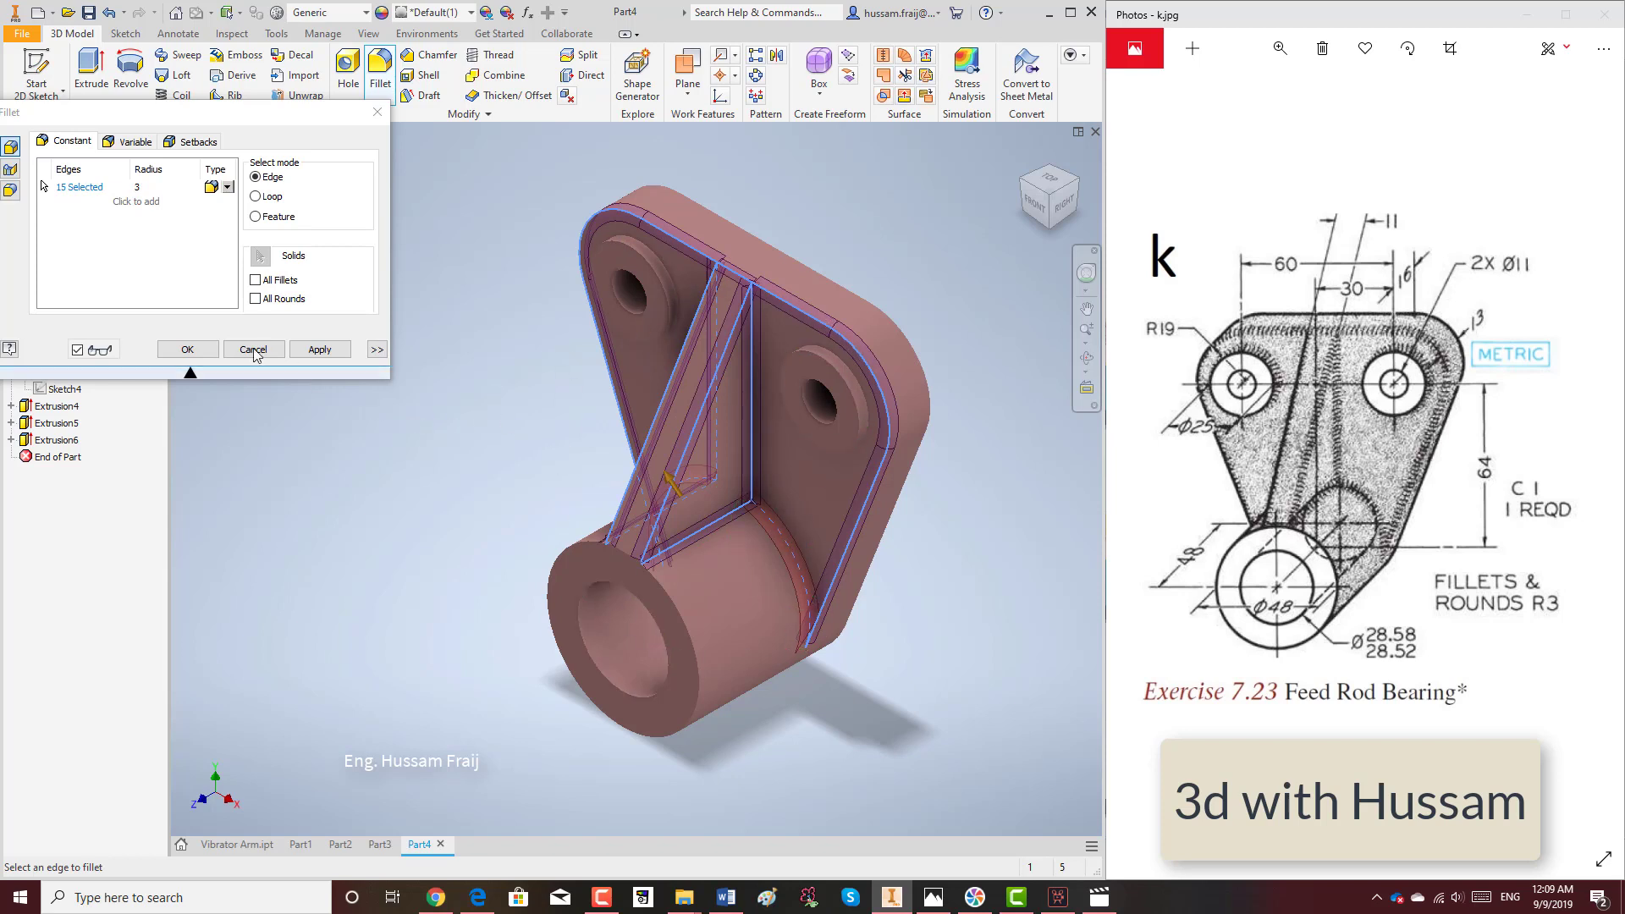
pyautogui.click(187, 349)
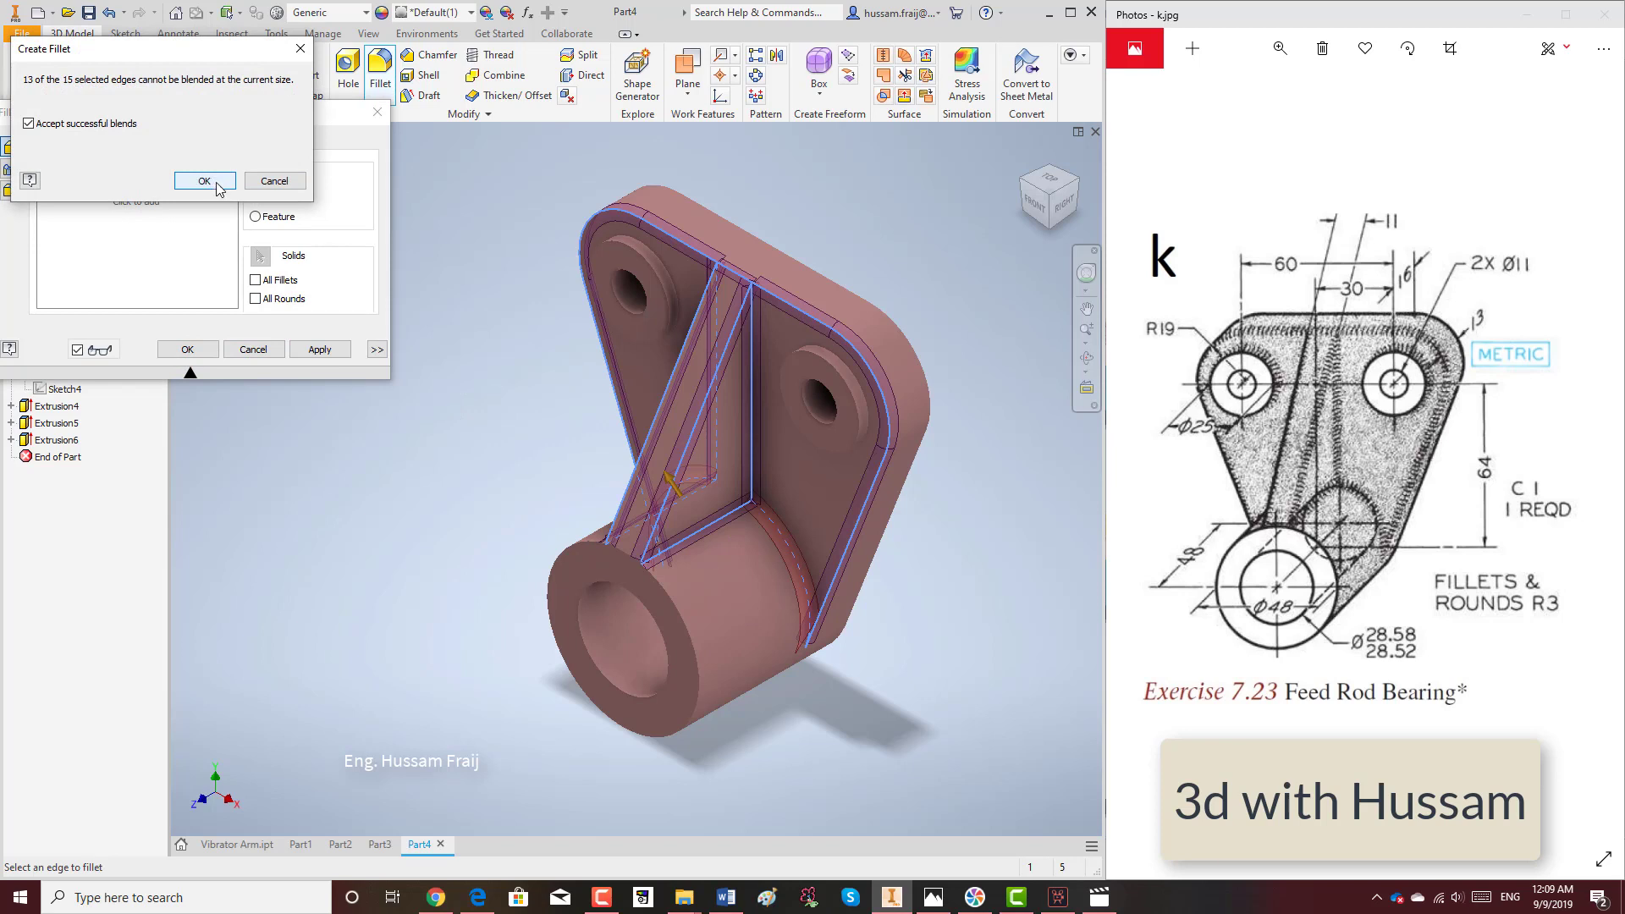
pyautogui.click(273, 181)
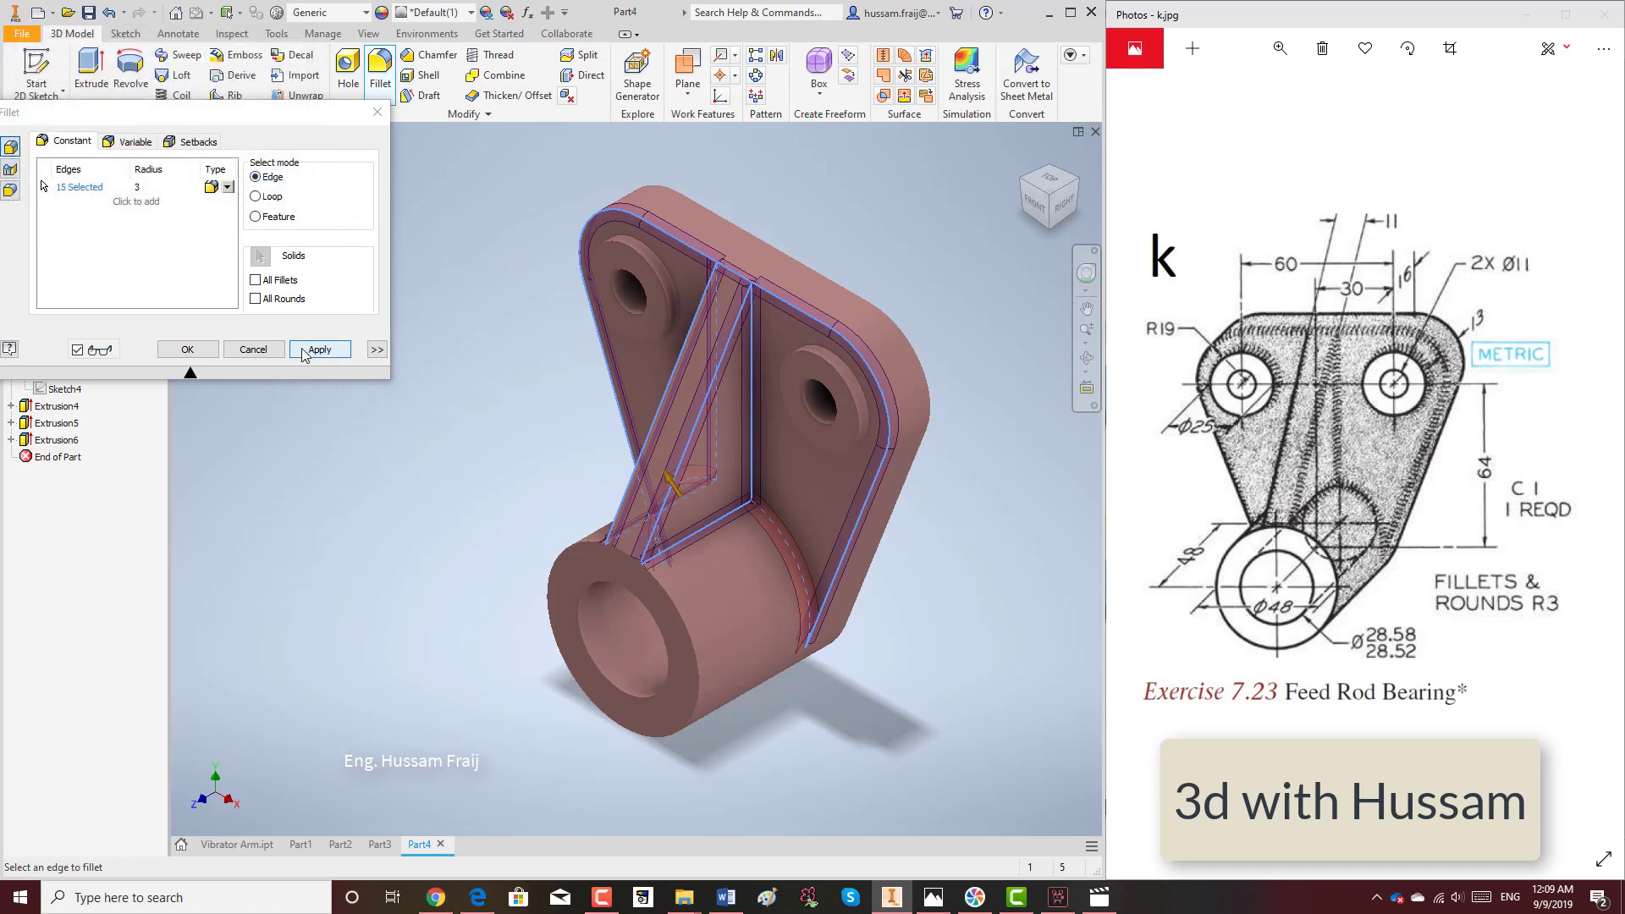
pyautogui.click(270, 348)
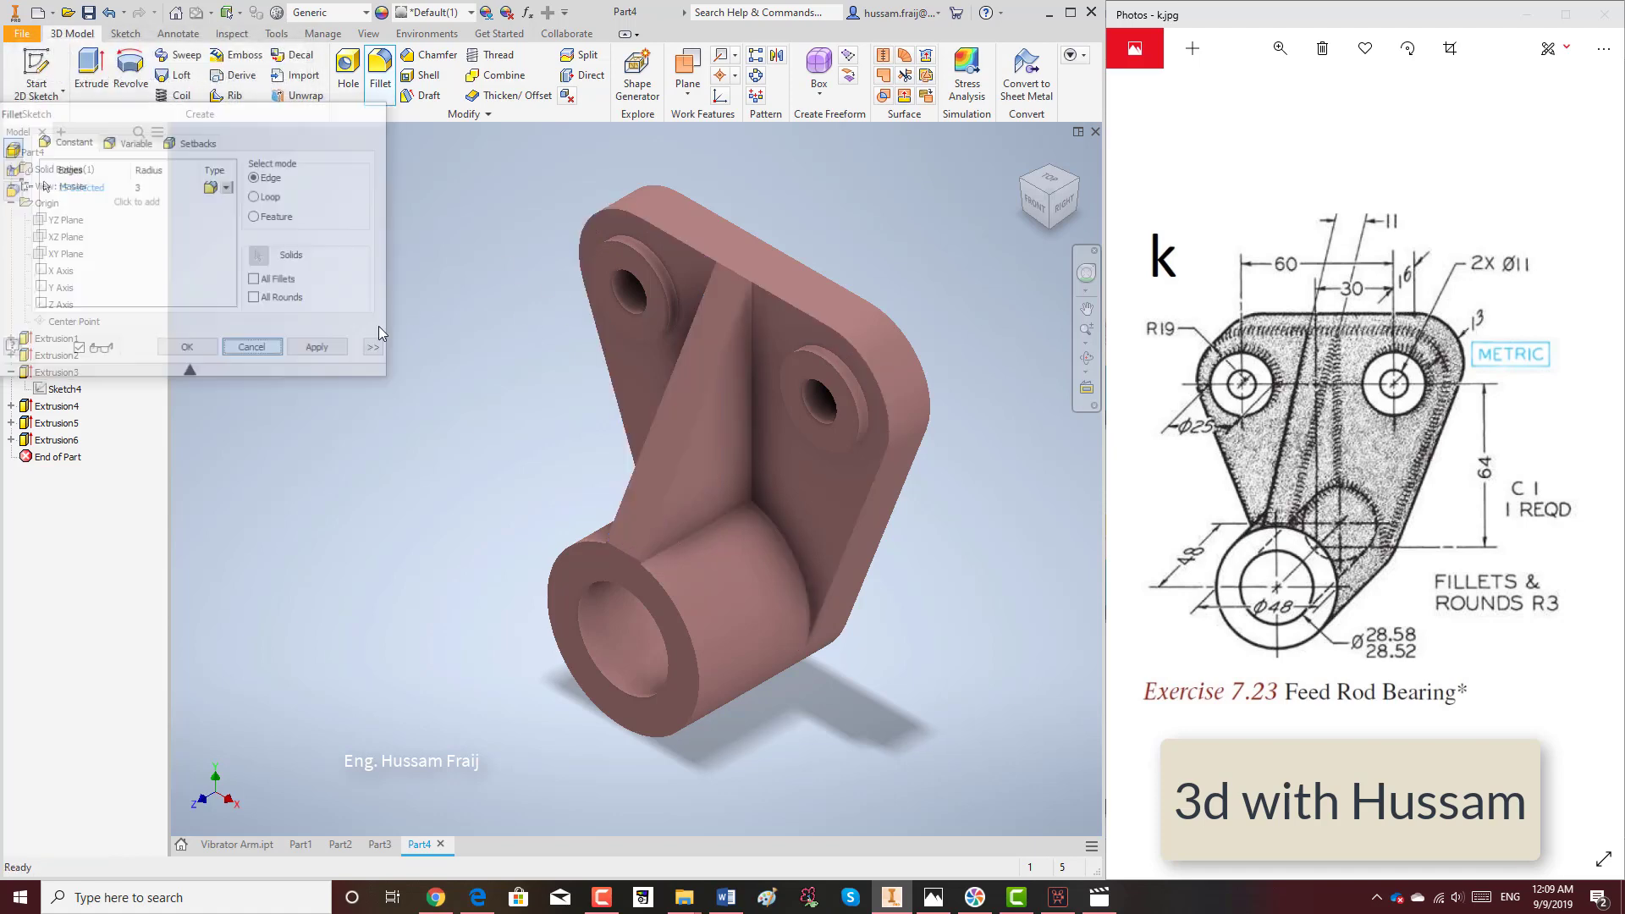
# Orbit to the triangular base and fillet the four rib edges with radius 3.
pyautogui.click(1086, 357)
pyautogui.moveTo(542, 381); pyautogui.dragTo(468, 541)
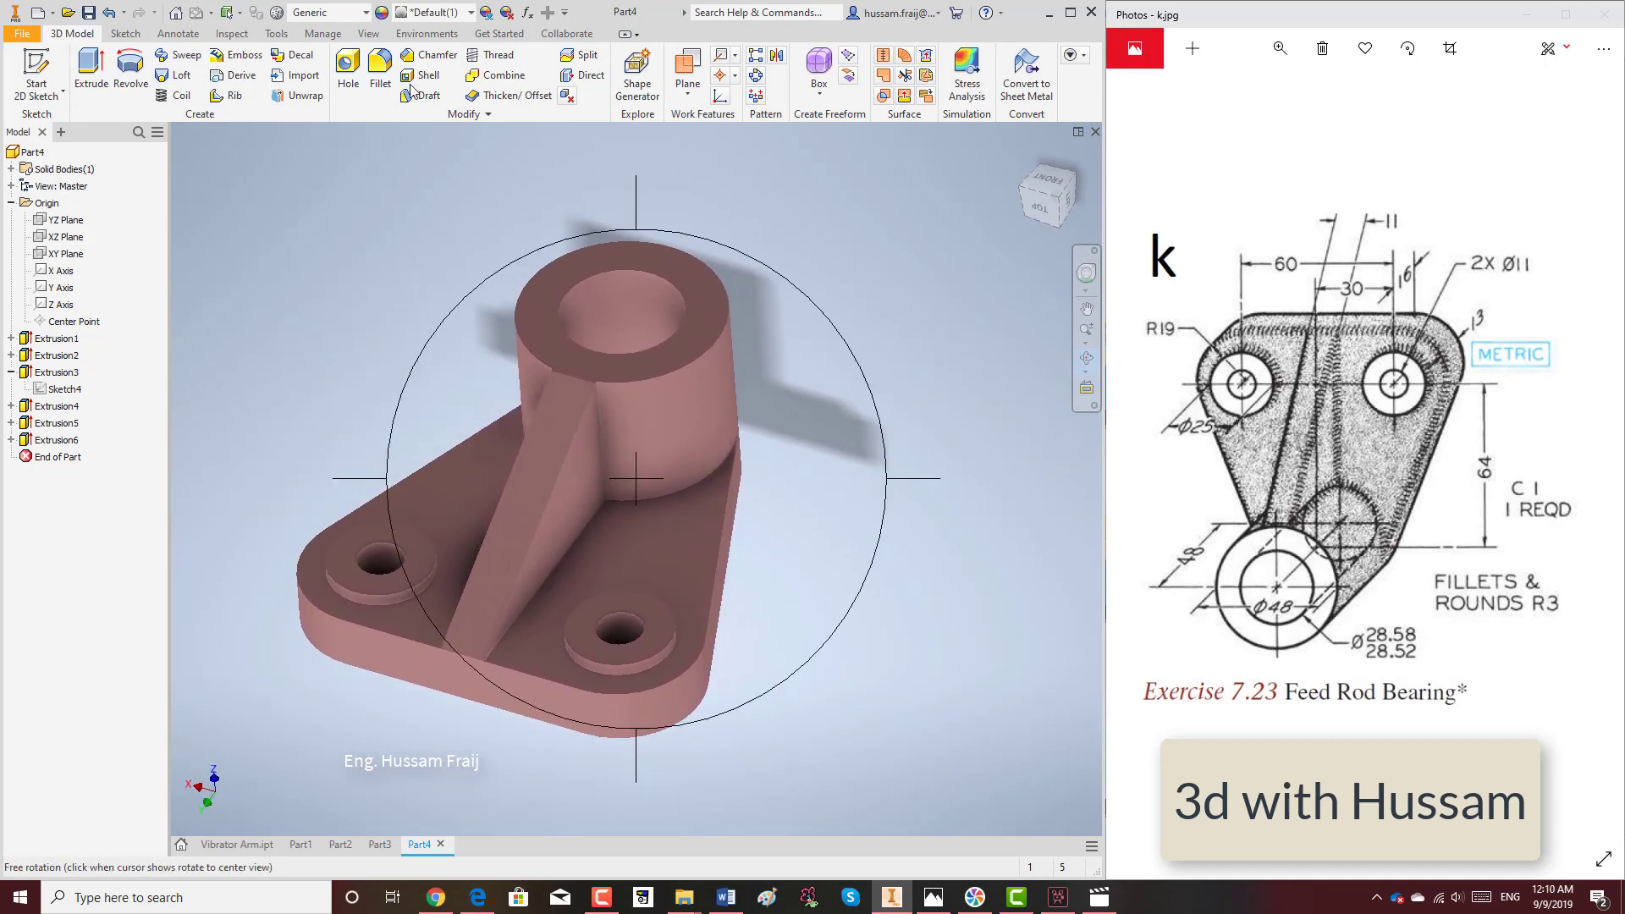
pyautogui.click(380, 68)
pyautogui.click(581, 425)
pyautogui.click(533, 427)
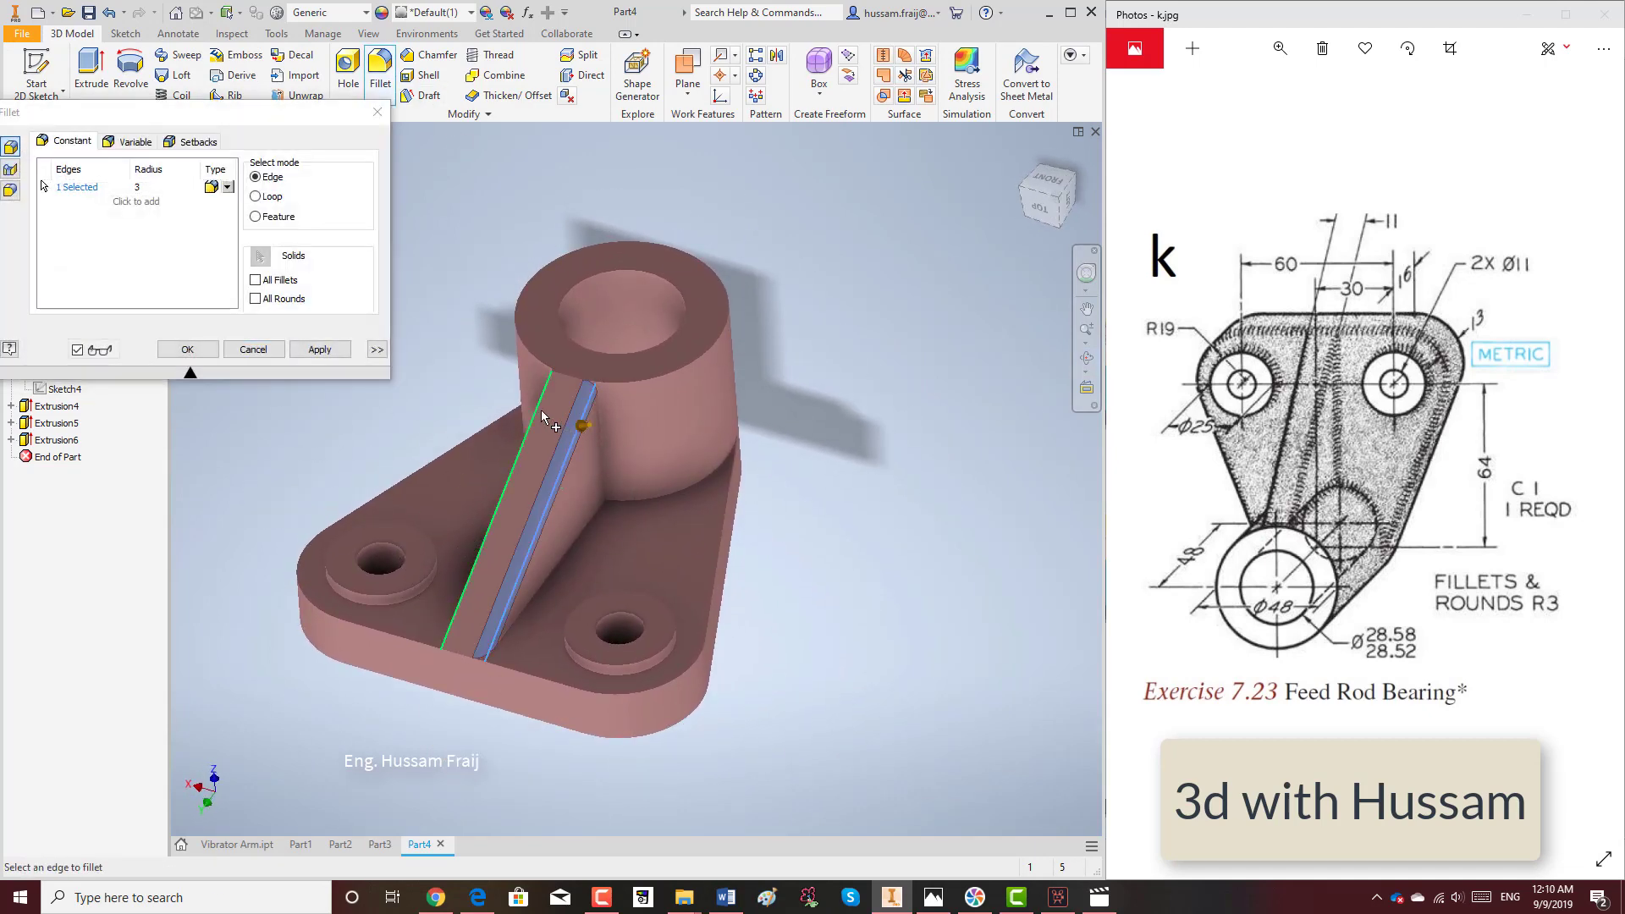
pyautogui.click(606, 467)
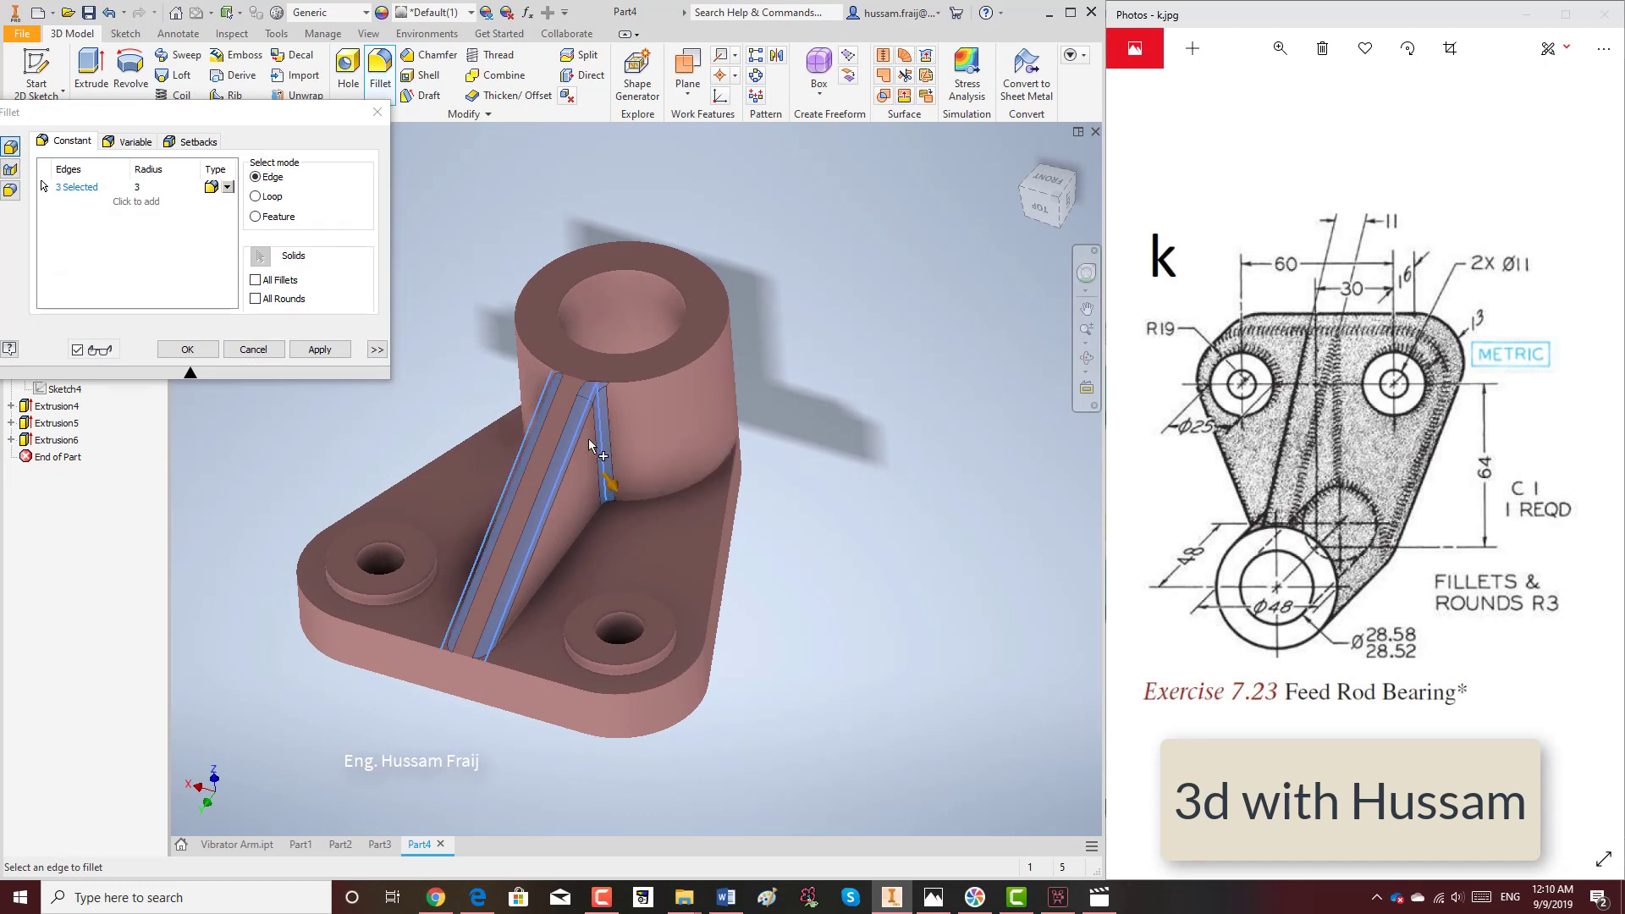
pyautogui.click(552, 414)
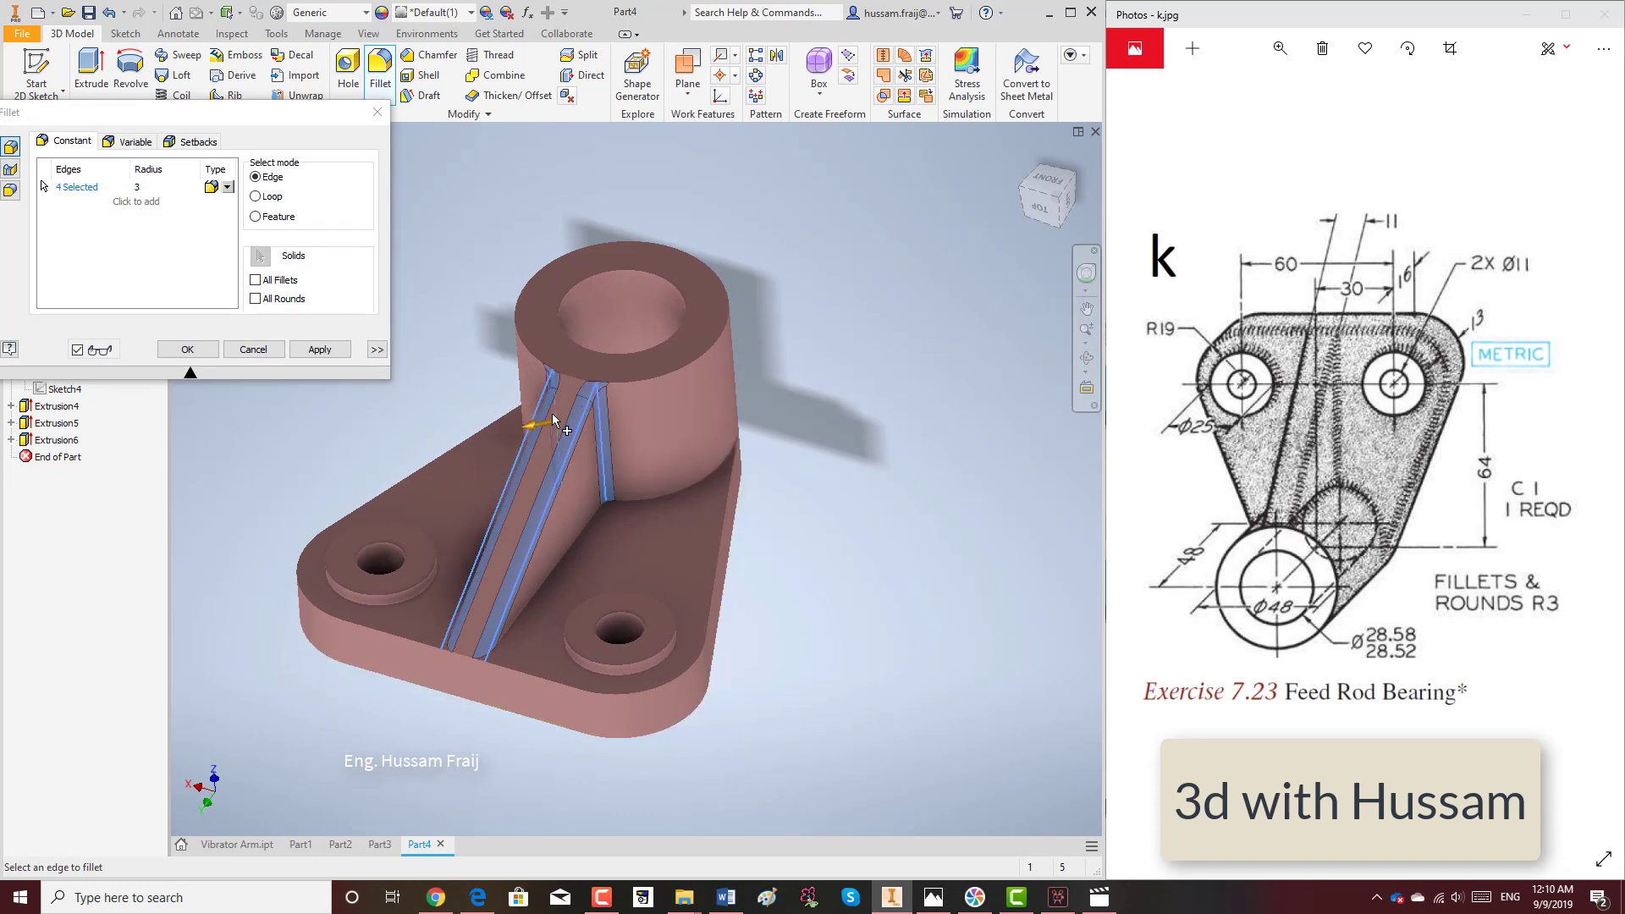
pyautogui.click(320, 350)
# Fillet the base-to-cylinder junction; abandon the failed fillet on the base's top edge chain.
pyautogui.click(643, 497)
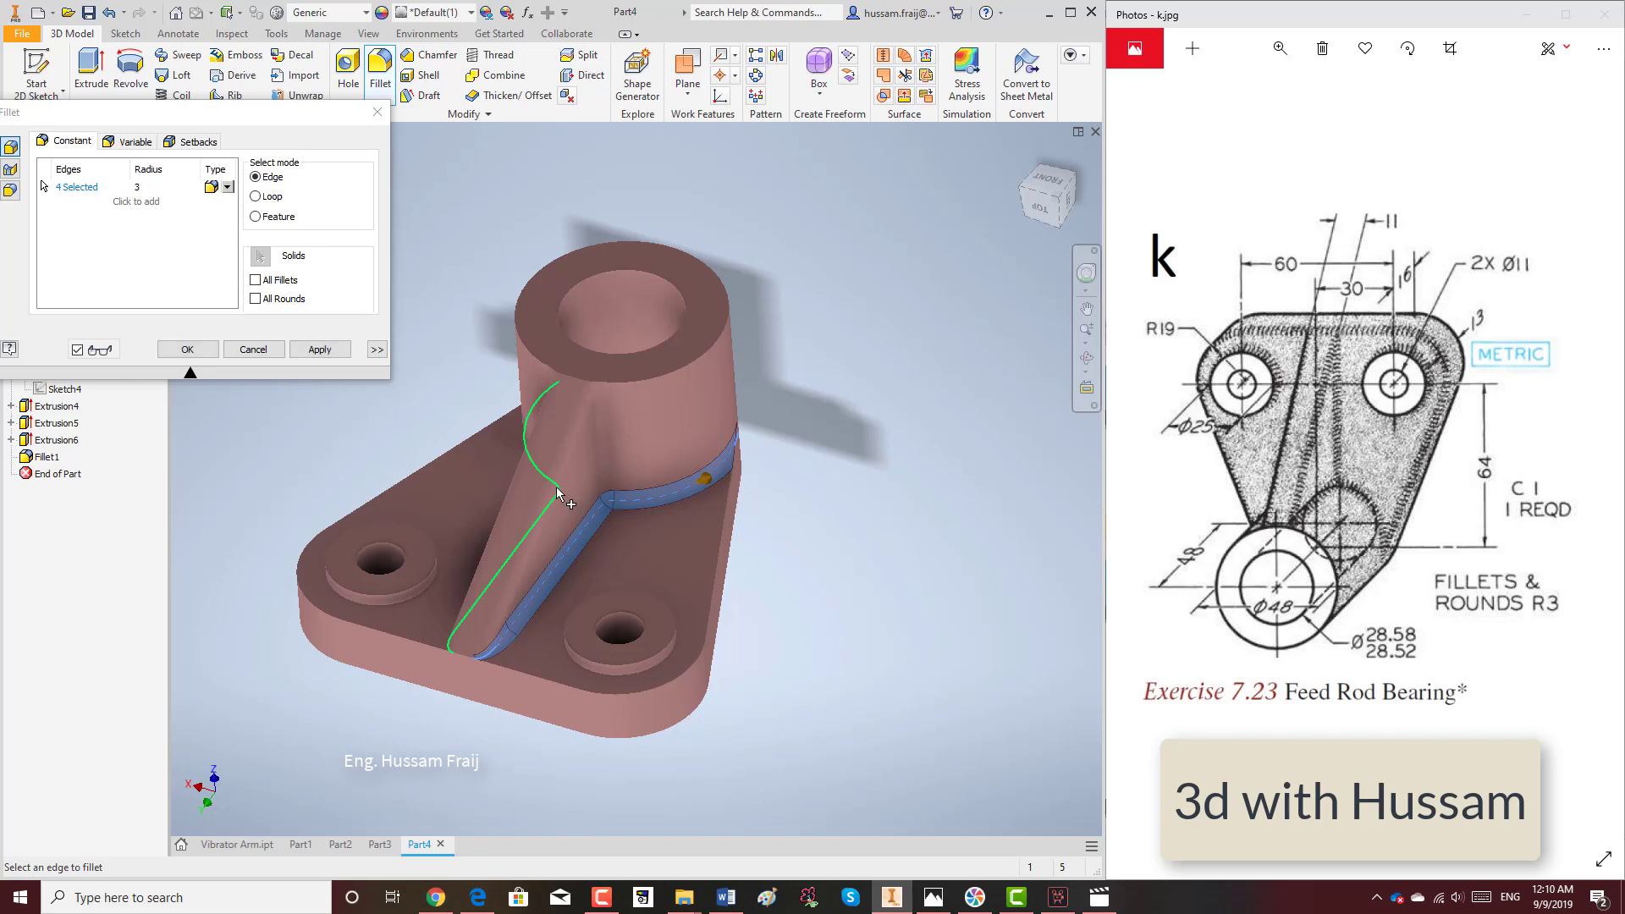
pyautogui.click(320, 350)
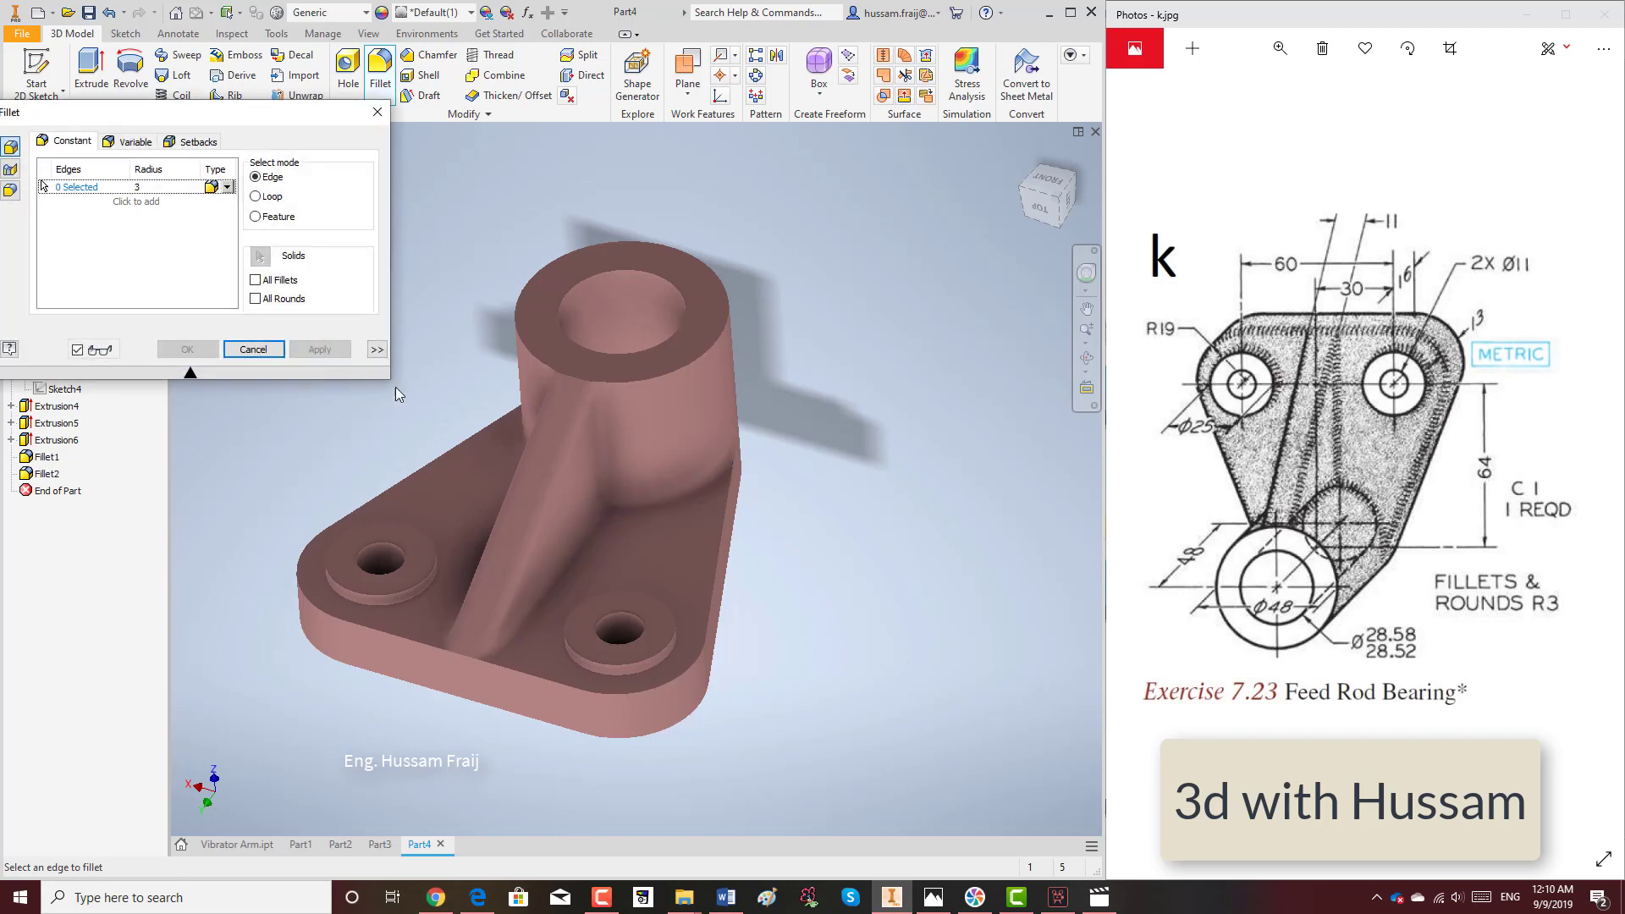
pyautogui.click(509, 667)
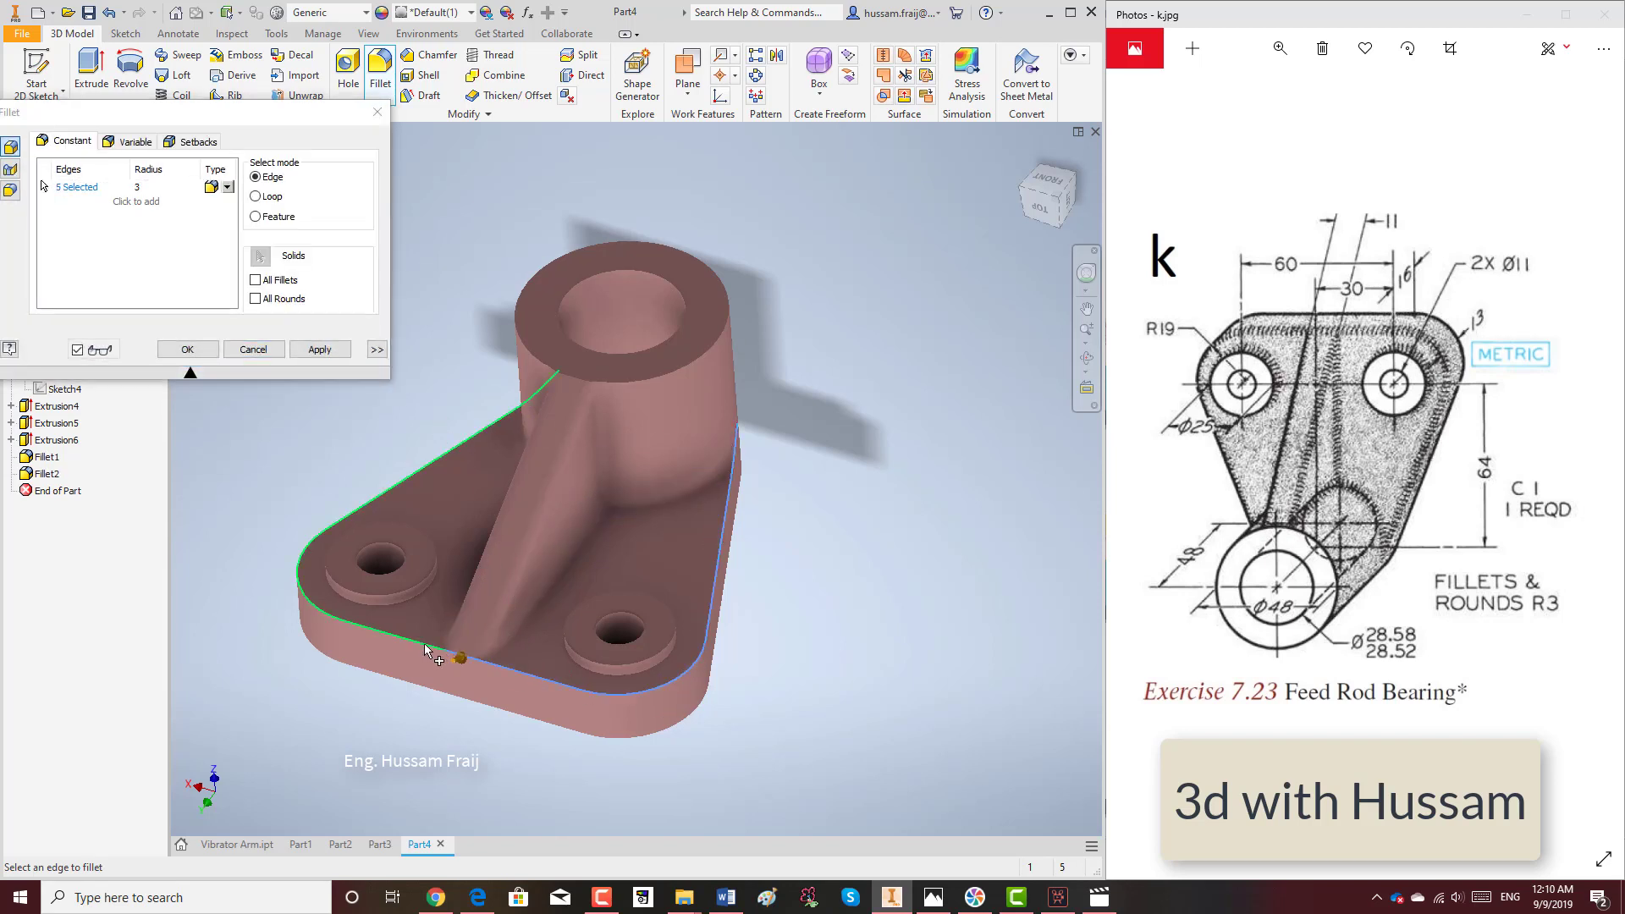
pyautogui.click(320, 349)
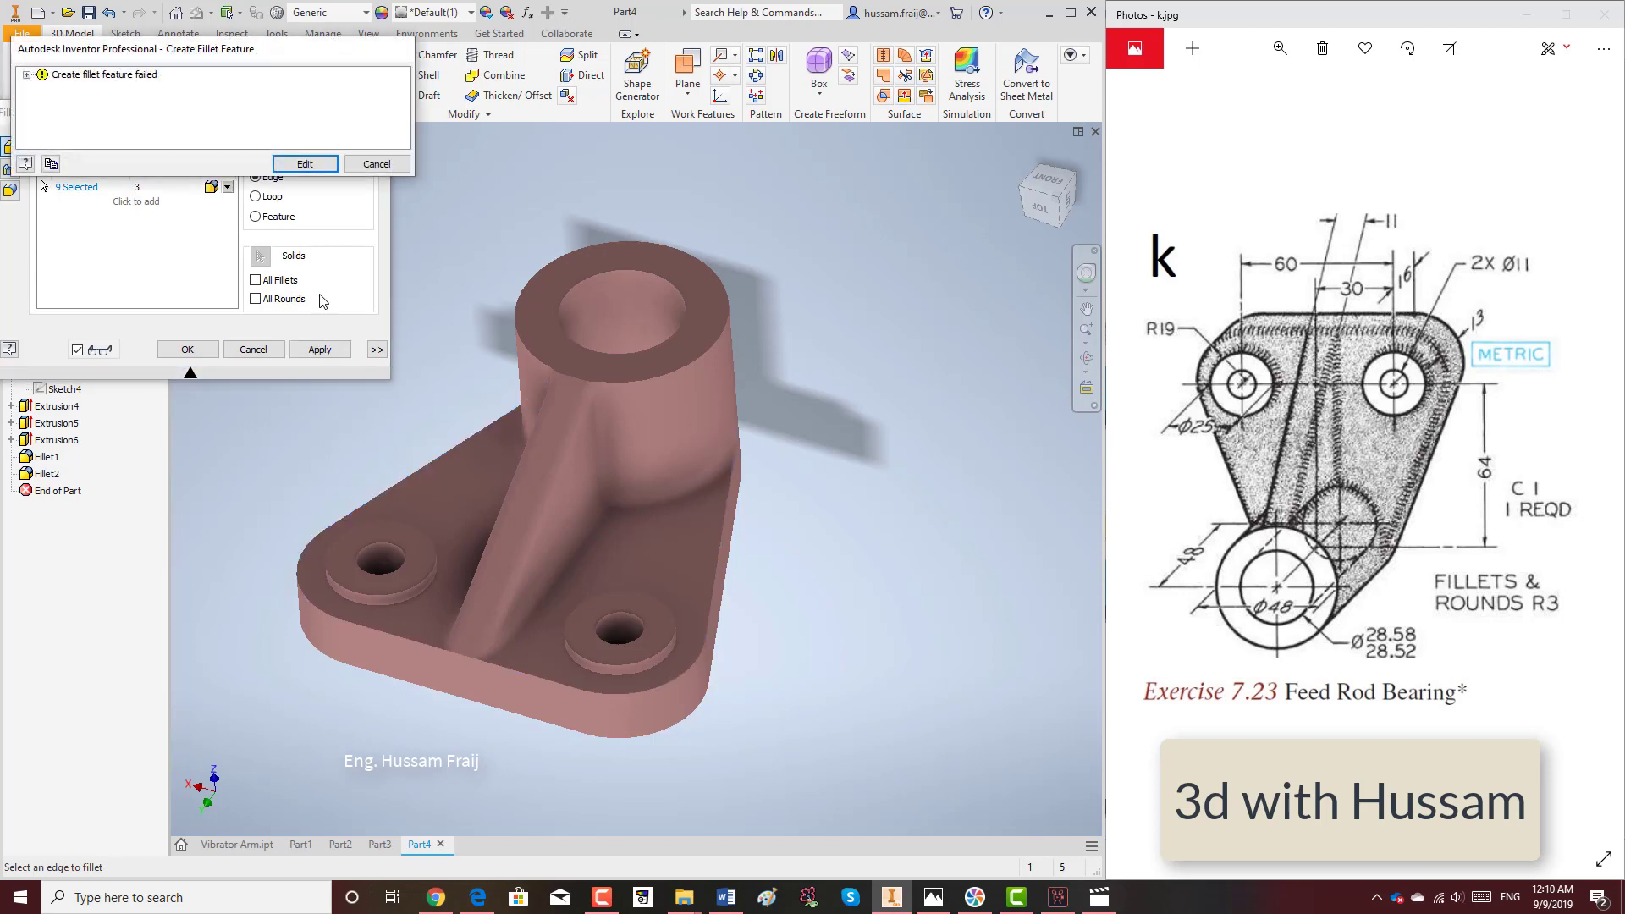
pyautogui.click(305, 167)
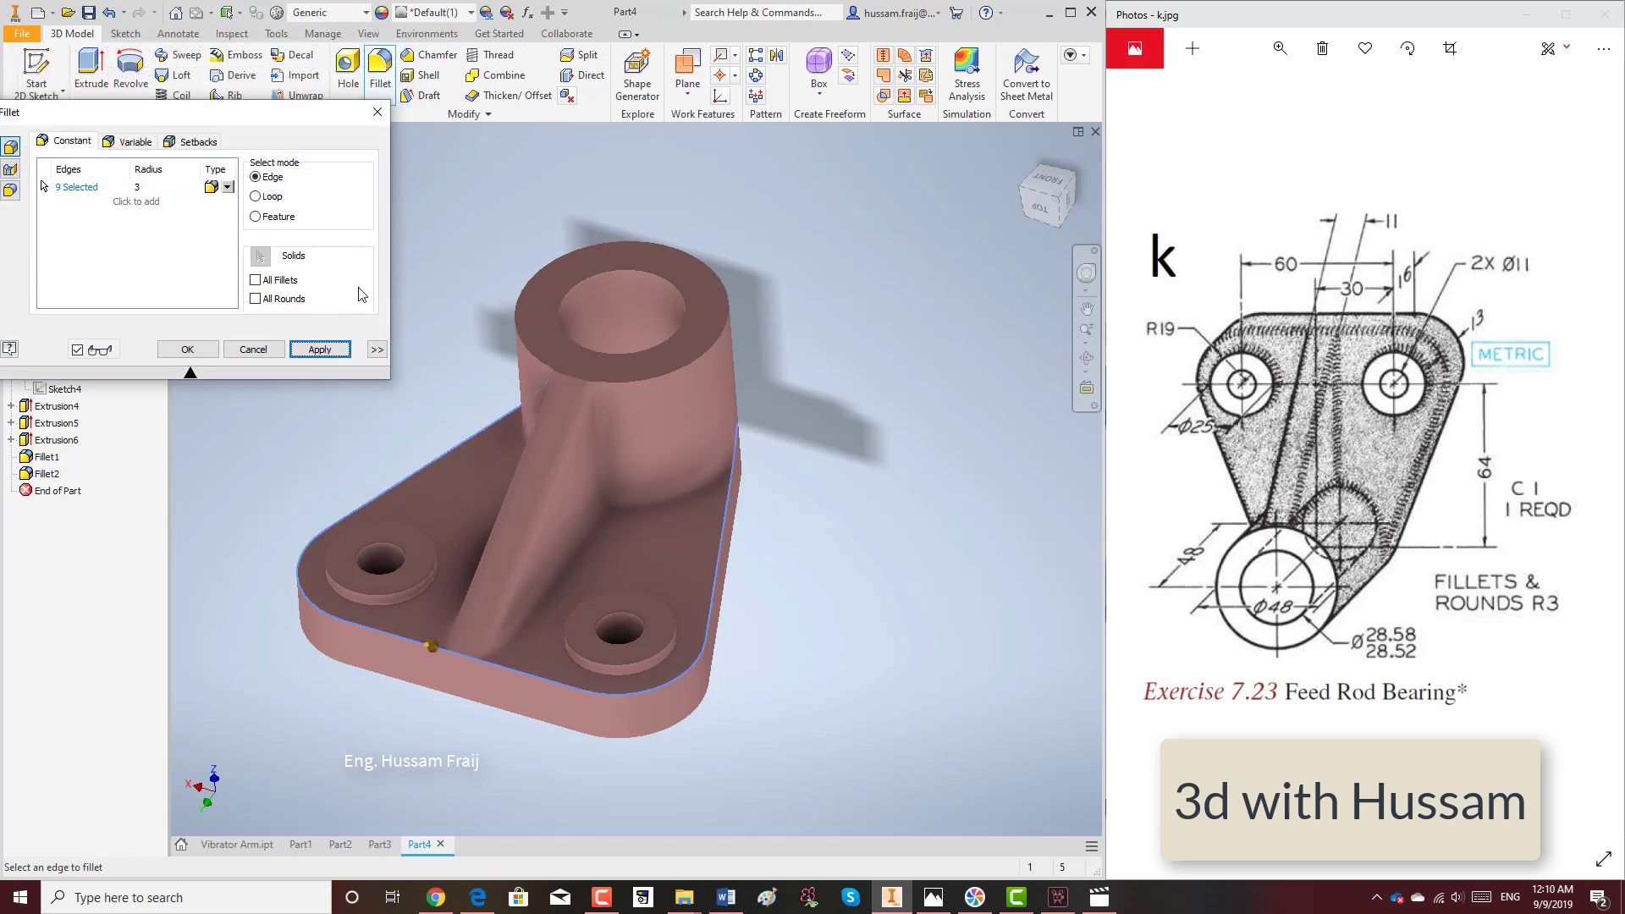
pyautogui.click(269, 354)
# Rotate the part and apply radius 3 fillets to the base's bottom, back and remaining edge chains.
pyautogui.click(1086, 357)
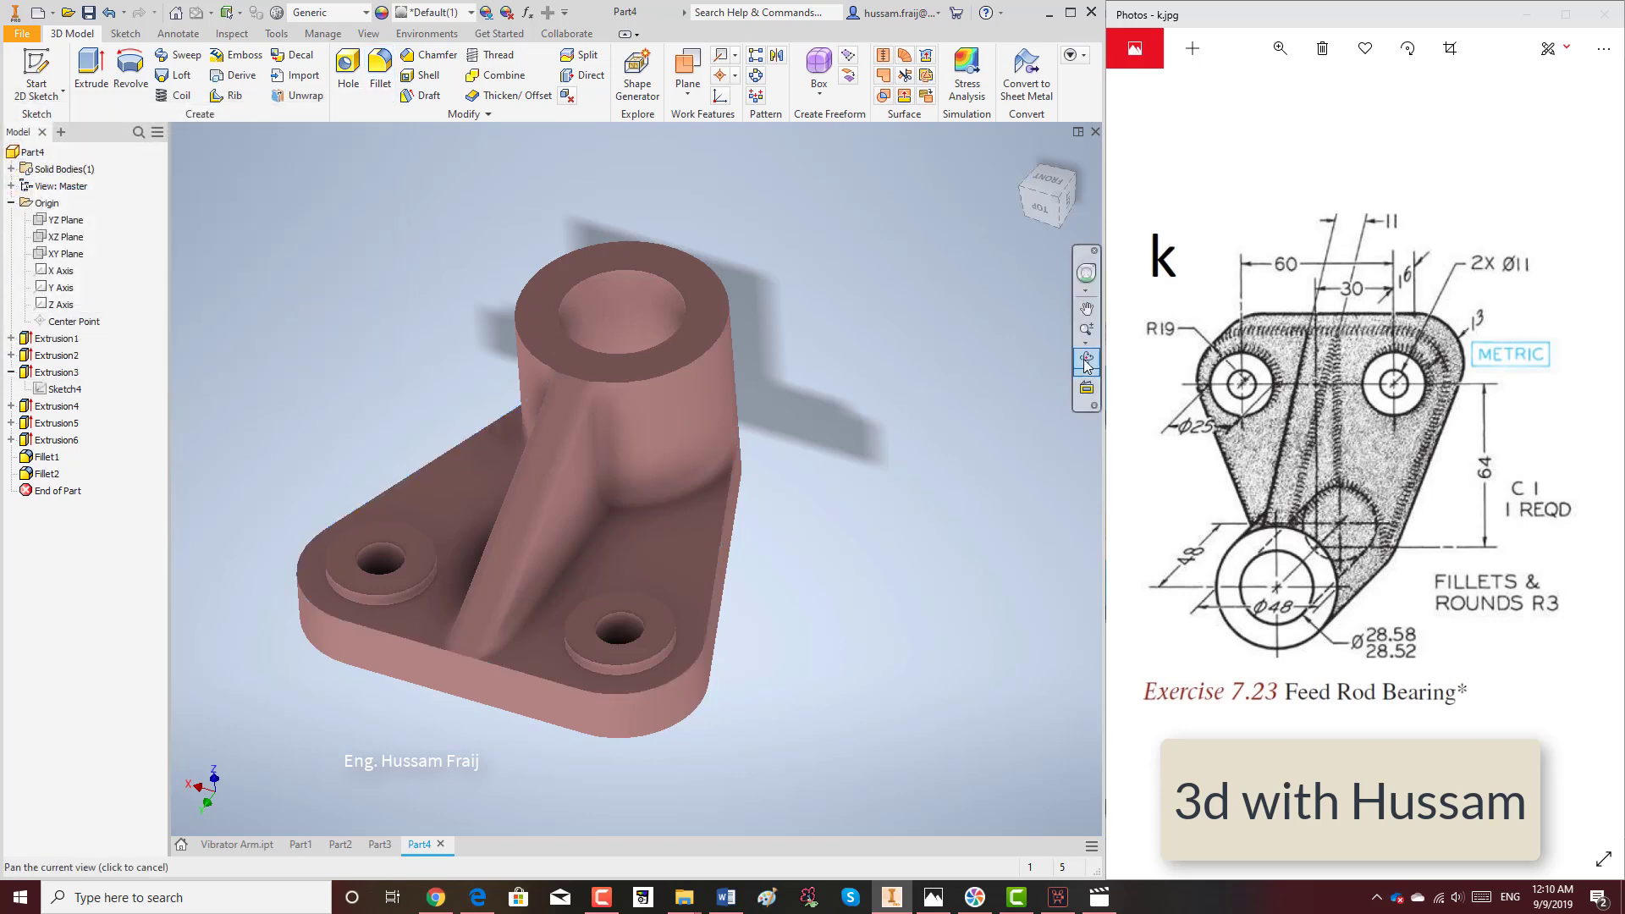
pyautogui.moveTo(728, 474); pyautogui.dragTo(838, 486)
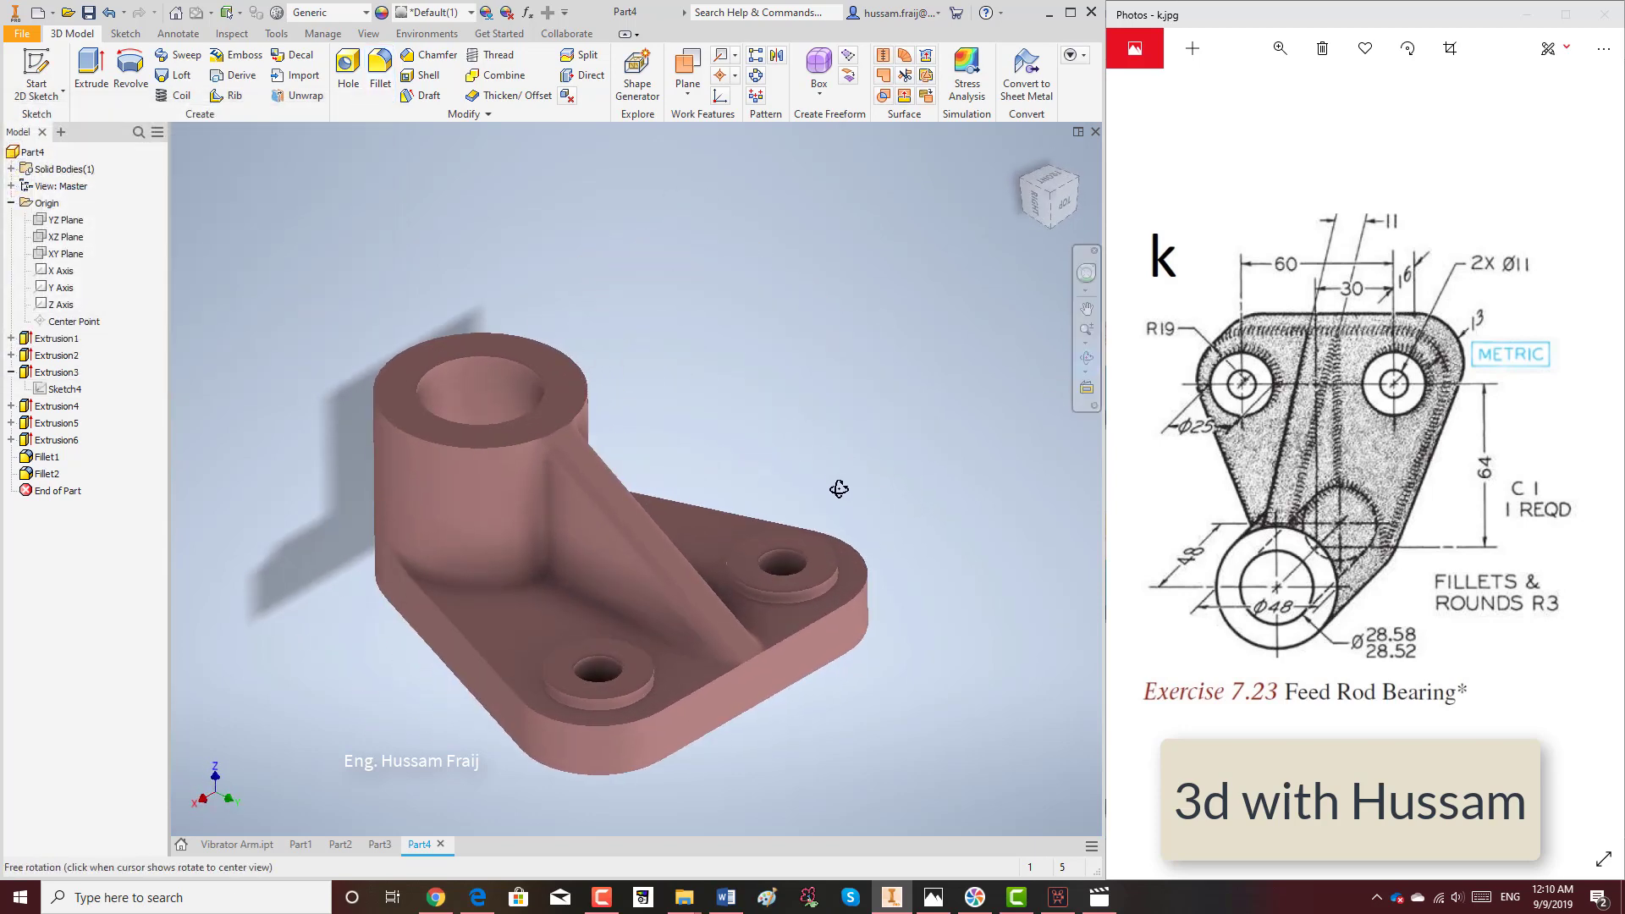
pyautogui.rightClick(762, 444)
pyautogui.click(653, 429)
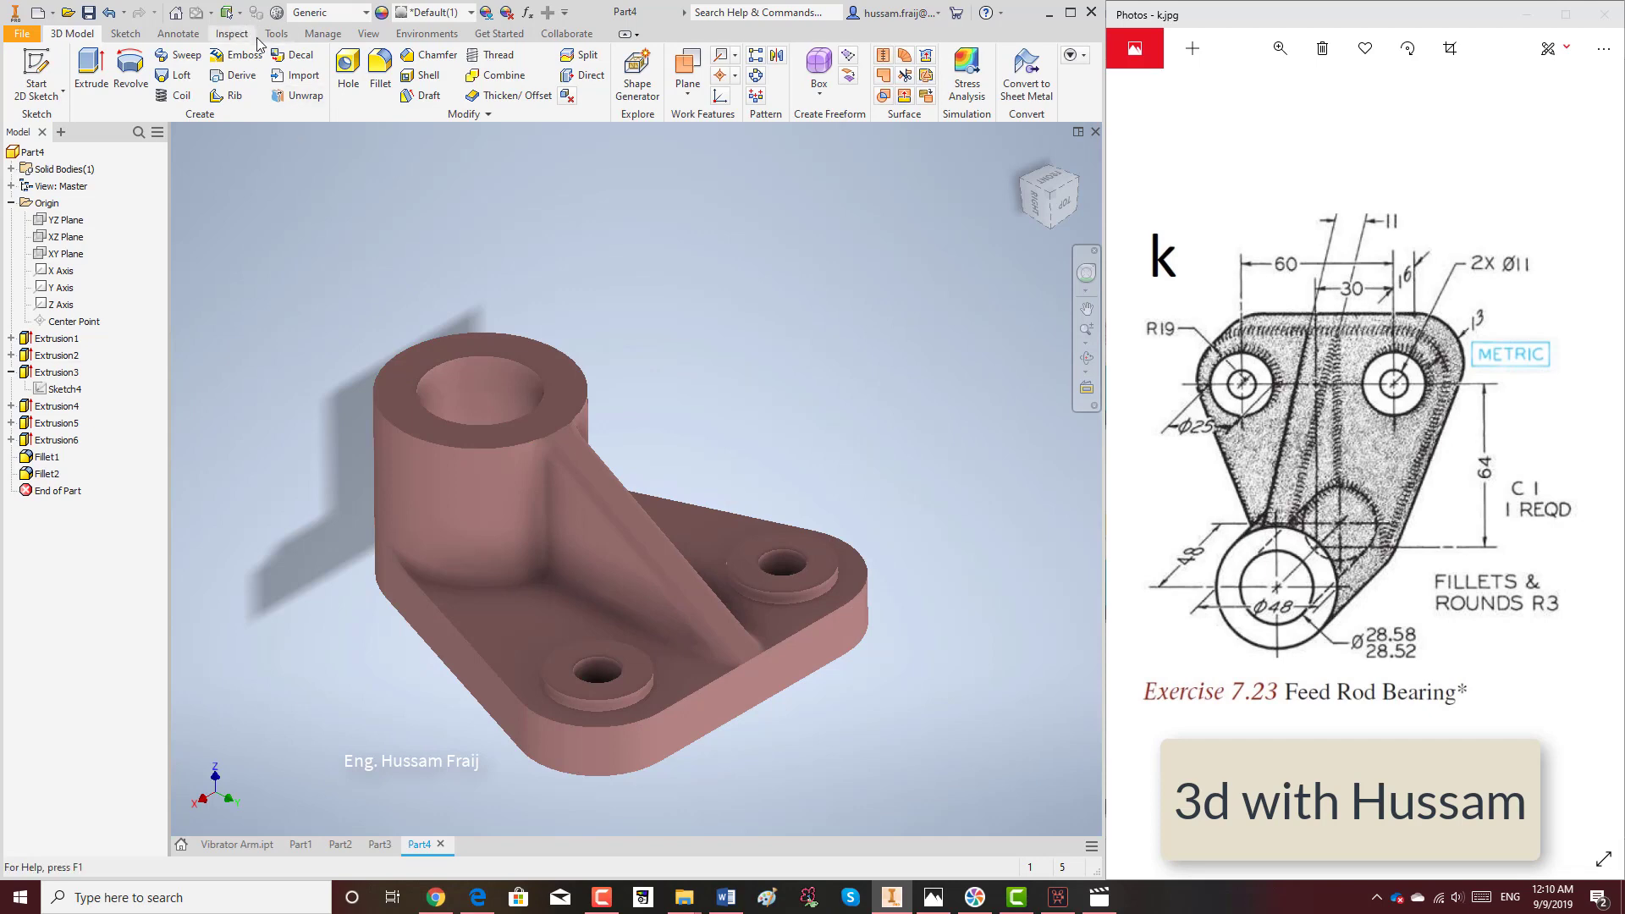
pyautogui.click(381, 69)
pyautogui.click(466, 648)
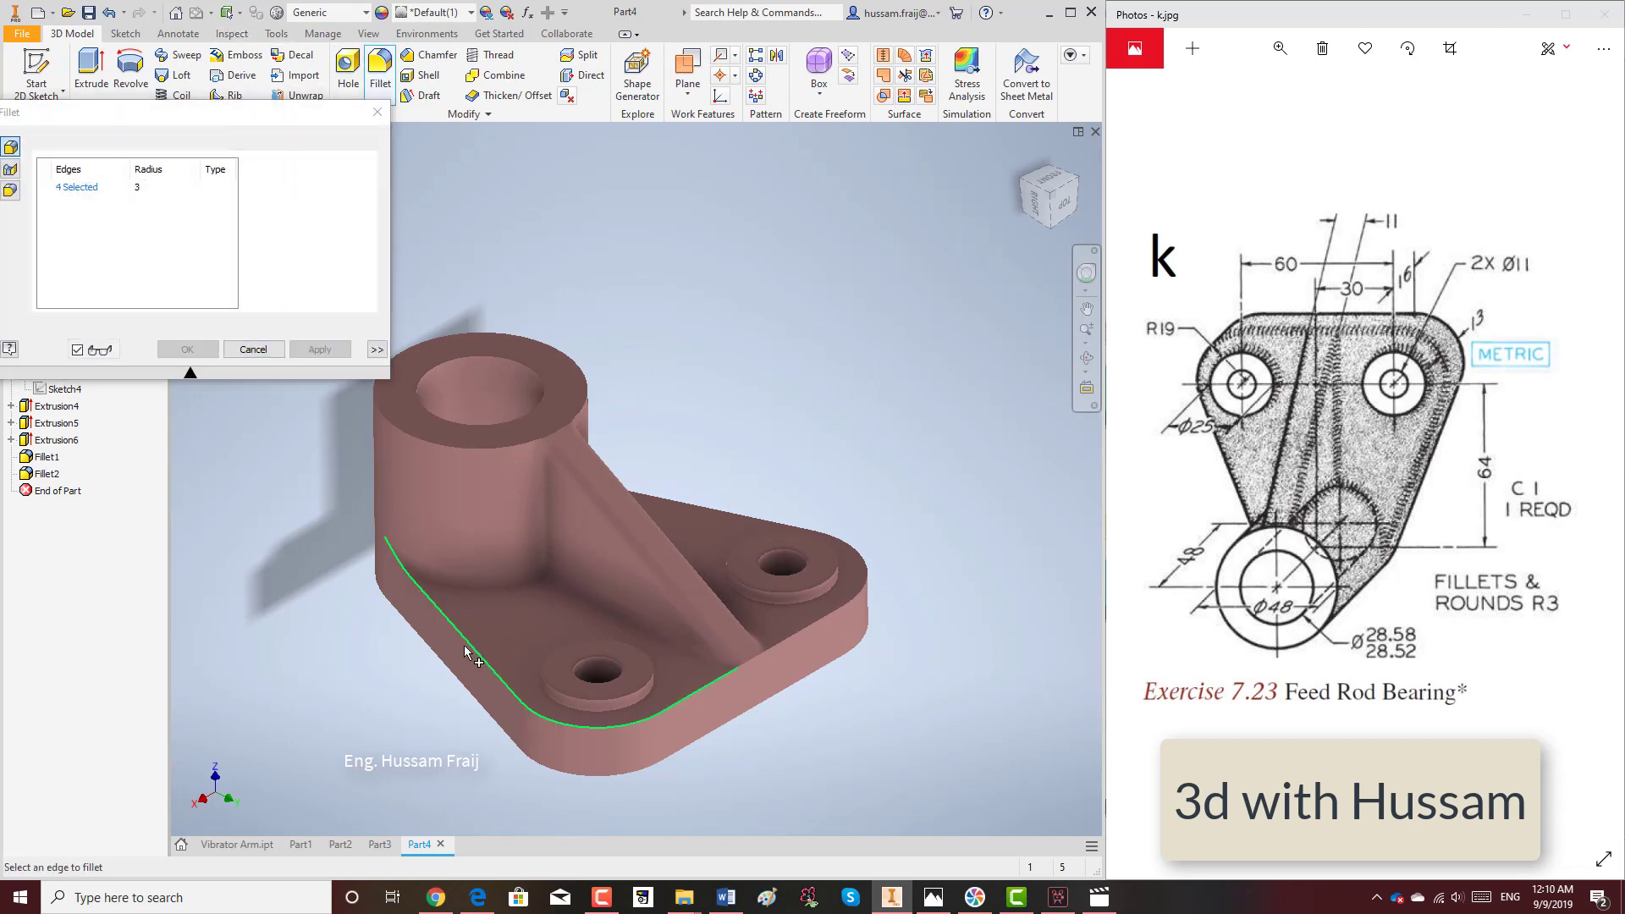
pyautogui.click(814, 624)
pyautogui.click(342, 354)
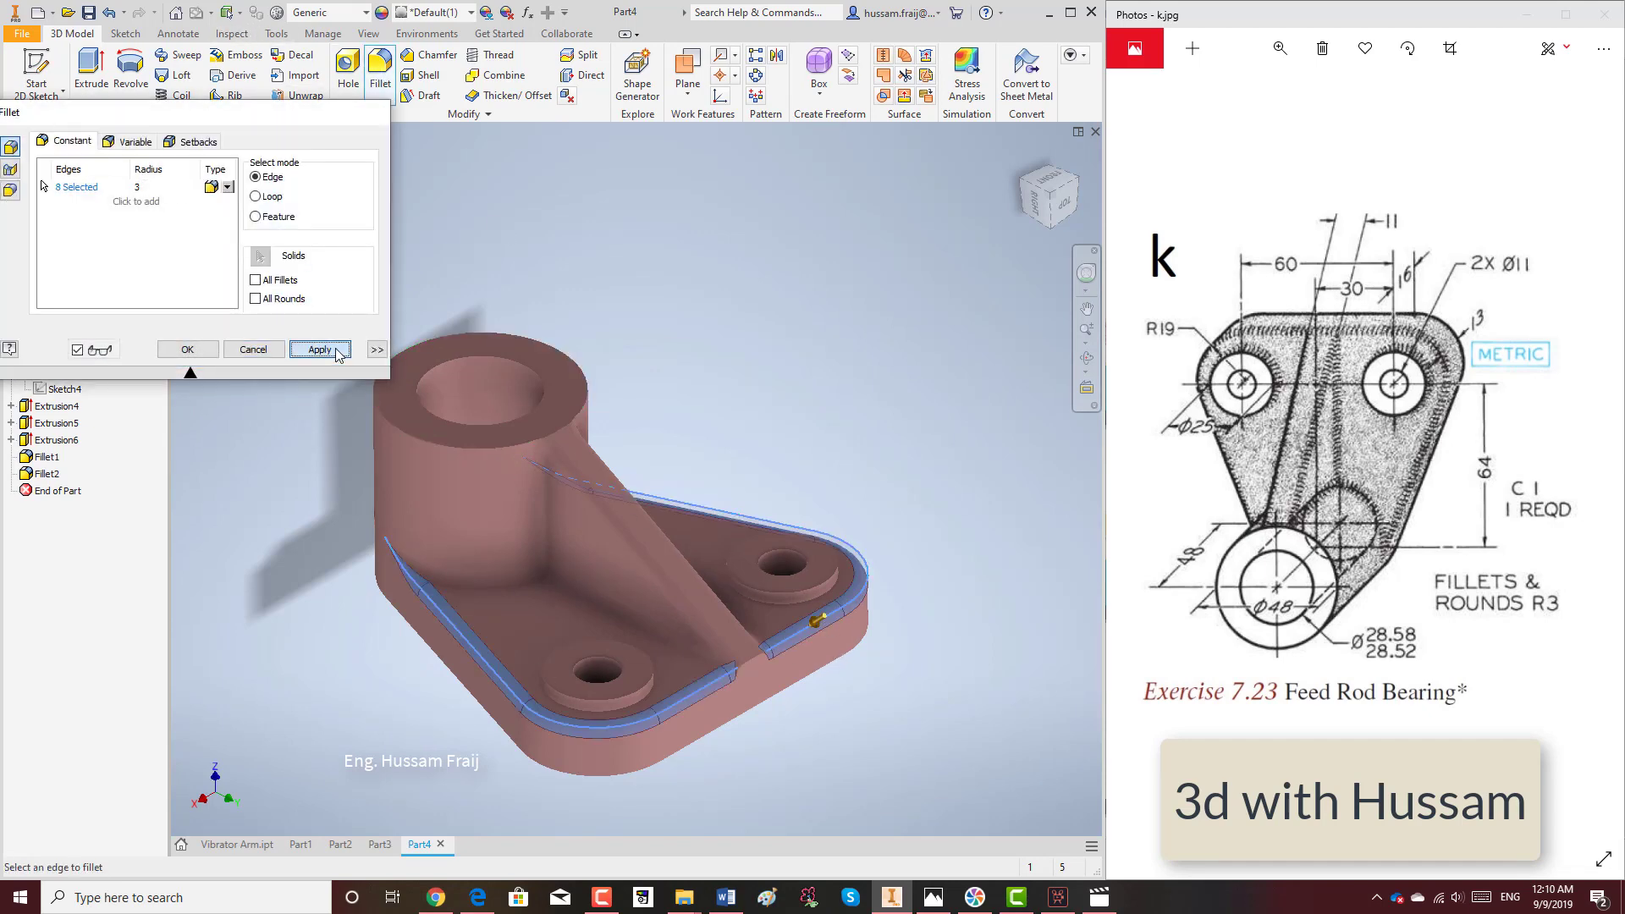
pyautogui.click(762, 666)
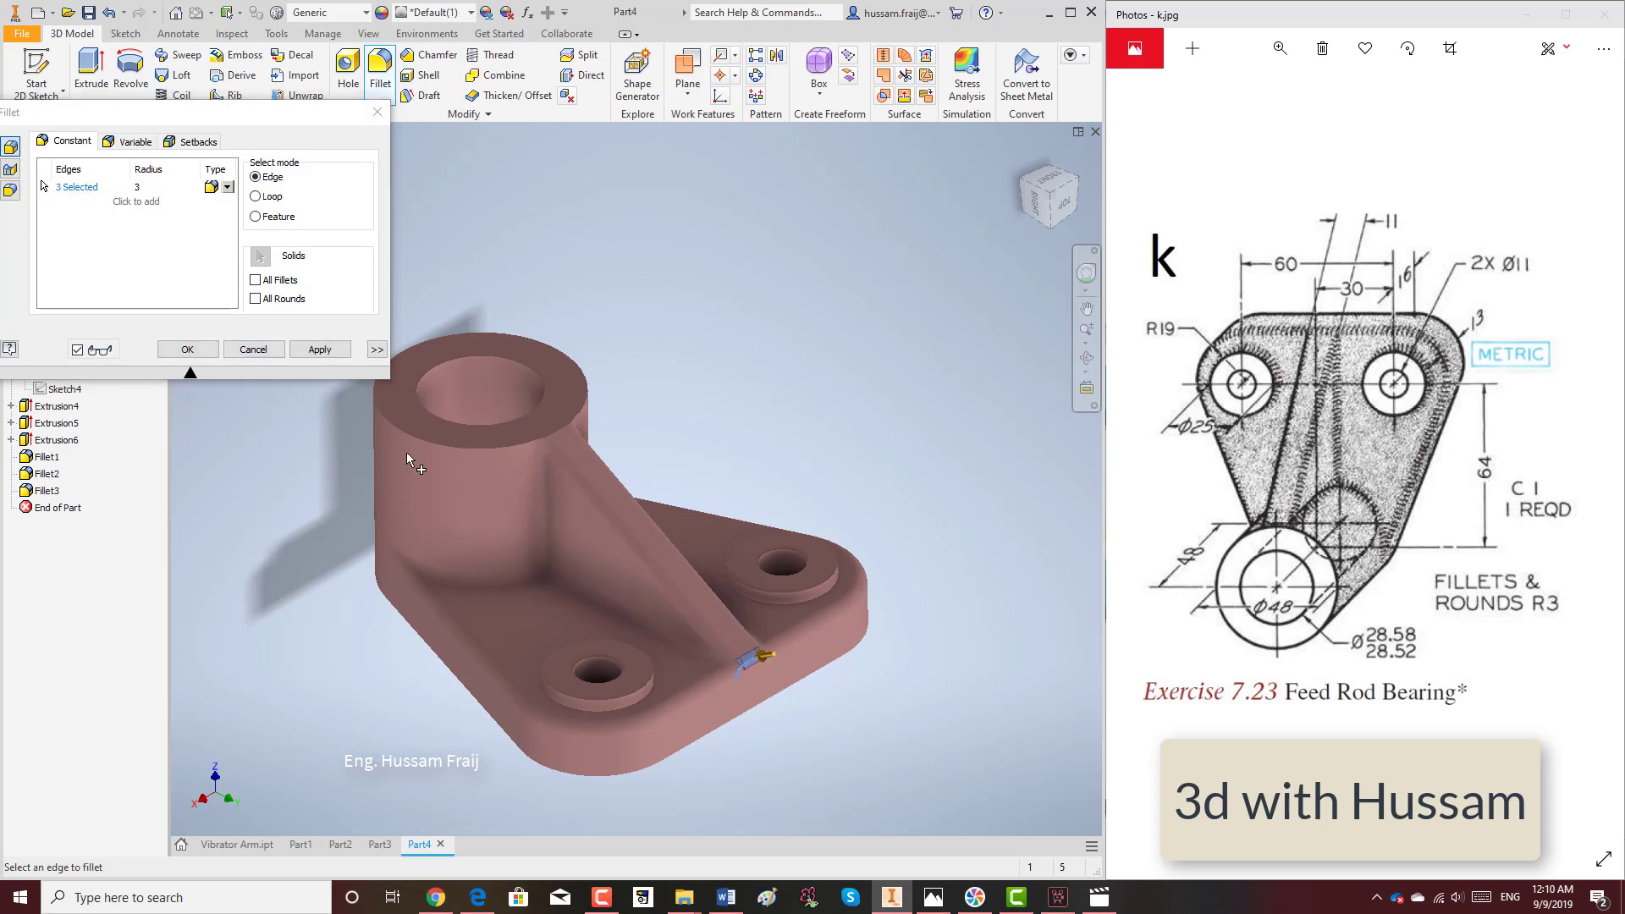
pyautogui.click(320, 350)
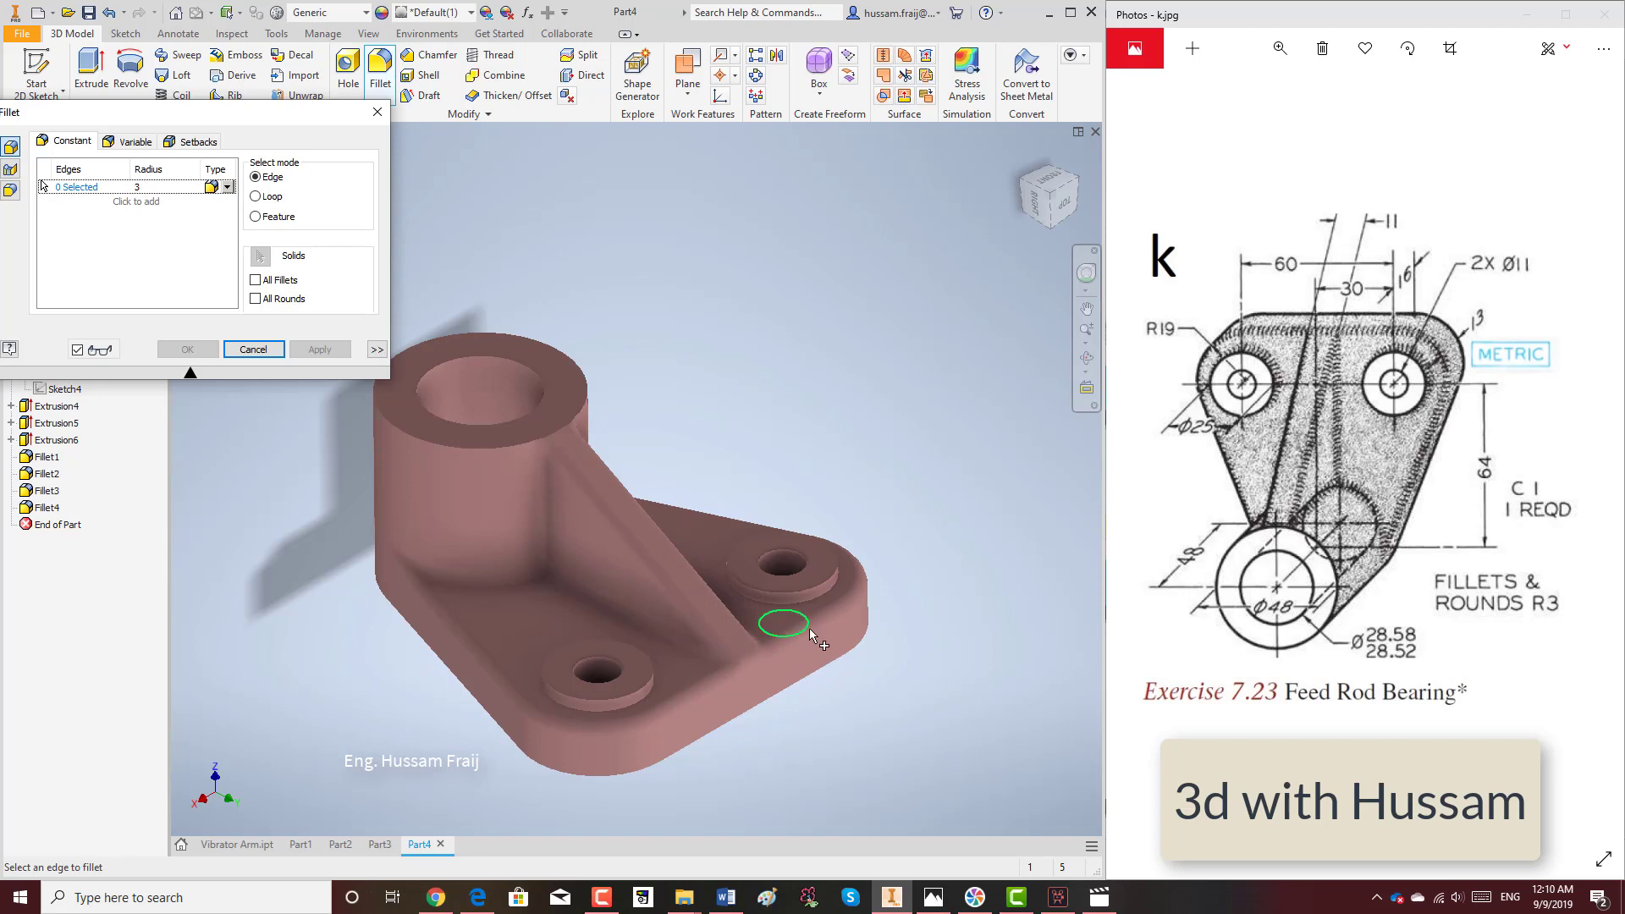
# Fillet the bases of the near and lower bosses, then return to the Home view.
pyautogui.scroll(5, 811, 628)
pyautogui.click(774, 586)
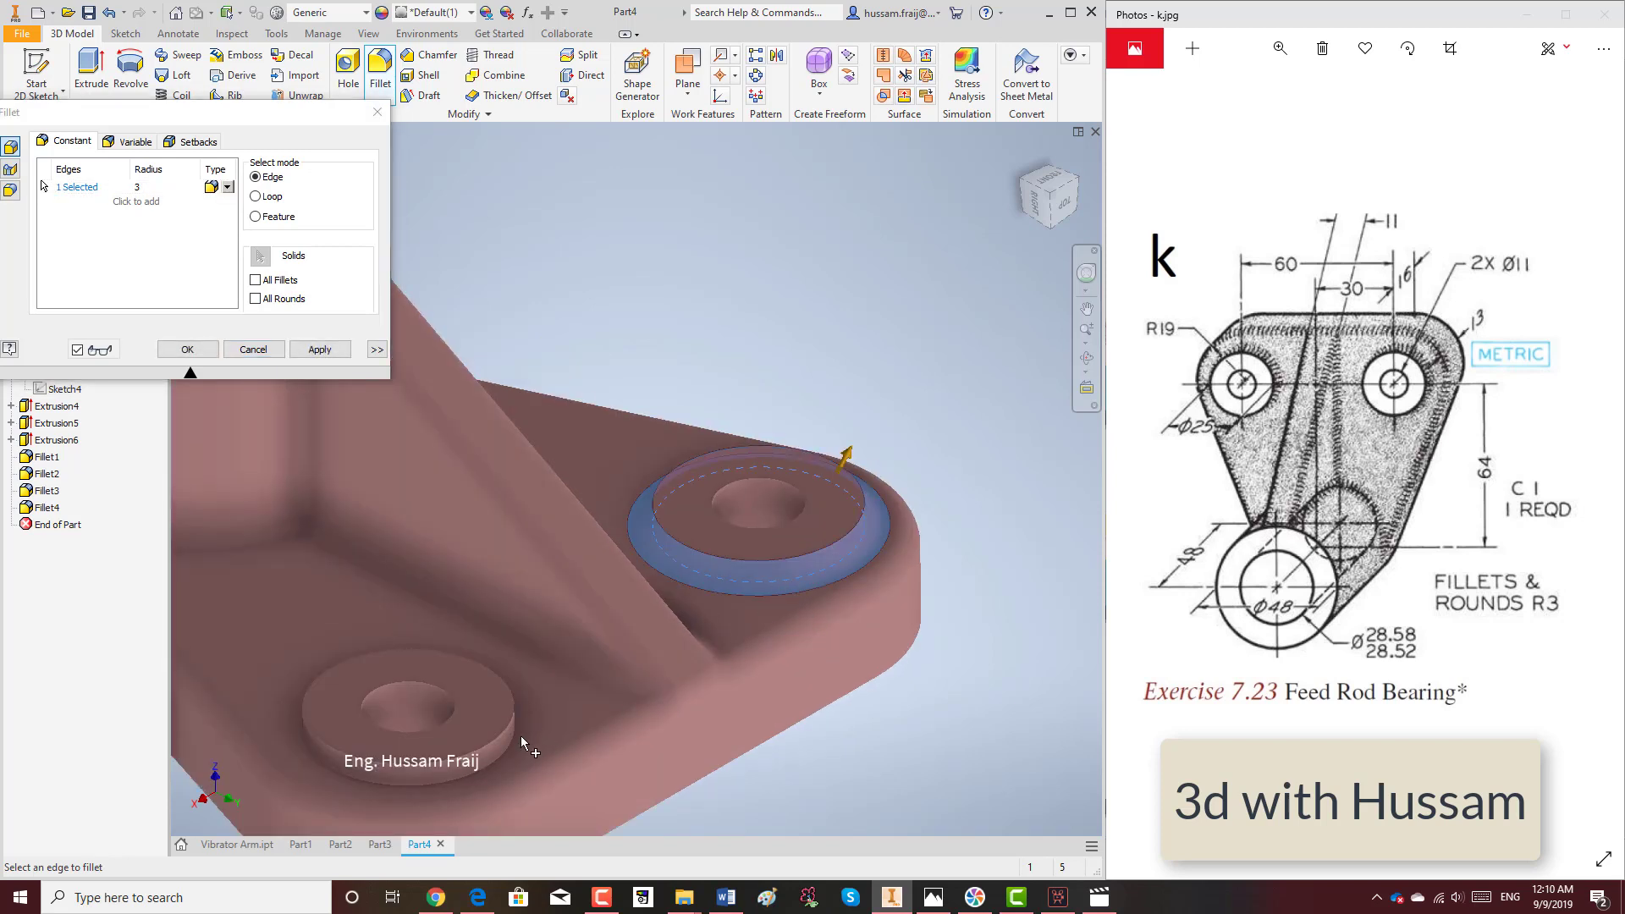
pyautogui.click(537, 711)
pyautogui.click(320, 350)
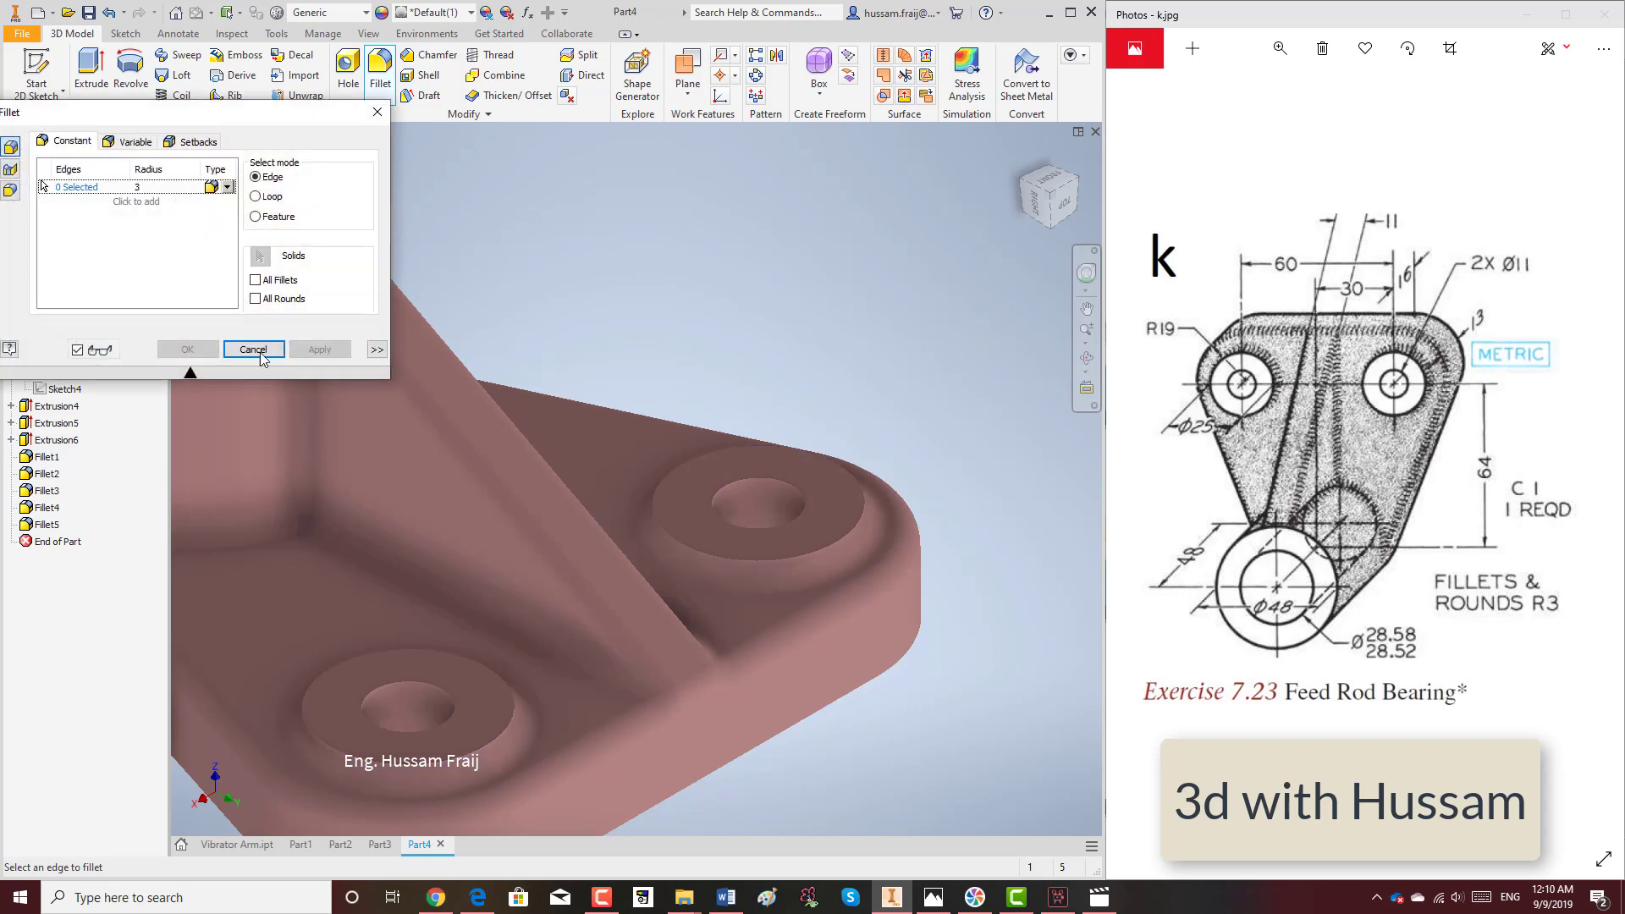
pyautogui.click(253, 350)
pyautogui.scroll(-5, 731, 406)
pyautogui.click(1025, 154)
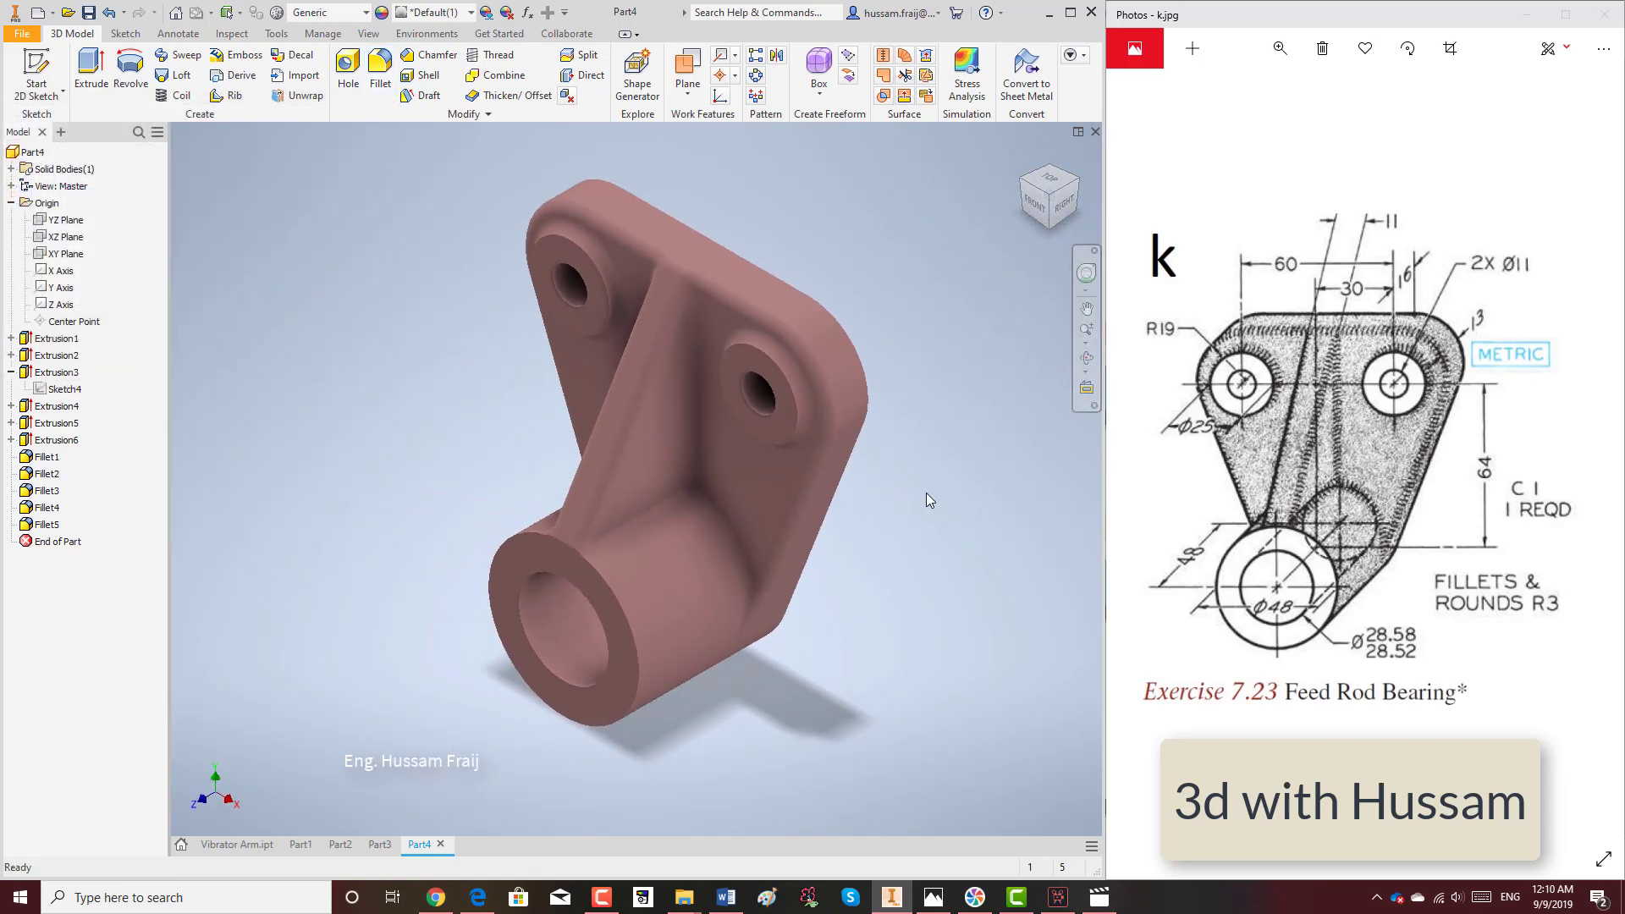
# Take a rectangular Snipping Tool capture around the filleted bearing part, then minimize the tool.
pyautogui.moveTo(926, 493); pyautogui.dragTo(938, 501, button='middle')
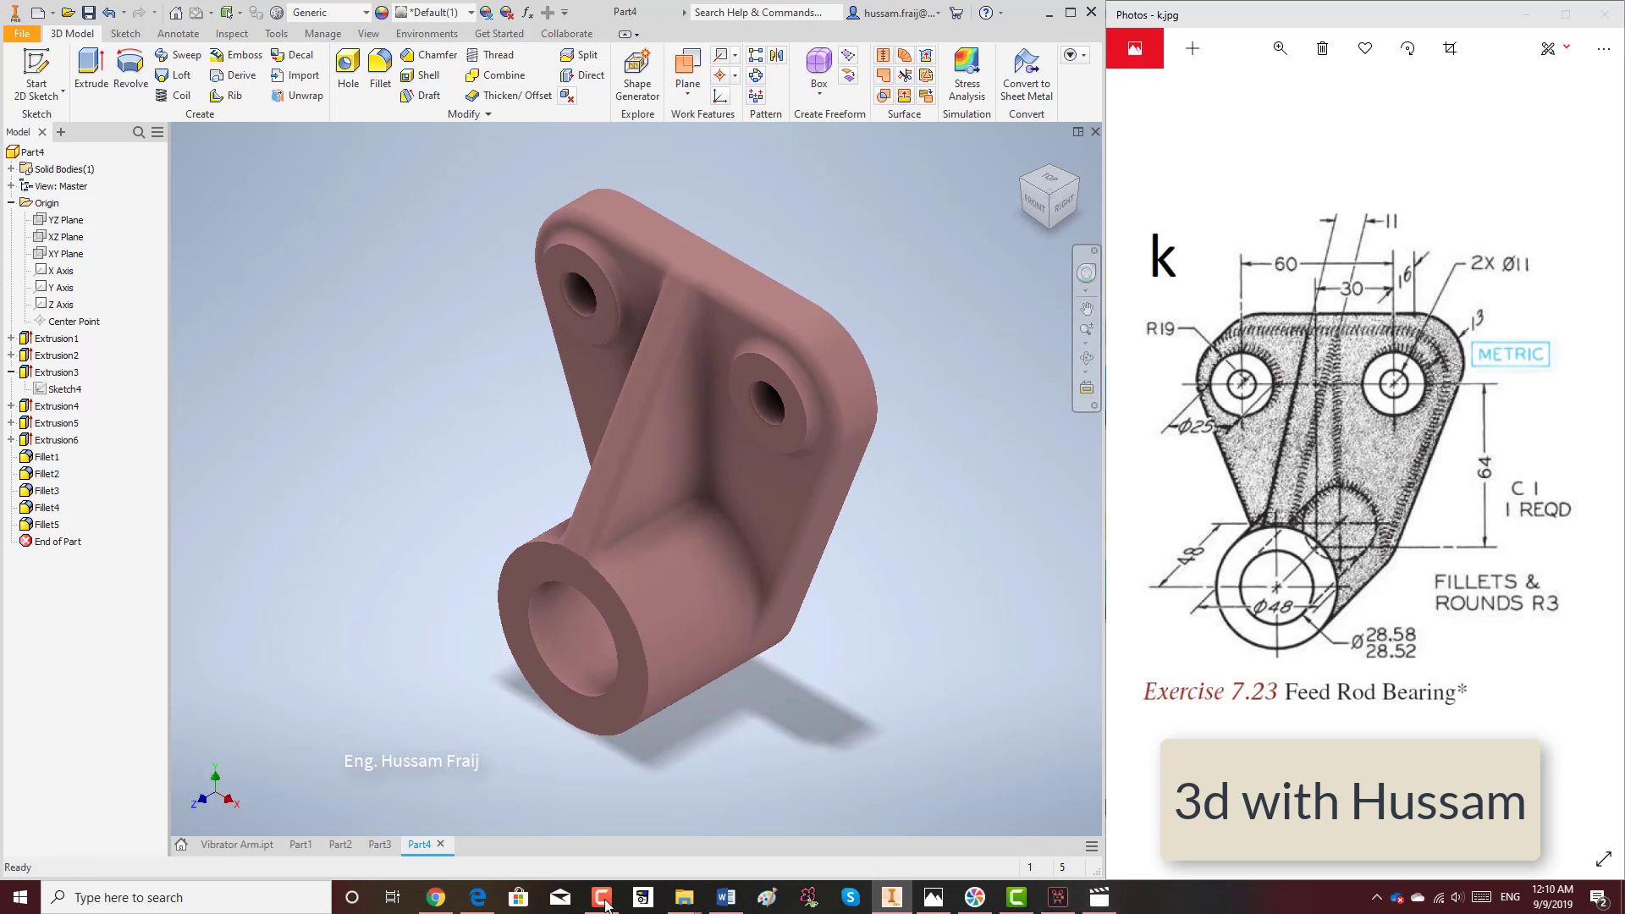
pyautogui.click(144, 899)
pyautogui.write('snip')
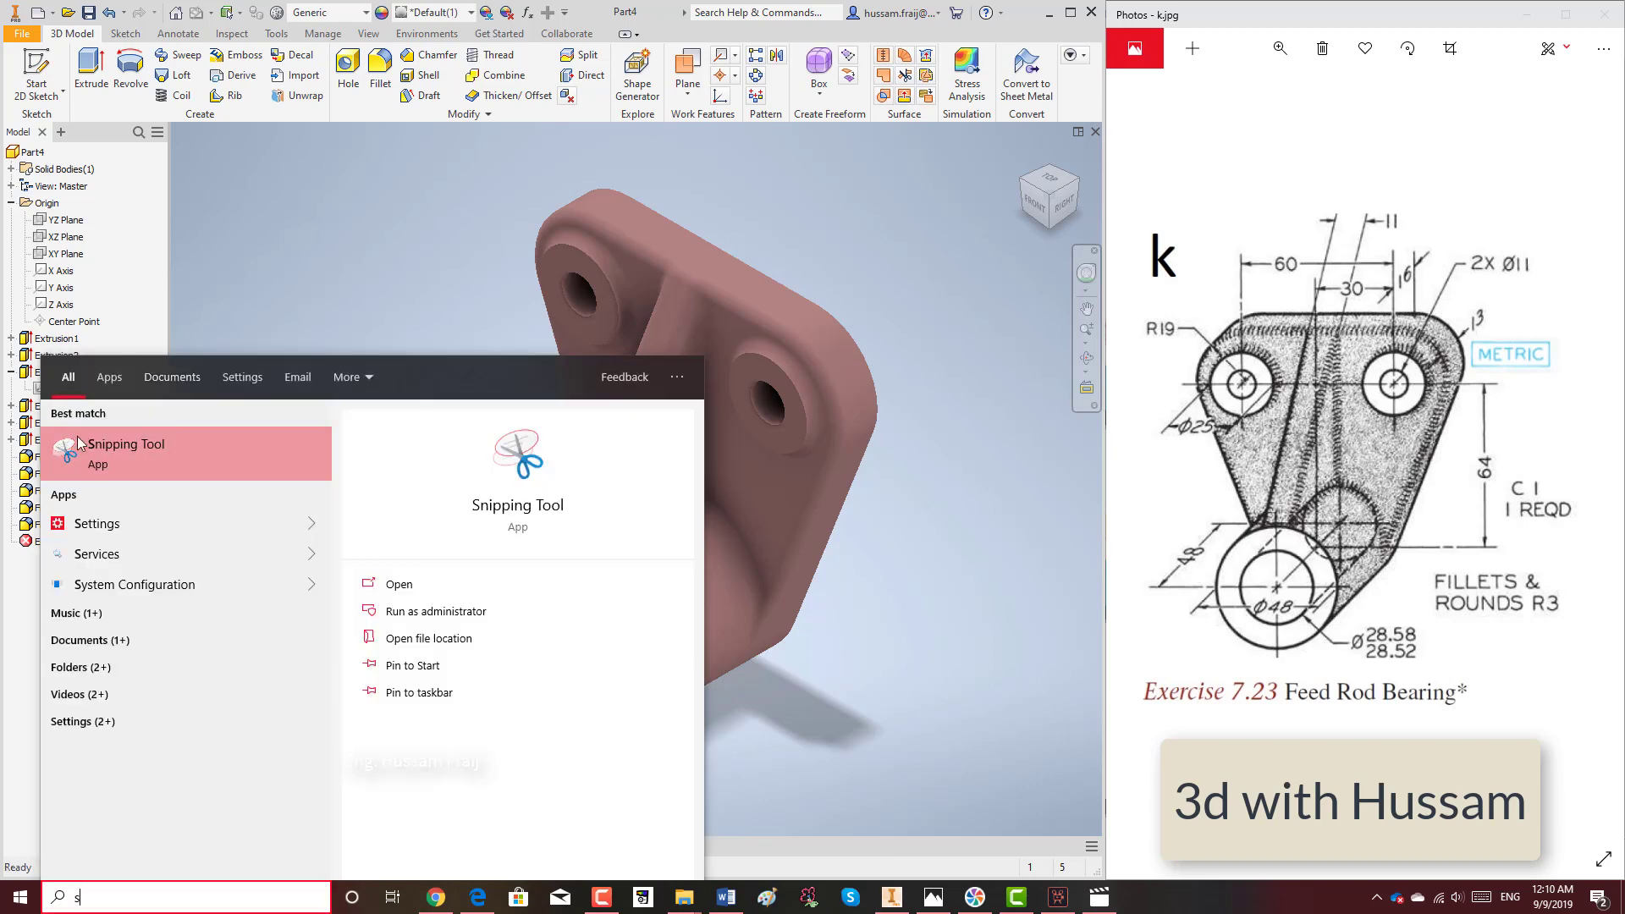
pyautogui.press('Return')
pyautogui.click(38, 425)
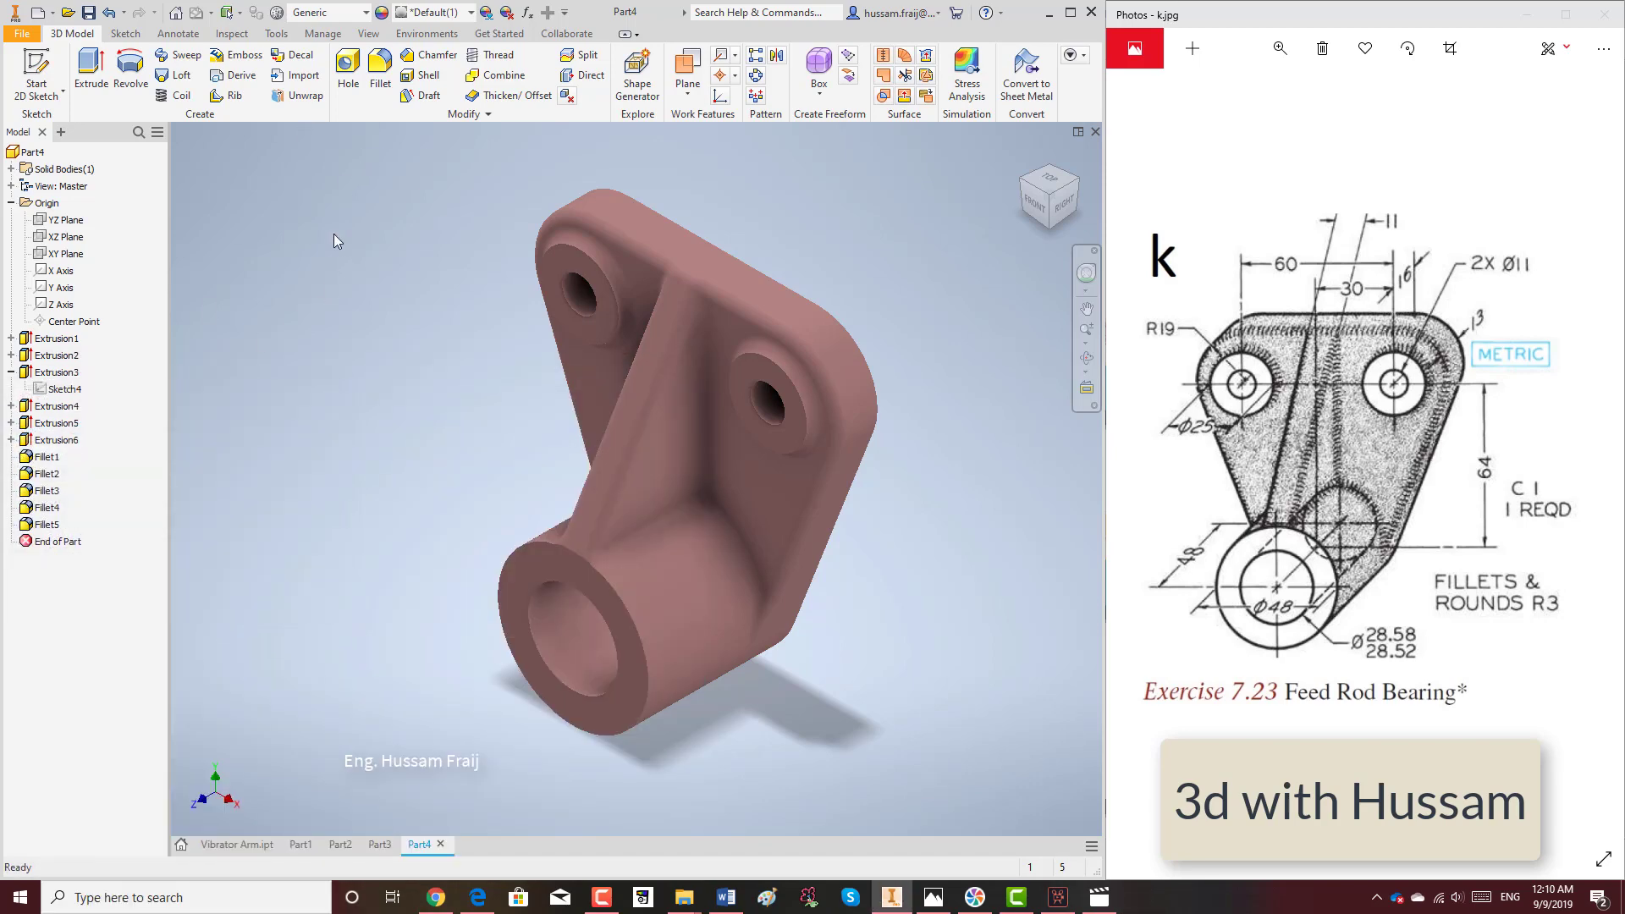
pyautogui.moveTo(366, 143); pyautogui.dragTo(990, 802)
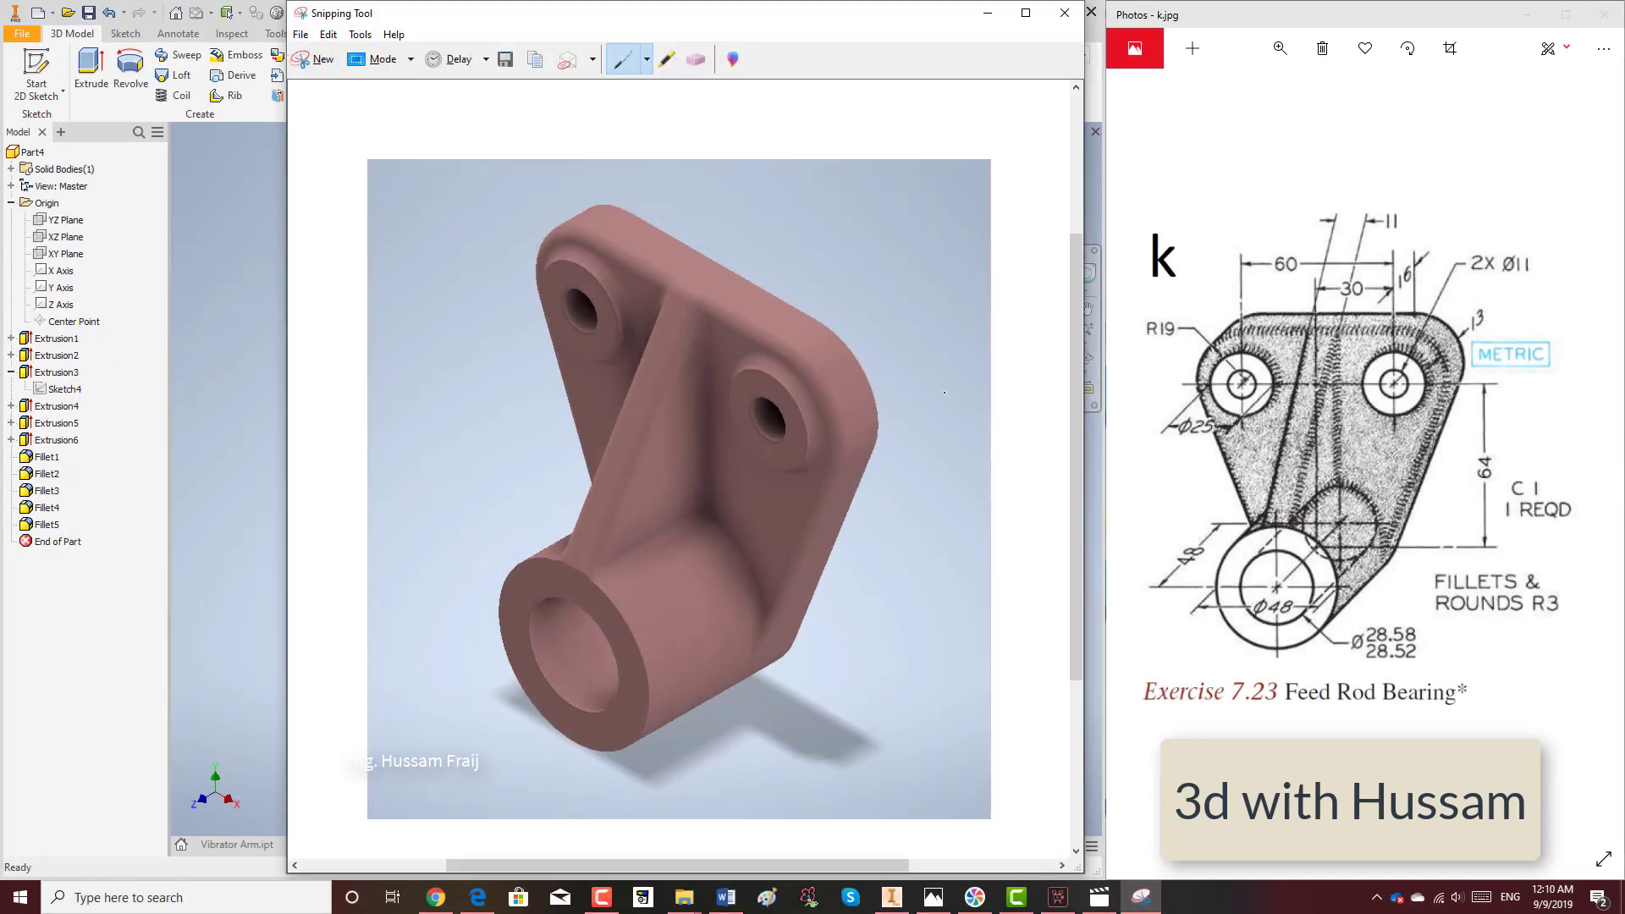
pyautogui.click(987, 15)
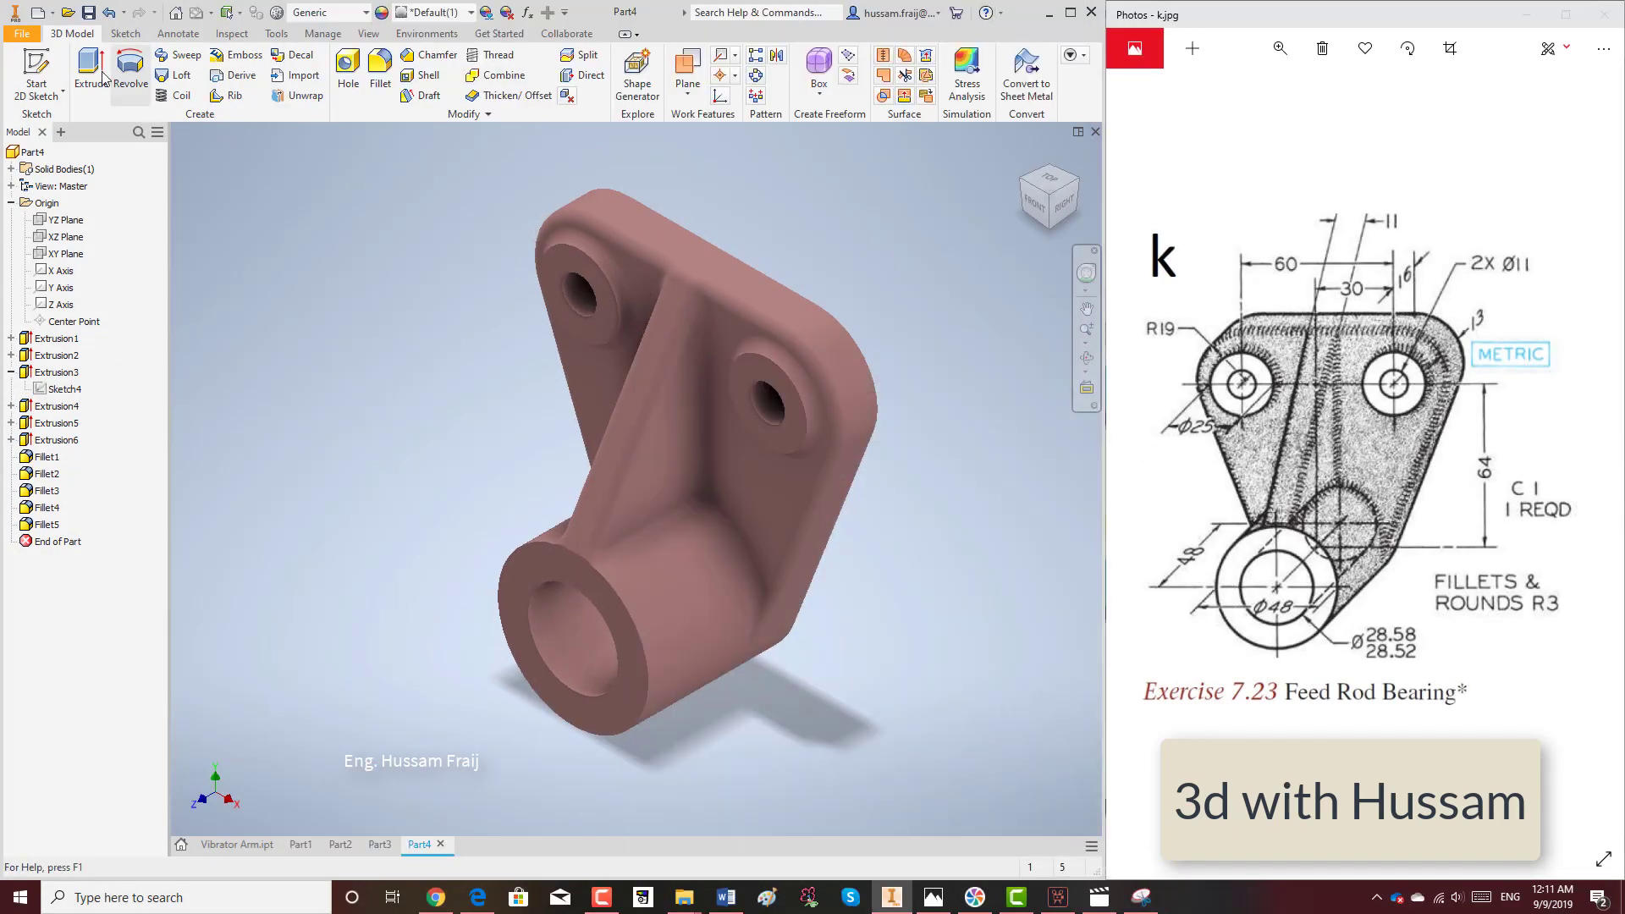
# Save the part as 'Feed Rod Bearing.ipt'.
pyautogui.click(89, 13)
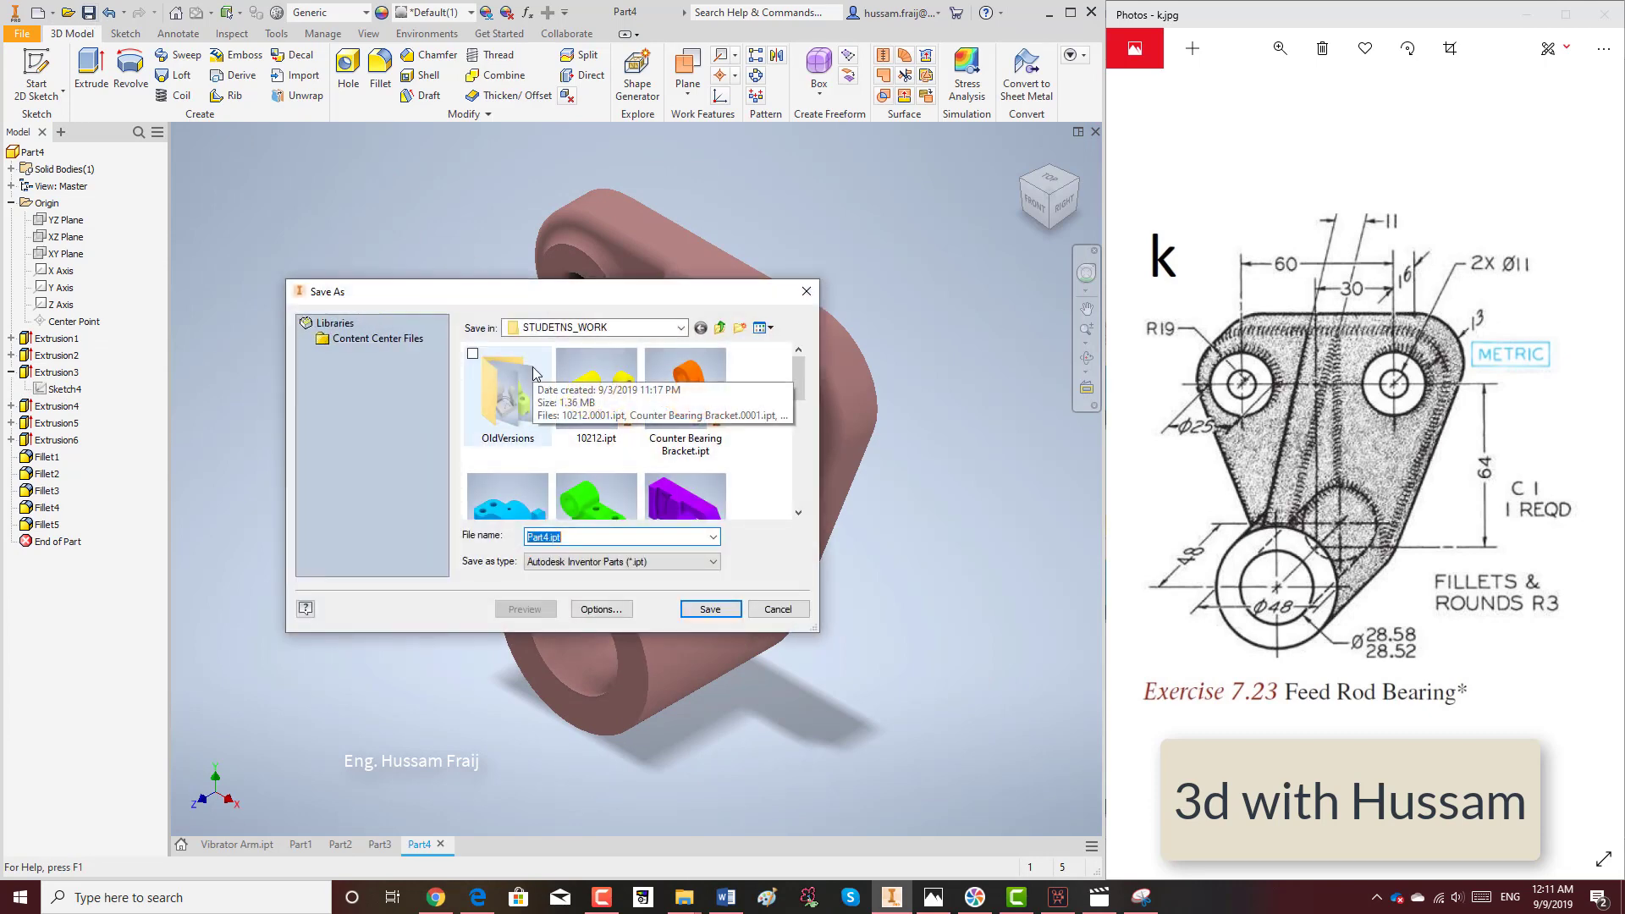
pyautogui.write('Feed Rod Bearing')
pyautogui.click(709, 609)
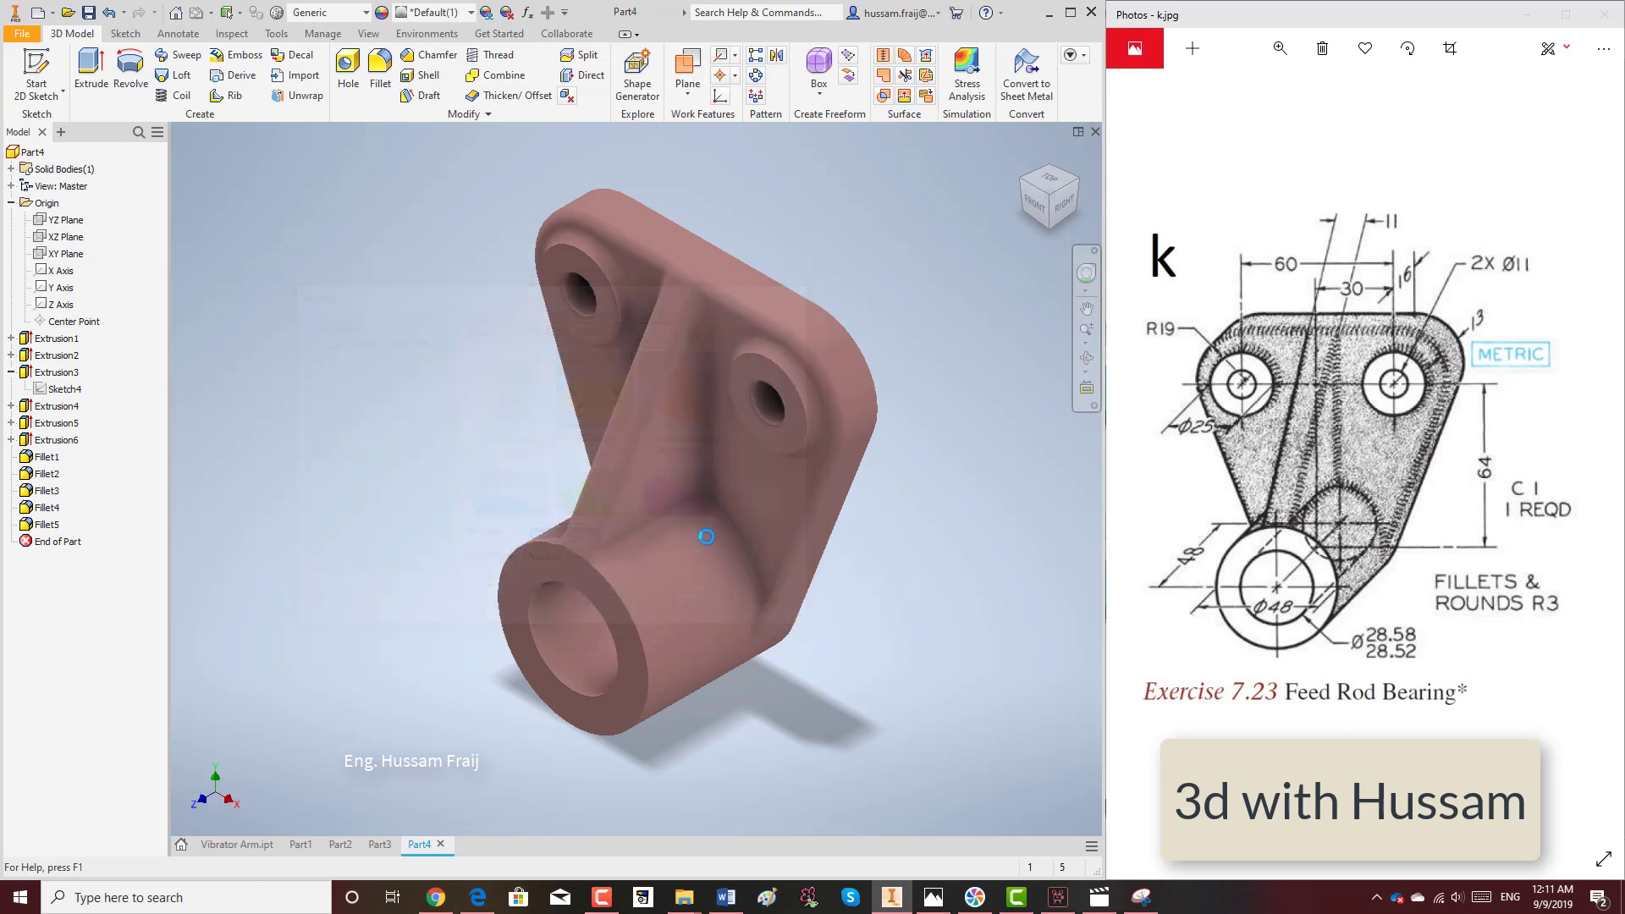
# Create a new drawing from the ANSI (mm).idw template.
pyautogui.click(22, 33)
pyautogui.click(38, 95)
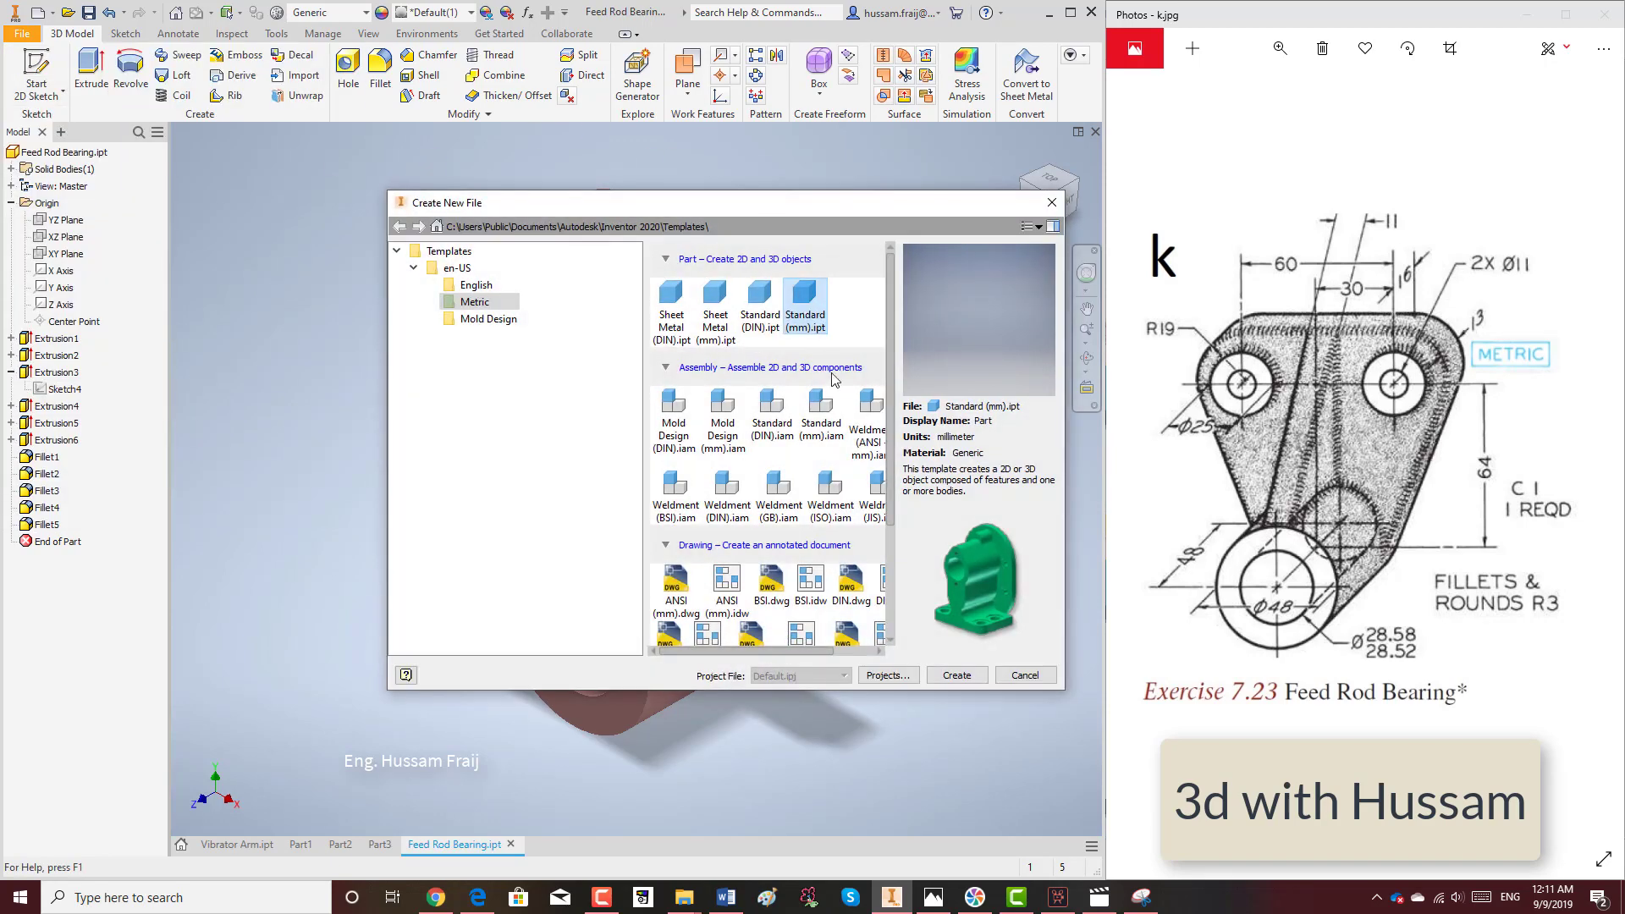
pyautogui.click(727, 584)
pyautogui.click(950, 675)
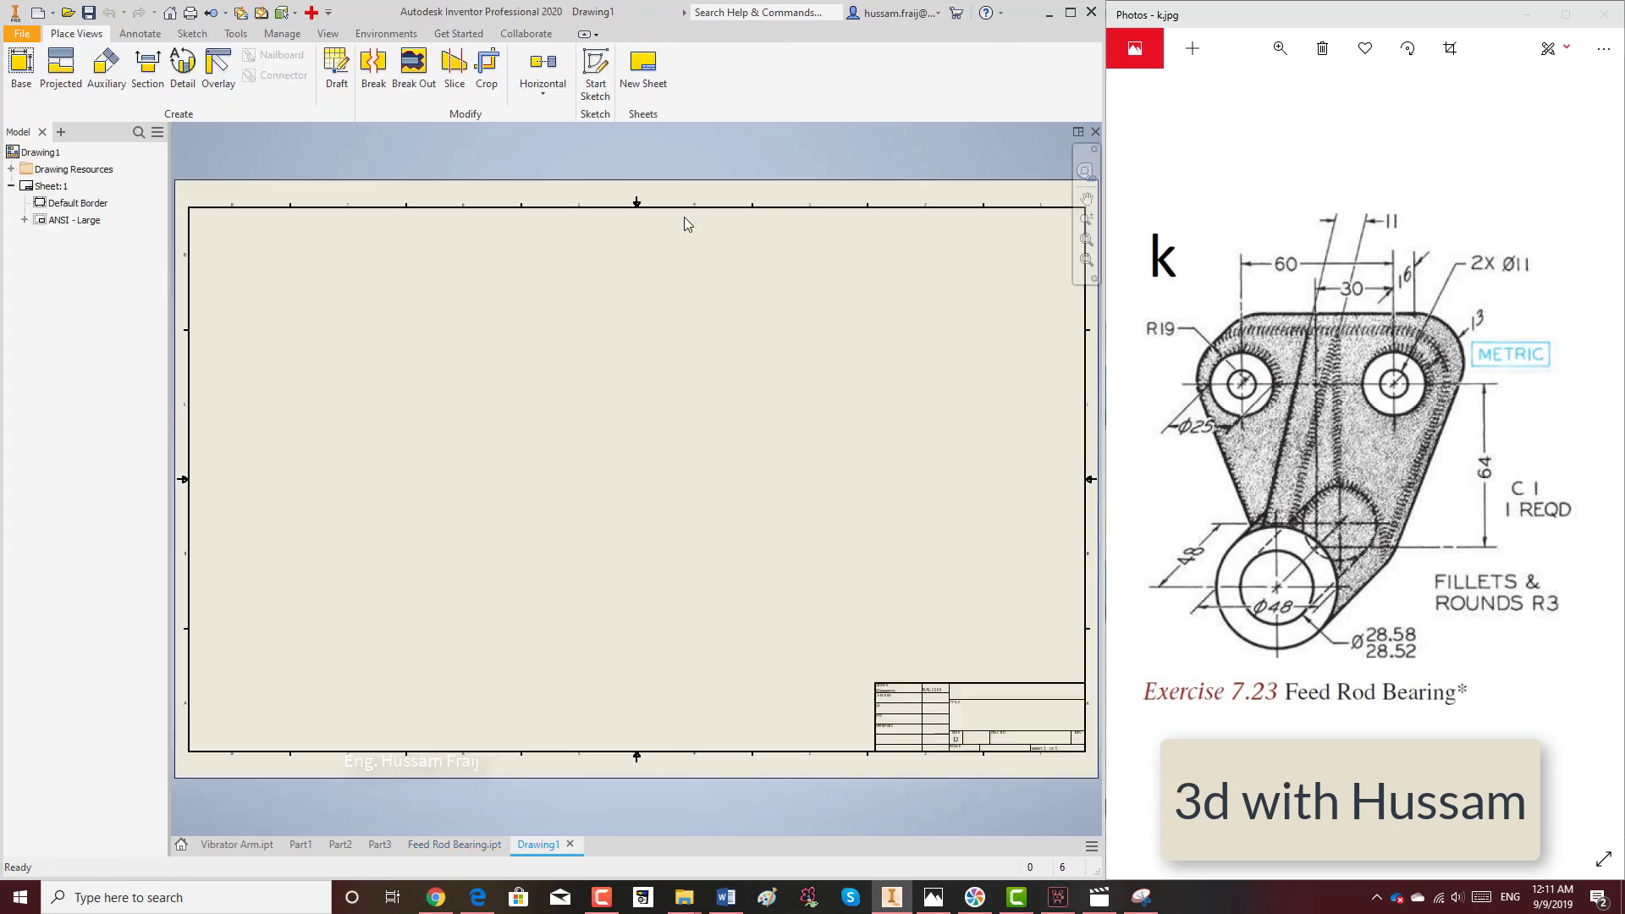
# Place the bearing's front base view at scale 3 near the sheet centre.
pyautogui.click(31, 73)
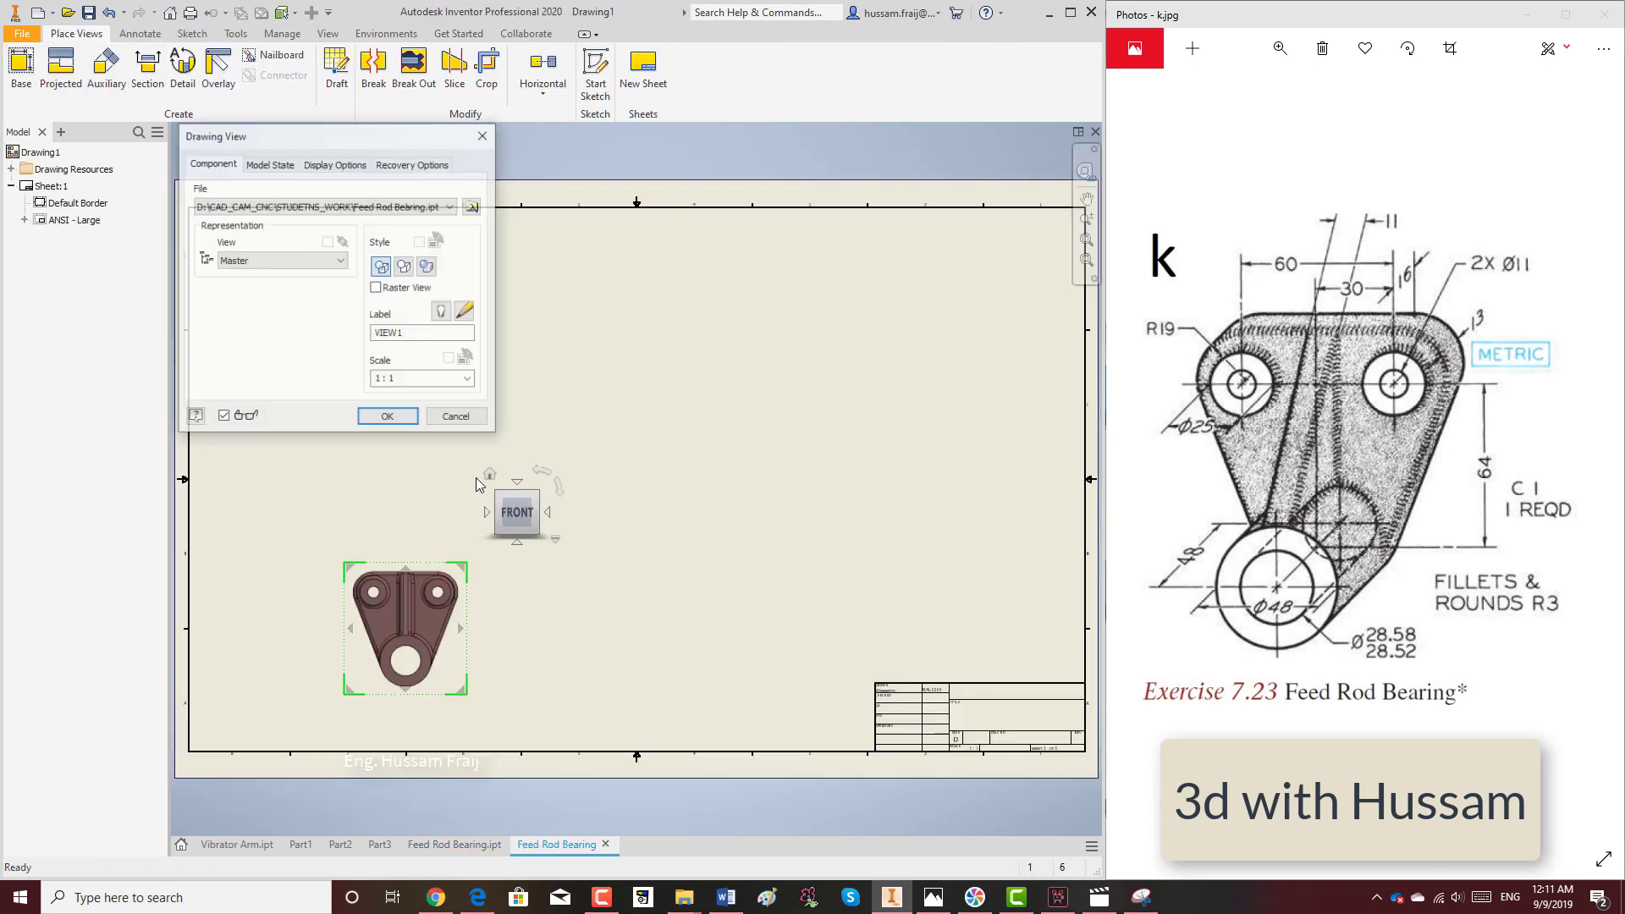
pyautogui.moveTo(398, 379); pyautogui.dragTo(367, 378)
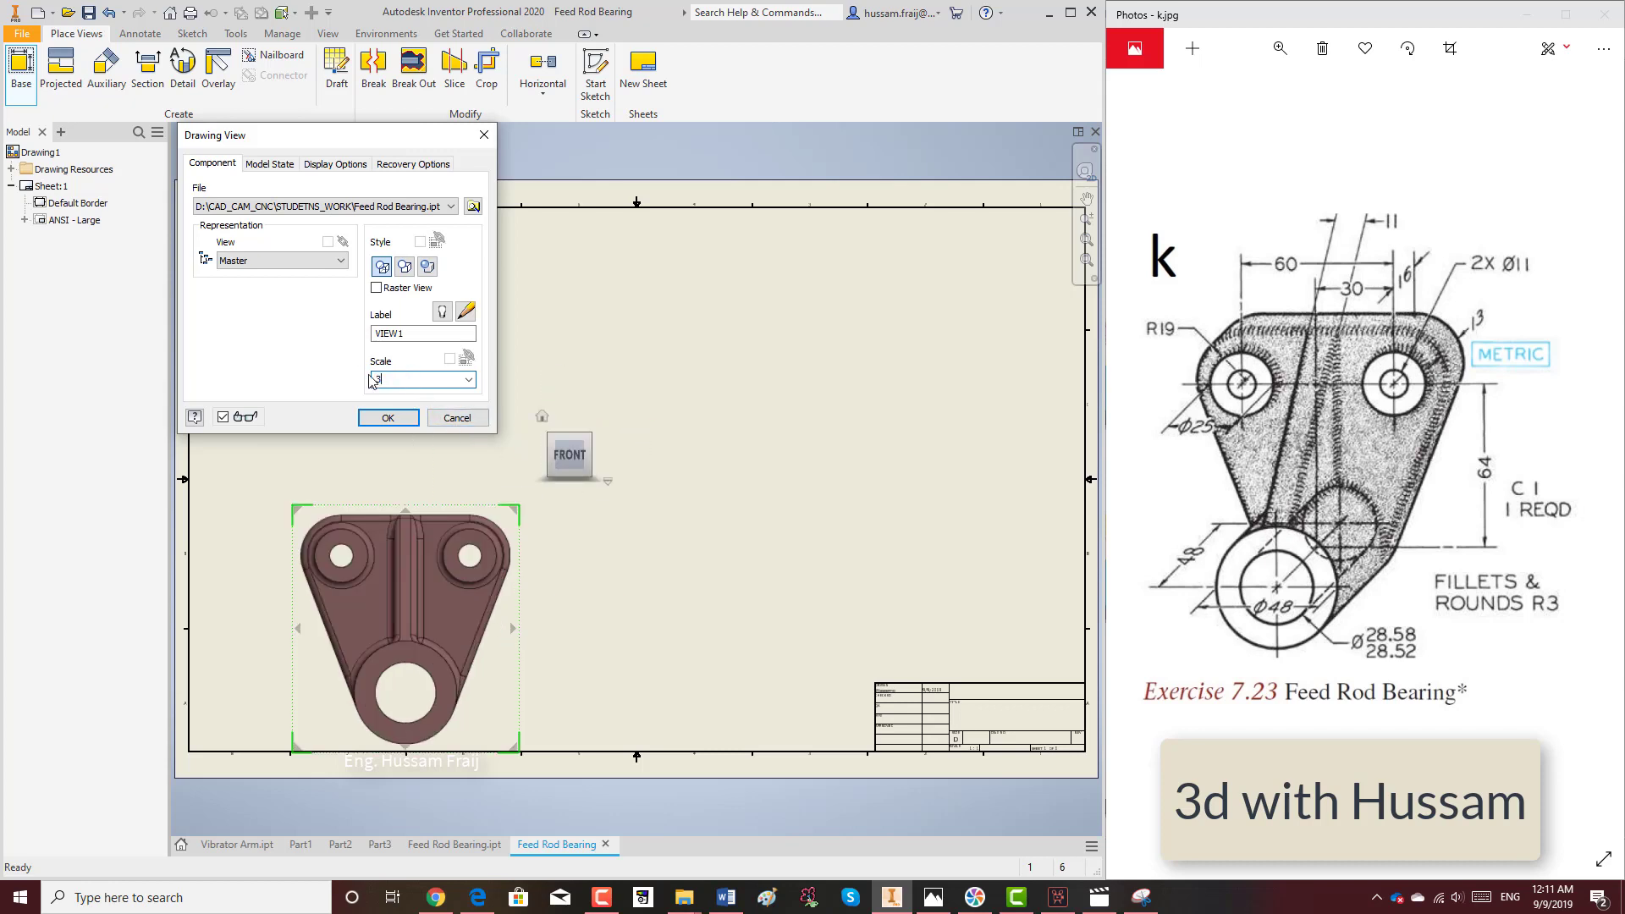
pyautogui.click(388, 417)
pyautogui.moveTo(500, 448); pyautogui.dragTo(660, 331)
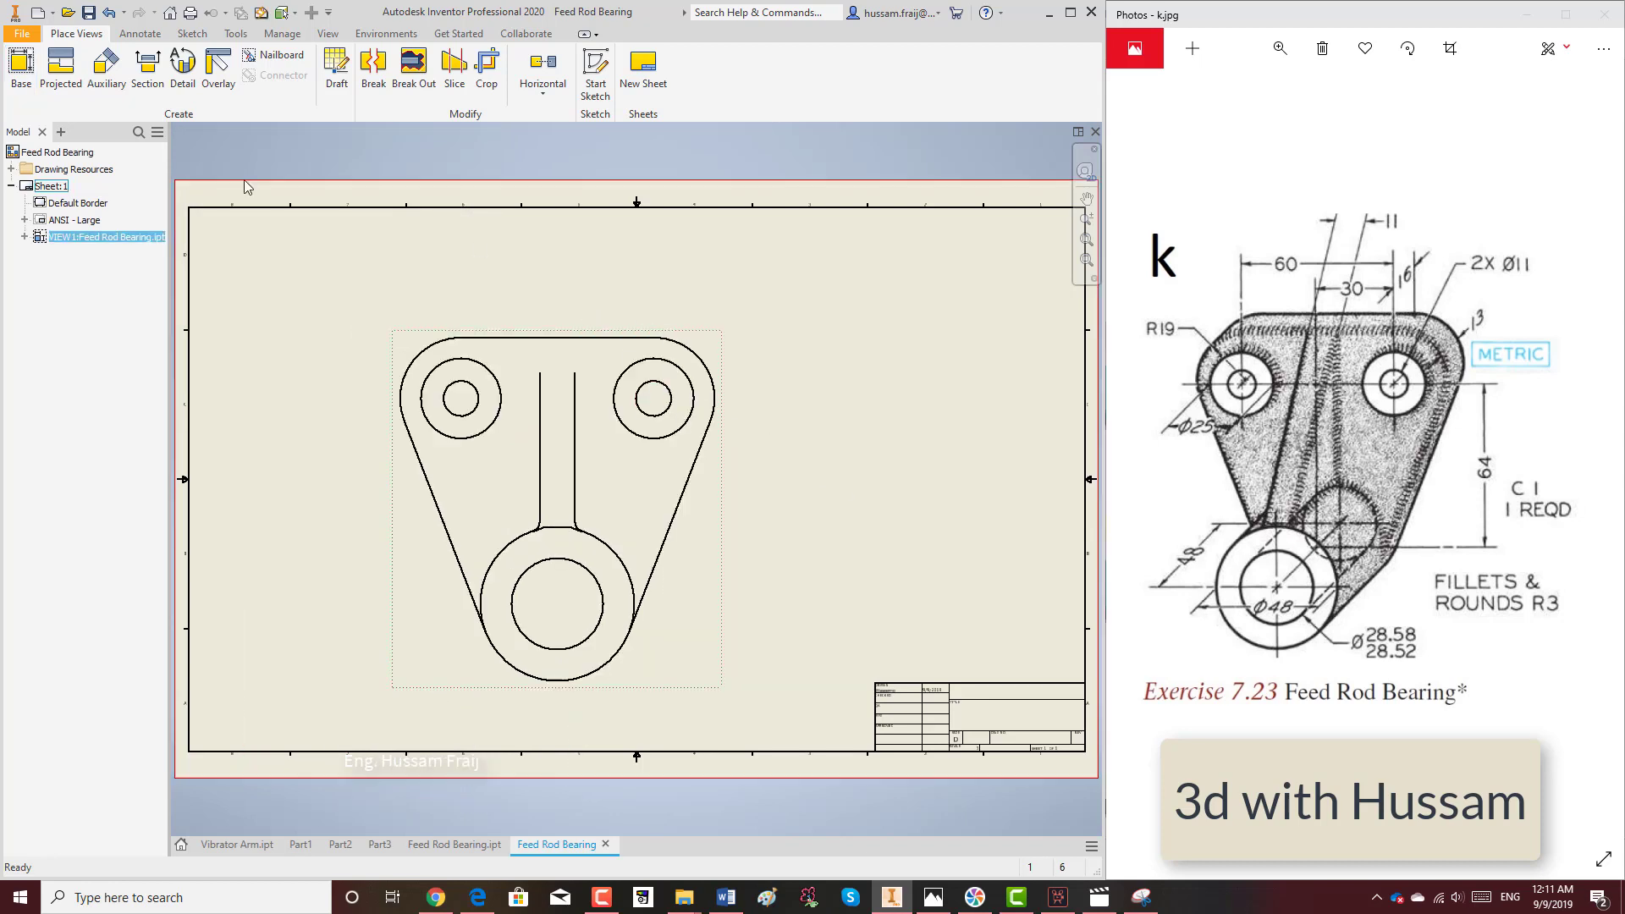
# Cut section A-A vertically through the front view's centre and place it on the left.
pyautogui.click(61, 70)
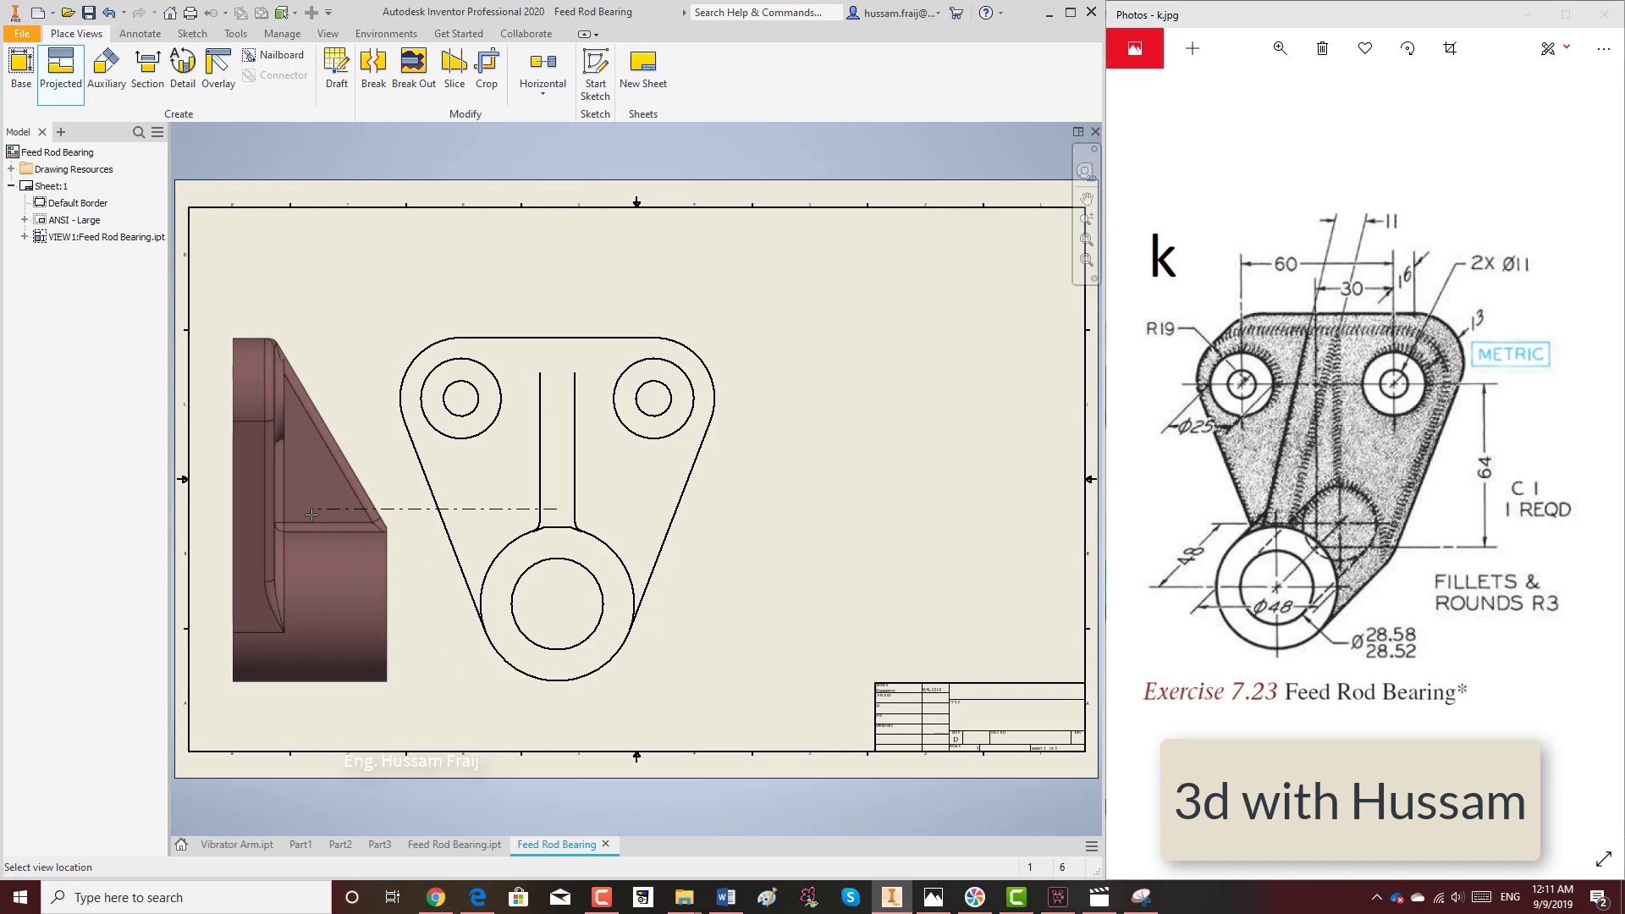
pyautogui.press('Escape')
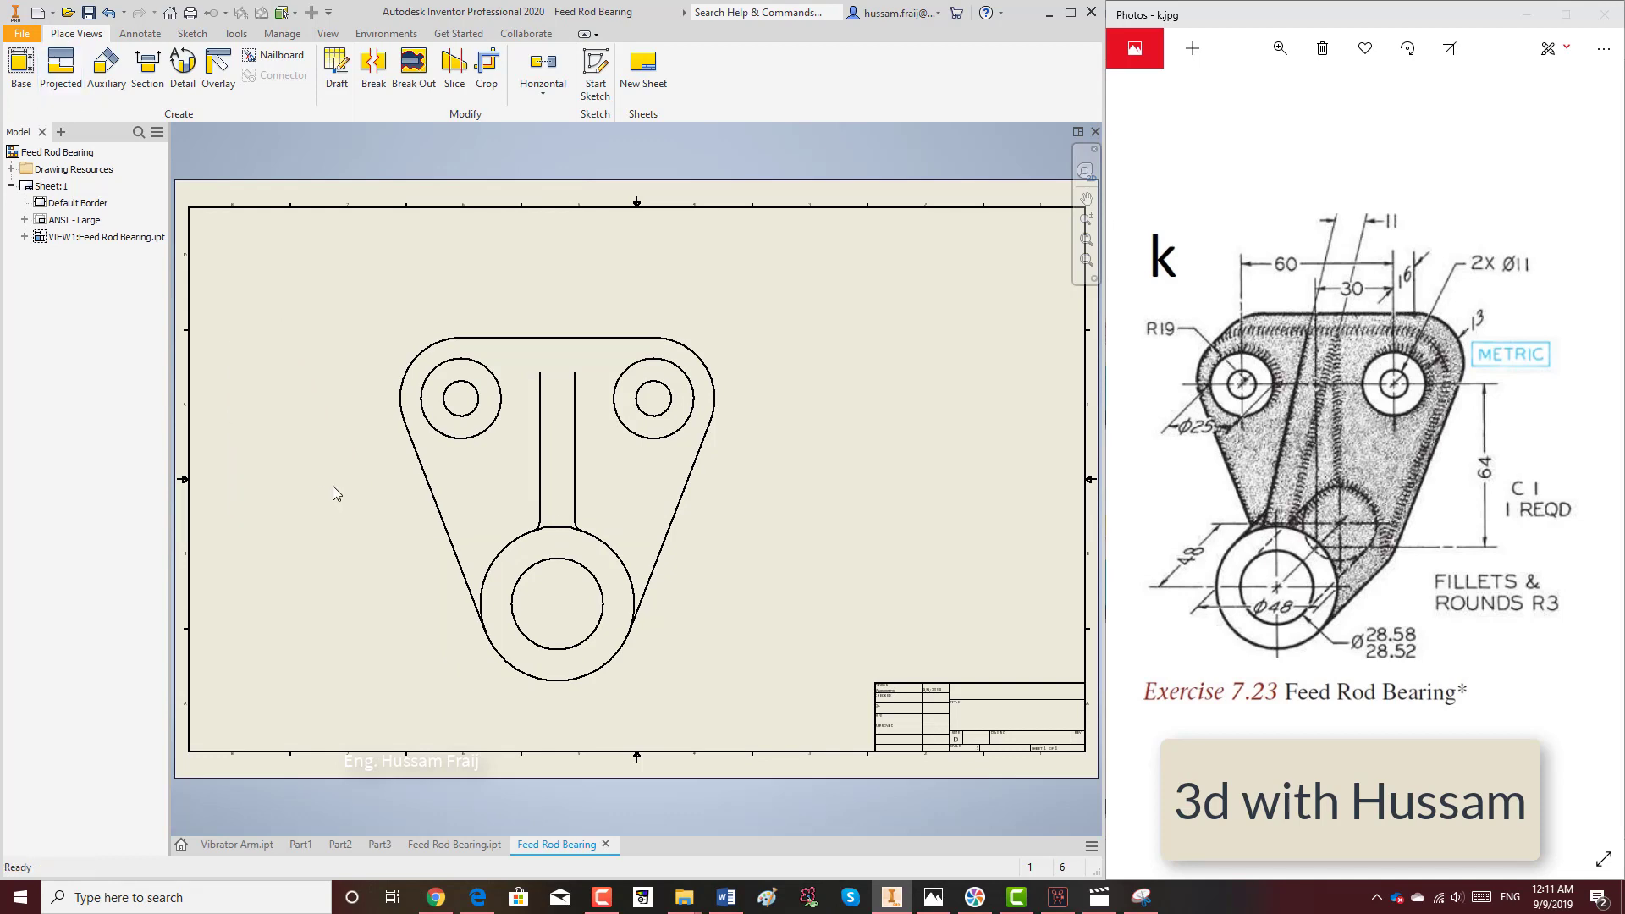
pyautogui.click(144, 76)
pyautogui.click(554, 682)
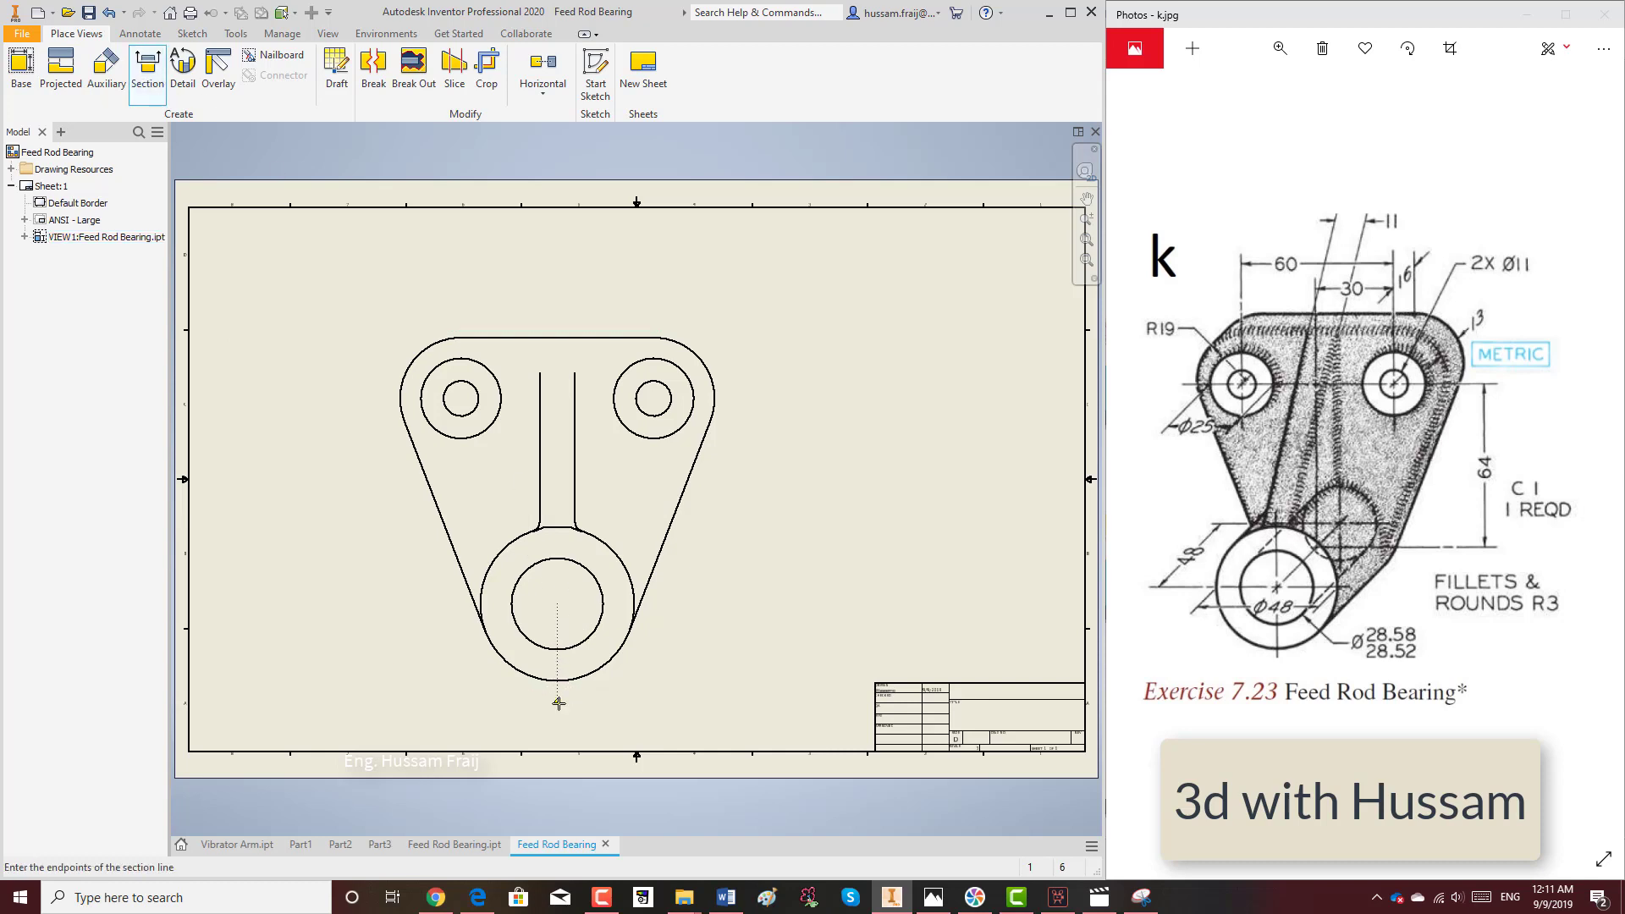
pyautogui.click(559, 275)
pyautogui.rightClick(605, 281)
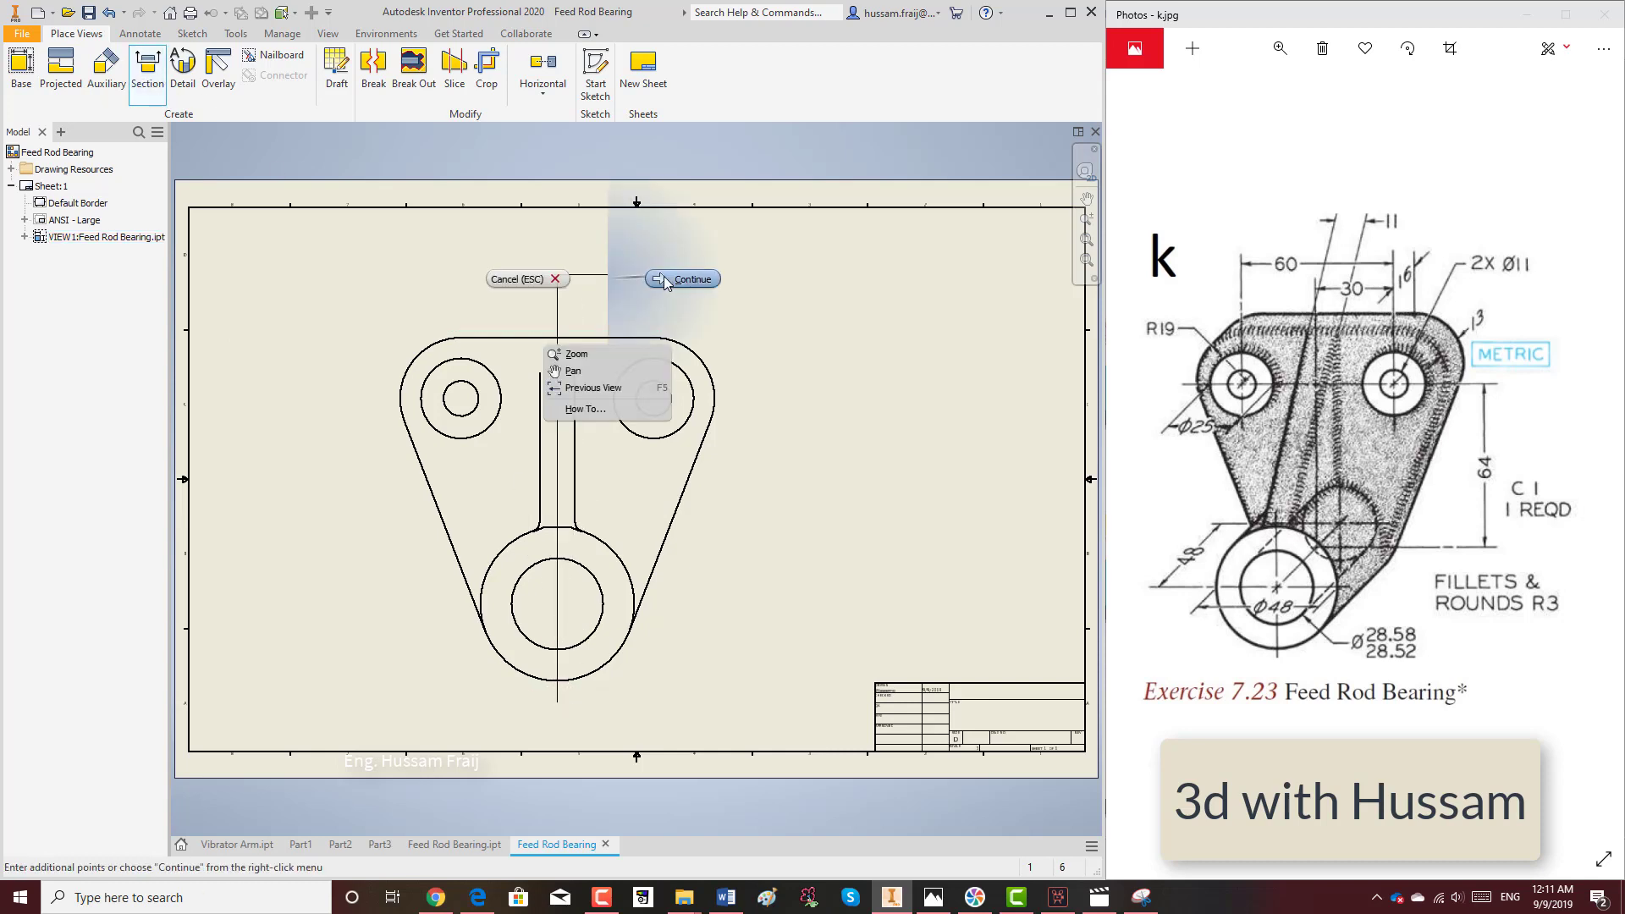
pyautogui.click(490, 275)
pyautogui.click(308, 316)
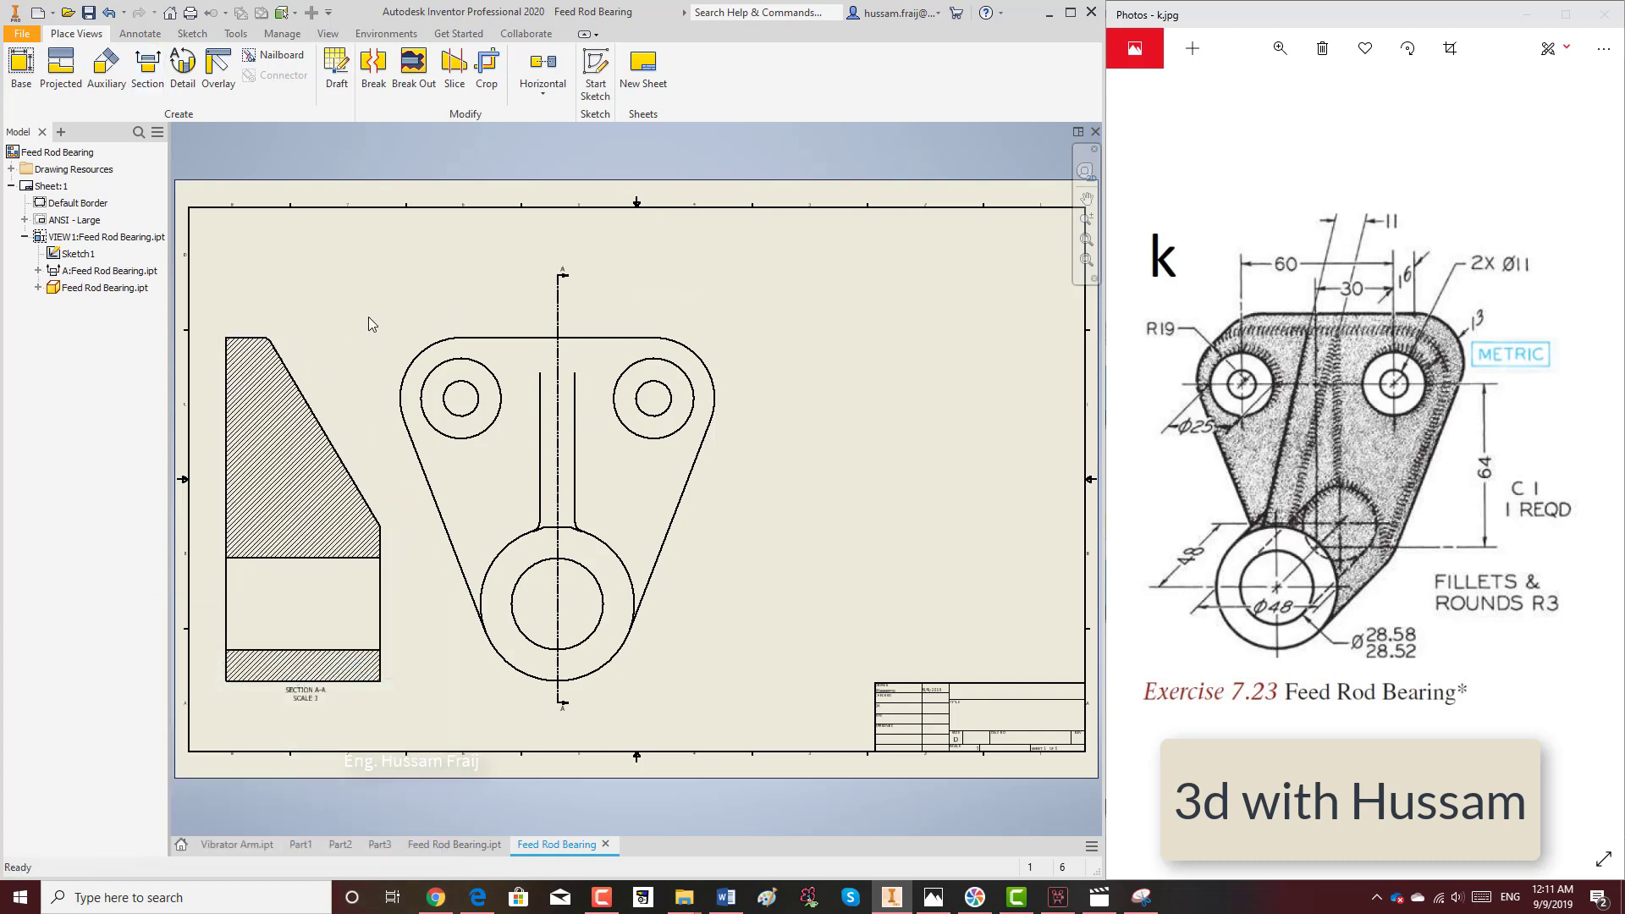
pyautogui.click(60, 68)
# Project an isometric view from the front view at the upper right.
pyautogui.click(682, 482)
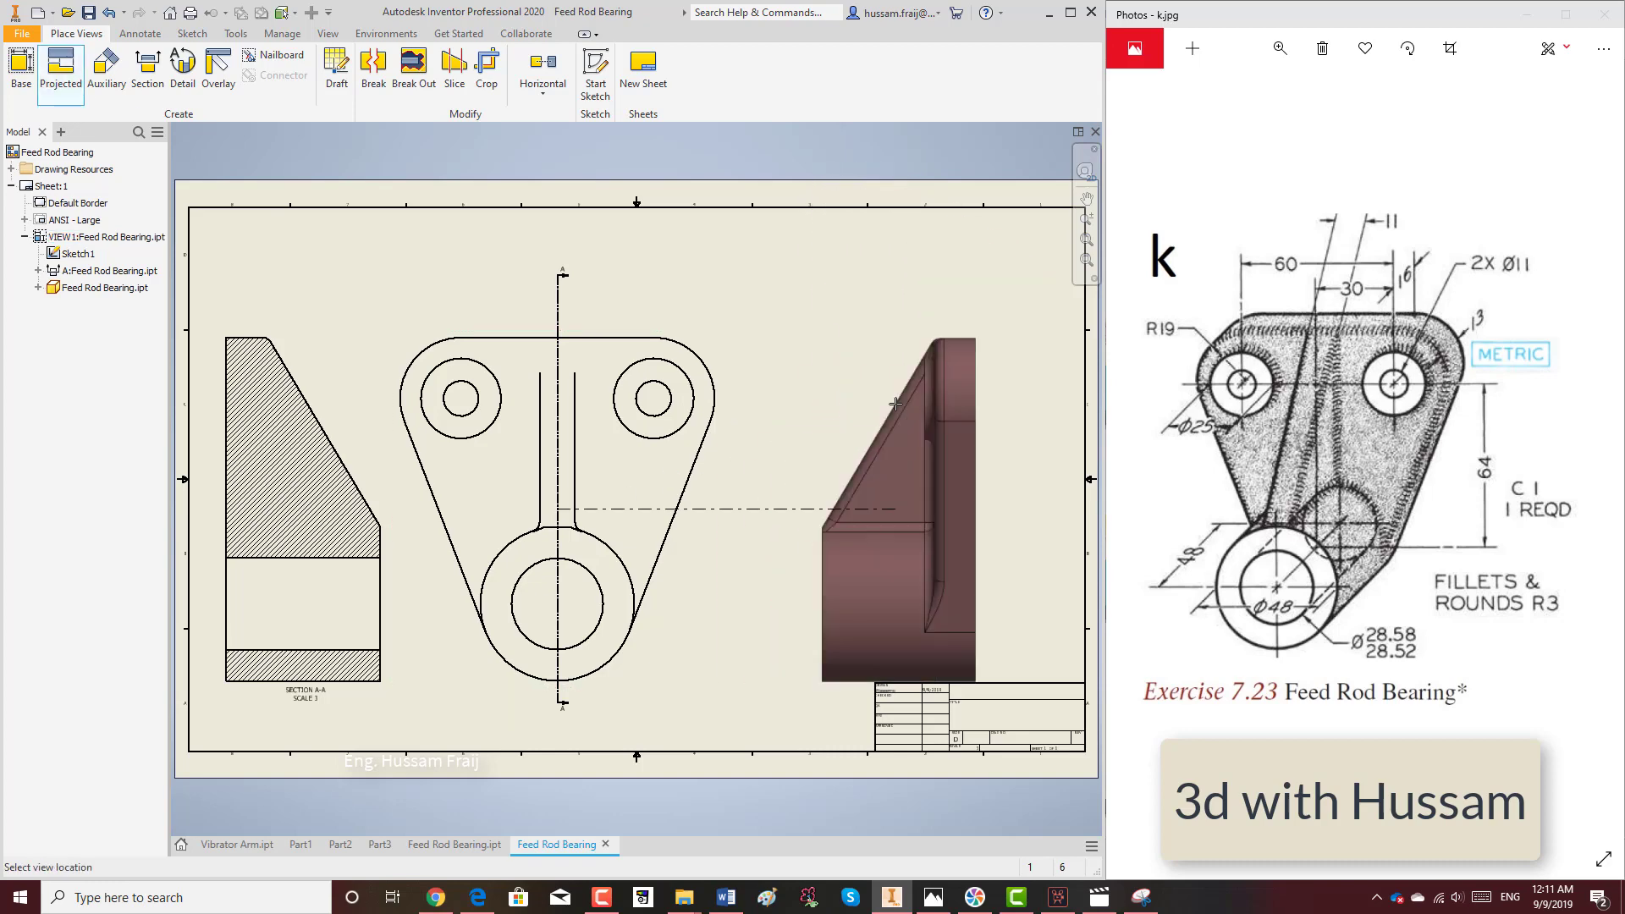
pyautogui.click(912, 369)
pyautogui.rightClick(915, 364)
pyautogui.click(976, 364)
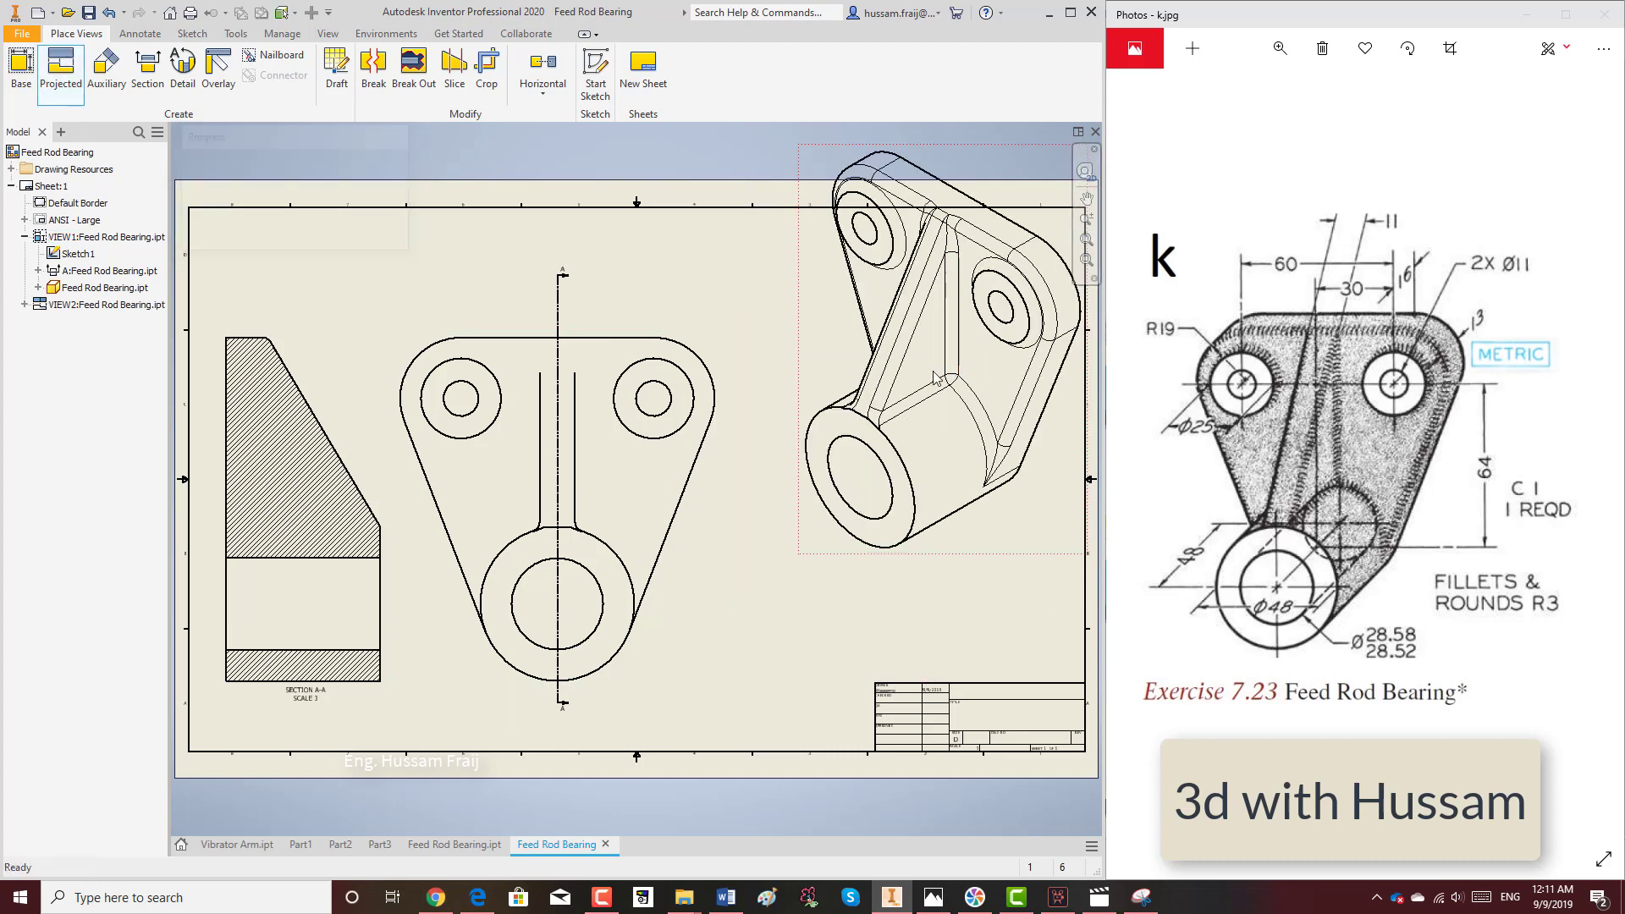
# Change the front view's scale from 3 to 2.5.
pyautogui.rightClick(650, 333)
pyautogui.click(648, 394)
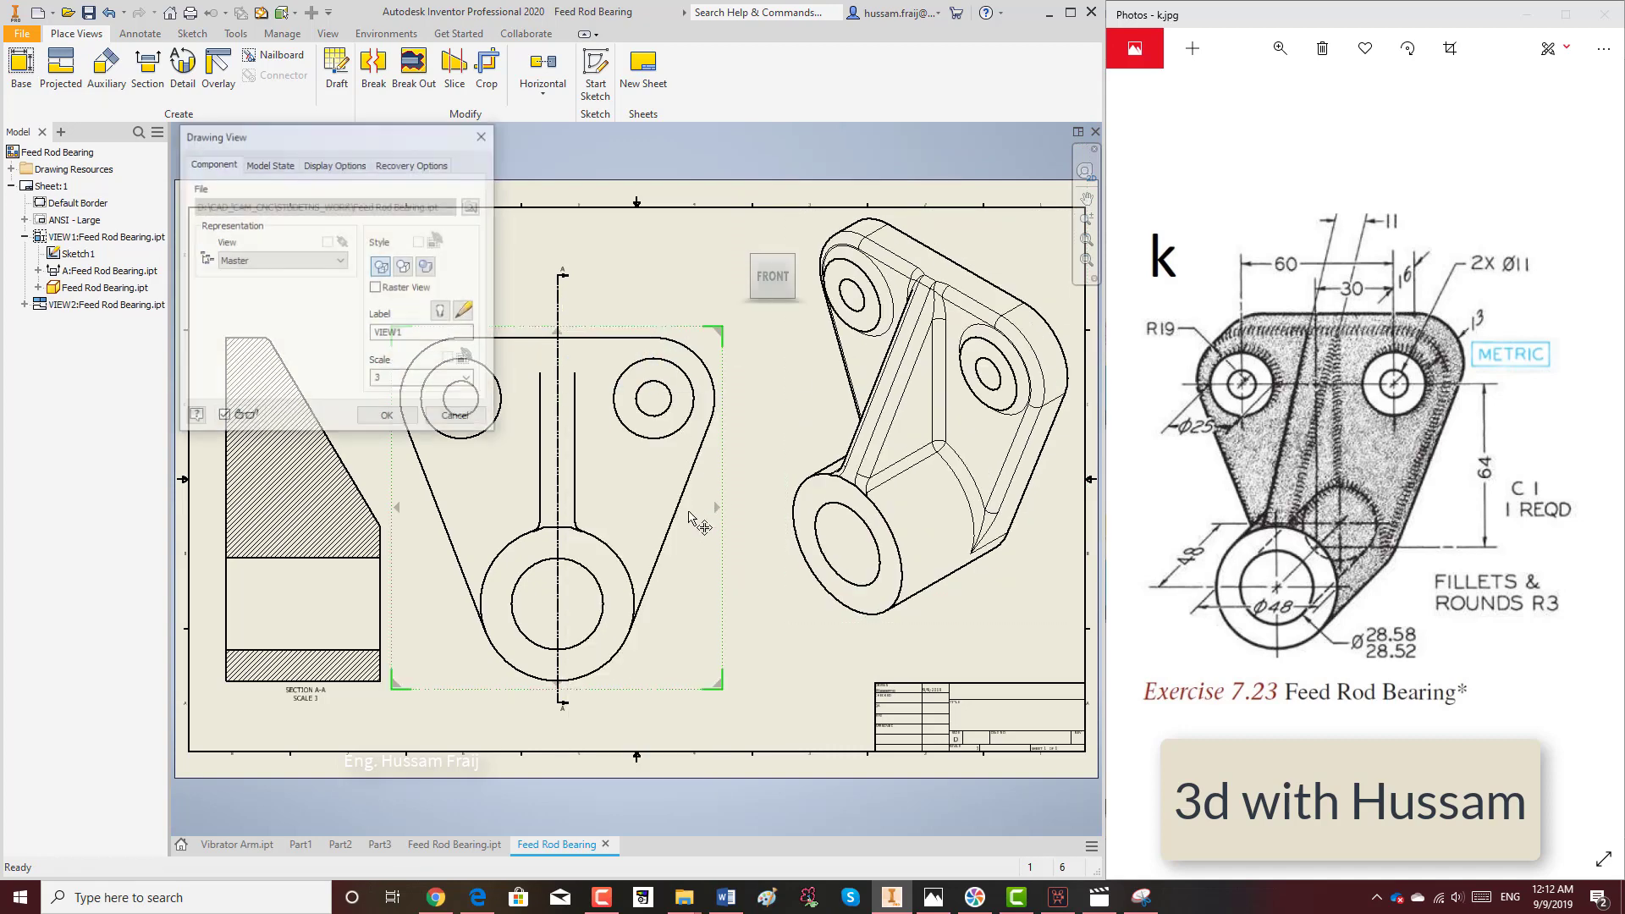
pyautogui.doubleClick(393, 379)
pyautogui.write('2.')
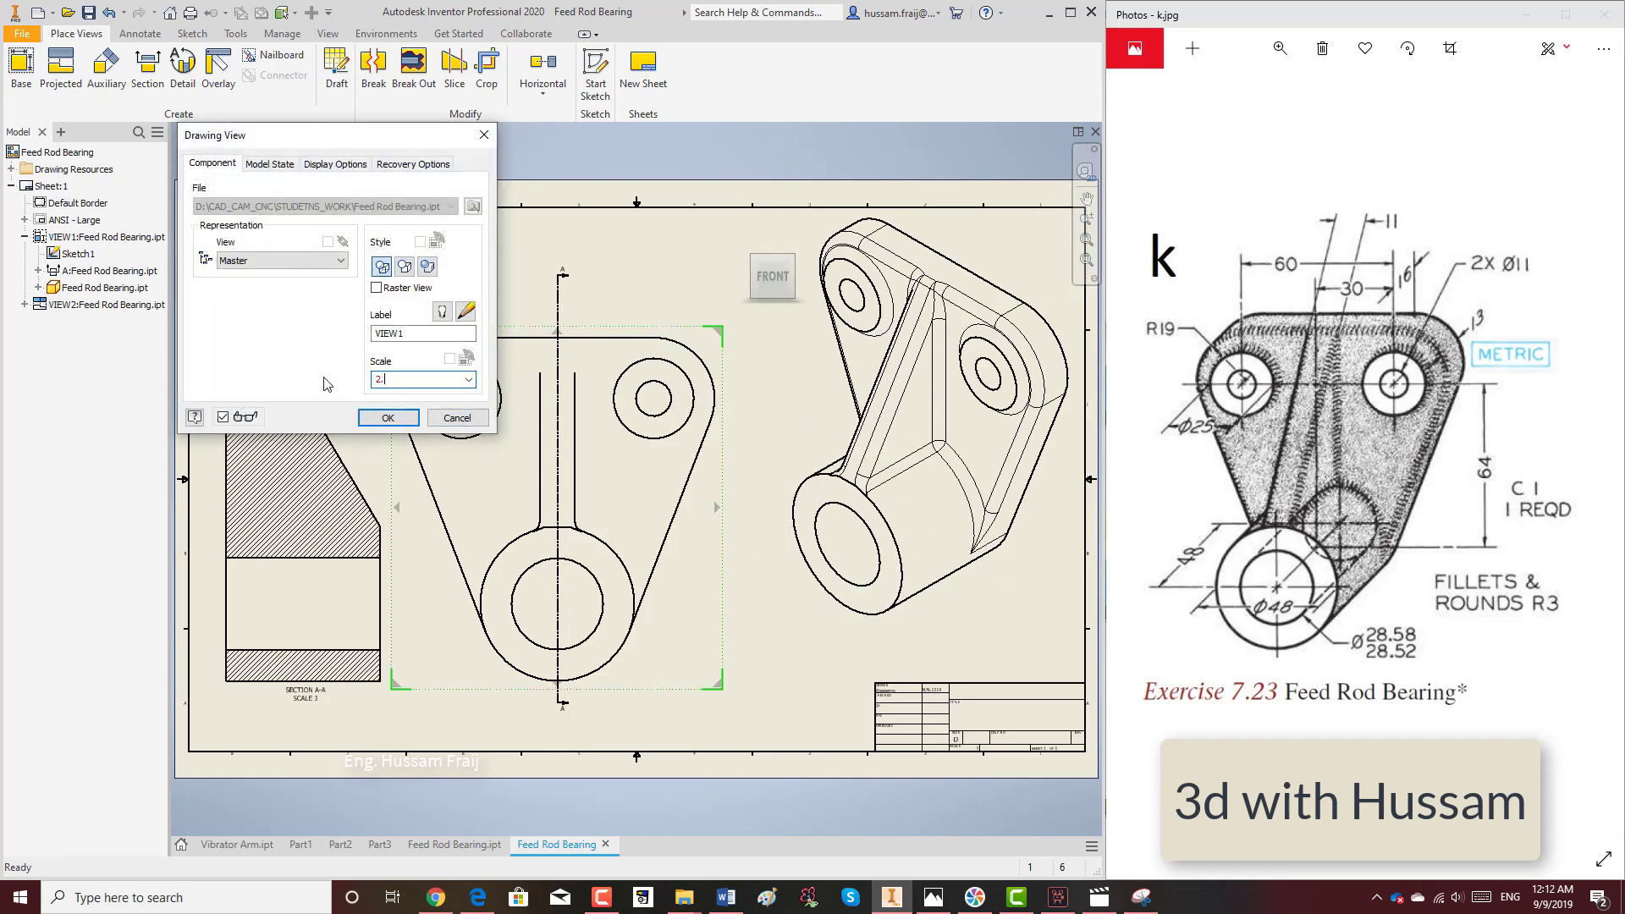
pyautogui.write('5')
pyautogui.press('Return')
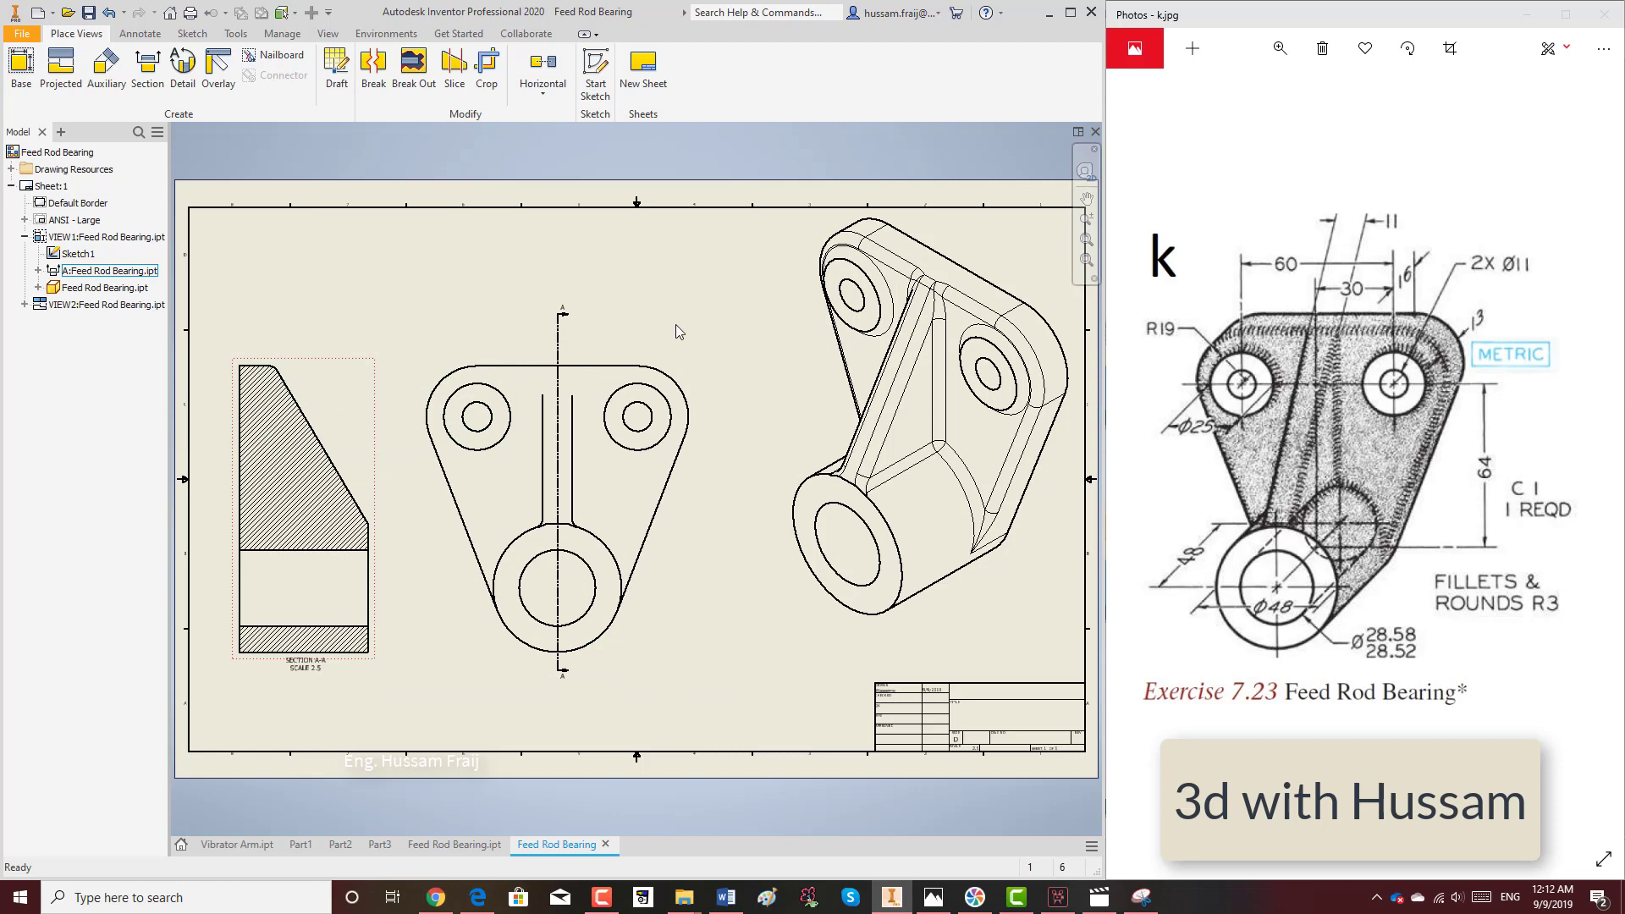
# Set the isometric view's style to Shaded.
pyautogui.rightClick(803, 306)
pyautogui.click(801, 371)
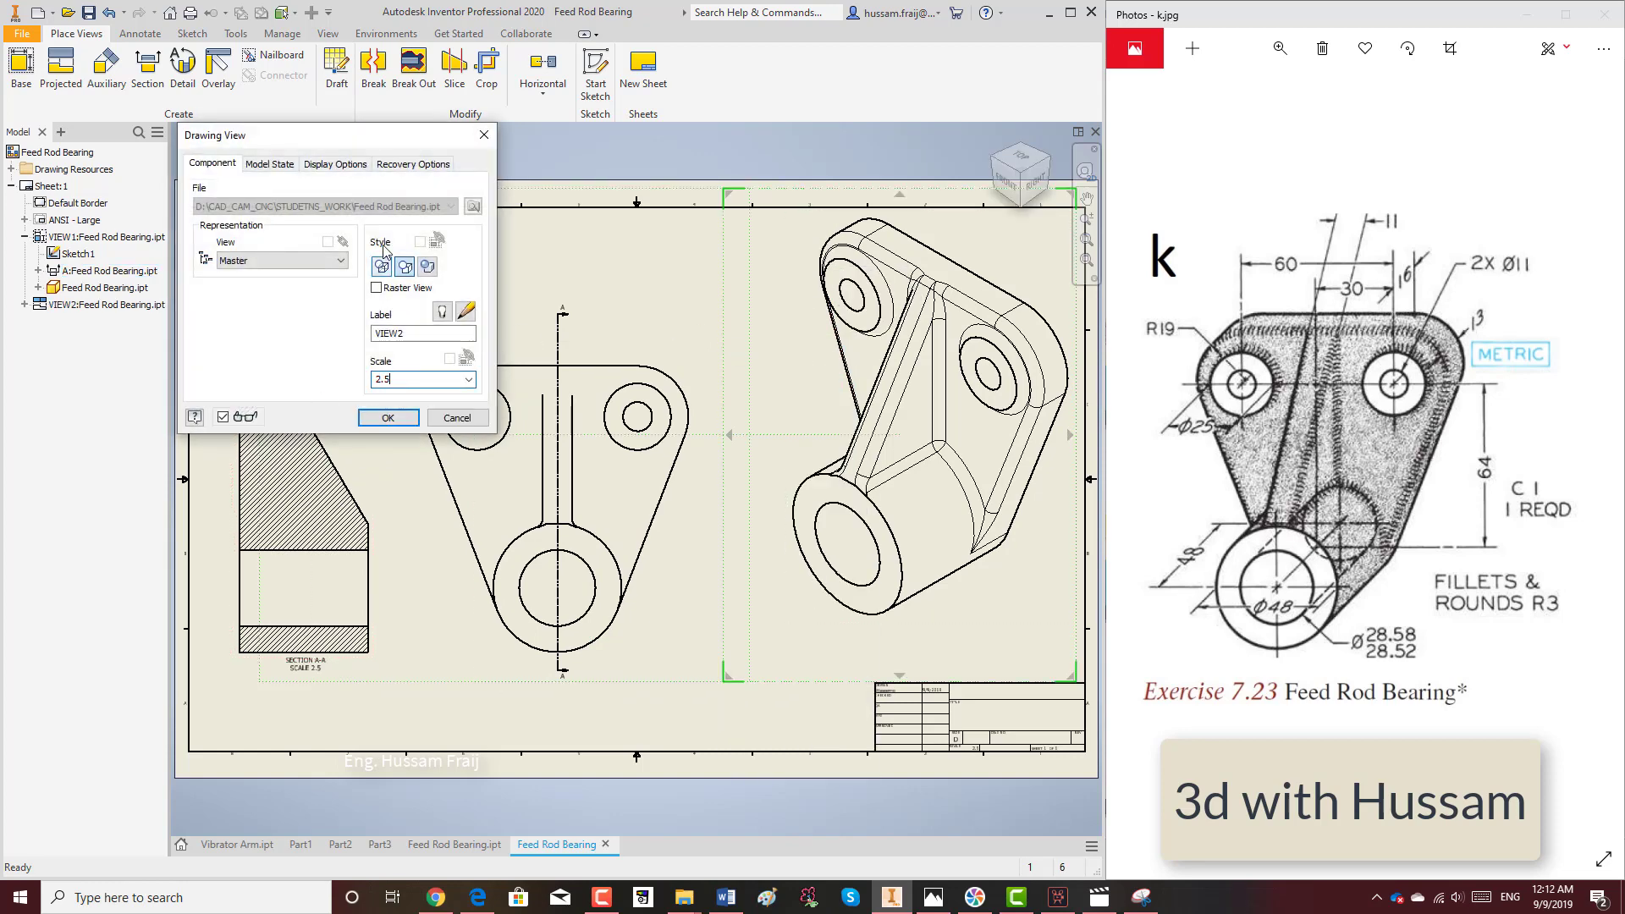
pyautogui.click(430, 267)
pyautogui.click(387, 417)
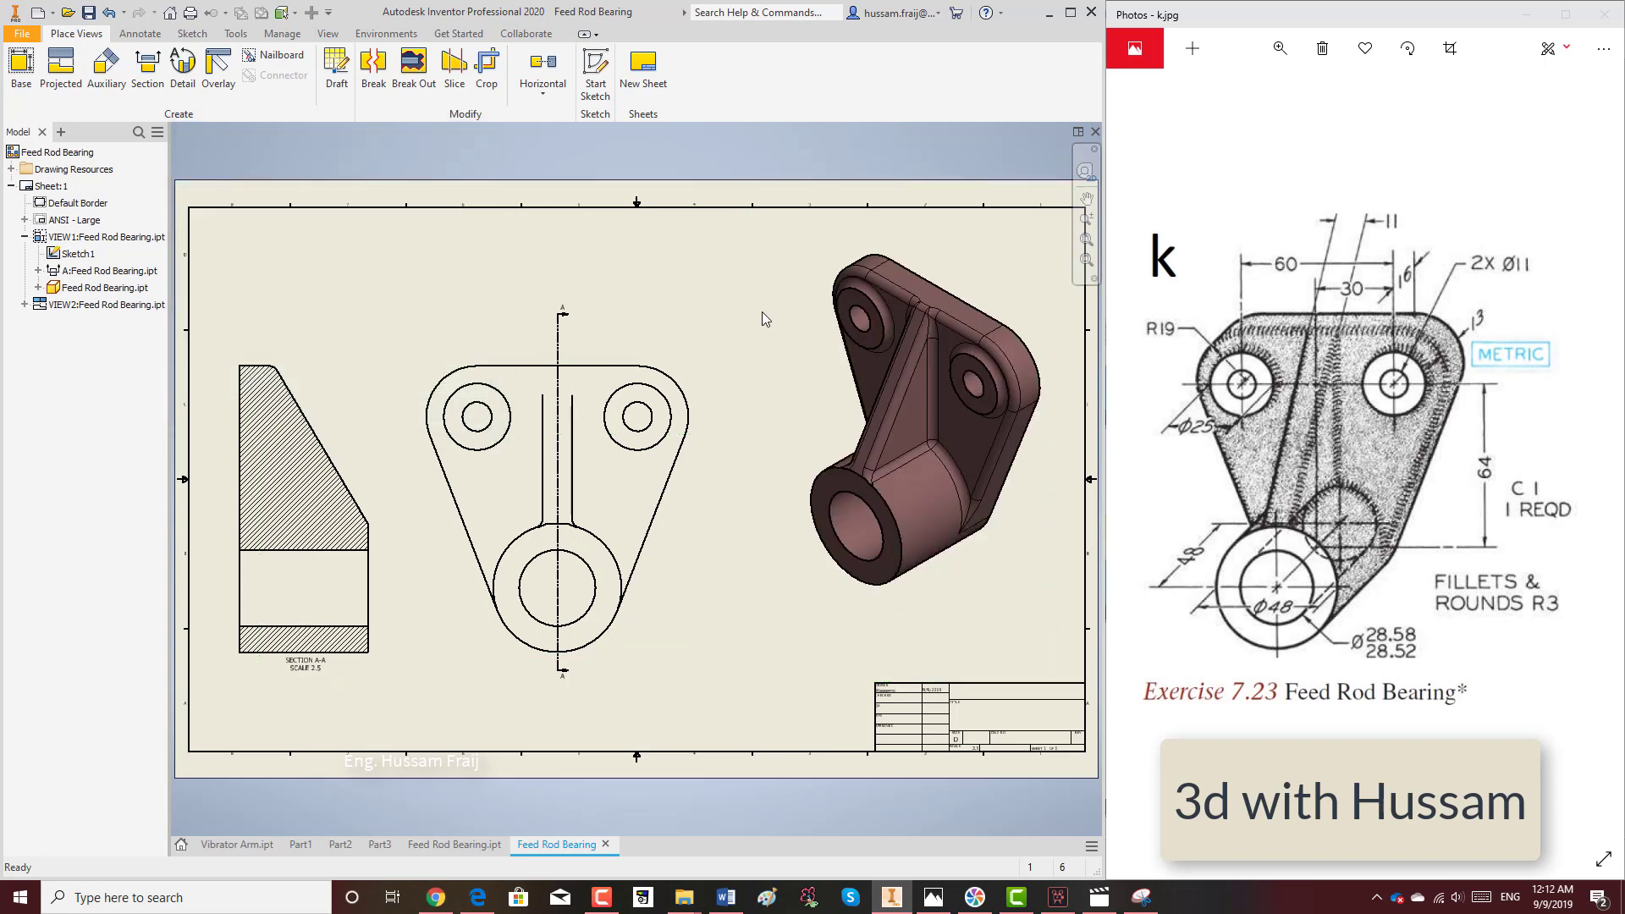
# Move the isometric view up, shift the front view right, and reposition section A-A left.
pyautogui.moveTo(811, 294); pyautogui.dragTo(828, 261)
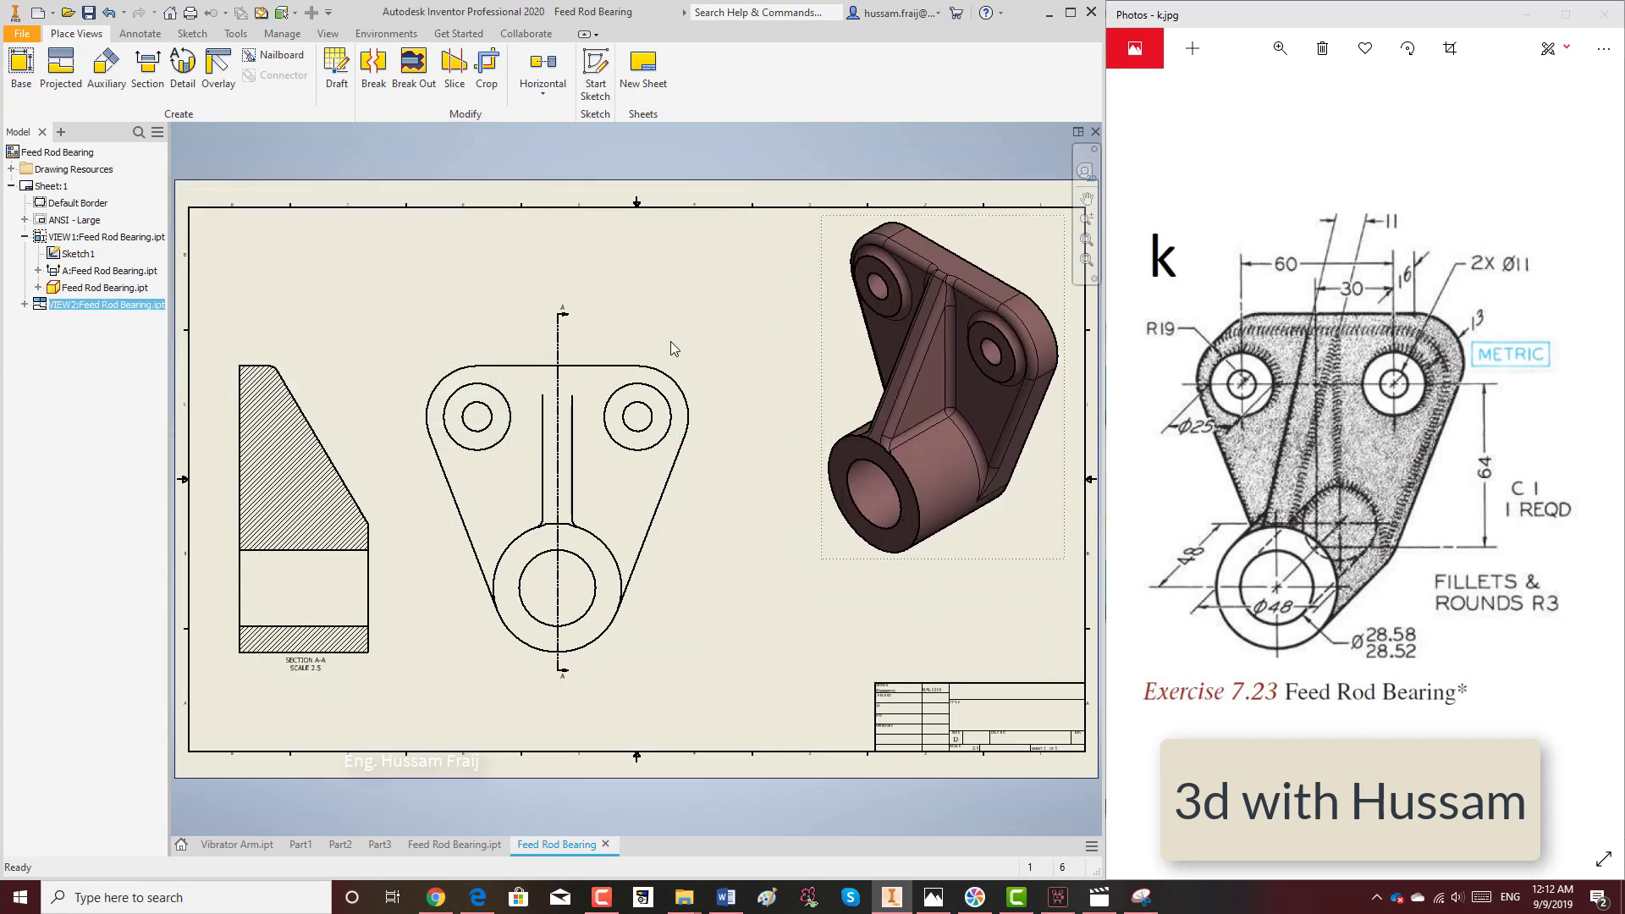
pyautogui.moveTo(661, 361); pyautogui.dragTo(673, 362)
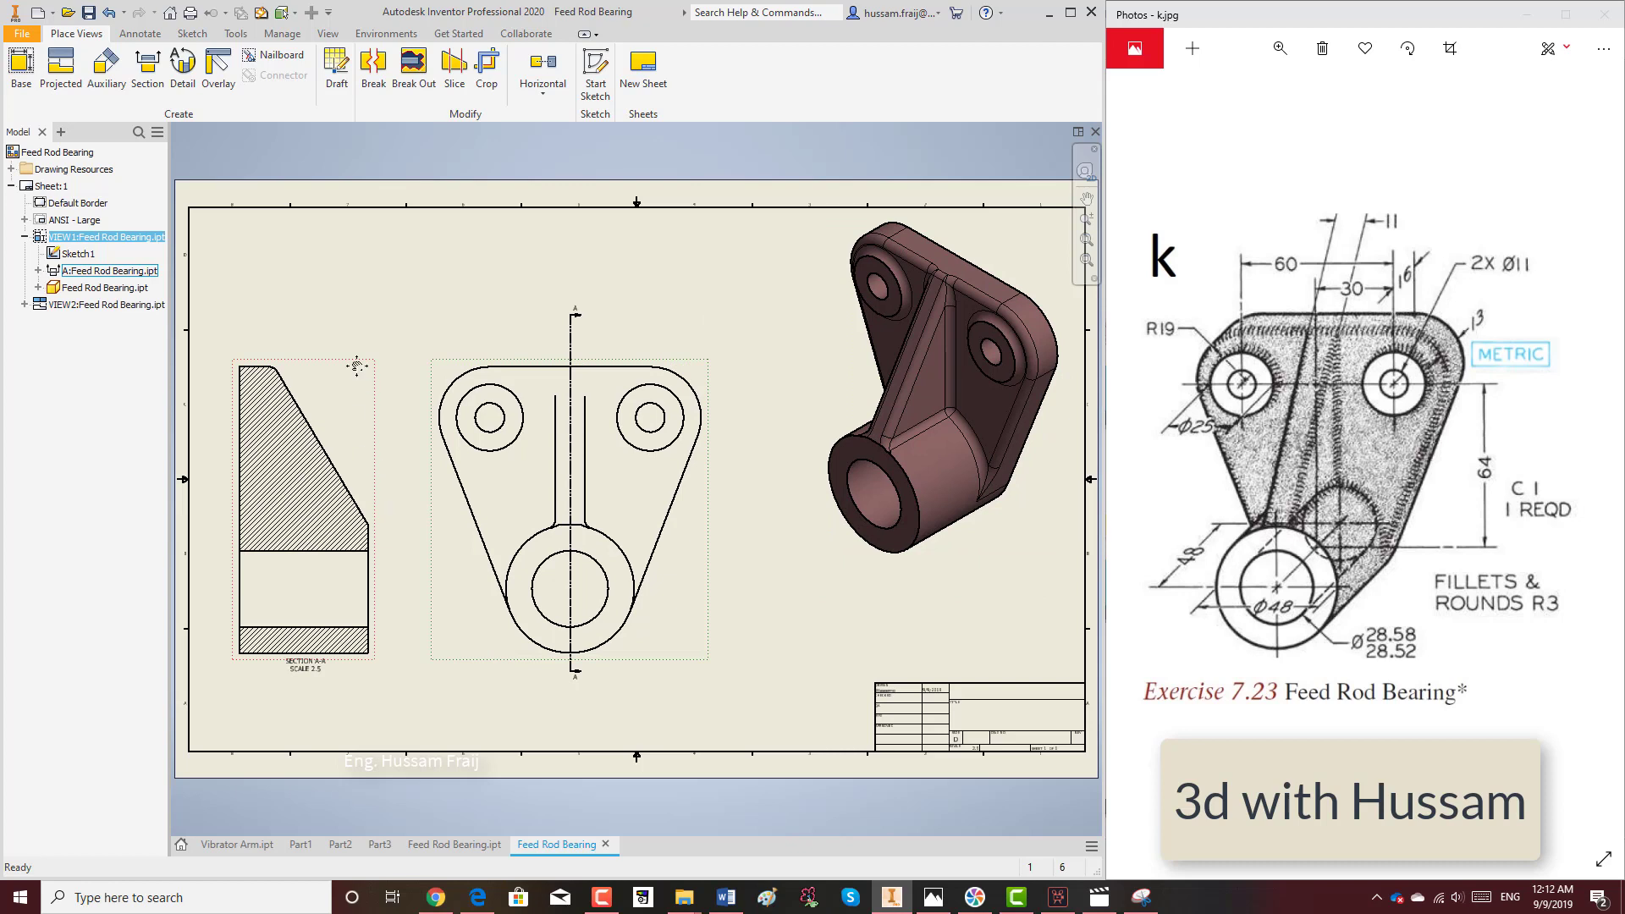
pyautogui.moveTo(356, 366); pyautogui.dragTo(386, 386, button='middle')
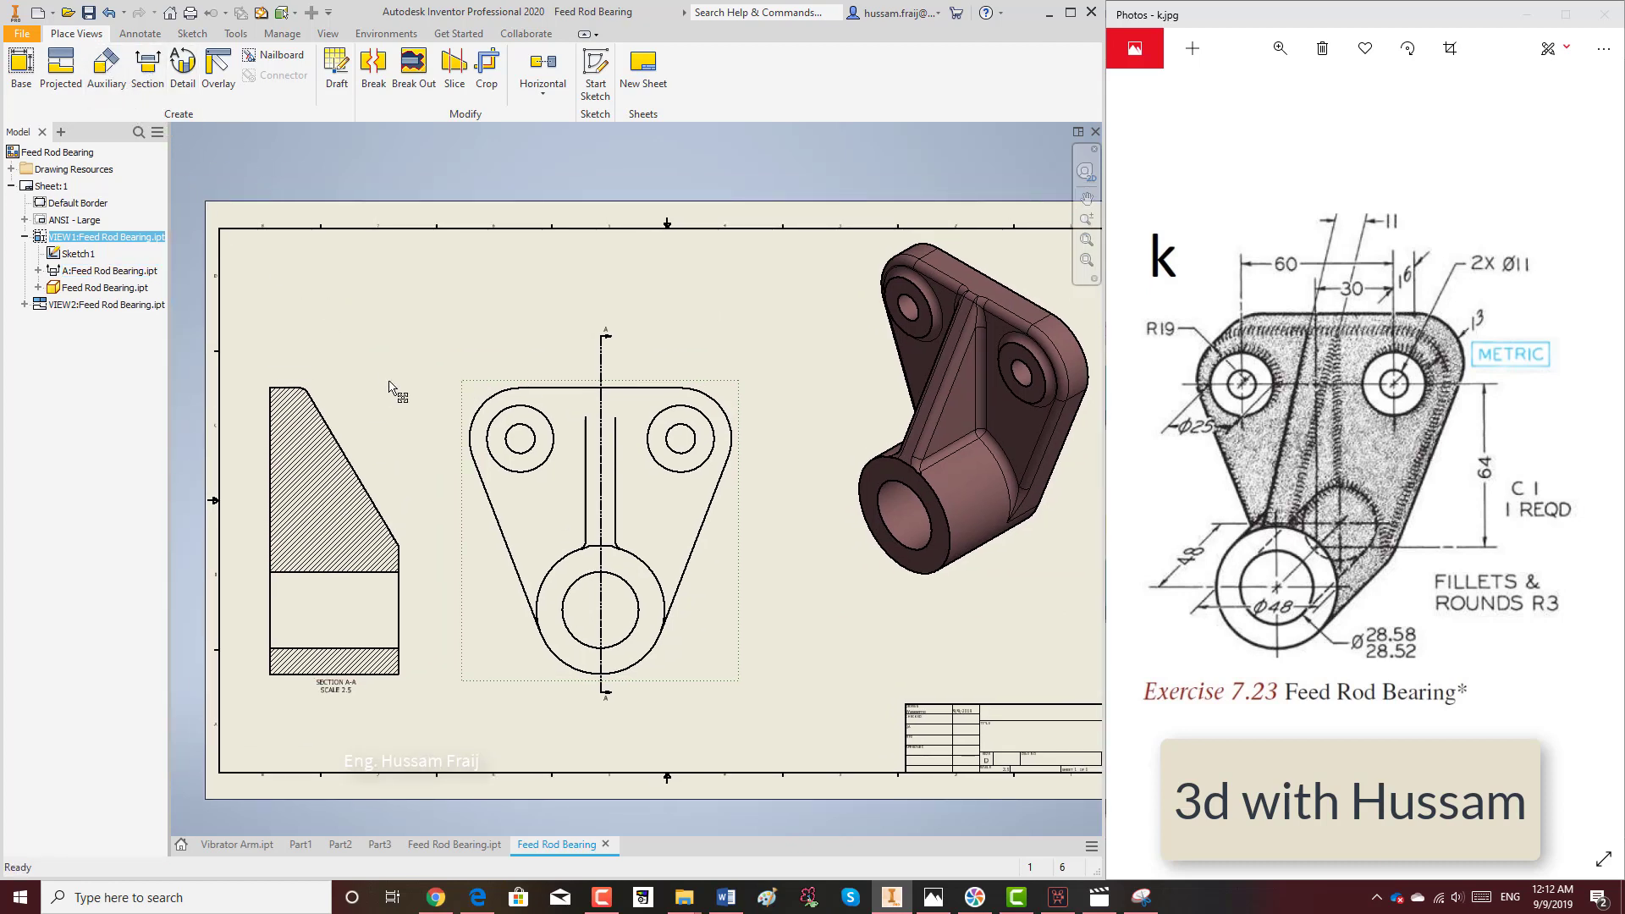
pyautogui.moveTo(529, 386); pyautogui.dragTo(608, 383)
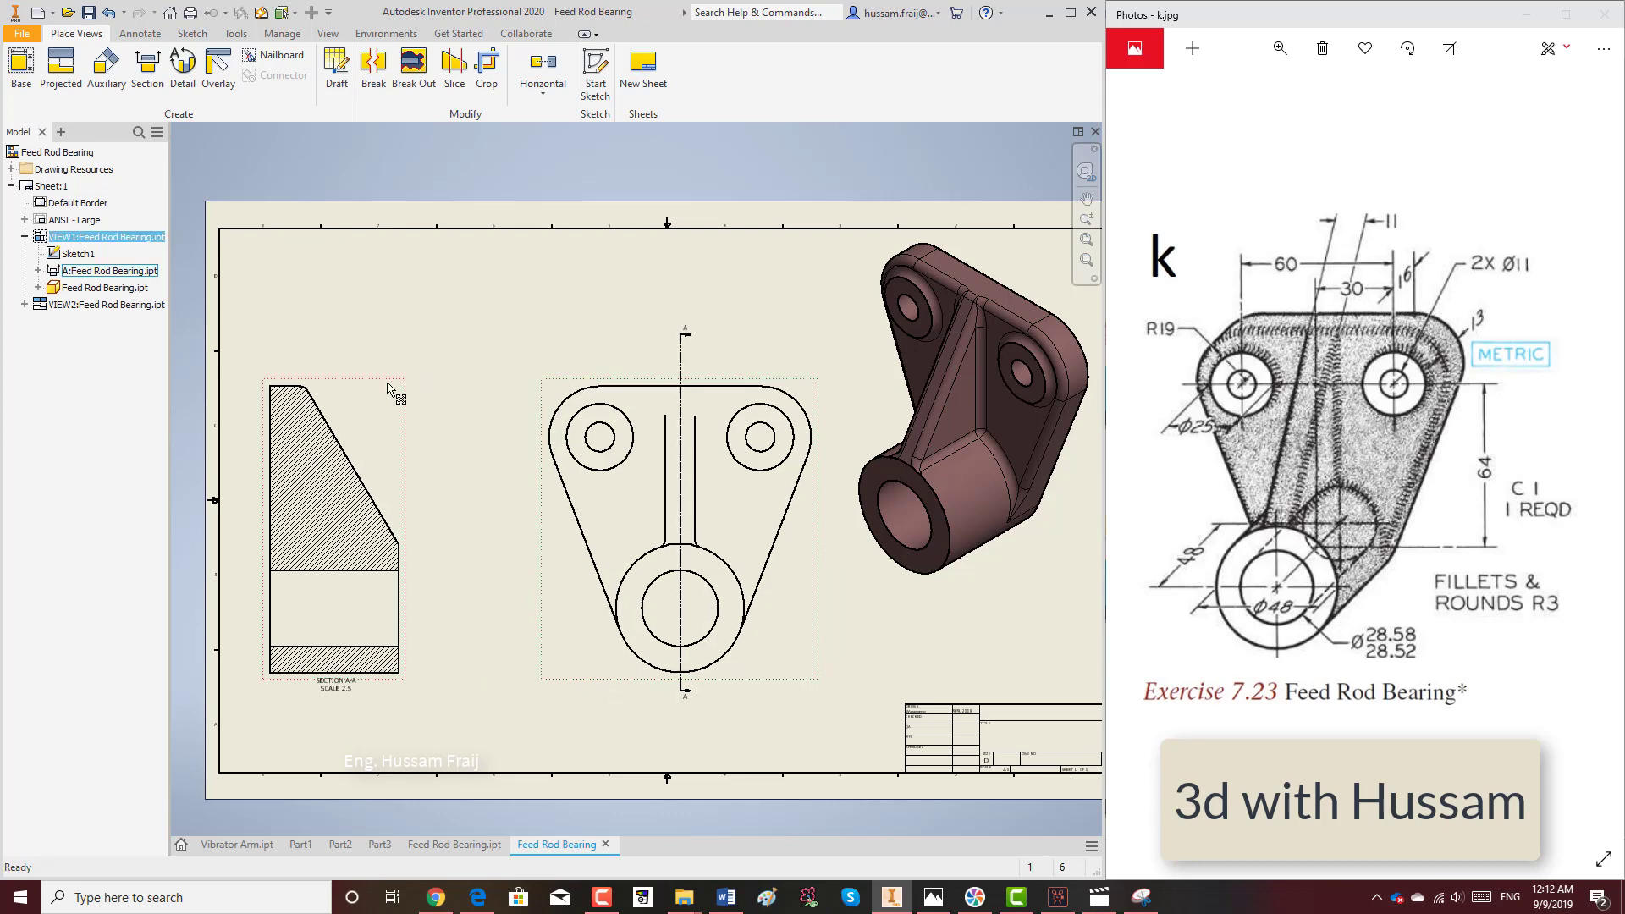
pyautogui.moveTo(388, 387); pyautogui.dragTo(336, 386)
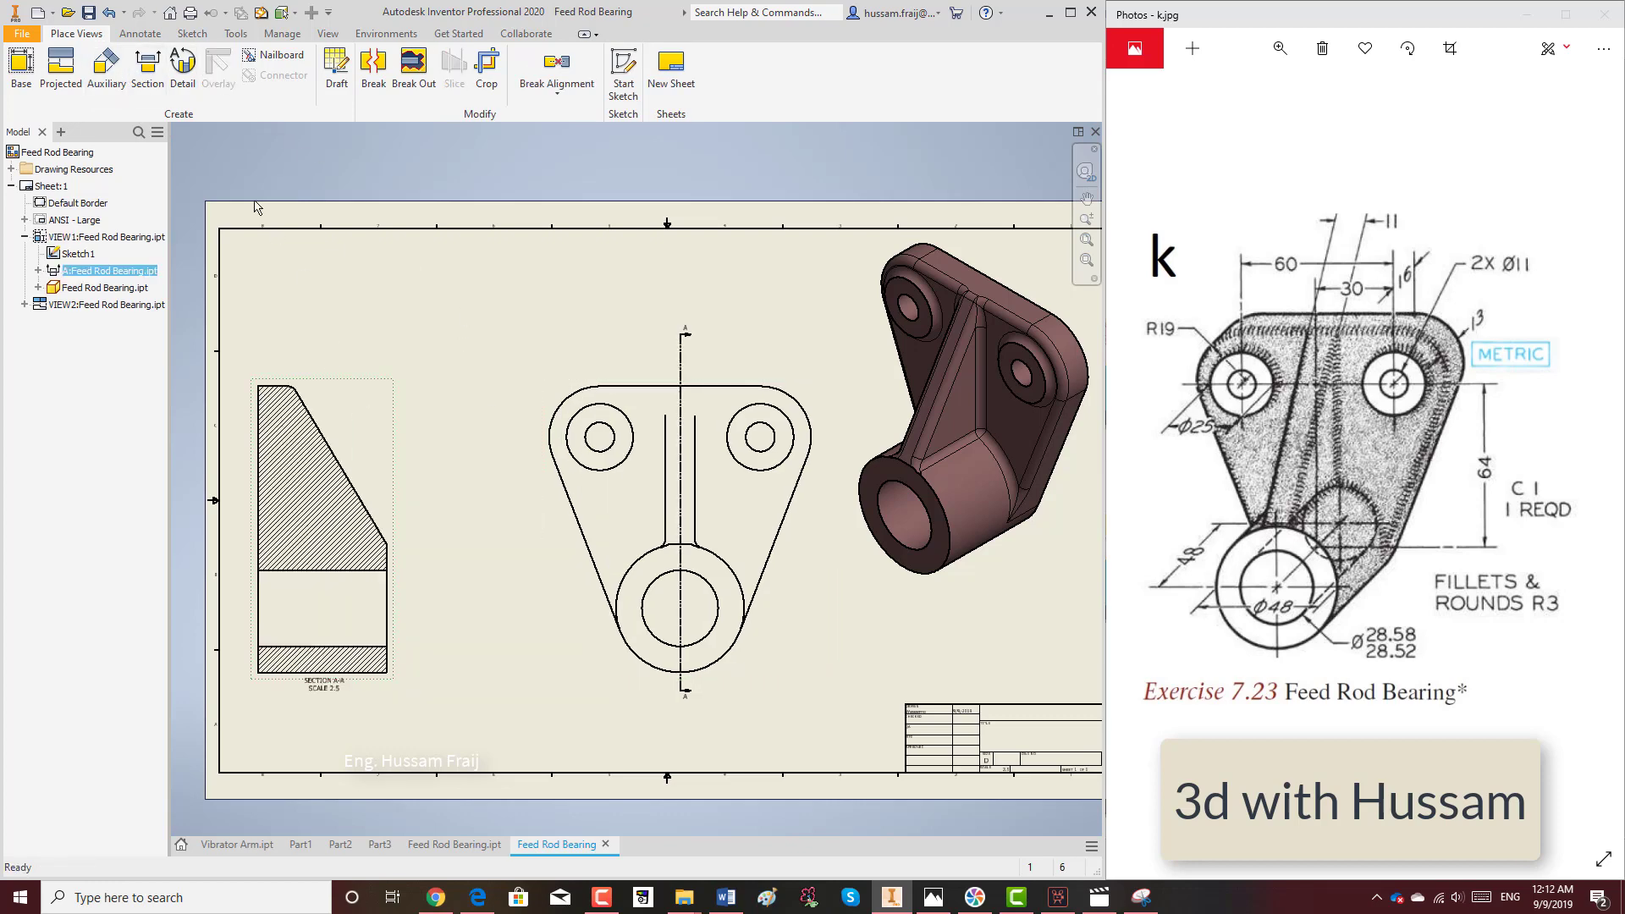
# Project a side view from the front view, placing it between section A-A and the front view.
pyautogui.click(74, 71)
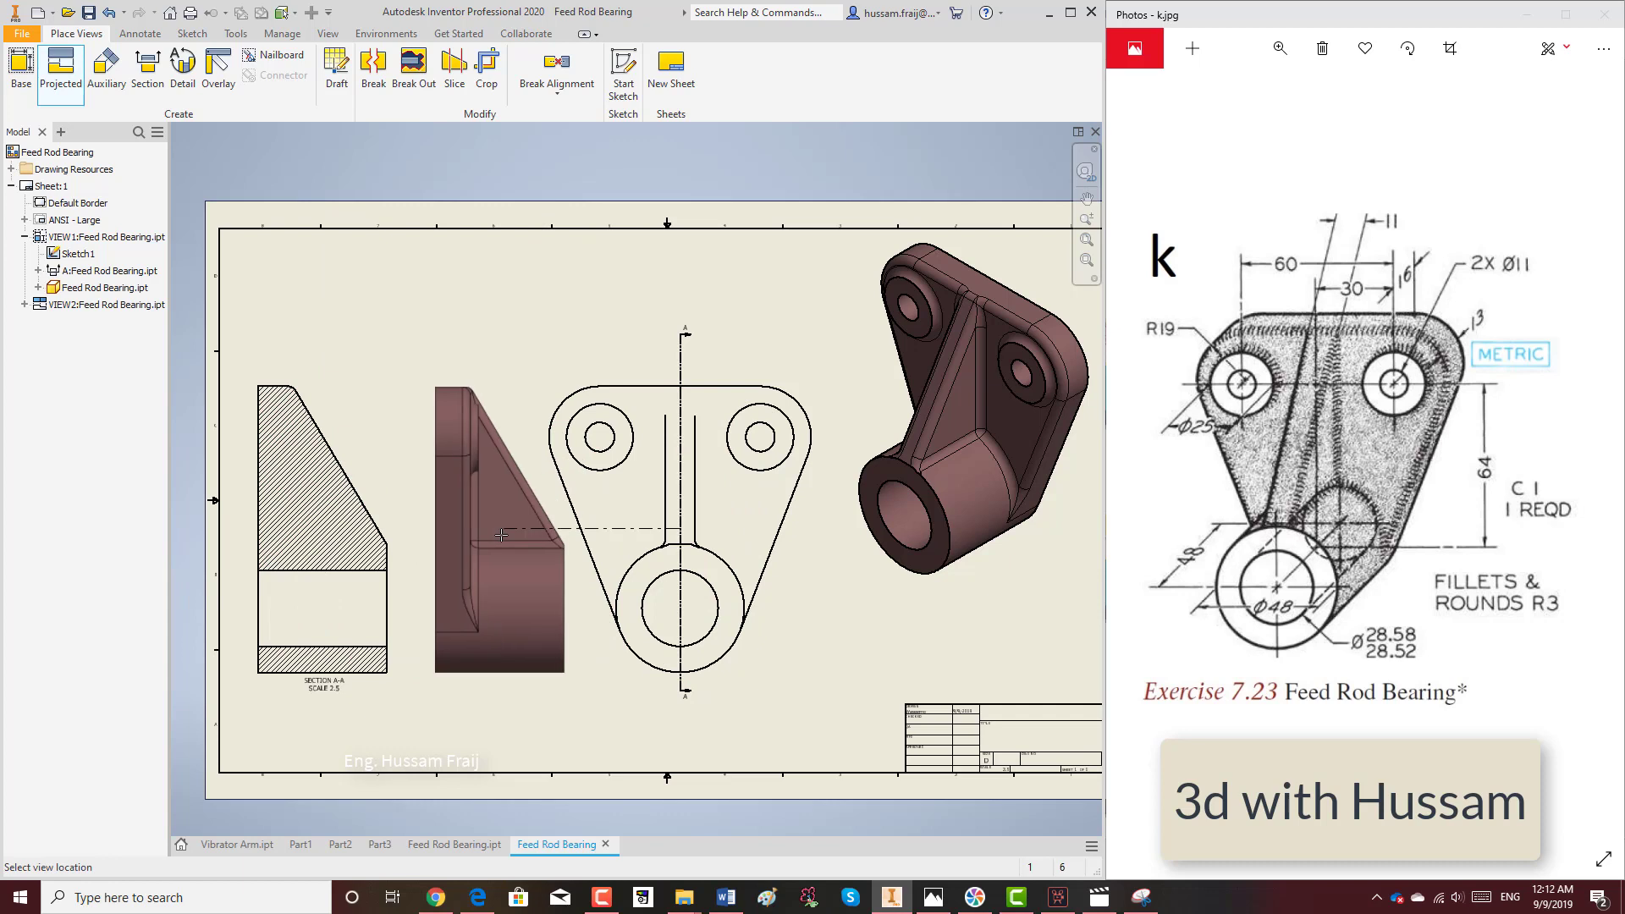
pyautogui.click(522, 467)
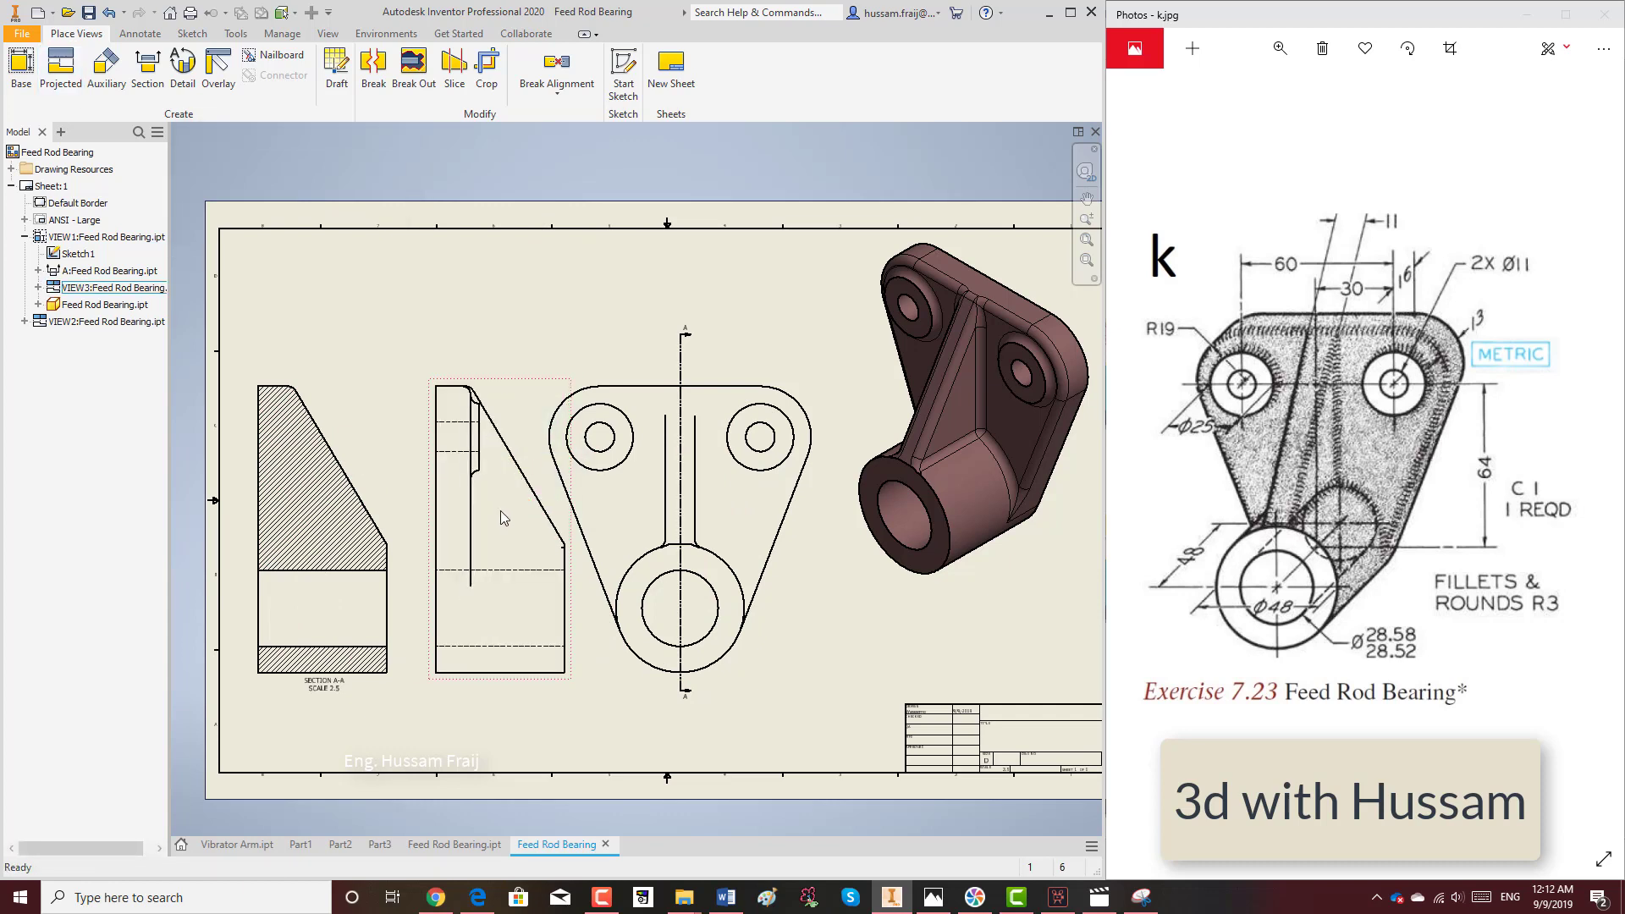
pyautogui.moveTo(535, 400); pyautogui.dragTo(516, 398)
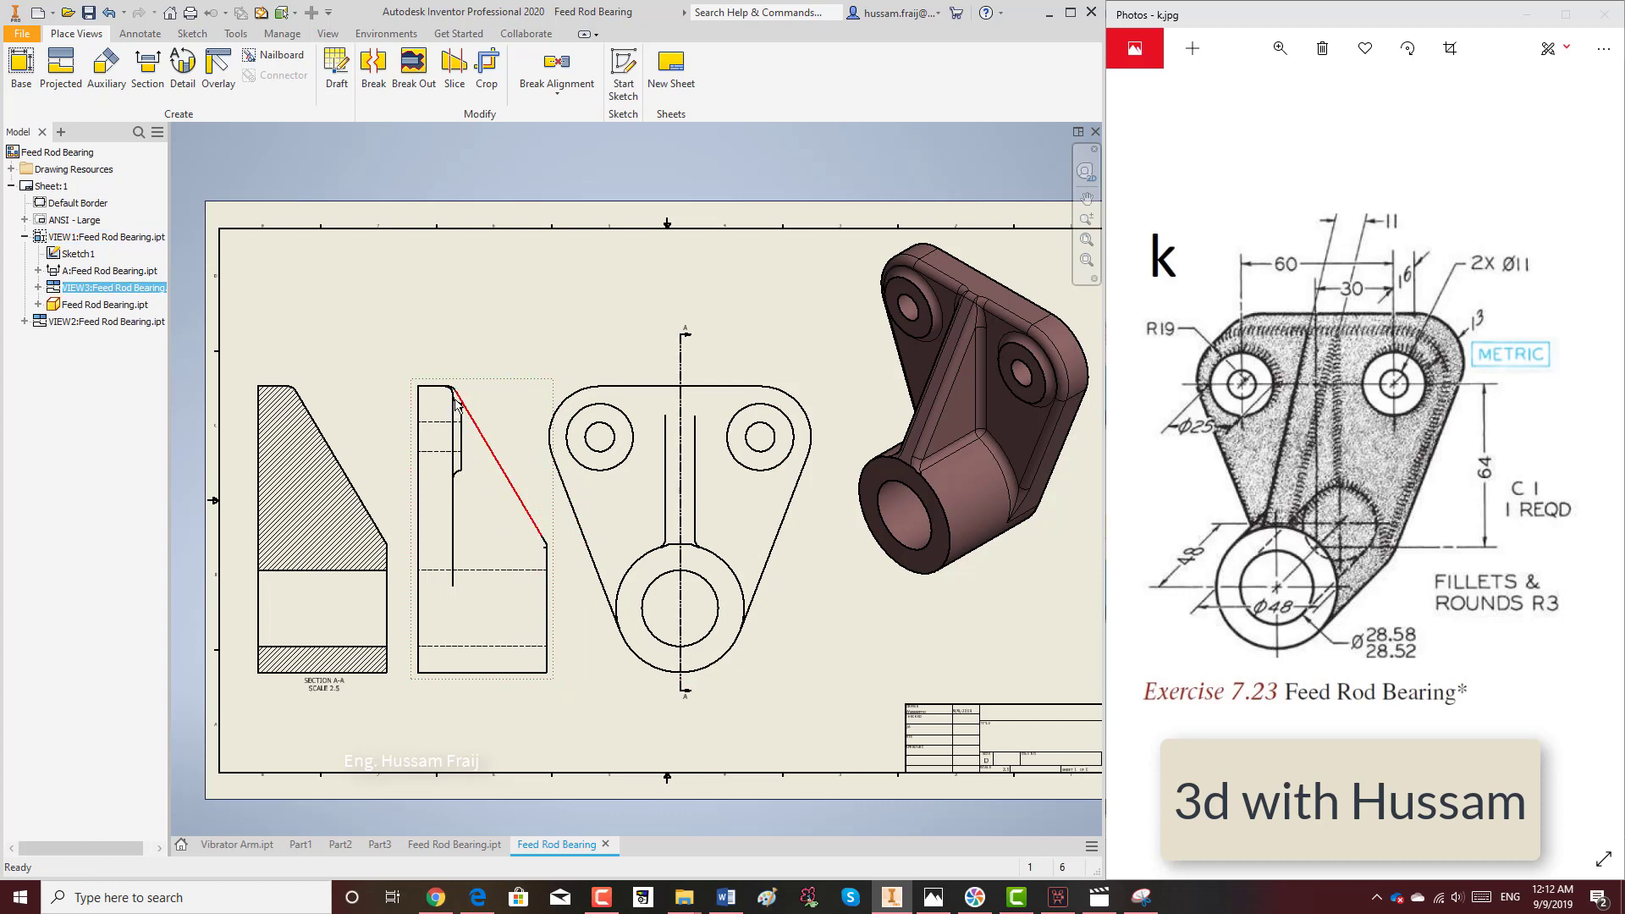
pyautogui.click(147, 67)
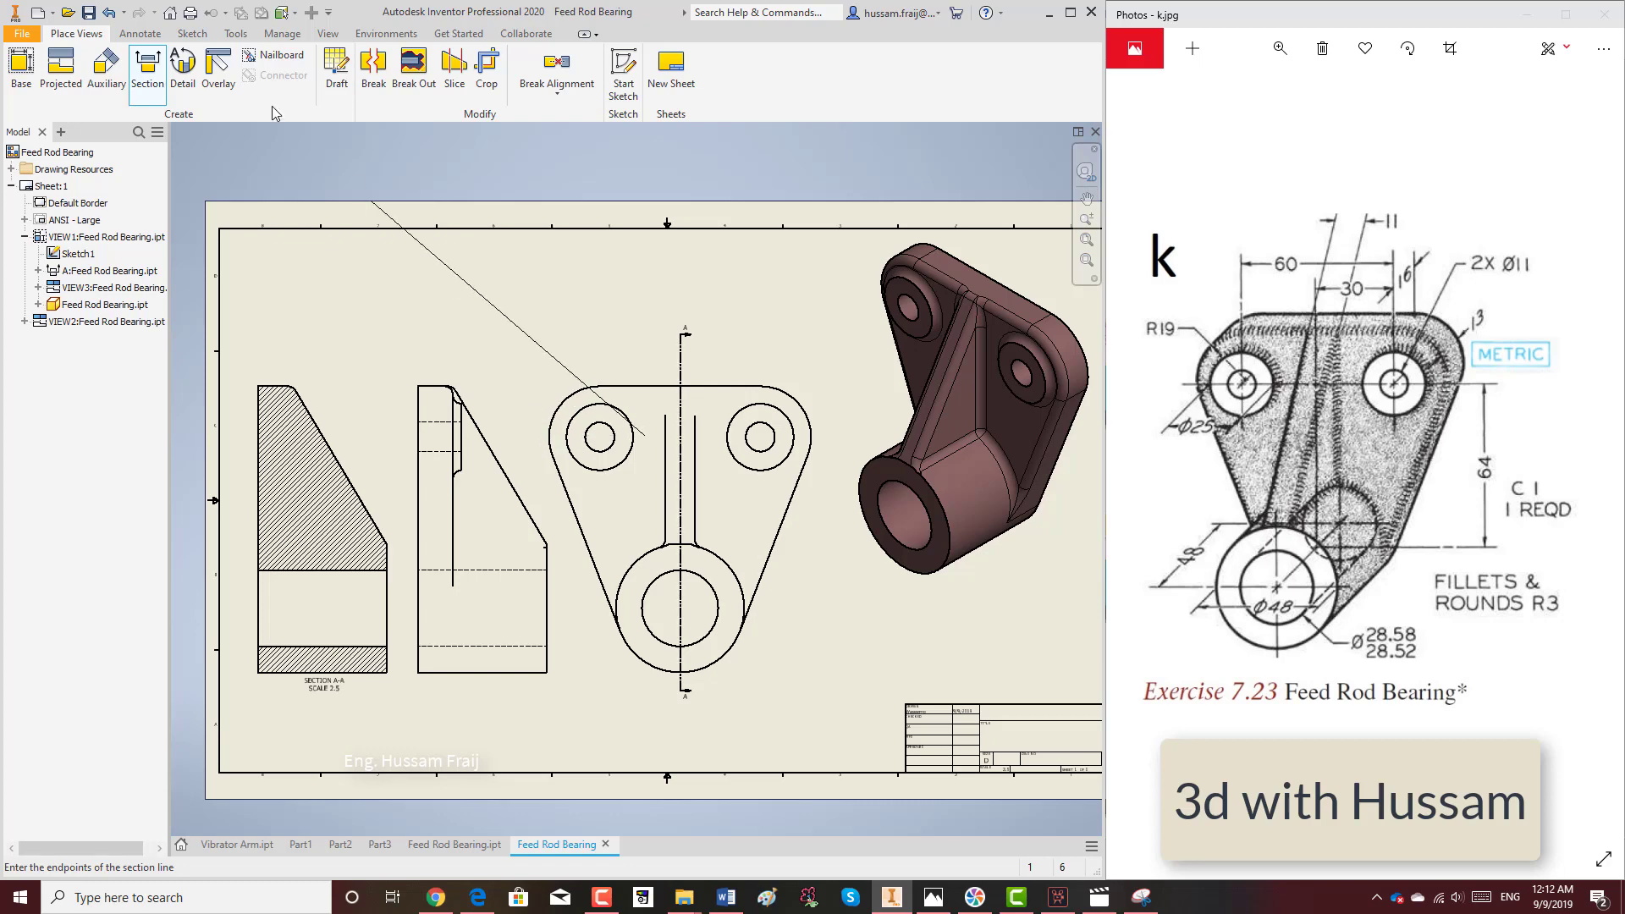
# Attempt a horizontal section cut line across the part, then abandon it.
pyautogui.click(148, 67)
pyautogui.click(147, 67)
pyautogui.scroll(5, 644, 385)
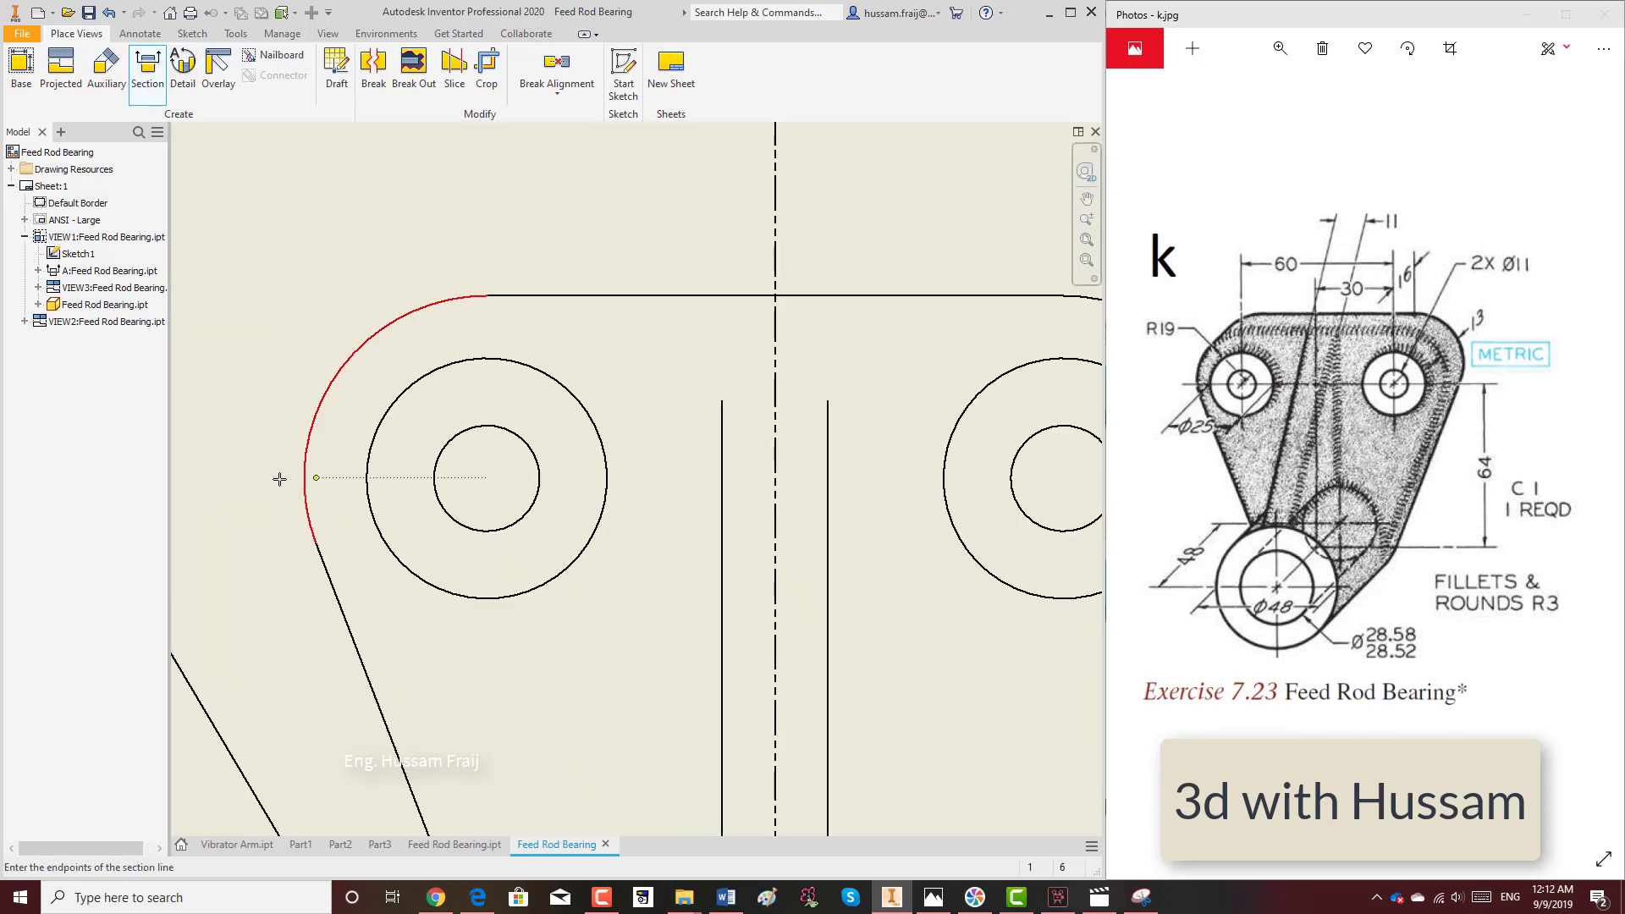
pyautogui.click(238, 478)
pyautogui.click(678, 478)
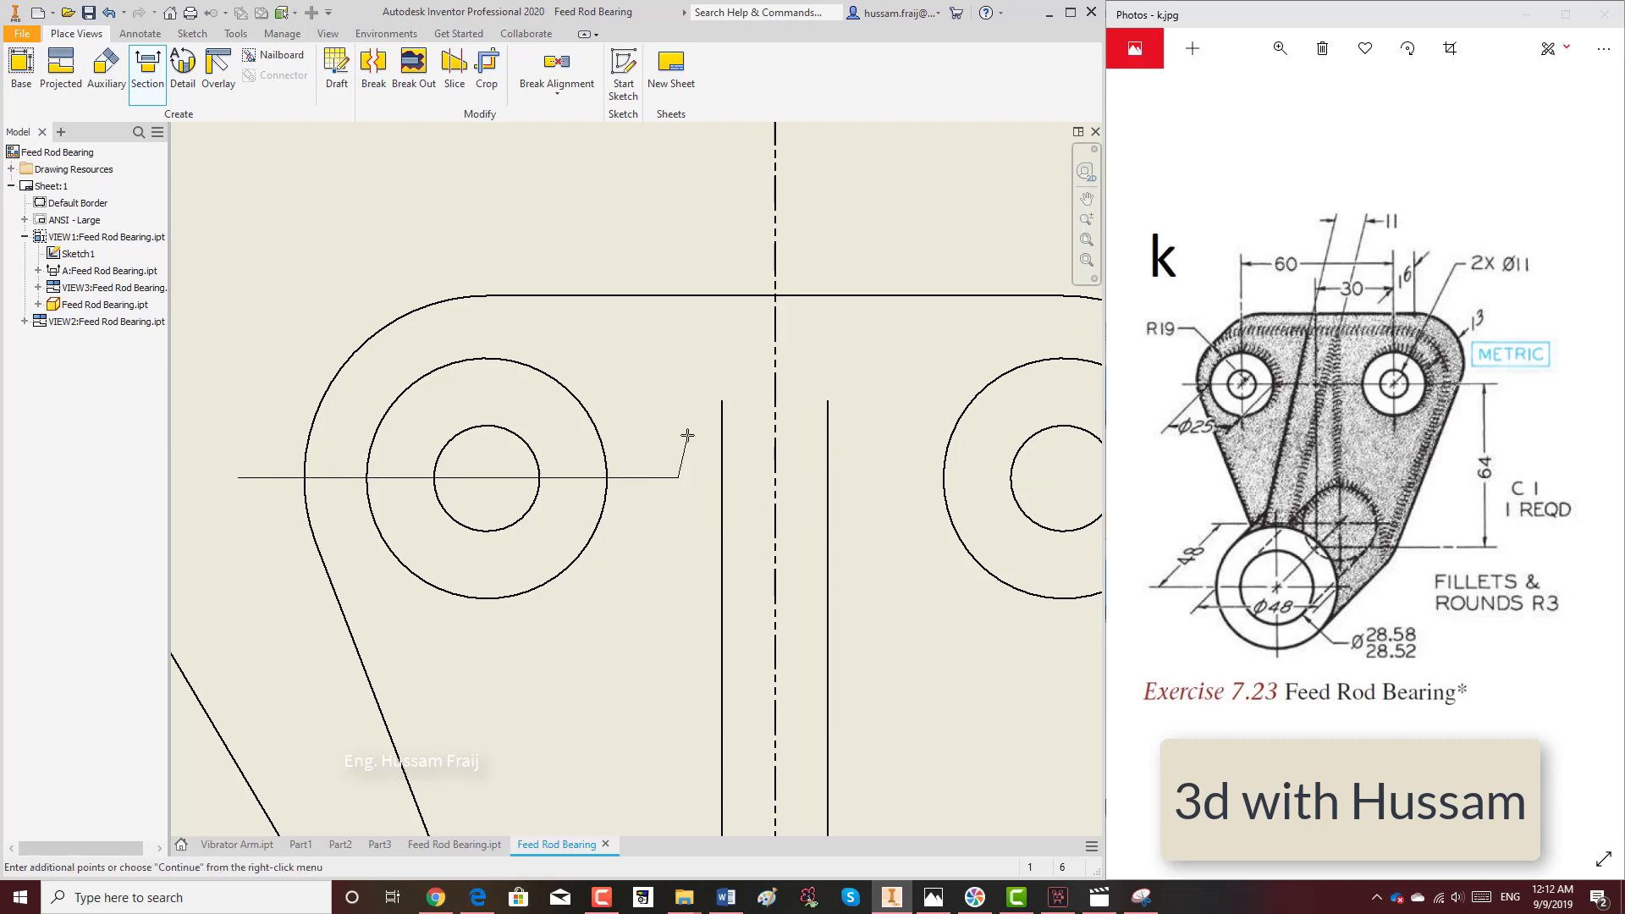
pyautogui.rightClick(686, 436)
pyautogui.click(744, 434)
pyautogui.scroll(-5, 663, 396)
pyautogui.scroll(-3, 663, 396)
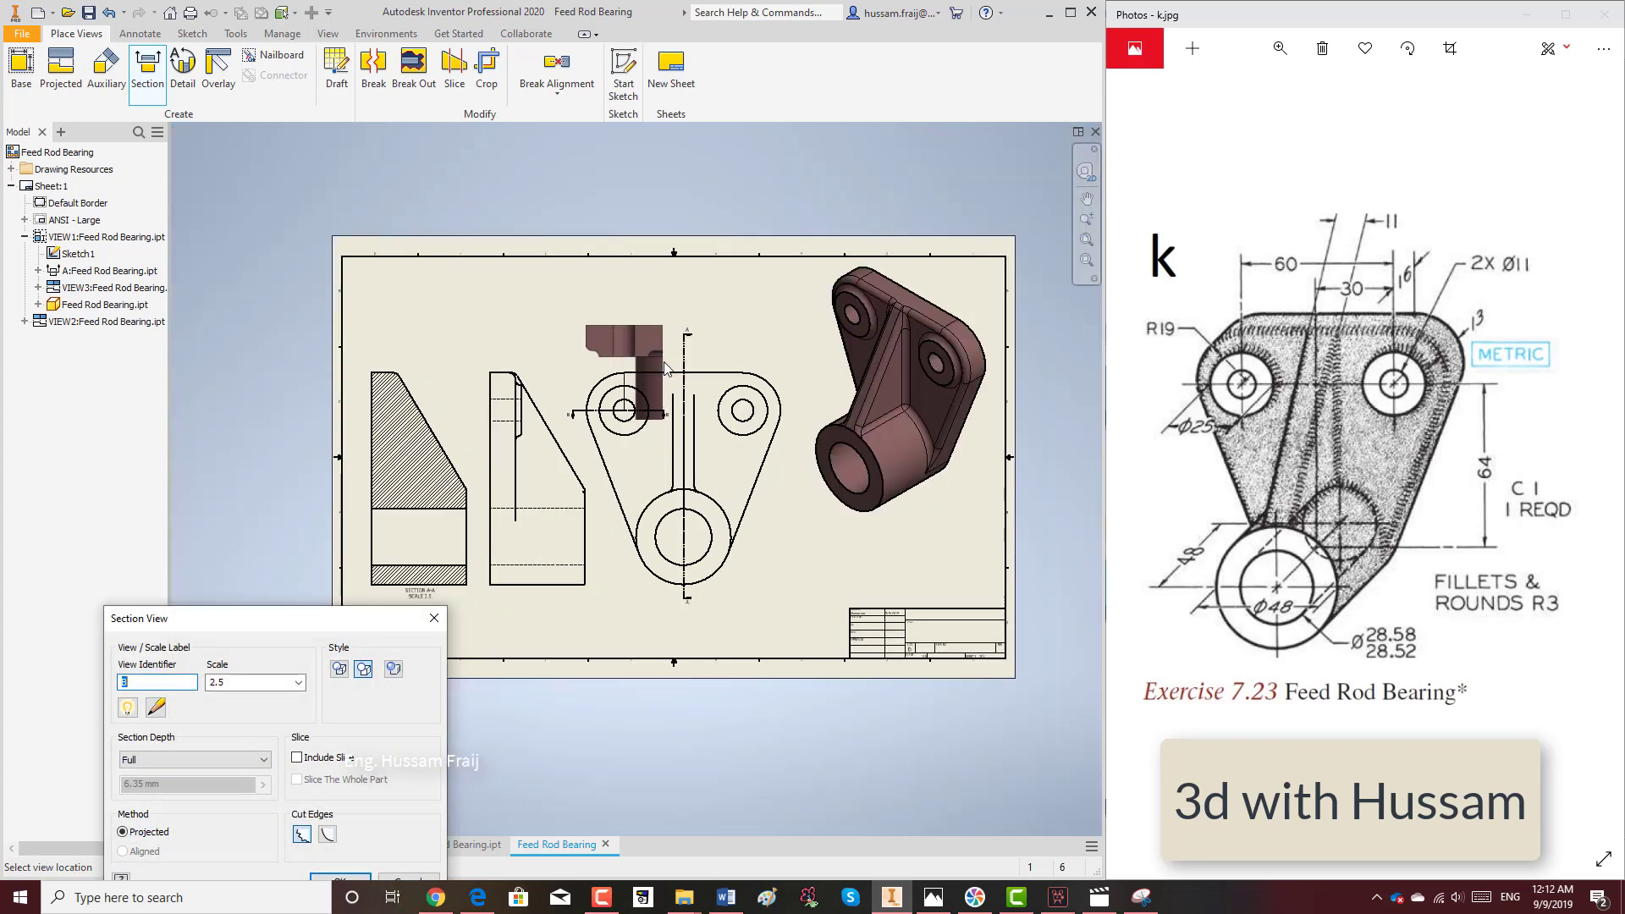
pyautogui.click(690, 340)
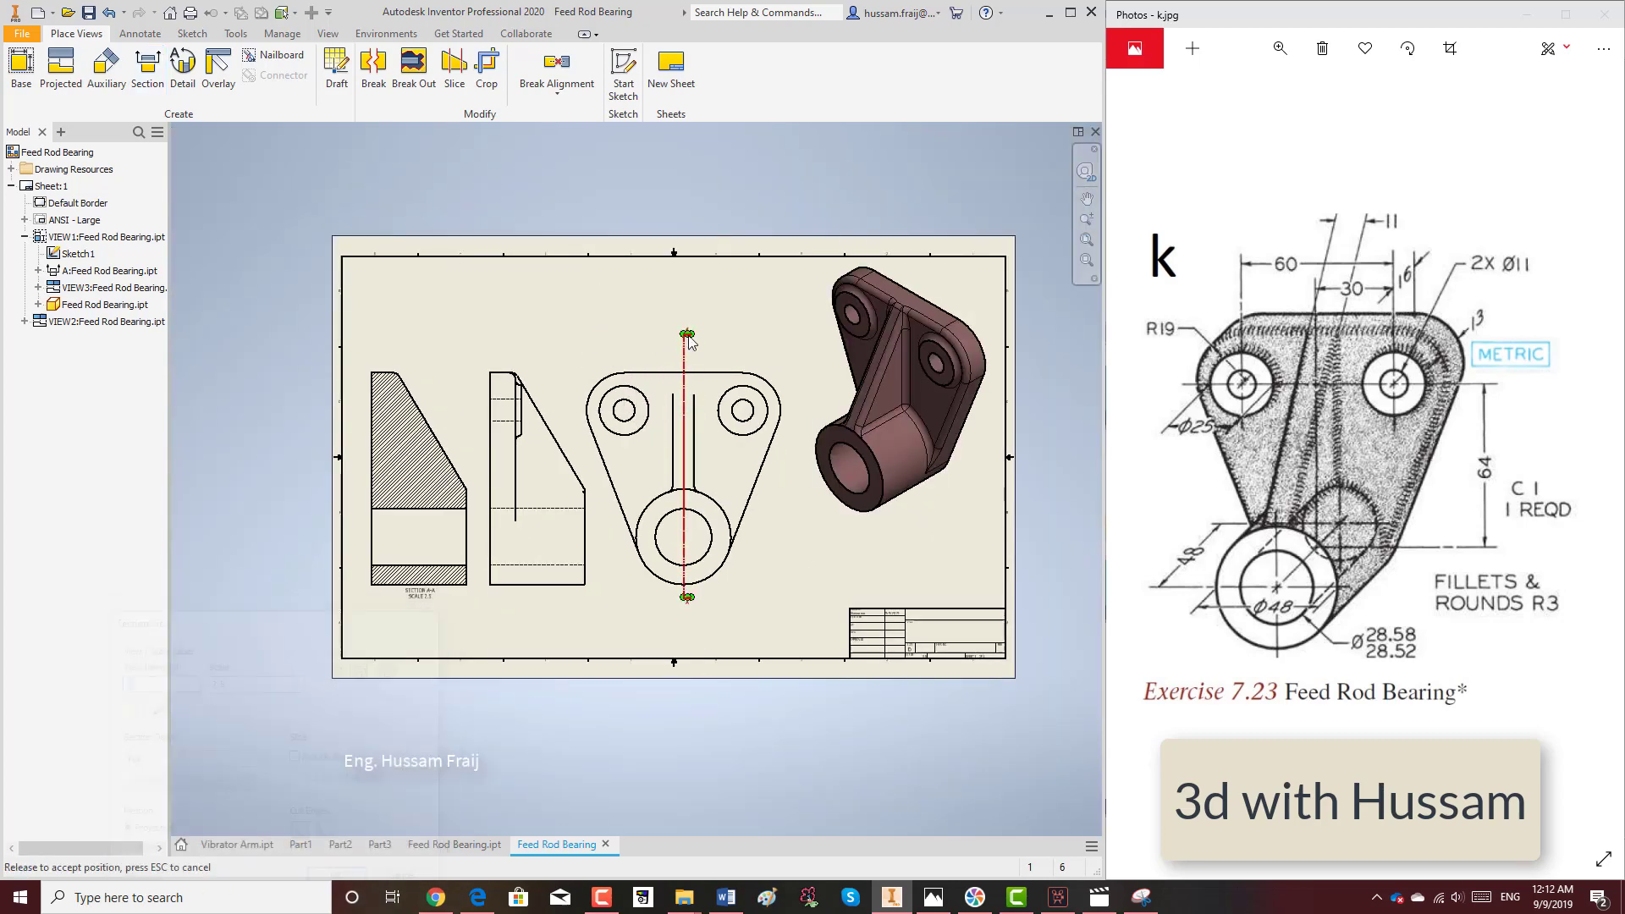
# Draw a vertical section cut line on the top view through the right boss.
pyautogui.click(147, 68)
pyautogui.scroll(7, 575, 346)
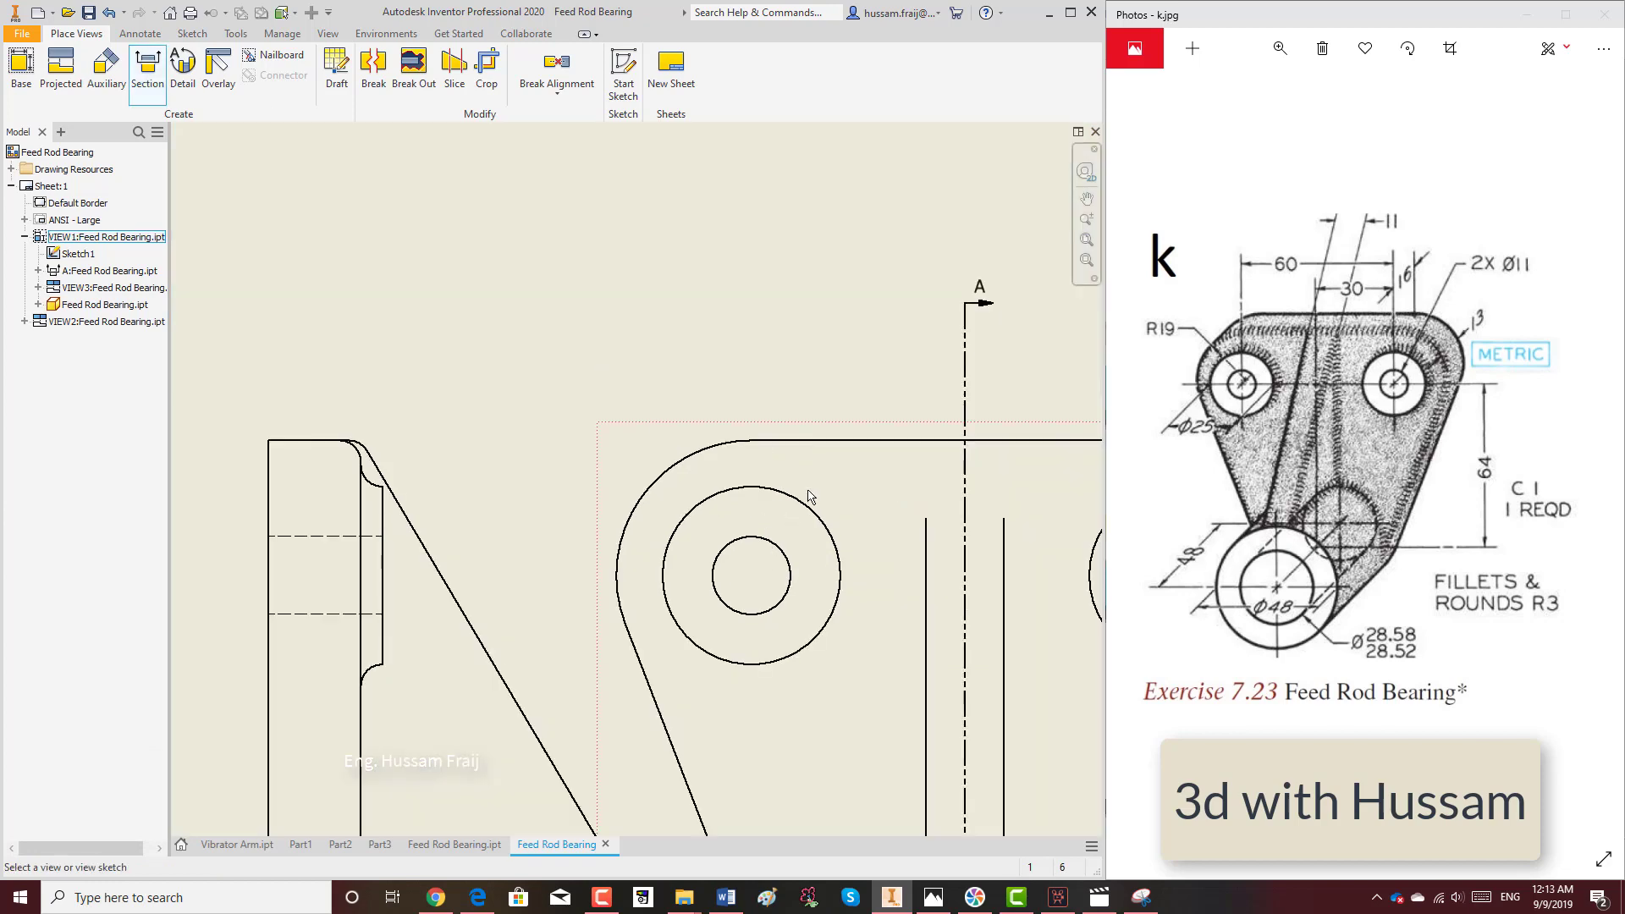
pyautogui.click(752, 576)
pyautogui.scroll(-2, 754, 577)
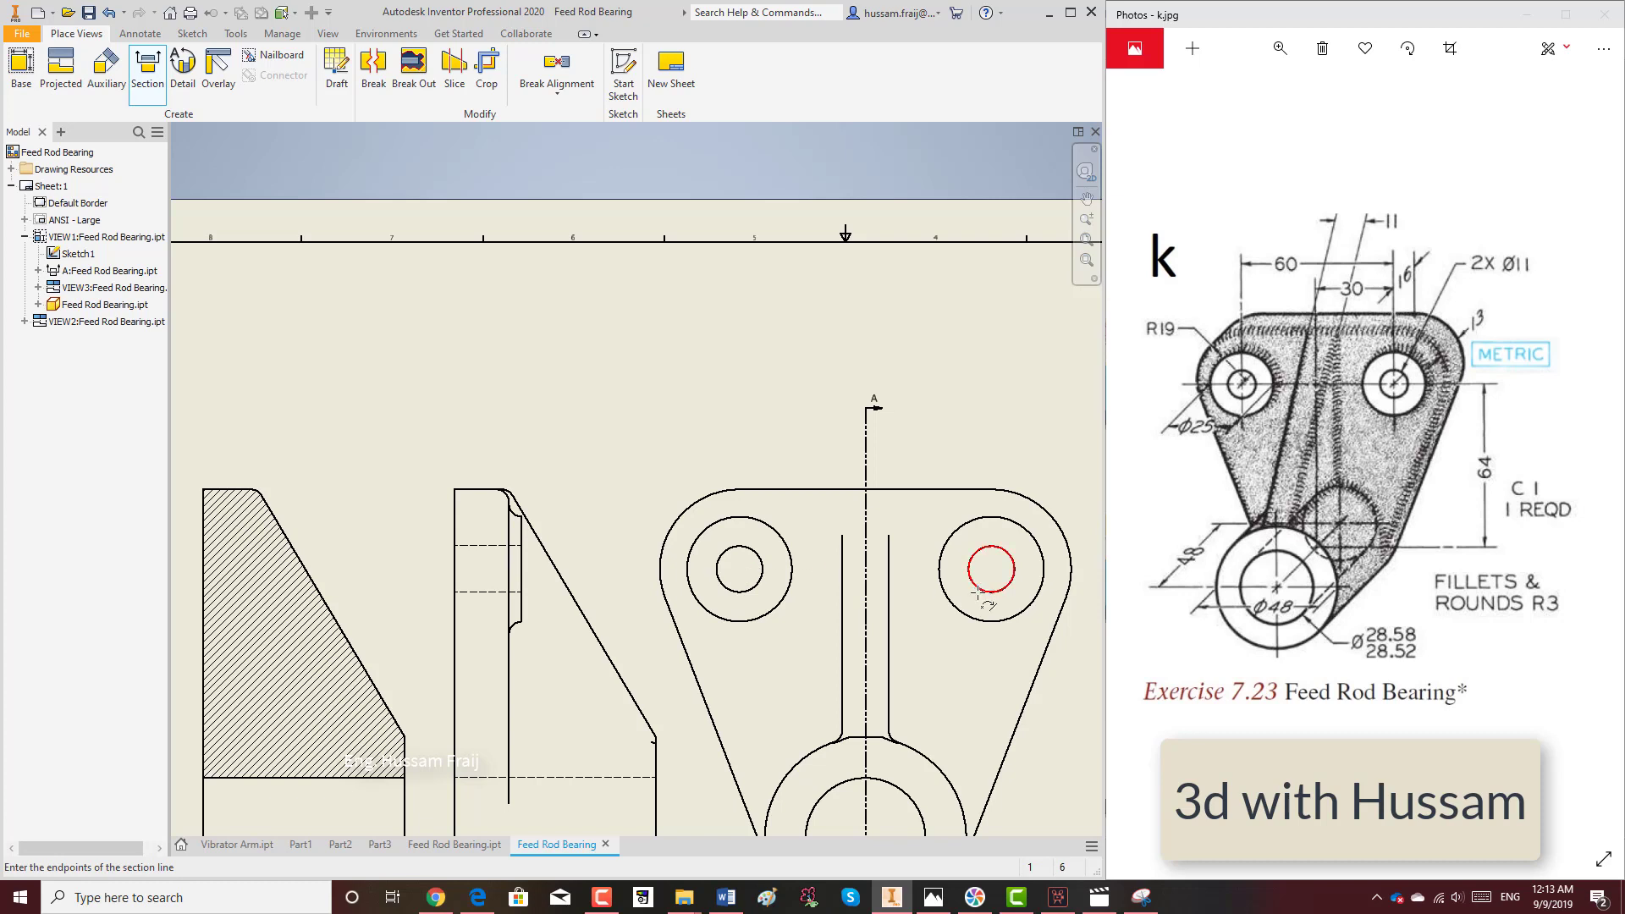
pyautogui.moveTo(982, 597); pyautogui.dragTo(914, 579, button='middle')
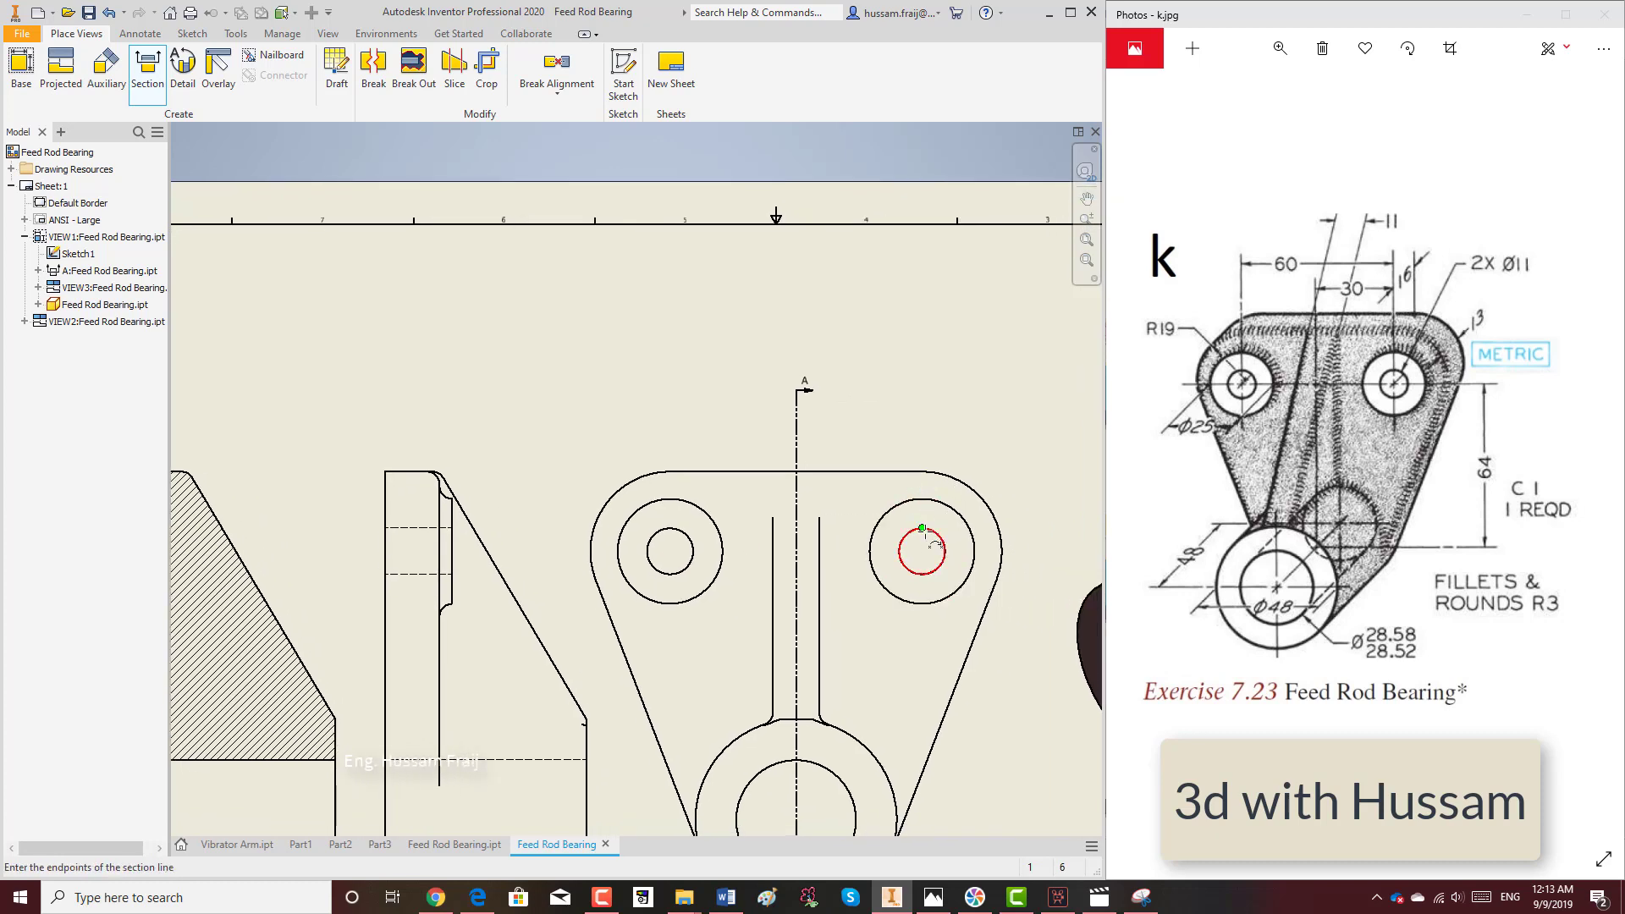
pyautogui.click(922, 450)
pyautogui.click(920, 641)
pyautogui.rightClick(952, 614)
pyautogui.click(998, 617)
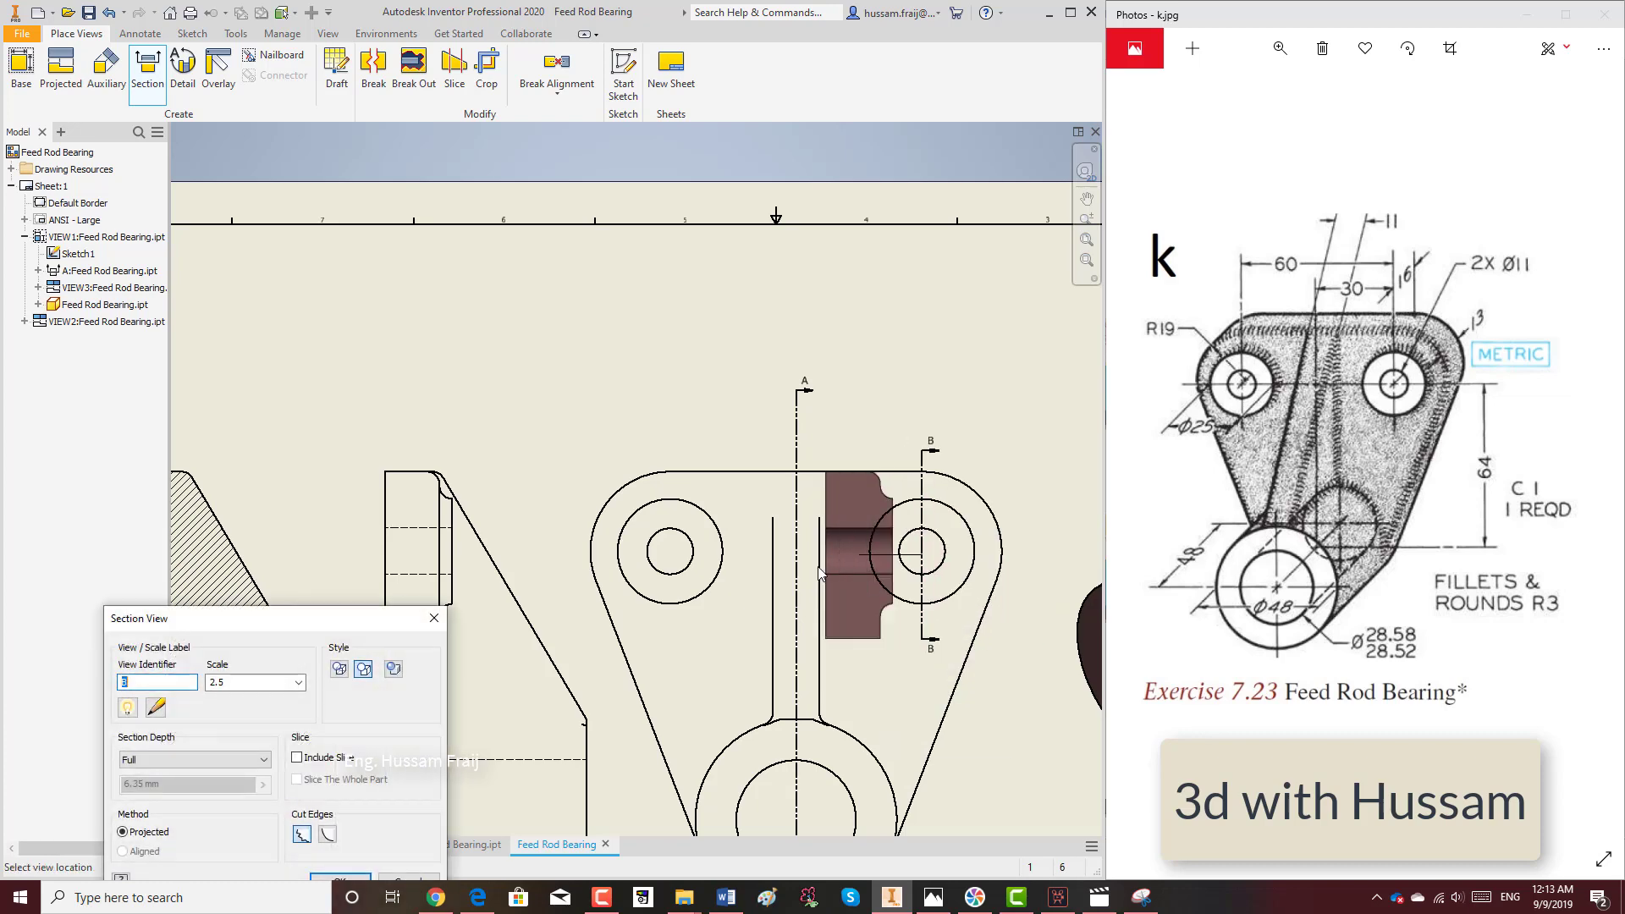
# Place Section B-B at scale 2.5 and move its label above the view.
pyautogui.click(419, 531)
pyautogui.scroll(-2, 575, 459)
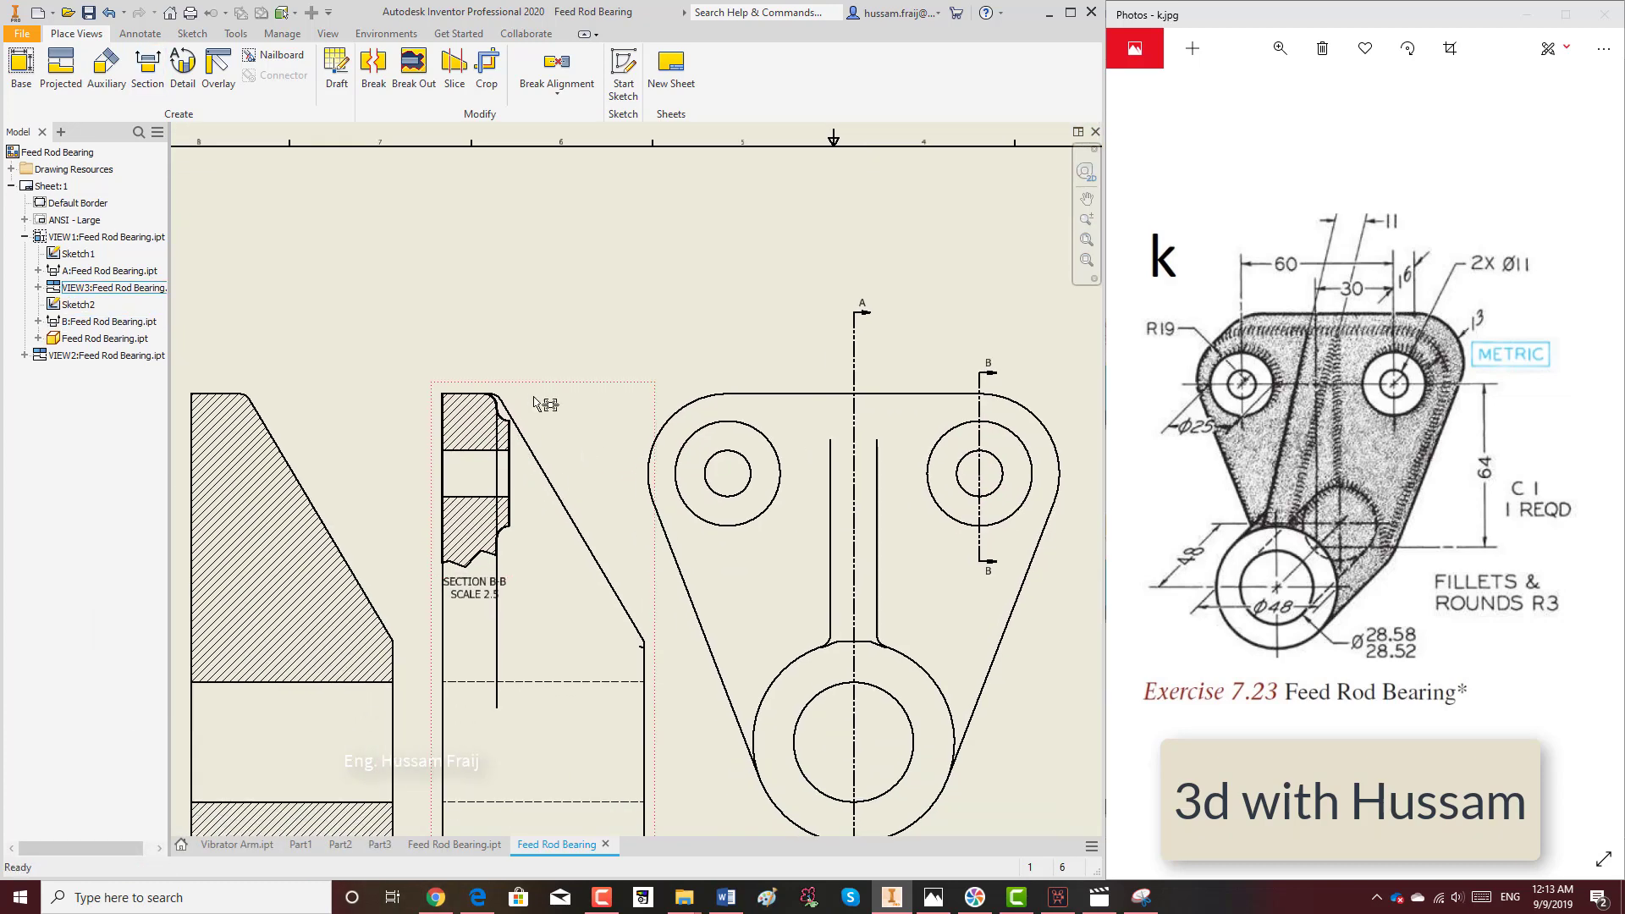
pyautogui.scroll(-2, 536, 461)
pyautogui.moveTo(498, 509); pyautogui.dragTo(482, 358)
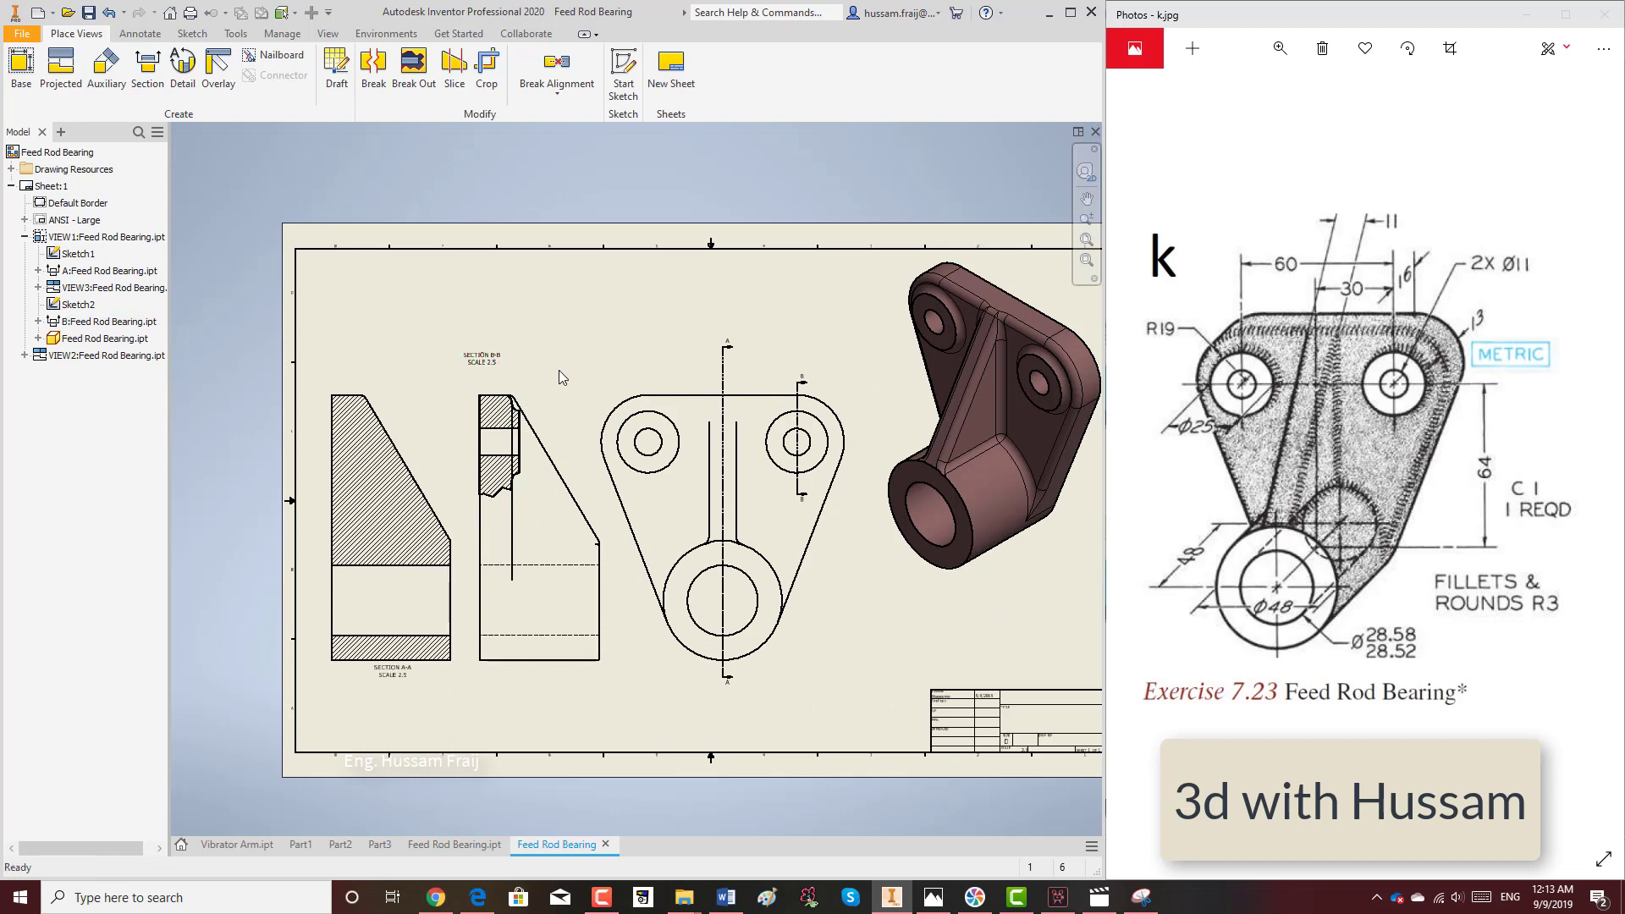
# Shift Section B-B slightly right into alignment, then clear the view selection.
pyautogui.scroll(2, 525, 444)
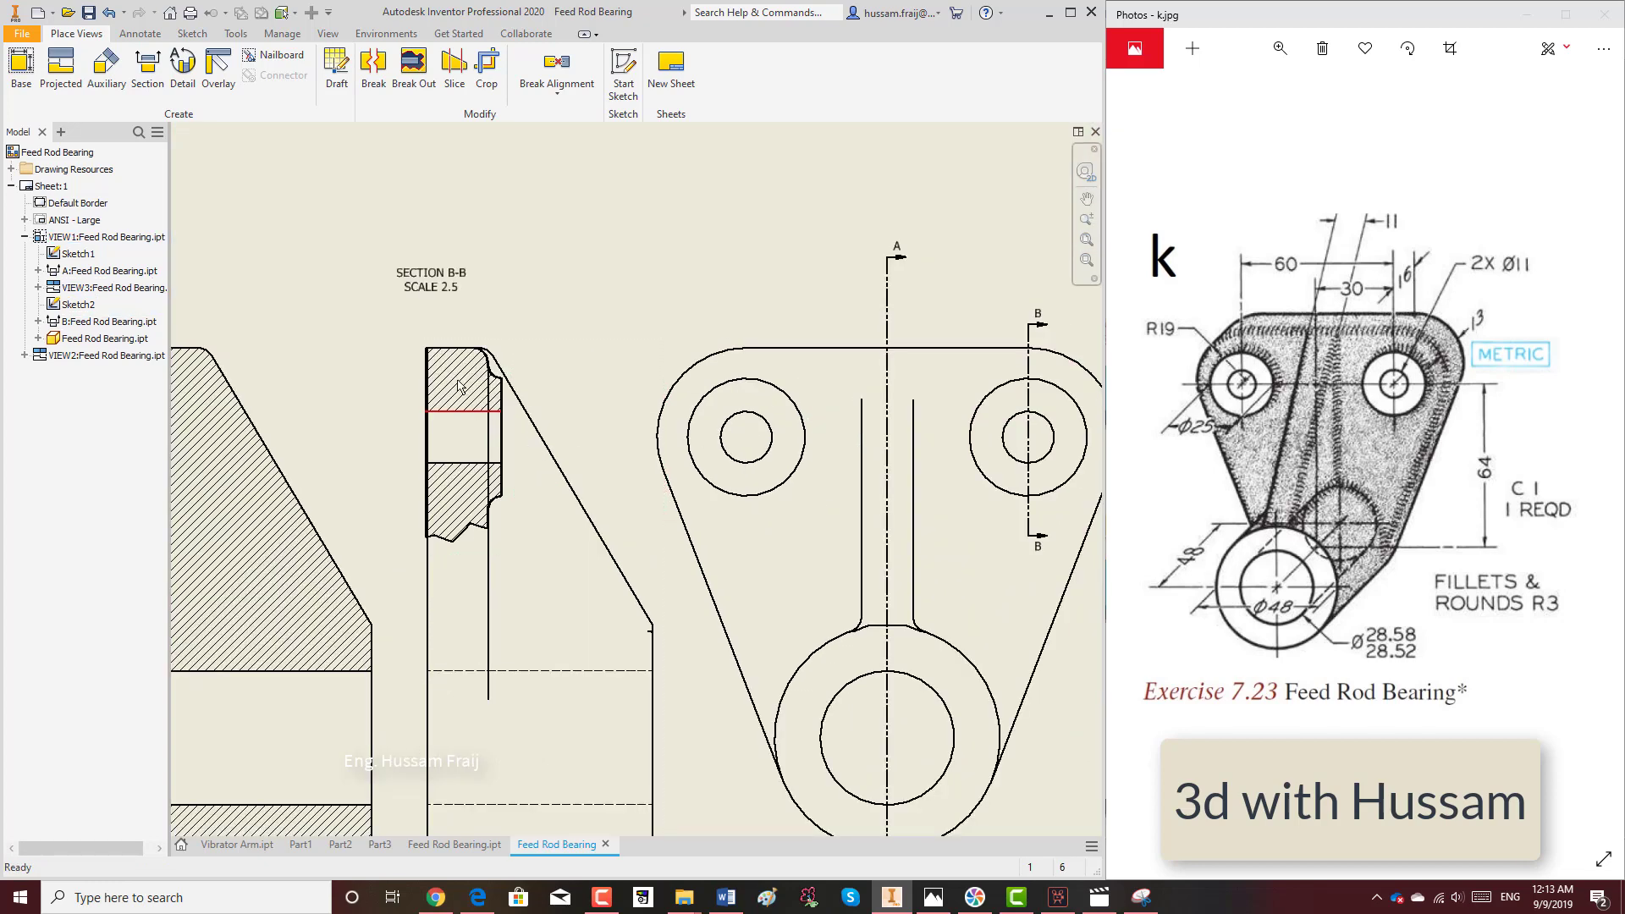
pyautogui.scroll(2, 449, 364)
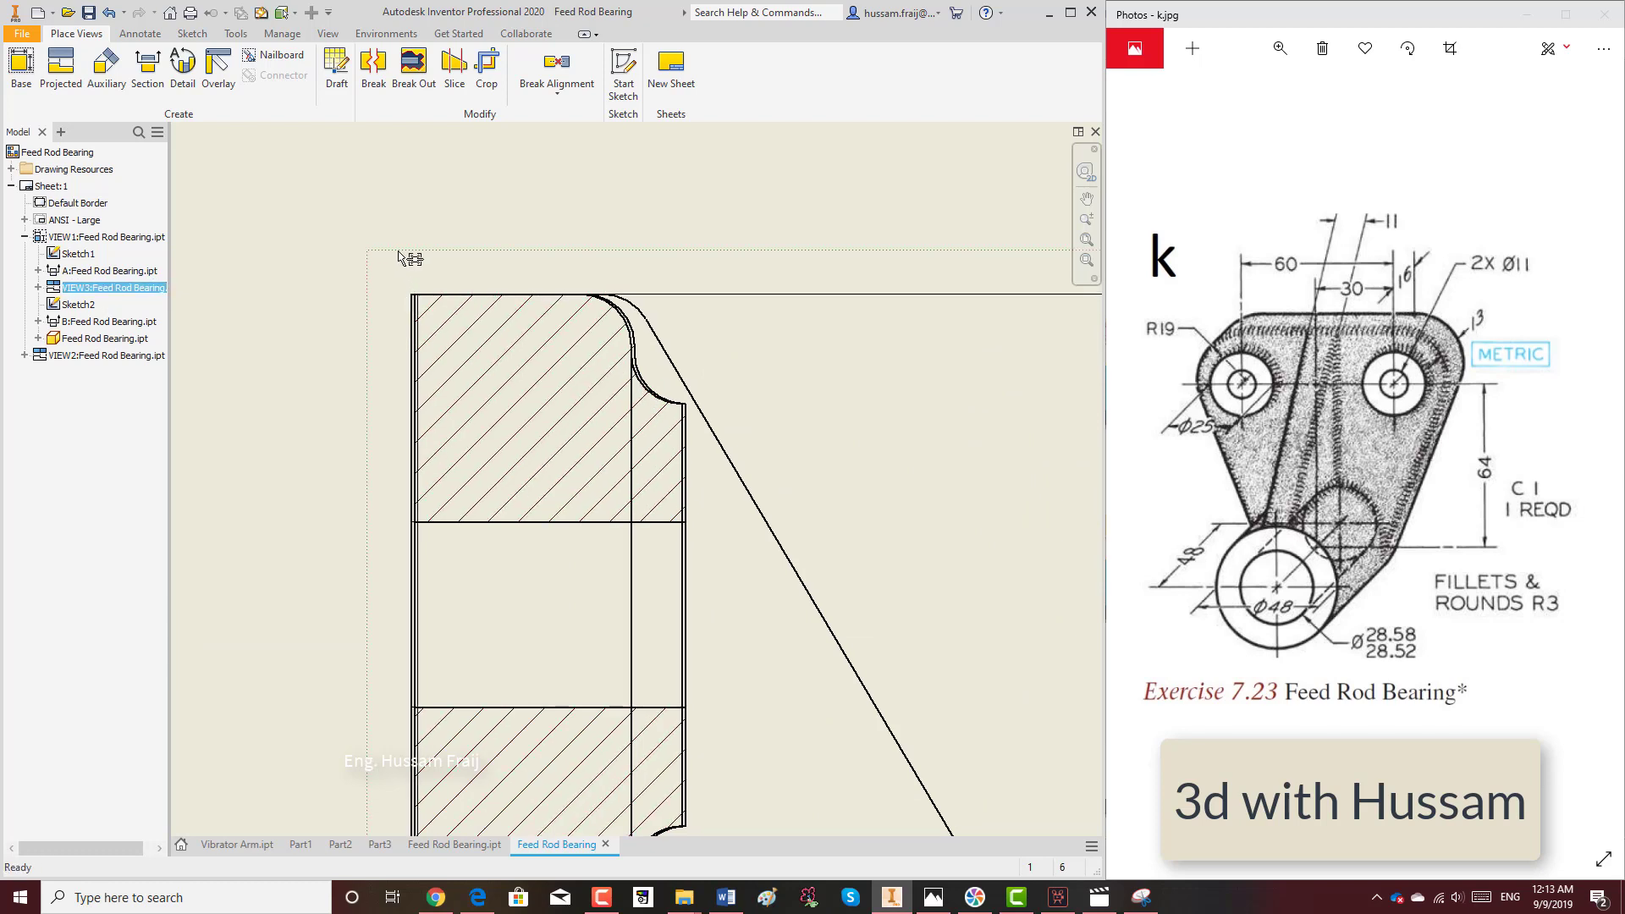
pyautogui.moveTo(400, 256); pyautogui.dragTo(449, 256)
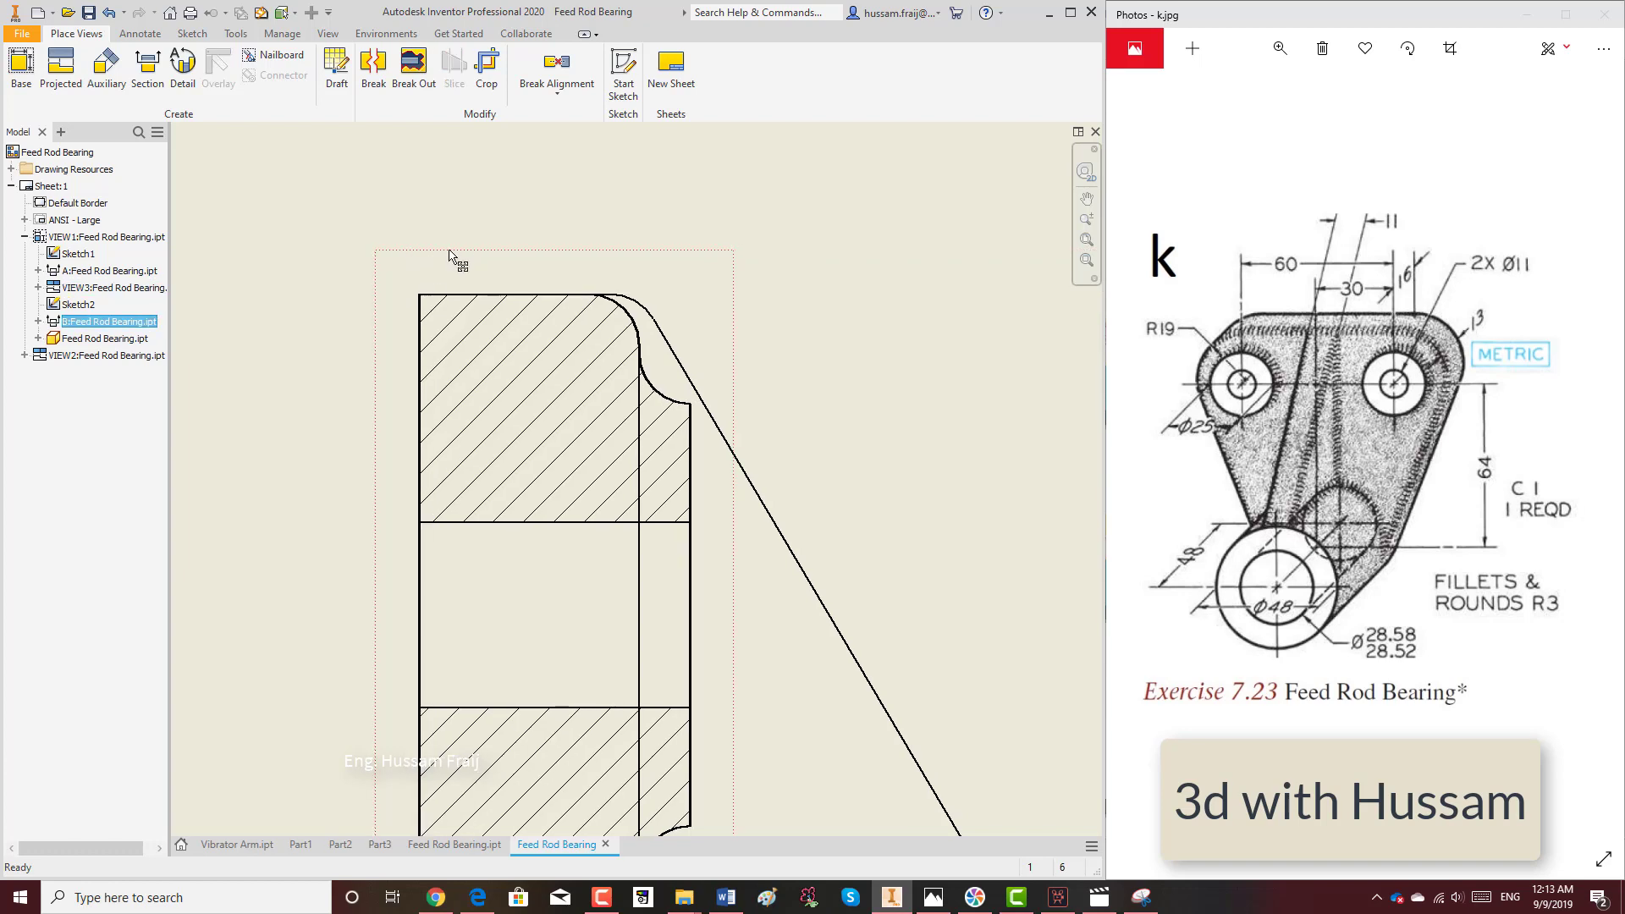
pyautogui.click(449, 258)
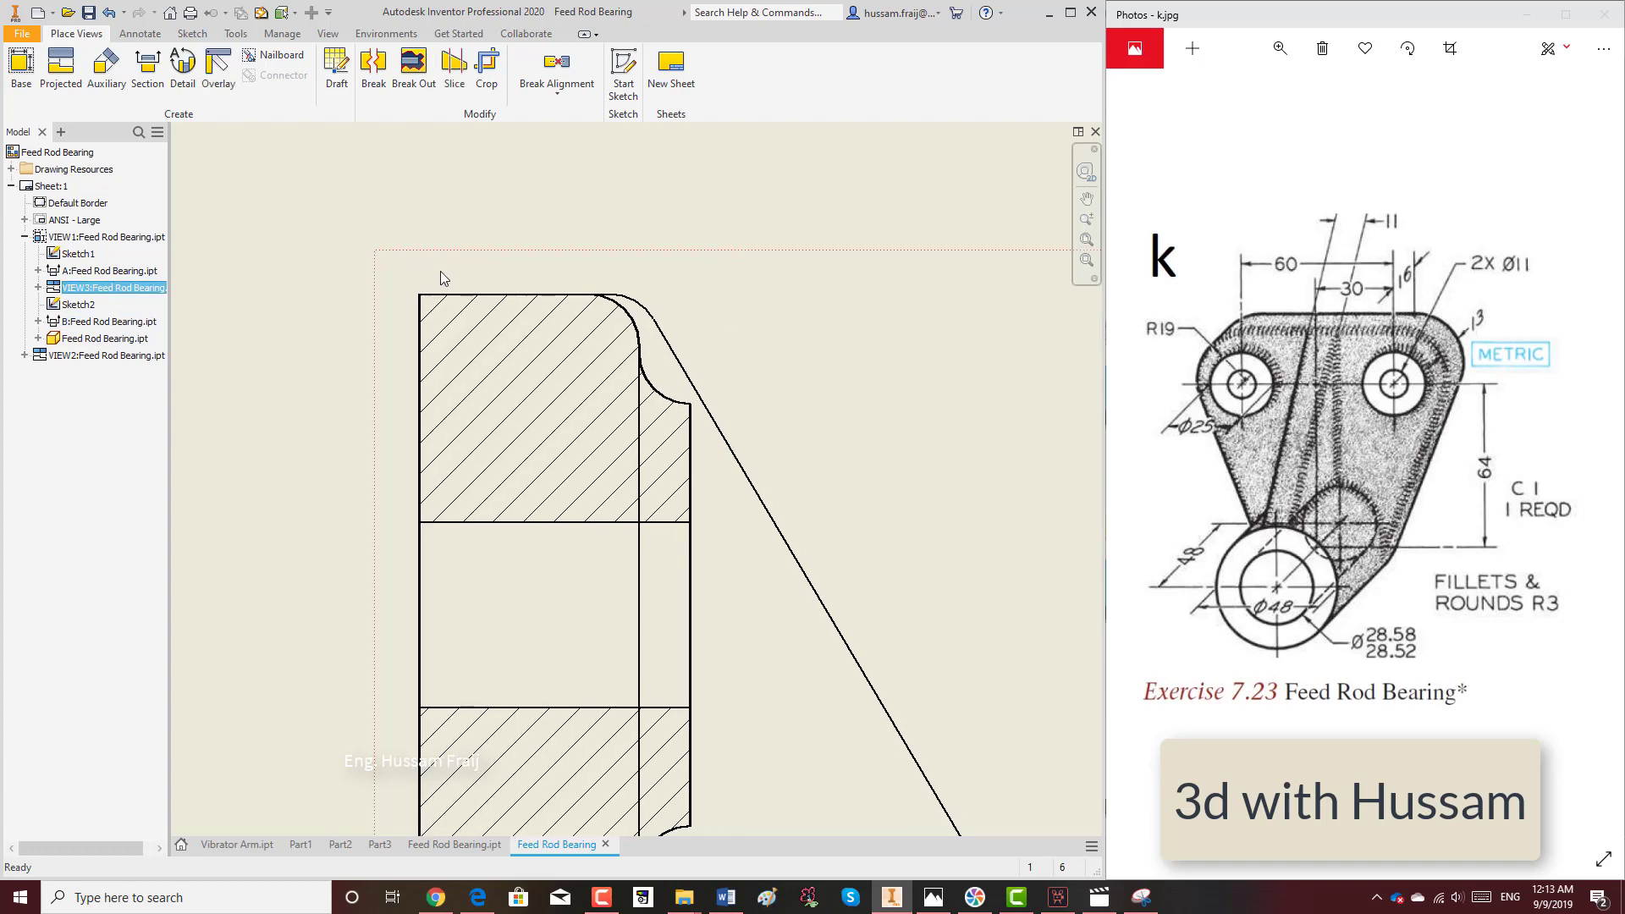
pyautogui.scroll(3, 440, 272)
pyautogui.moveTo(448, 235); pyautogui.dragTo(446, 231)
pyautogui.scroll(-12, 446, 234)
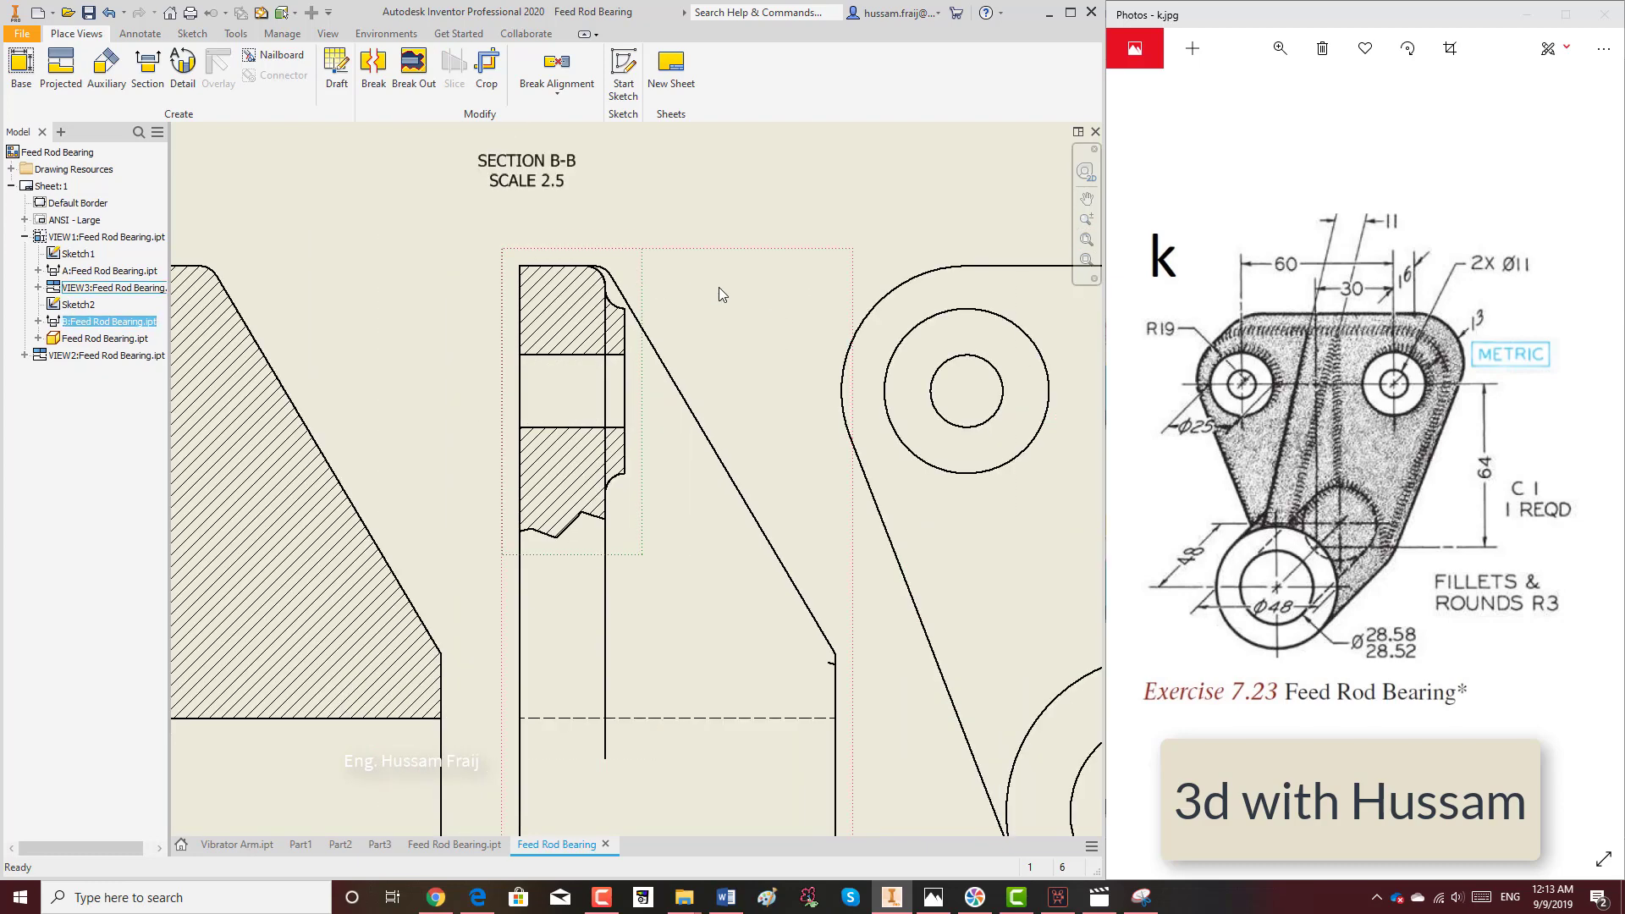
pyautogui.scroll(-2, 501, 430)
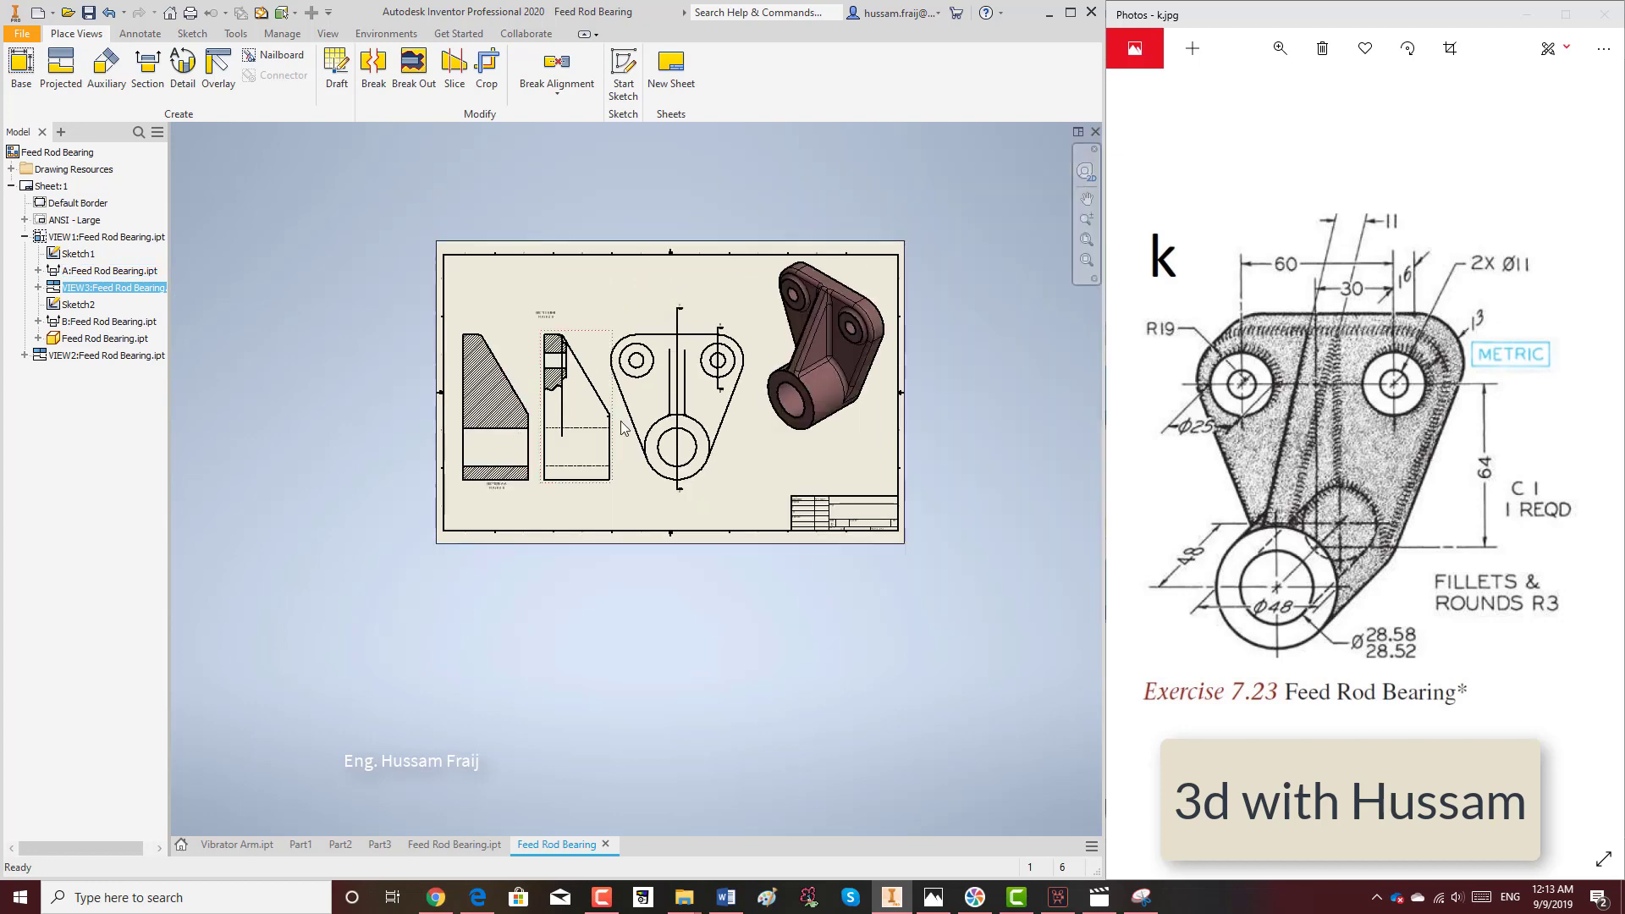
pyautogui.scroll(3, 636, 341)
pyautogui.click(478, 178)
# Add bisector centerlines to the side view's hidden lines and Section B-B's hole.
pyautogui.click(140, 33)
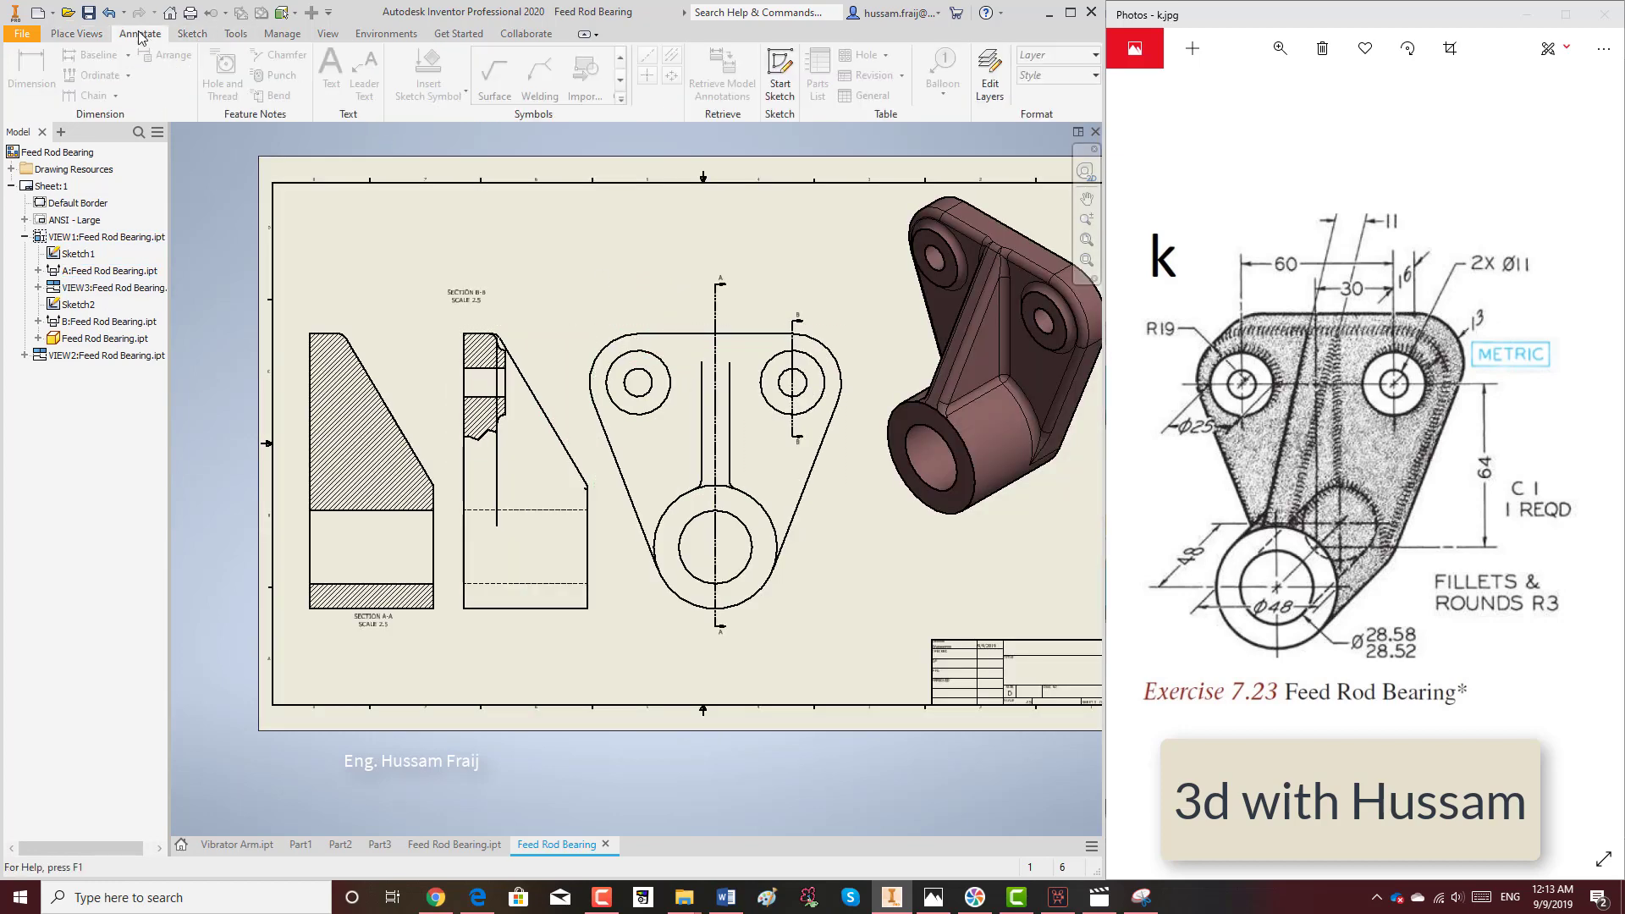
pyautogui.click(668, 58)
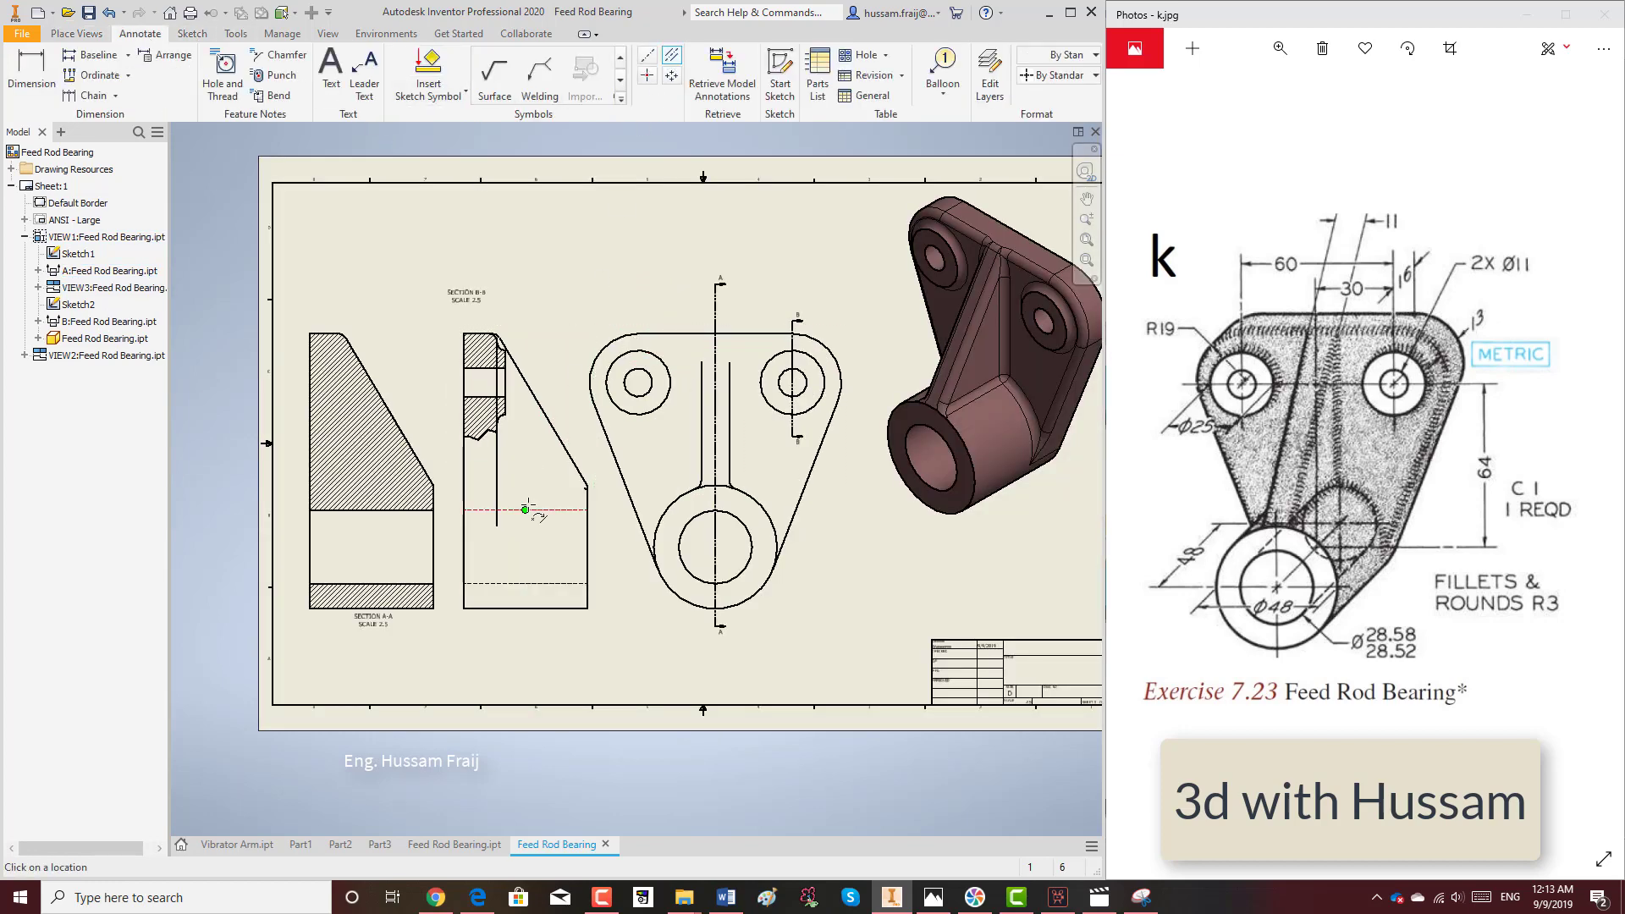
pyautogui.click(534, 582)
pyautogui.scroll(5, 488, 383)
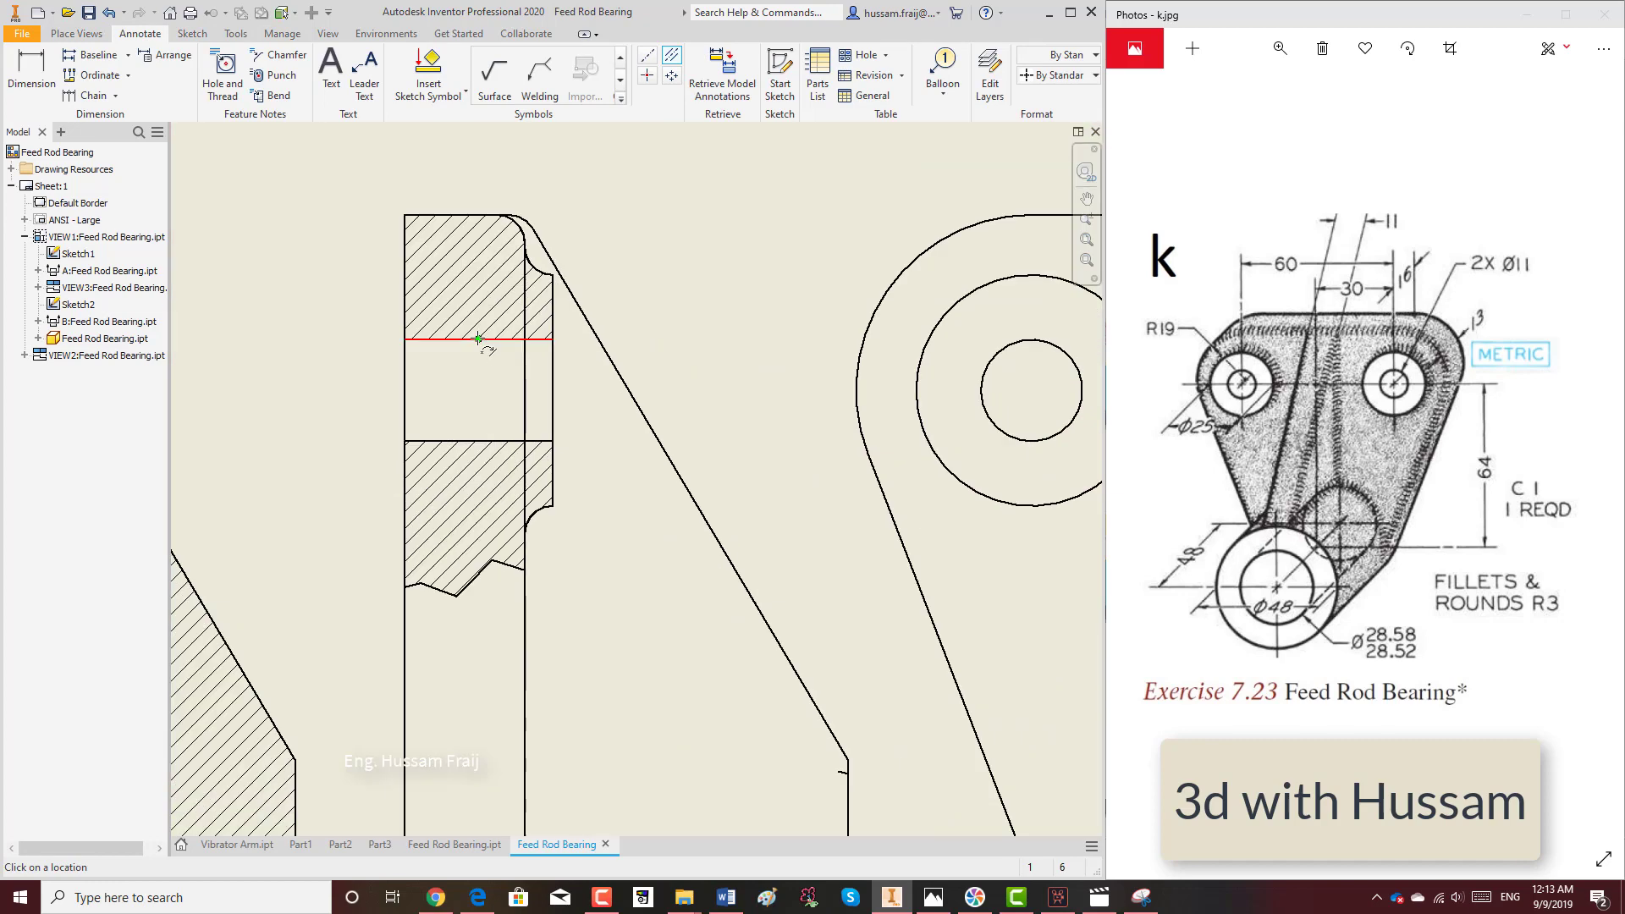
pyautogui.click(478, 442)
pyautogui.scroll(-5, 457, 408)
# Add center marks to the upper-left and upper-right holes, then start another section cut.
pyautogui.click(647, 74)
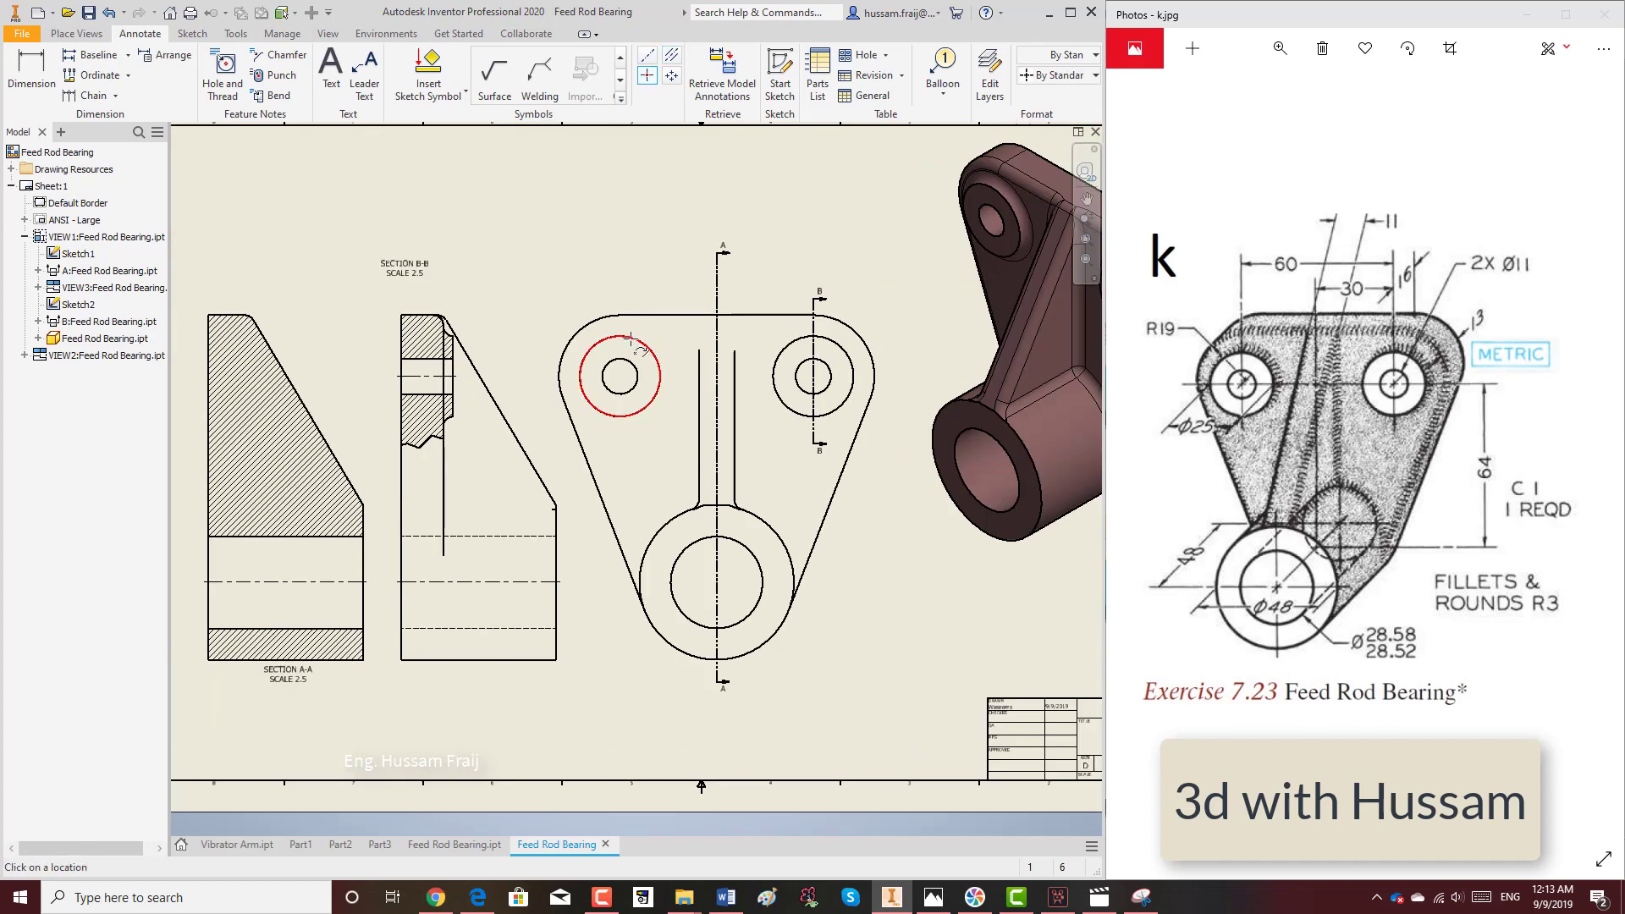
pyautogui.click(629, 340)
pyautogui.click(777, 410)
pyautogui.scroll(10, 715, 407)
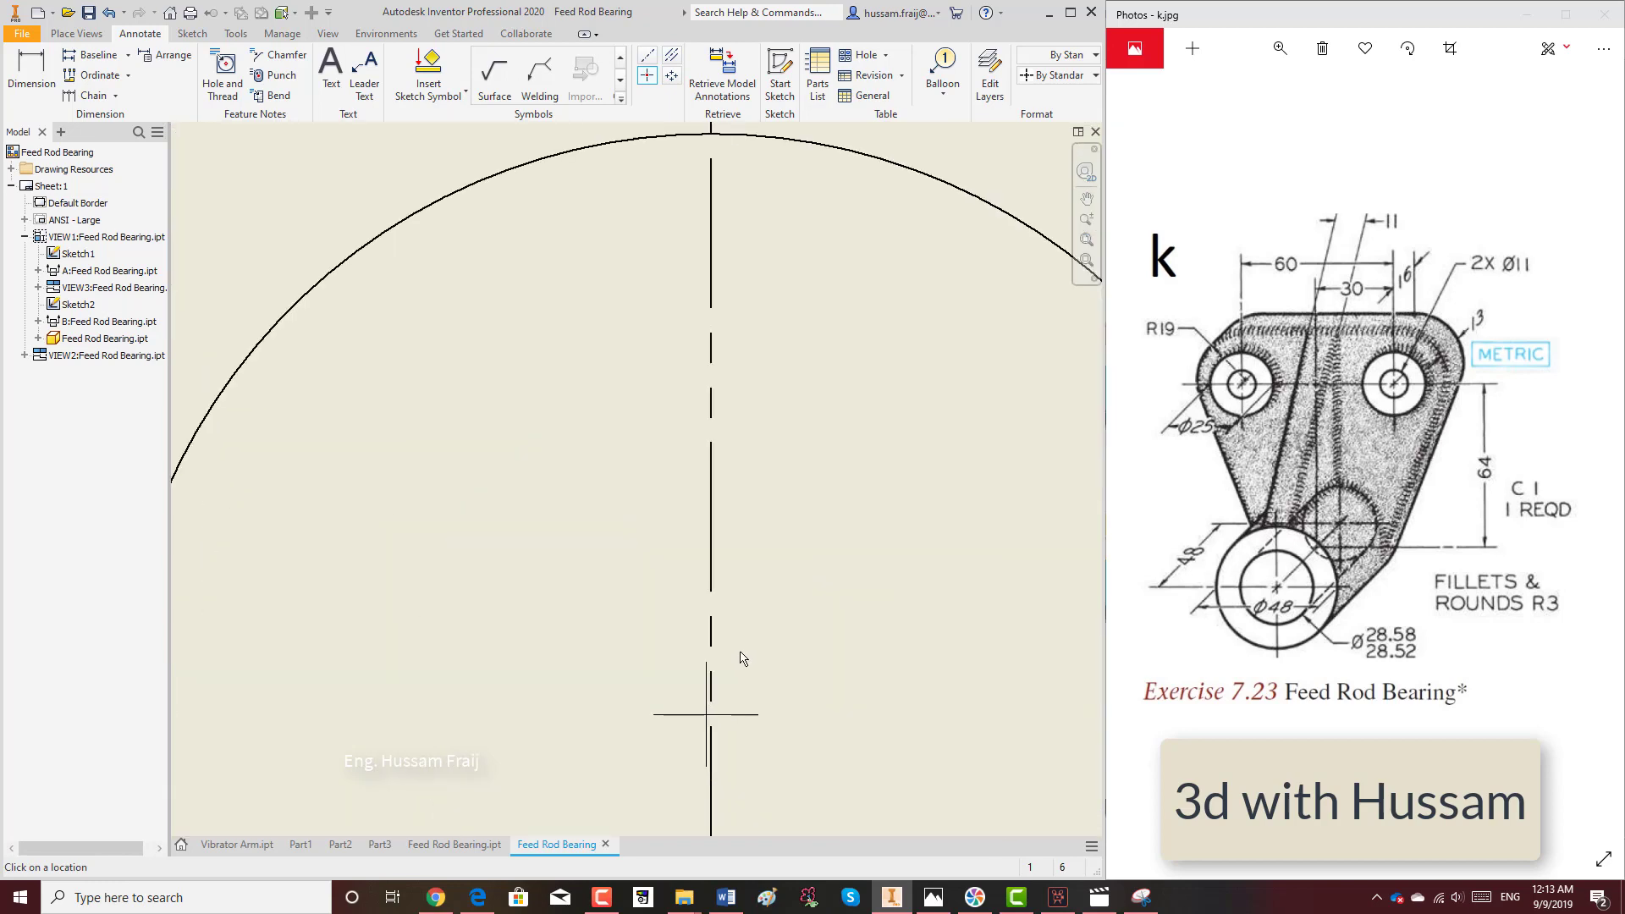
pyautogui.scroll(-10, 709, 587)
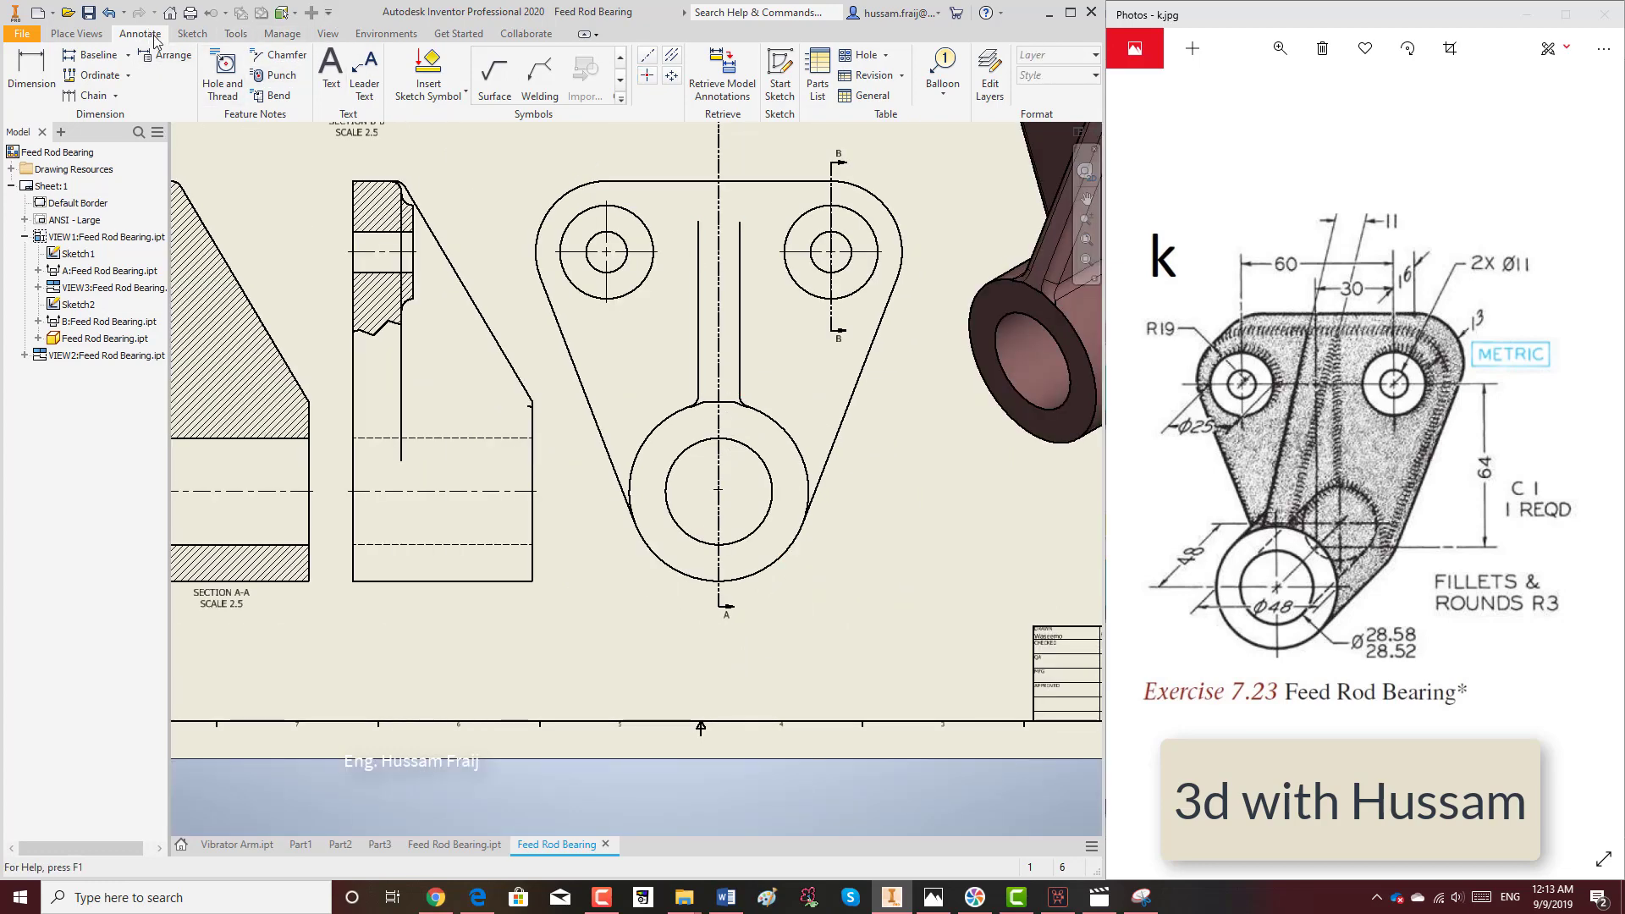
pyautogui.click(84, 33)
pyautogui.click(148, 66)
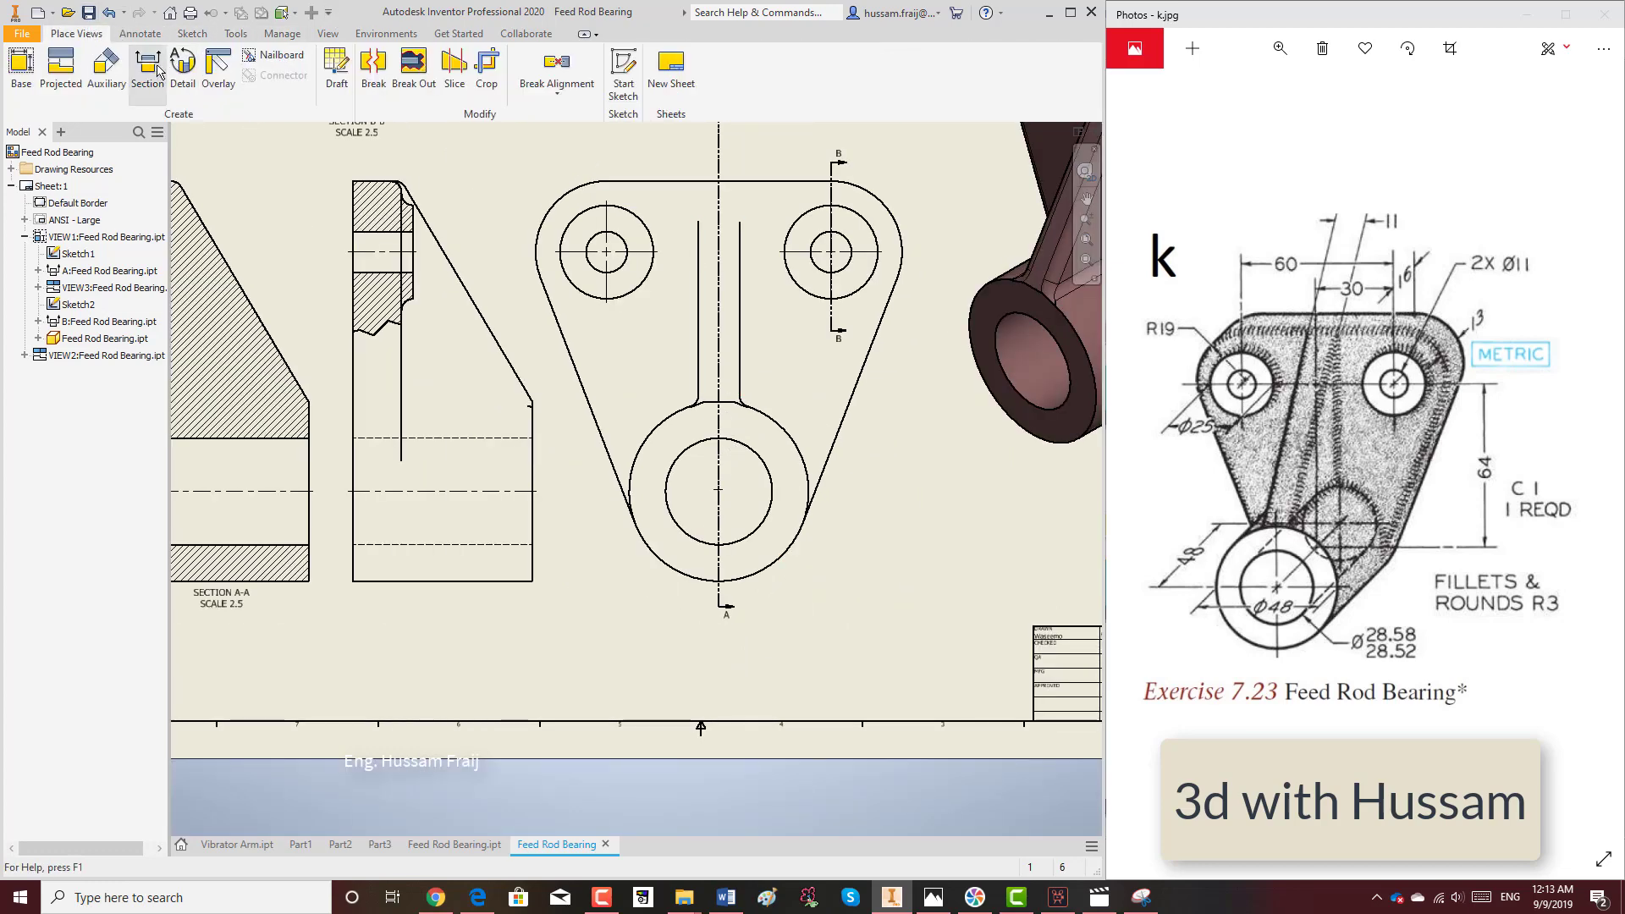
# Pick the top view, cancel the section command, and review Section B-B beside A-A.
pyautogui.scroll(5, 745, 501)
pyautogui.click(749, 503)
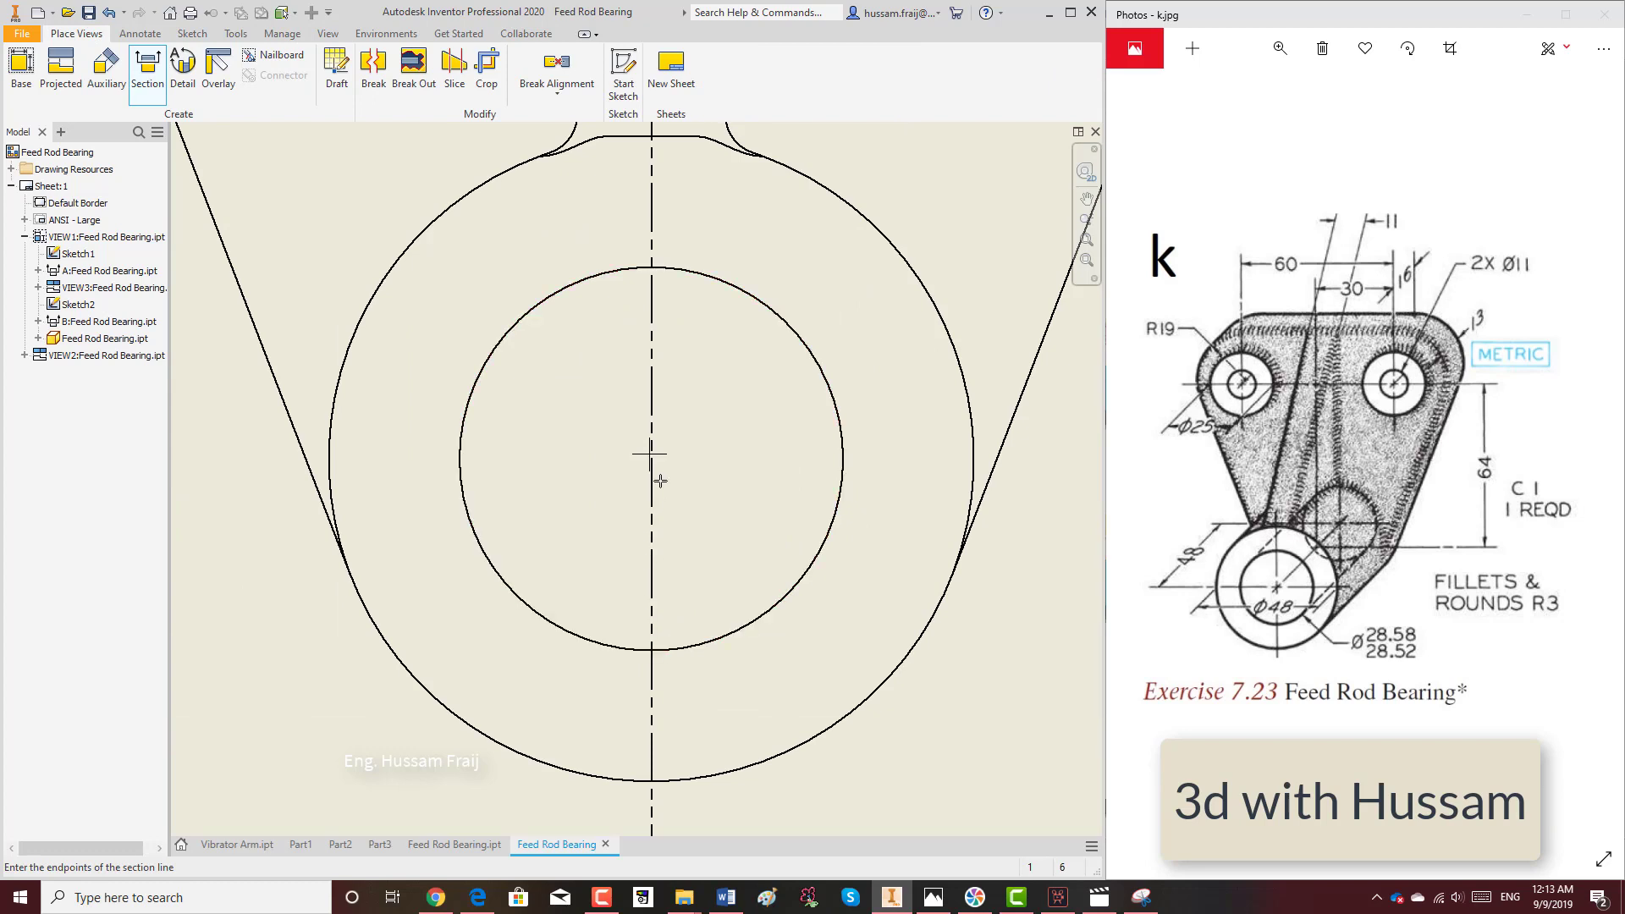
pyautogui.scroll(4, 651, 453)
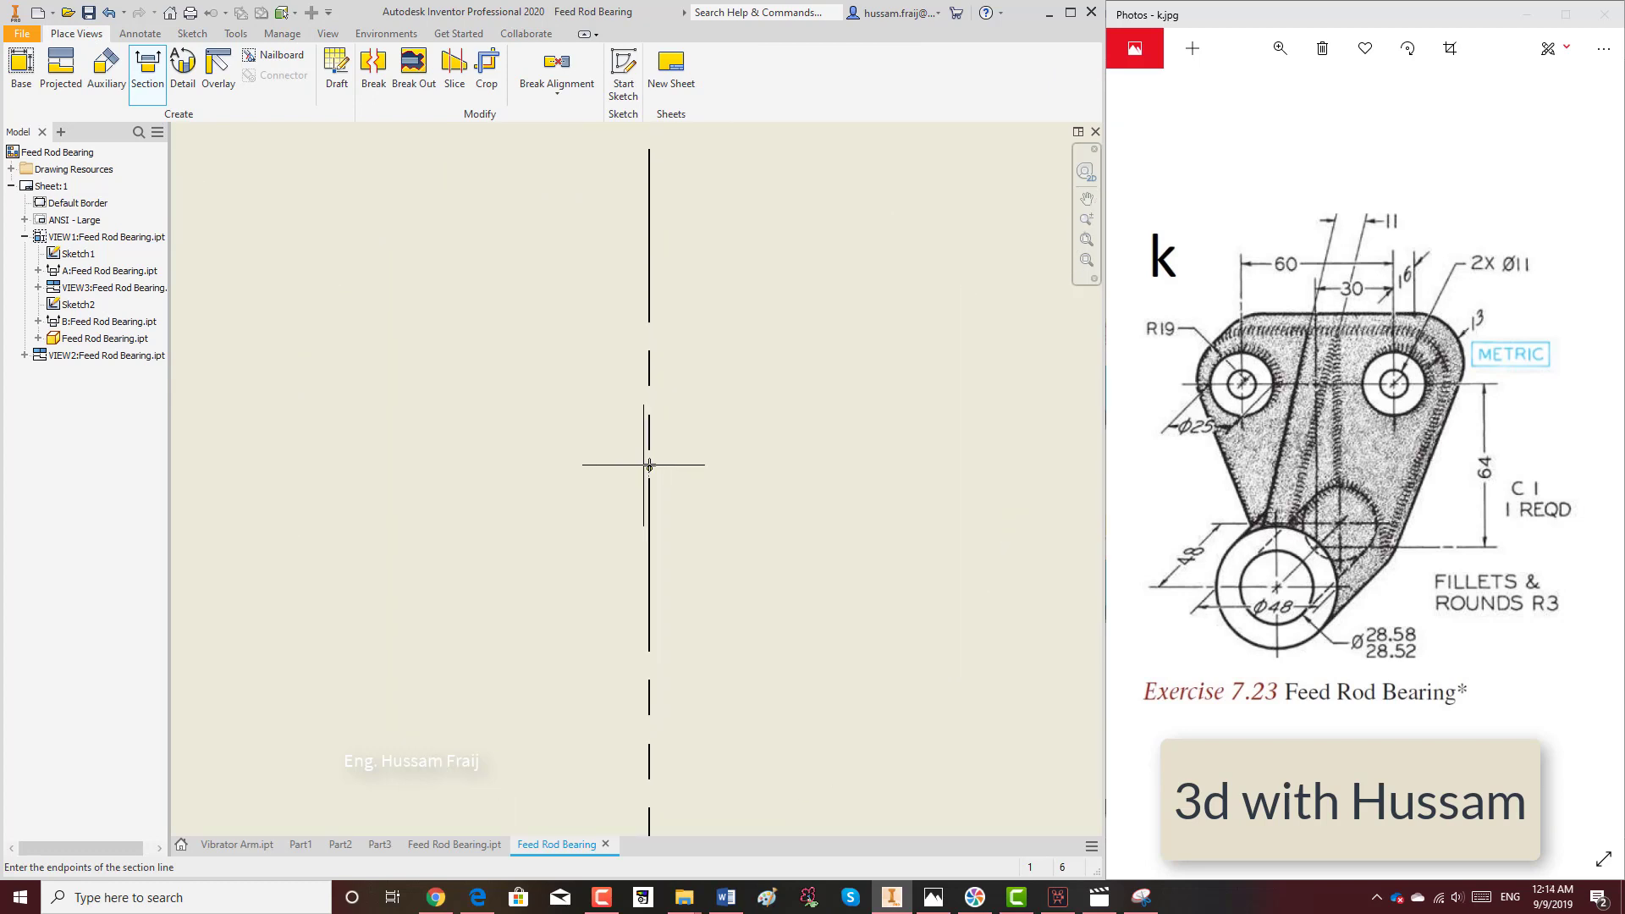
pyautogui.scroll(-3, 640, 471)
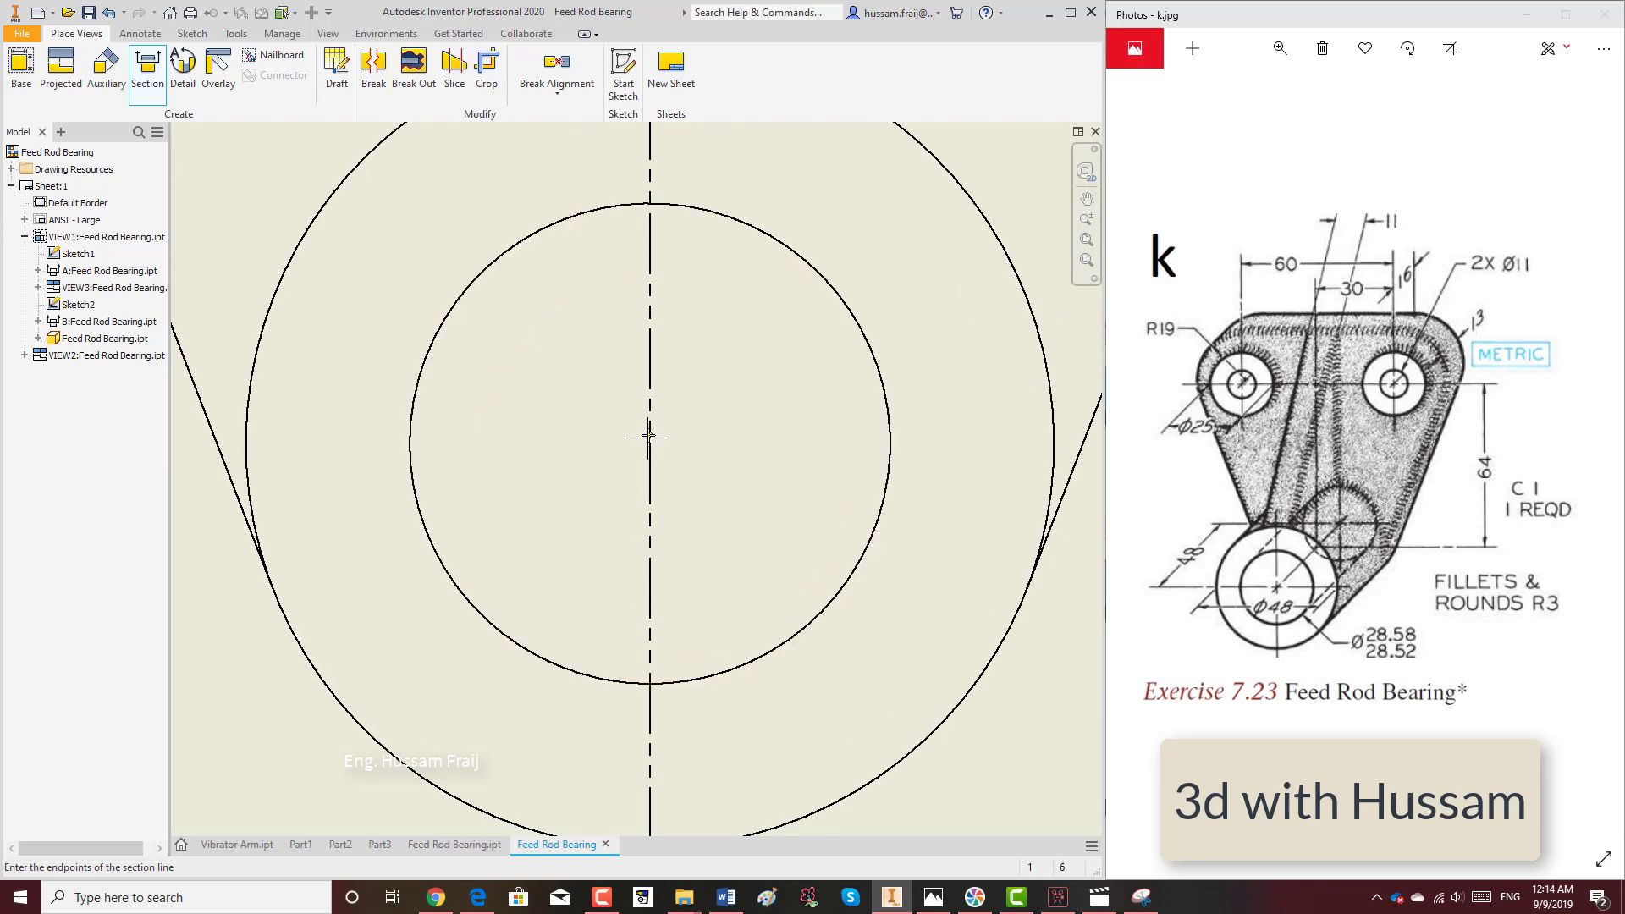
pyautogui.scroll(-4, 649, 438)
pyautogui.scroll(-4, 678, 247)
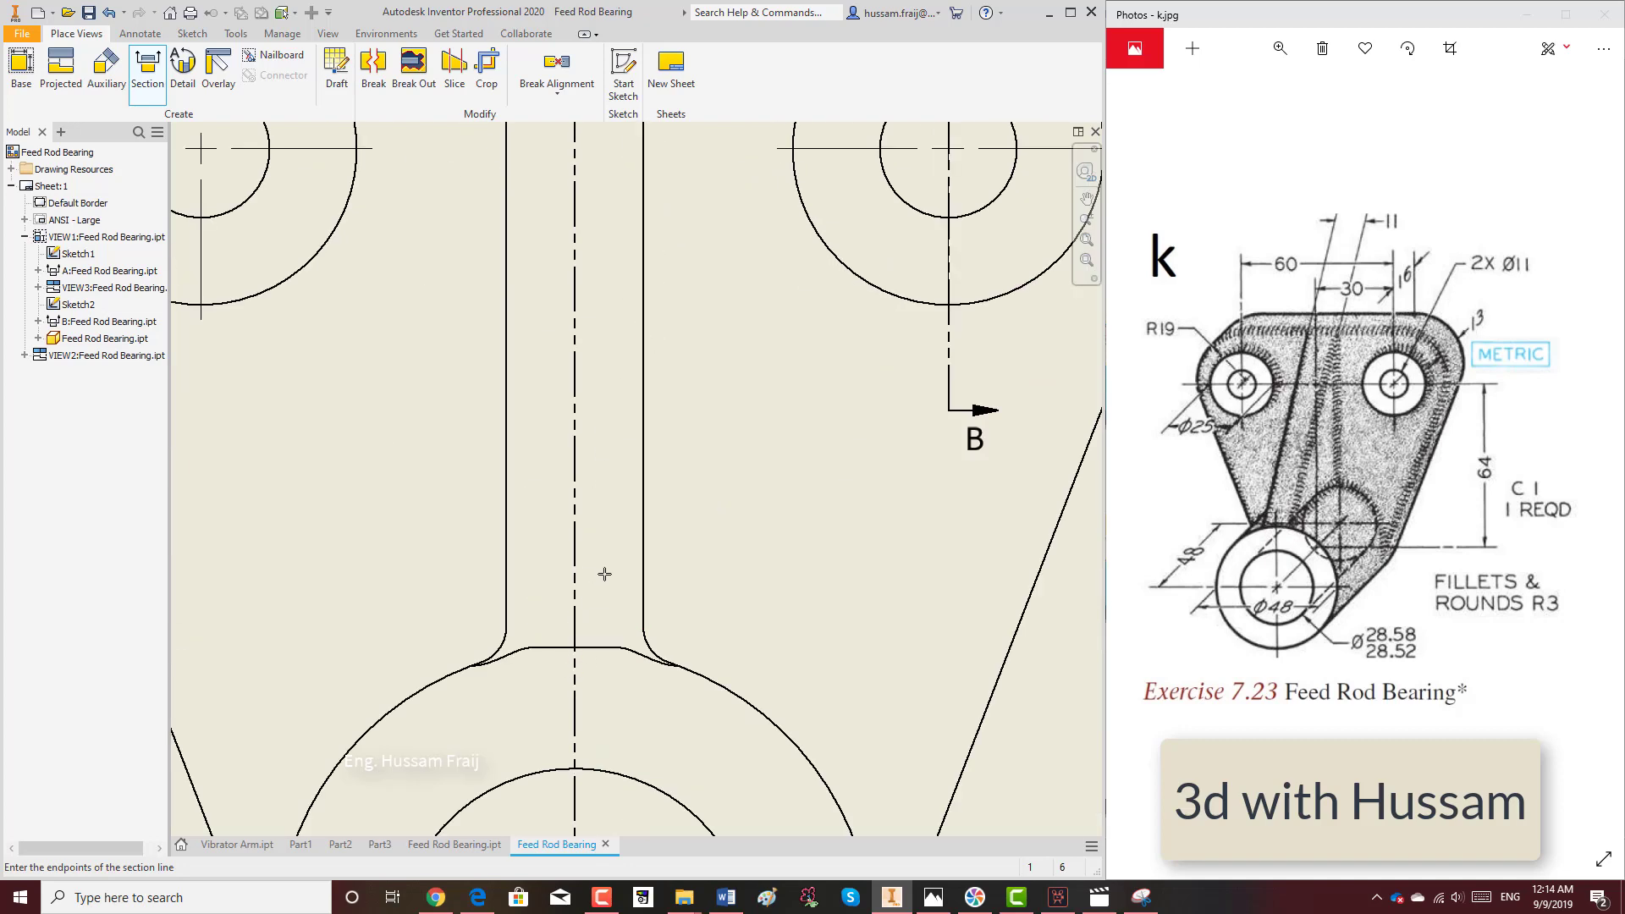
pyautogui.scroll(4, 605, 574)
pyautogui.press('Escape')
pyautogui.scroll(-4, 609, 645)
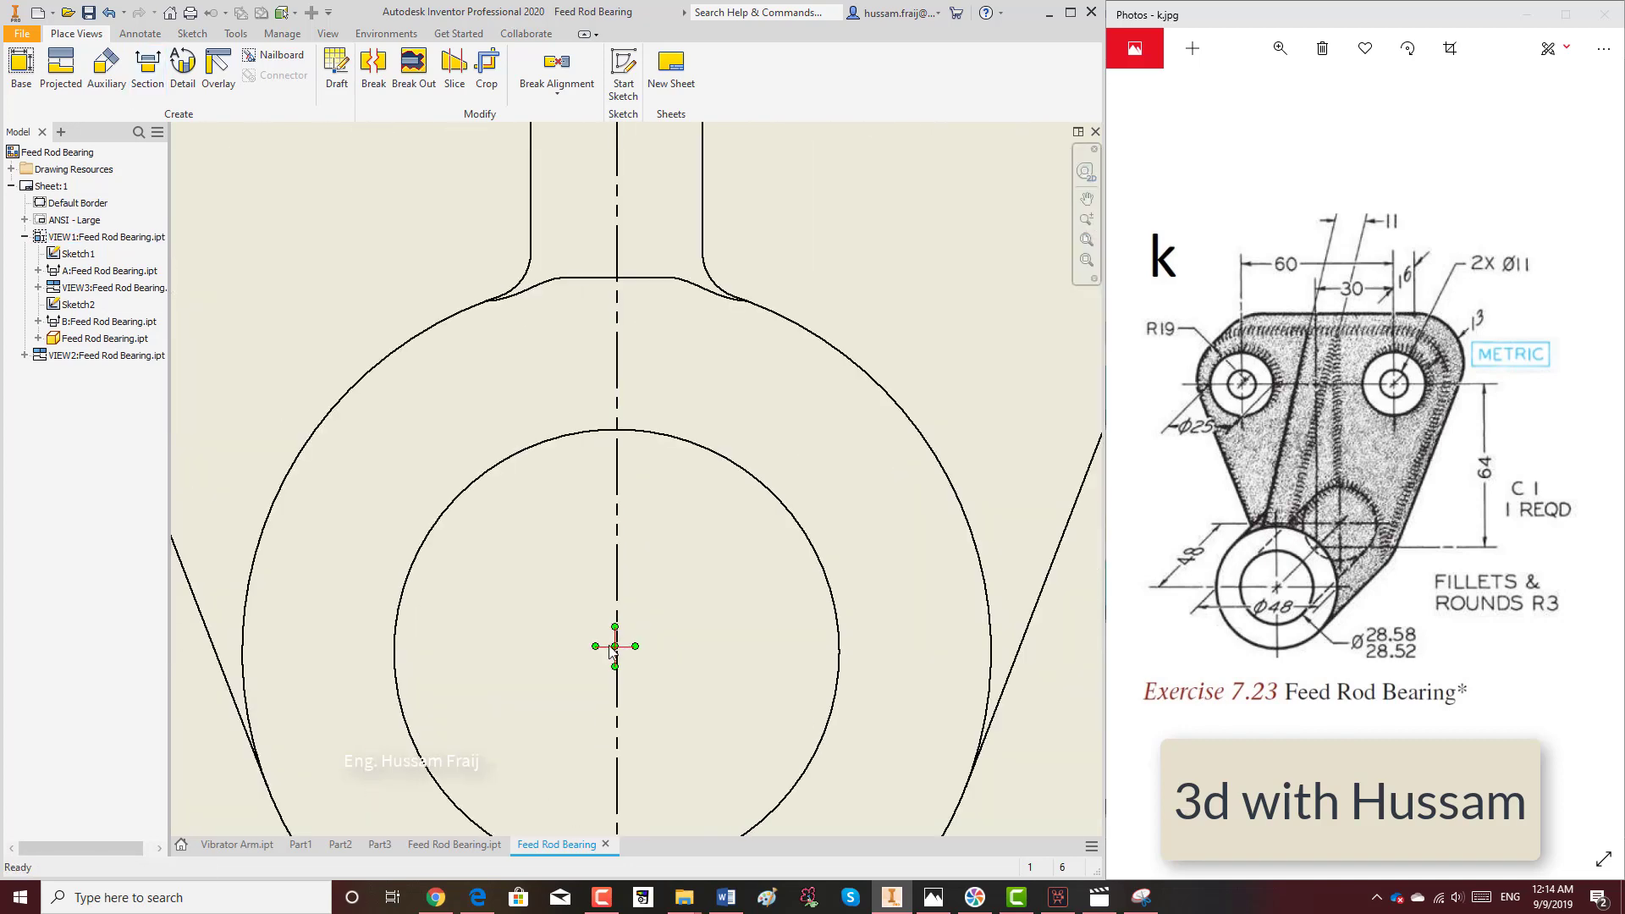
pyautogui.scroll(6, 677, 582)
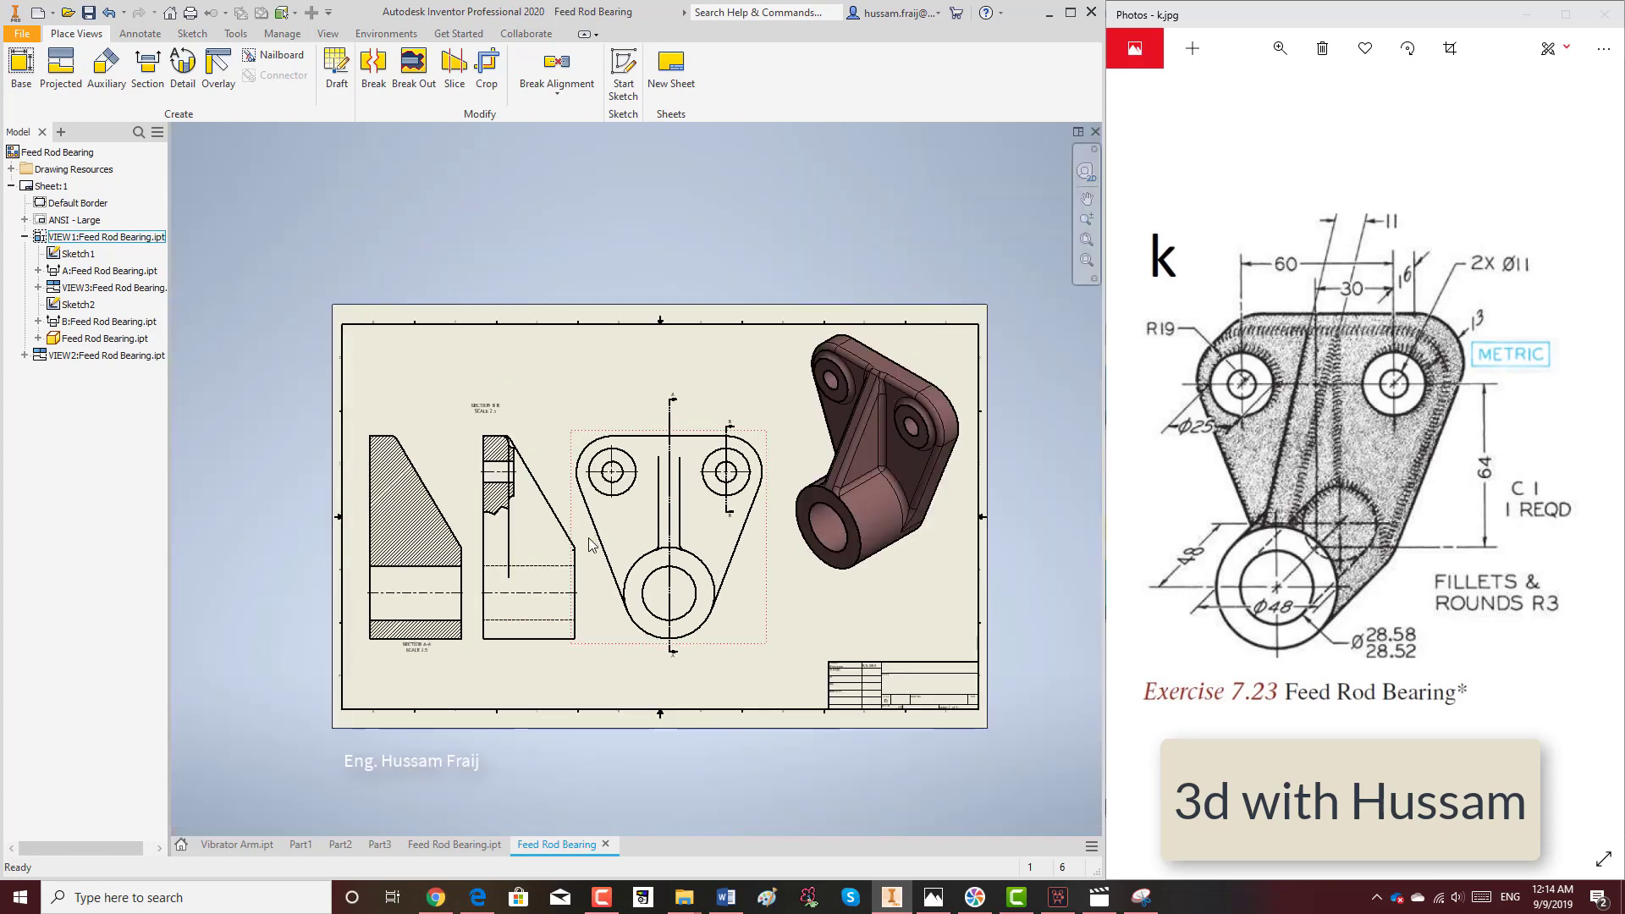
pyautogui.scroll(-2, 619, 531)
pyautogui.moveTo(618, 533); pyautogui.dragTo(630, 523, button='middle')
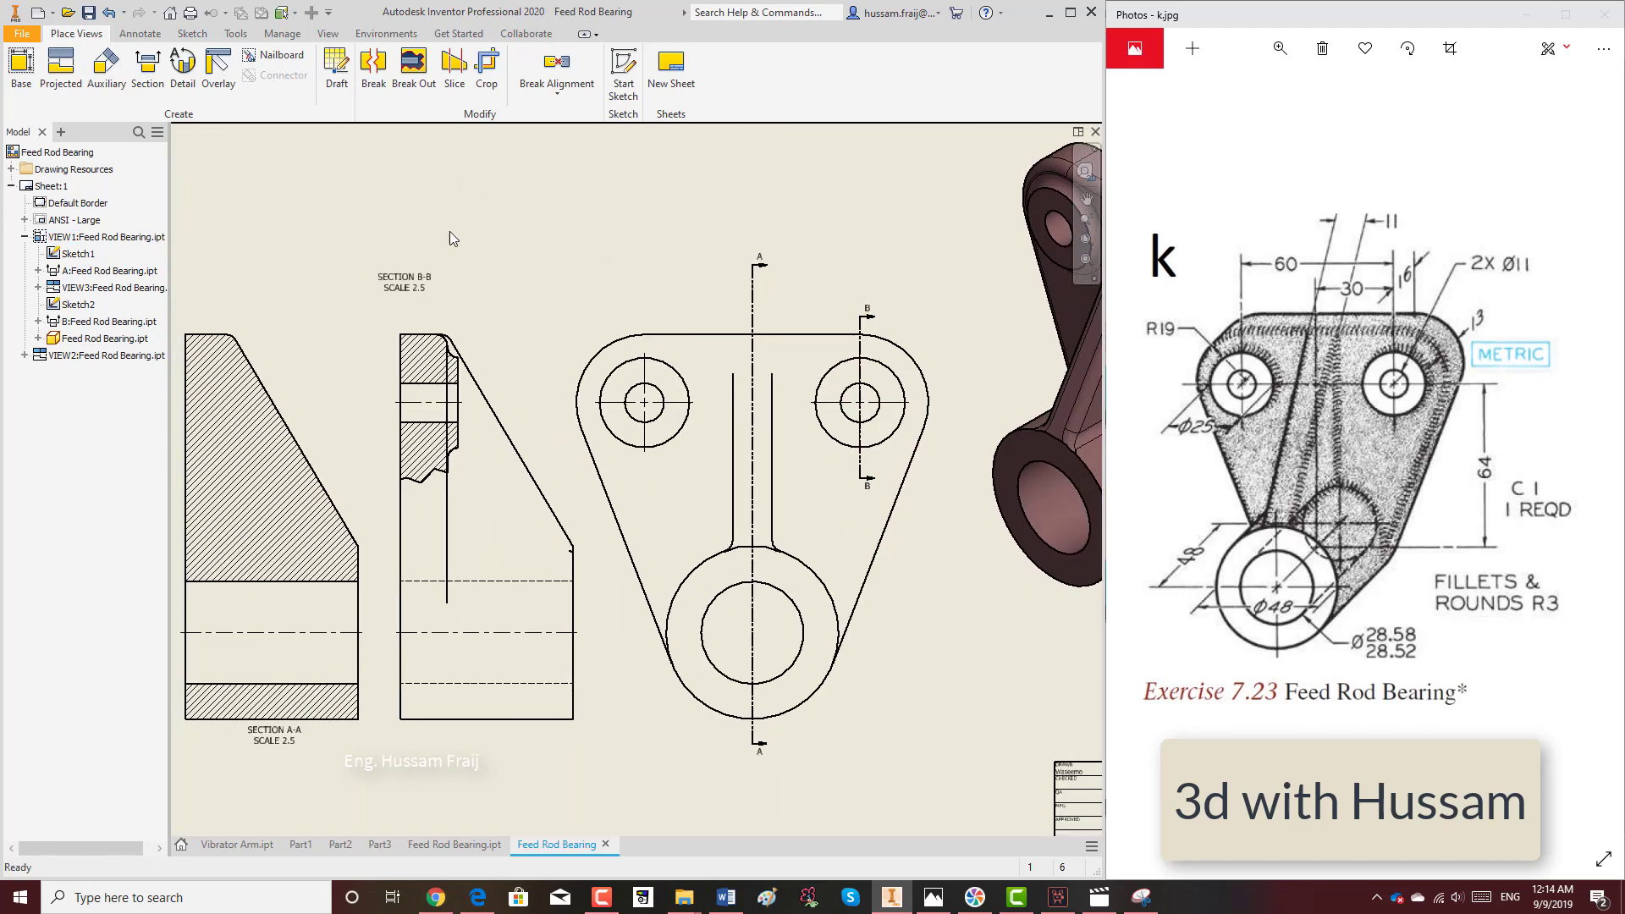
# Dimension the centre distance between the two upper holes, placed above the view.
pyautogui.click(140, 33)
pyautogui.click(32, 72)
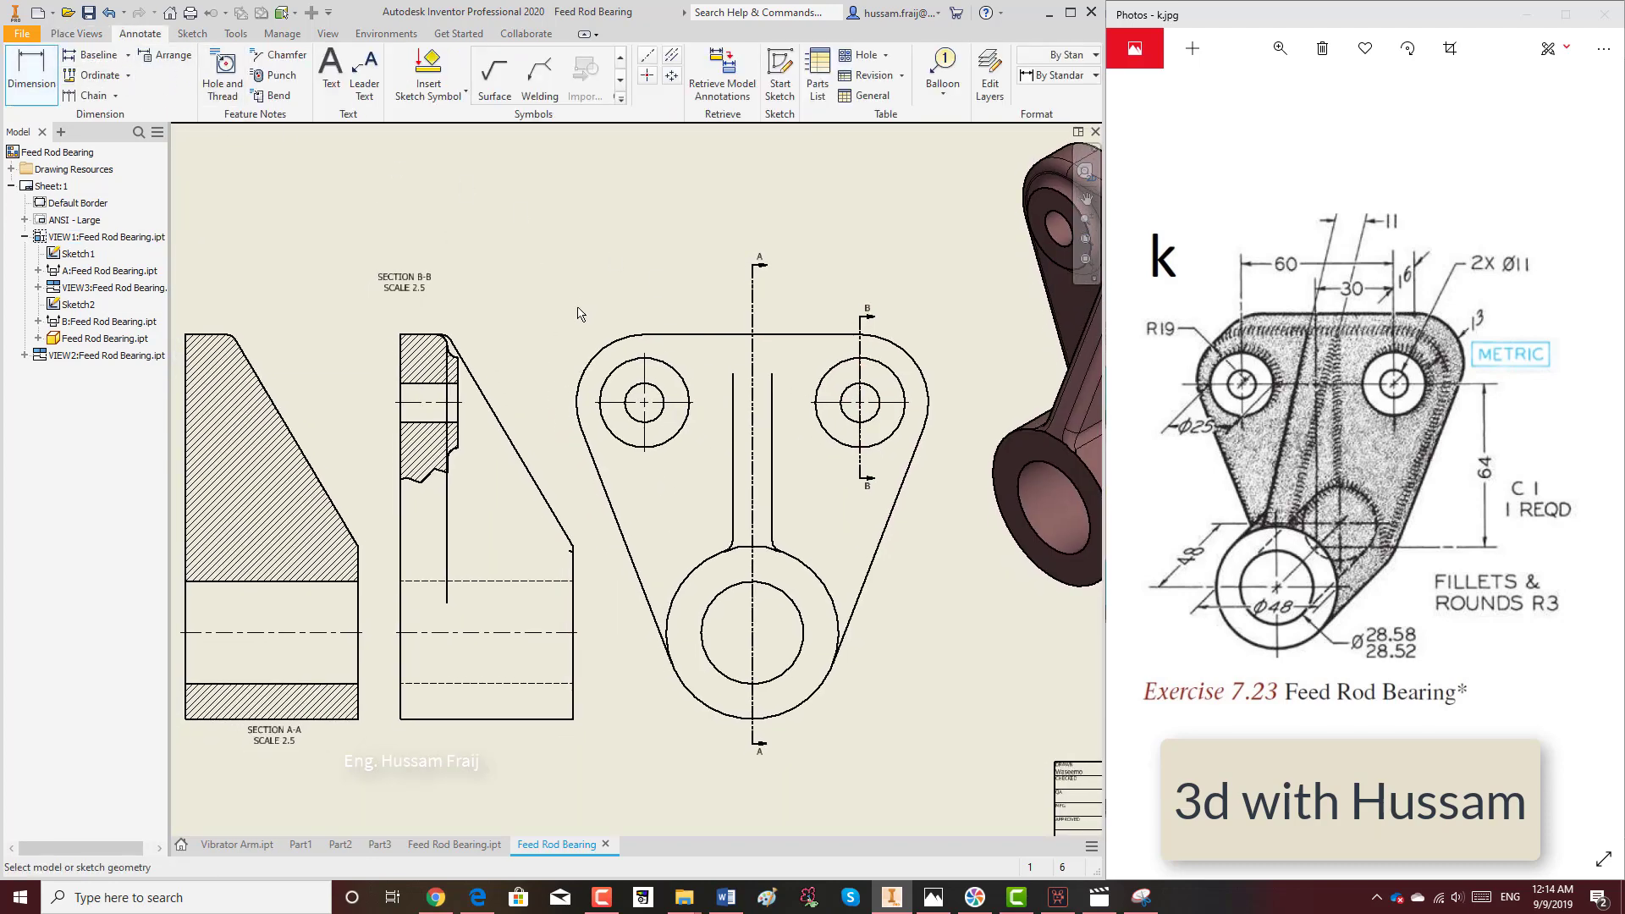
pyautogui.scroll(4, 581, 310)
pyautogui.click(639, 342)
pyautogui.click(768, 352)
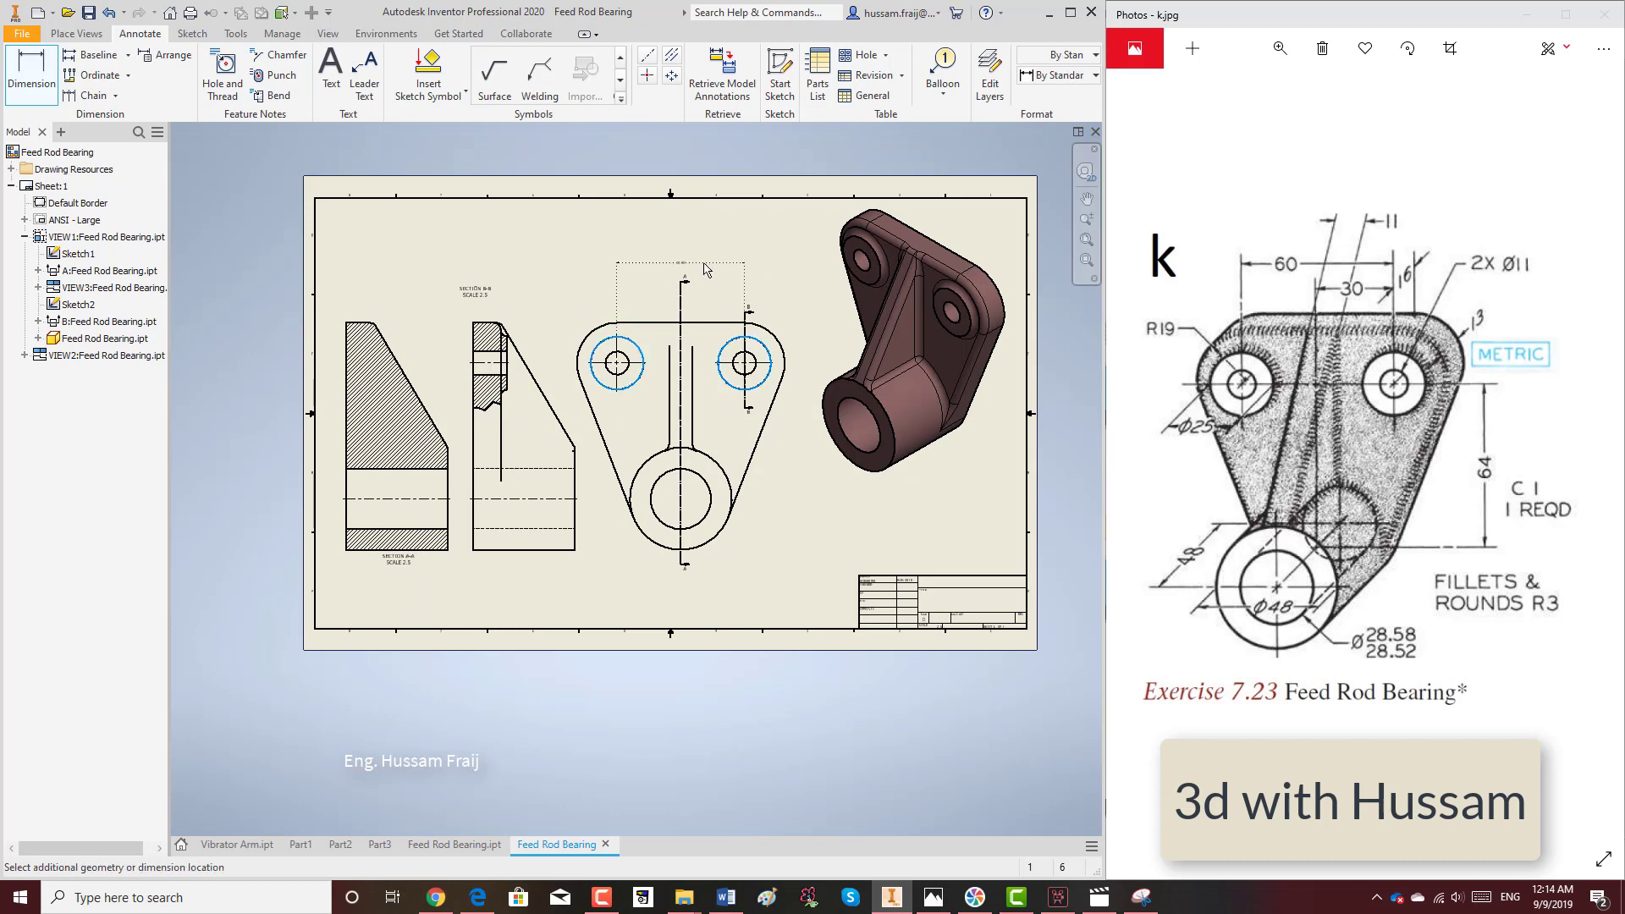
pyautogui.click(706, 269)
# Start a dimension from the right hole to the lower boss, then cancel it.
pyautogui.click(767, 349)
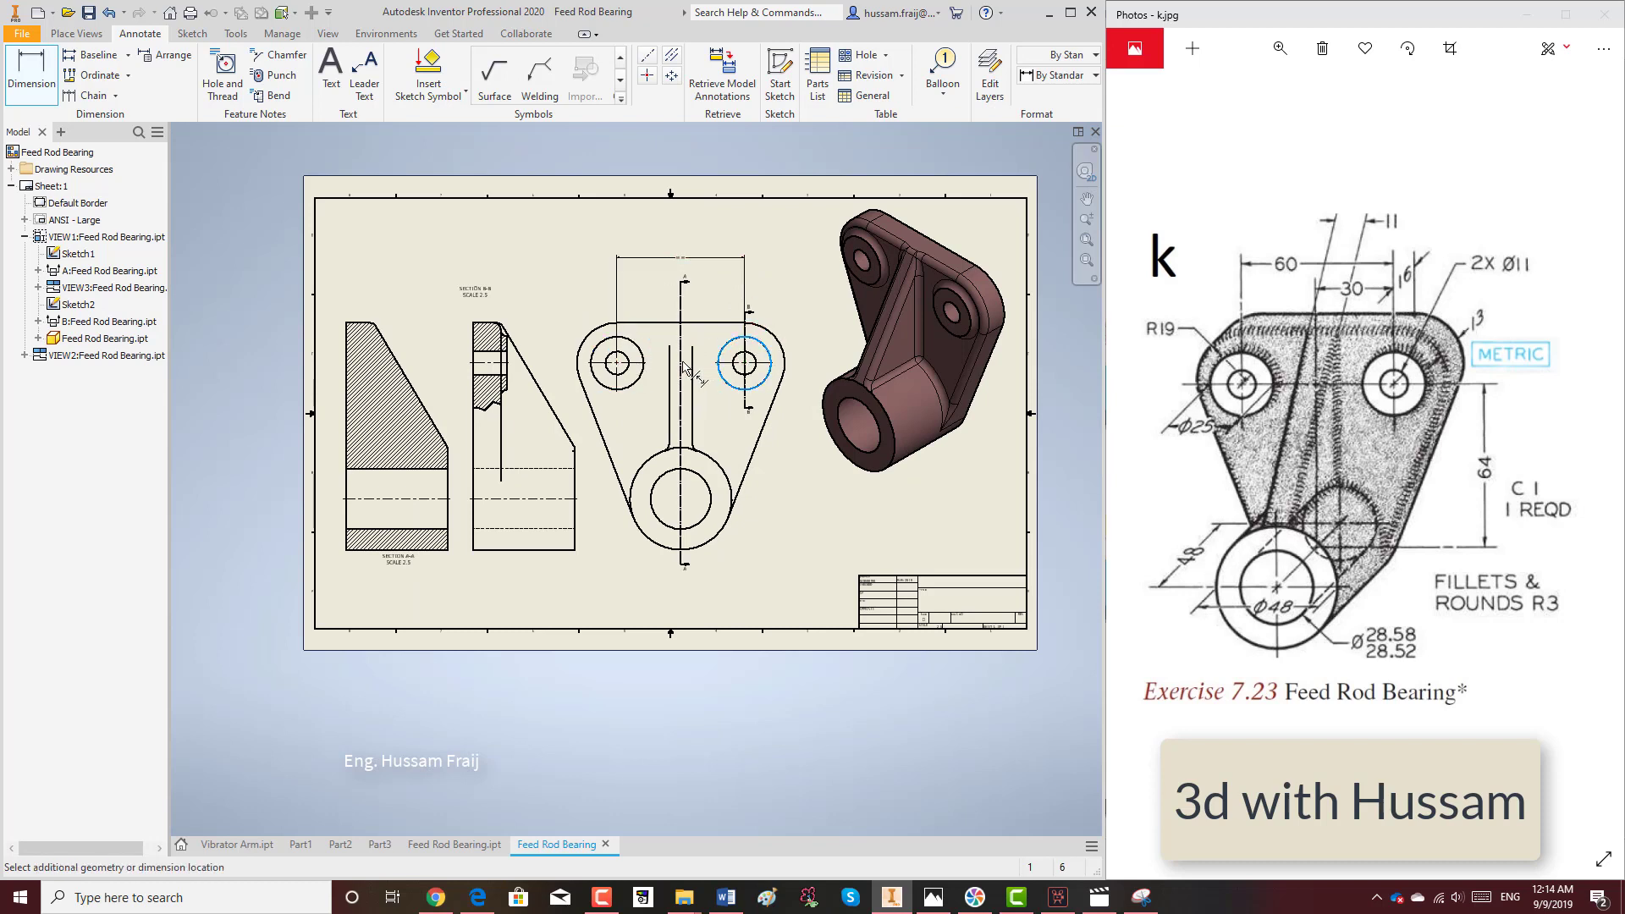
pyautogui.click(703, 476)
pyautogui.press('Escape')
pyautogui.press('Escape')
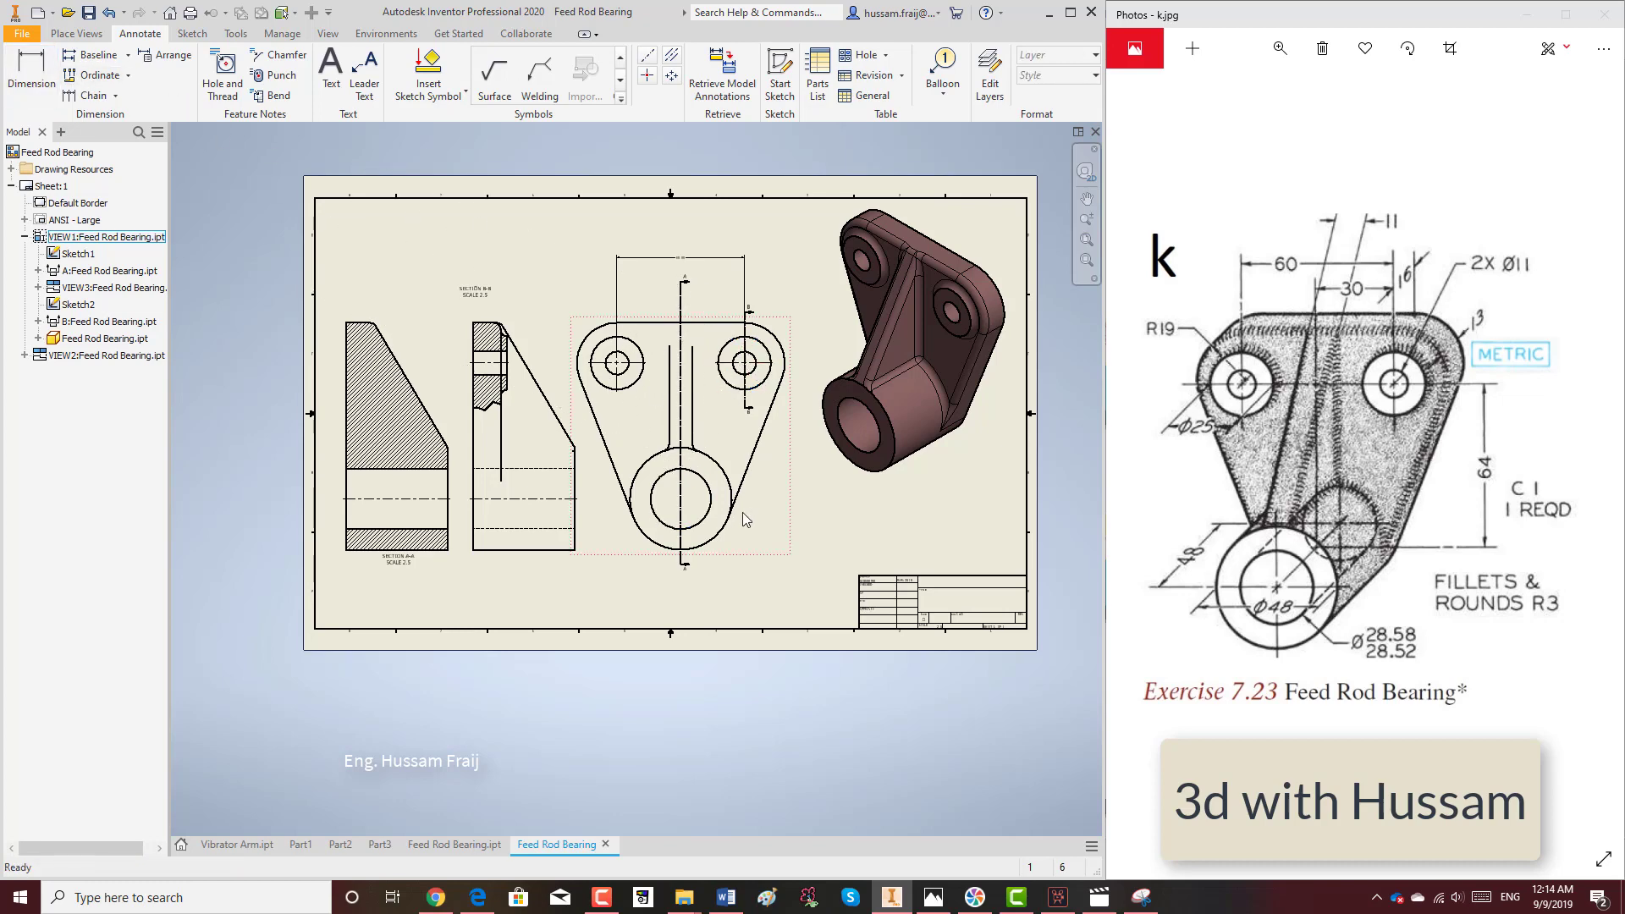
pyautogui.scroll(3, 743, 512)
pyautogui.click(702, 544)
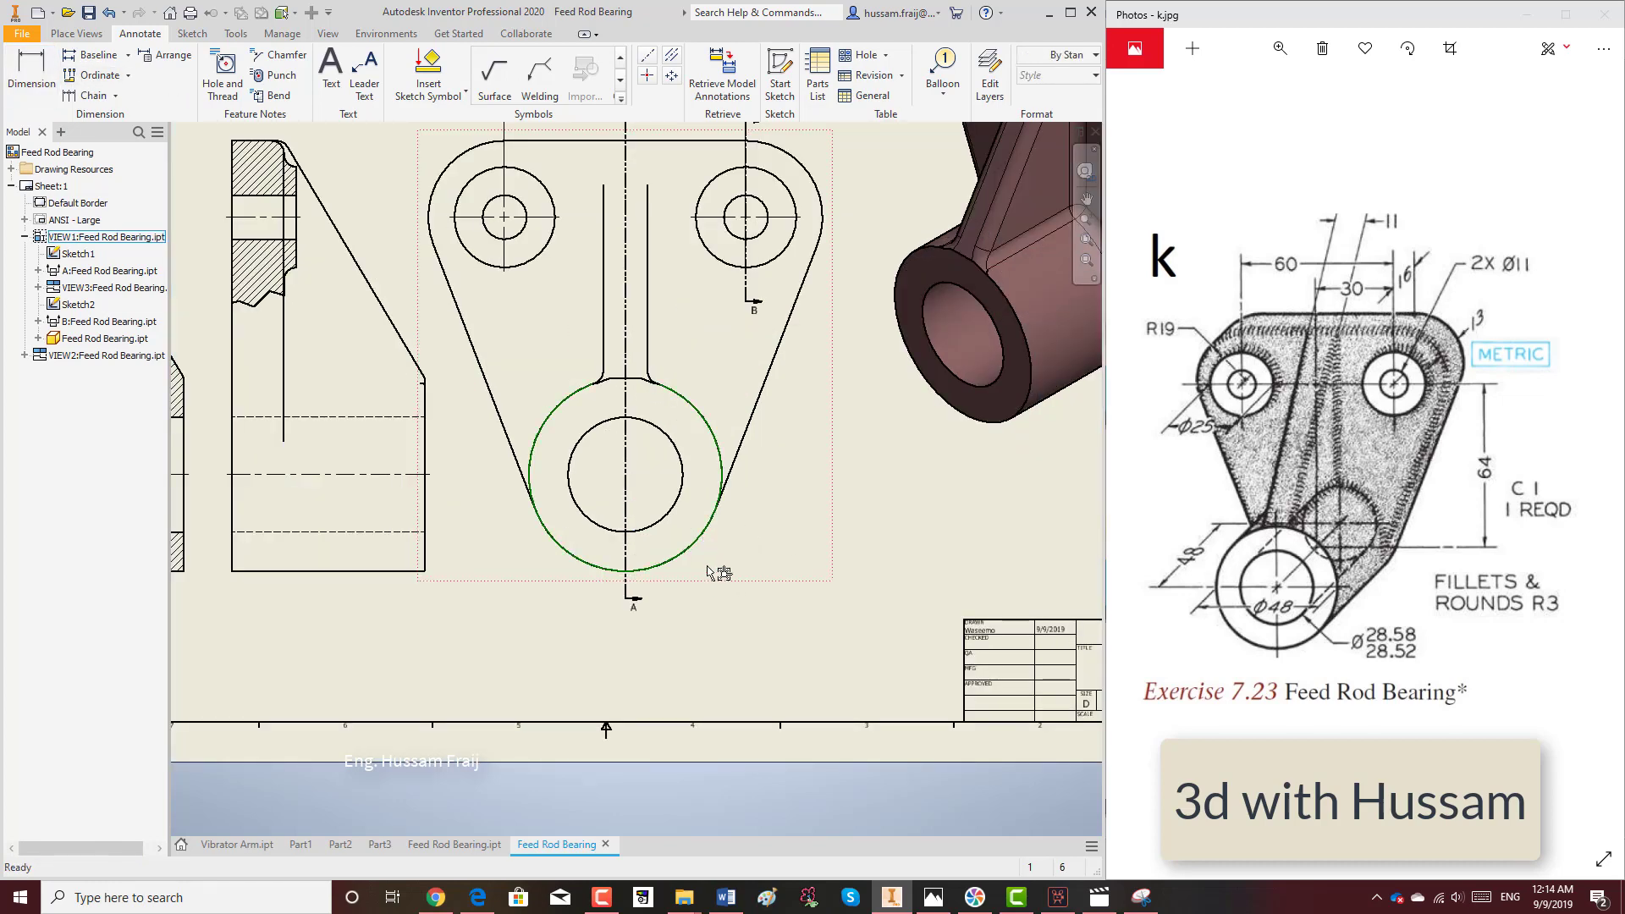
pyautogui.press('Escape')
# Add hole notes Ø28.54 THRU on the centre bore and Ø11.00 THRU on the right hole.
pyautogui.click(221, 76)
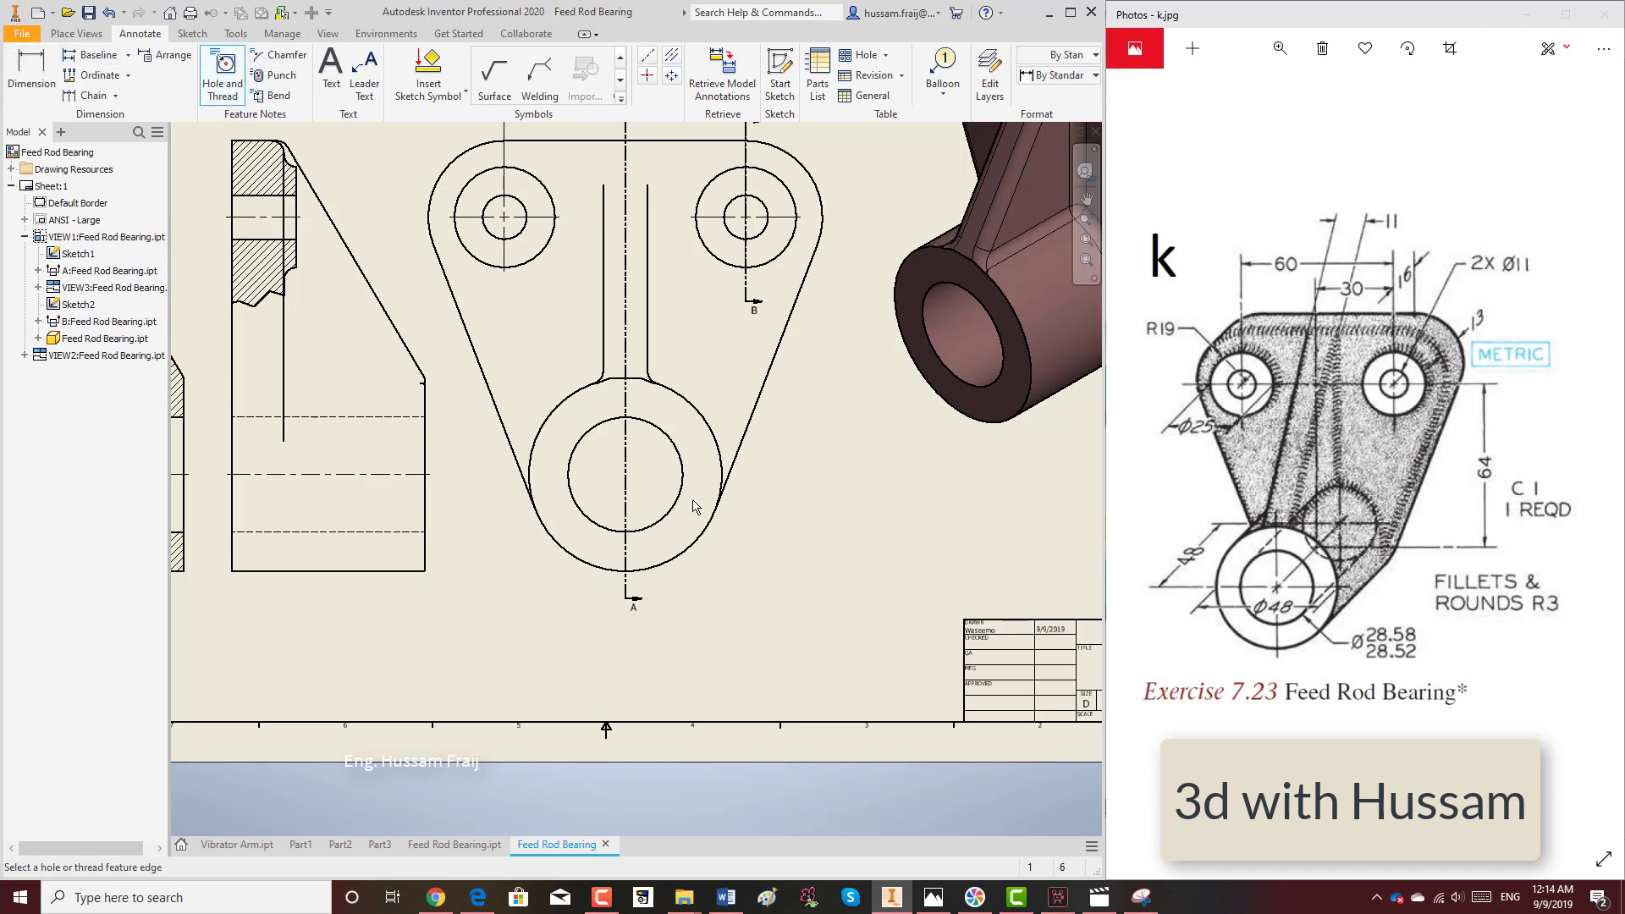
pyautogui.click(654, 526)
pyautogui.click(769, 228)
pyautogui.click(806, 355)
# Dimension the outer boss circle as a Ø48.00 diameter.
pyautogui.press('d')
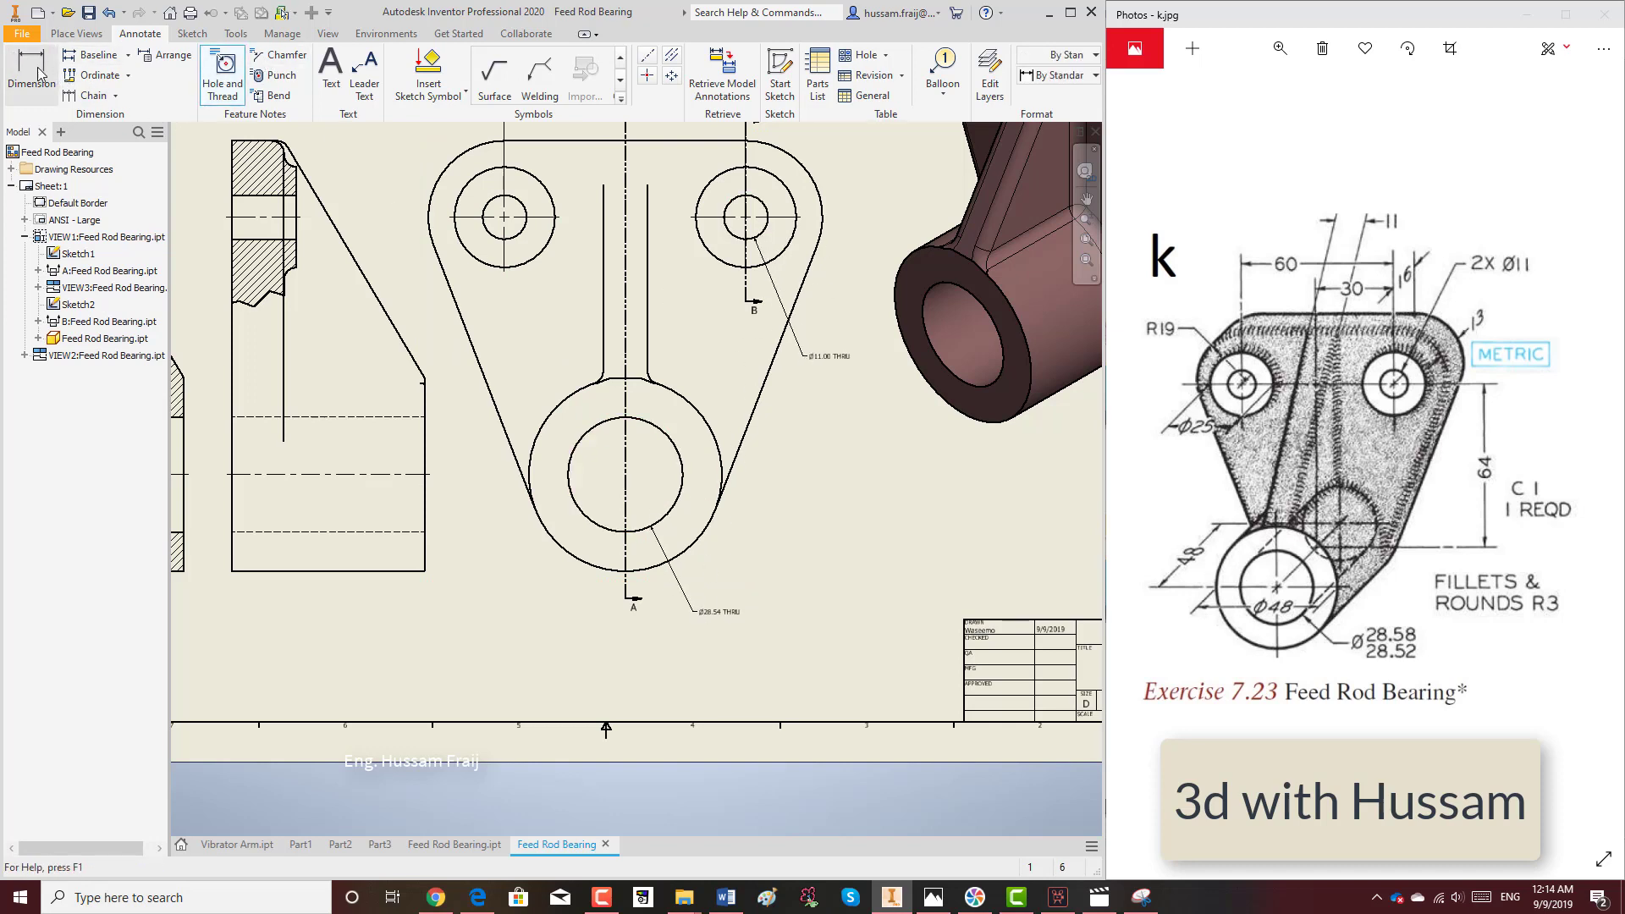
pyautogui.scroll(3, 756, 551)
pyautogui.click(576, 576)
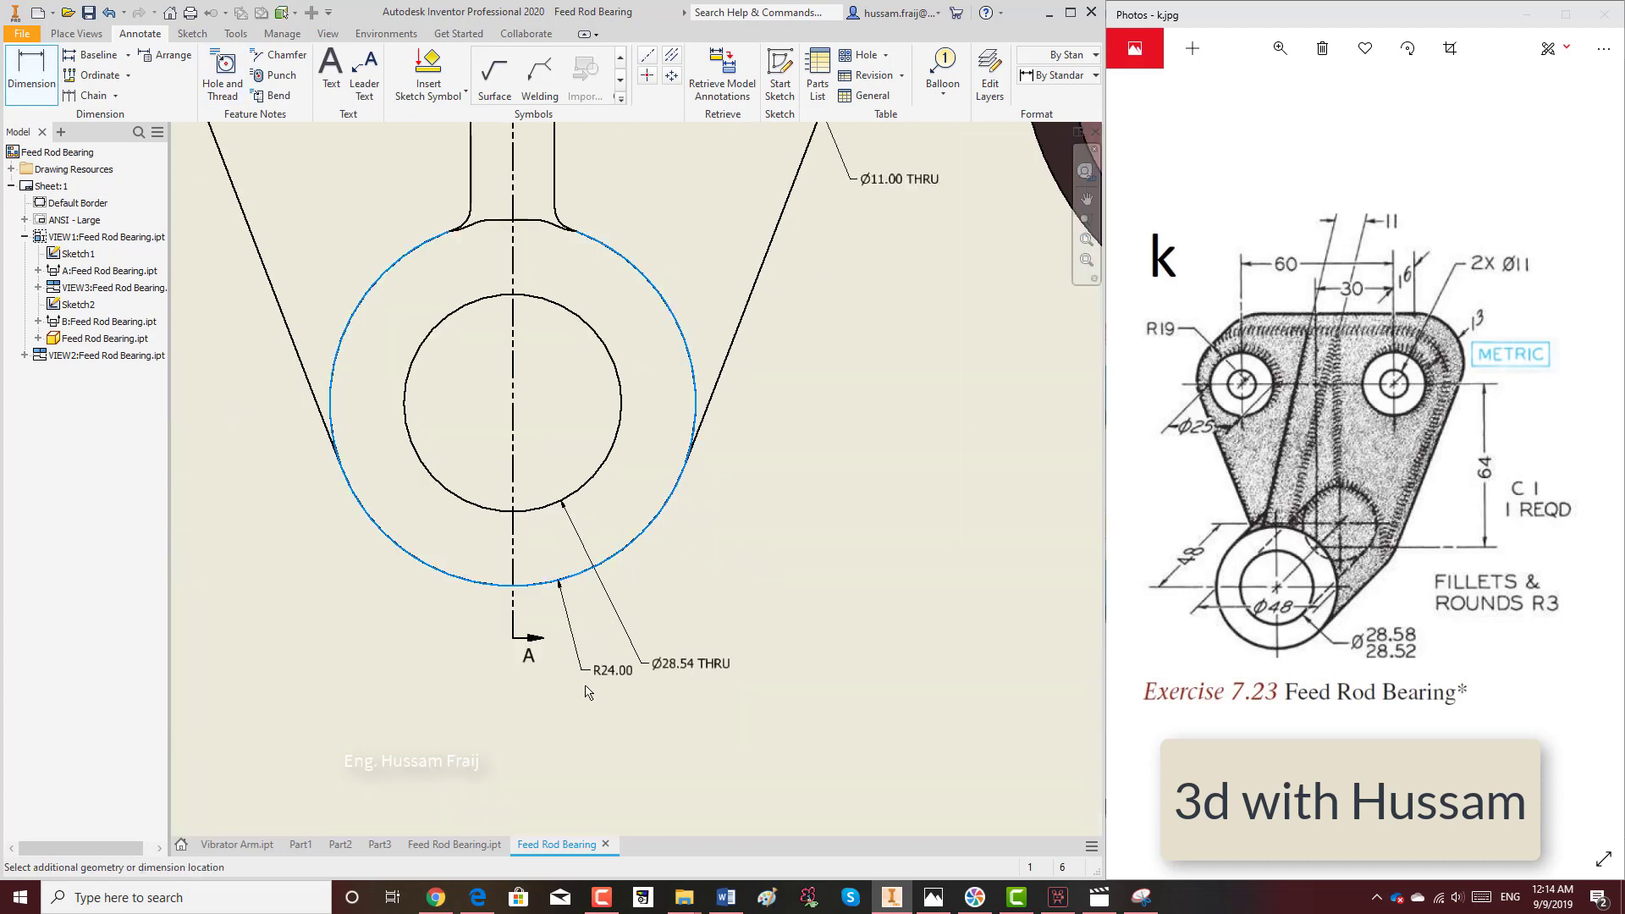
pyautogui.rightClick(587, 711)
pyautogui.moveTo(626, 534)
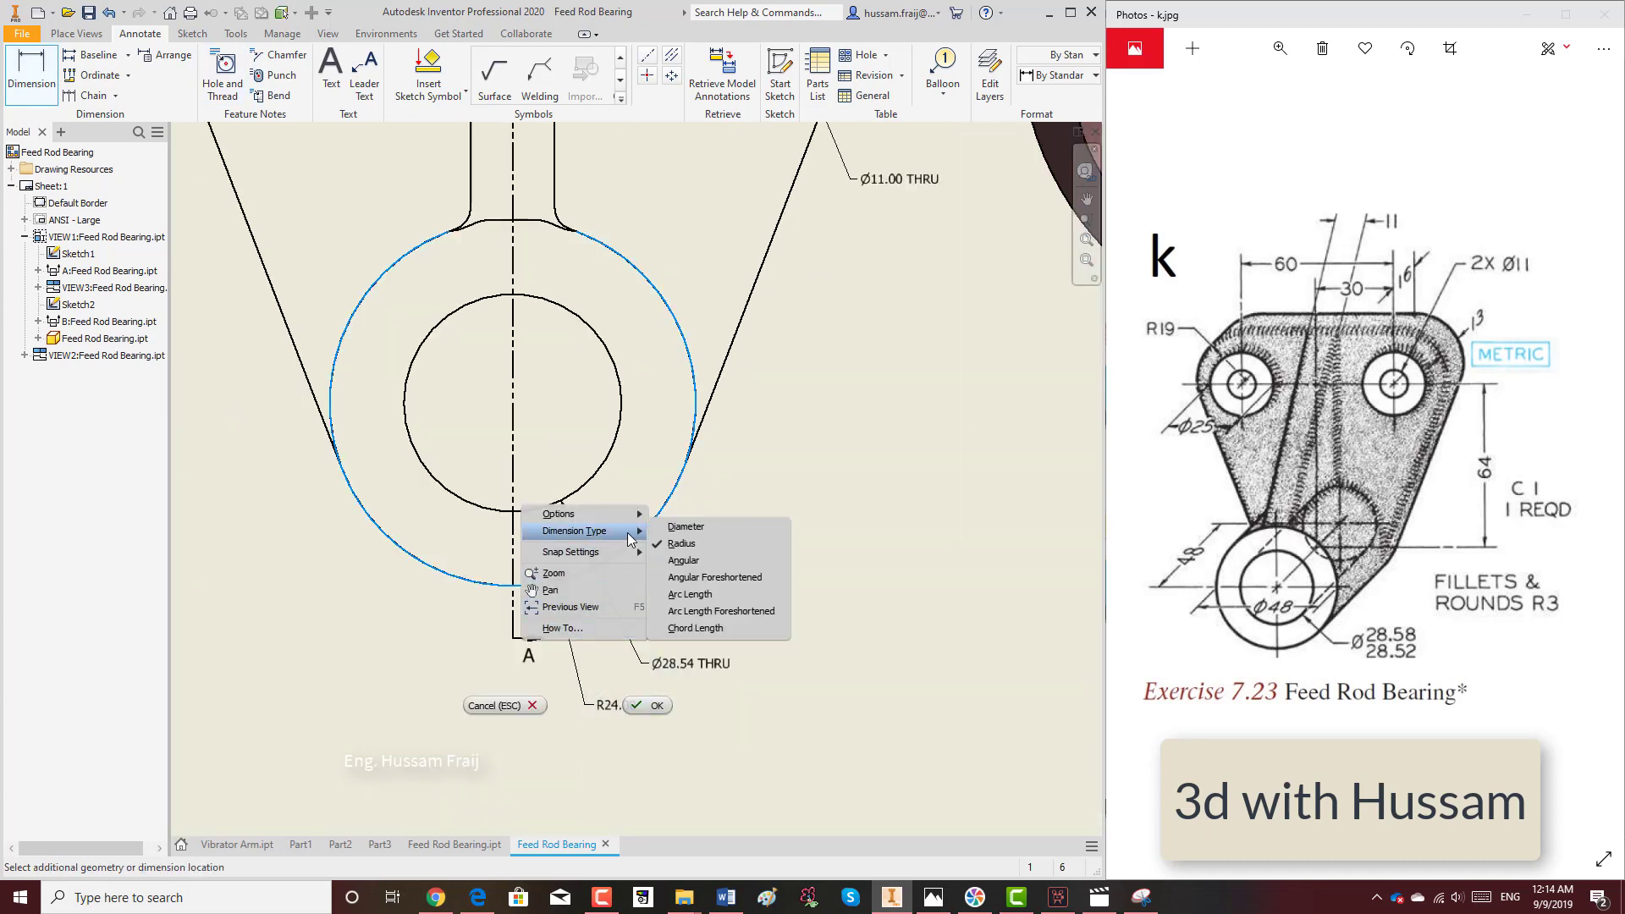
pyautogui.click(697, 529)
pyautogui.click(766, 593)
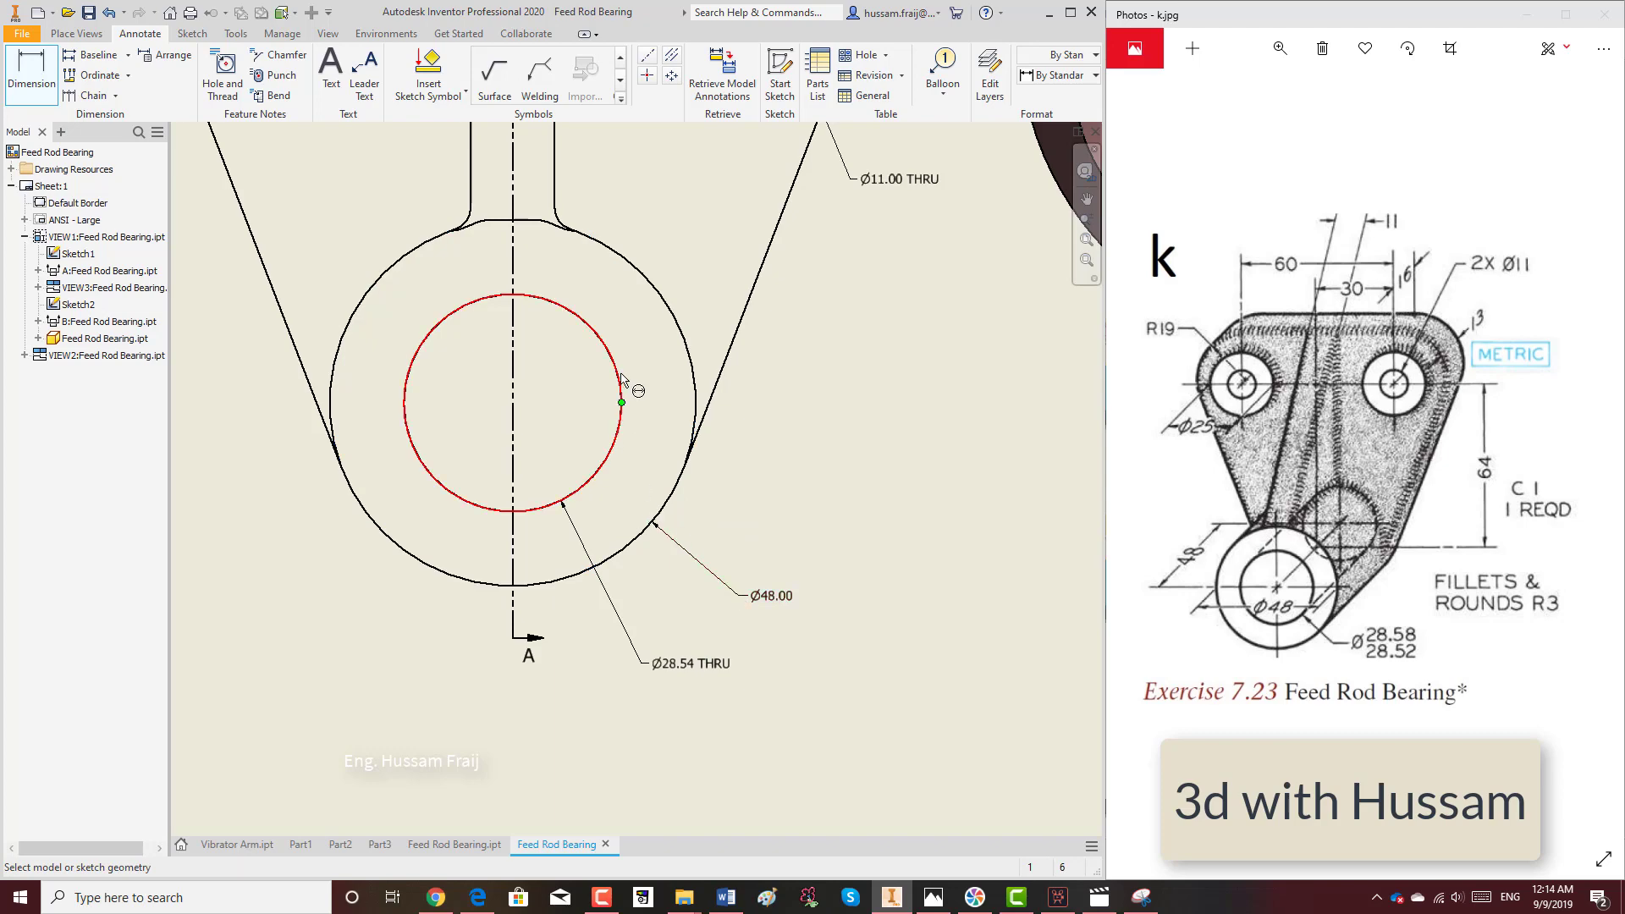
pyautogui.scroll(-3, 657, 446)
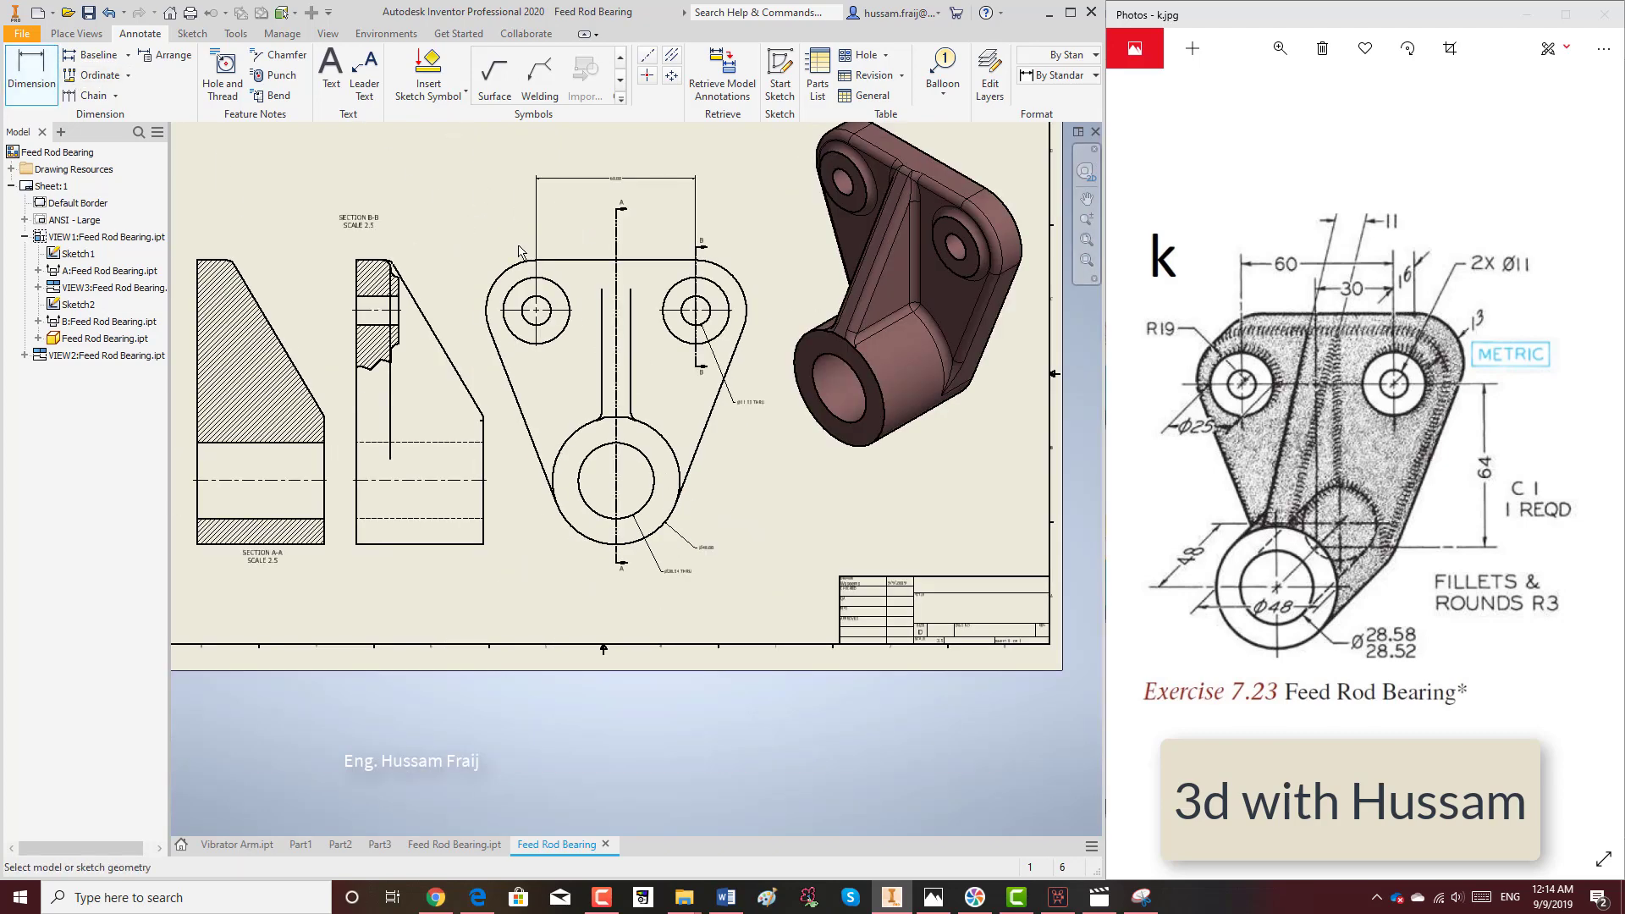
pyautogui.scroll(3, 505, 279)
# Dimension the upper-left hole's outer circle as Ø25.00, placed up and left.
pyautogui.click(536, 293)
pyautogui.rightClick(425, 279)
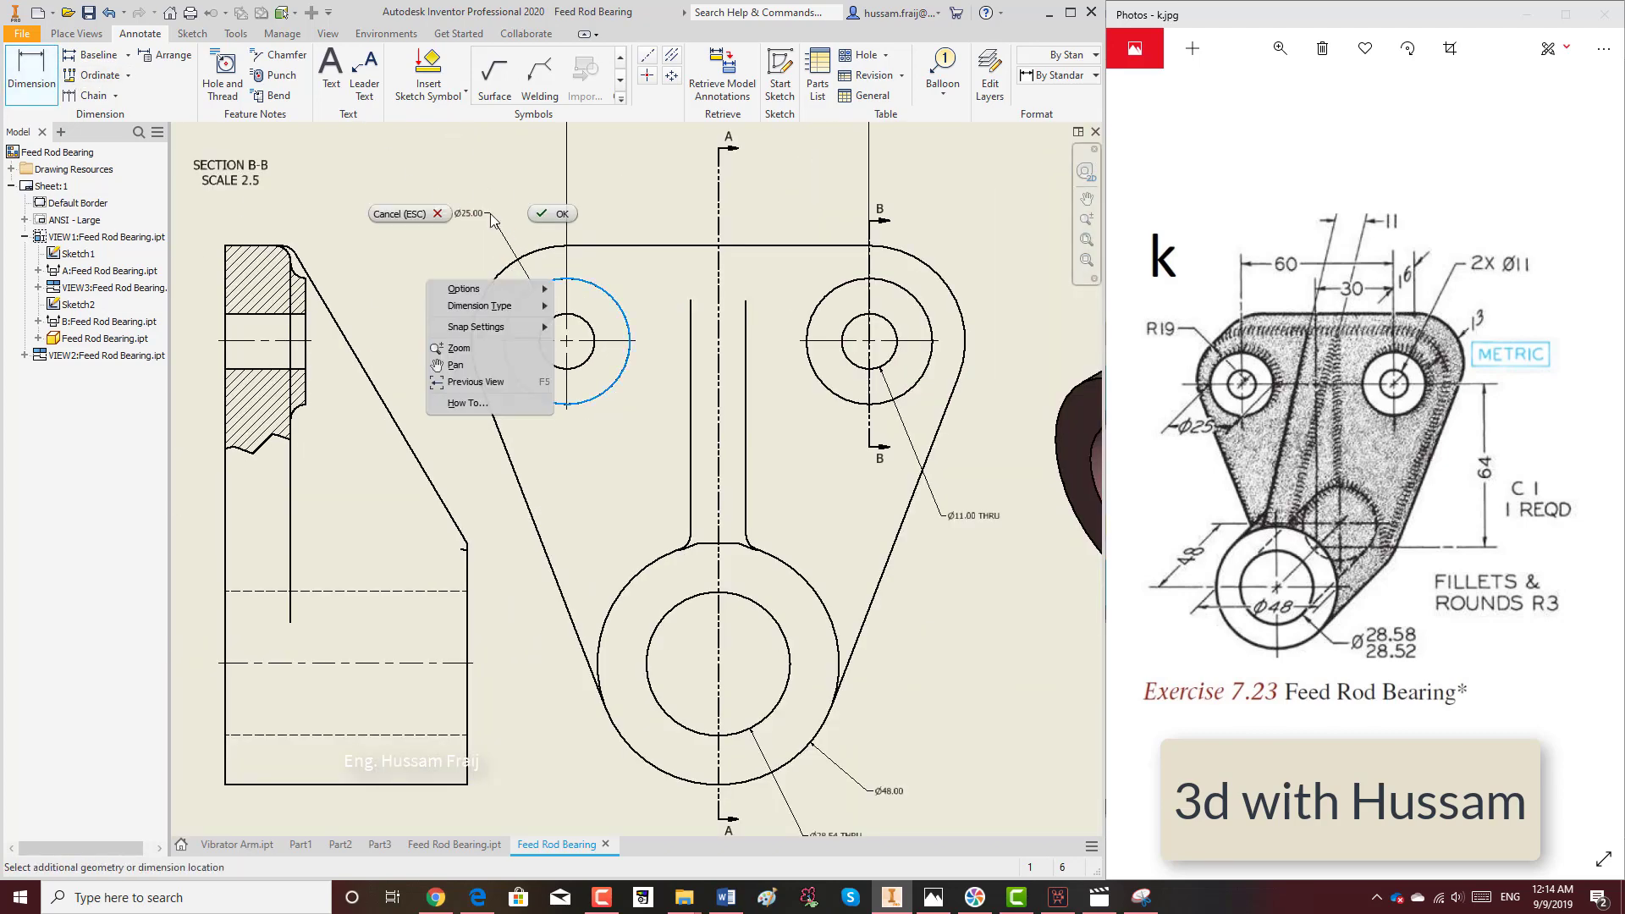
pyautogui.click(476, 216)
pyautogui.press('d')
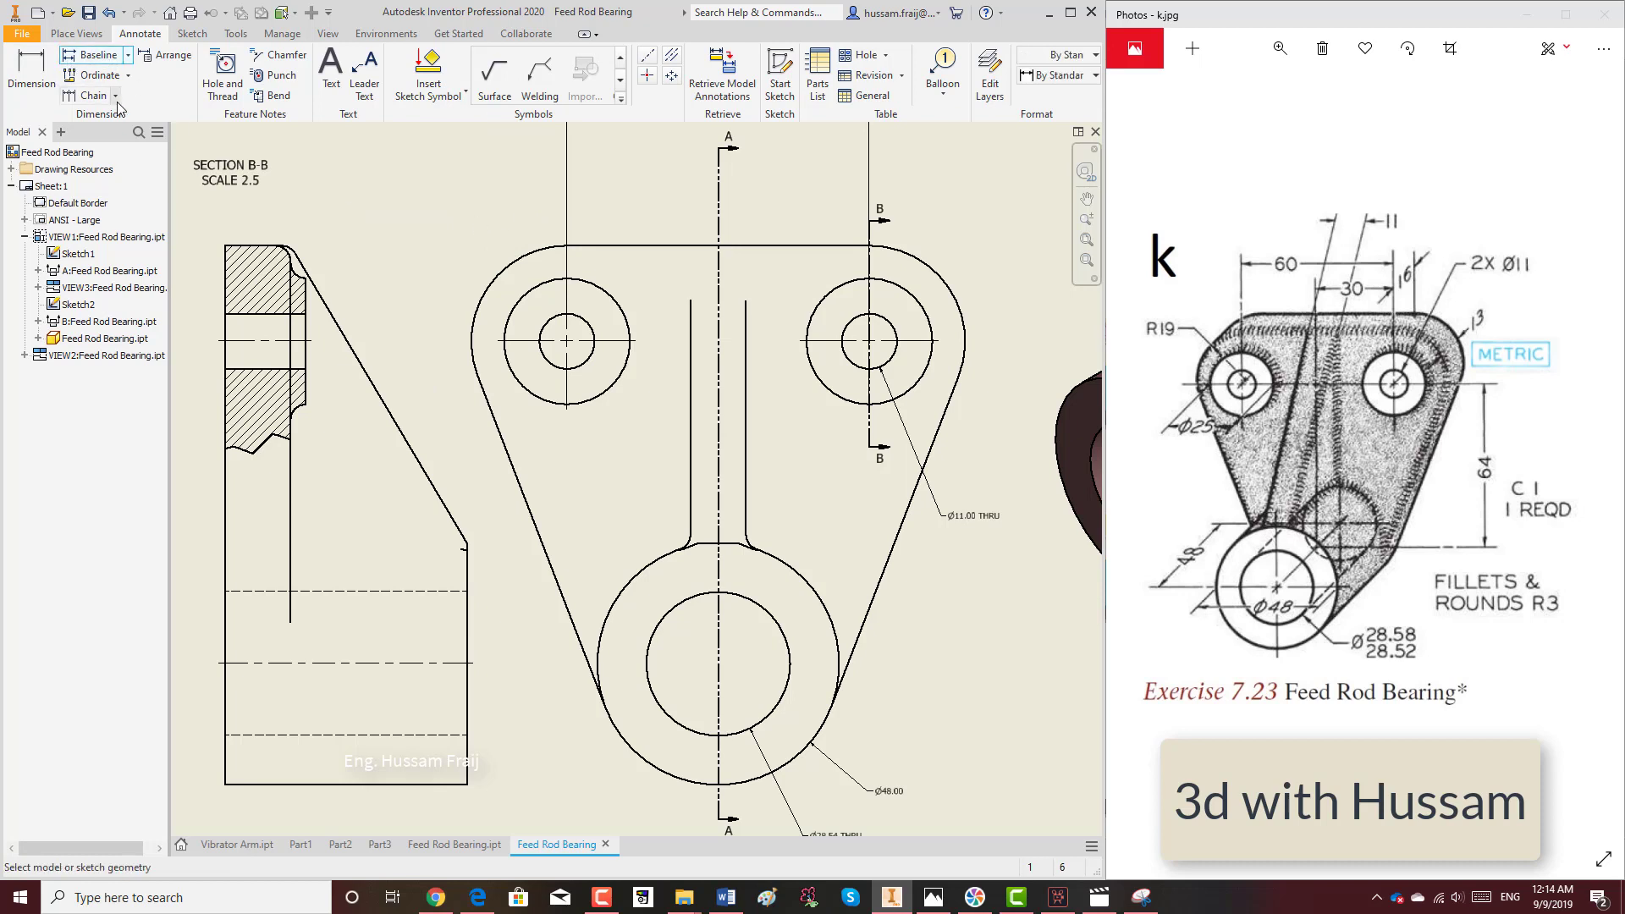
pyautogui.click(542, 283)
pyautogui.click(543, 281)
pyautogui.press('Escape')
pyautogui.moveTo(518, 287)
pyautogui.mouseDown()
pyautogui.moveTo(482, 254)
pyautogui.moveTo(493, 277)
pyautogui.mouseUp()
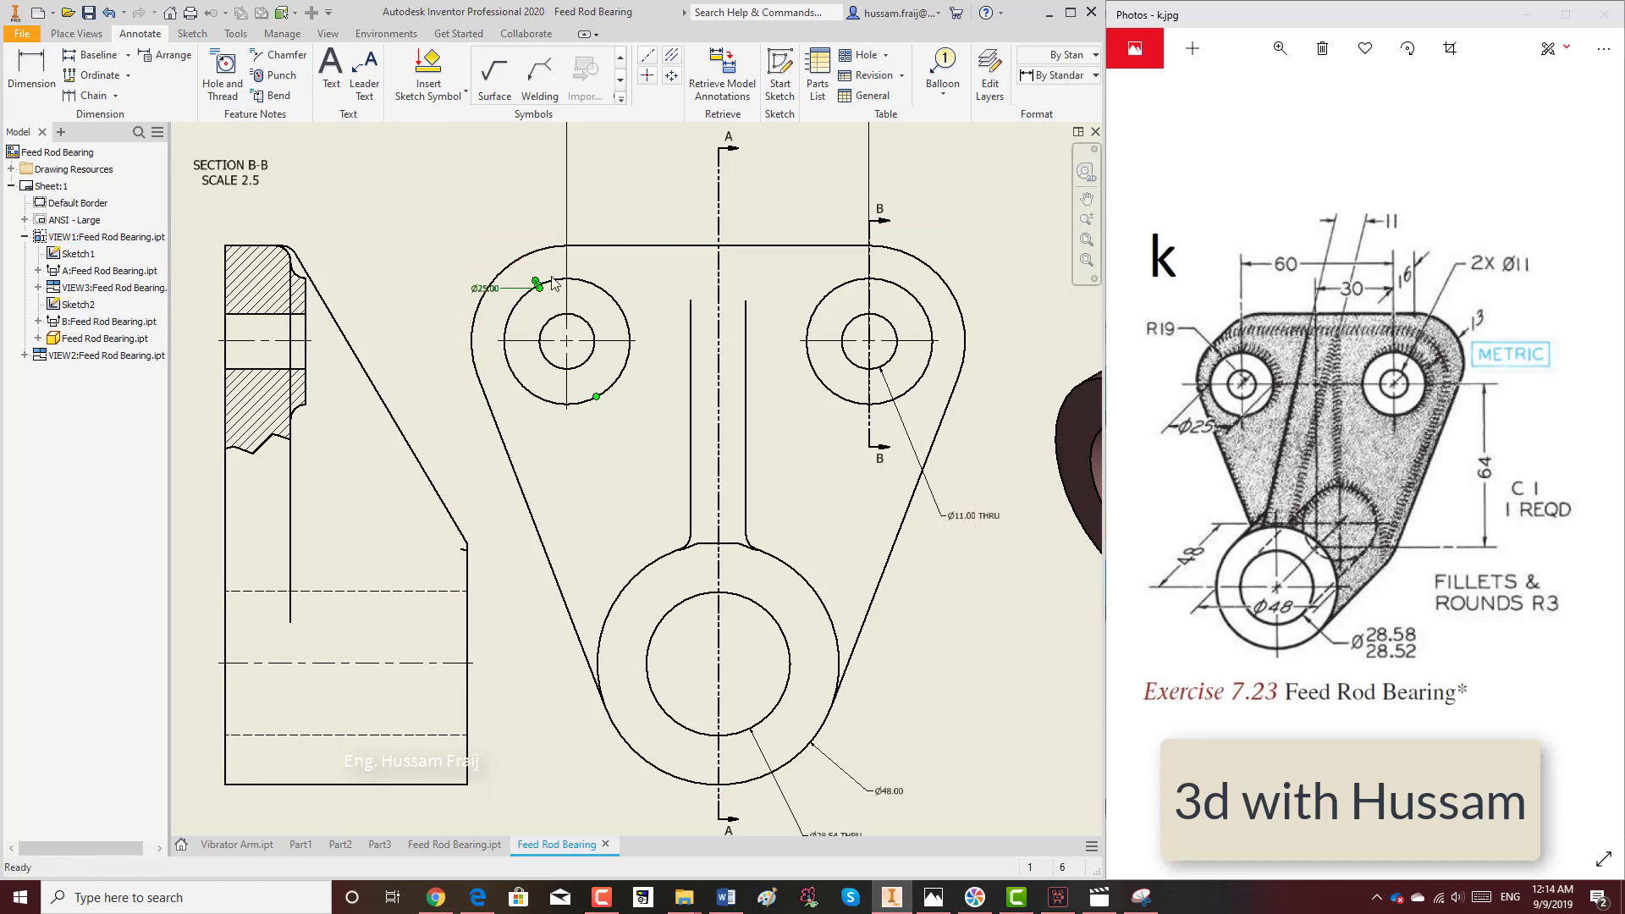
pyautogui.press('Delete')
pyautogui.click(32, 77)
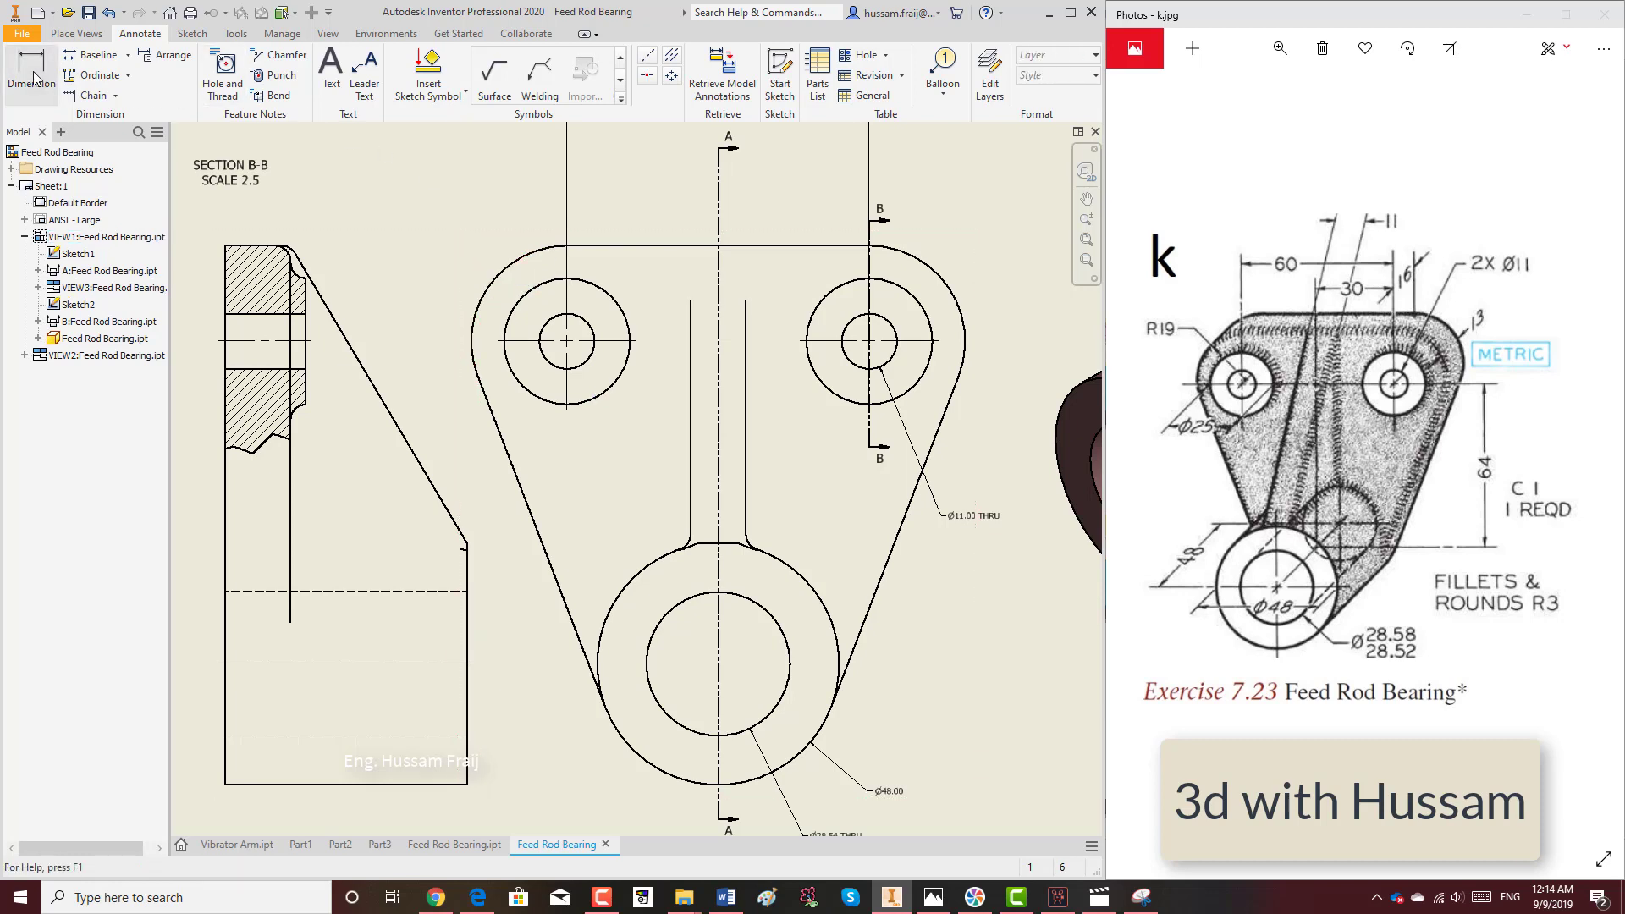
pyautogui.click(533, 292)
pyautogui.click(499, 227)
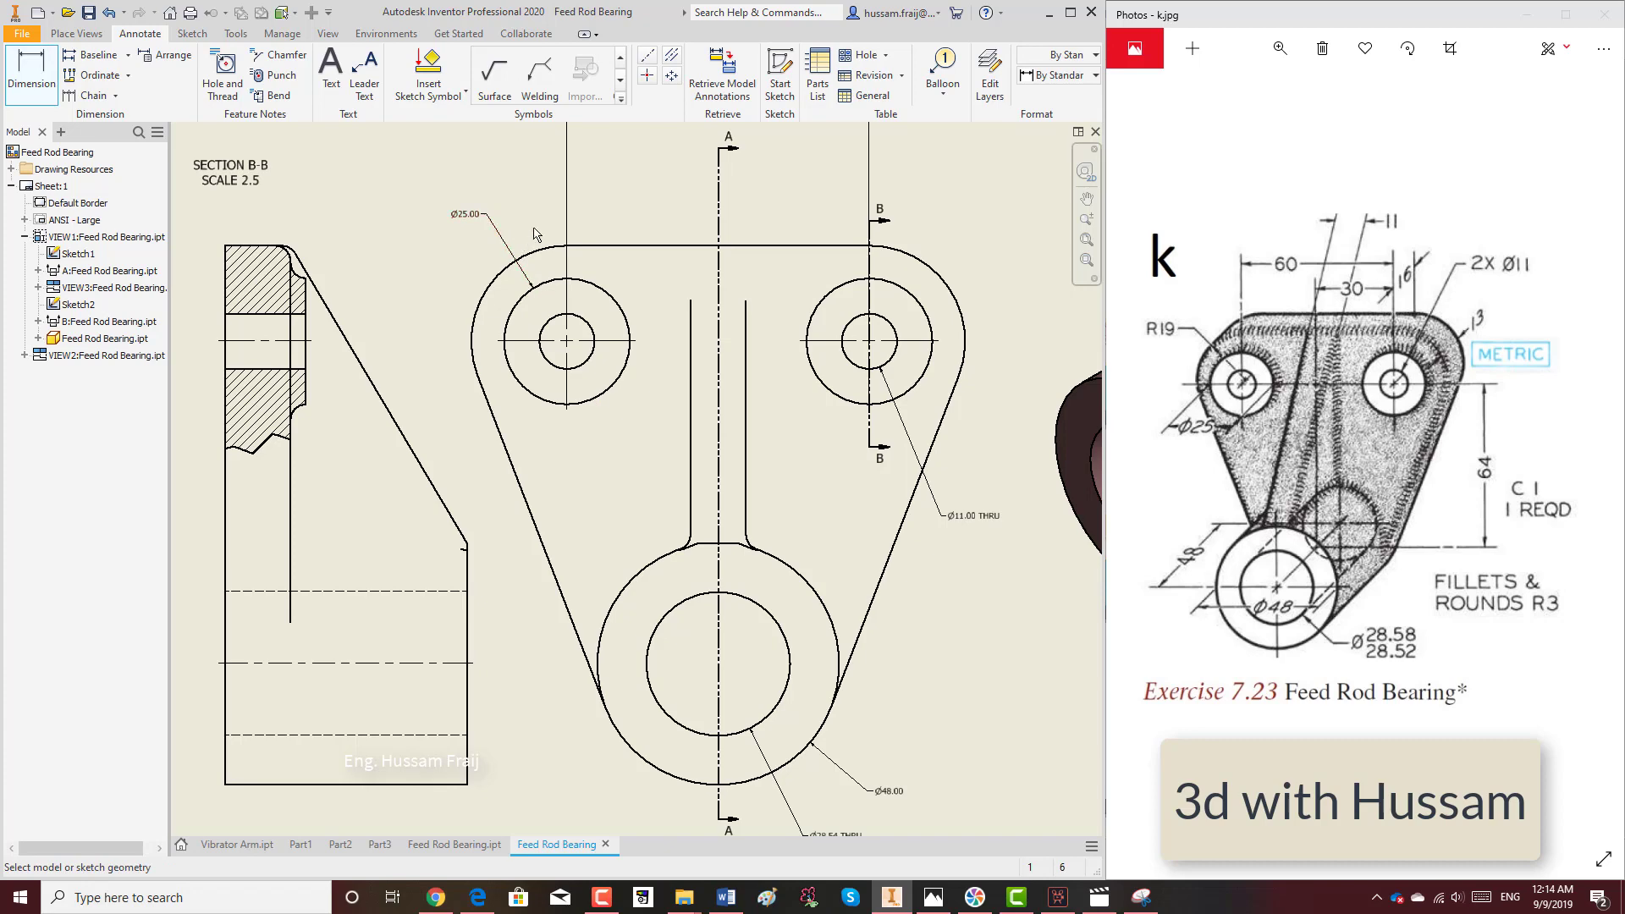
# Add an 11.10 width dimension below Section B-B.
pyautogui.scroll(-3, 534, 233)
pyautogui.click(391, 383)
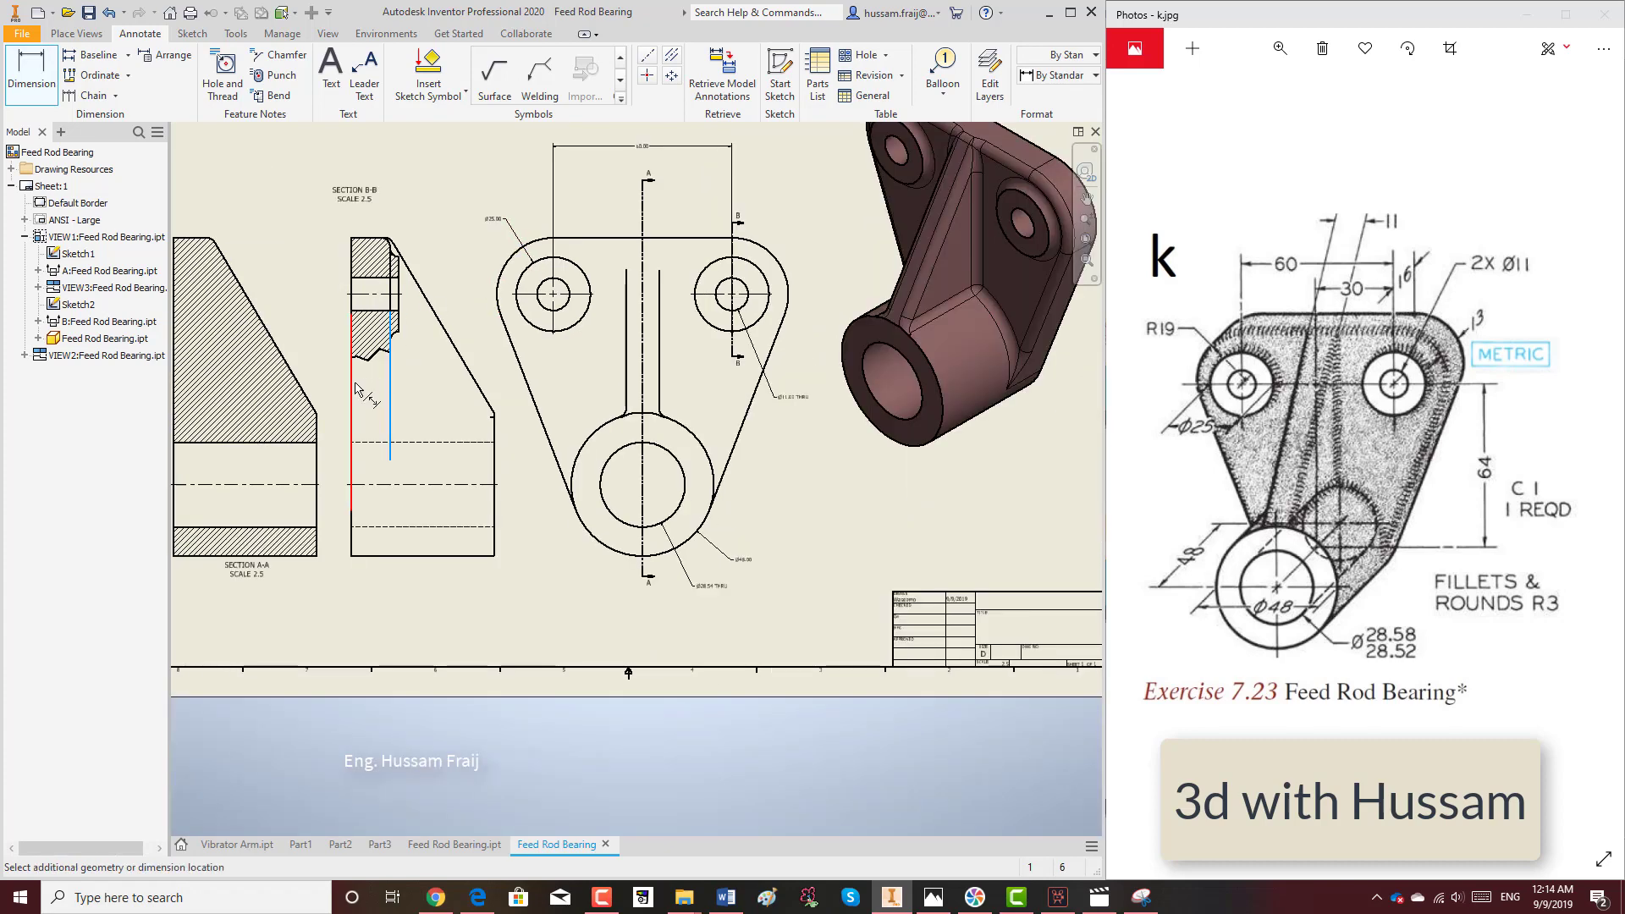
pyautogui.click(352, 386)
pyautogui.click(357, 585)
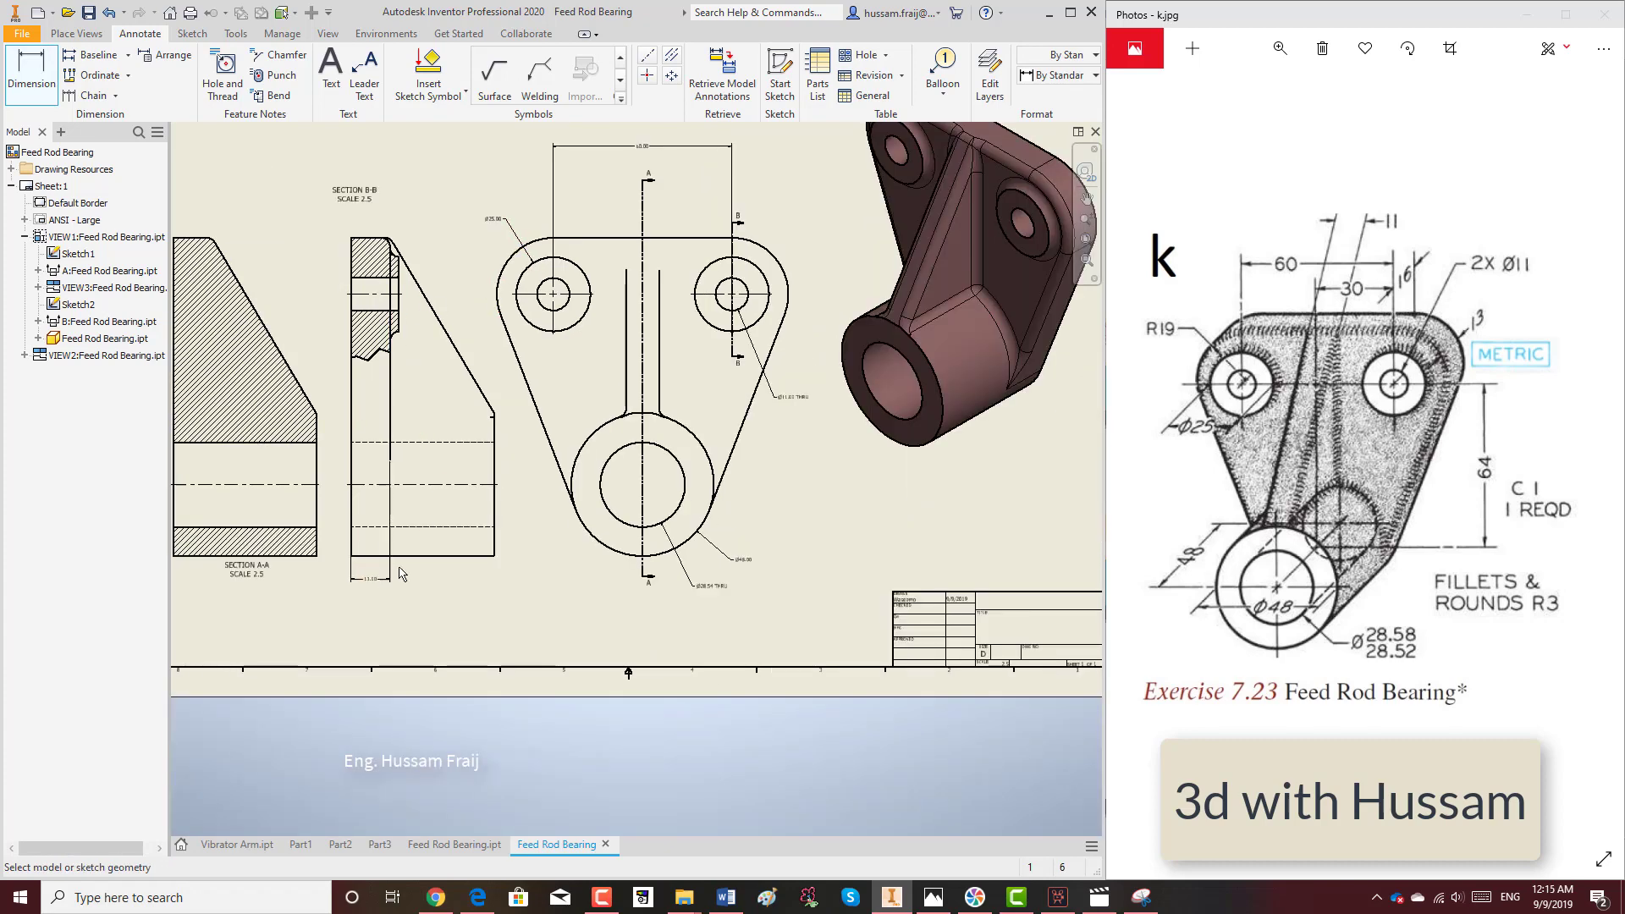
pyautogui.scroll(1, 360, 575)
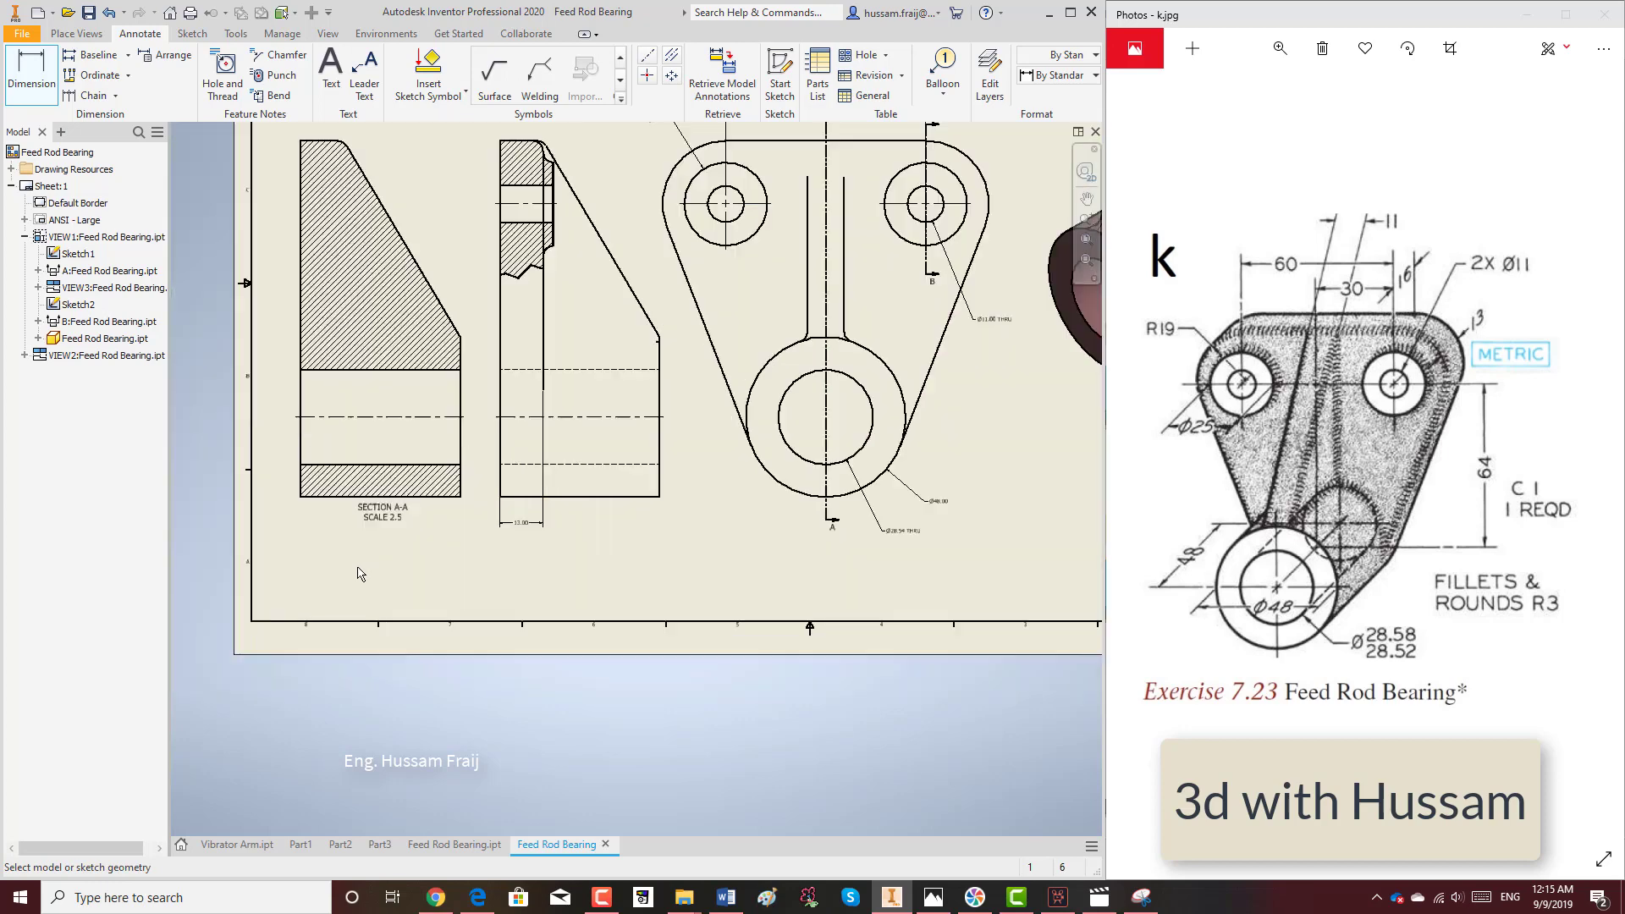
# Pick Section A-A's top corner fillet arc and place its R3.00 radius above the corner.
pyautogui.scroll(-3, 364, 474)
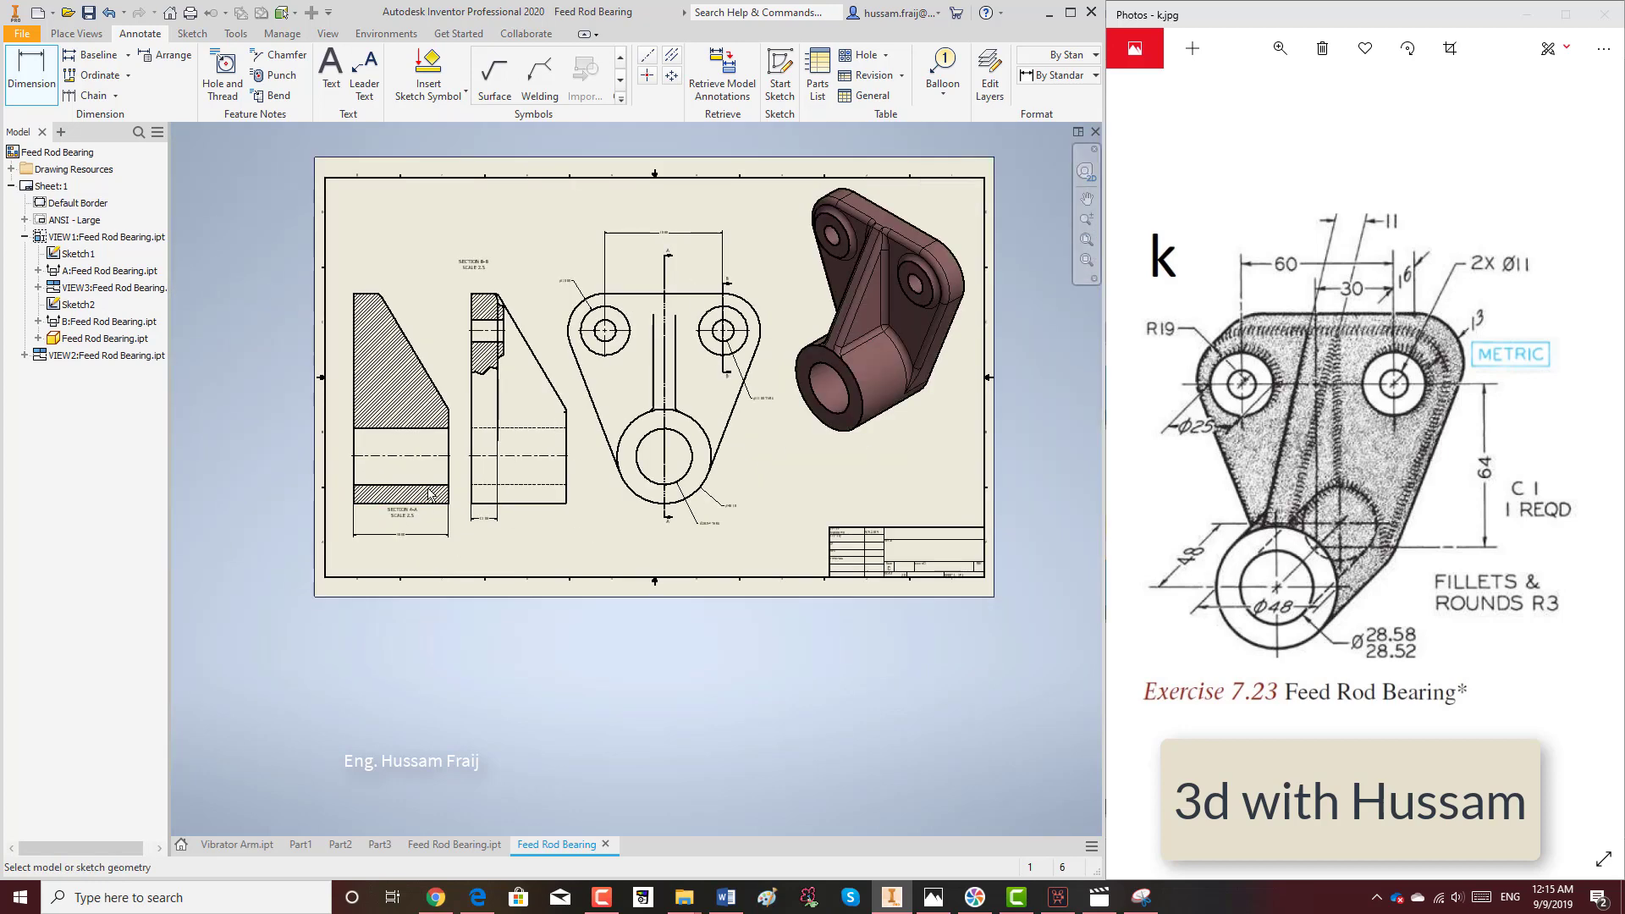
pyautogui.scroll(5, 353, 294)
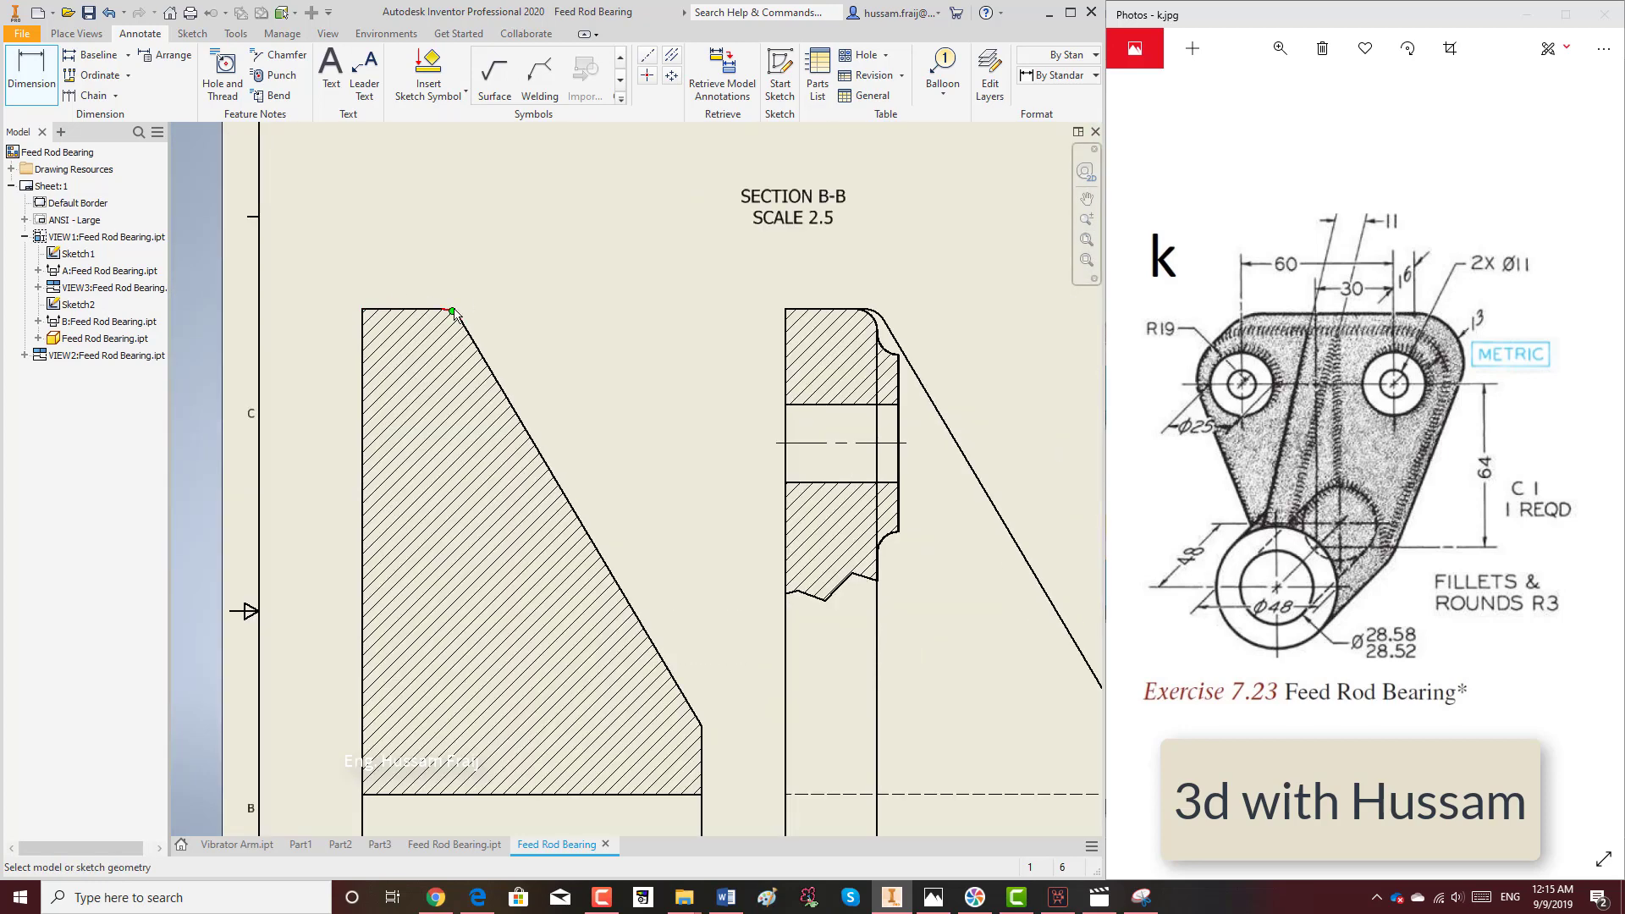
pyautogui.click(453, 313)
pyautogui.press('Escape')
pyautogui.click(450, 314)
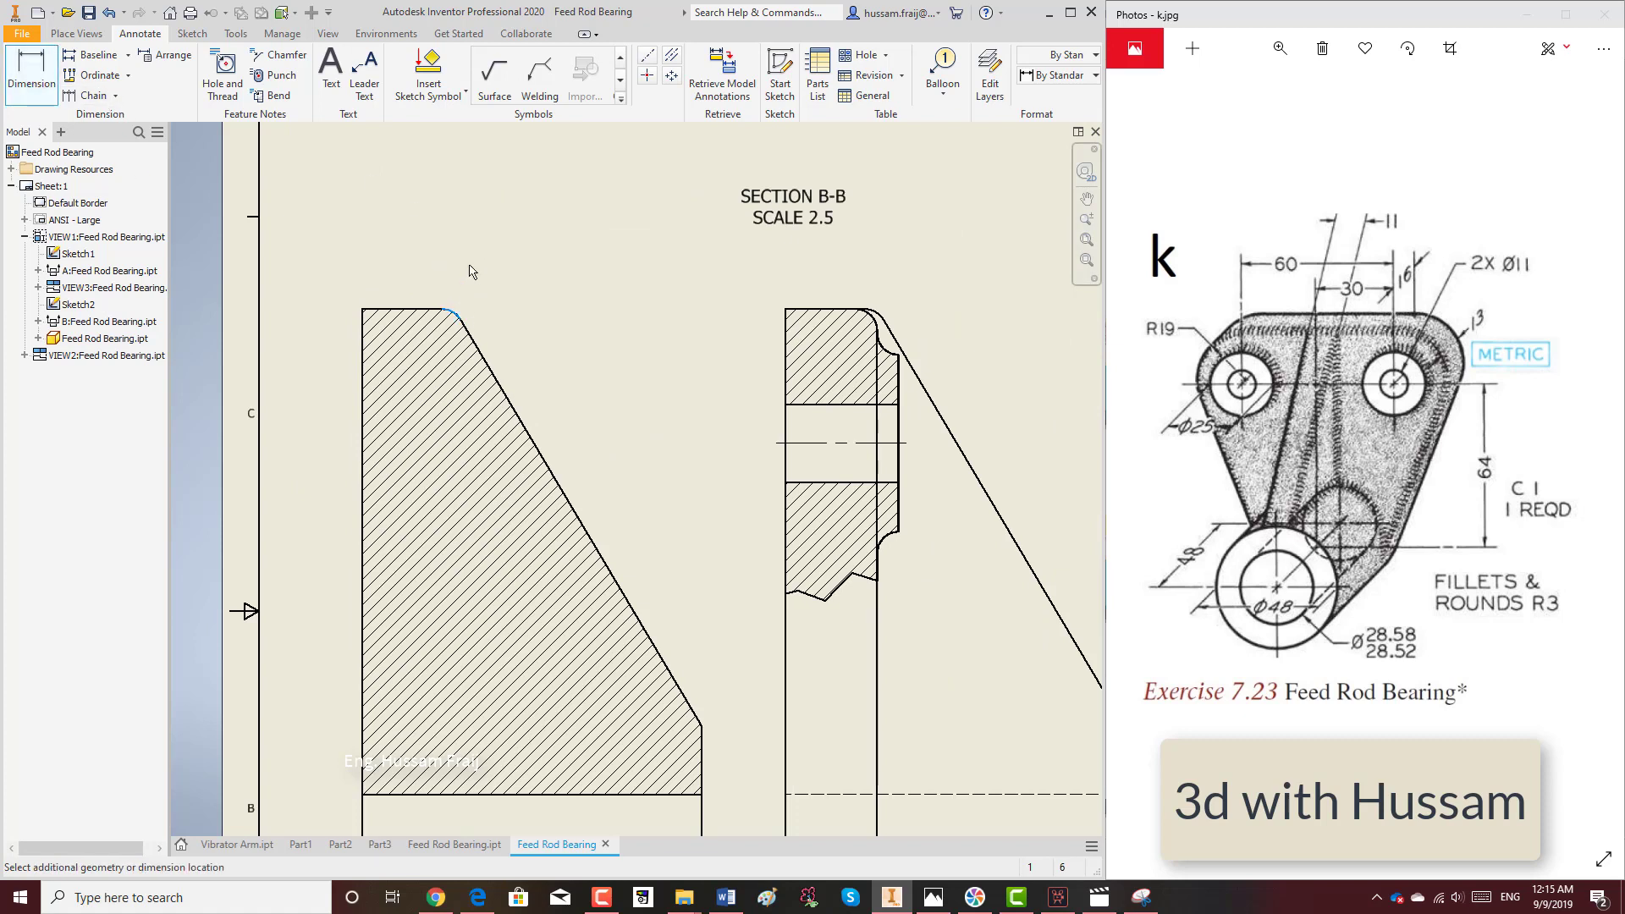
pyautogui.press('Escape')
pyautogui.scroll(-3, 458, 318)
pyautogui.click(440, 319)
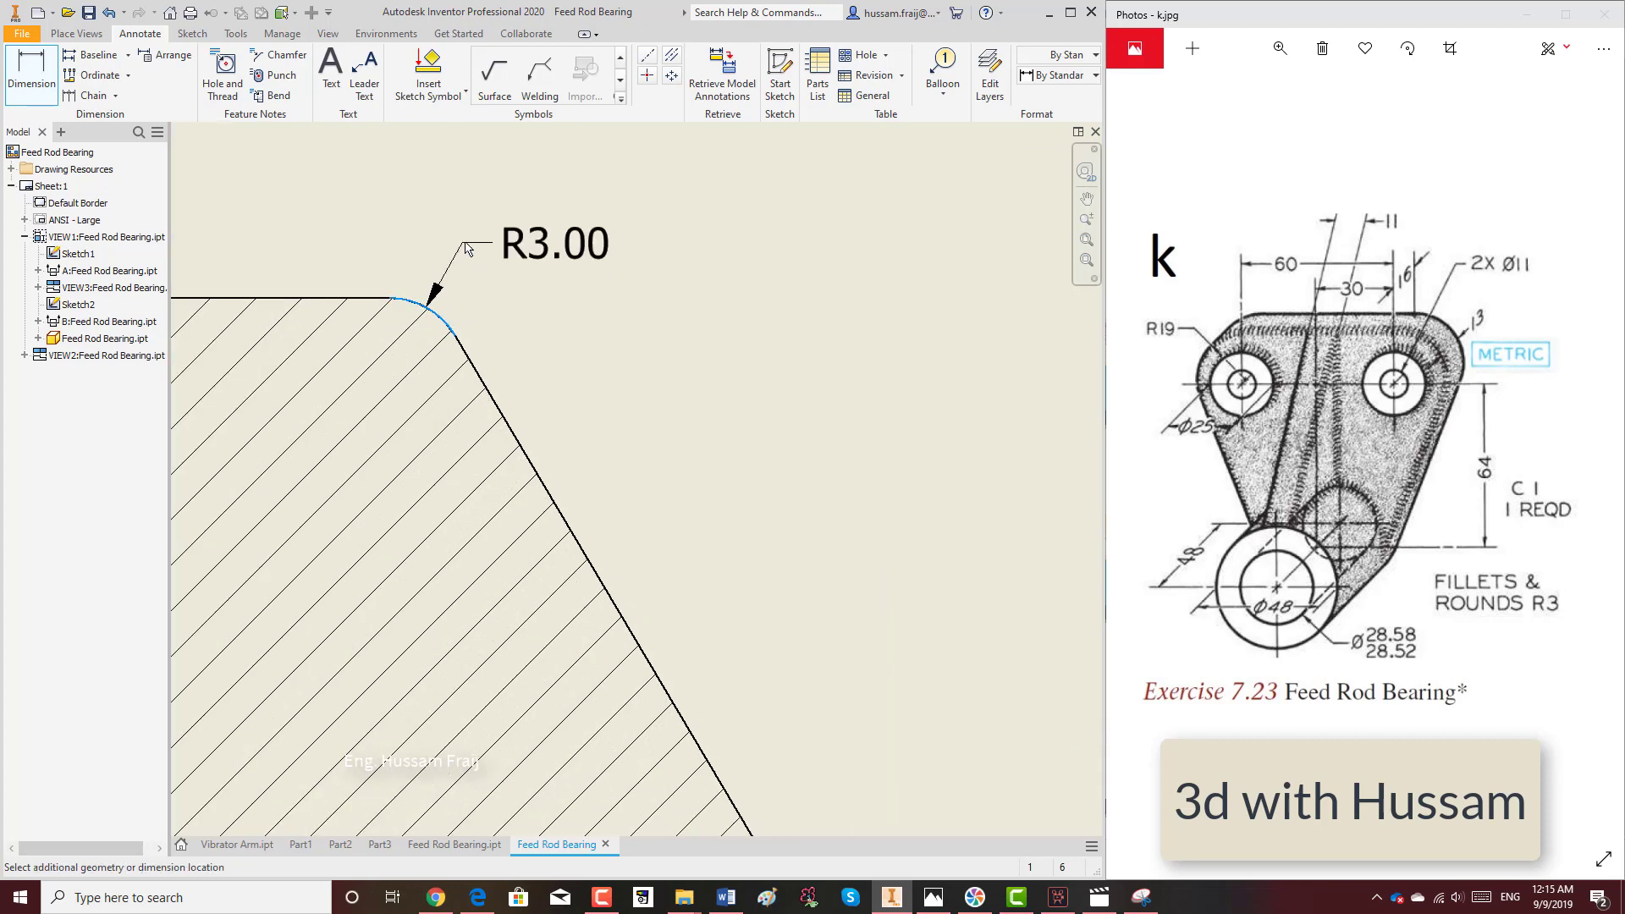
pyautogui.scroll(3, 449, 229)
pyautogui.click(446, 181)
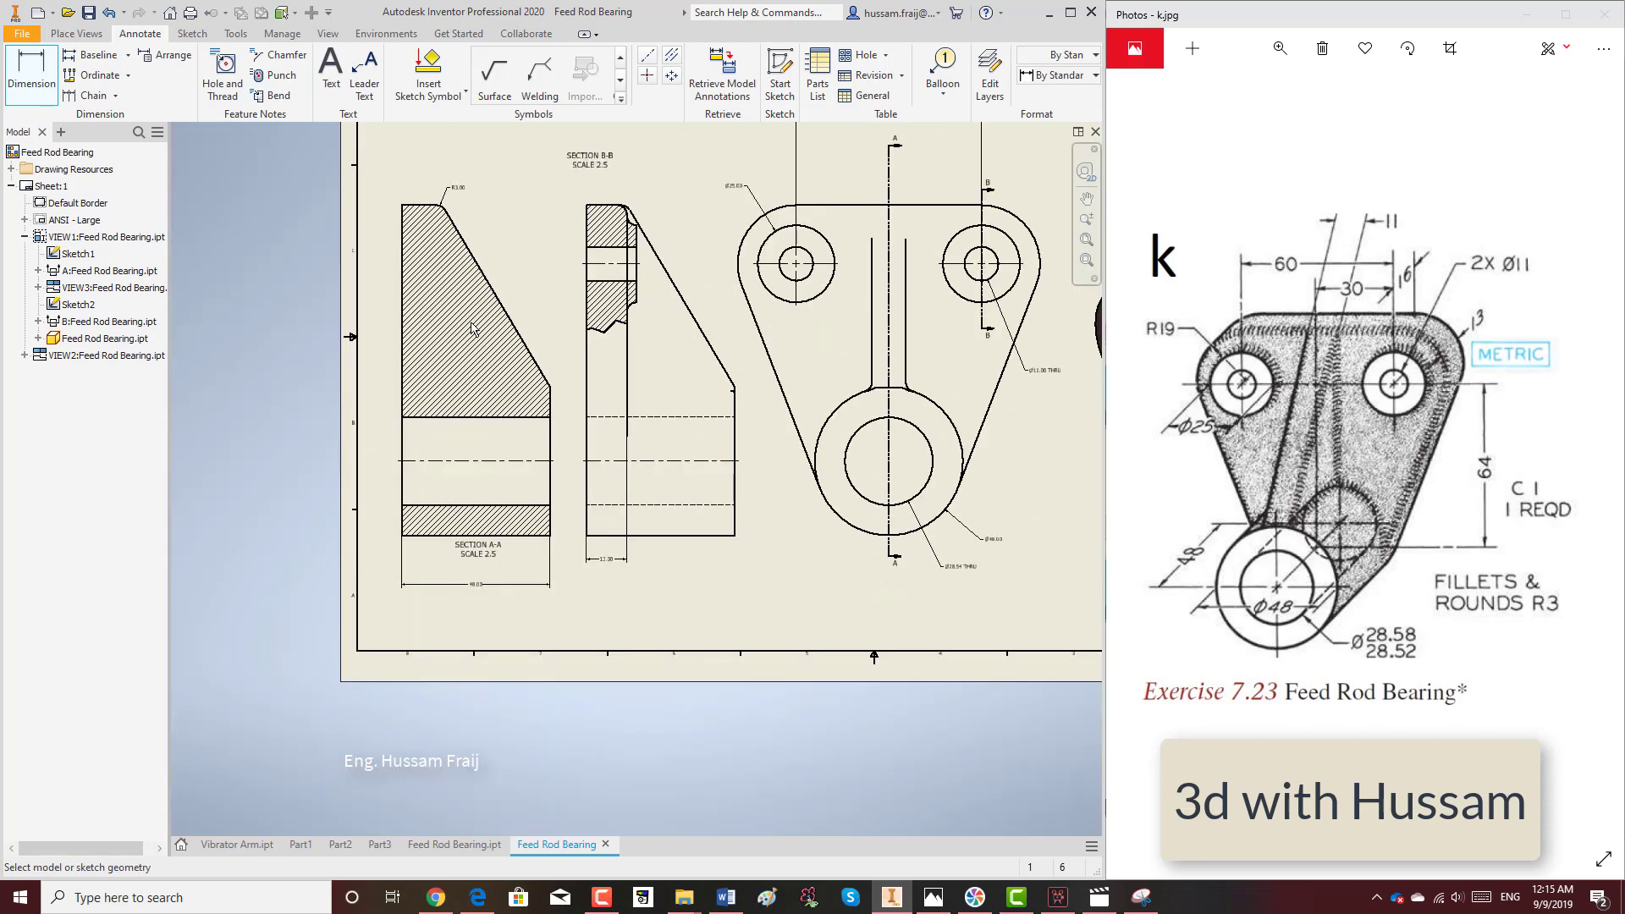
pyautogui.scroll(2, 472, 328)
pyautogui.scroll(-3, 754, 322)
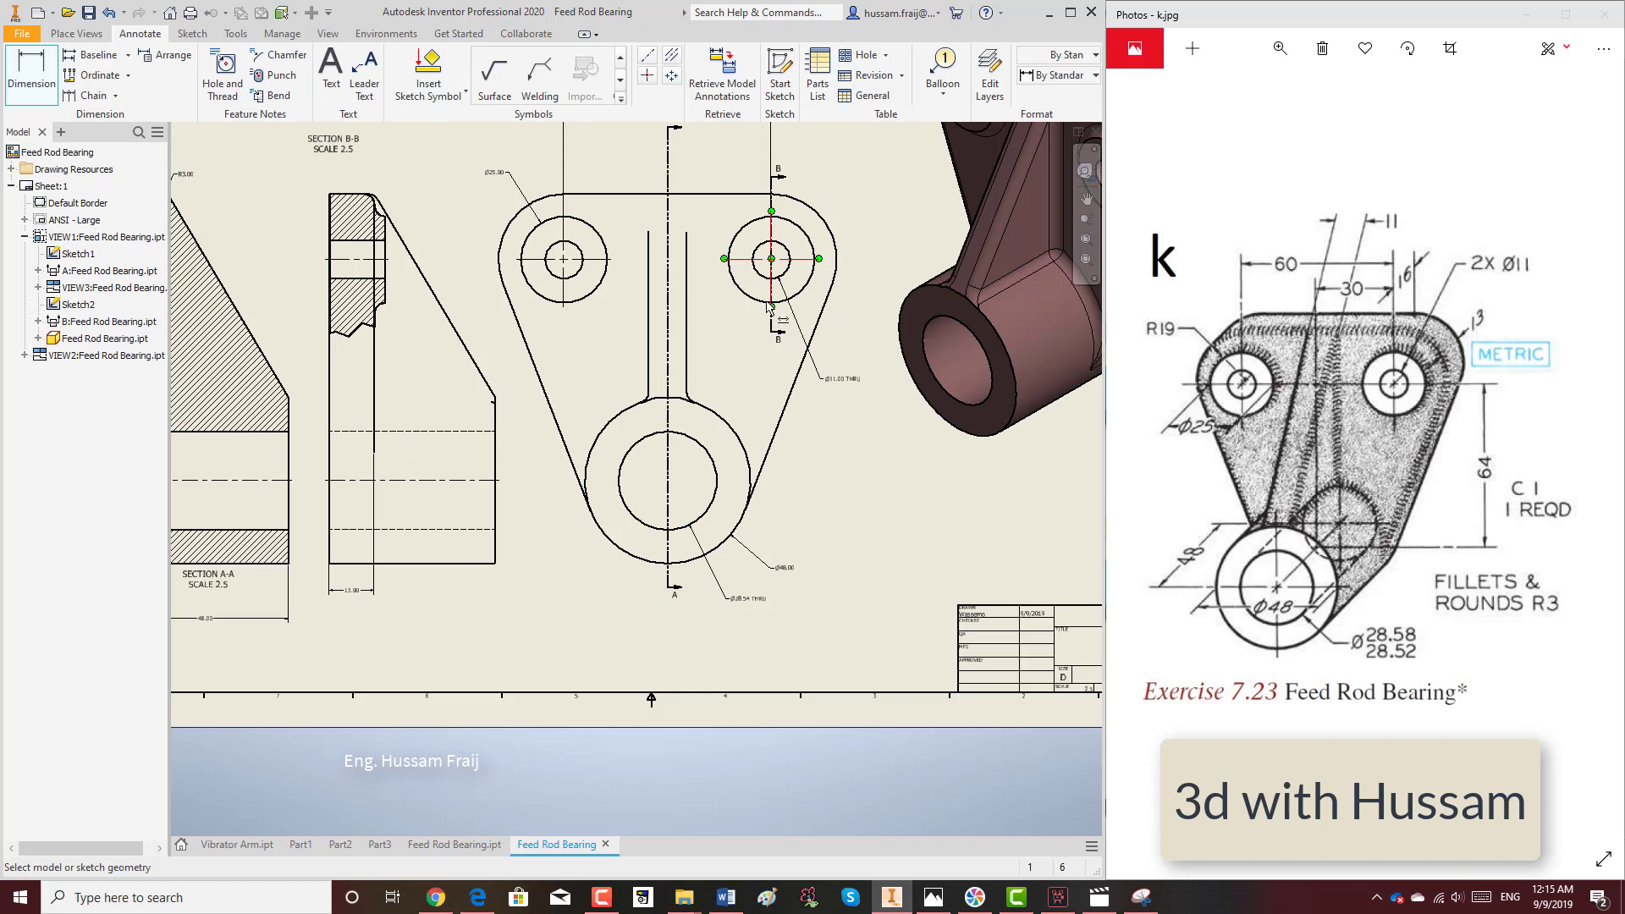
# Dimension the 64.00 vertical distance from the Ø25 hole to the Ø48 boss, placed right.
pyautogui.click(597, 242)
pyautogui.click(733, 529)
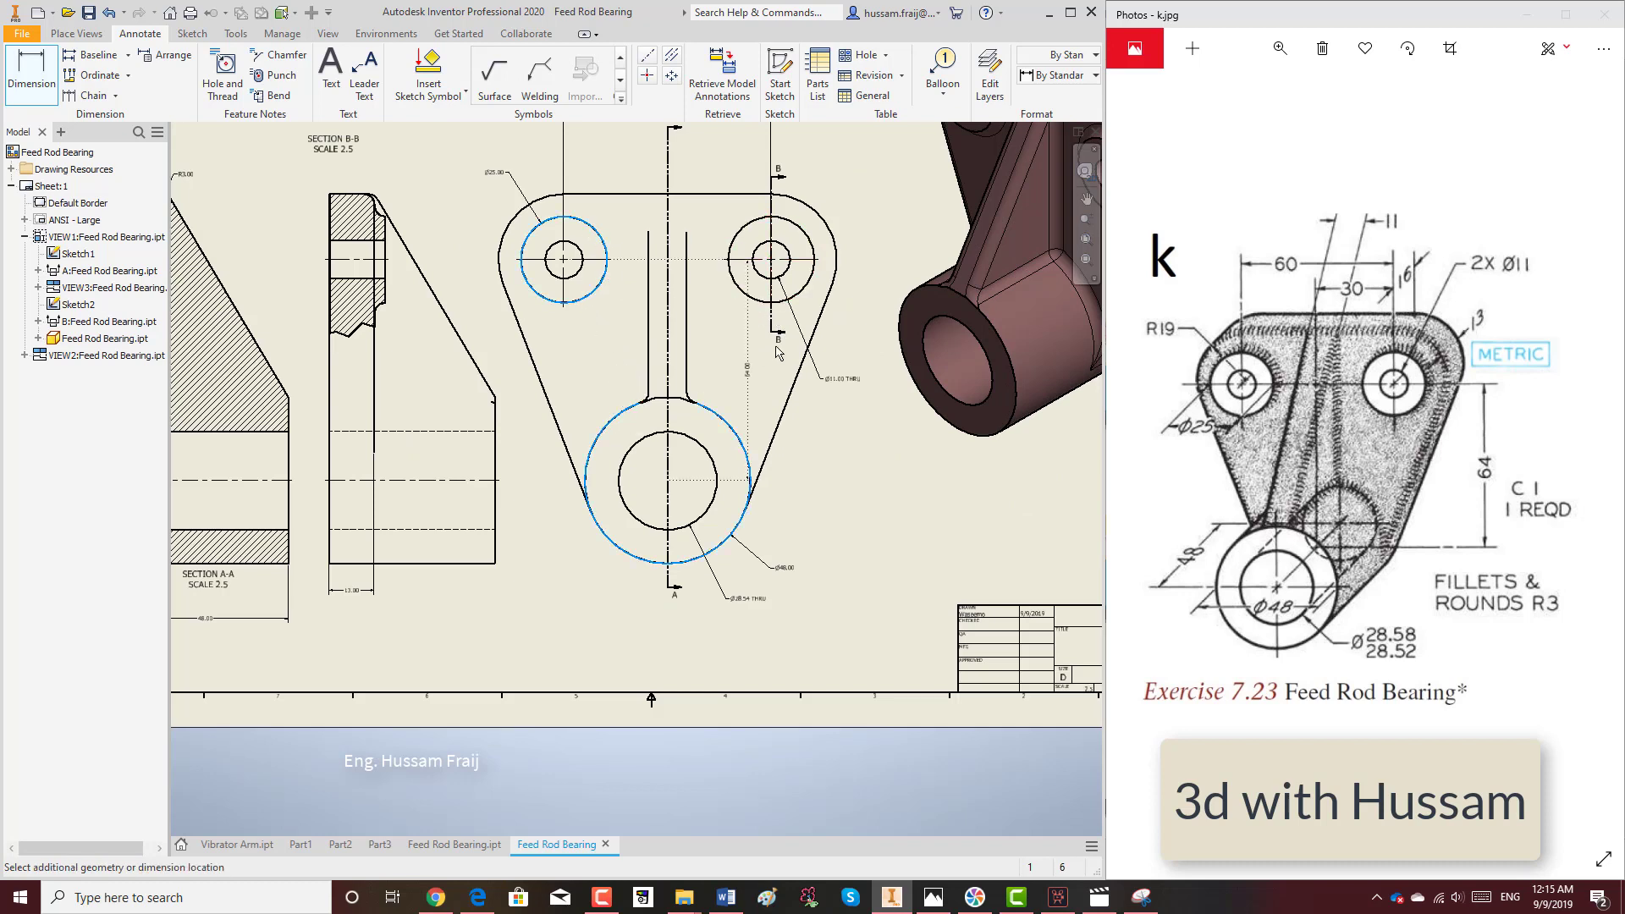
pyautogui.click(877, 364)
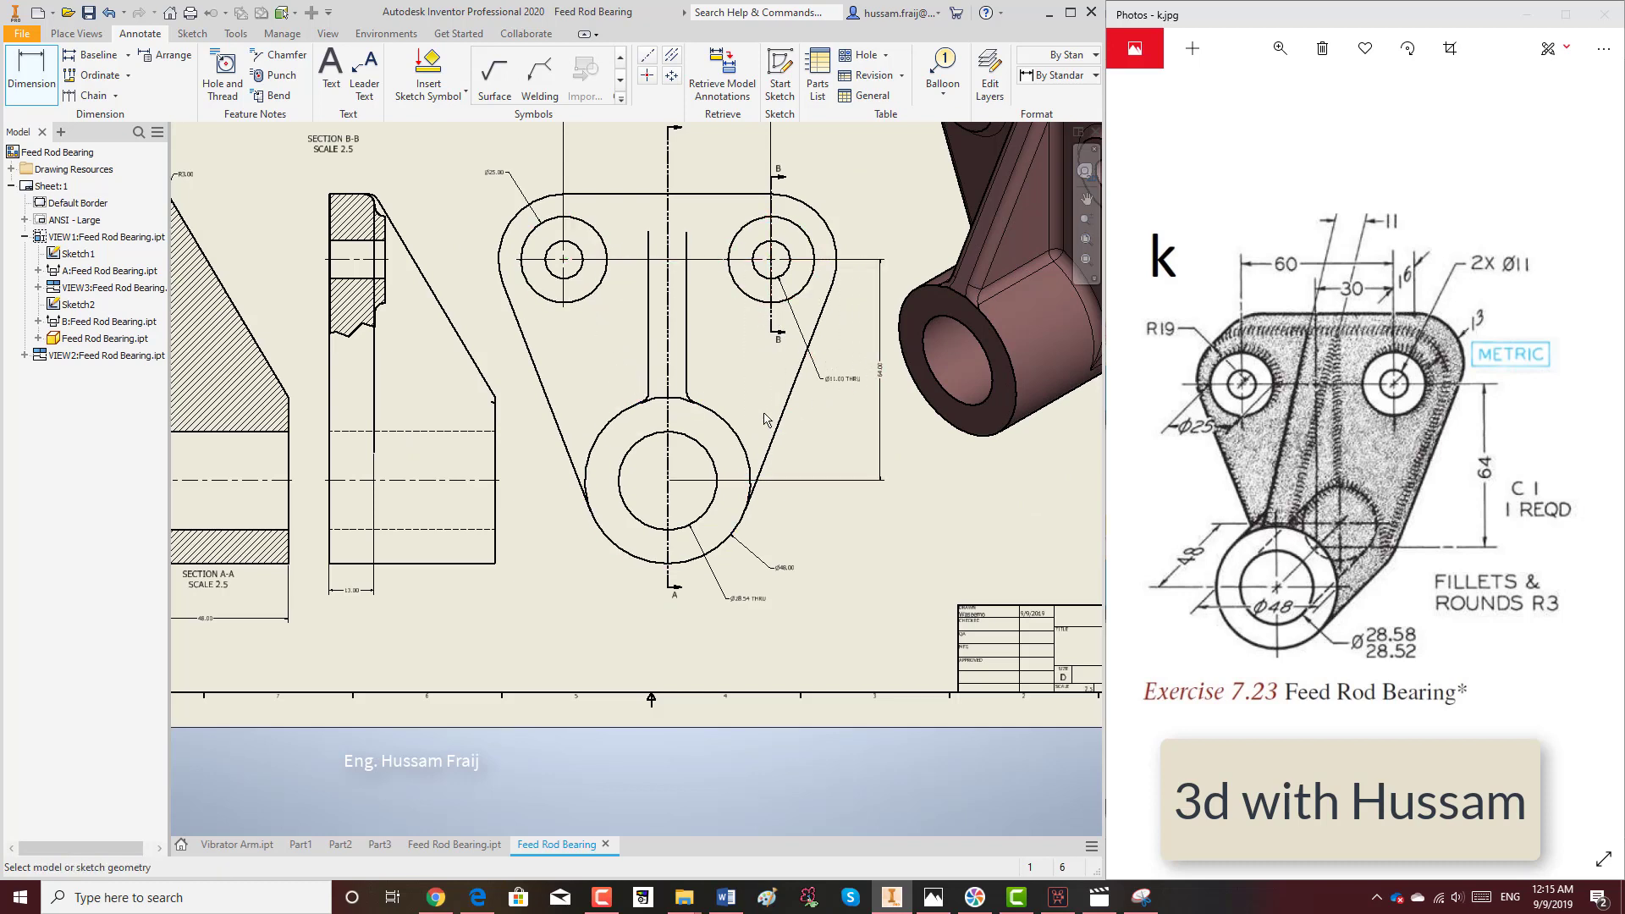
pyautogui.scroll(2, 662, 446)
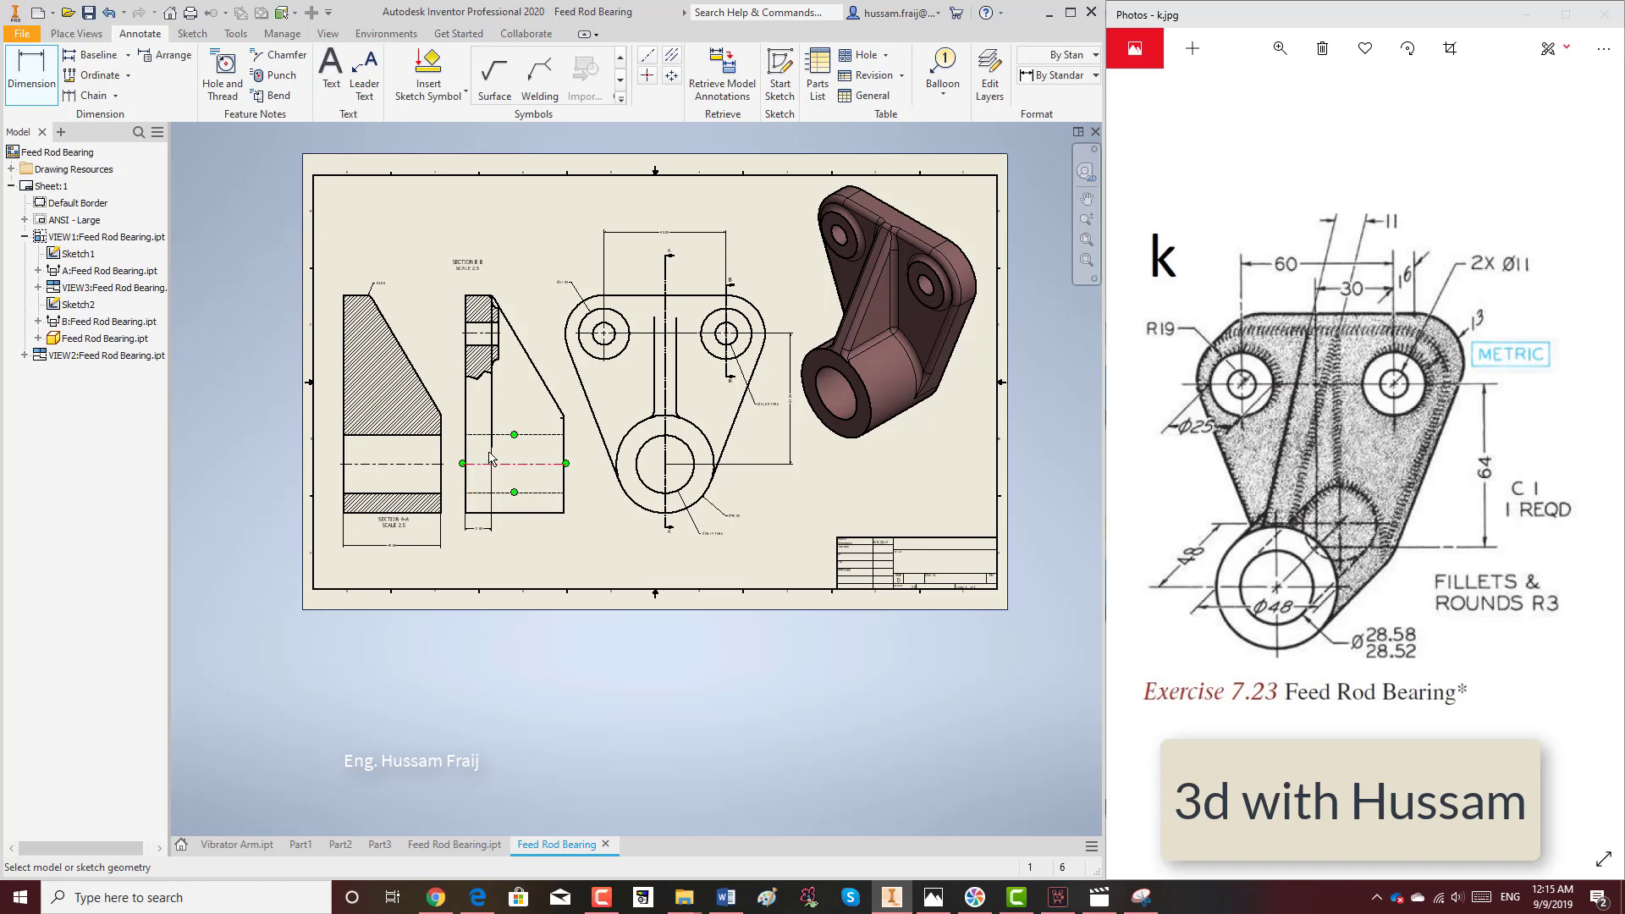
pyautogui.scroll(-2, 495, 440)
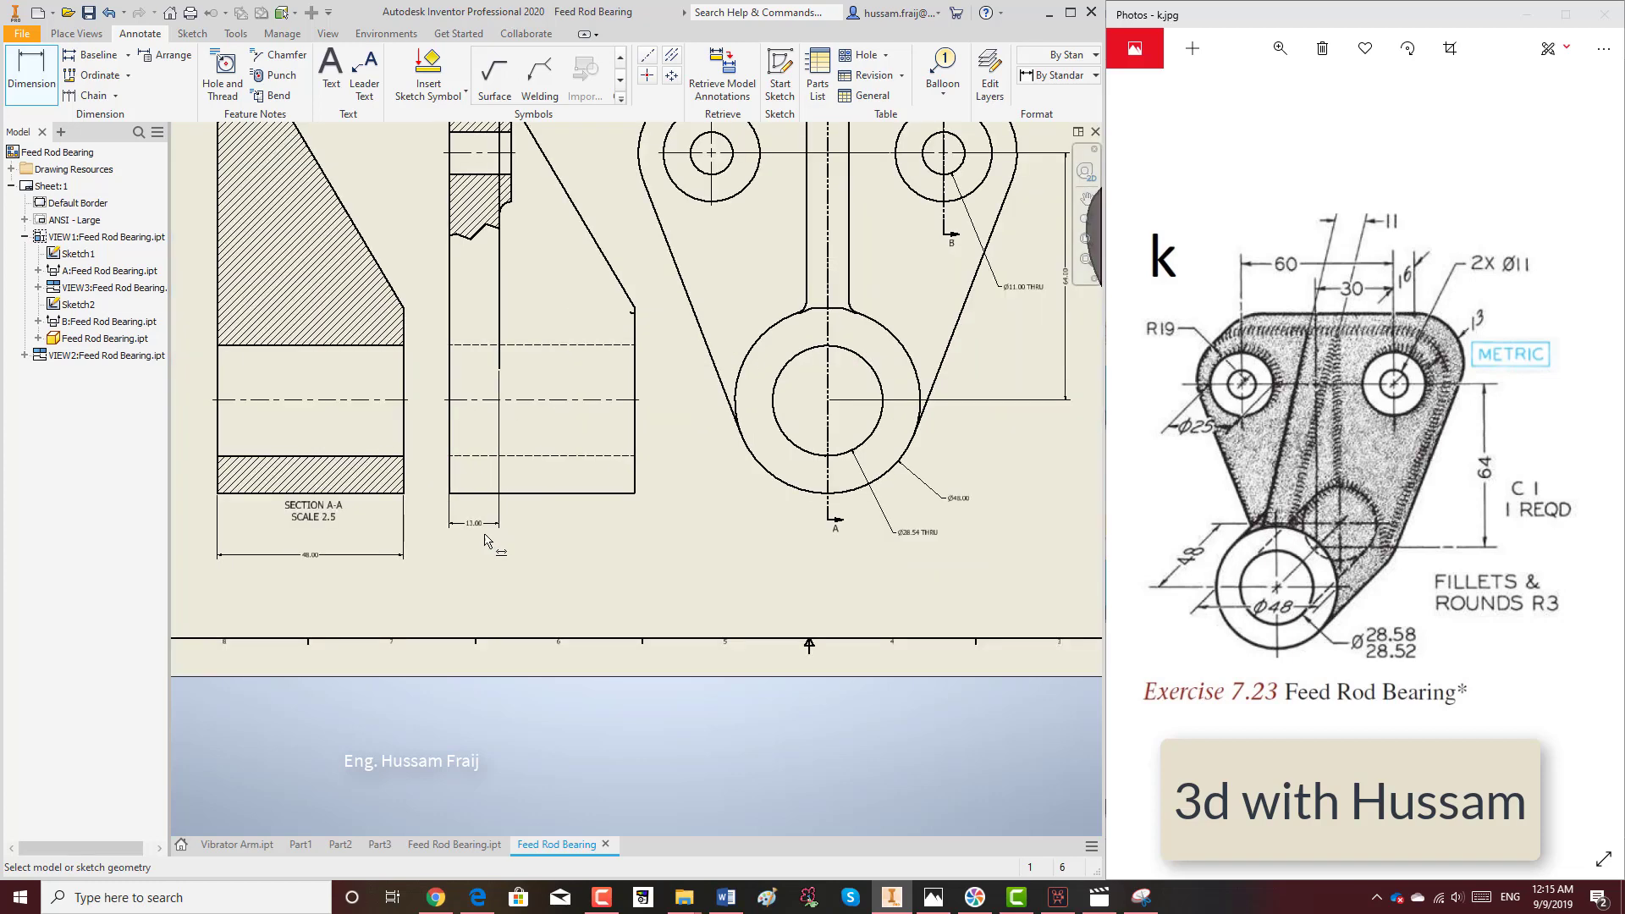
pyautogui.scroll(5, 660, 339)
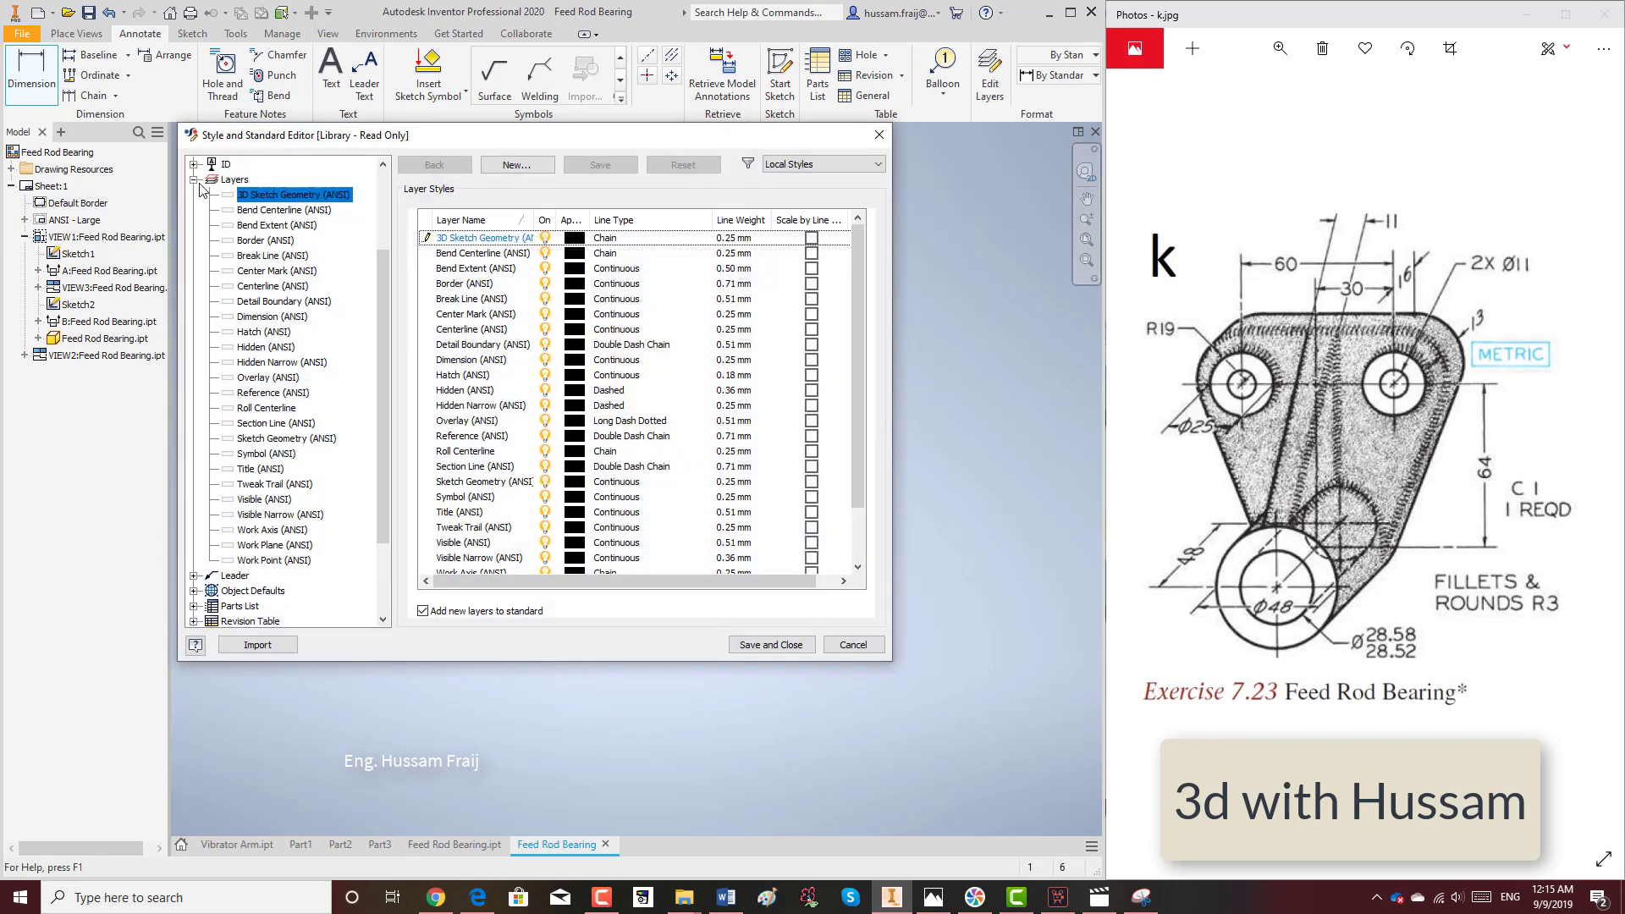
# Set the Default - mm (ANSI) dimension style's arrowhead size to 5.00 mm.
pyautogui.click(194, 179)
pyautogui.click(241, 225)
pyautogui.click(193, 225)
pyautogui.click(271, 241)
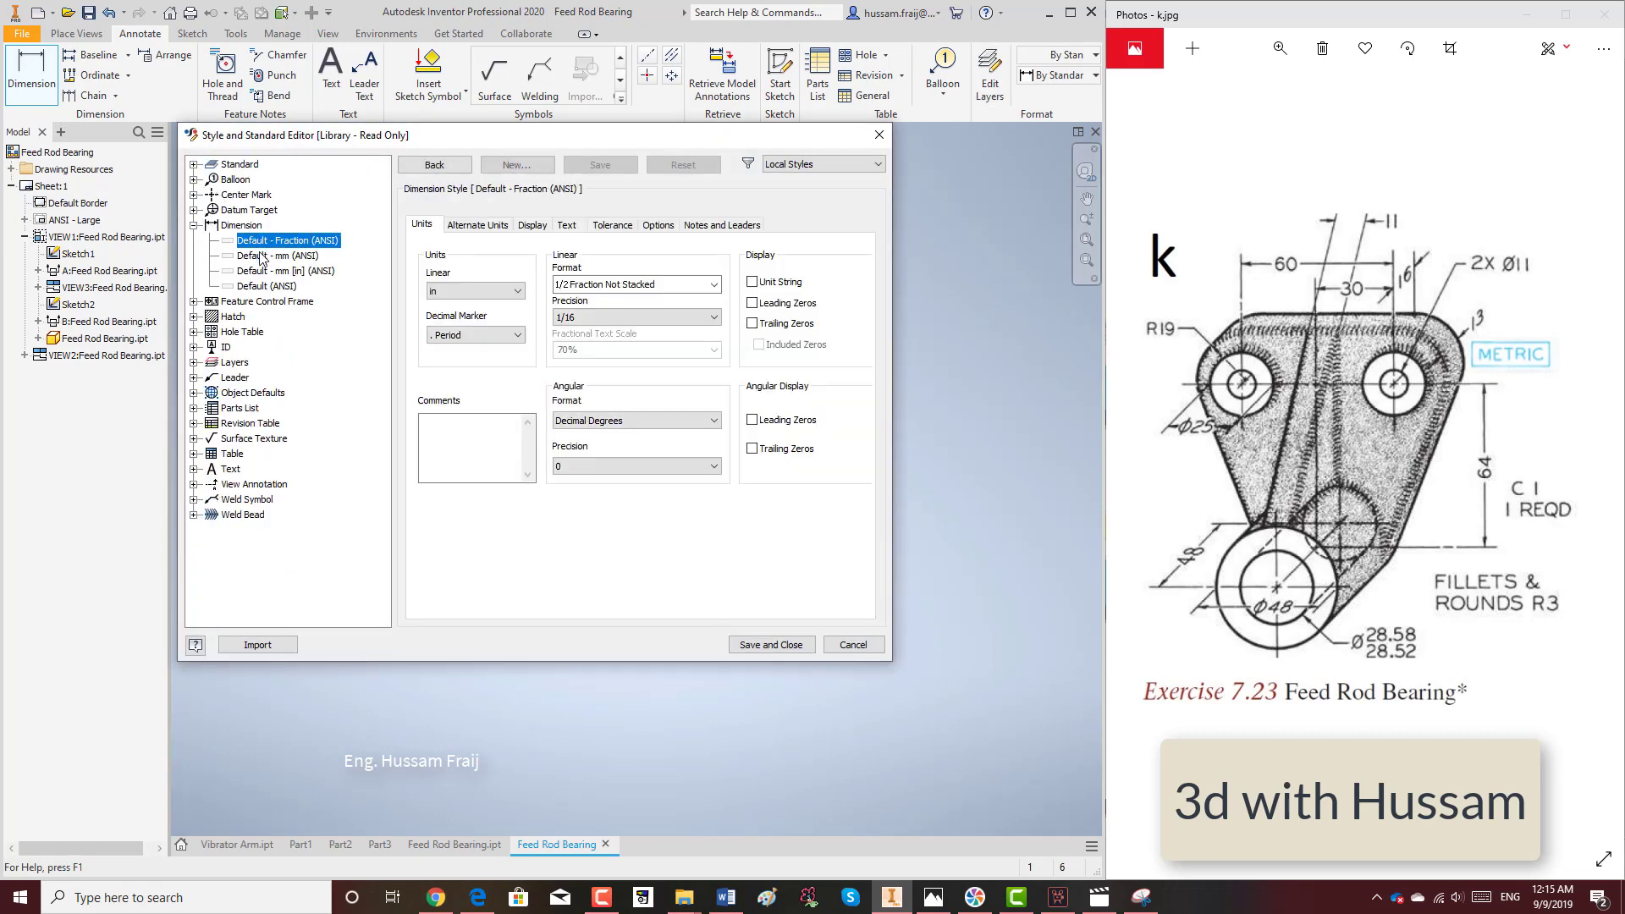
pyautogui.click(261, 256)
pyautogui.click(533, 225)
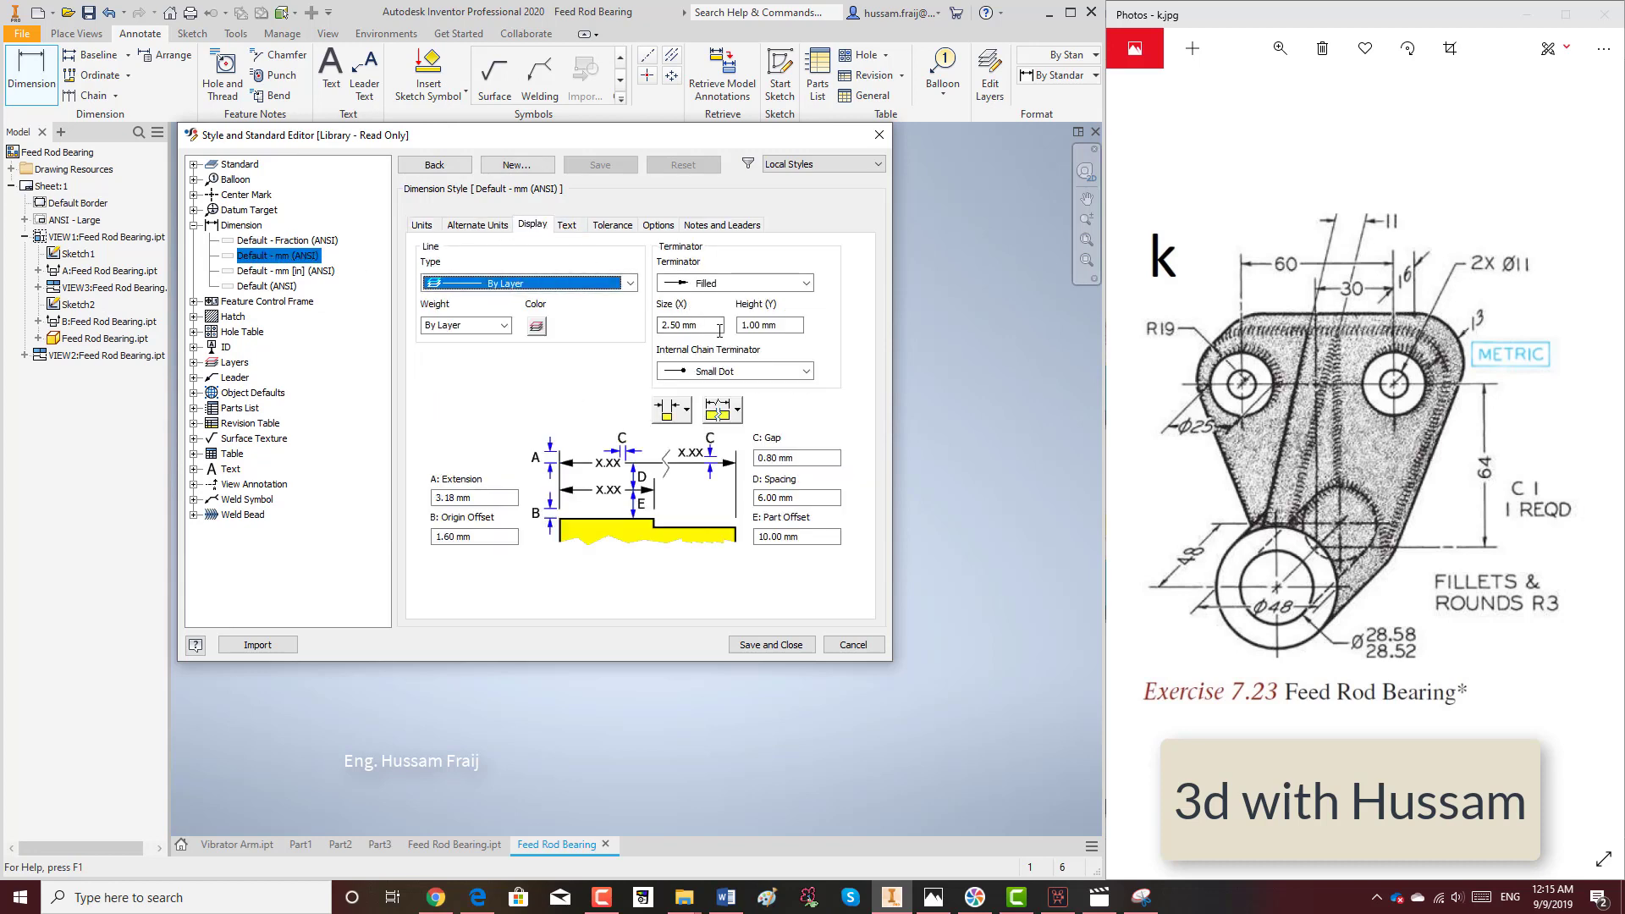
pyautogui.press('Tab')
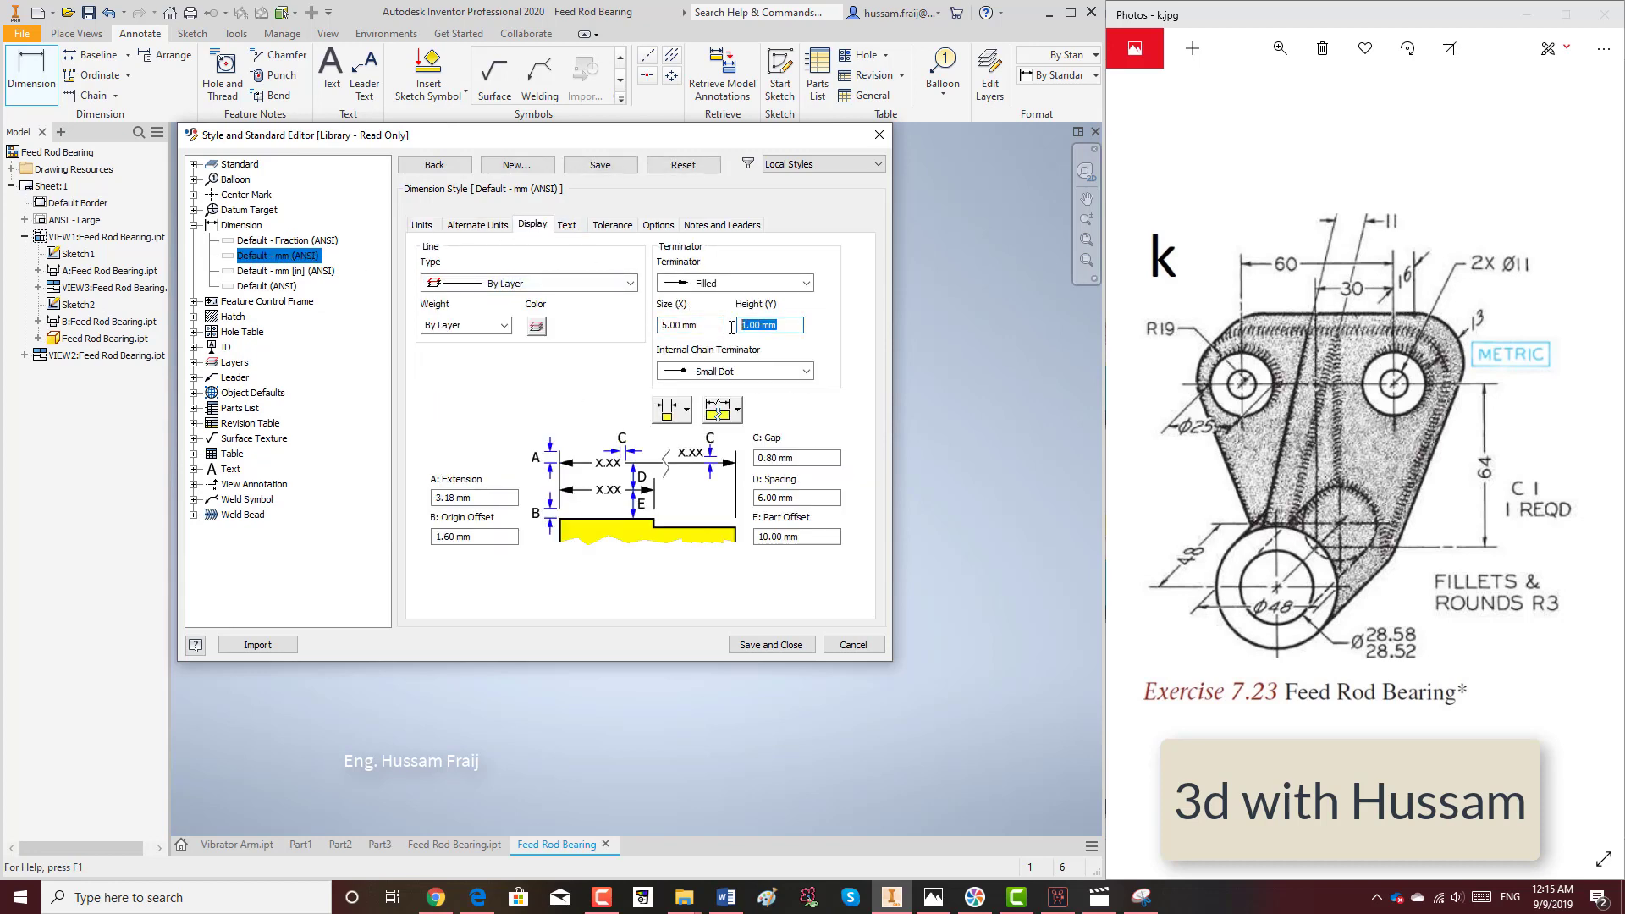
# Change the Note Text (ANSI) text style colour to blue.
pyautogui.click(566, 225)
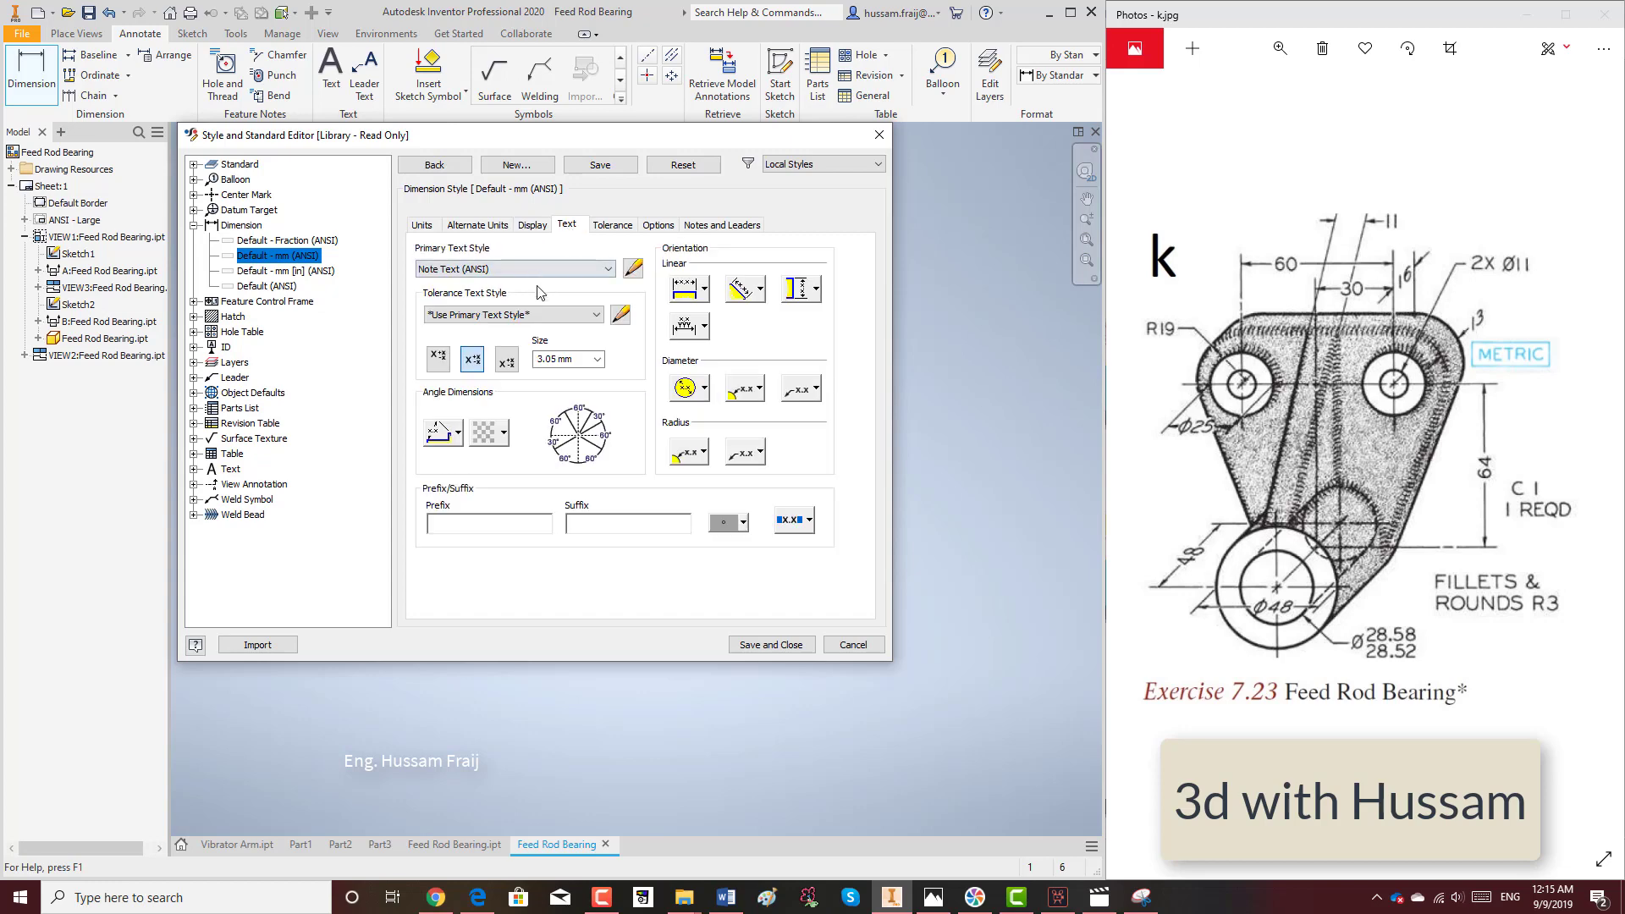
pyautogui.click(633, 269)
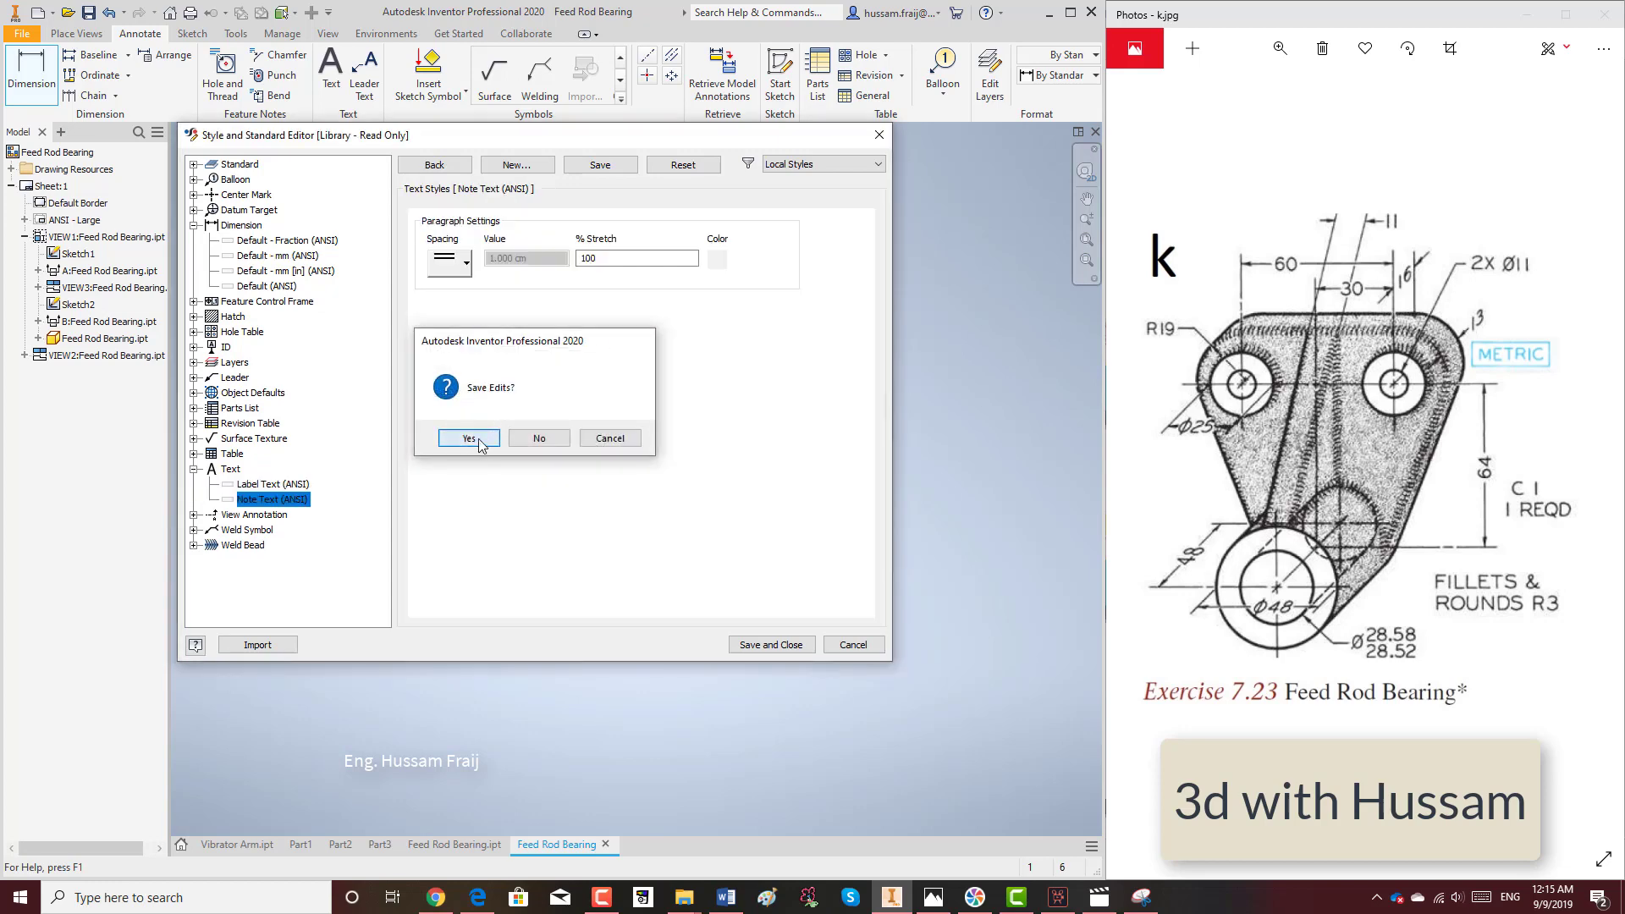
pyautogui.click(472, 436)
pyautogui.click(717, 259)
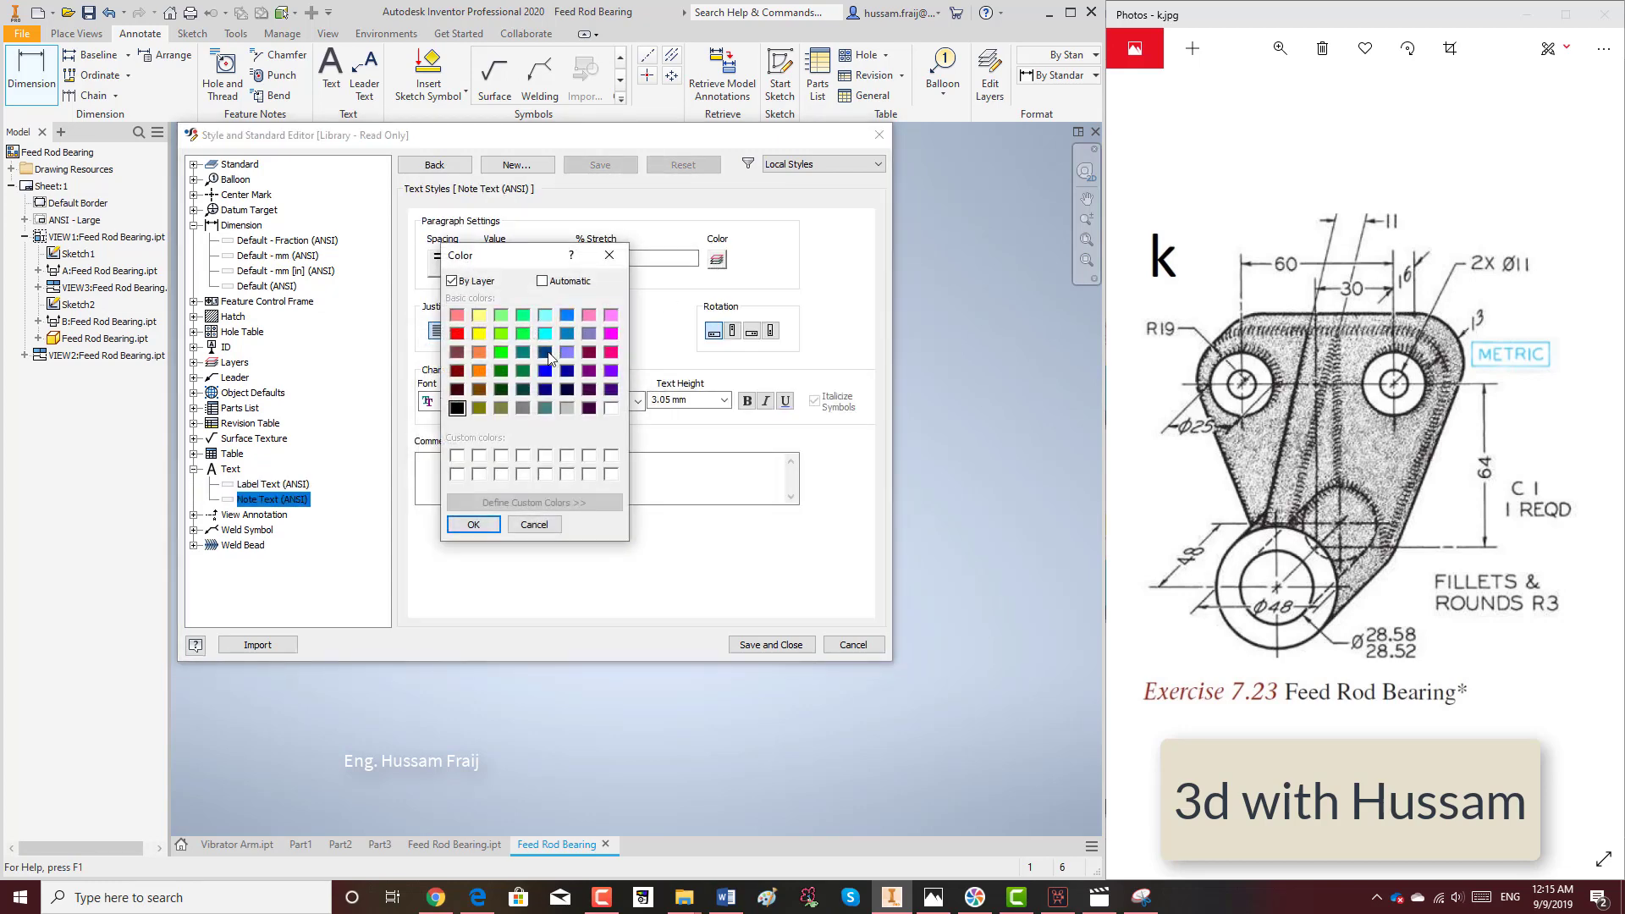
pyautogui.click(471, 525)
pyautogui.click(650, 399)
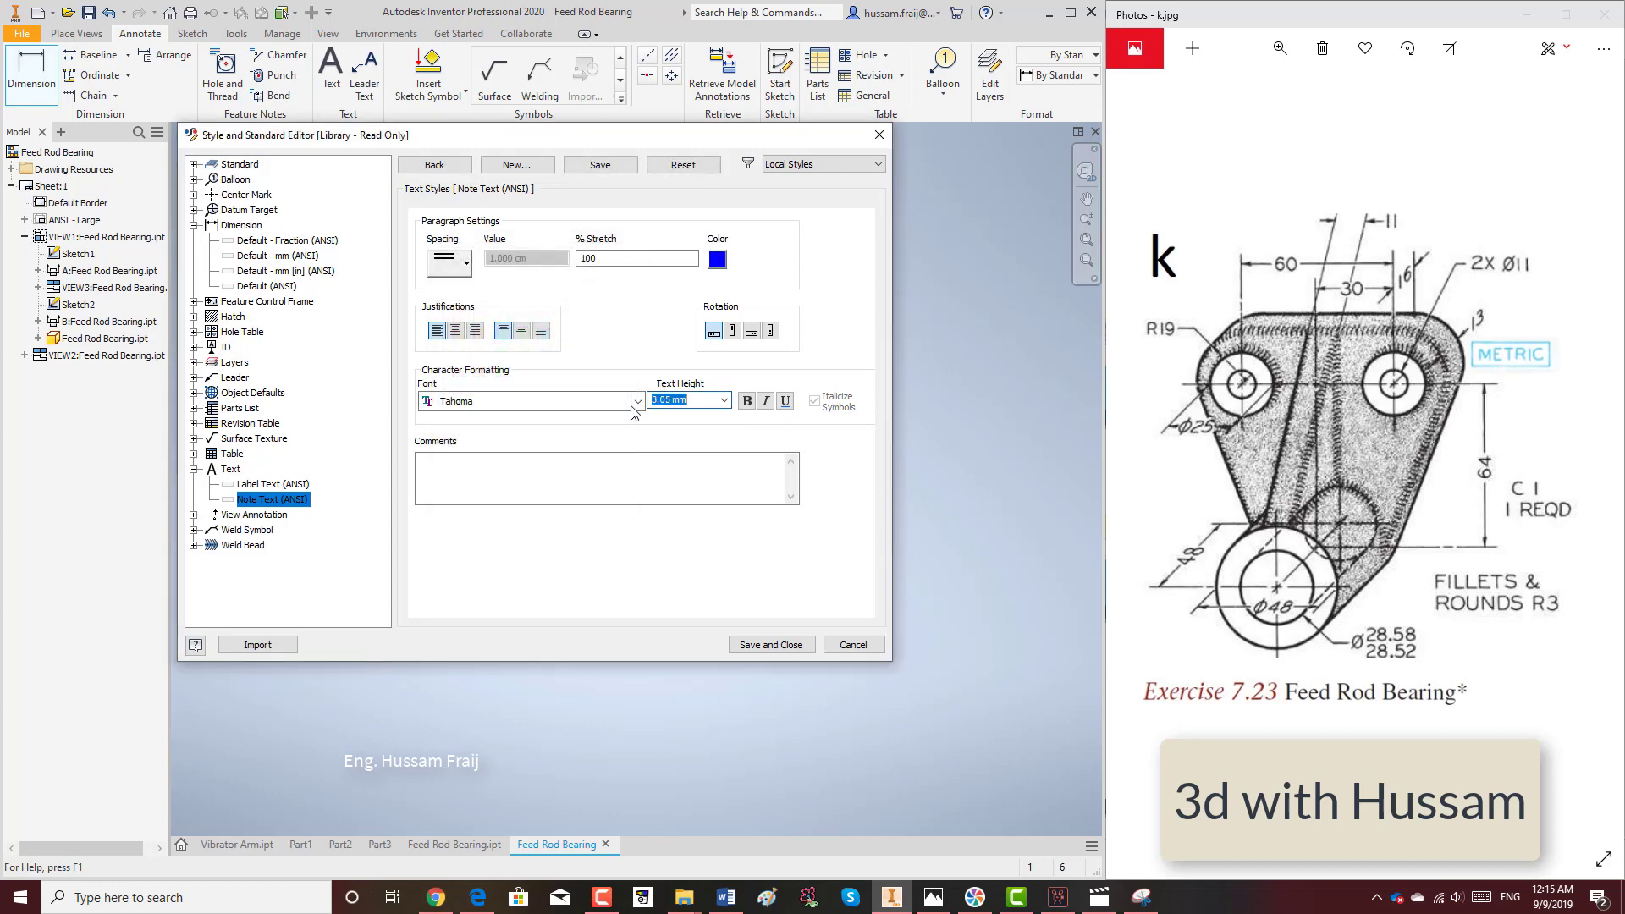
# Set the note text height to 7, then save and close the Style editor.
pyautogui.write('7')
pyautogui.click(766, 645)
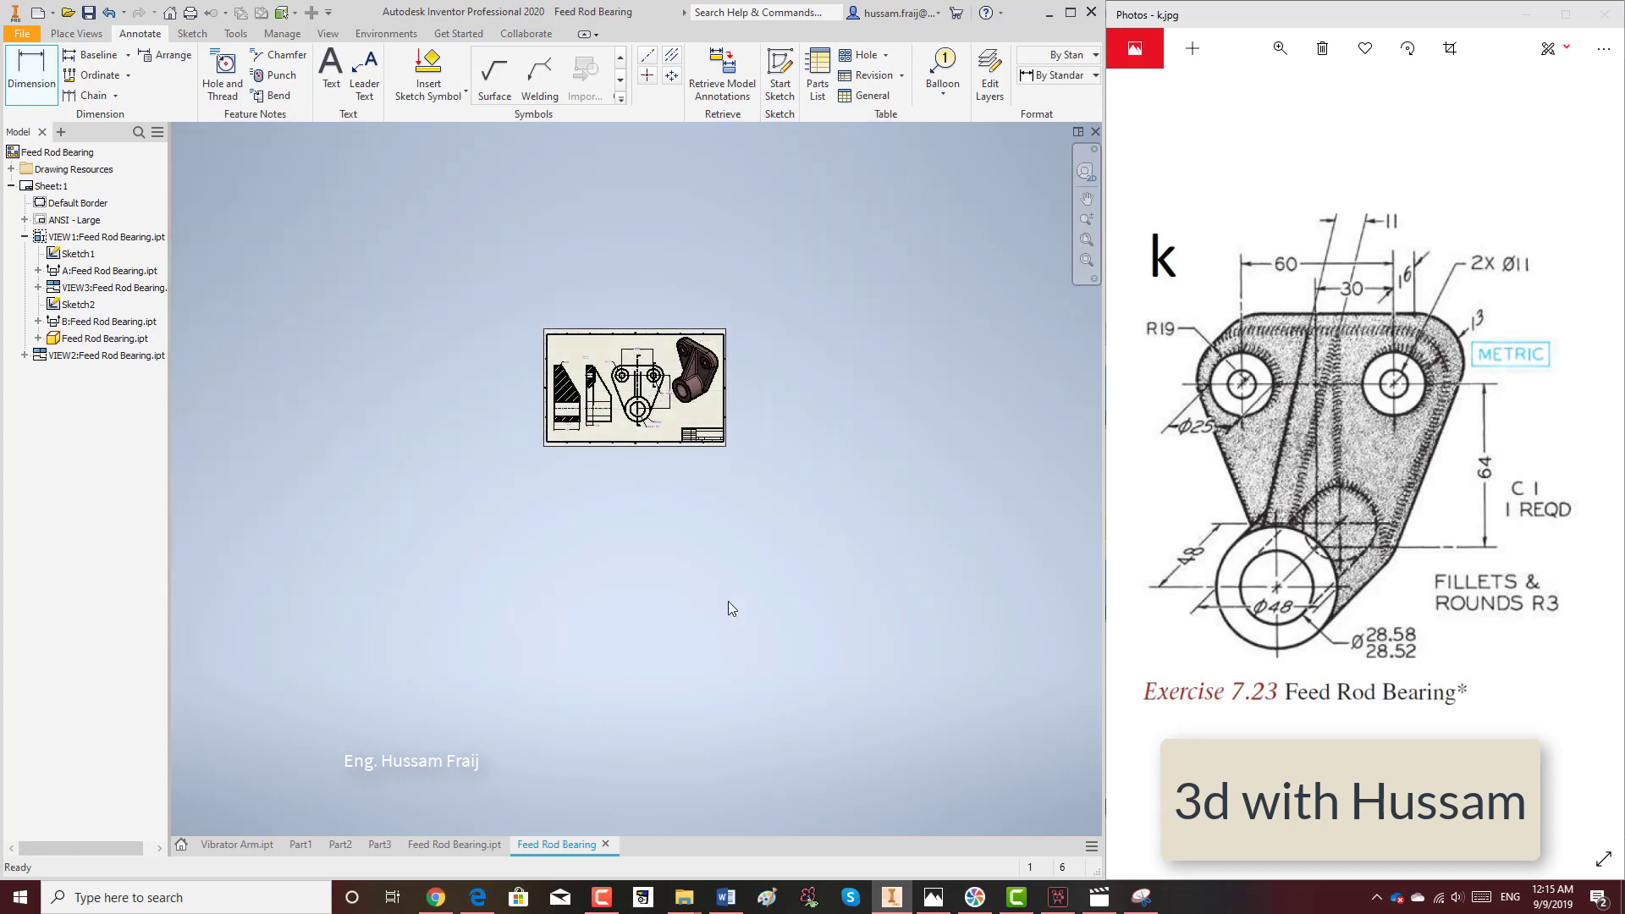
pyautogui.scroll(-2, 719, 408)
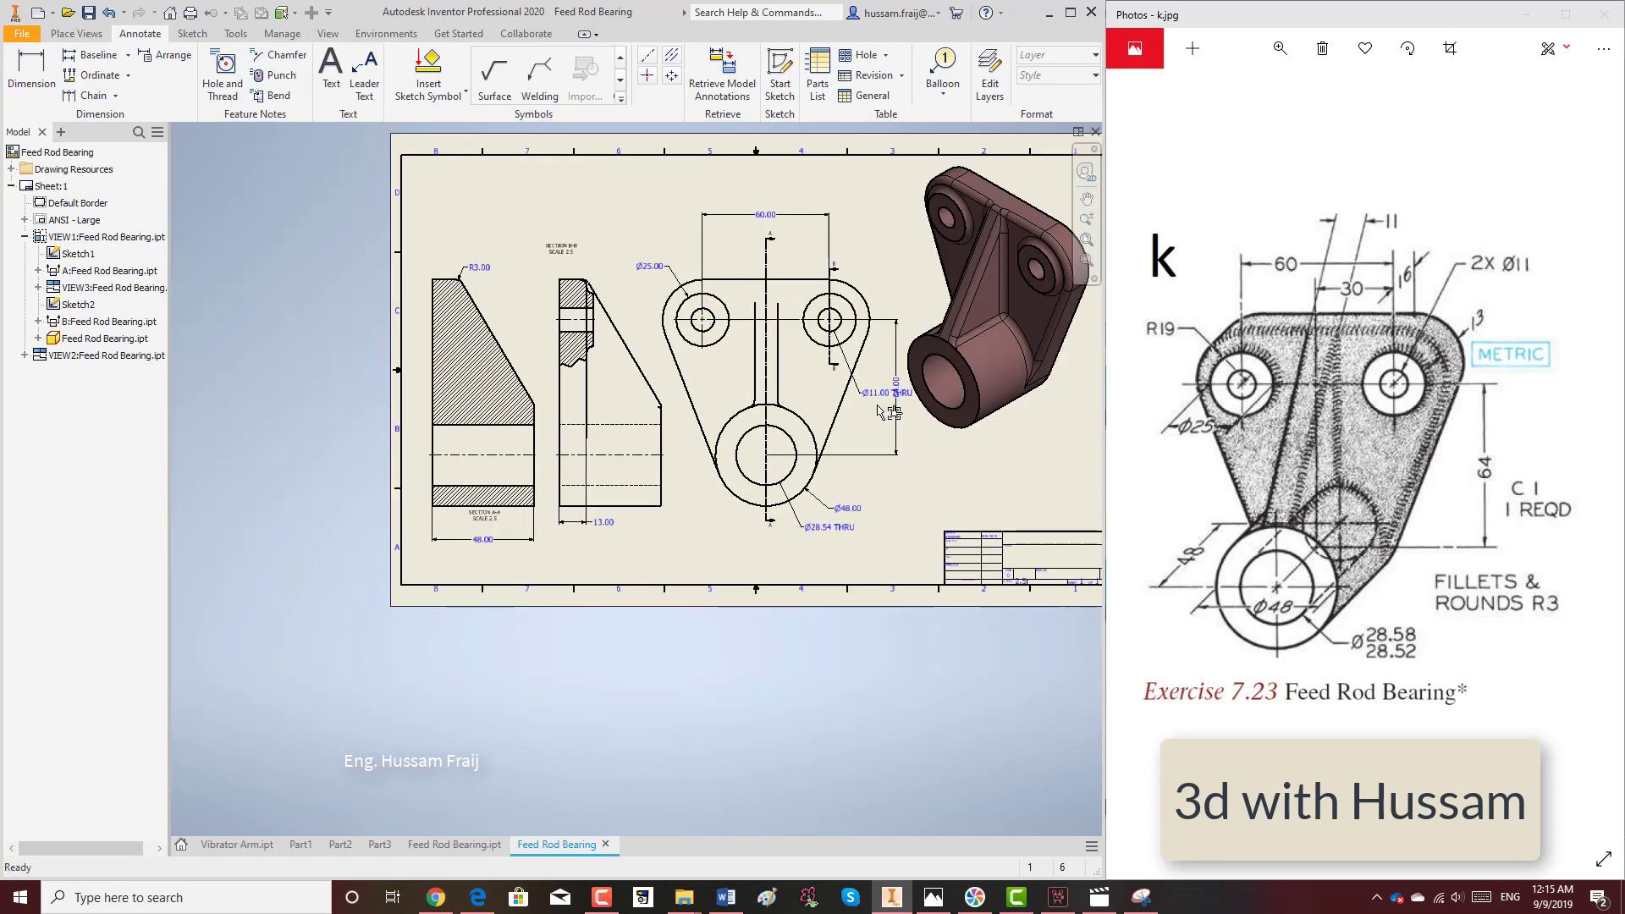
pyautogui.scroll(5, 828, 362)
# Move the Ø11.00 THRU hole note lower, clear of the 64.00 dimension.
pyautogui.moveTo(826, 362); pyautogui.dragTo(783, 454)
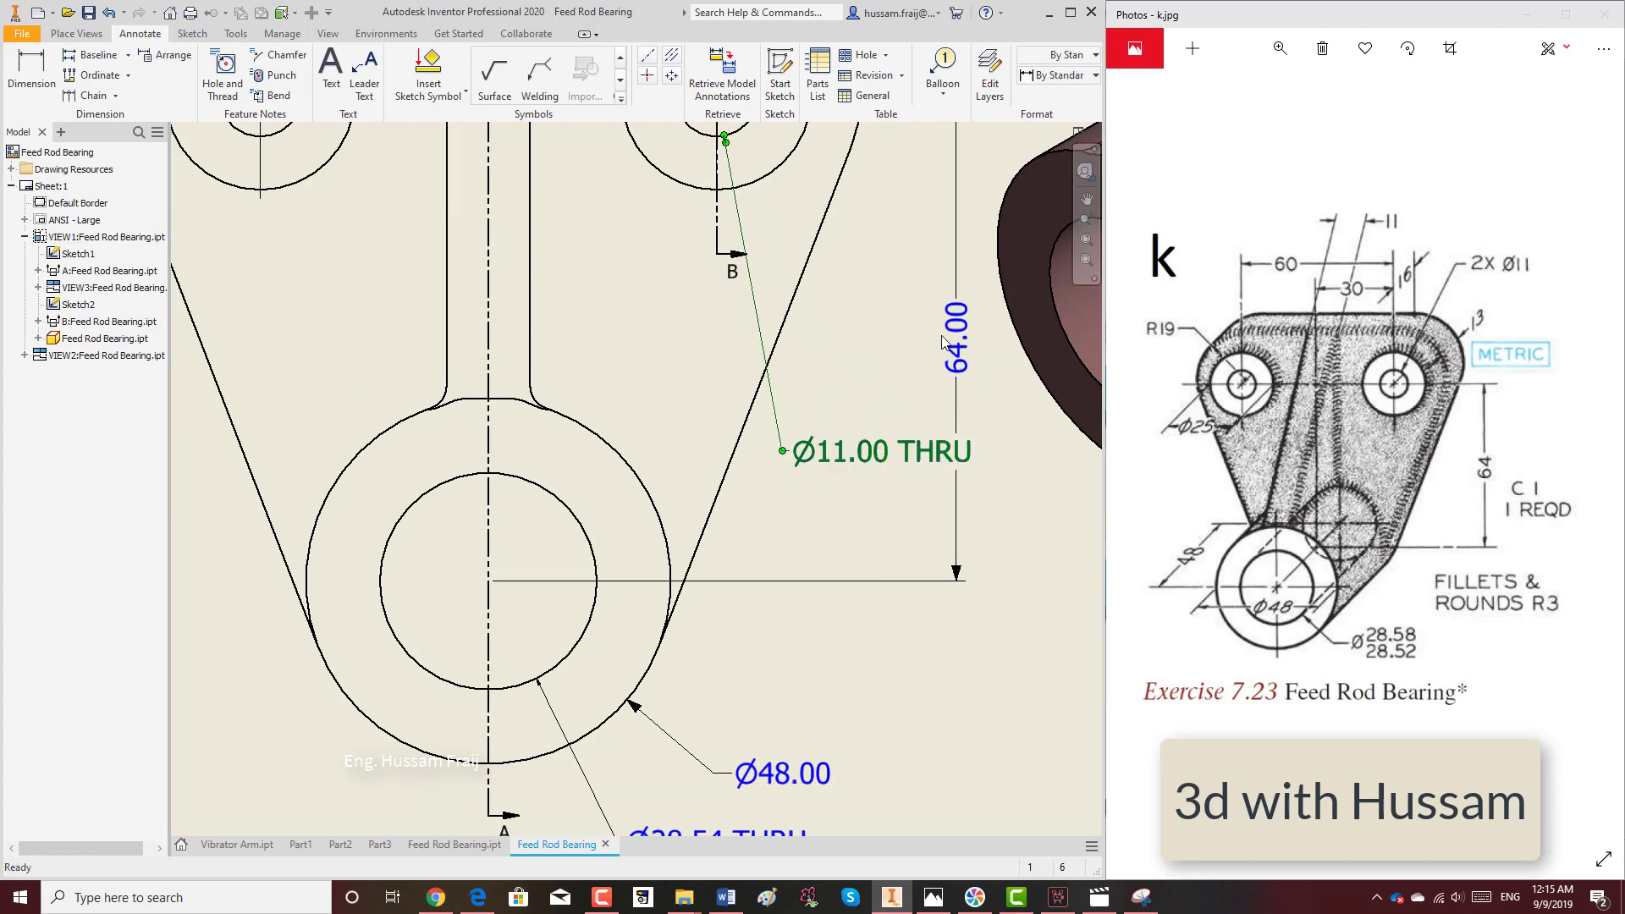
pyautogui.moveTo(957, 340); pyautogui.dragTo(975, 343)
pyautogui.scroll(-5, 870, 399)
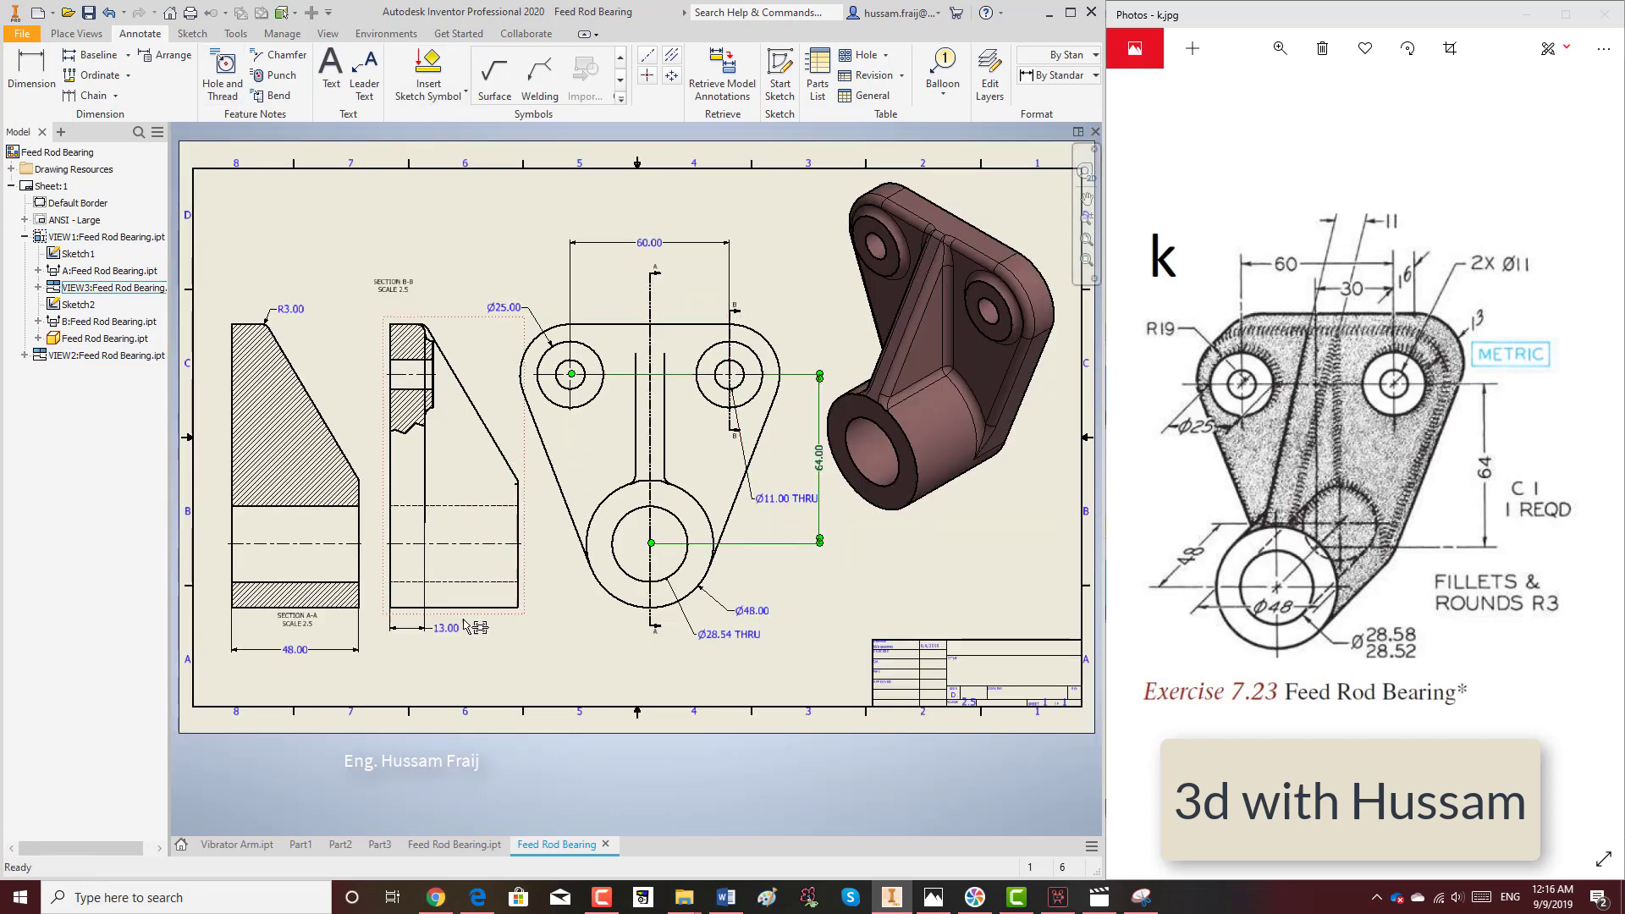
# Dimension Section B-B's overall width as 16.00, placed above the section.
pyautogui.press('d')
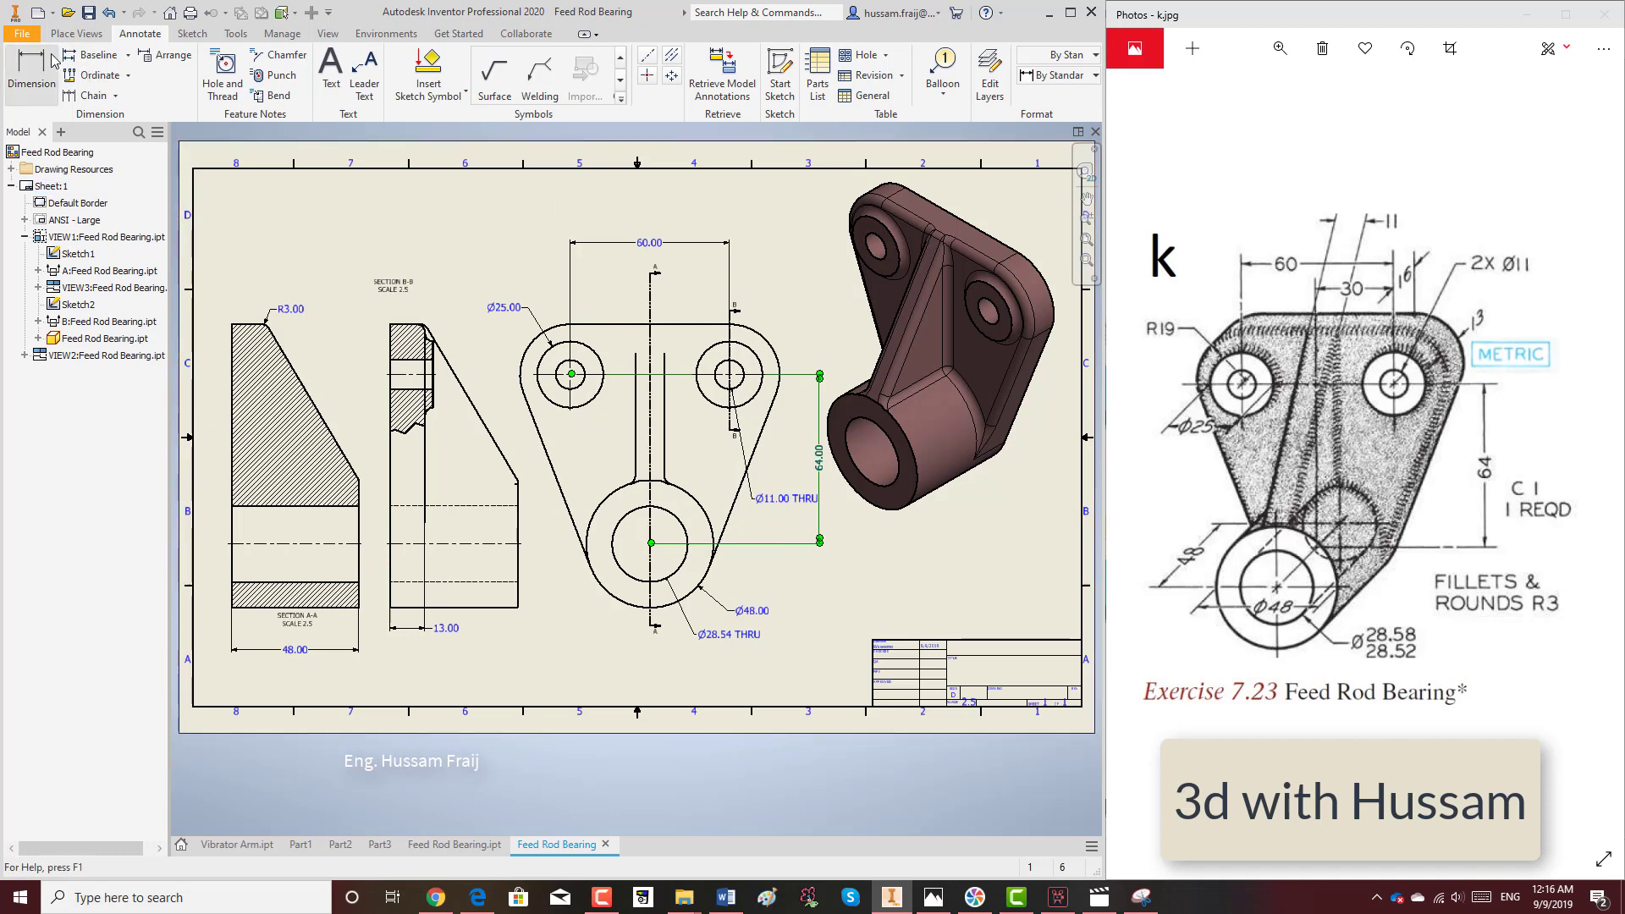
pyautogui.scroll(5, 389, 328)
pyautogui.click(771, 659)
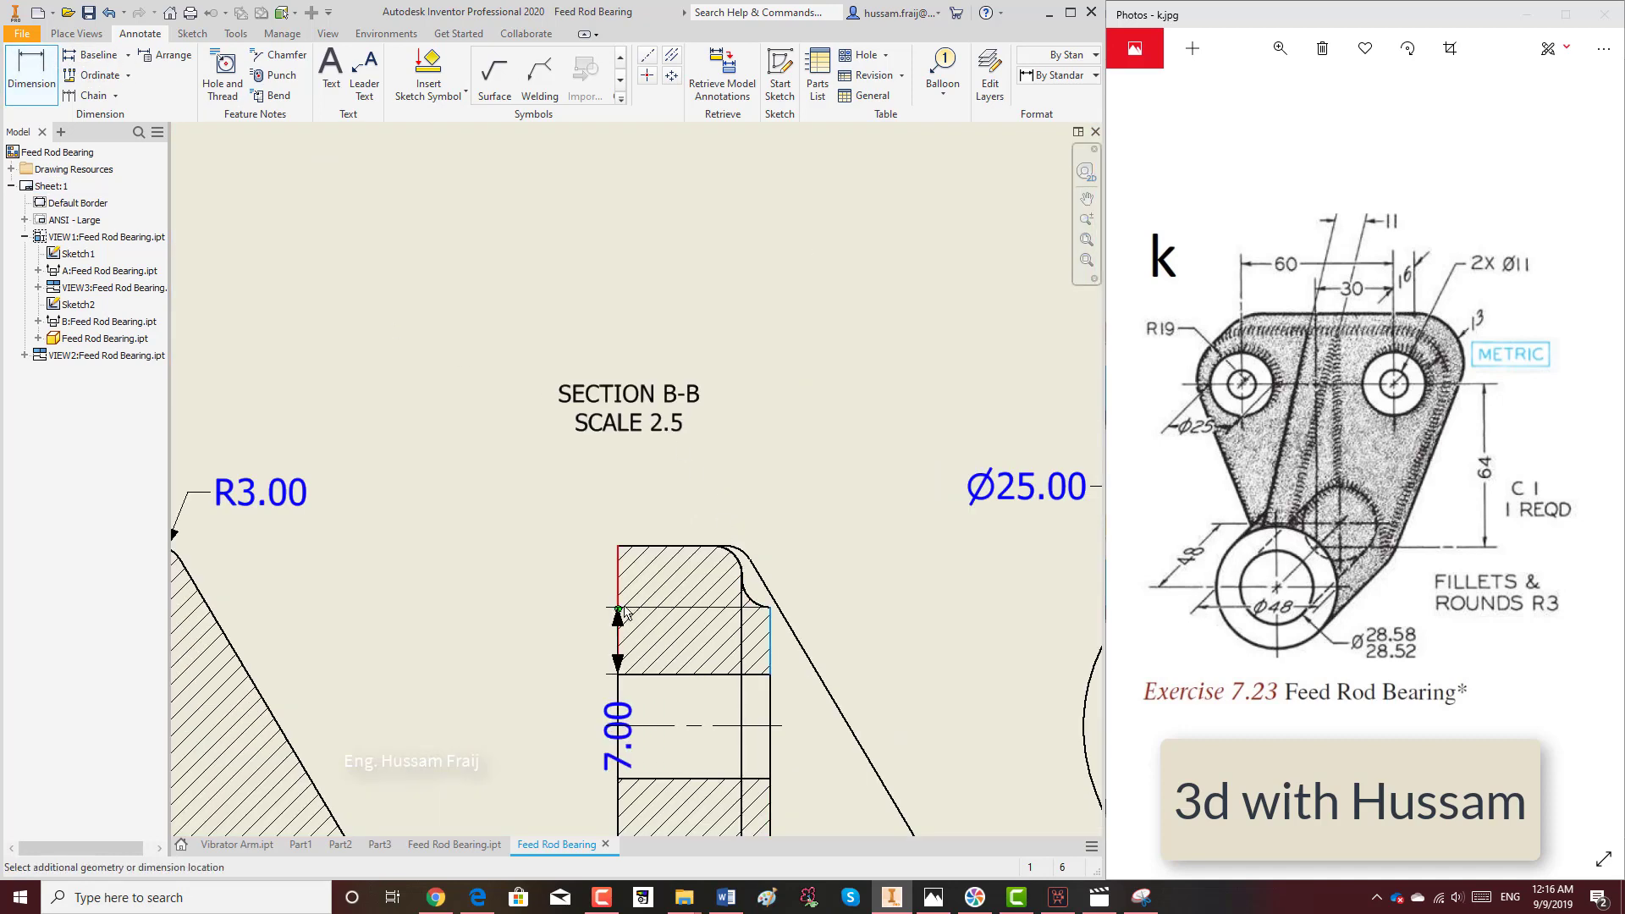
pyautogui.click(619, 643)
pyautogui.click(711, 464)
# Dimension the central slot's width as 11.00, placed above the part.
pyautogui.scroll(-2, 711, 464)
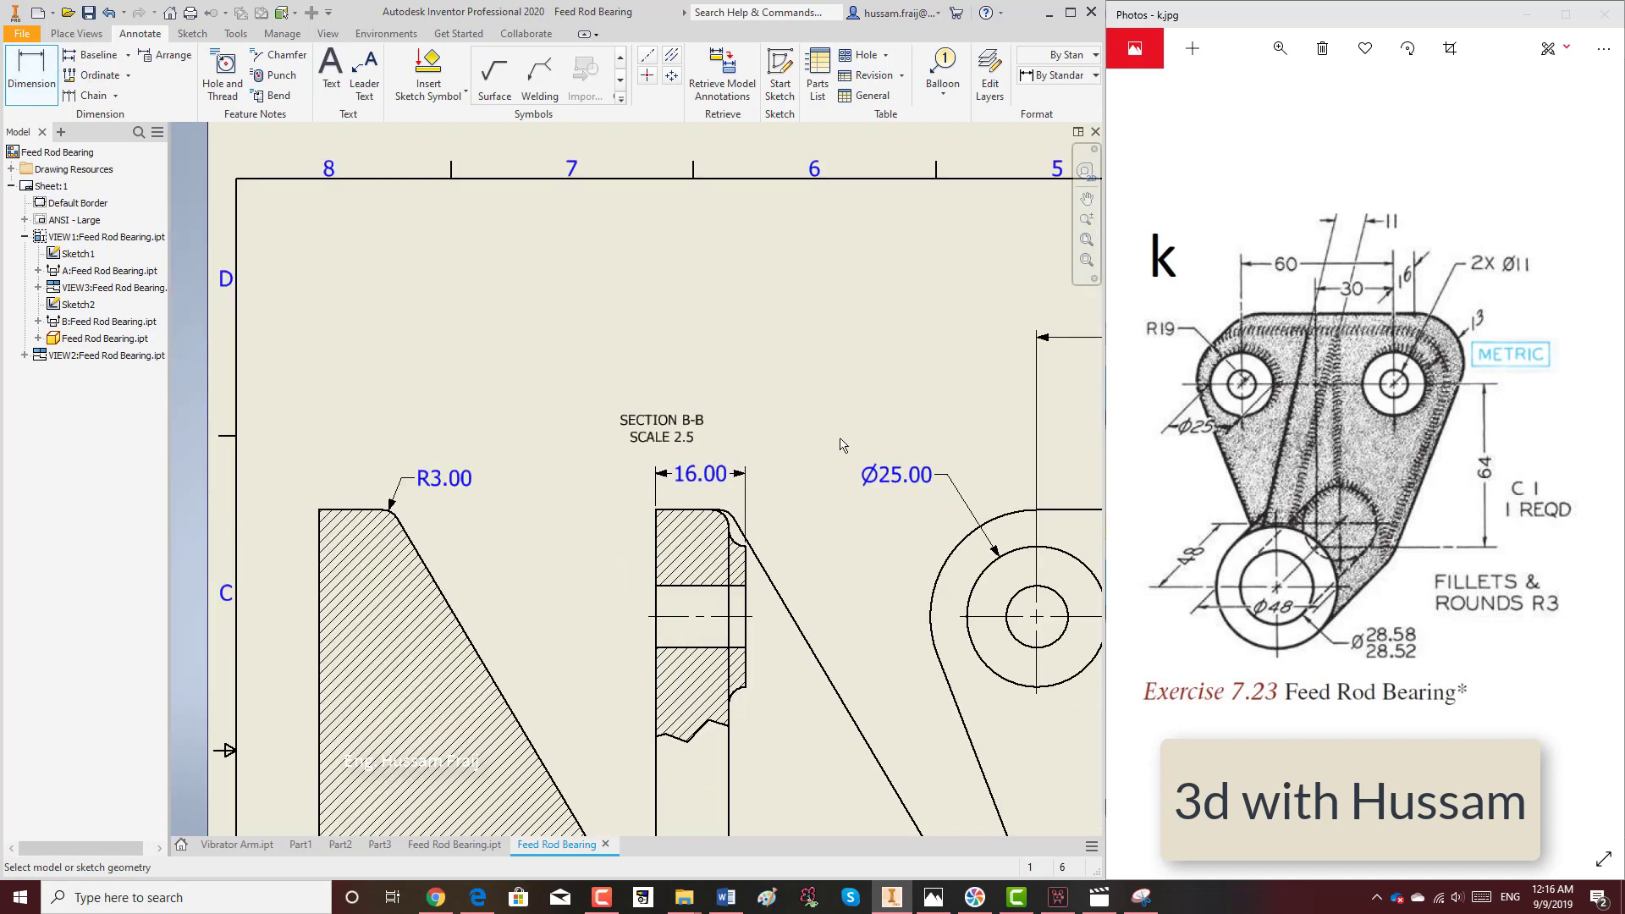
pyautogui.scroll(-2, 734, 446)
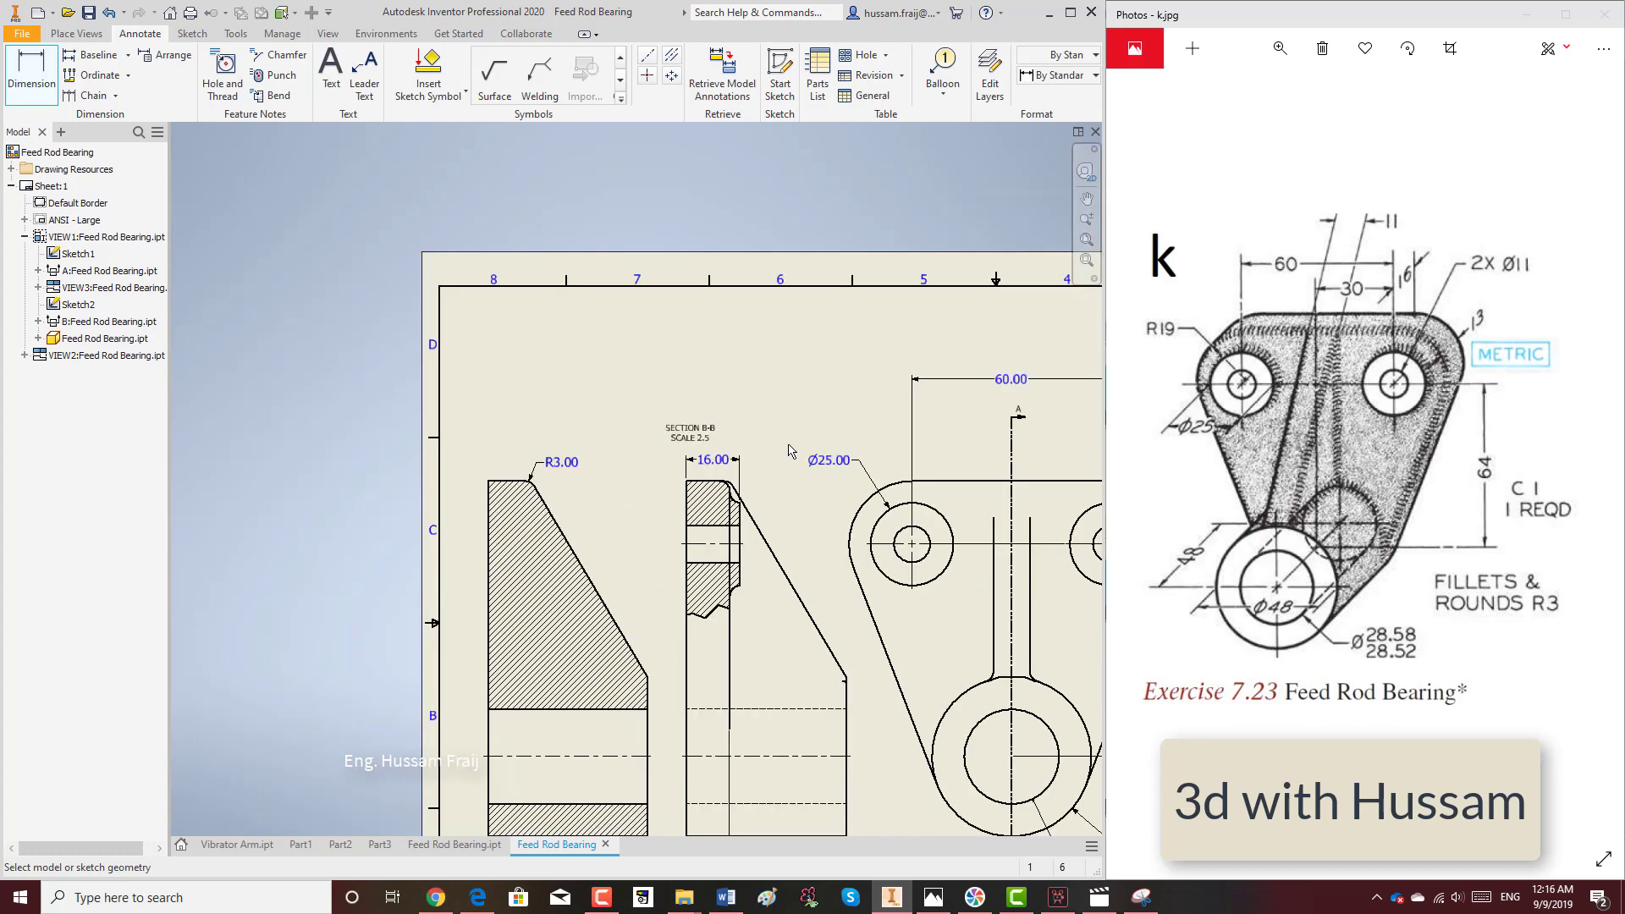
pyautogui.scroll(-2, 763, 556)
pyautogui.scroll(5, 849, 535)
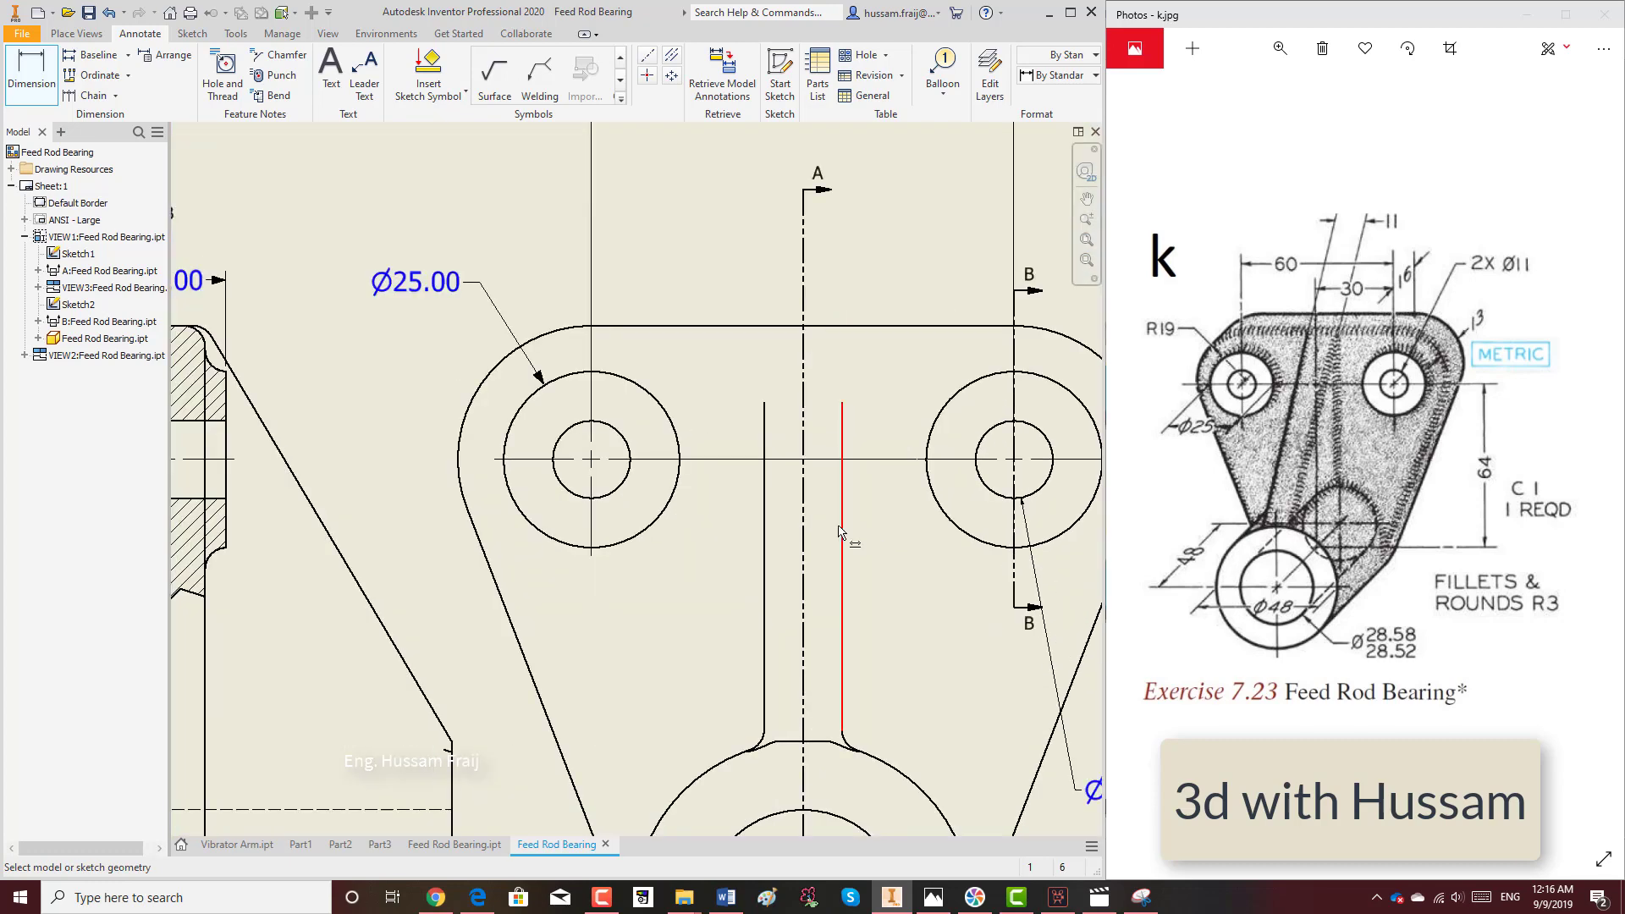
pyautogui.click(842, 536)
pyautogui.click(764, 546)
pyautogui.click(667, 279)
pyautogui.scroll(-5, 667, 279)
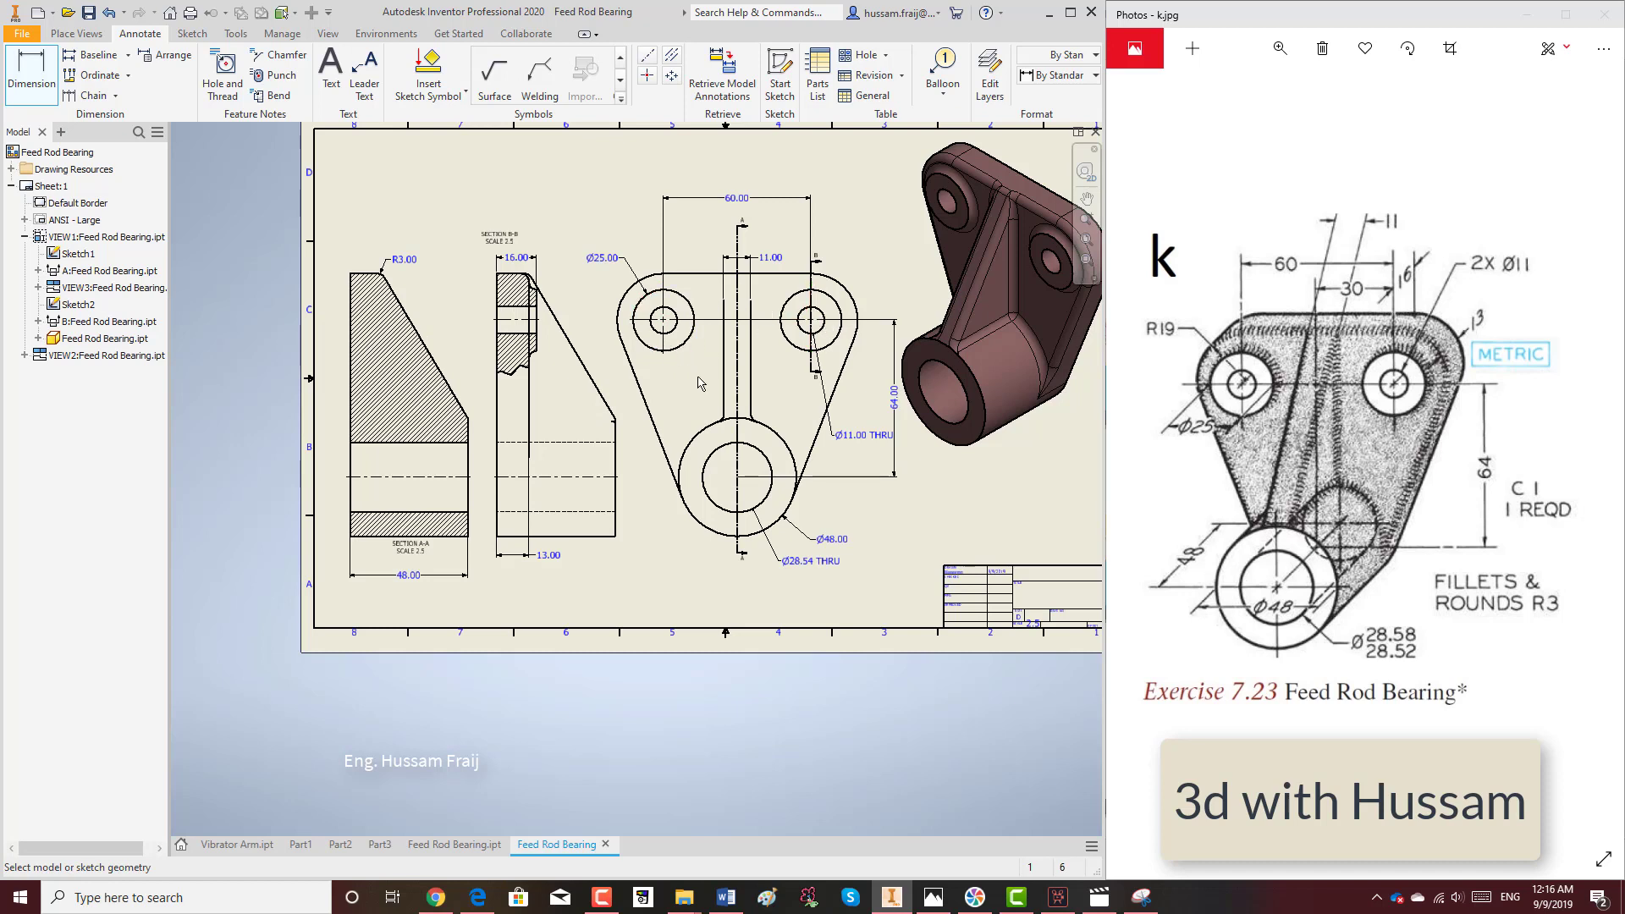
# Recentre the sheet, end the Dimension command, and select the 60.00 dimension.
pyautogui.moveTo(515, 331); pyautogui.dragTo(479, 362, button='middle')
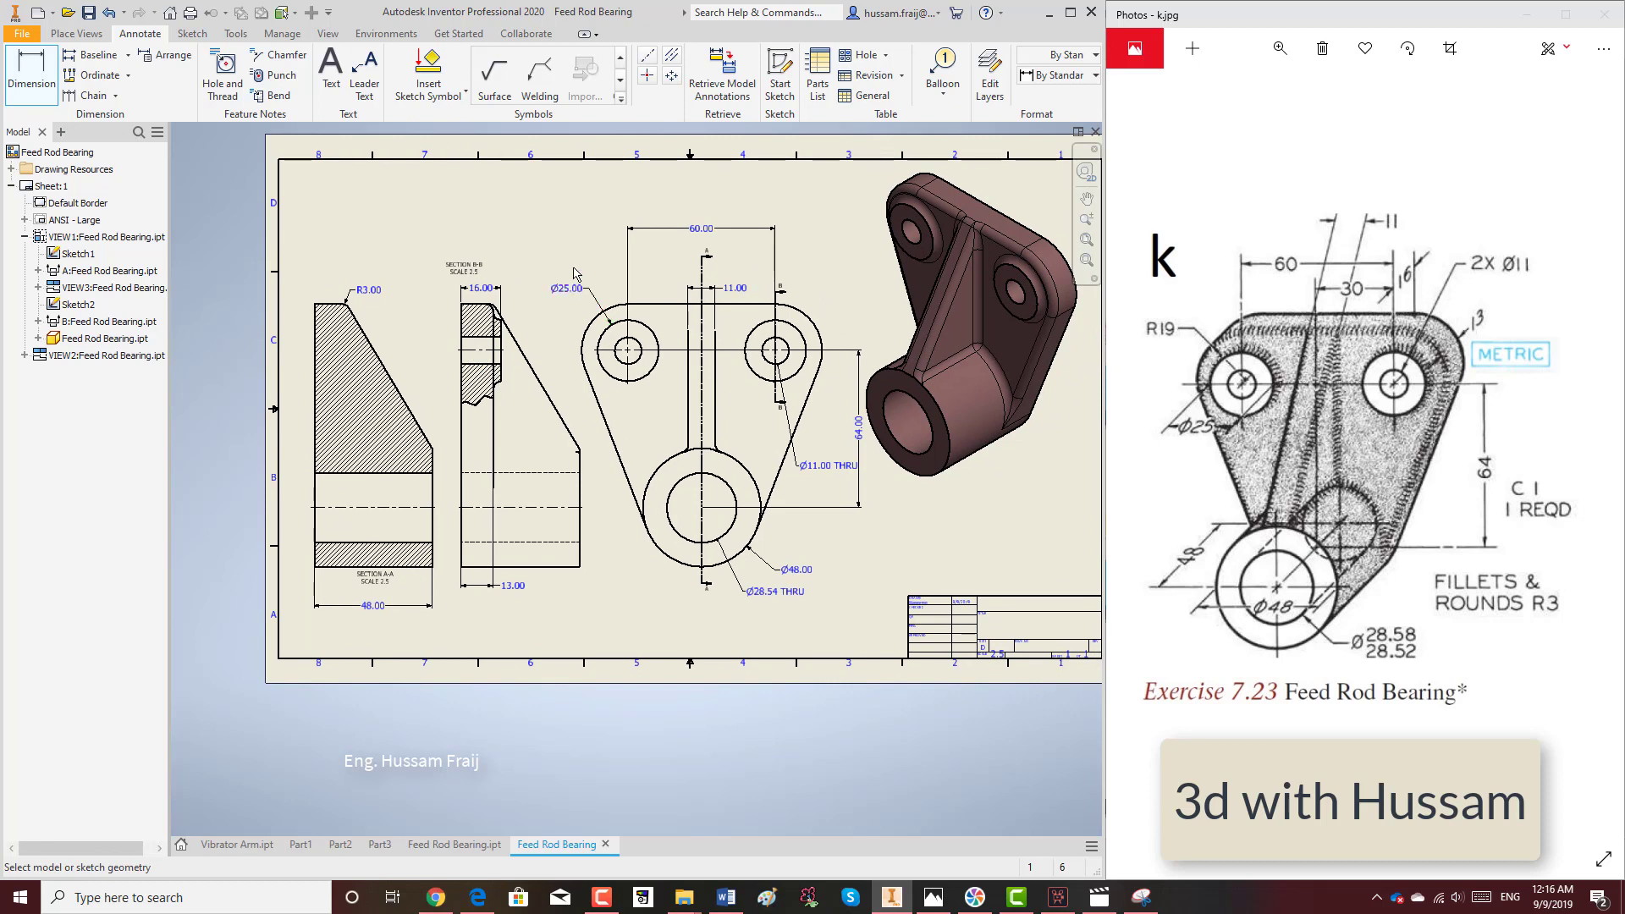
pyautogui.rightClick(569, 231)
pyautogui.click(615, 229)
pyautogui.click(567, 273)
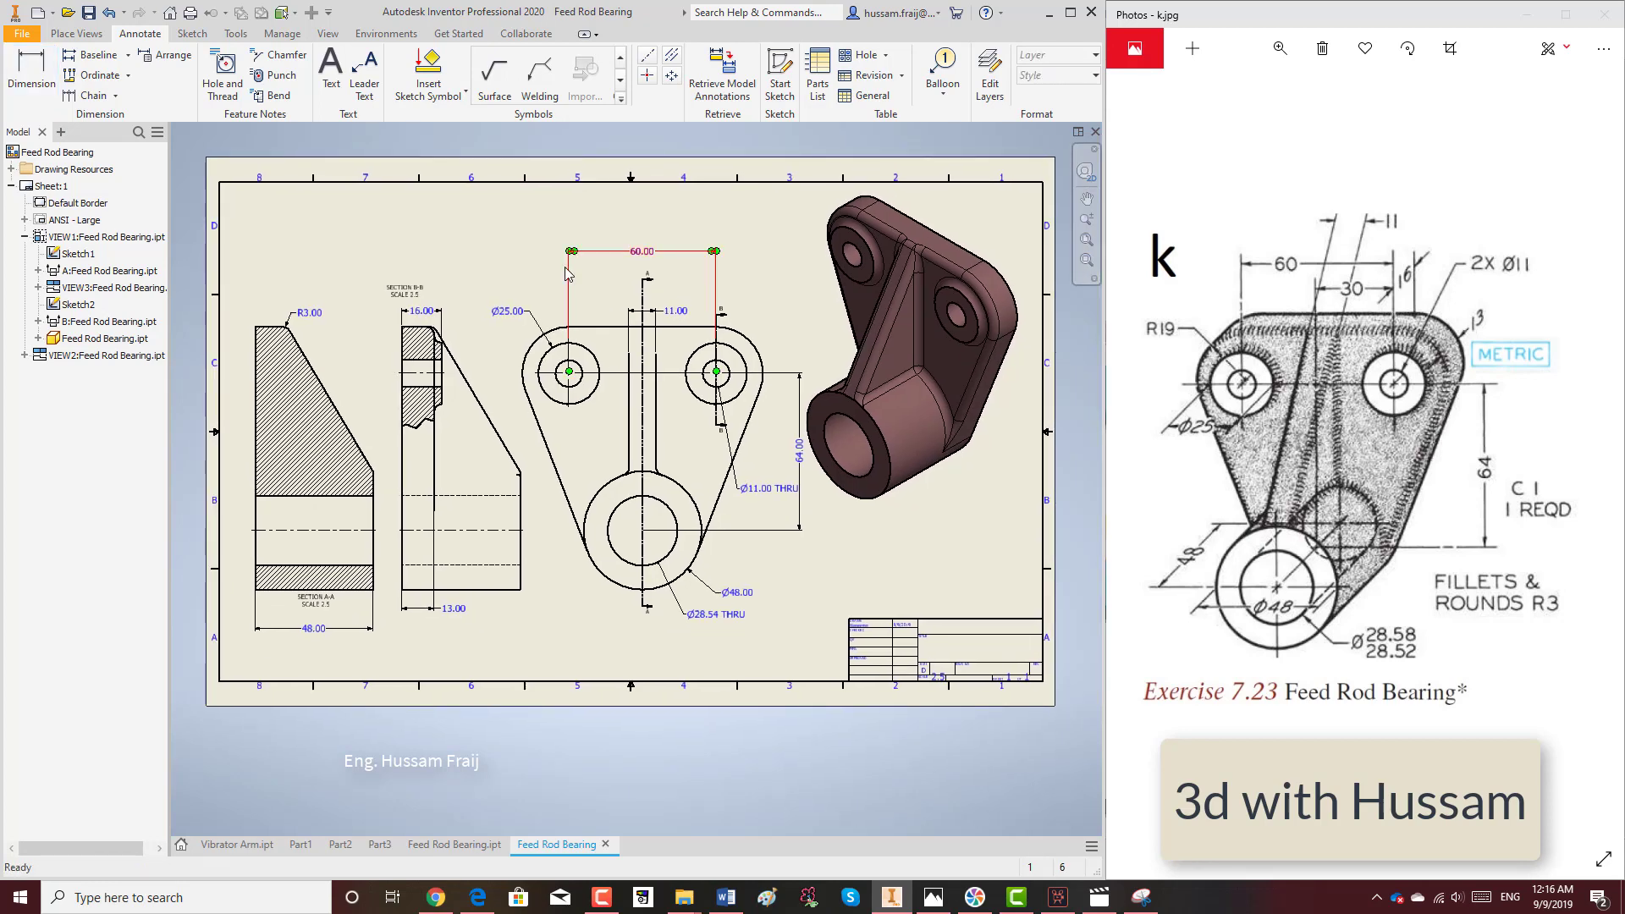